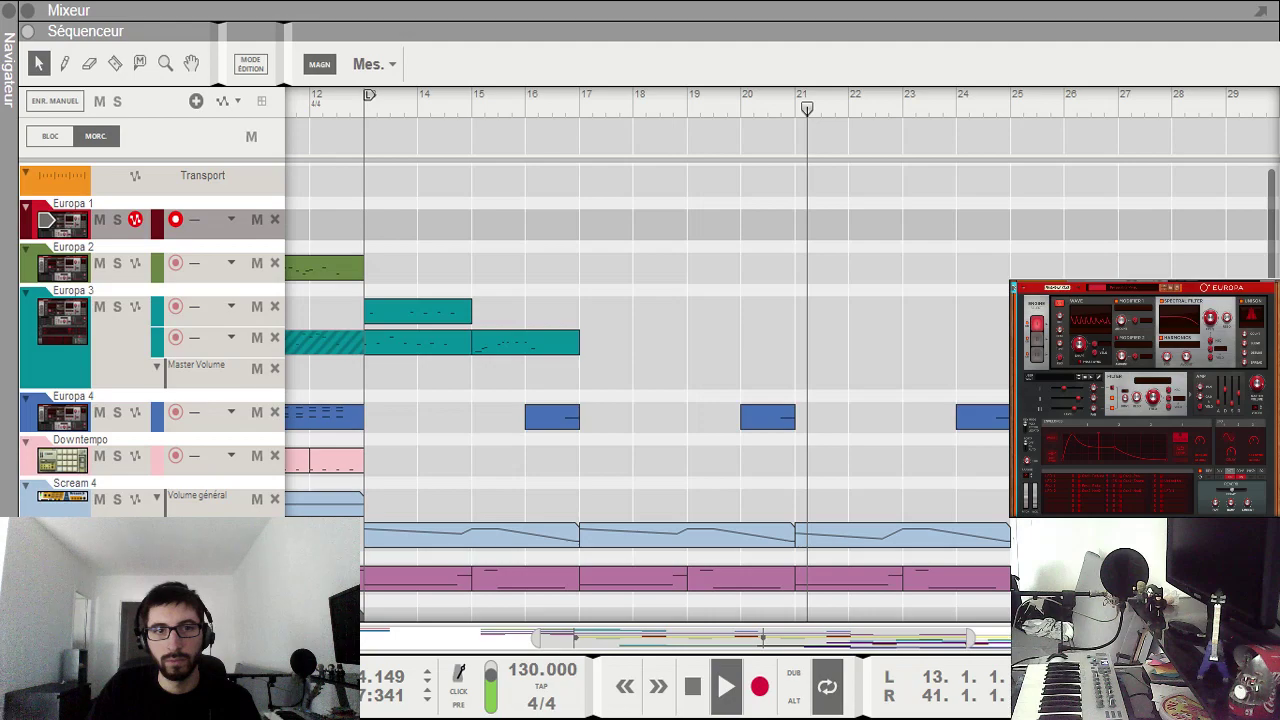
# Step: Draw a four-bar clip starting at bar 25 on the Europa 8 track
pyautogui.scroll(-10, 678, 523)
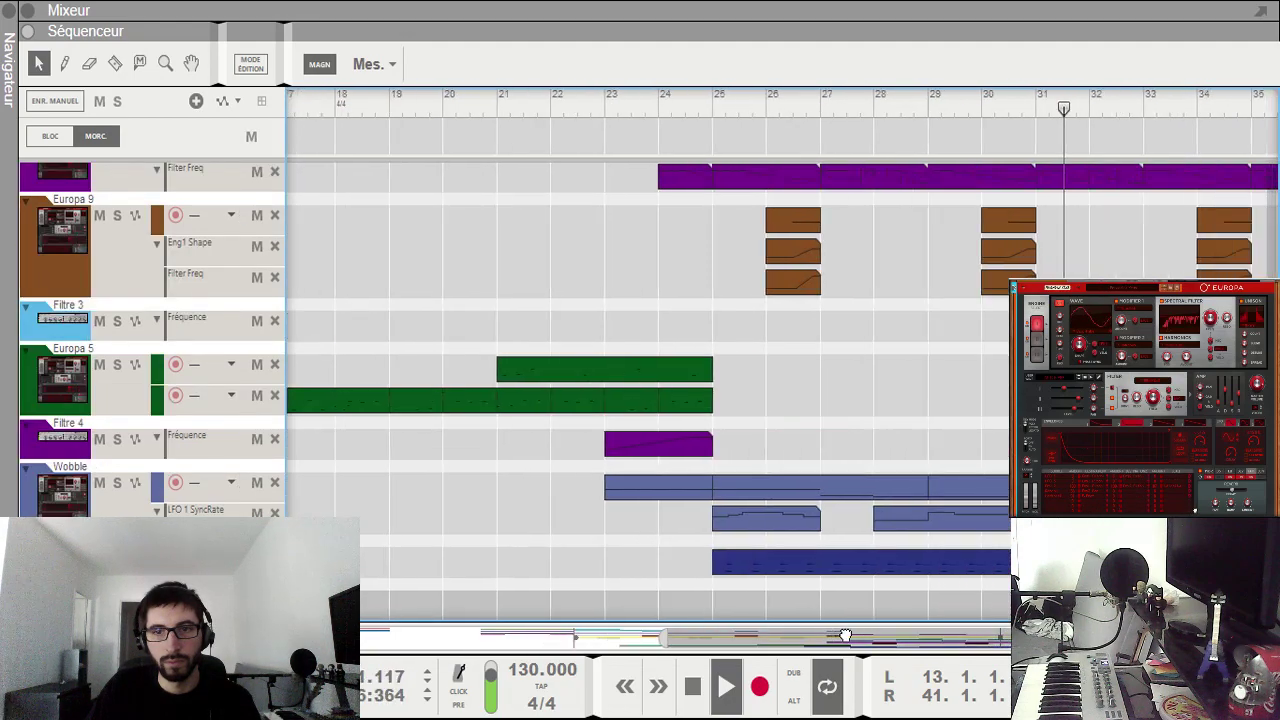
pyautogui.scroll(5, 992, 368)
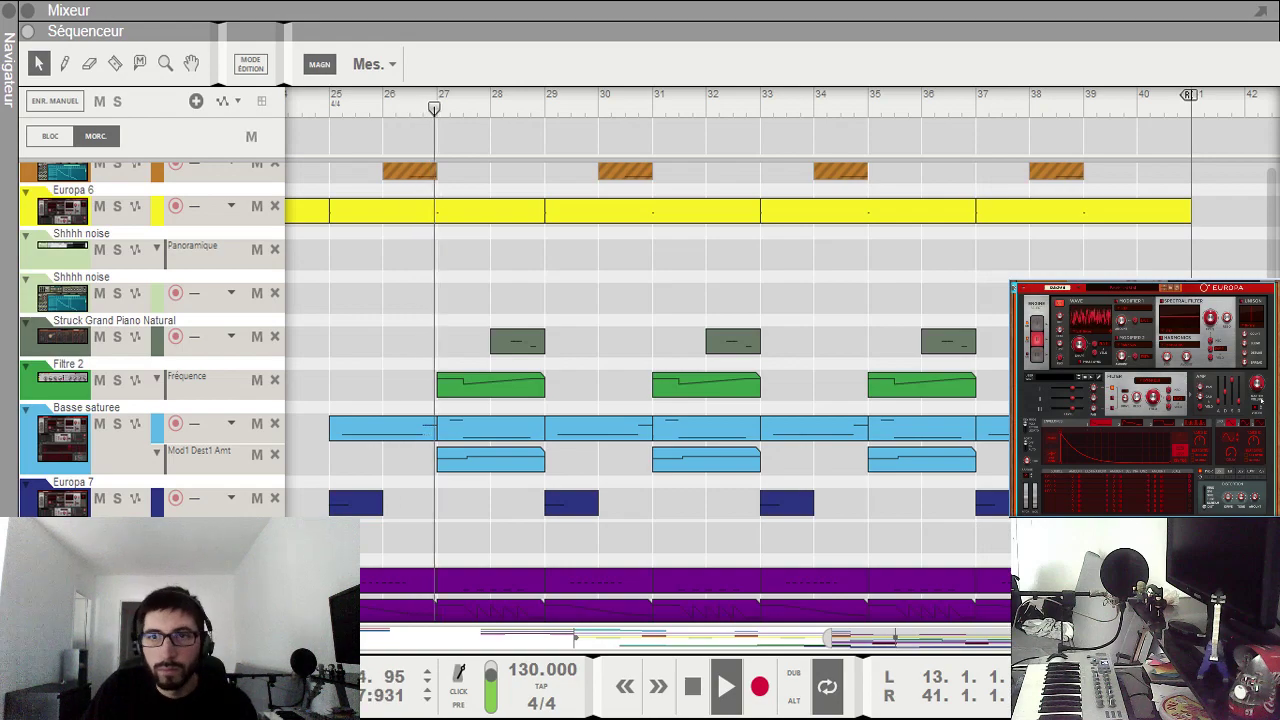
pyautogui.scroll(-5, 578, 395)
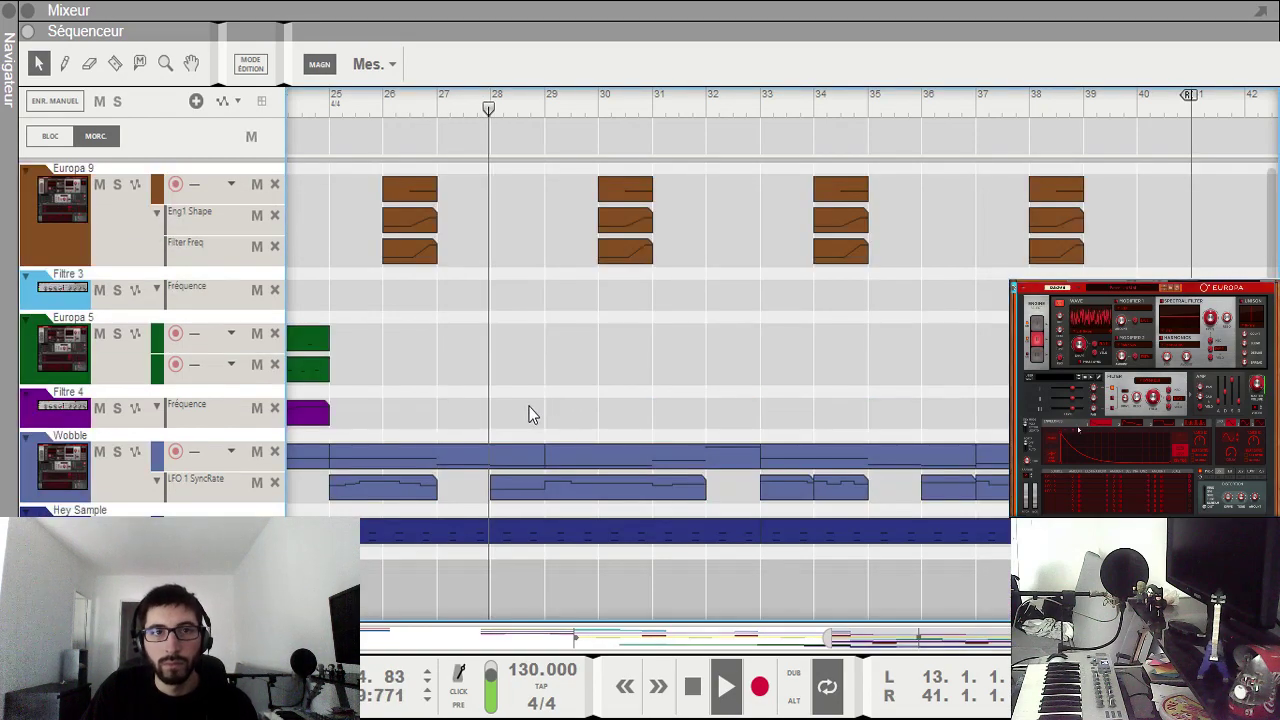
pyautogui.moveTo(920, 638)
pyautogui.mouseDown()
pyautogui.moveTo(780, 638)
pyautogui.moveTo(860, 638)
pyautogui.mouseUp()
pyautogui.press('w')
pyautogui.moveTo(497, 567); pyautogui.dragTo(675, 560)
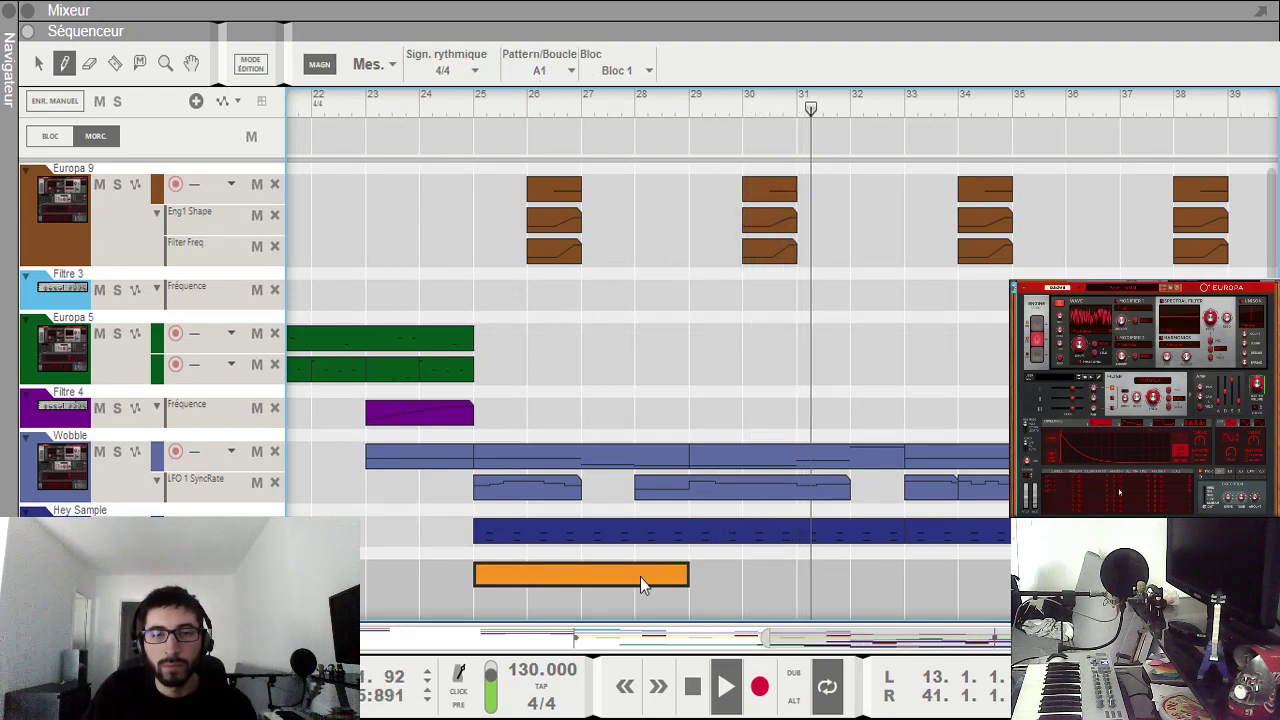
pyautogui.press('q')
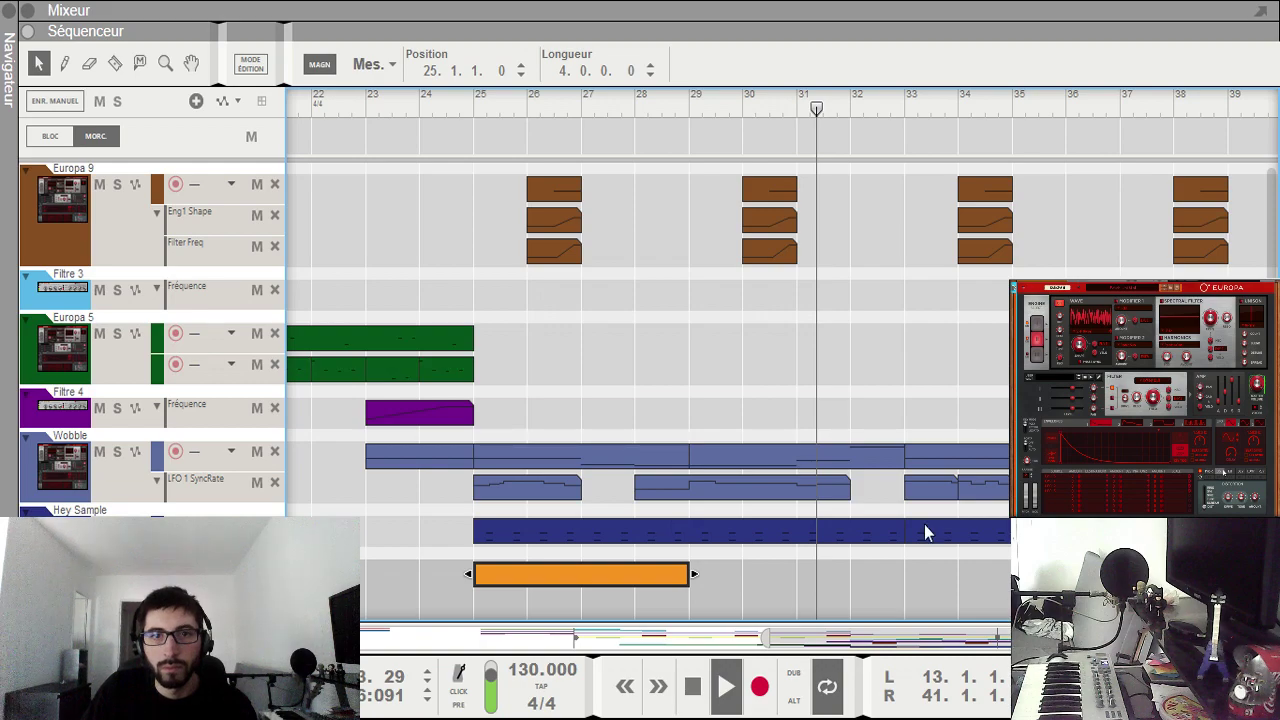
# Step: Stop playback and draw a four-bar C3 note starting at bar 25 inside the new Europa 8 clip
pyautogui.press('space')
pyautogui.press('Return')
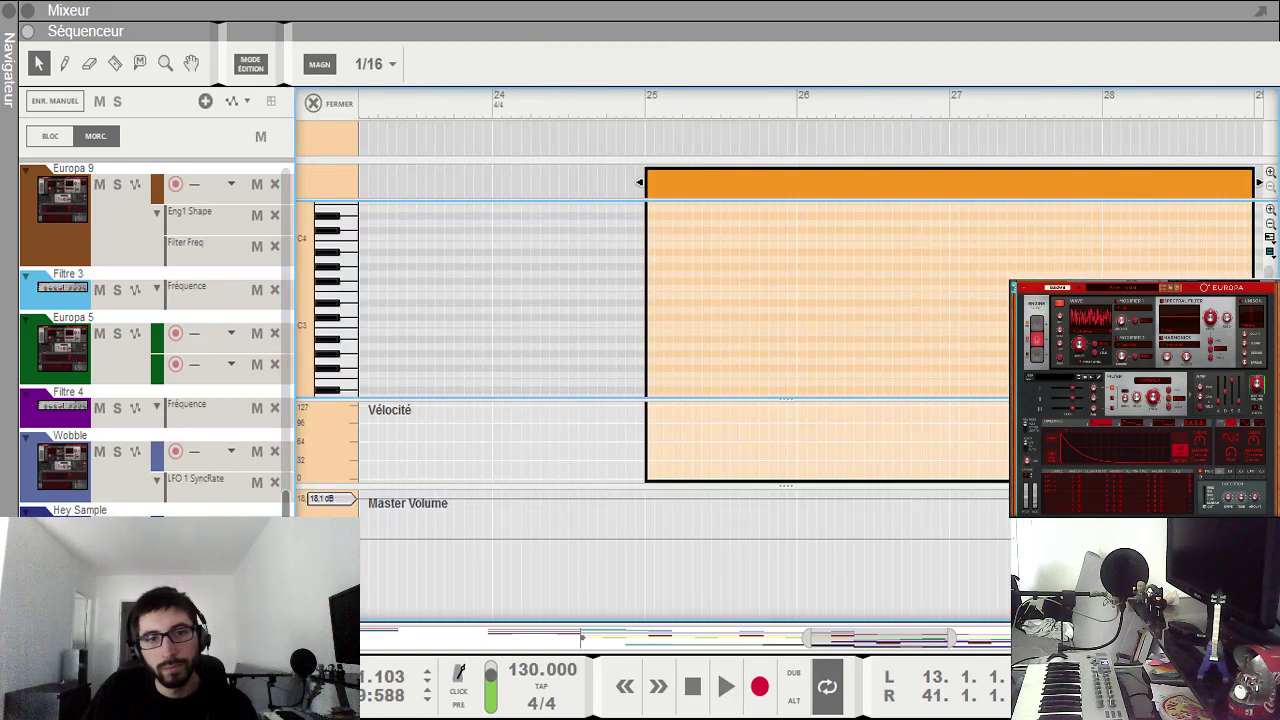
pyautogui.click(629, 614)
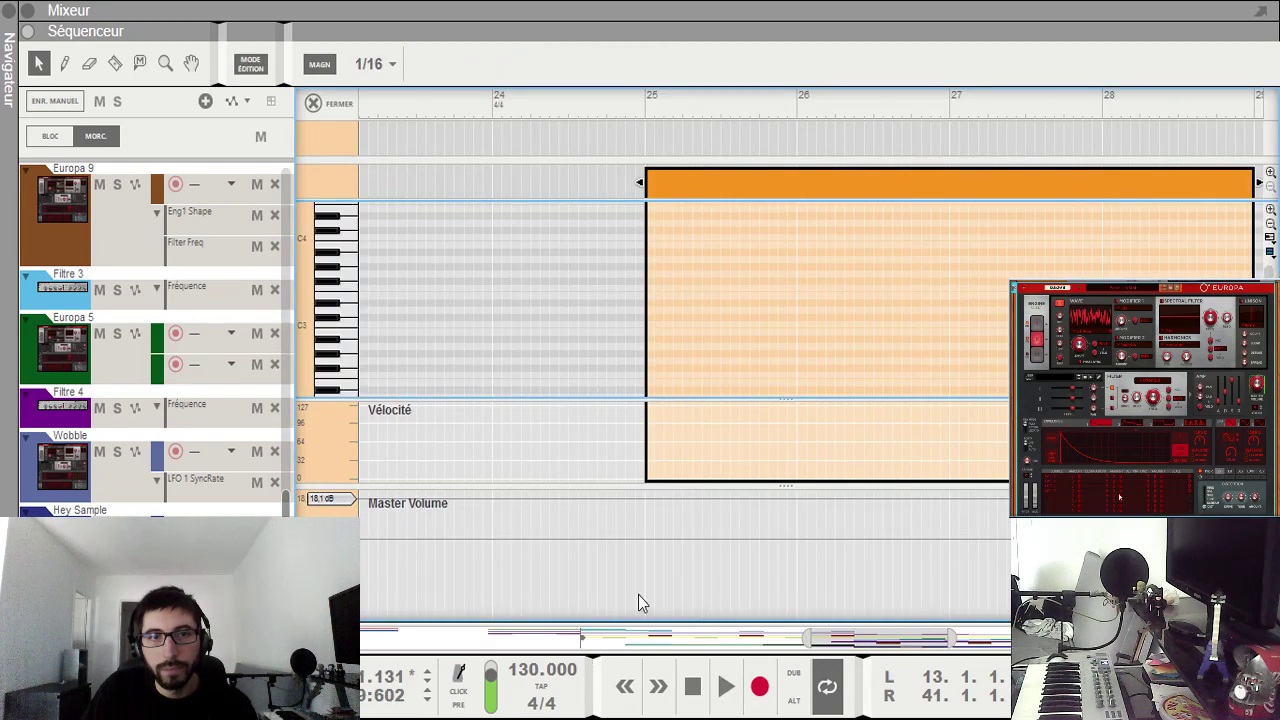
pyautogui.press('w')
pyautogui.moveTo(650, 322); pyautogui.dragTo(1218, 322)
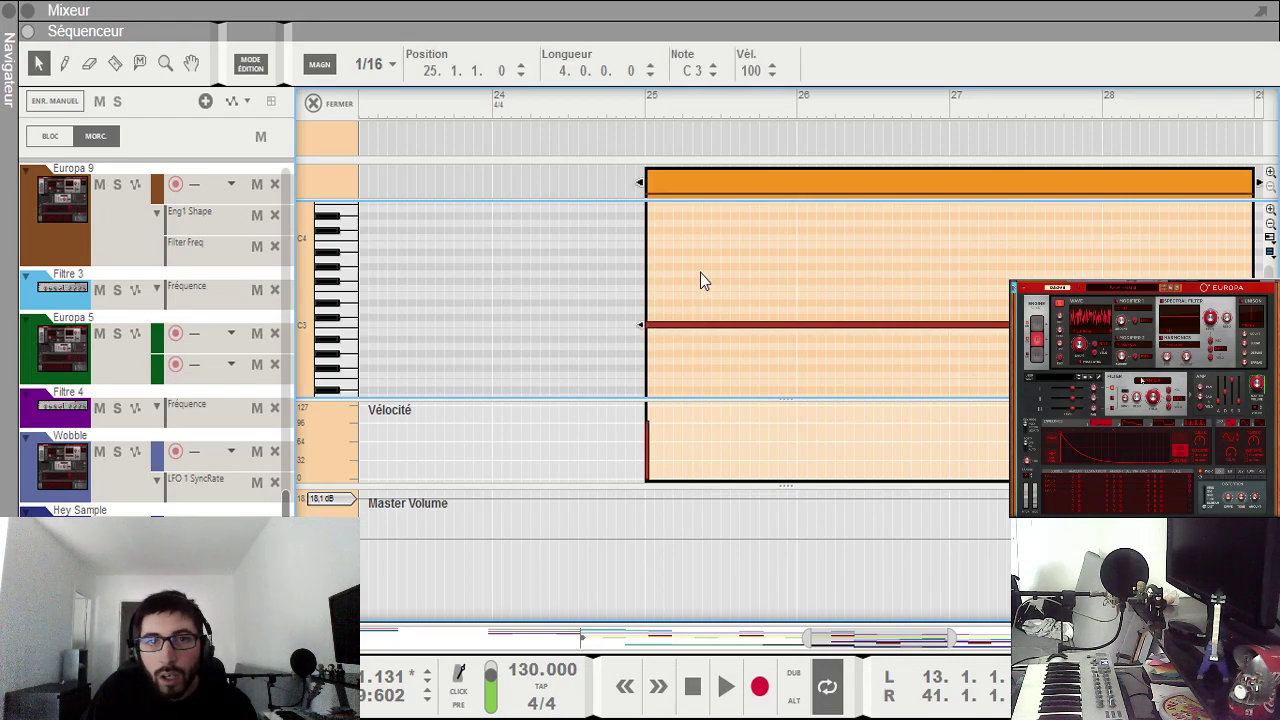
# Step: Draw Master Volume automation falling from bar 25 to bar 27 and rising to the clip's end, with the 28.4.1 point at 0 dB
pyautogui.click(651, 510)
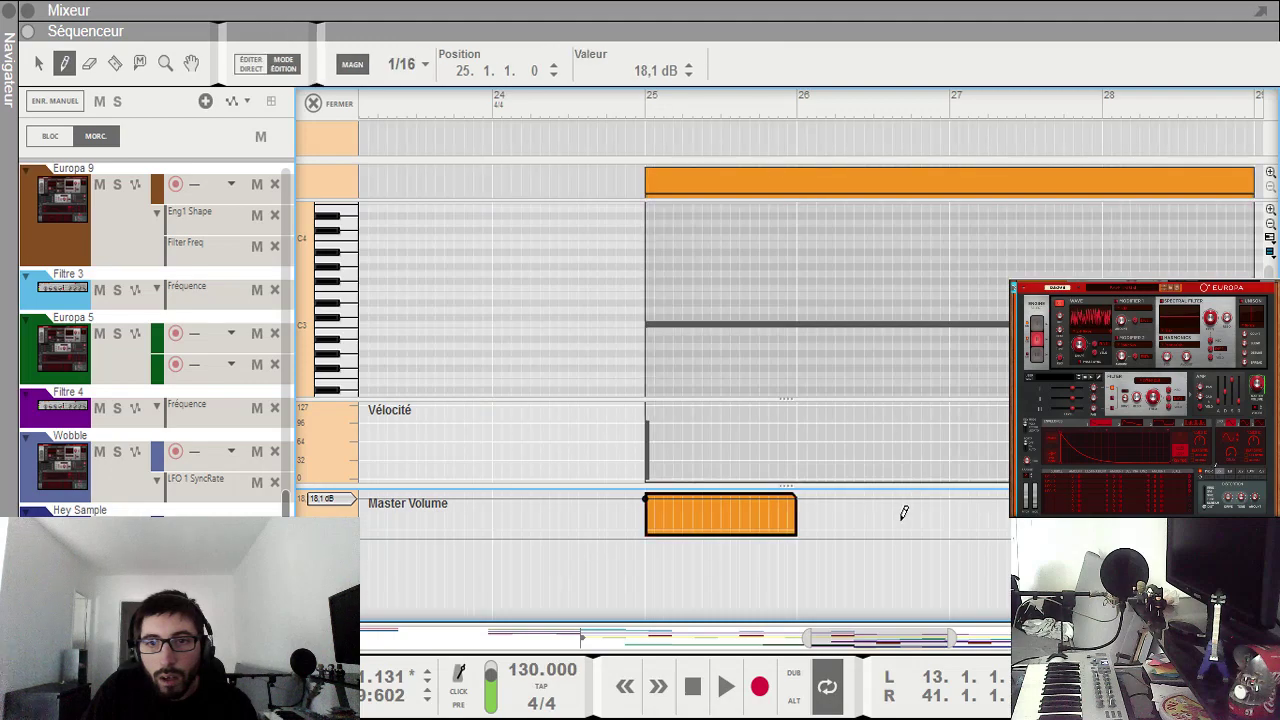
pyautogui.click(954, 520)
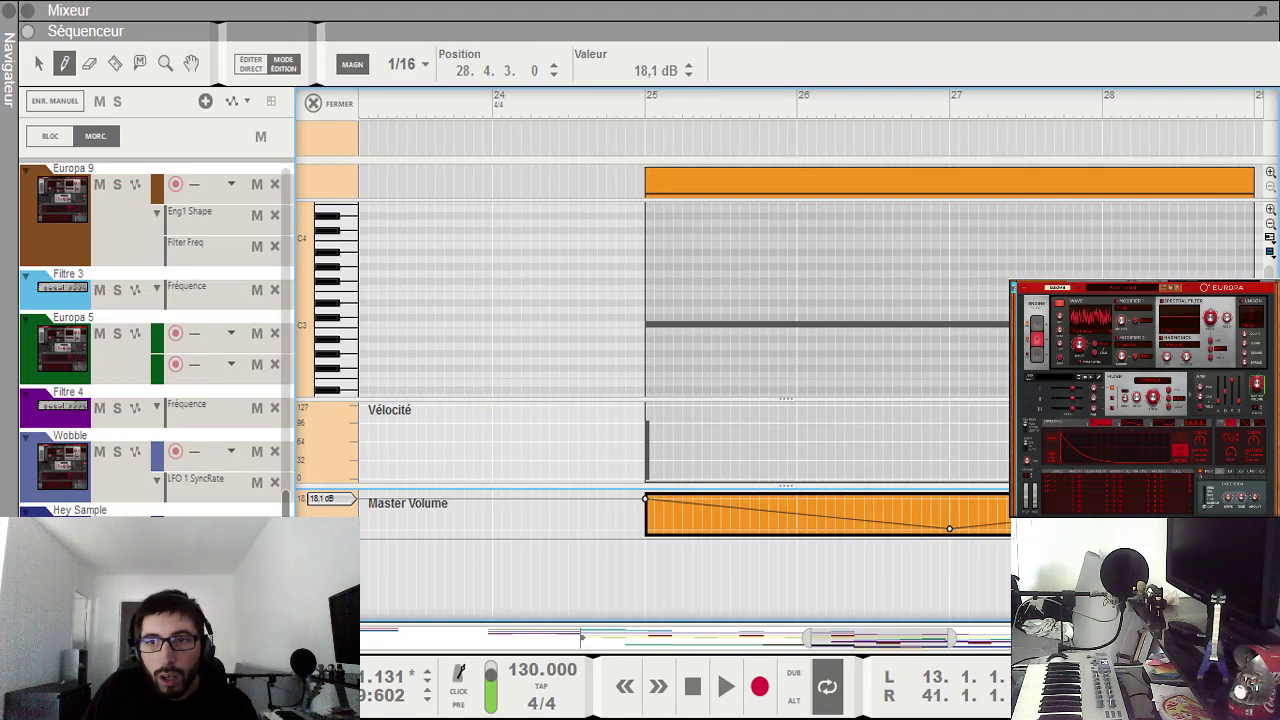
pyautogui.press('q')
pyautogui.moveTo(1236, 499); pyautogui.dragTo(1246, 499)
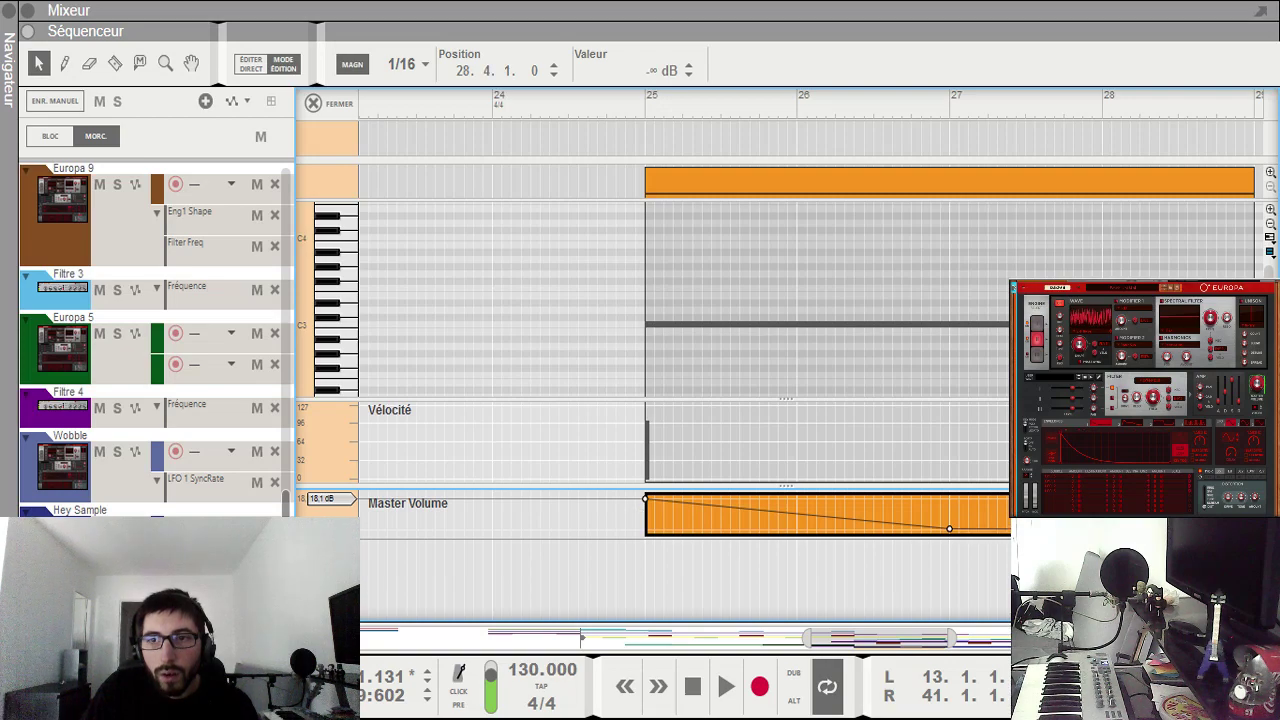
pyautogui.doubleClick(634, 70)
pyautogui.write('0')
pyautogui.press('Return')
pyautogui.moveTo(655, 106); pyautogui.dragTo(618, 110)
pyautogui.press('space')
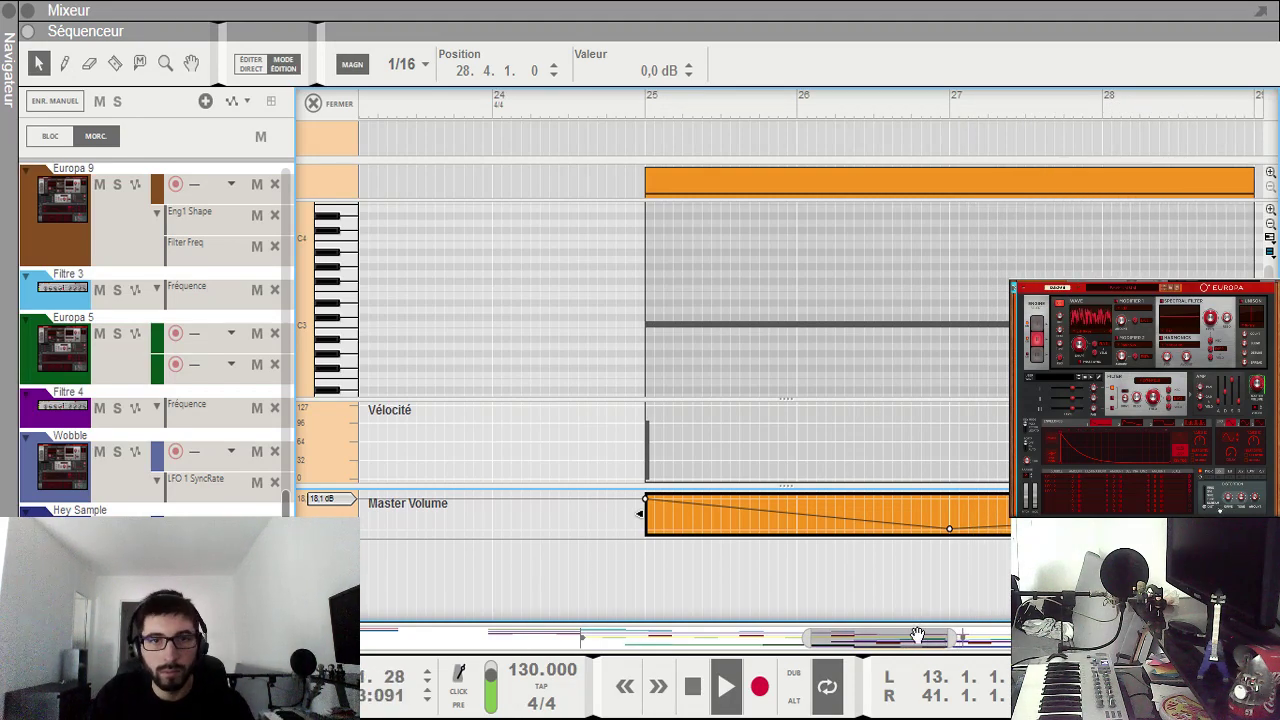
# Step: Add two Master Volume points between bars 25 and 27 to curve the fall, the second at 26.1.4 with -20.7 dB
pyautogui.press('Escape')
pyautogui.press('space')
pyautogui.click(474, 620)
pyautogui.doubleClick(469, 607)
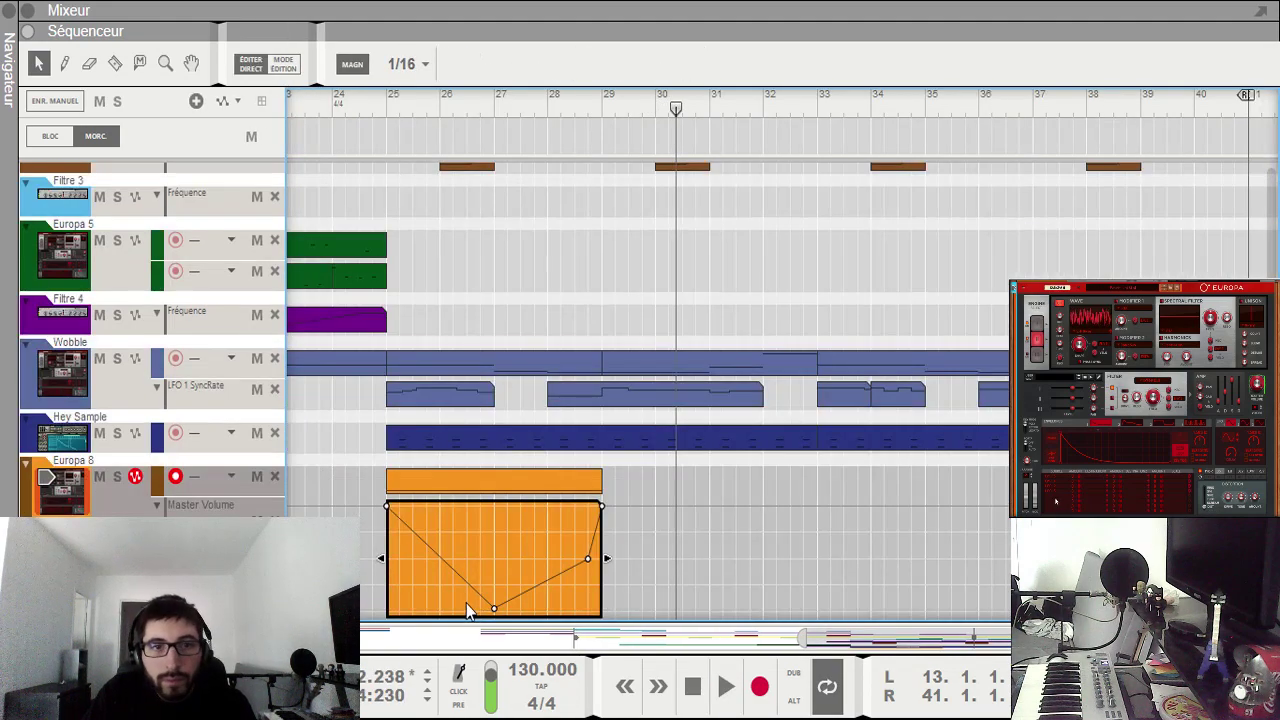
pyautogui.press('w')
pyautogui.click(413, 547)
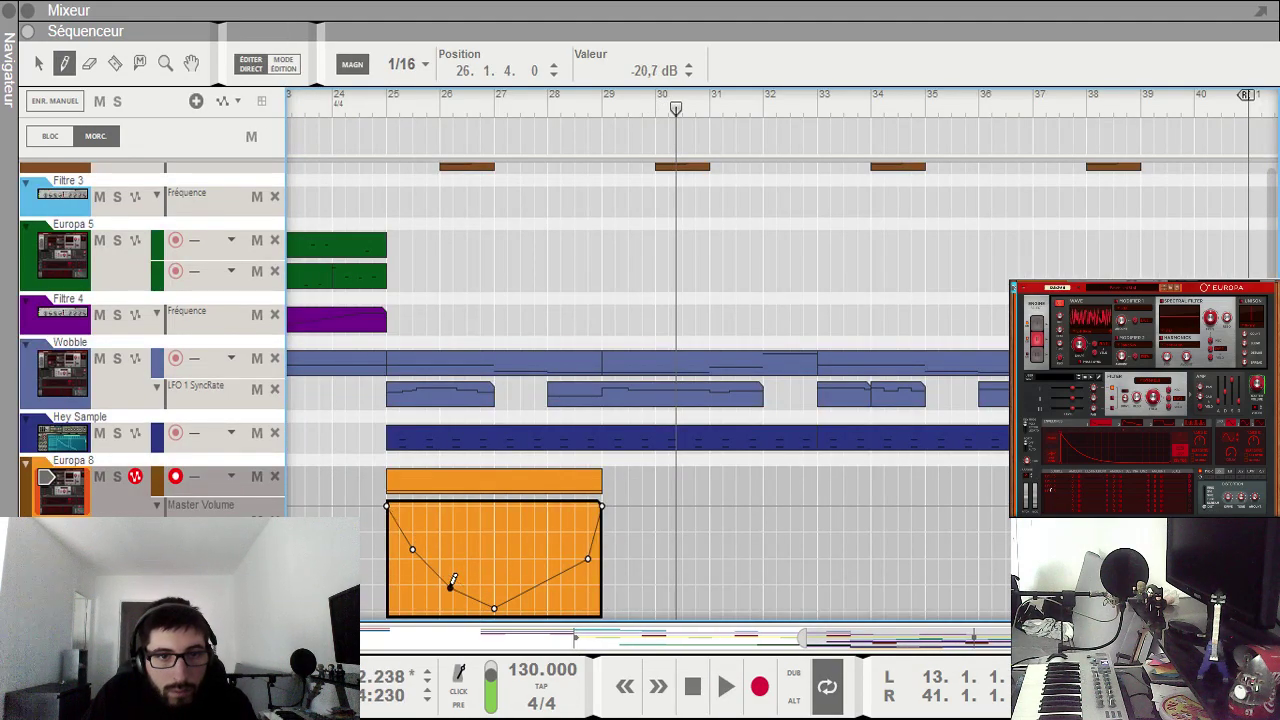
# Step: Copy the Europa 8 note and volume clips, paste them three times in succession, and play the result
pyautogui.press('q')
pyautogui.click(664, 490)
pyautogui.moveTo(654, 552); pyautogui.dragTo(576, 637)
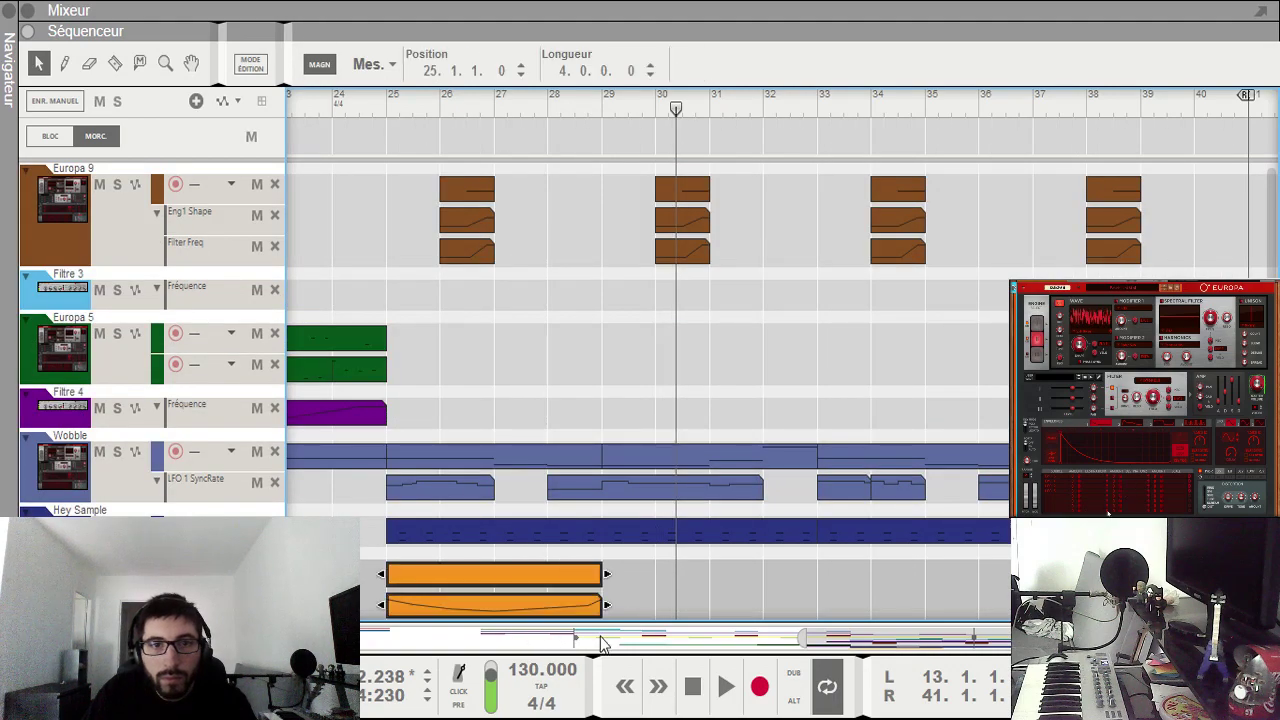
pyautogui.hotkey('ctrl', 'c')
pyautogui.hotkey('ctrl', 'v')
pyautogui.hotkey('ctrl', 'v')
pyautogui.hotkey('ctrl', 'v')
pyautogui.click(332, 100)
pyautogui.press('space')
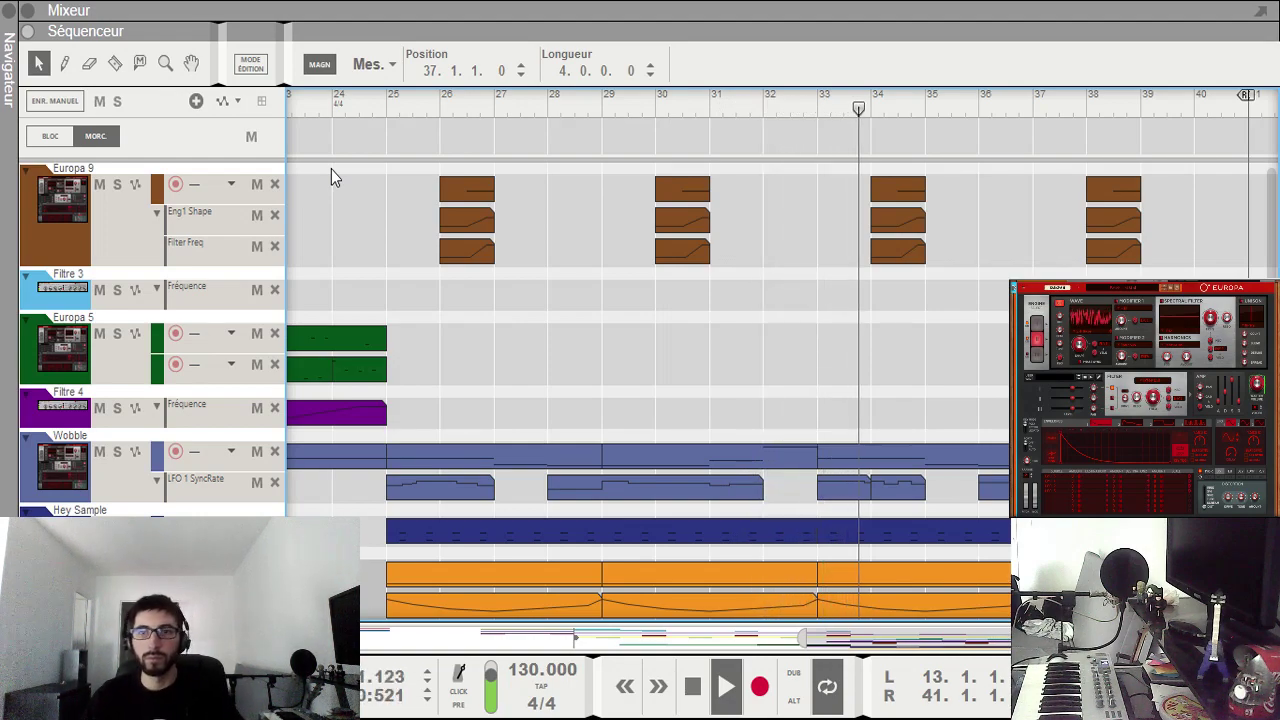
# Step: Draw a two-bar clip from bar 23 to bar 25 on the Europa 8 track and open it for editing
pyautogui.click(687, 342)
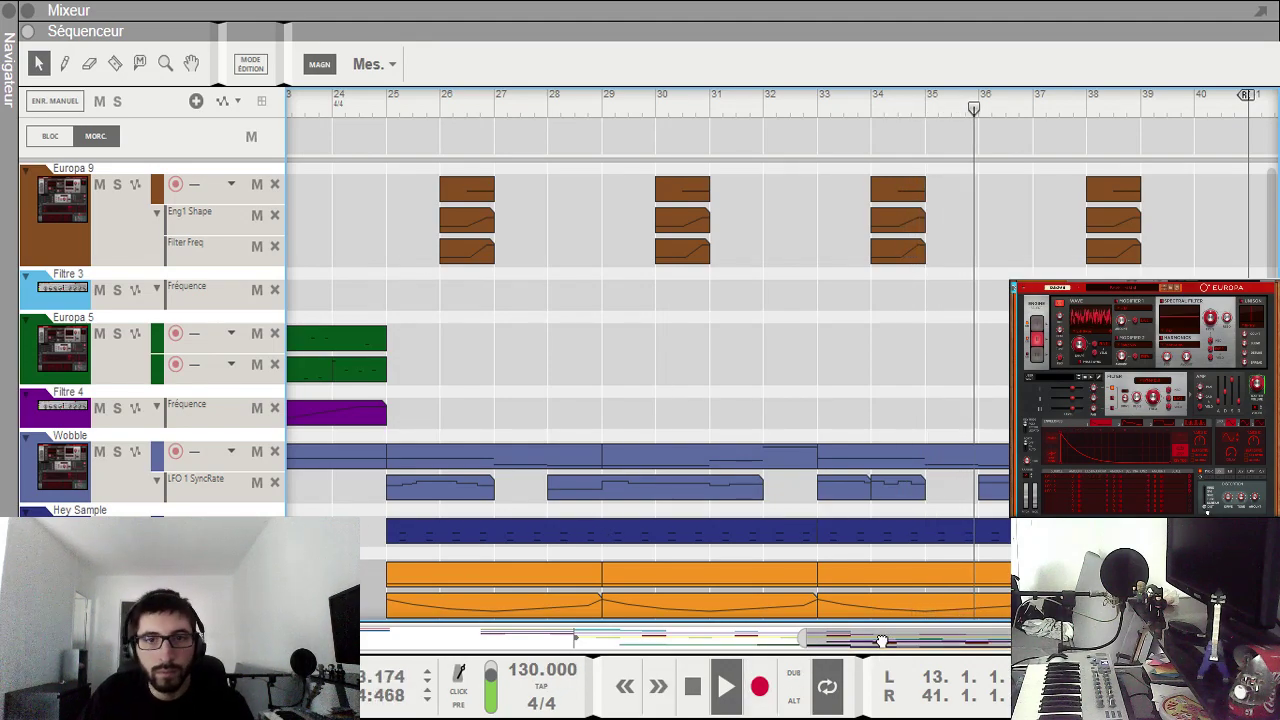
pyautogui.moveTo(880, 639); pyautogui.dragTo(804, 639)
pyautogui.press('w')
pyautogui.click(492, 566)
pyautogui.doubleClick(492, 572)
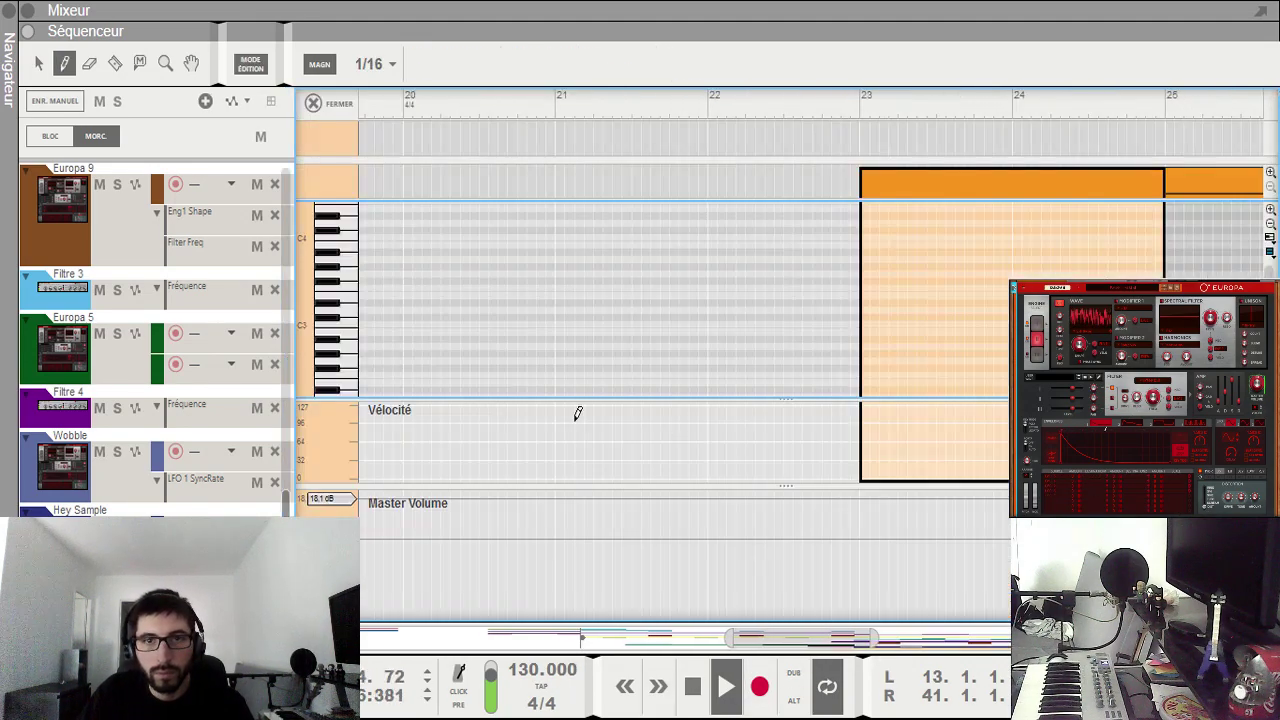
# Step: Add a C3 note at bar 23 and lengthen it to two bars
pyautogui.click(864, 324)
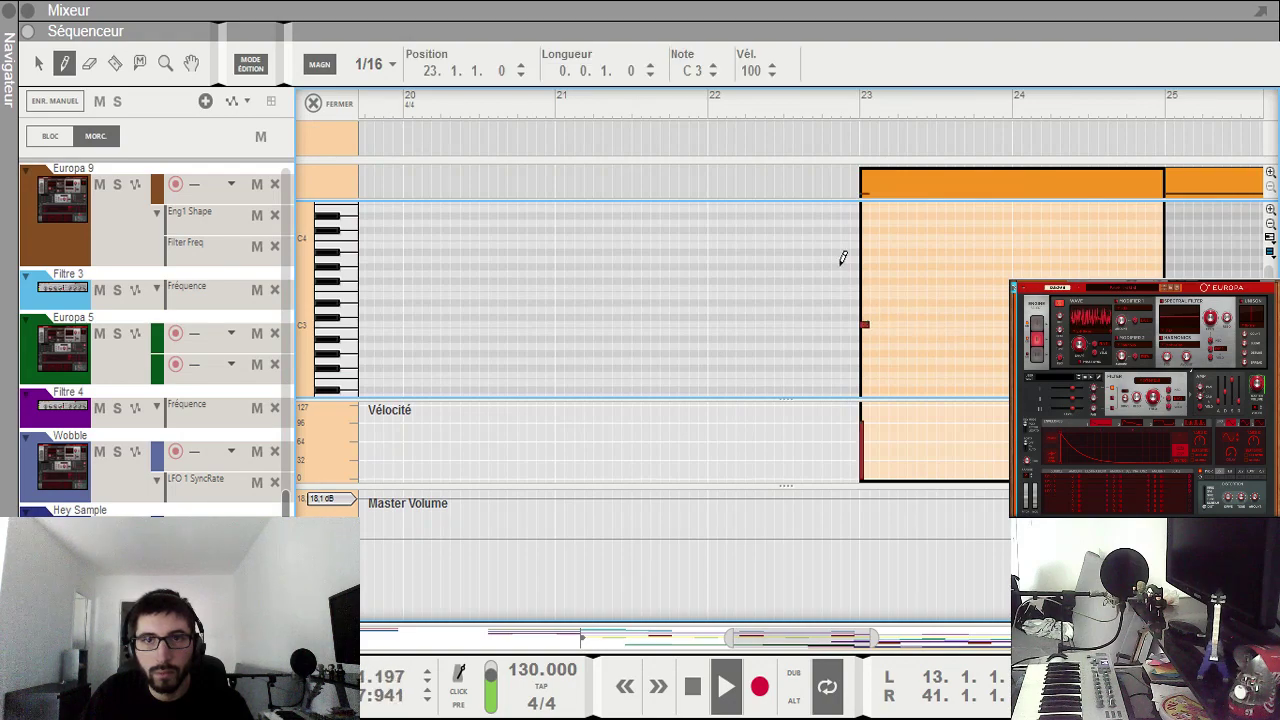
pyautogui.press('q')
pyautogui.click(555, 71)
pyautogui.write('2')
pyautogui.press('Return')
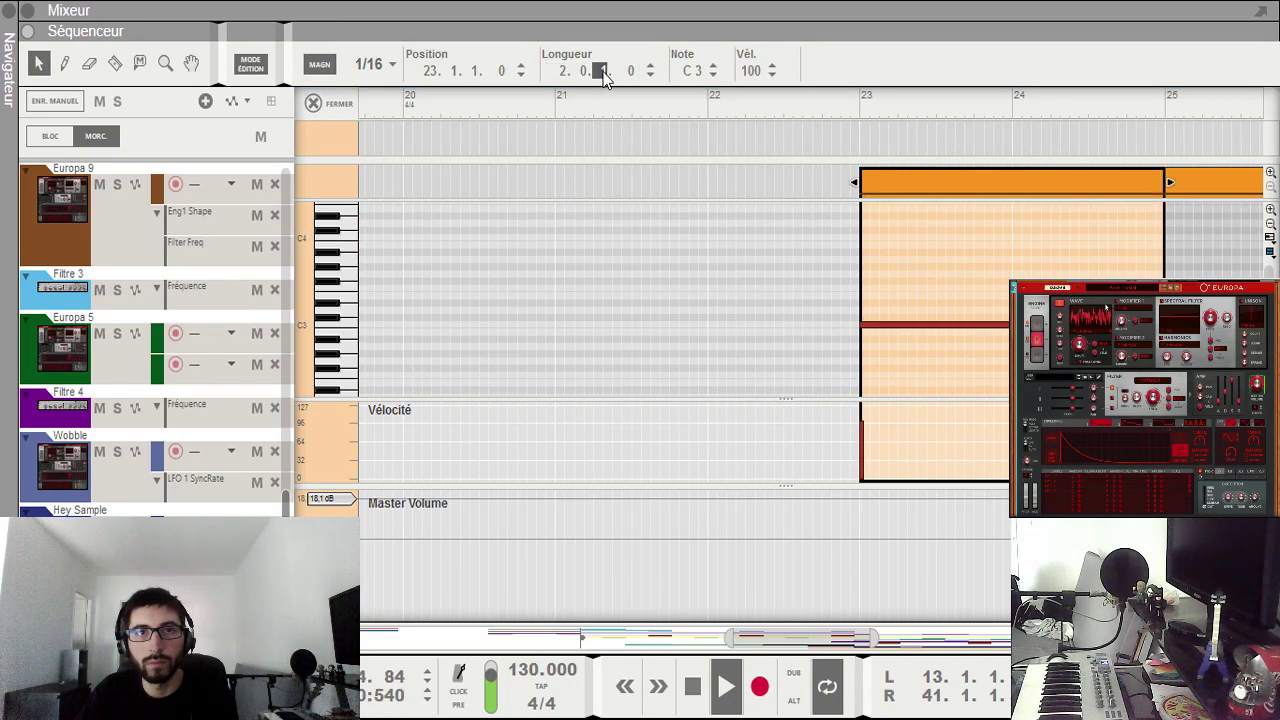
pyautogui.click(941, 361)
# Step: Draw Master Volume automation rising from bar 23 through 0 dB at 24.4.2 to bar 25, and replay the section
pyautogui.press('w')
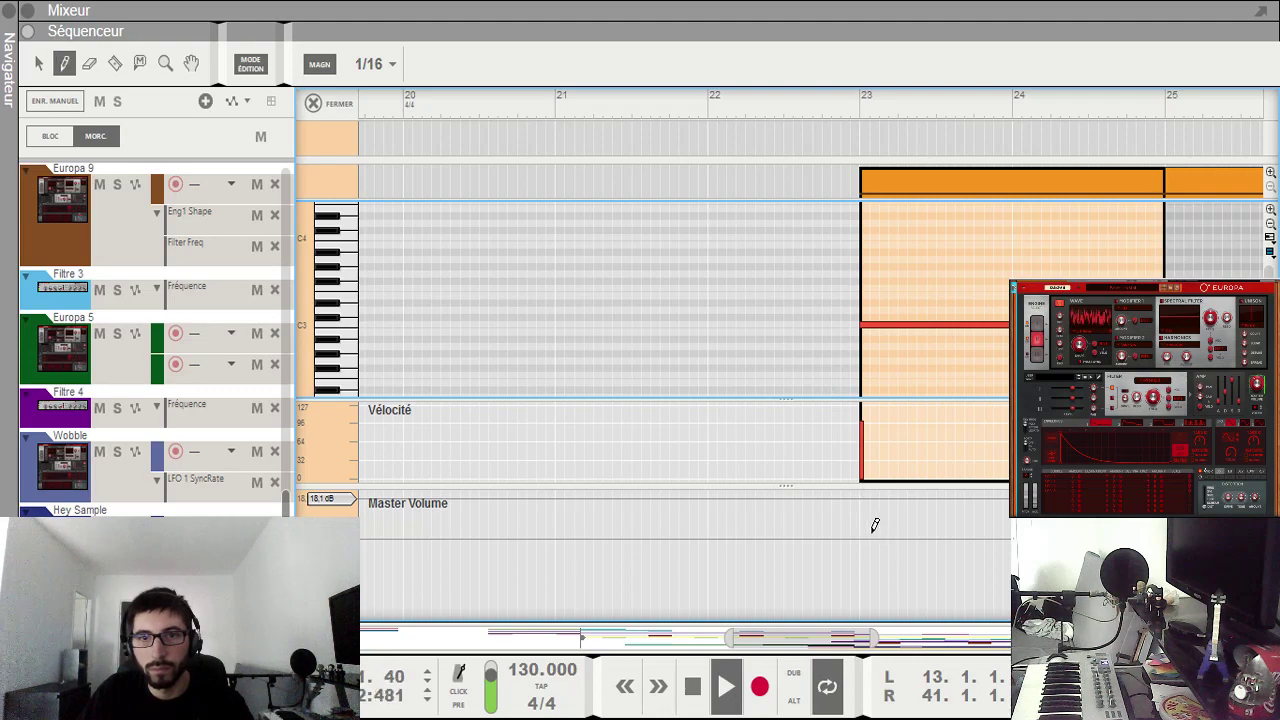
pyautogui.click(869, 529)
pyautogui.click(1155, 498)
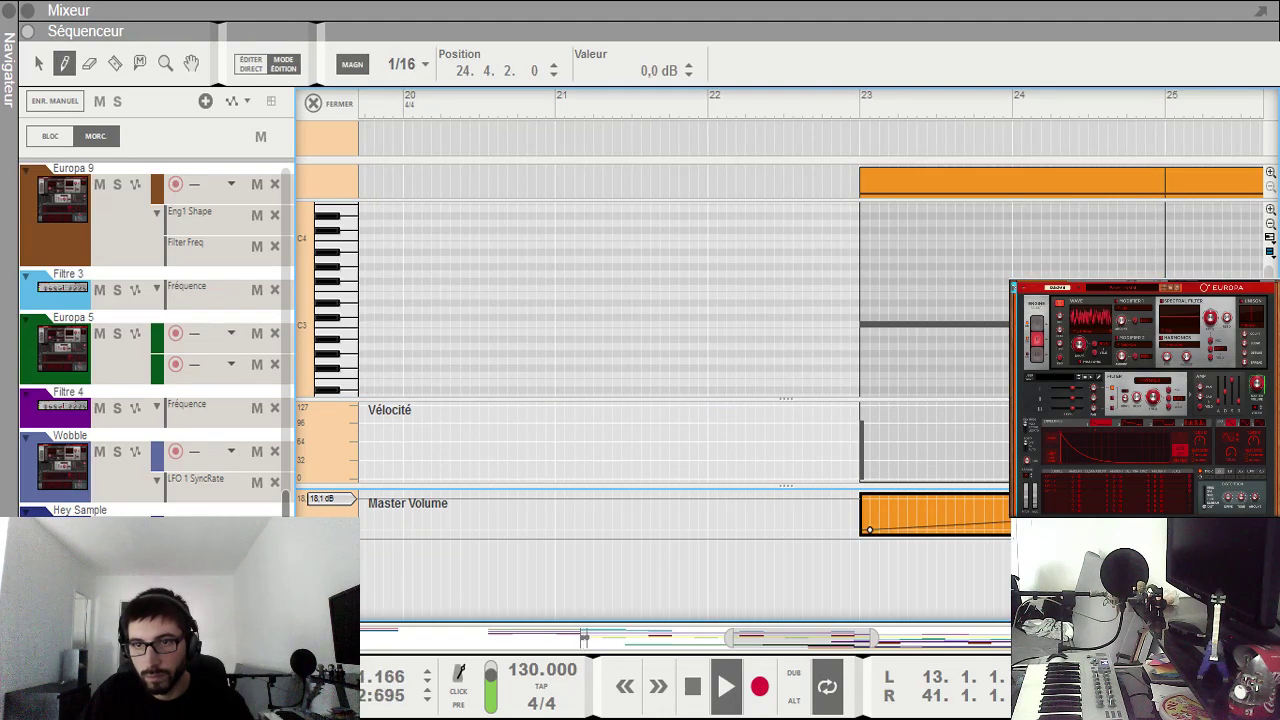
pyautogui.press('q')
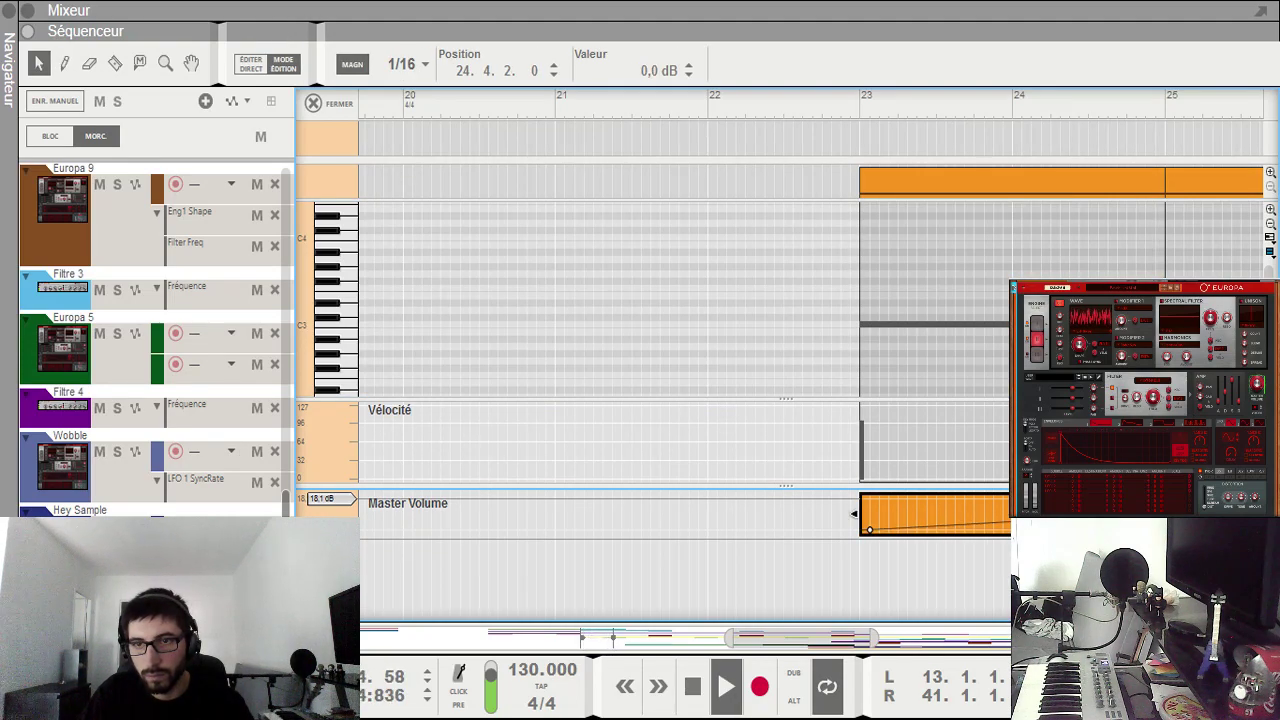
pyautogui.click(843, 104)
pyautogui.press('Escape')
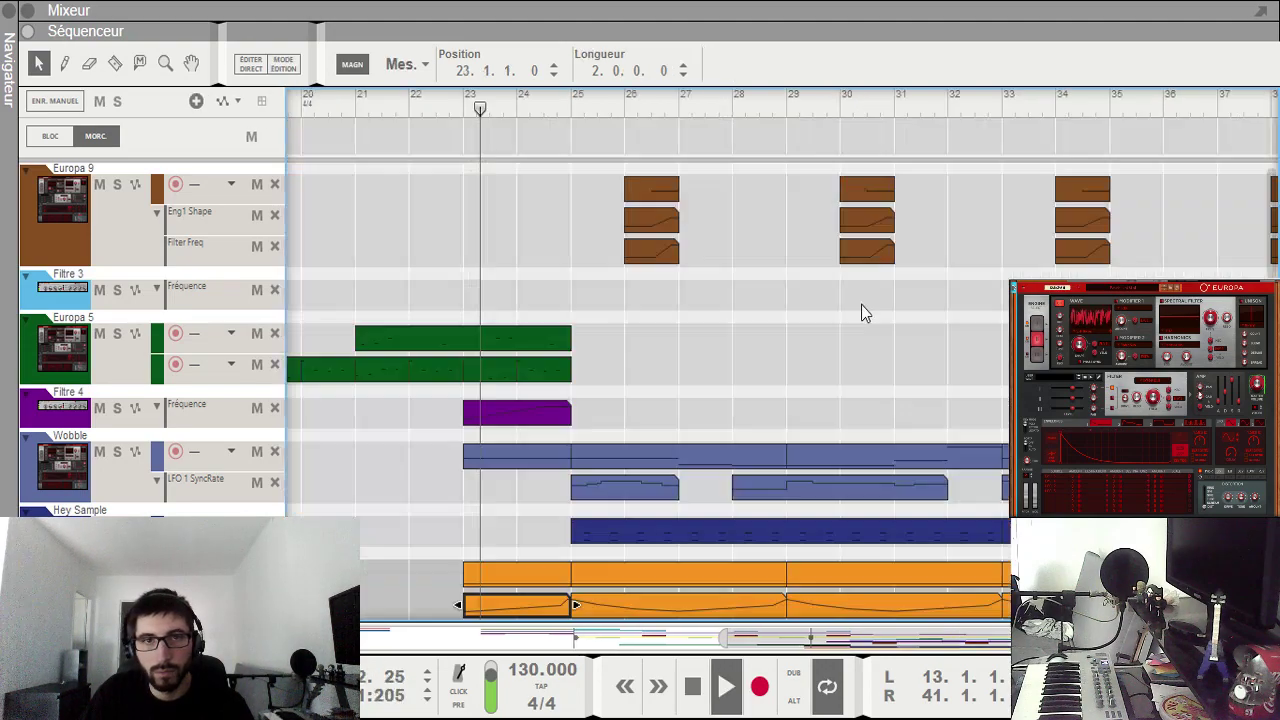
# Step: Set the Master Volume point at 25.1.1 in the bar 25 automation clip to 10 dB
pyautogui.click(743, 324)
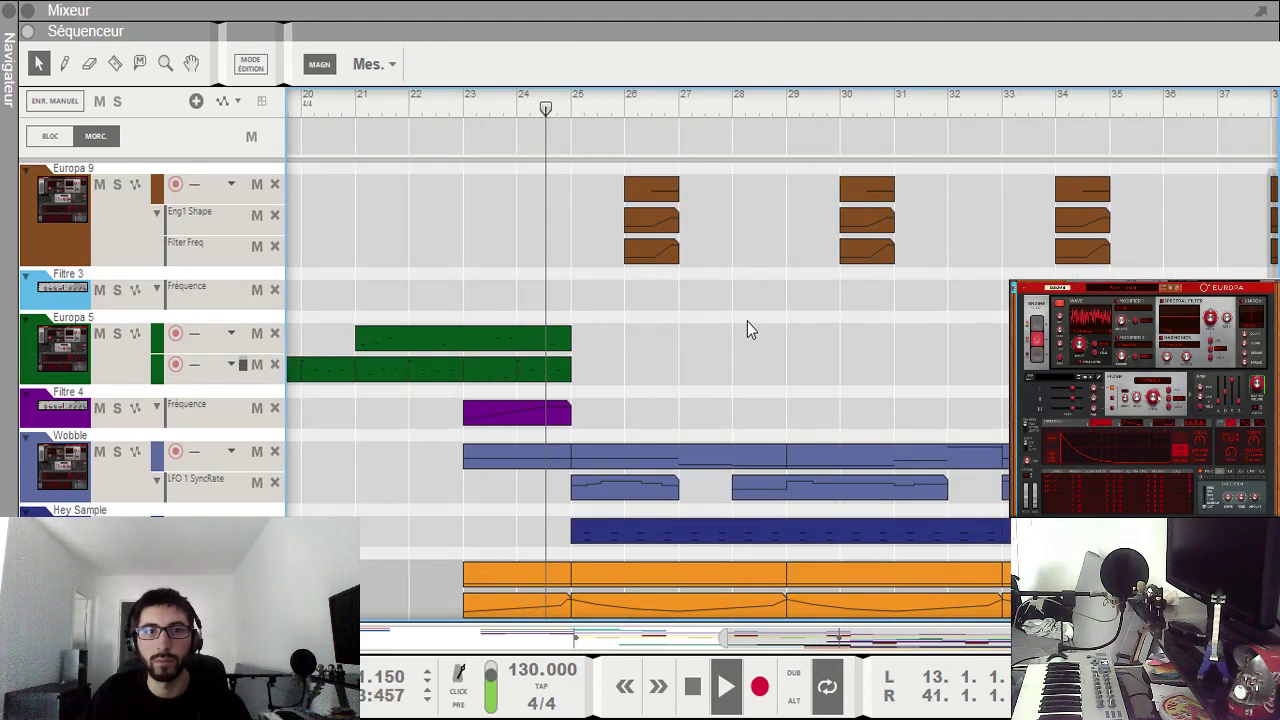
pyautogui.click(563, 608)
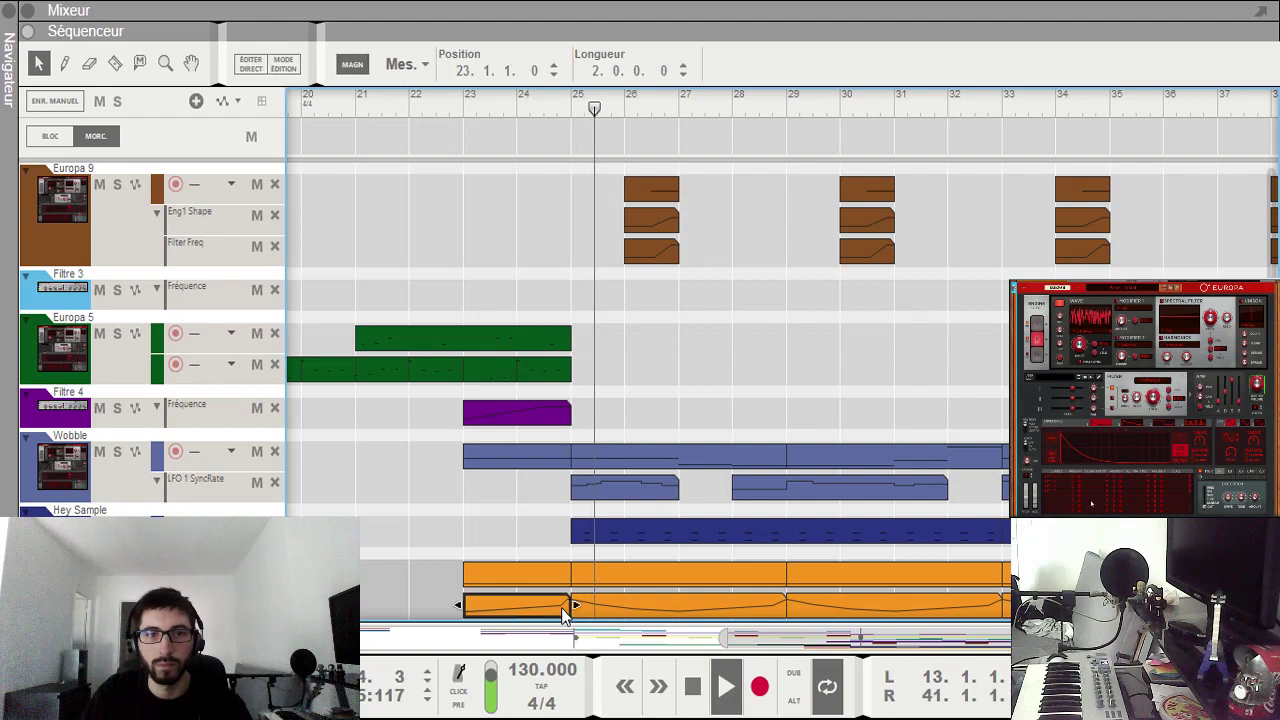
pyautogui.doubleClick(563, 608)
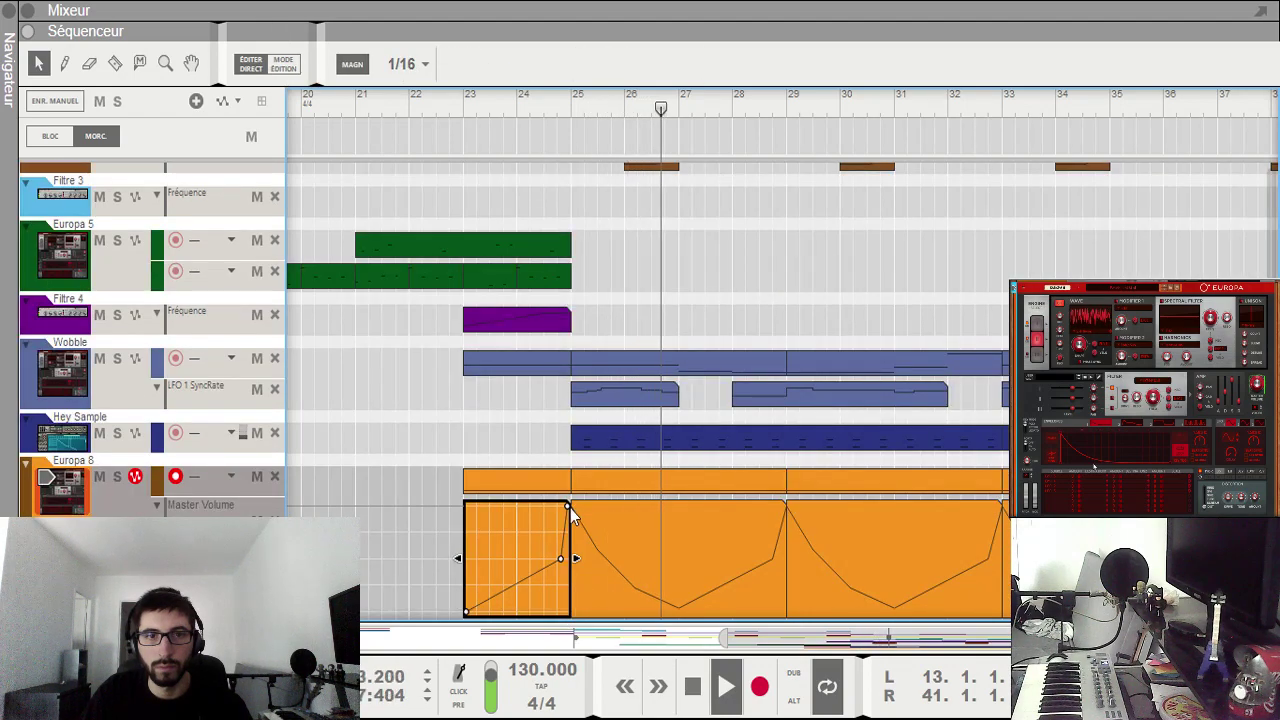
pyautogui.click(570, 506)
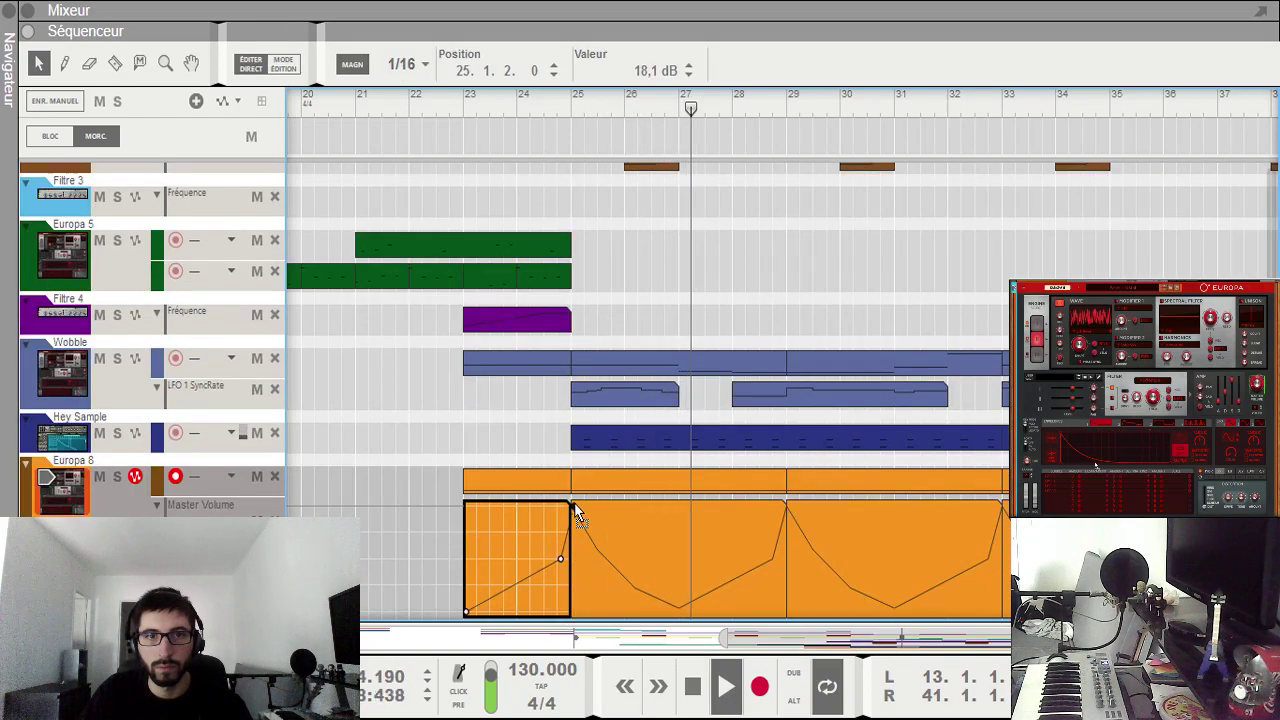
pyautogui.click(623, 527)
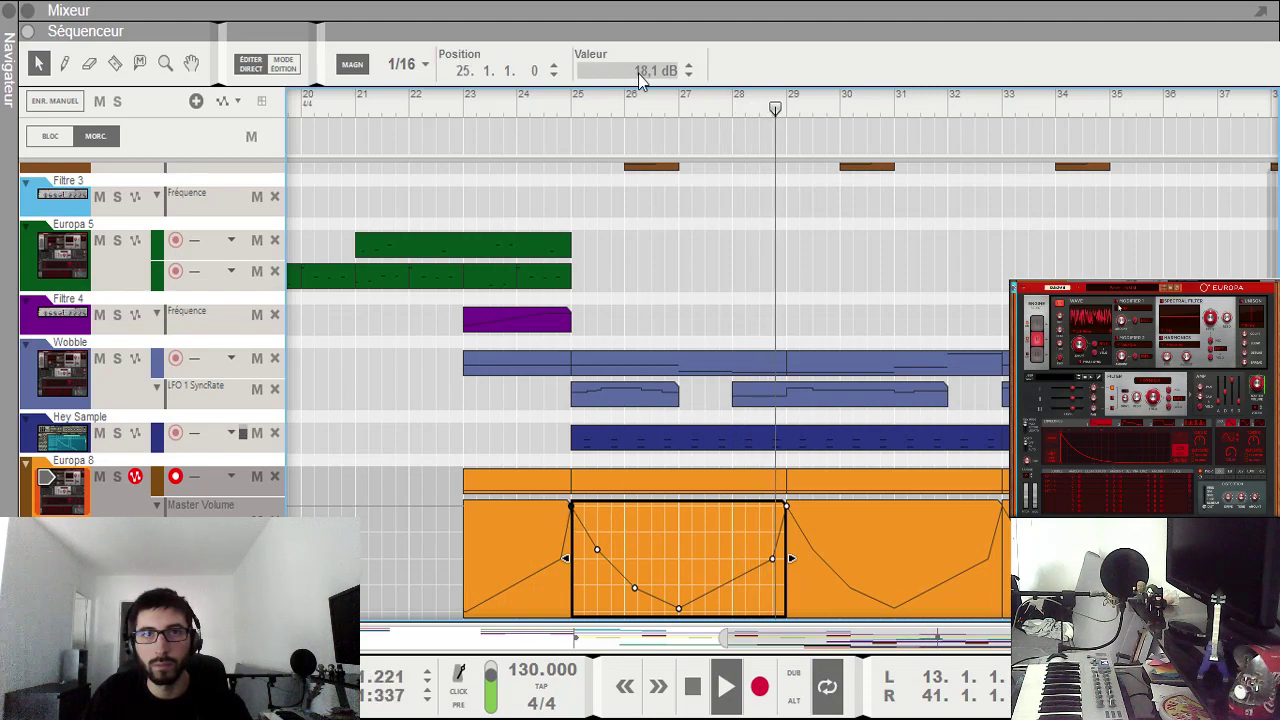
pyautogui.doubleClick(639, 74)
pyautogui.write('10')
pyautogui.press('Return')
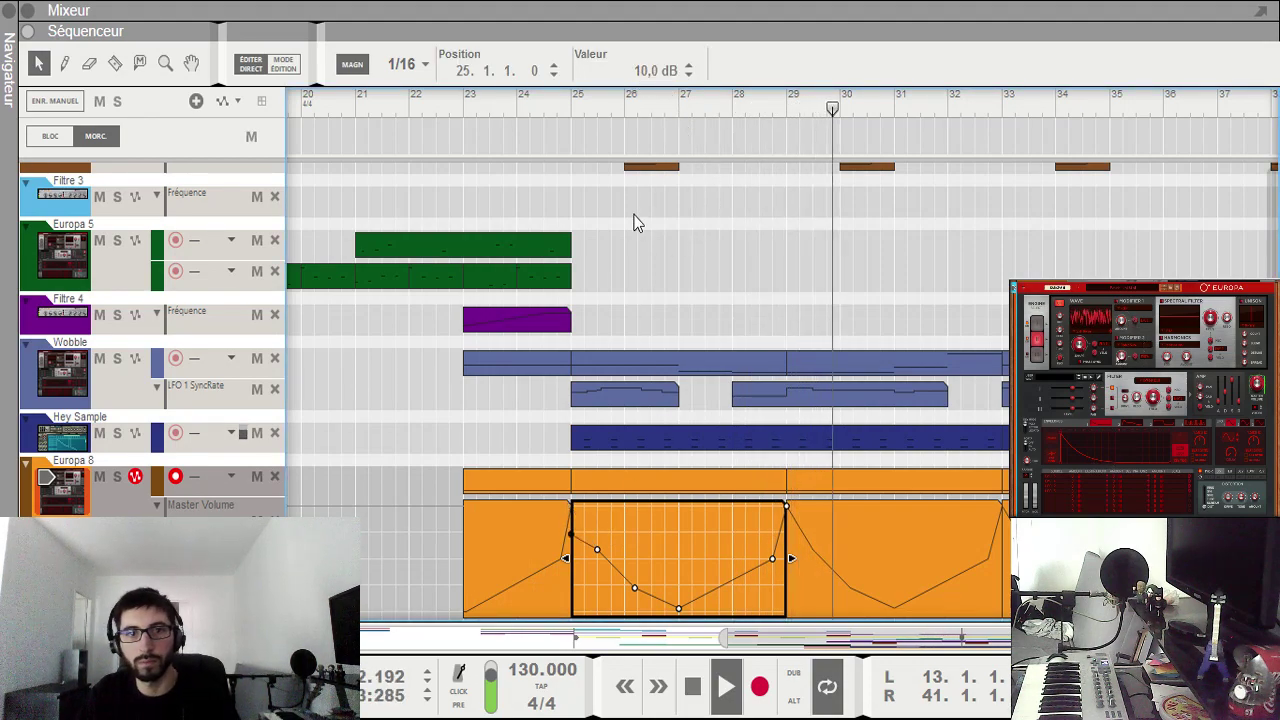
# Step: Delete the Master Volume point just after the start of the bar 25 clip and replay the transition into bar 25
pyautogui.click(561, 116)
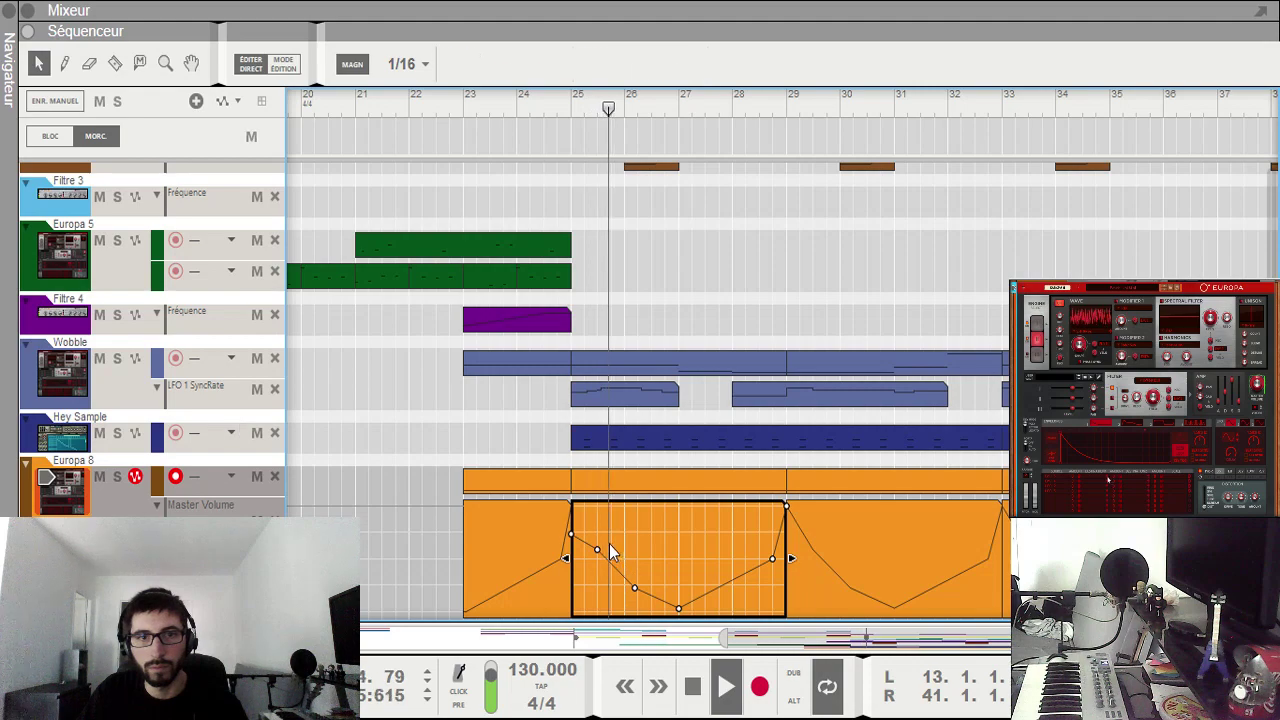
pyautogui.click(575, 110)
pyautogui.click(557, 112)
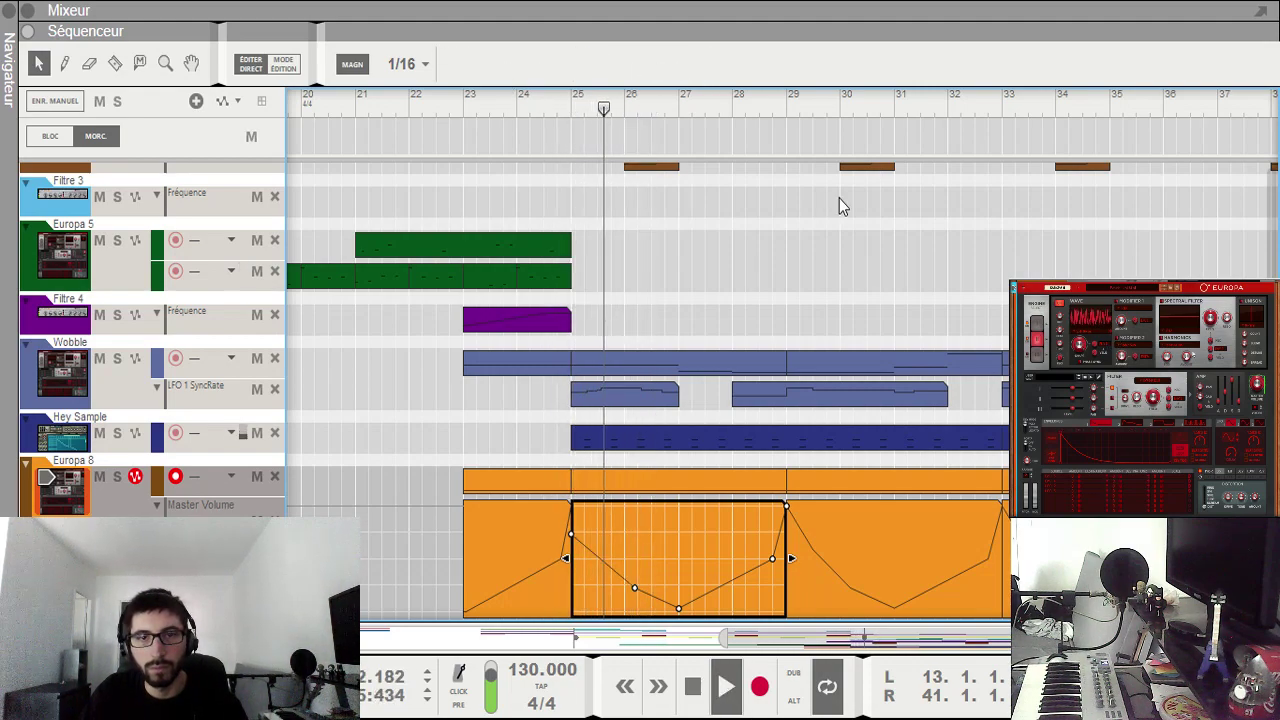
# Step: Delete the old Master Volume automation clips from bar 29 onward on the Europa 8 track
pyautogui.click(841, 532)
pyautogui.click(884, 608)
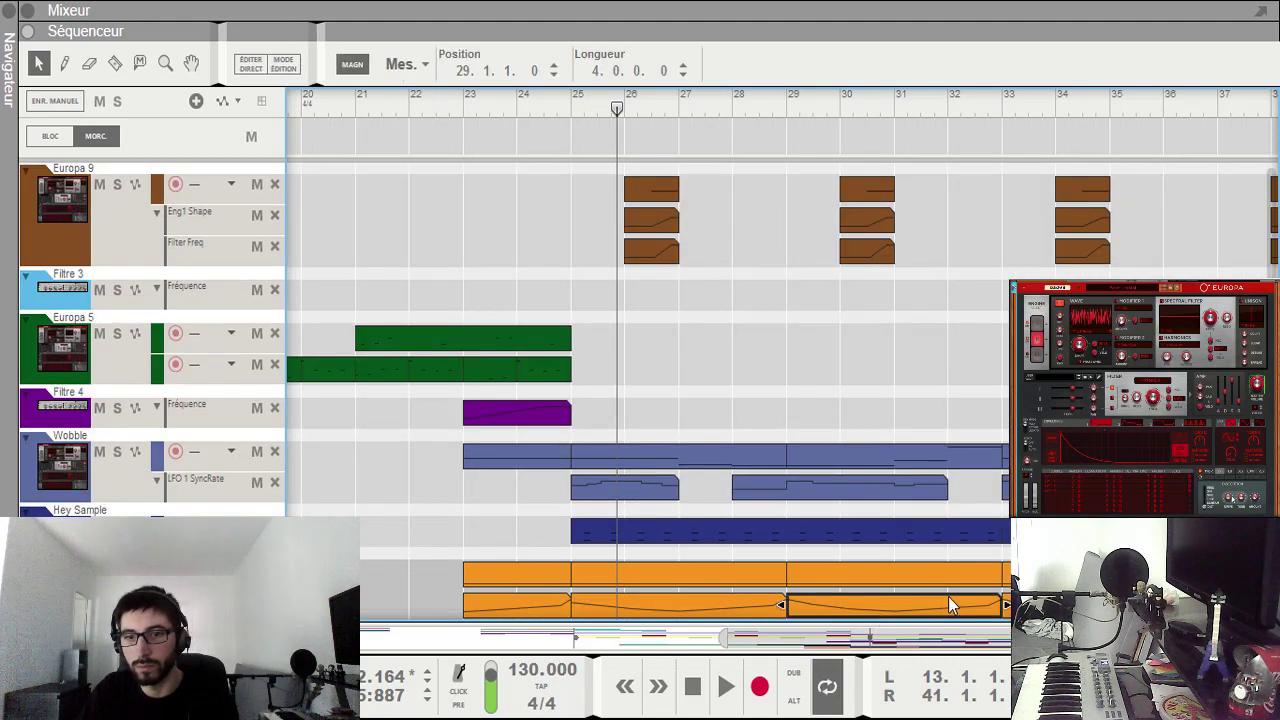
pyautogui.press('Delete')
pyautogui.hscroll(1, 944, 603)
pyautogui.click(1010, 604)
pyautogui.click(751, 574)
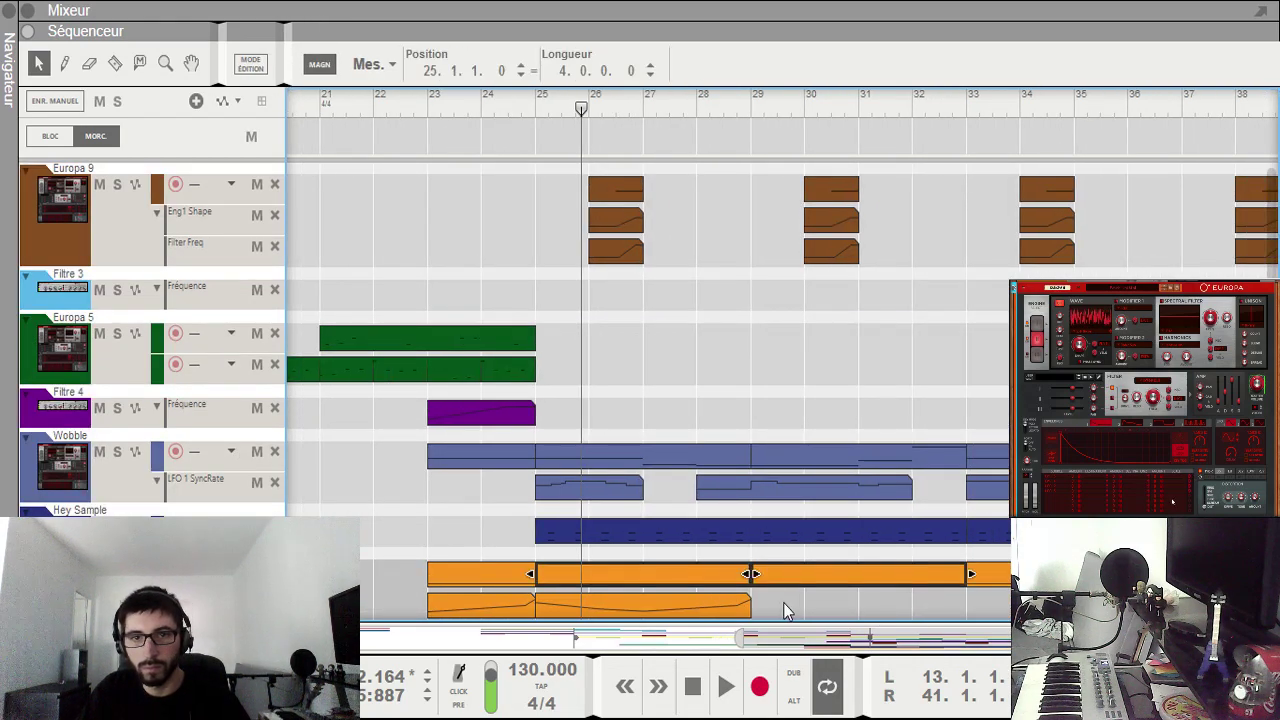
# Step: Duplicate the edited bar 25 Master Volume clip three times to cover the following Europa 8 note clips
pyautogui.click(745, 604)
pyautogui.hotkey('ctrl', 'd')
pyautogui.hotkey('ctrl', 'd')
pyautogui.hotkey('ctrl', 'd')
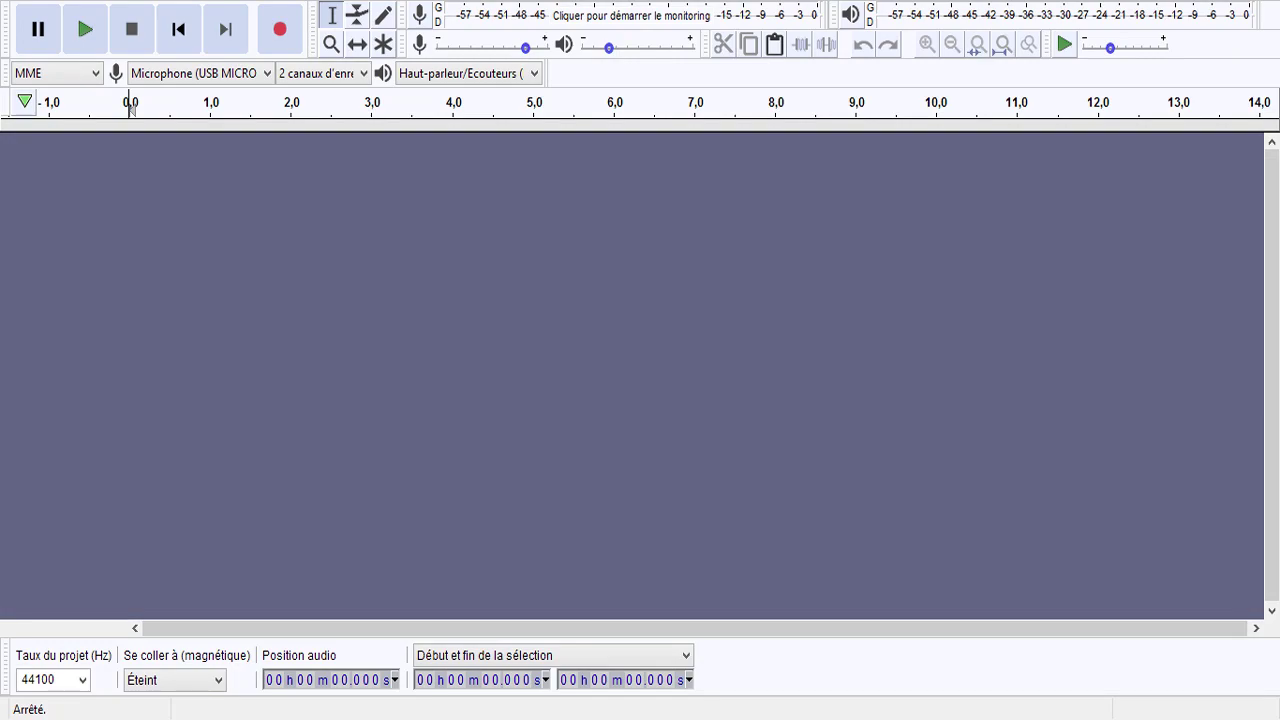
# Step: Record a short microphone sample on a new track in Audacity and delete everything after about 1.01 s
pyautogui.click(284, 48)
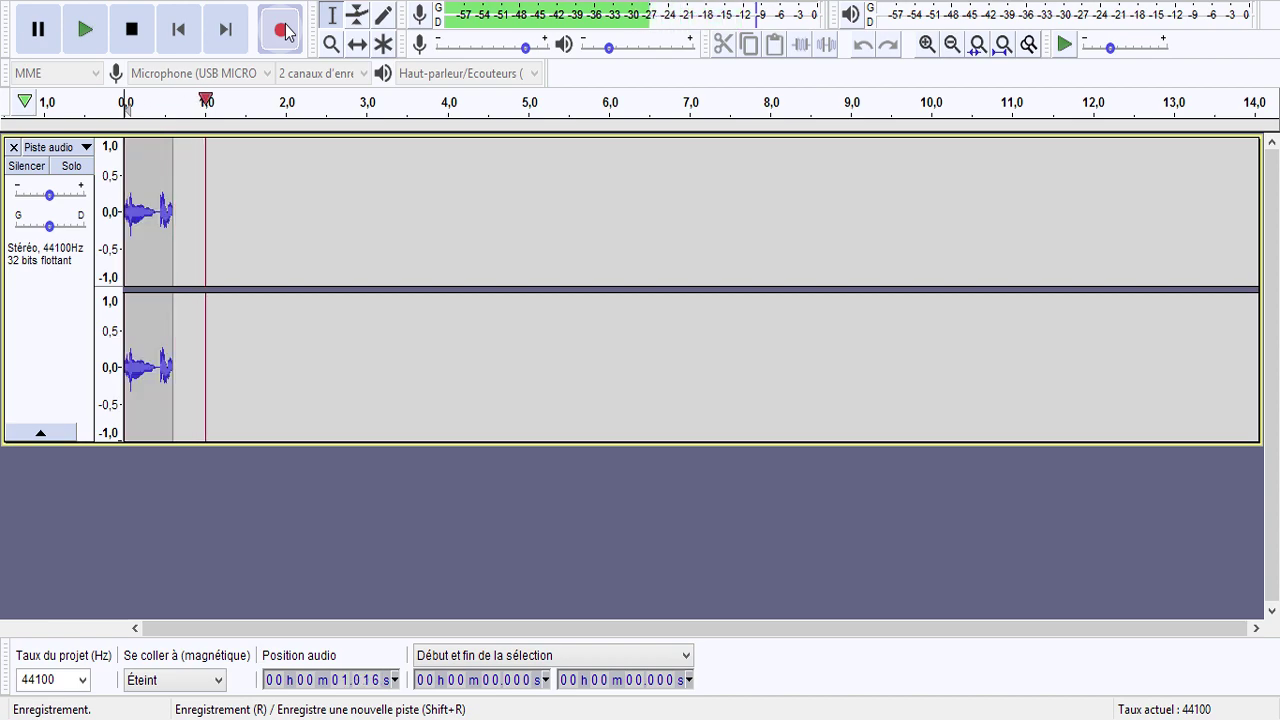
pyautogui.press('space')
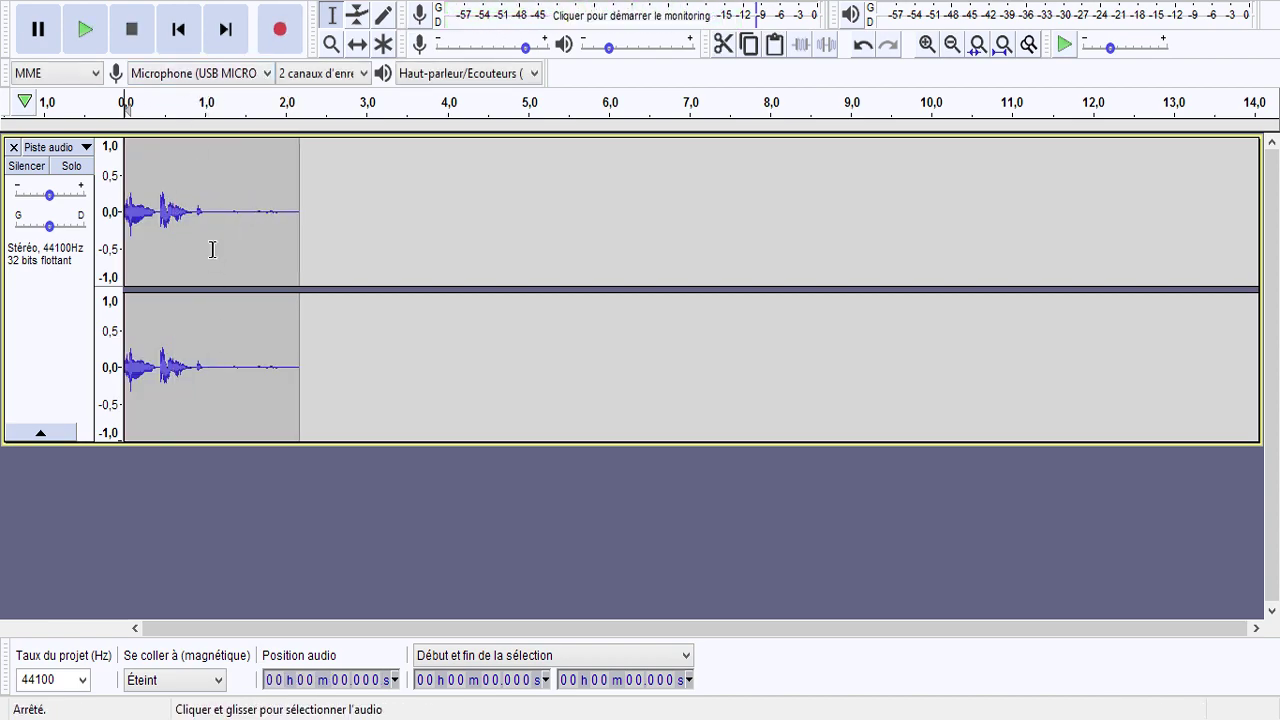
pyautogui.click(200, 212)
pyautogui.press('space')
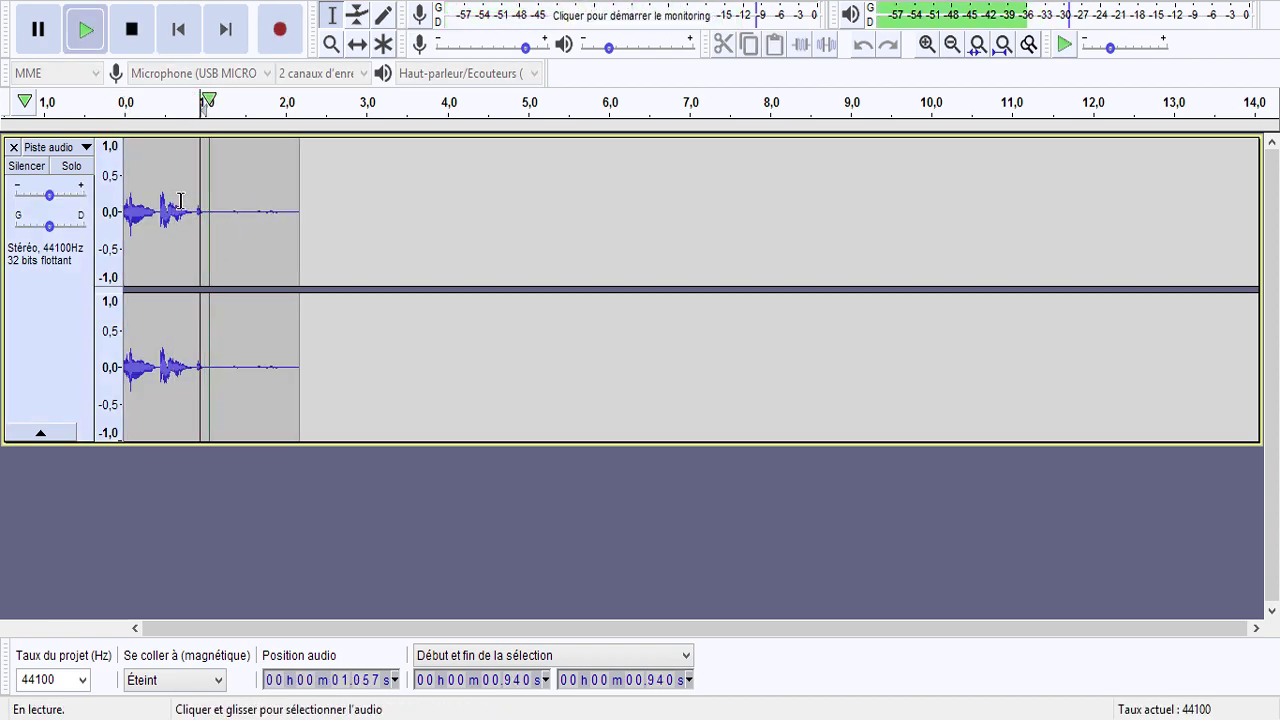
pyautogui.click(182, 210)
pyautogui.press('space')
pyautogui.press('space')
pyautogui.moveTo(205, 212); pyautogui.dragTo(662, 245)
pyautogui.press('Delete')
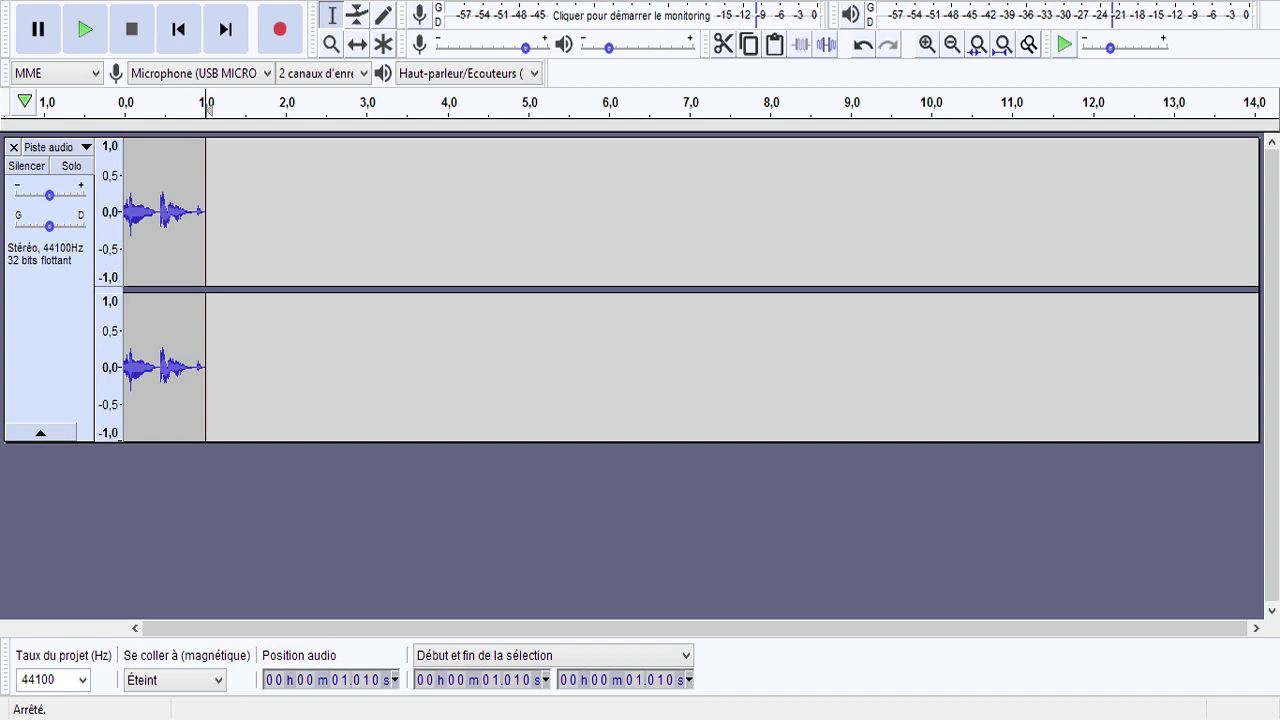
# Step: Switch to Reason and add an NN-XT sampler below Europa 8 with Compressor, Neptune, Equalizer, CF-101 and RV7000 effects
pyautogui.click(766, 391)
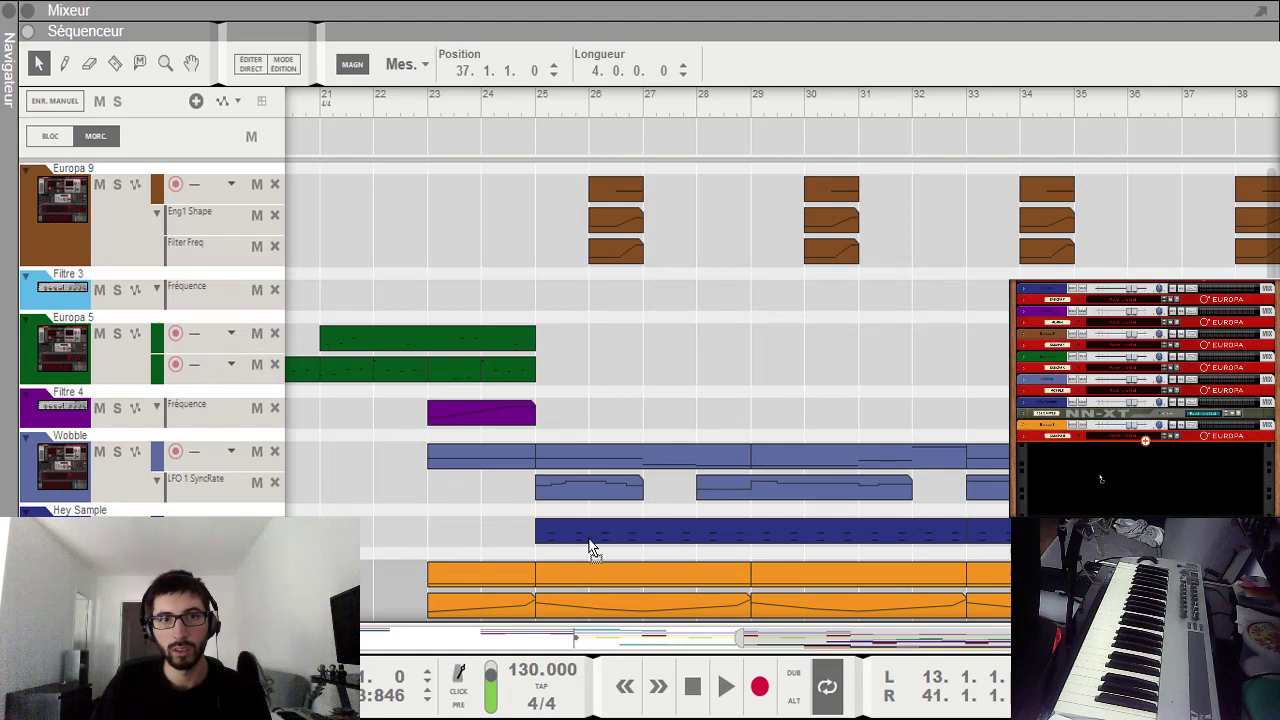
pyautogui.scroll(-1, 500, 500)
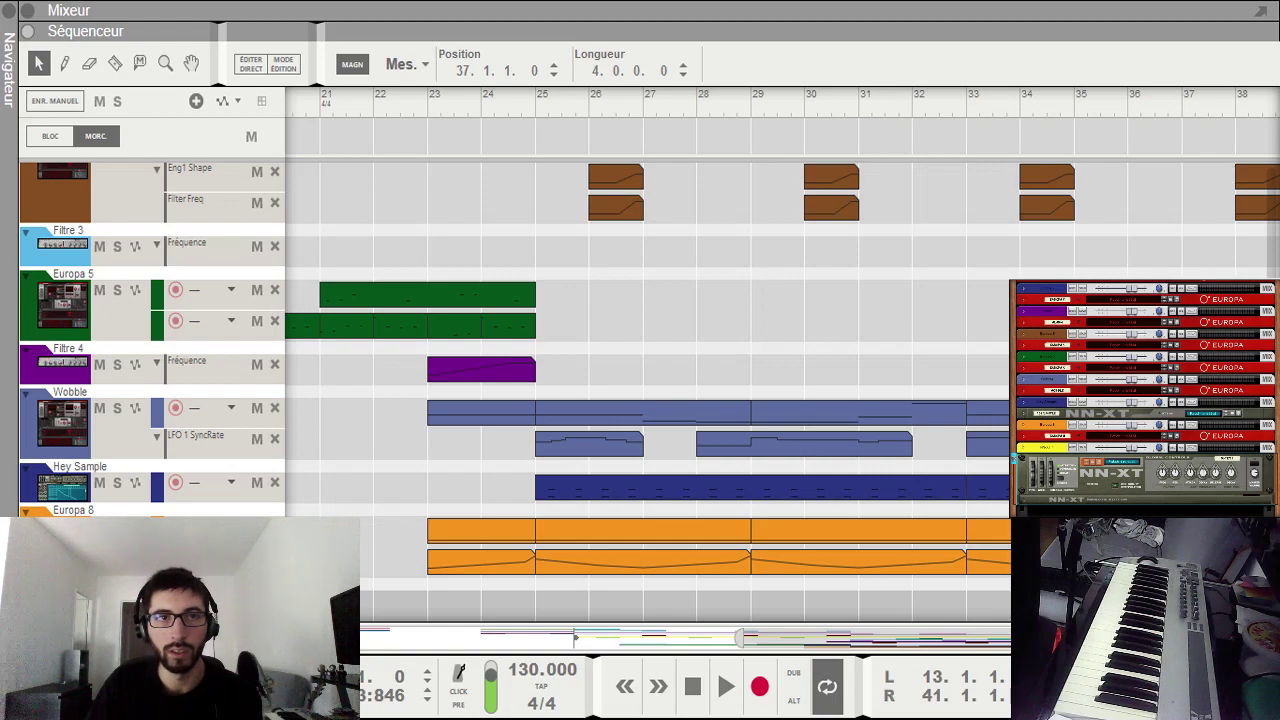
pyautogui.click(1099, 478)
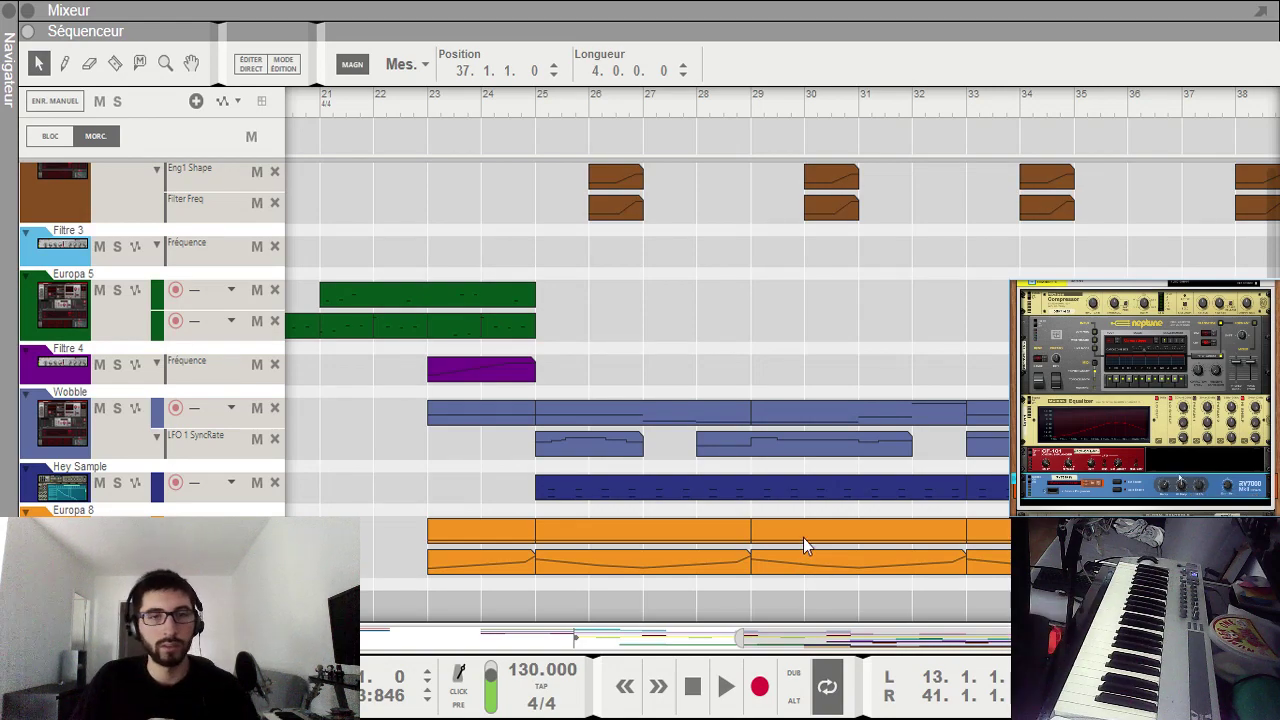
# Step: Play from bar 24, draw a one-bar clip at bar 24 on the new sampler track and open it
pyautogui.click(481, 106)
pyautogui.press('space')
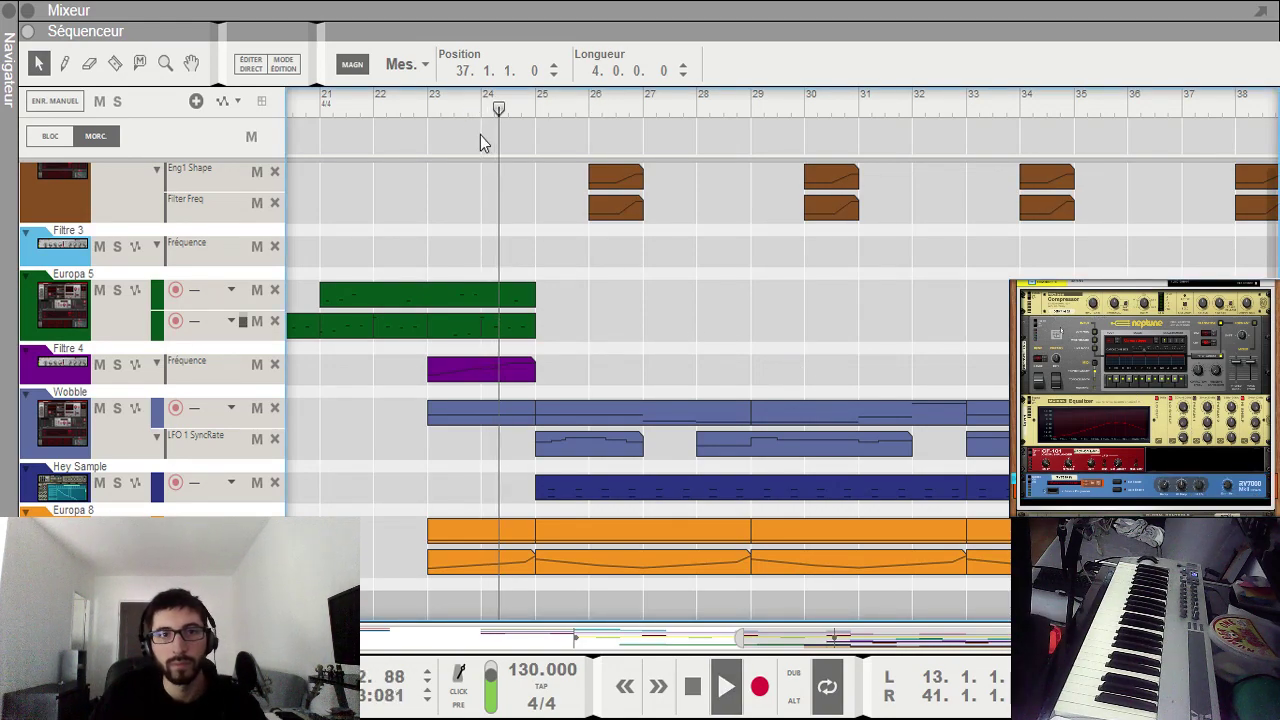
pyautogui.press('w')
pyautogui.click(525, 597)
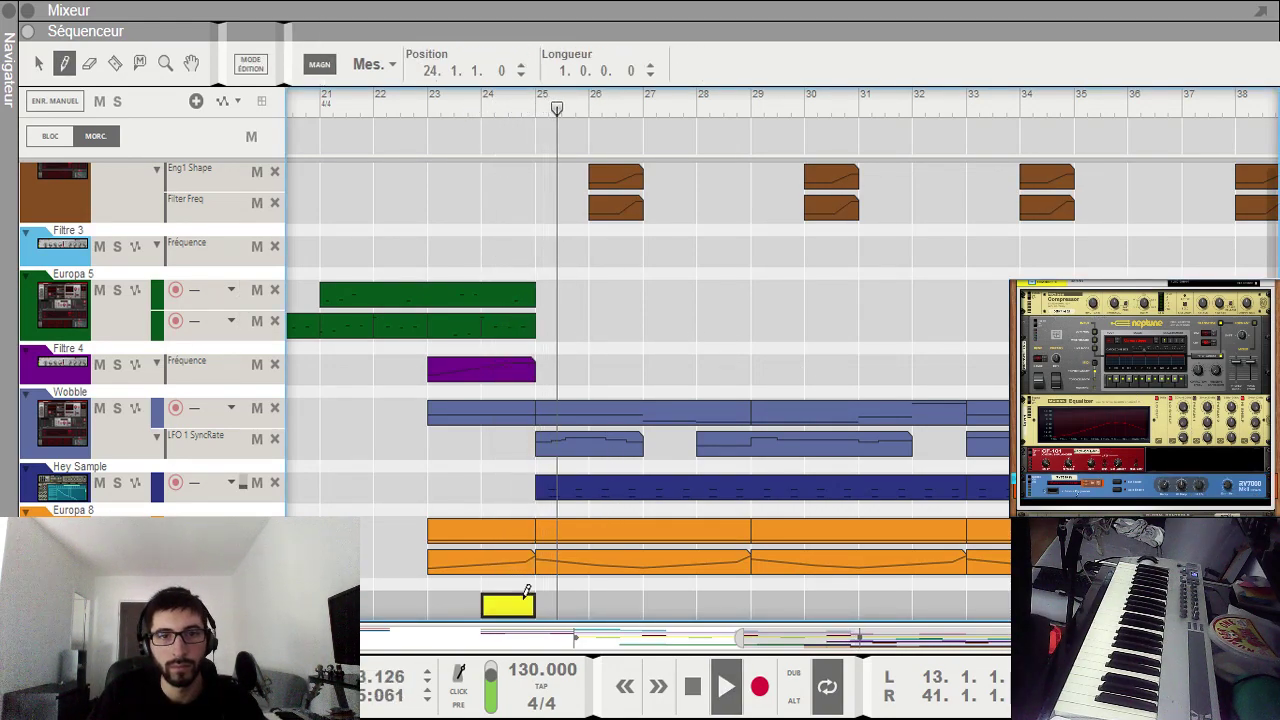
pyautogui.doubleClick(520, 604)
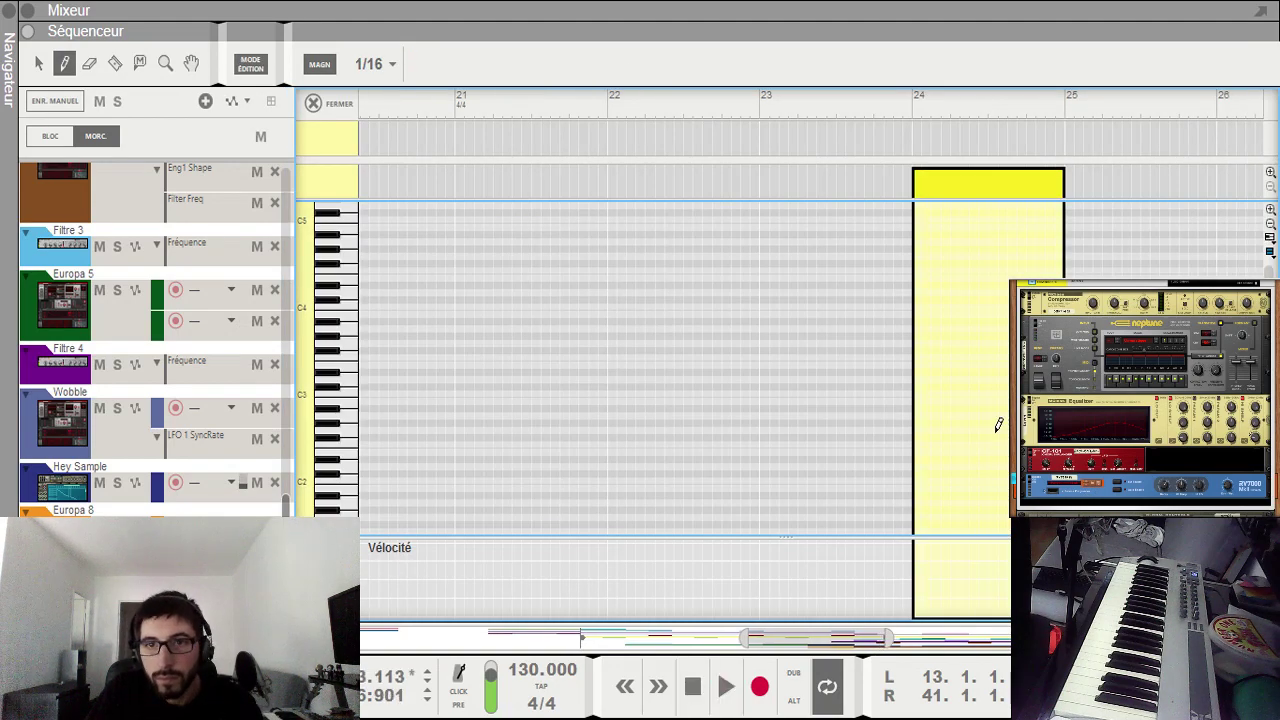
# Step: Place a D3 note at 24.3.1 with a length of 0.1.2 in the sampler clip and play it back
pyautogui.click(992, 397)
pyautogui.press('q')
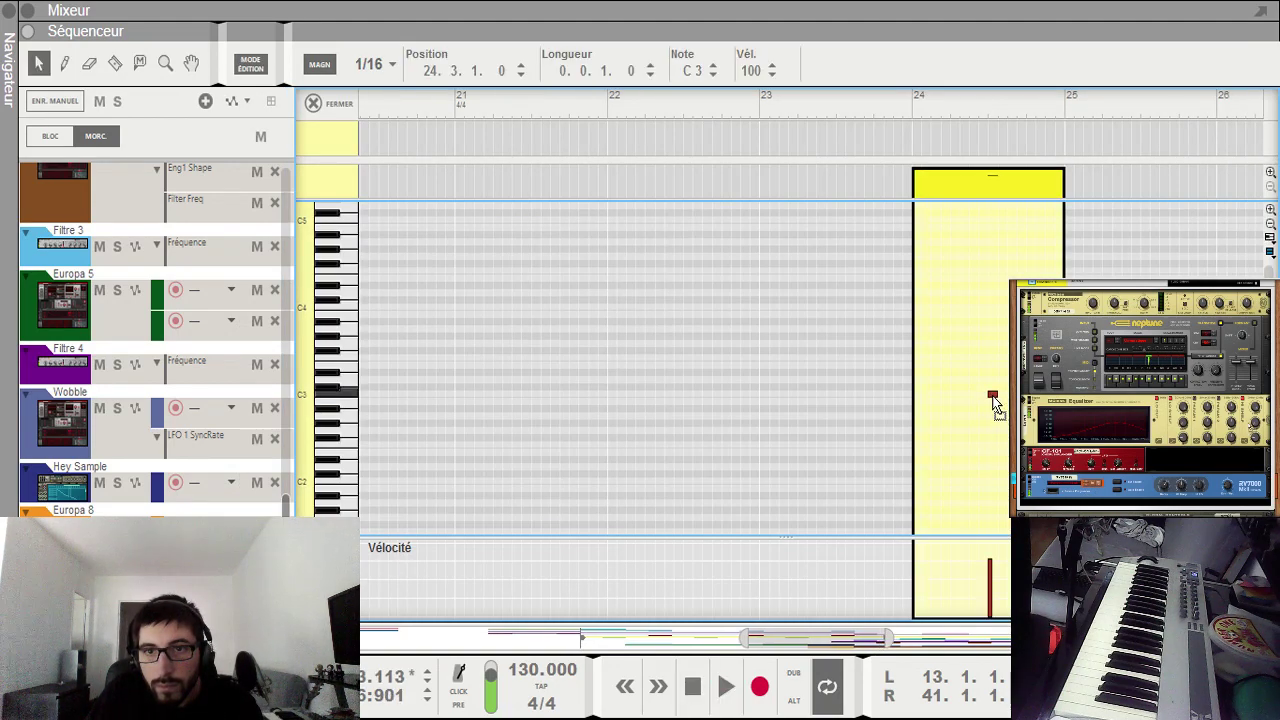
pyautogui.moveTo(995, 397); pyautogui.dragTo(1015, 372)
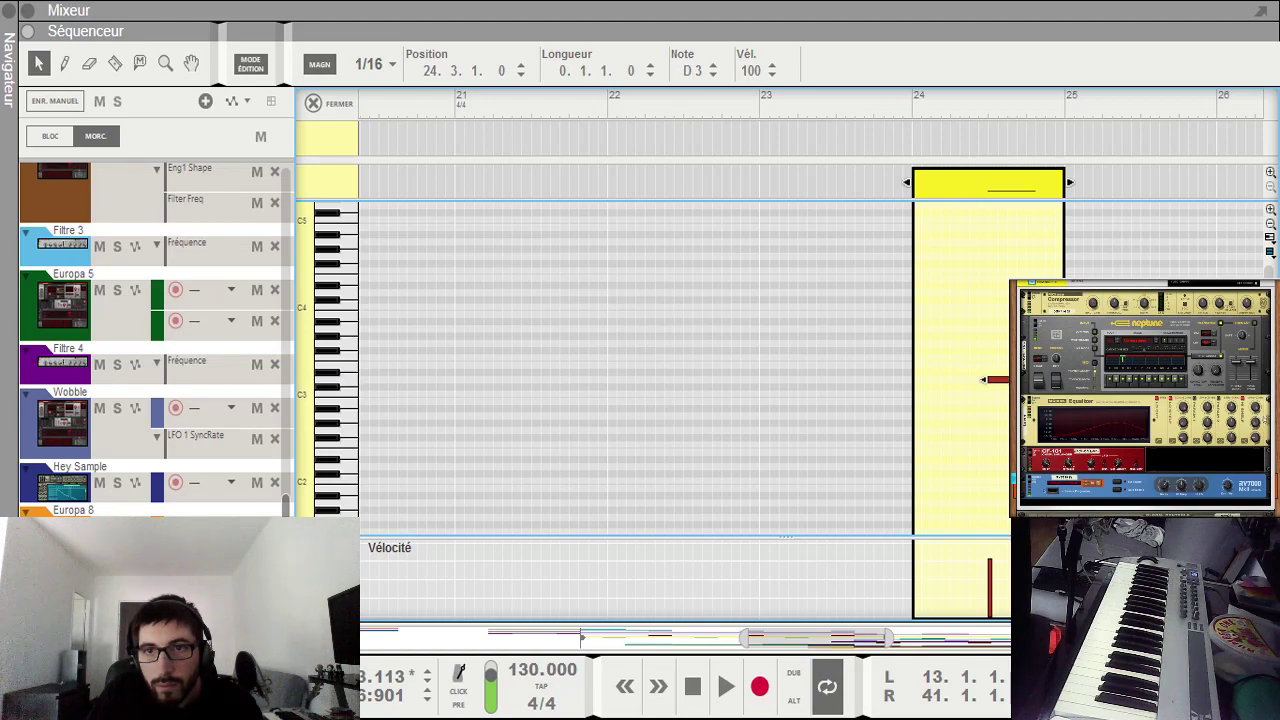
pyautogui.click(988, 108)
pyautogui.press('space')
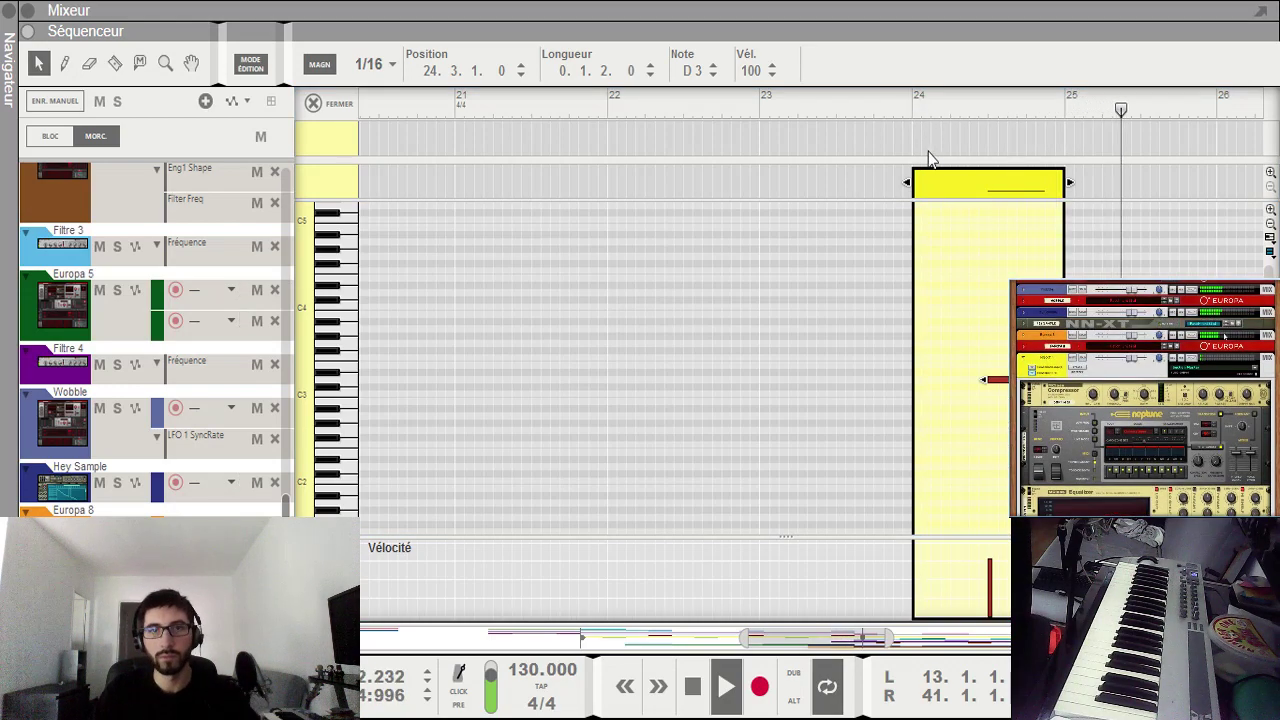
# Step: Replay the sampler note leading into the drop, close the clip and replay the transition from bar 23 in the arrangement
pyautogui.click(970, 115)
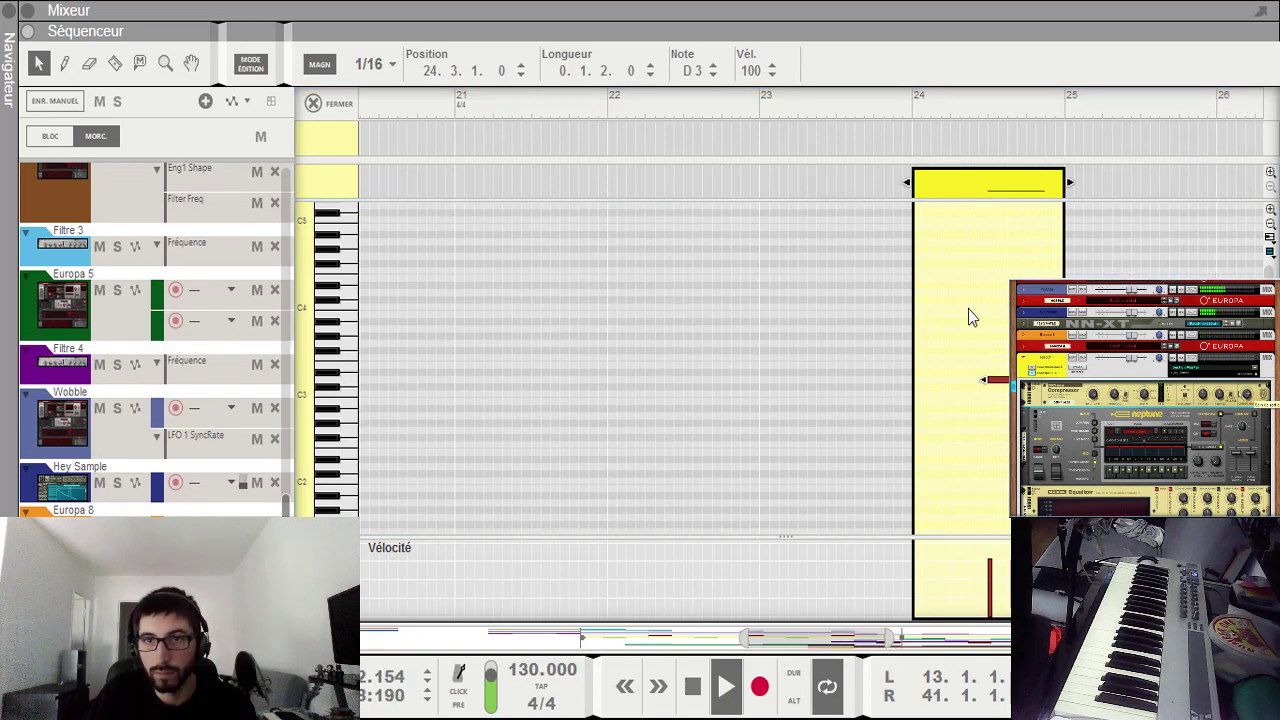
pyautogui.click(962, 105)
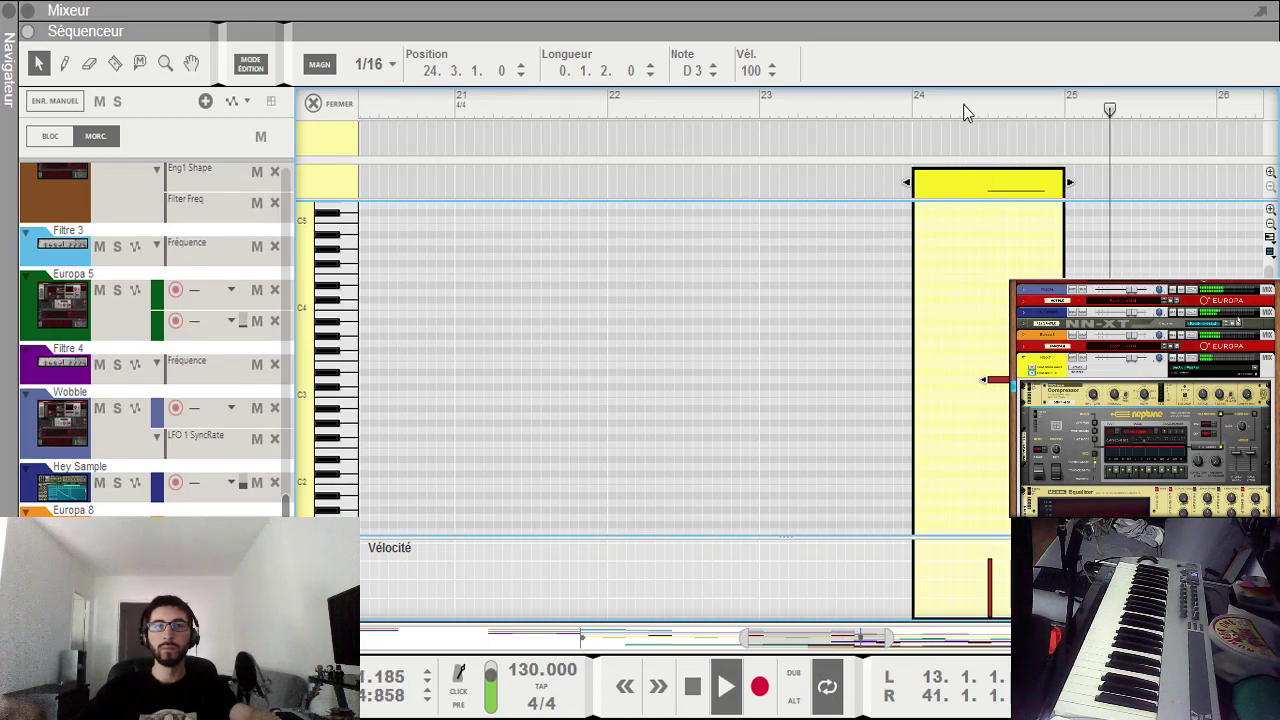
pyautogui.press('Escape')
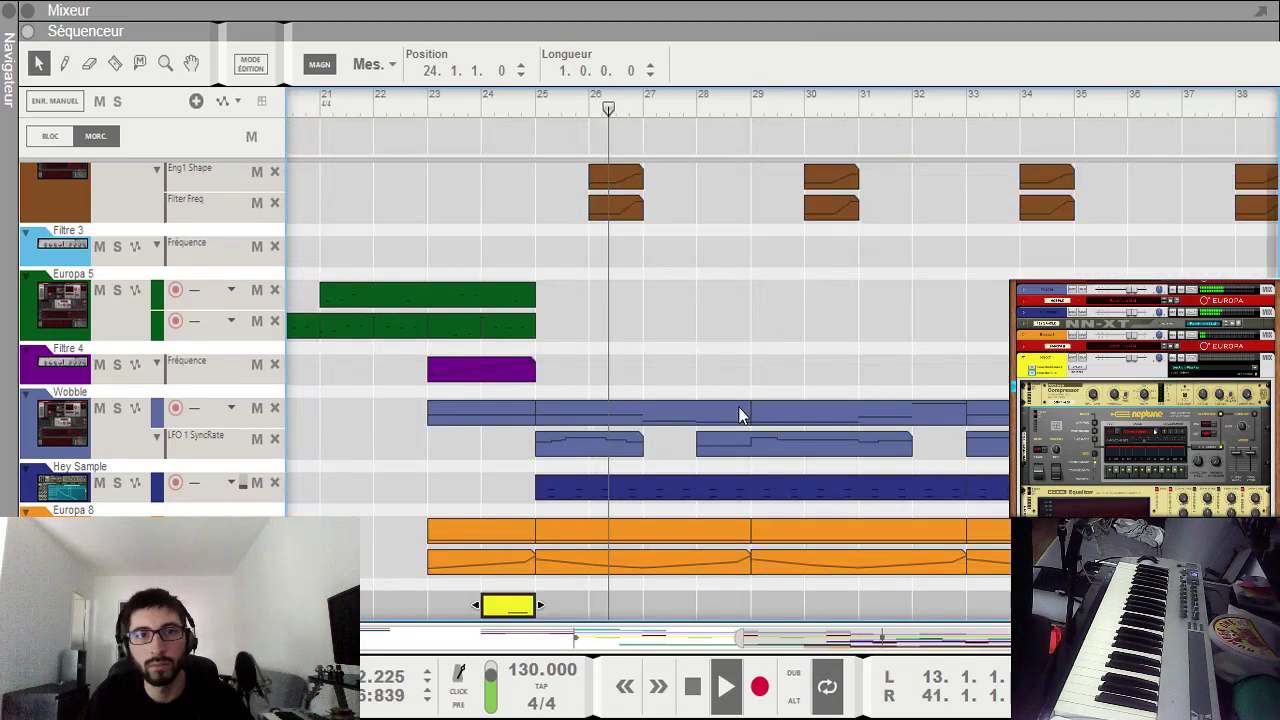
pyautogui.moveTo(846, 638); pyautogui.dragTo(816, 645)
pyautogui.press('space')
pyautogui.click(498, 145)
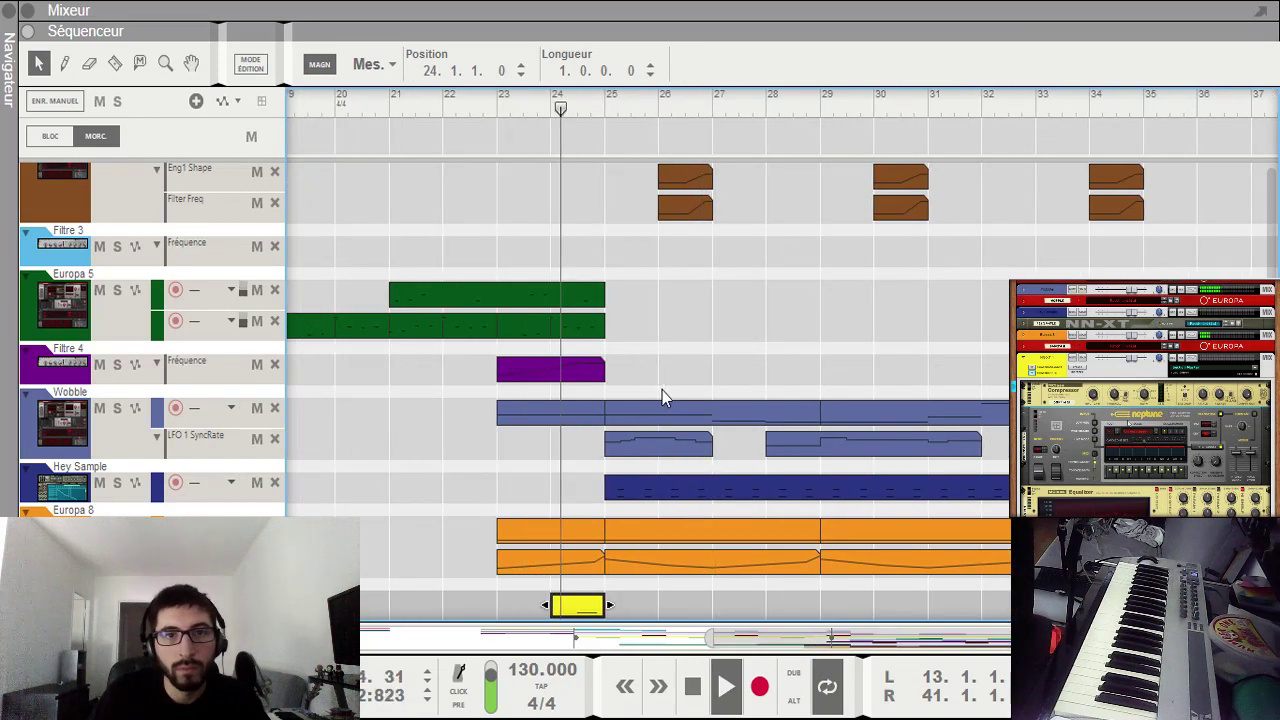
# Step: Open the Basse clip at bar 23, replay the transition with it and return to the arrangement
pyautogui.scroll(15, 665, 390)
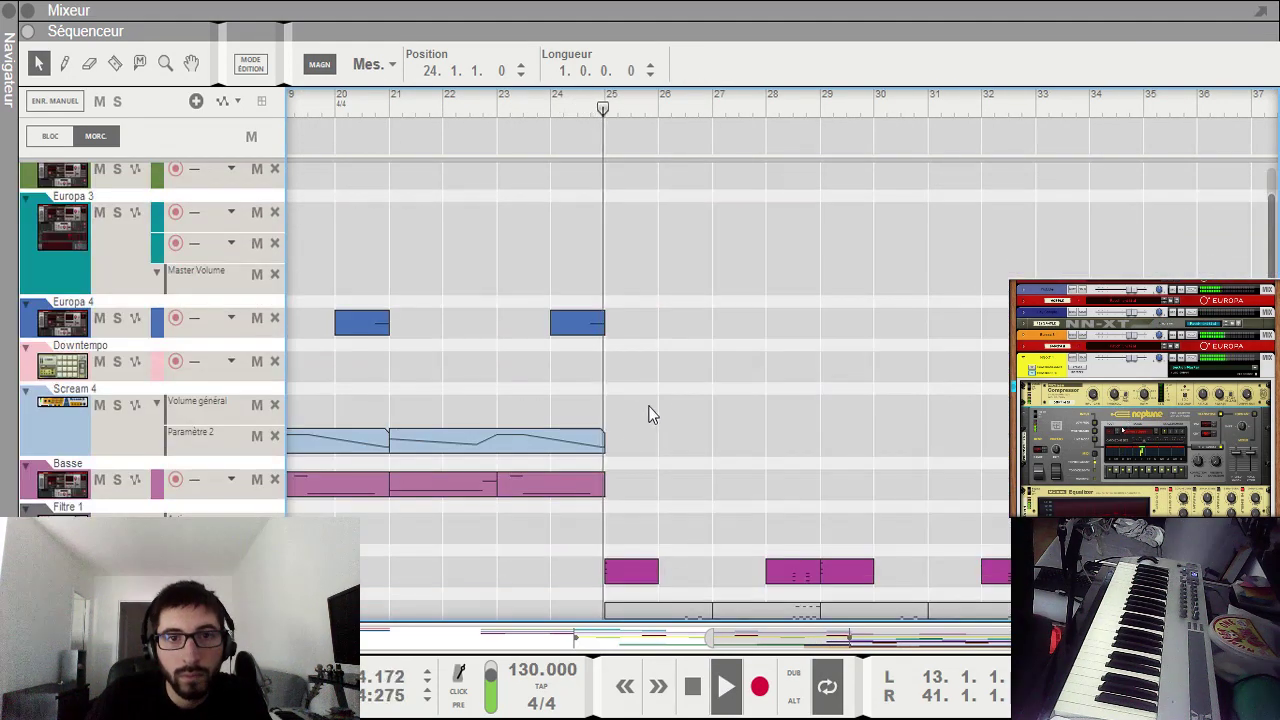
pyautogui.doubleClick(592, 486)
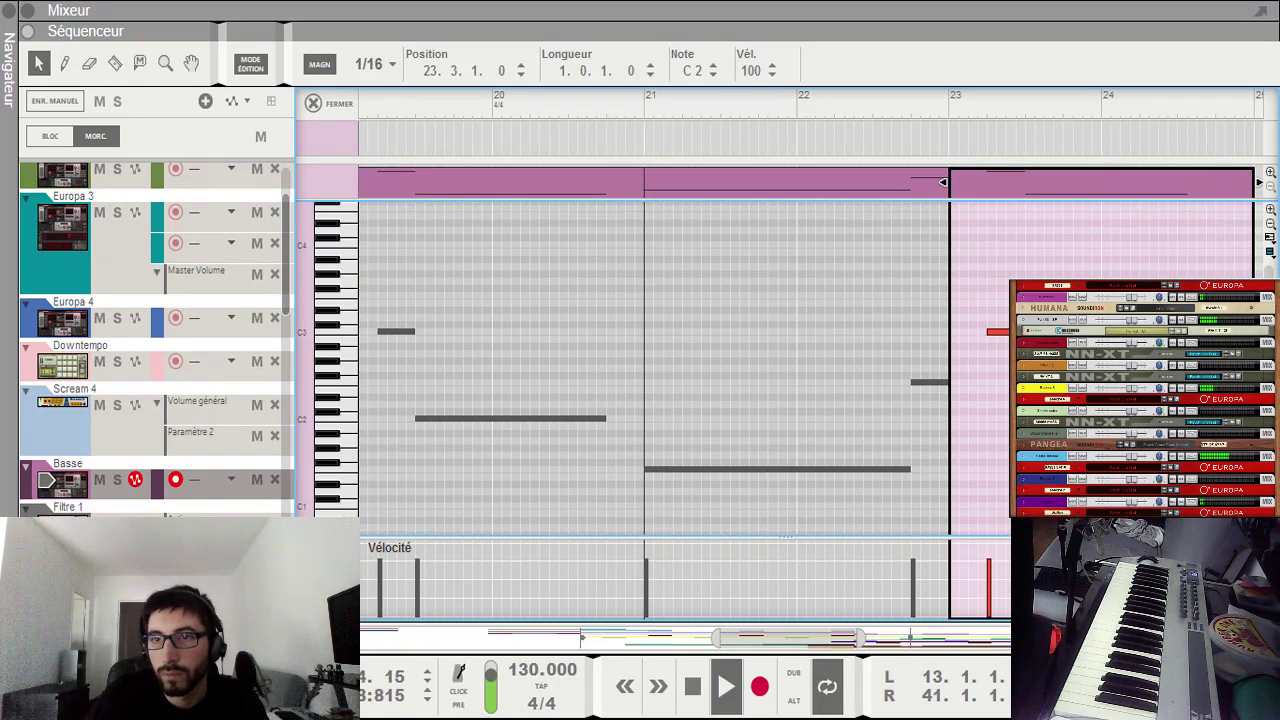
pyautogui.click(940, 116)
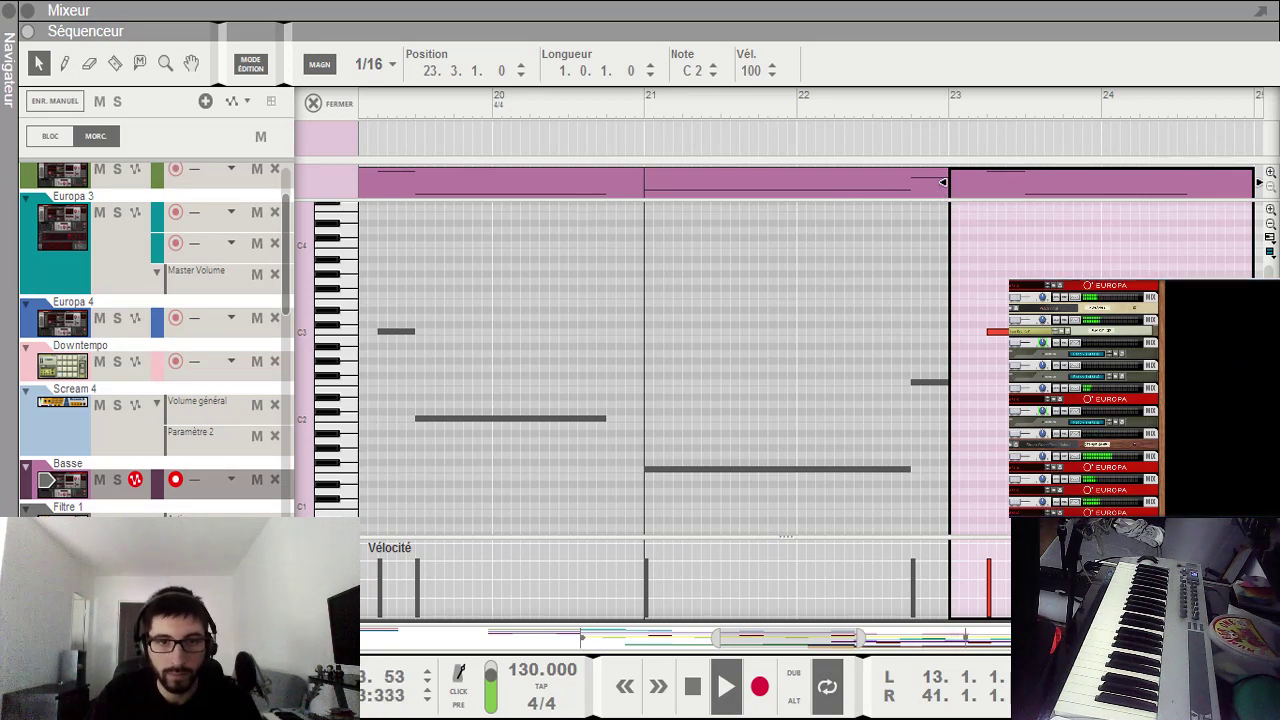
pyautogui.click(707, 551)
pyautogui.hotkey('shift', 'Tab')
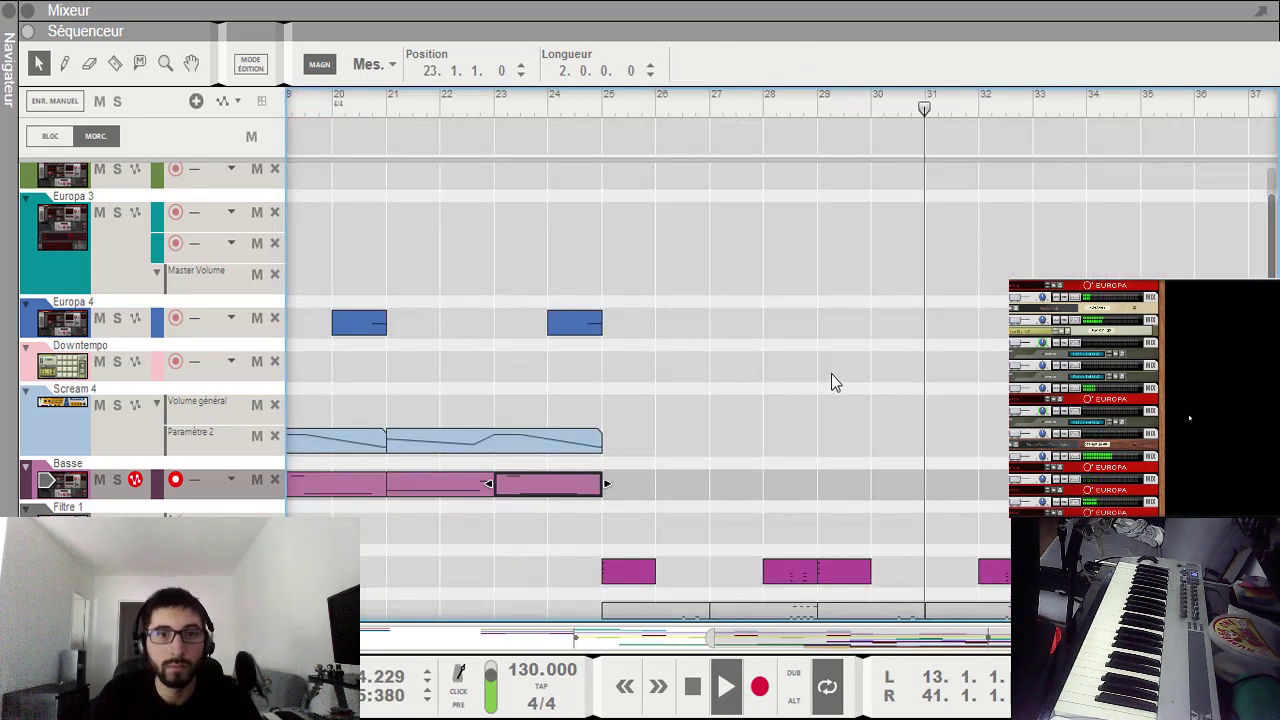
# Step: Look through the arrangement's tracks and replay the build-up from bar 21
pyautogui.scroll(2, 685, 358)
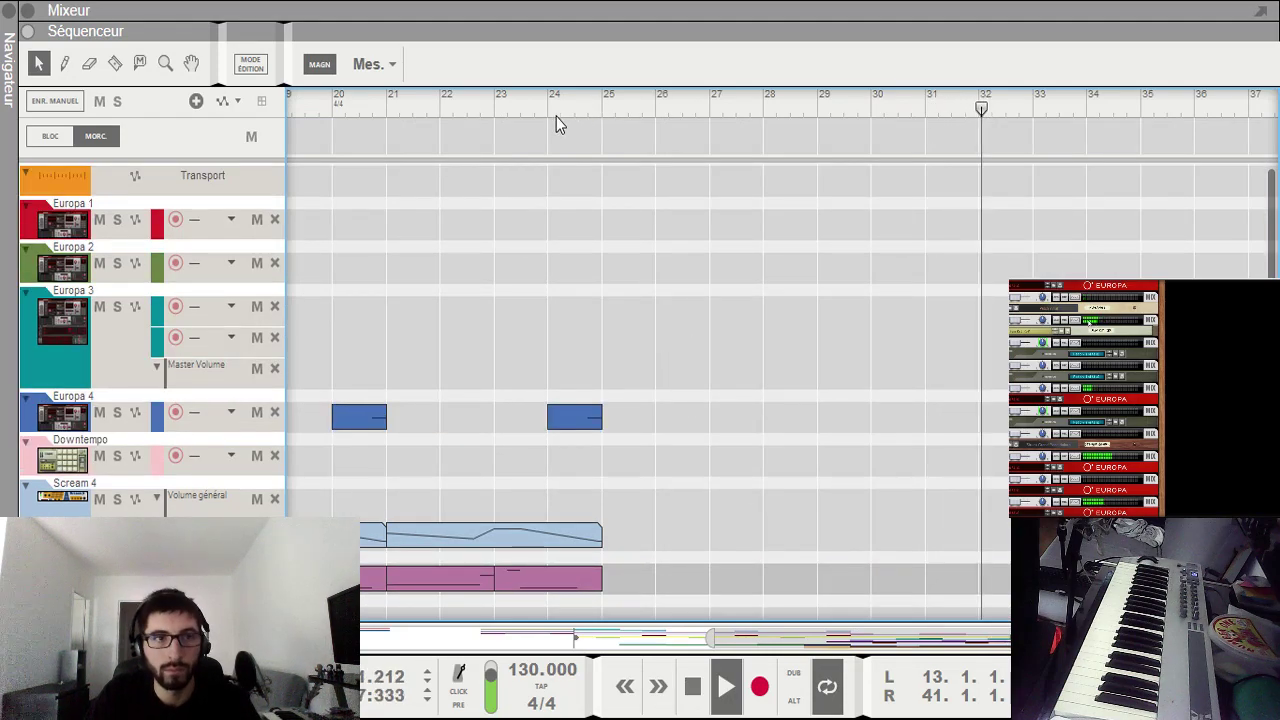
pyautogui.scroll(-12, 891, 330)
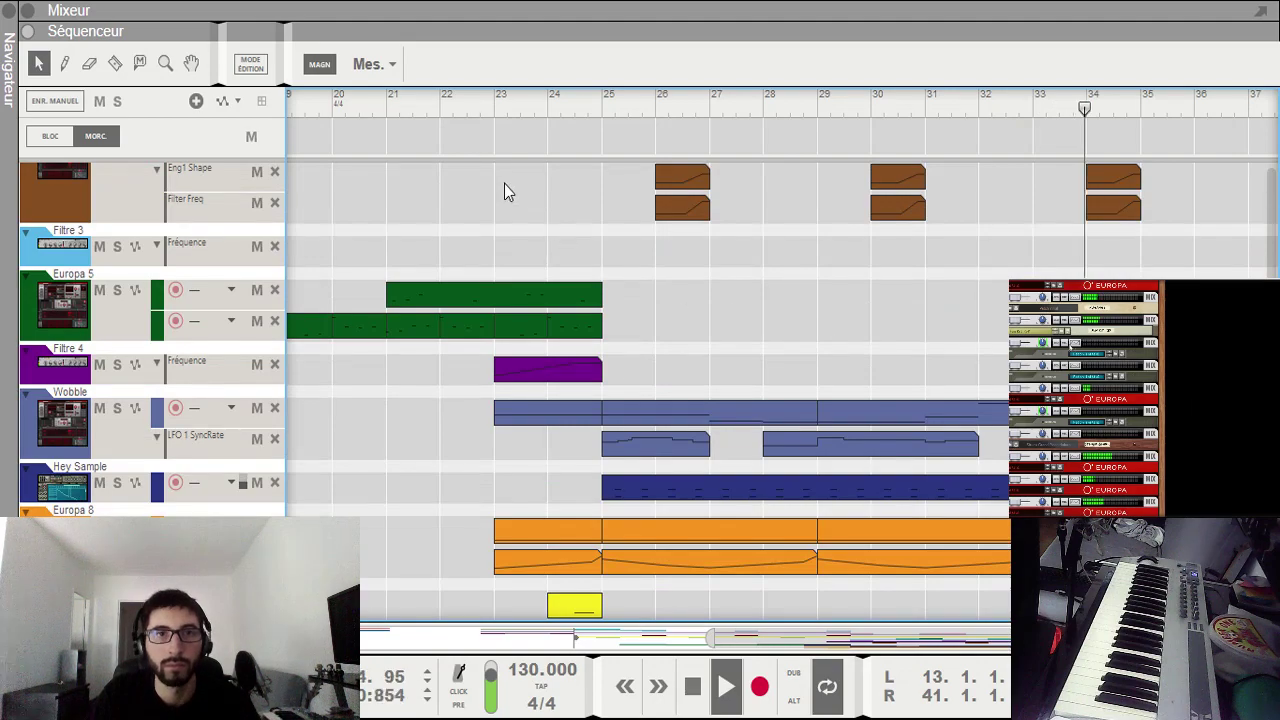
pyautogui.click(390, 108)
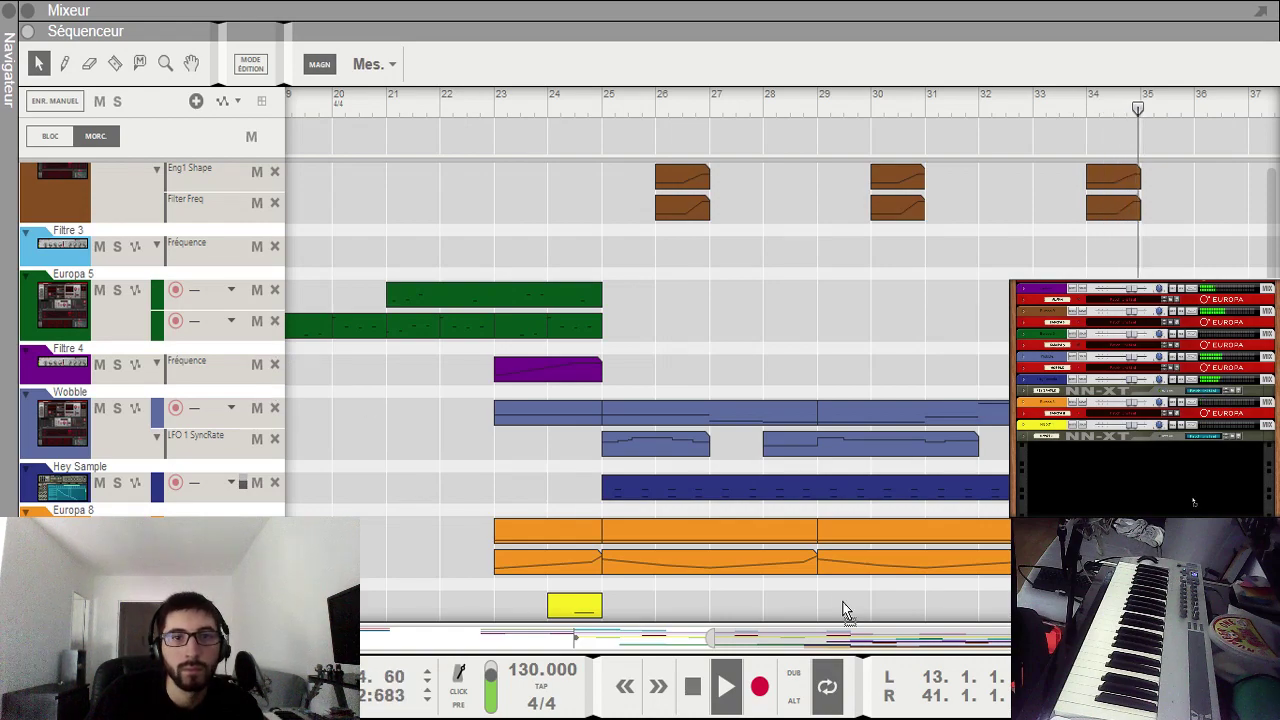
# Step: Add a Radical Piano below the sampler, stop playback, and create and open a one-bar clip at bar 25 on its track
pyautogui.scroll(-1, 818, 559)
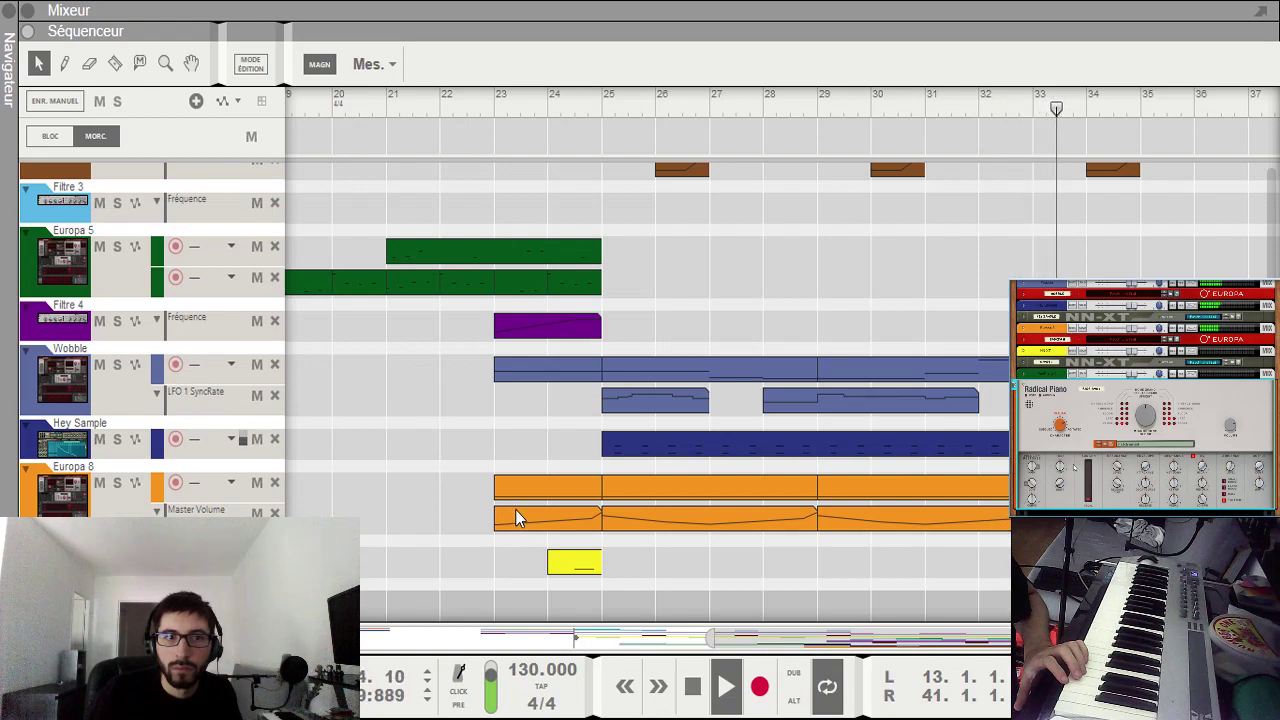
pyautogui.press('space')
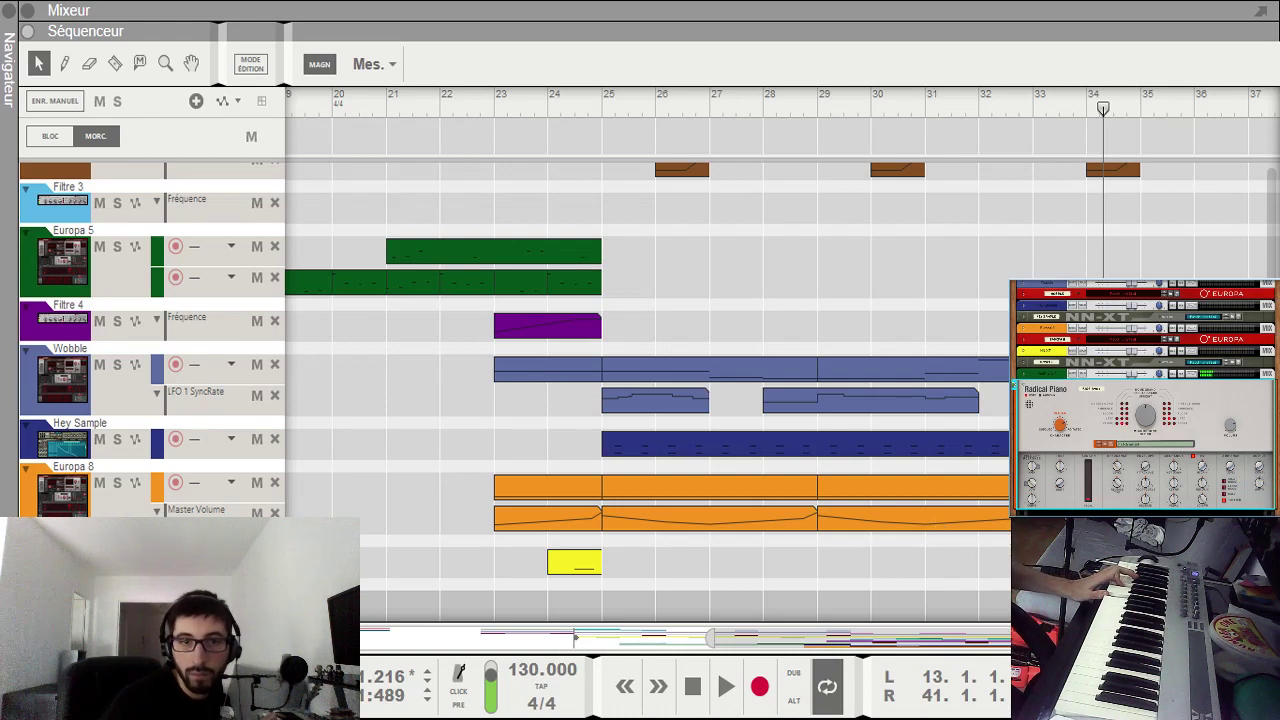
pyautogui.doubleClick(629, 603)
pyautogui.doubleClick(629, 604)
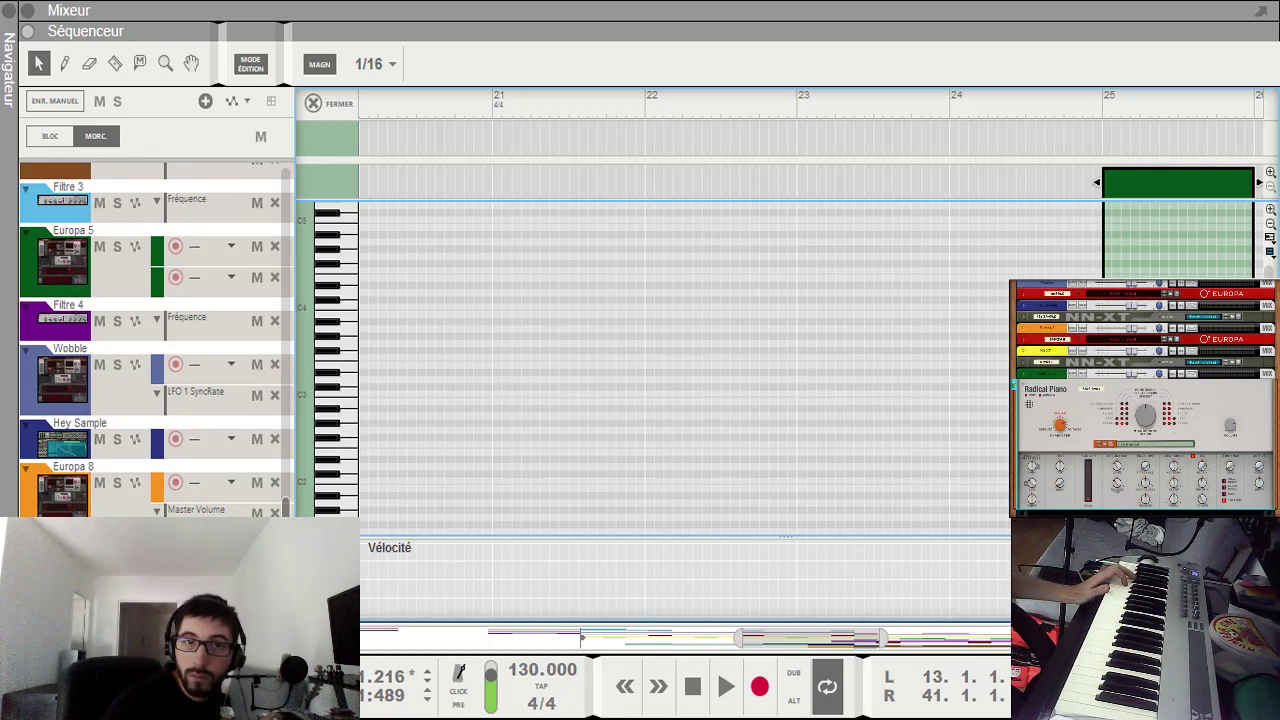
# Step: Enter two 1/16 chords in the piano clip: F2, C3 and F3 at 25.1.1, and G#2, C3 and D#3 at 25.1.3
pyautogui.doubleClick(1107, 445)
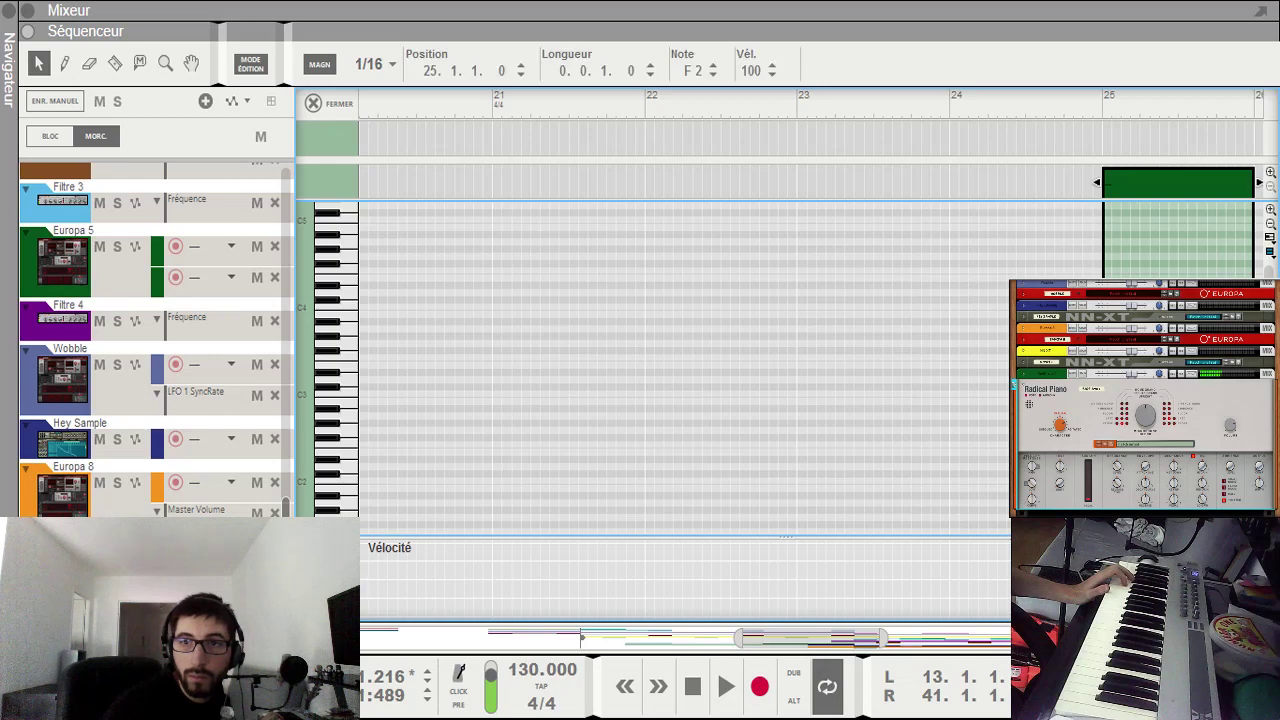
pyautogui.doubleClick(1107, 395)
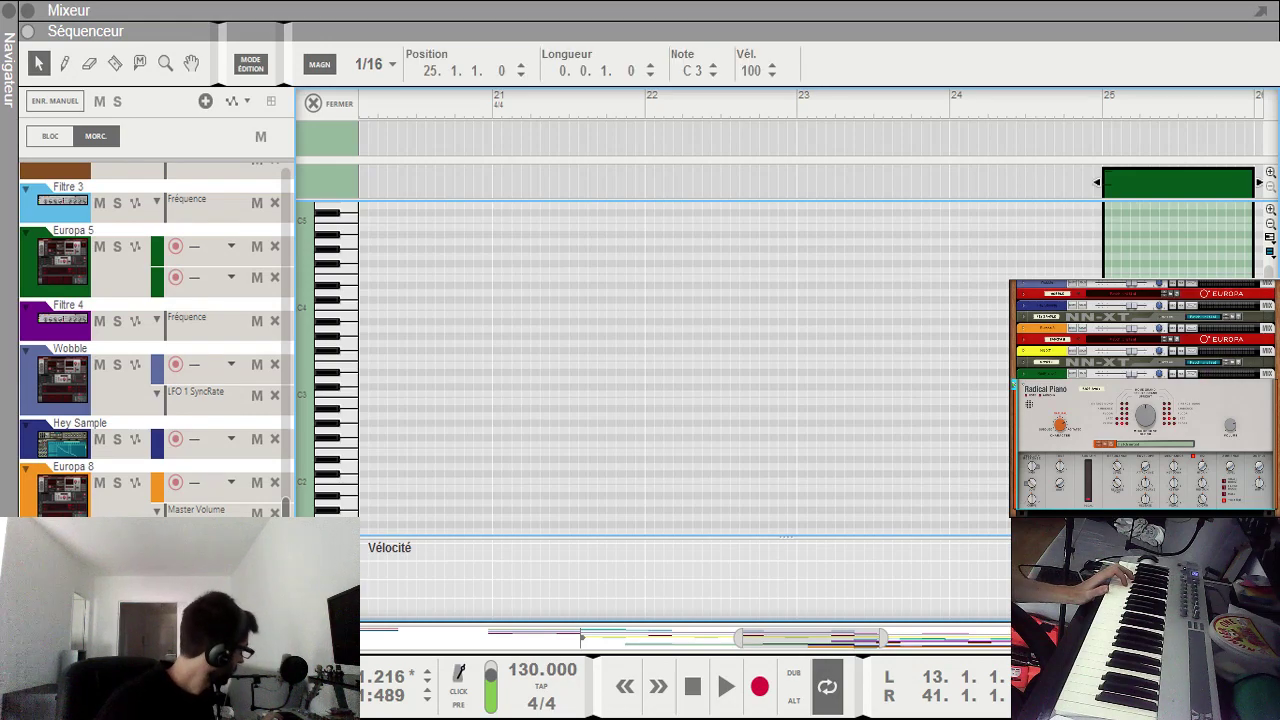
pyautogui.doubleClick(1107, 359)
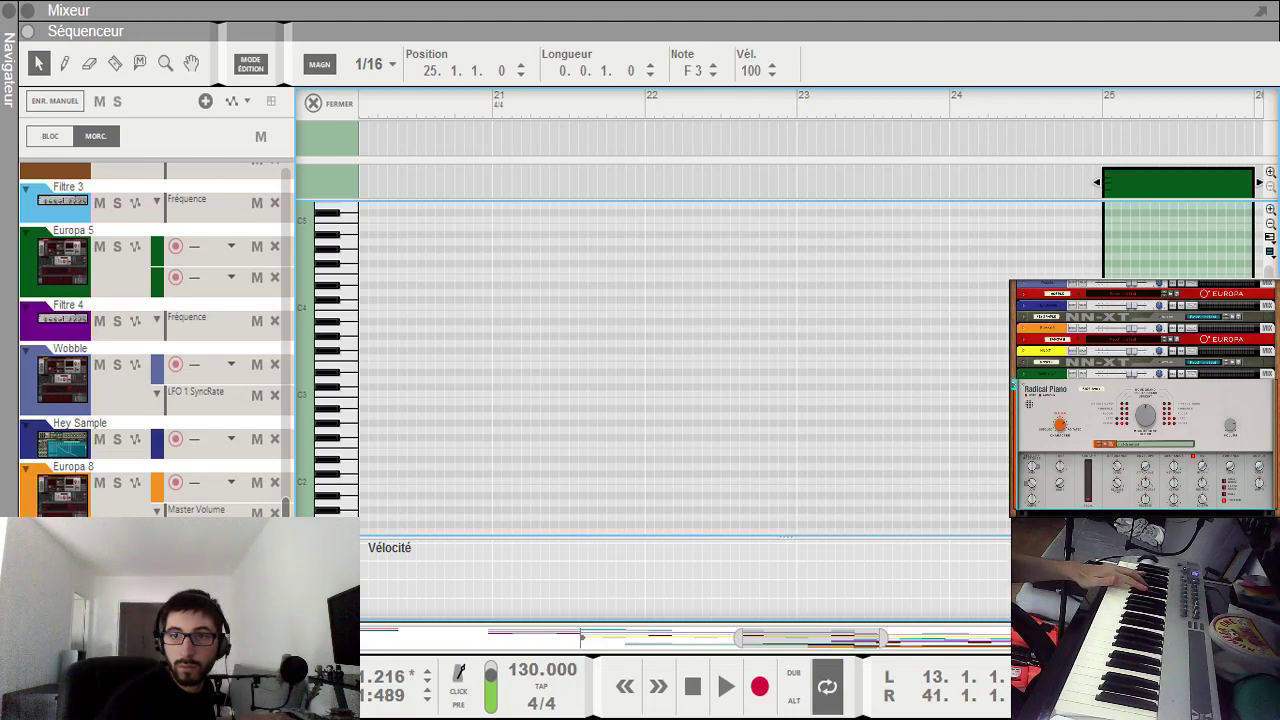
pyautogui.doubleClick(1126, 423)
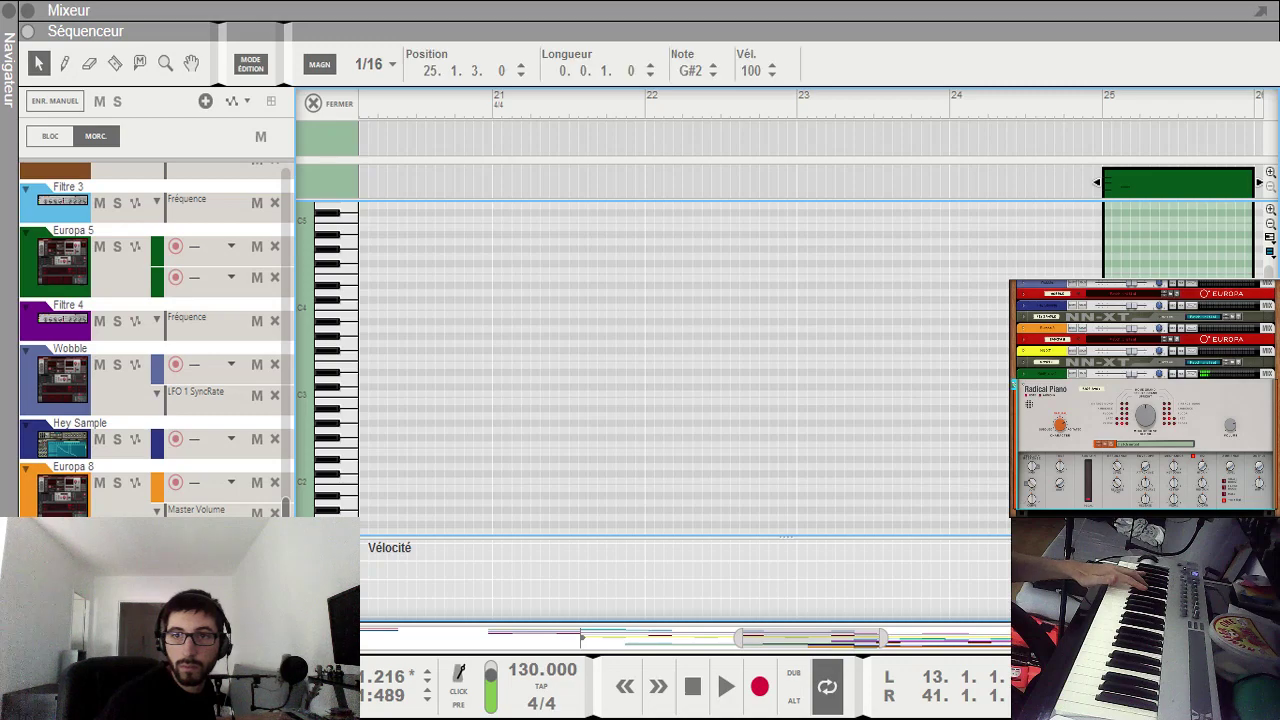
pyautogui.doubleClick(1126, 394)
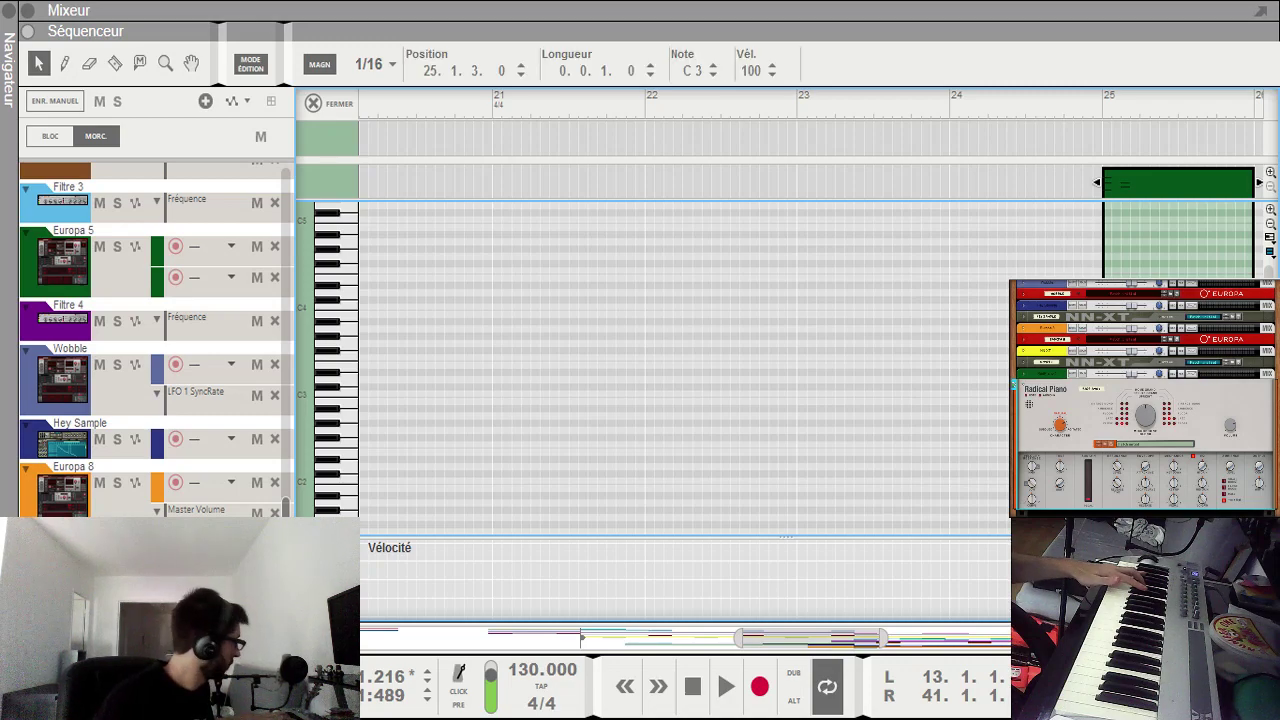
pyautogui.doubleClick(1126, 372)
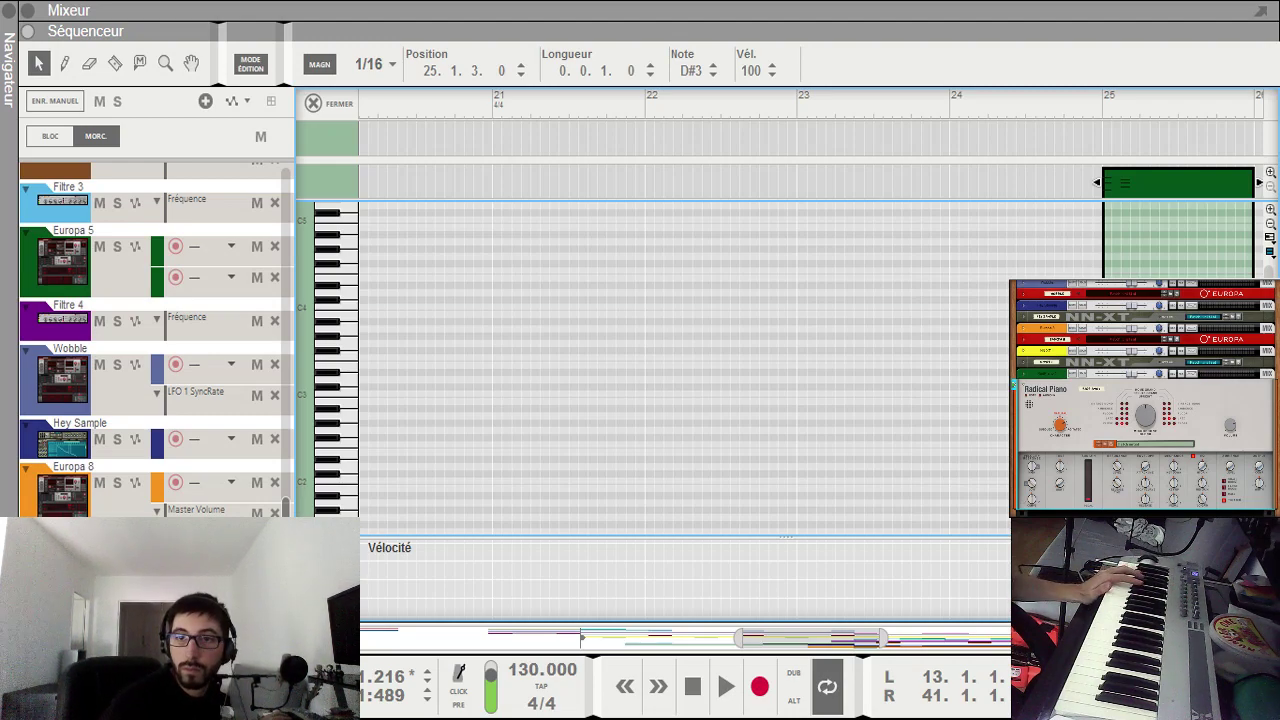
# Step: Enter the third 1/16 piano chord, G#2, C#3 and F3, at 25.2.1
pyautogui.doubleClick(1145, 423)
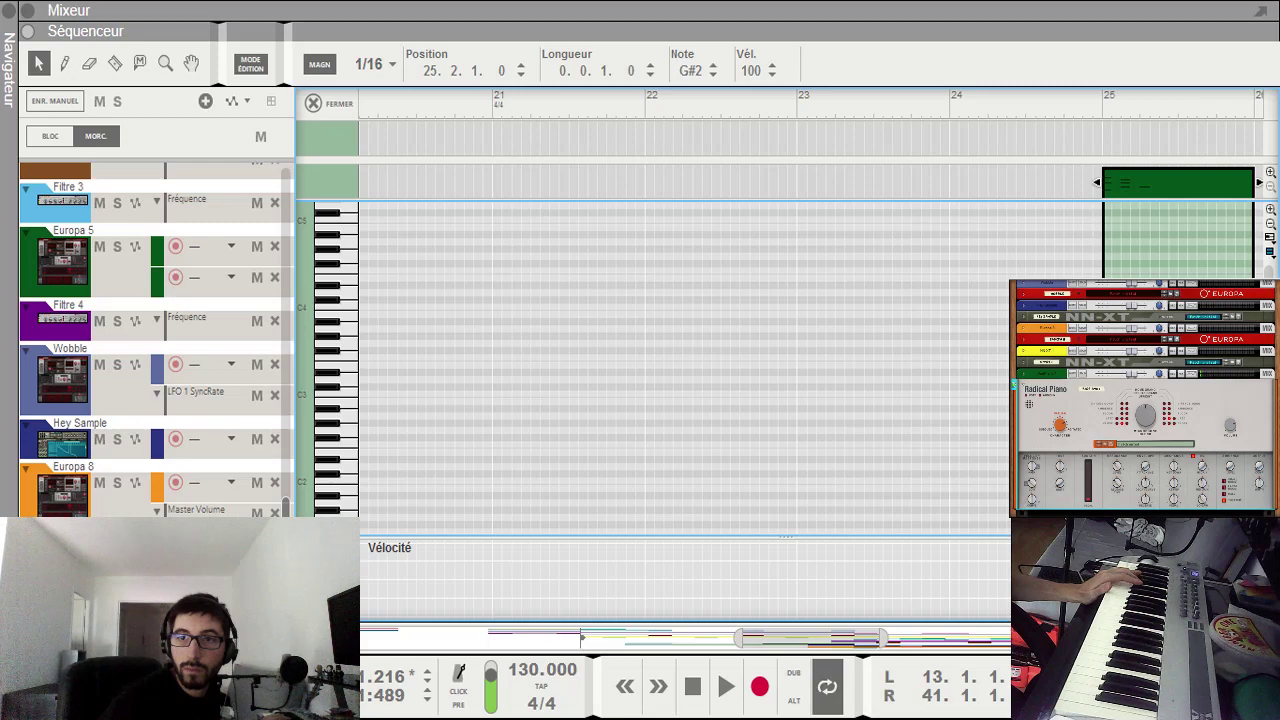
pyautogui.doubleClick(1145, 387)
pyautogui.doubleClick(1145, 358)
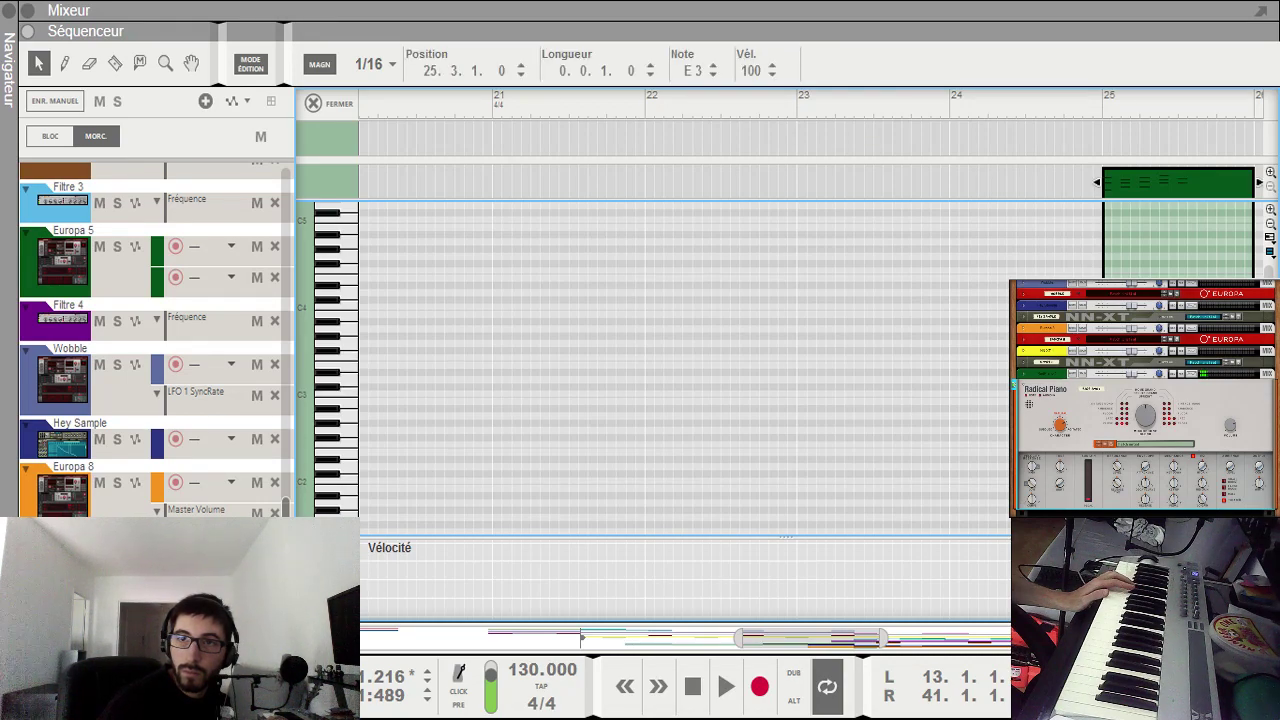
# Step: Play the piano chords from just before bar 25 in the mix, then solo the piano track and replay them
pyautogui.click(1096, 104)
pyautogui.press('space')
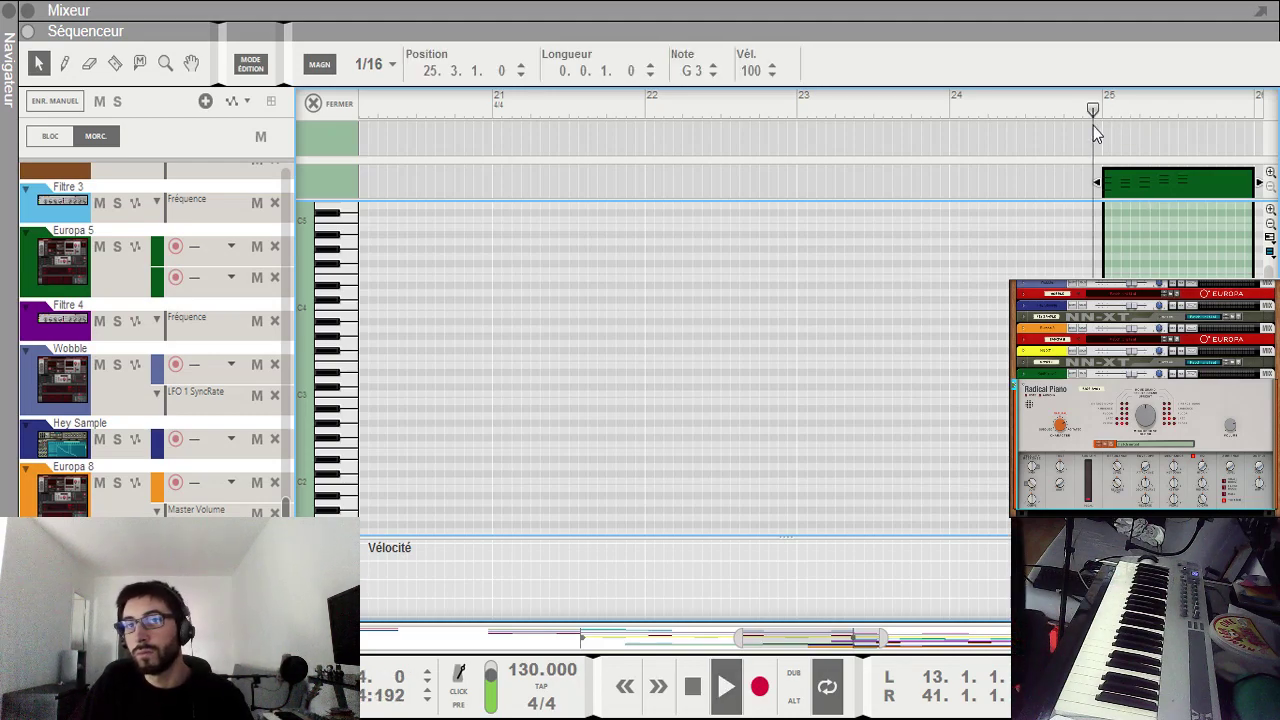
pyautogui.press('space')
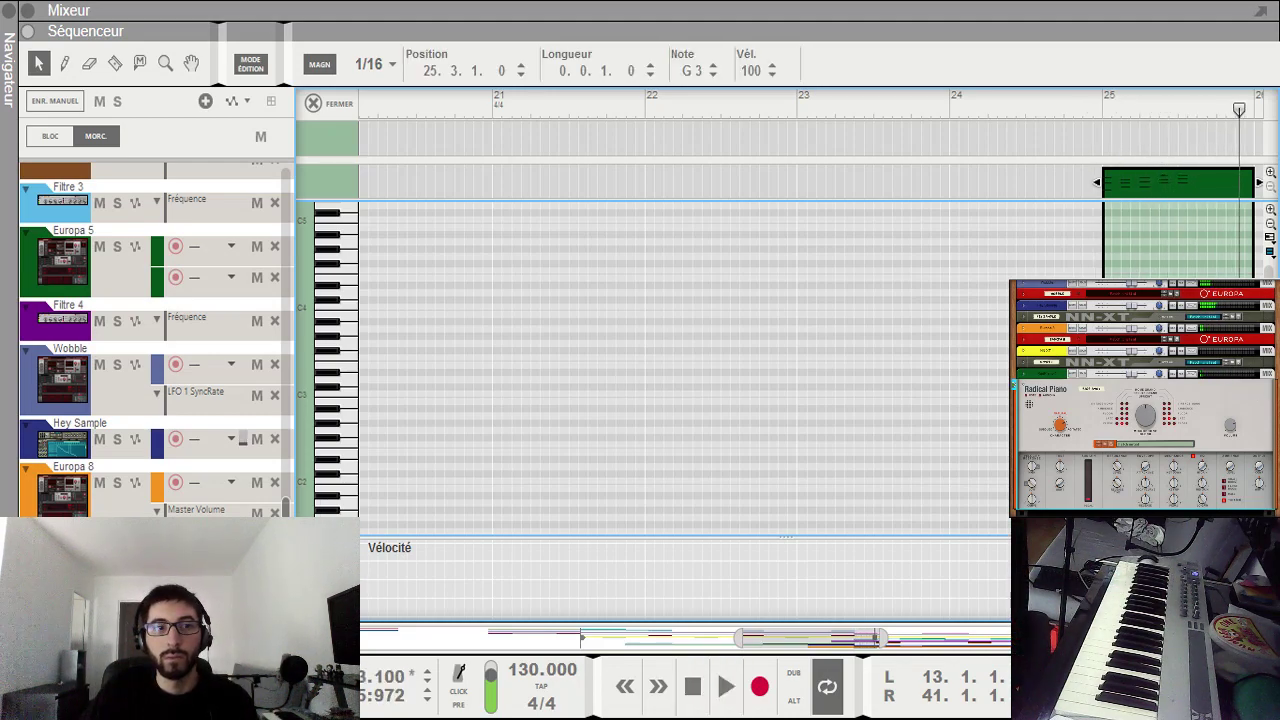
pyautogui.click(117, 557)
pyautogui.press('space')
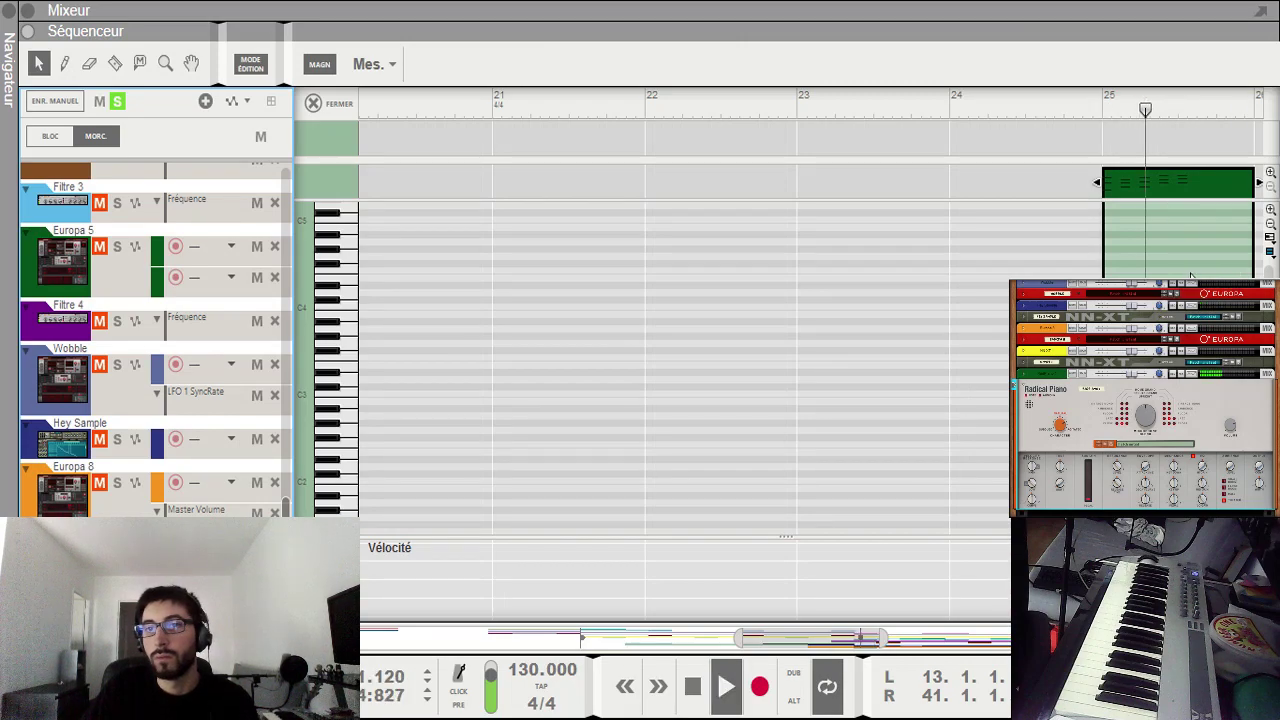
pyautogui.press('space')
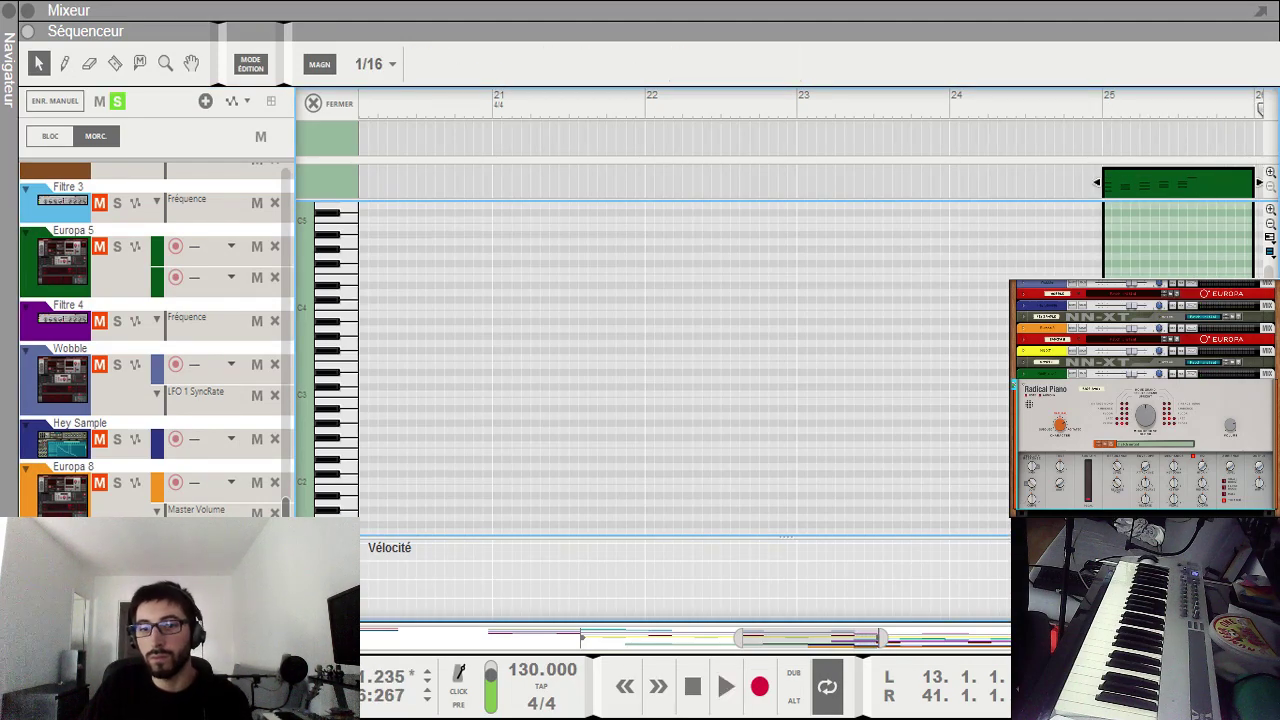
# Step: Spread out the piano chords, moving the second chord to 27.1.1 and the remaining three to start at 29.1.1
pyautogui.press('Delete')
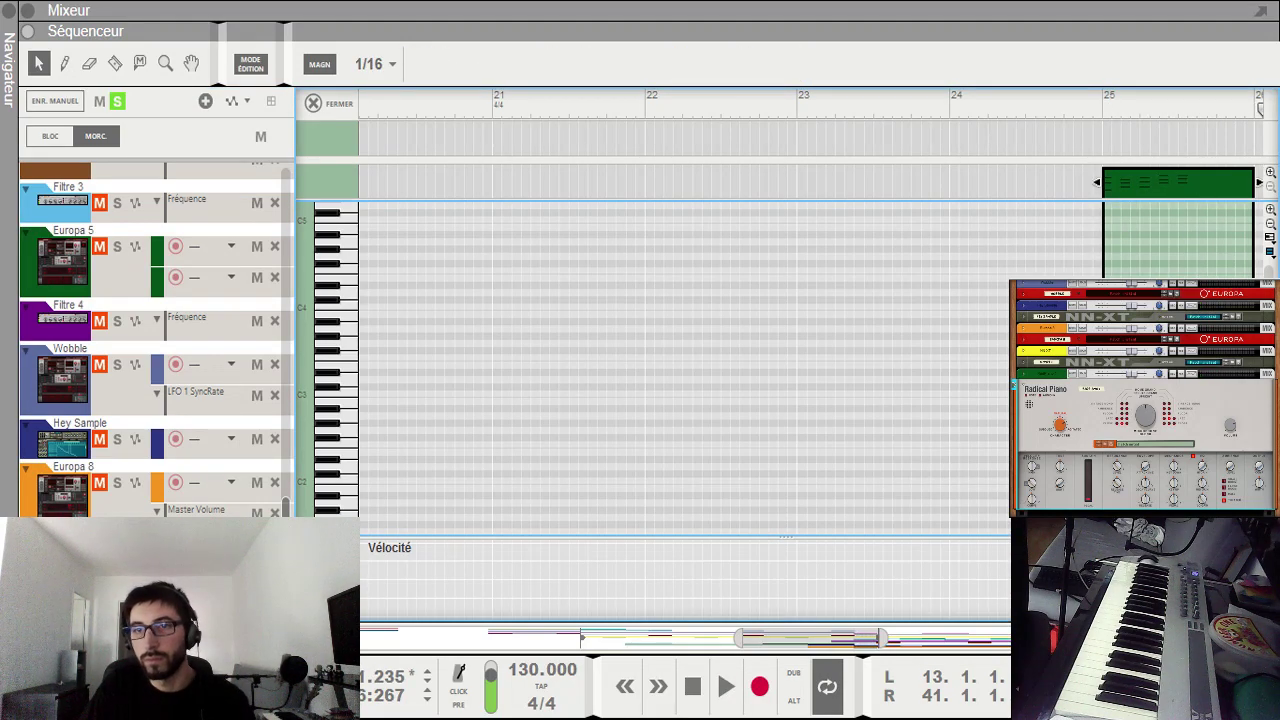
pyautogui.click(1126, 423)
pyautogui.moveTo(791, 634); pyautogui.dragTo(873, 624)
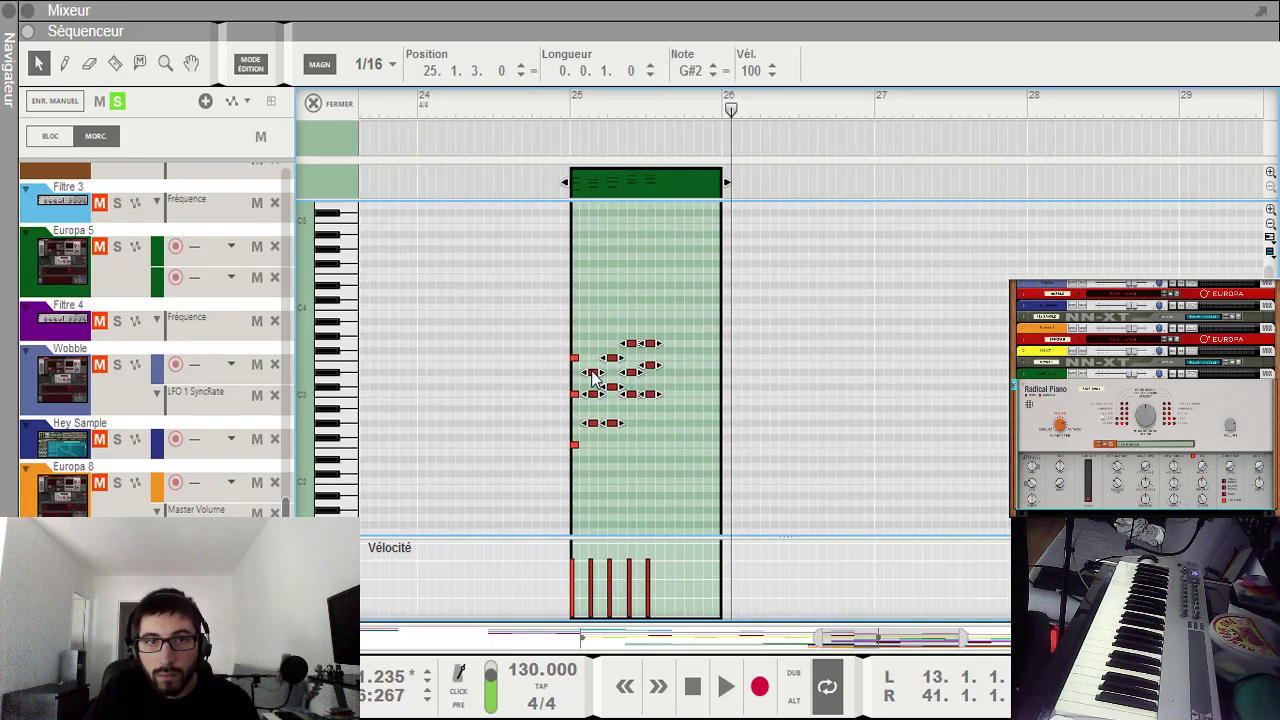
pyautogui.moveTo(593, 375); pyautogui.dragTo(877, 380)
pyautogui.moveTo(897, 325); pyautogui.dragTo(945, 430)
pyautogui.moveTo(900, 367); pyautogui.dragTo(1187, 374)
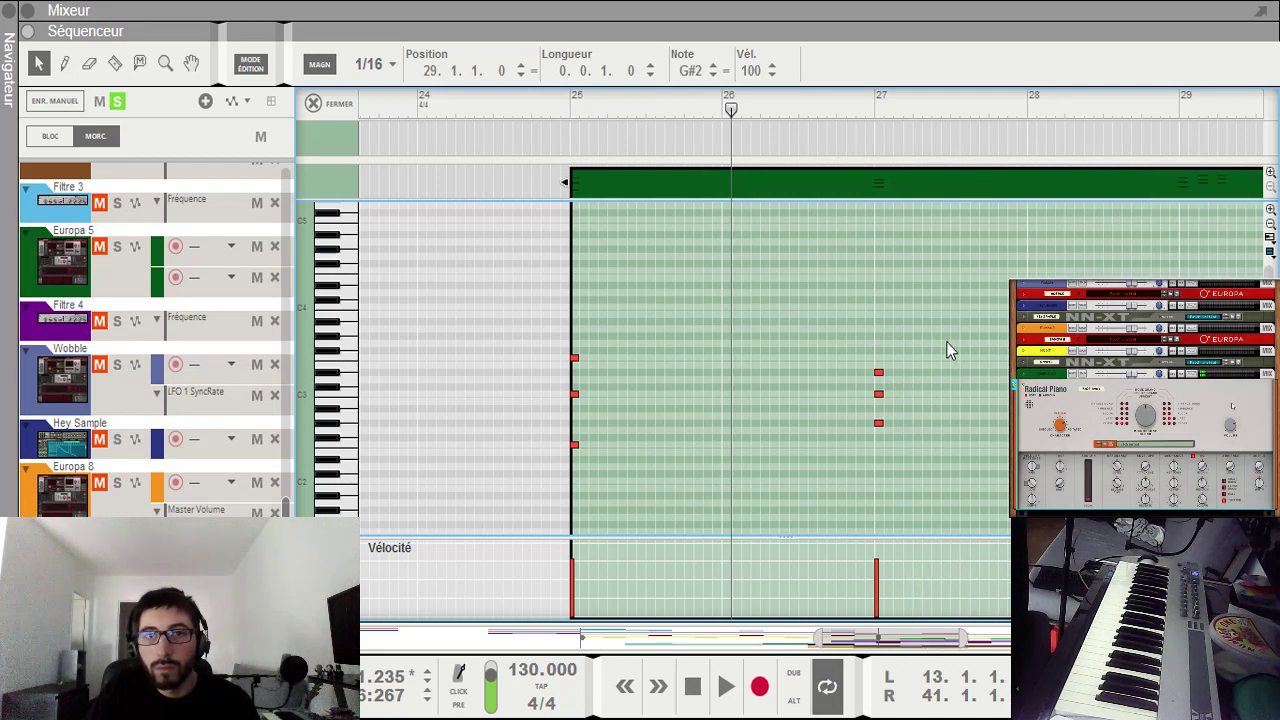
# Step: Copy the bar 25 and bar 27 chords onto beats 2, 3 and 4 of their bars and play the result
pyautogui.moveTo(981, 289); pyautogui.dragTo(516, 495)
pyautogui.click(607, 108)
pyautogui.hotkey('ctrl', 'c')
pyautogui.hotkey('ctrl', 'v')
pyautogui.moveTo(1010, 338); pyautogui.dragTo(436, 506)
pyautogui.moveTo(637, 110); pyautogui.dragTo(647, 111)
pyautogui.hotkey('ctrl', 'c')
pyautogui.hotkey('ctrl', 'v')
pyautogui.click(543, 110)
pyautogui.press('space')
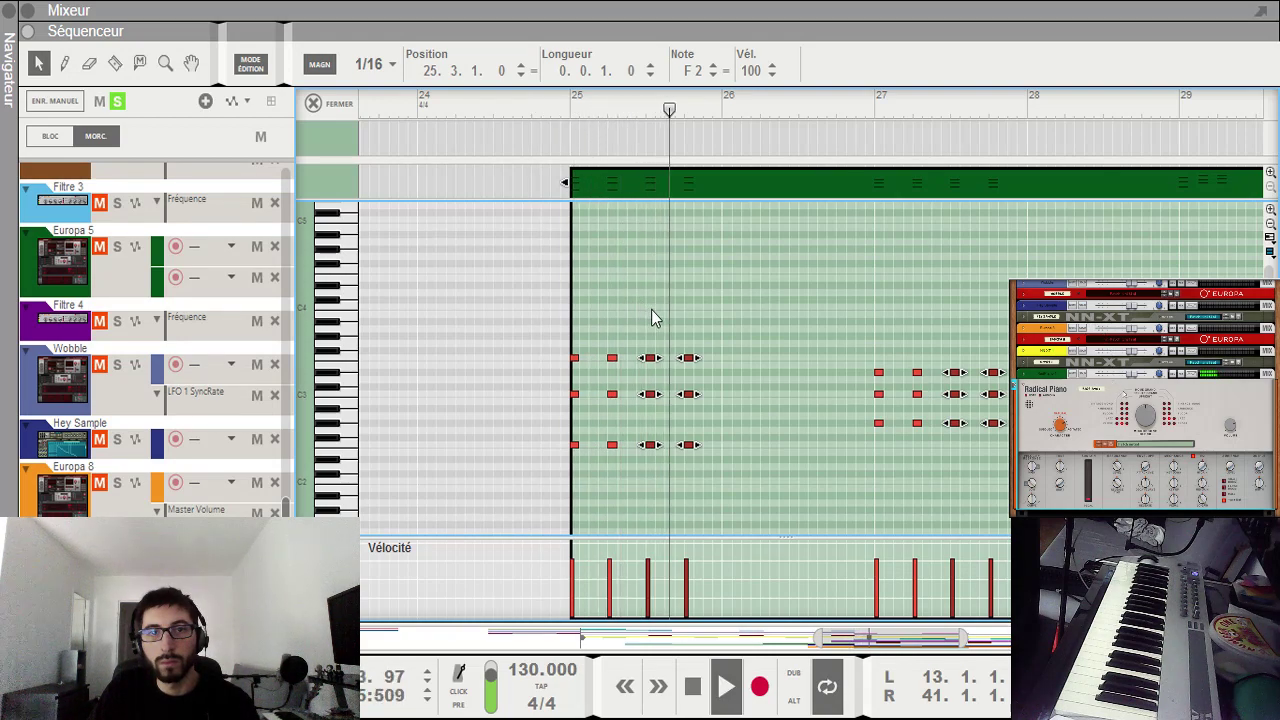
pyautogui.press('space')
# Step: Delete the chords on beats 2 and 4 of bars 25 and 27
pyautogui.moveTo(626, 295); pyautogui.dragTo(596, 452)
pyautogui.press('Delete')
pyautogui.moveTo(705, 313); pyautogui.dragTo(672, 452)
pyautogui.press('Delete')
pyautogui.moveTo(928, 319); pyautogui.dragTo(910, 448)
pyautogui.press('Delete')
pyautogui.press('Delete')
# Step: Copy the chords of bars 25 and 27 into bars 26 and 28 and play the piano part
pyautogui.moveTo(1006, 324); pyautogui.dragTo(809, 476)
pyautogui.keyDown('shift'); pyautogui.moveTo(725, 304); pyautogui.dragTo(571, 480); pyautogui.keyUp('shift')
pyautogui.hotkey('ctrl', 'c')
pyautogui.click(721, 106)
pyautogui.hotkey('ctrl', 'c')
pyautogui.hotkey('ctrl', 'v')
pyautogui.press('space')
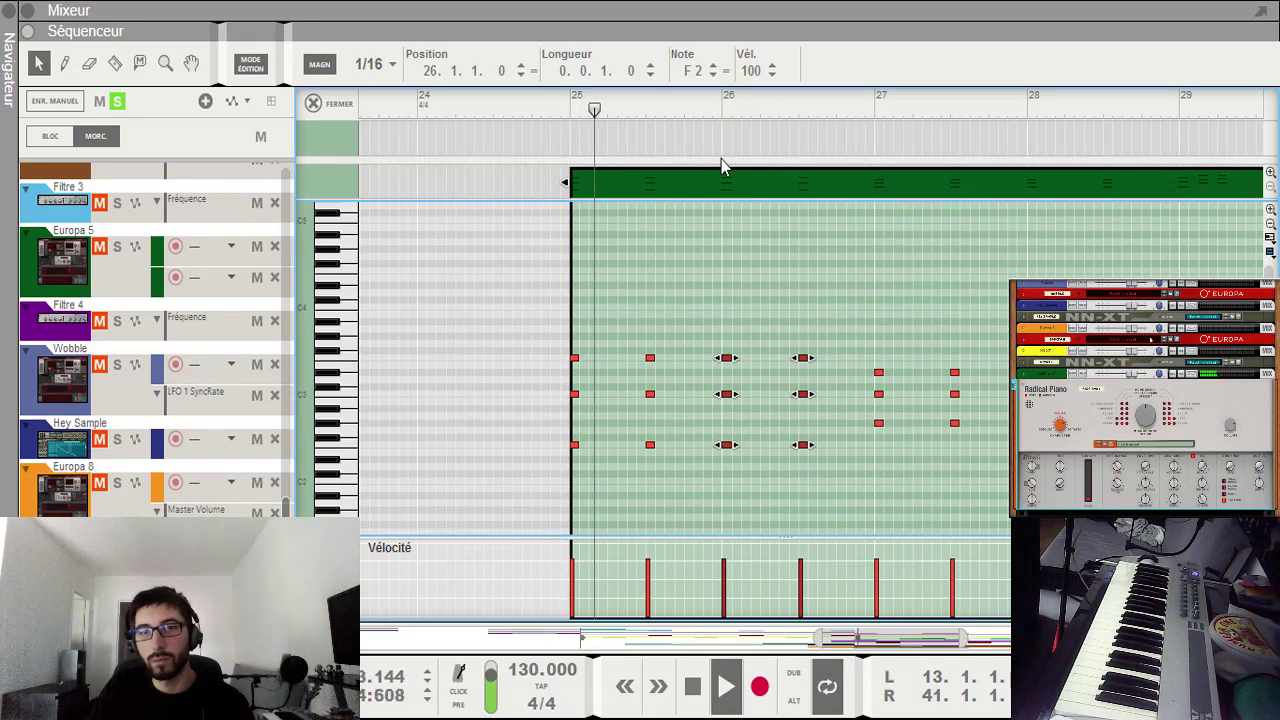
# Step: Stop playback and move the last two chords to later bars, one to 31.1.1 and the other to 32.1.1
pyautogui.moveTo(866, 630); pyautogui.dragTo(919, 630)
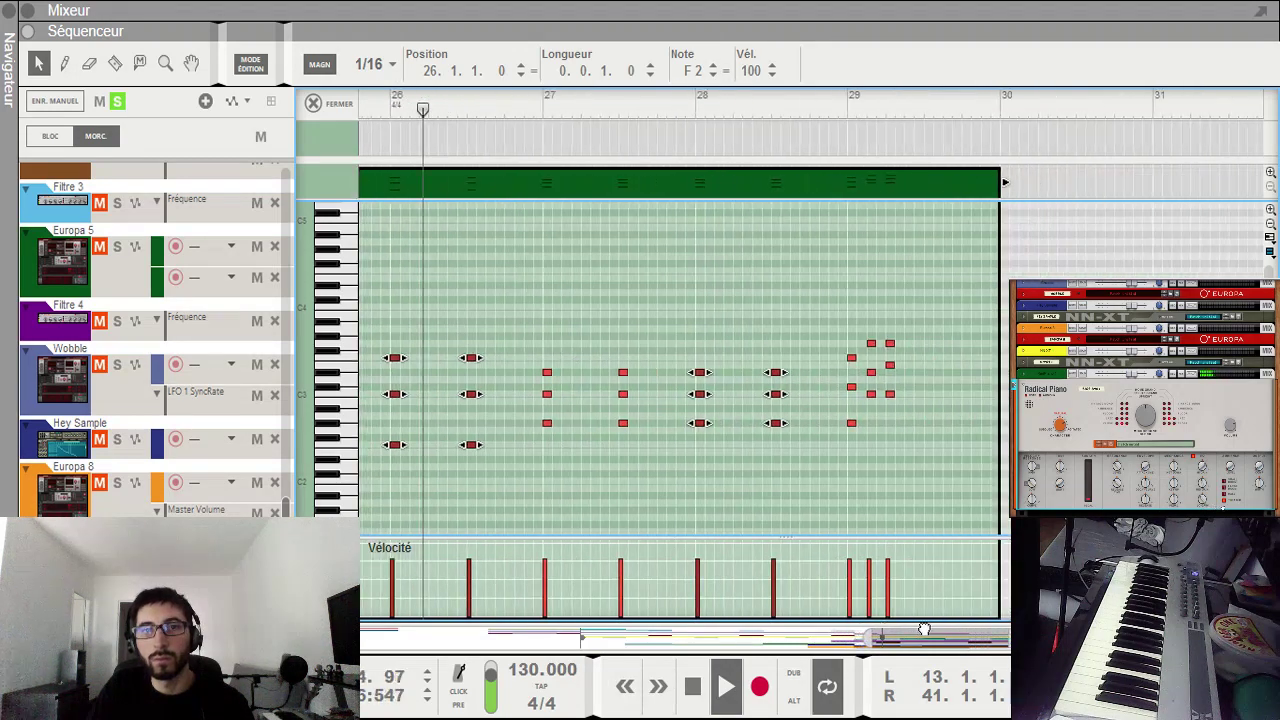
pyautogui.click(869, 466)
pyautogui.moveTo(866, 305); pyautogui.dragTo(903, 402)
pyautogui.moveTo(911, 634); pyautogui.dragTo(946, 630)
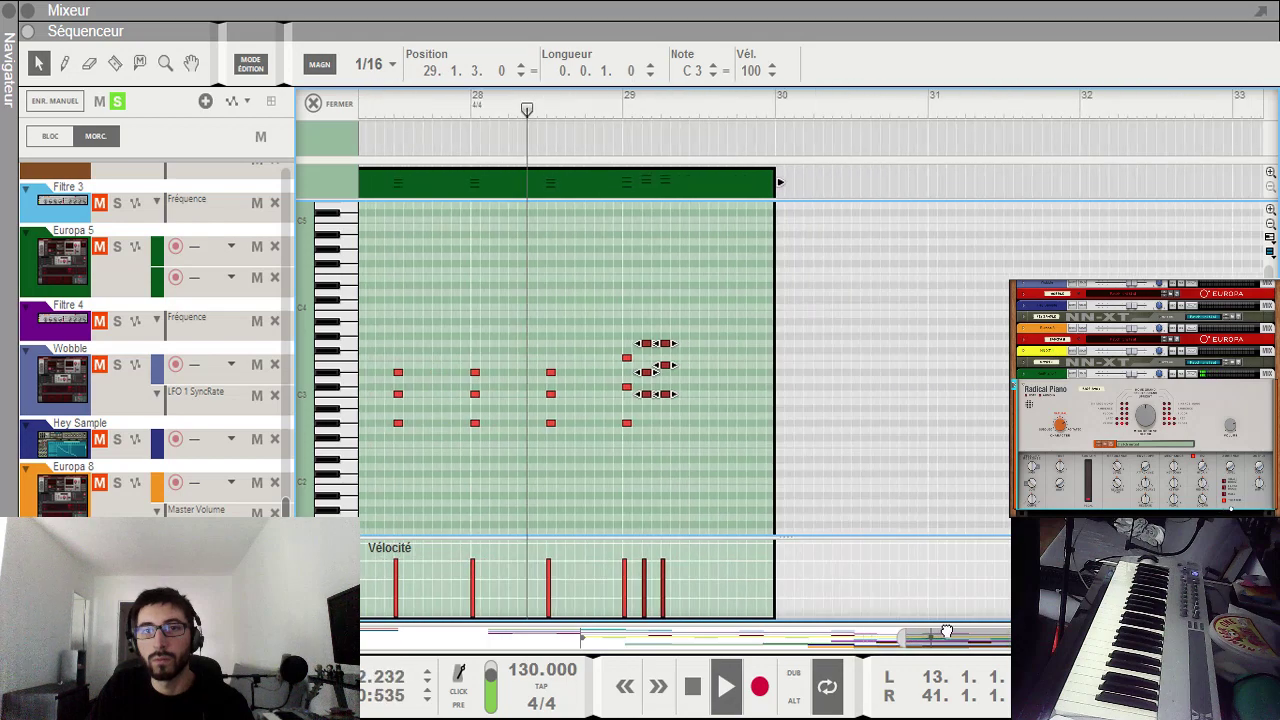
pyautogui.press('space')
pyautogui.press('Delete')
pyautogui.click(930, 115)
pyautogui.hotkey('ctrl', 'v')
pyautogui.press('Delete')
pyautogui.click(1080, 115)
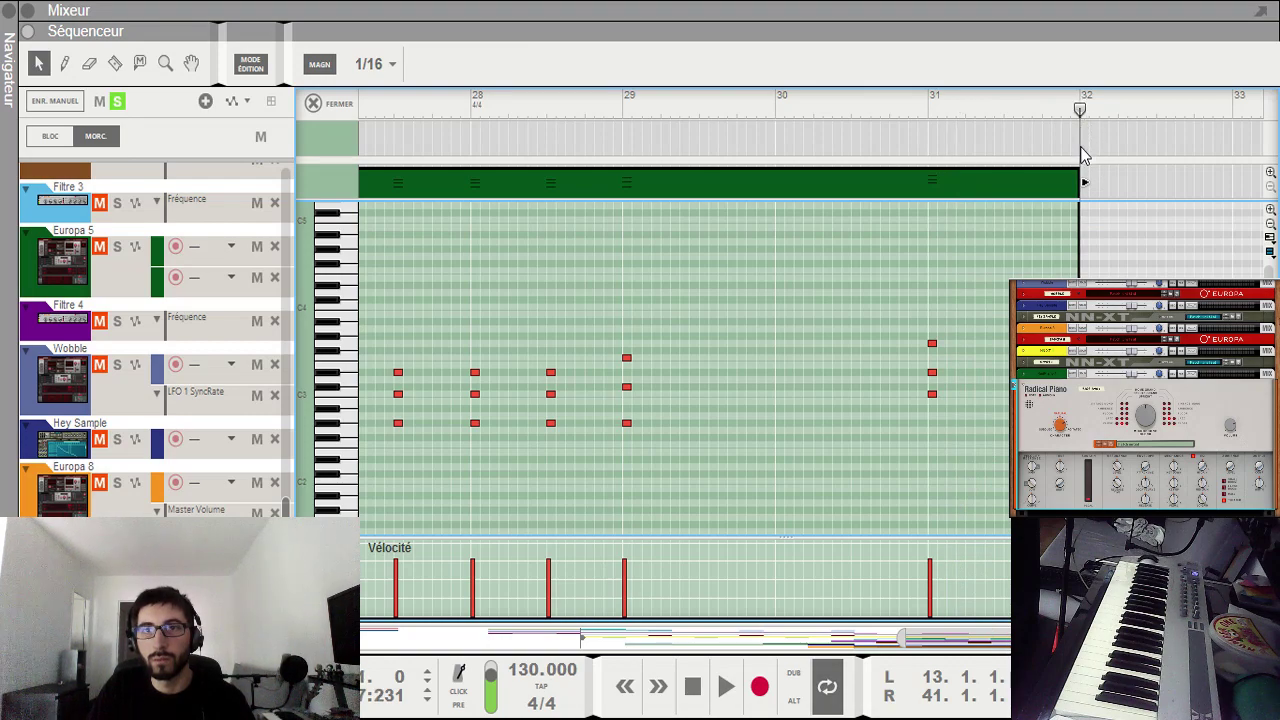
pyautogui.hotkey('ctrl', 'v')
# Step: Duplicate the chords of bars 29 to 32 half a bar later from 29.3.1, and copy bar 29's chord pair to 30.1.1
pyautogui.moveTo(1005, 288); pyautogui.dragTo(622, 505)
pyautogui.press('Delete')
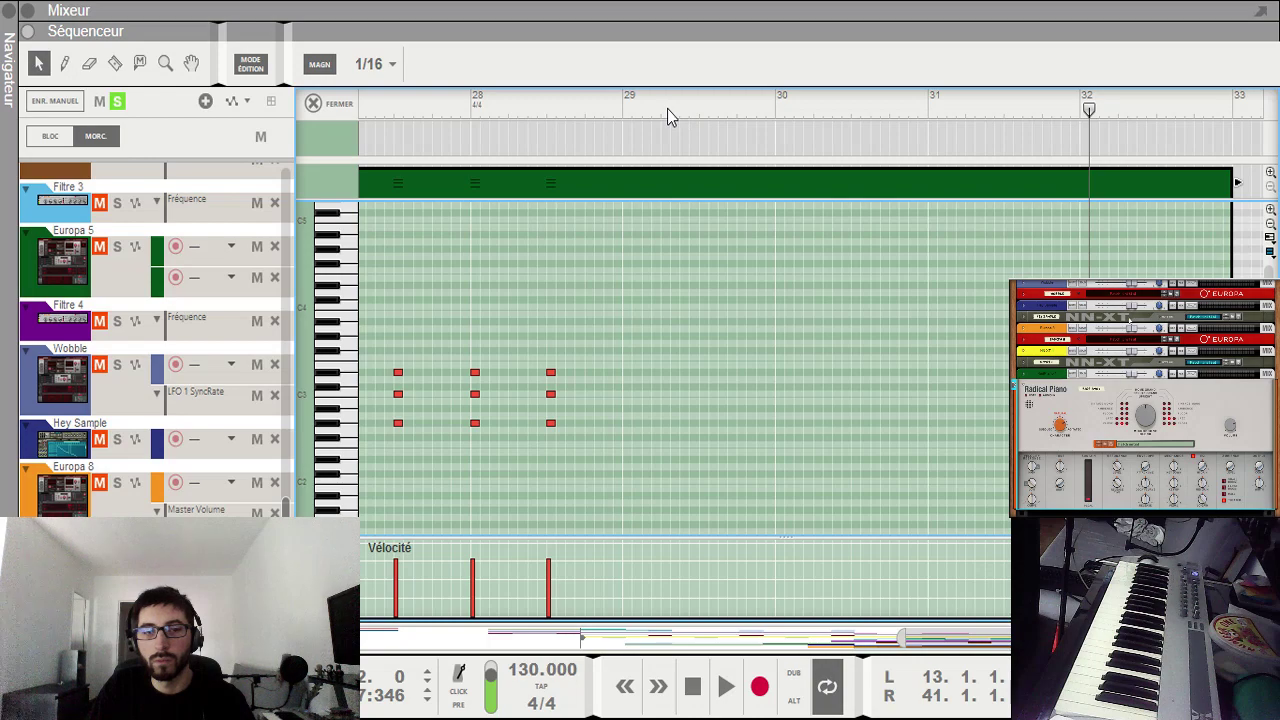
pyautogui.hotkey('ctrl', 'z')
pyautogui.click(701, 100)
pyautogui.hotkey('ctrl', 'v')
pyautogui.moveTo(822, 284); pyautogui.dragTo(616, 470)
pyautogui.hotkey('ctrl', 'c')
pyautogui.click(778, 106)
pyautogui.hotkey('ctrl', 'v')
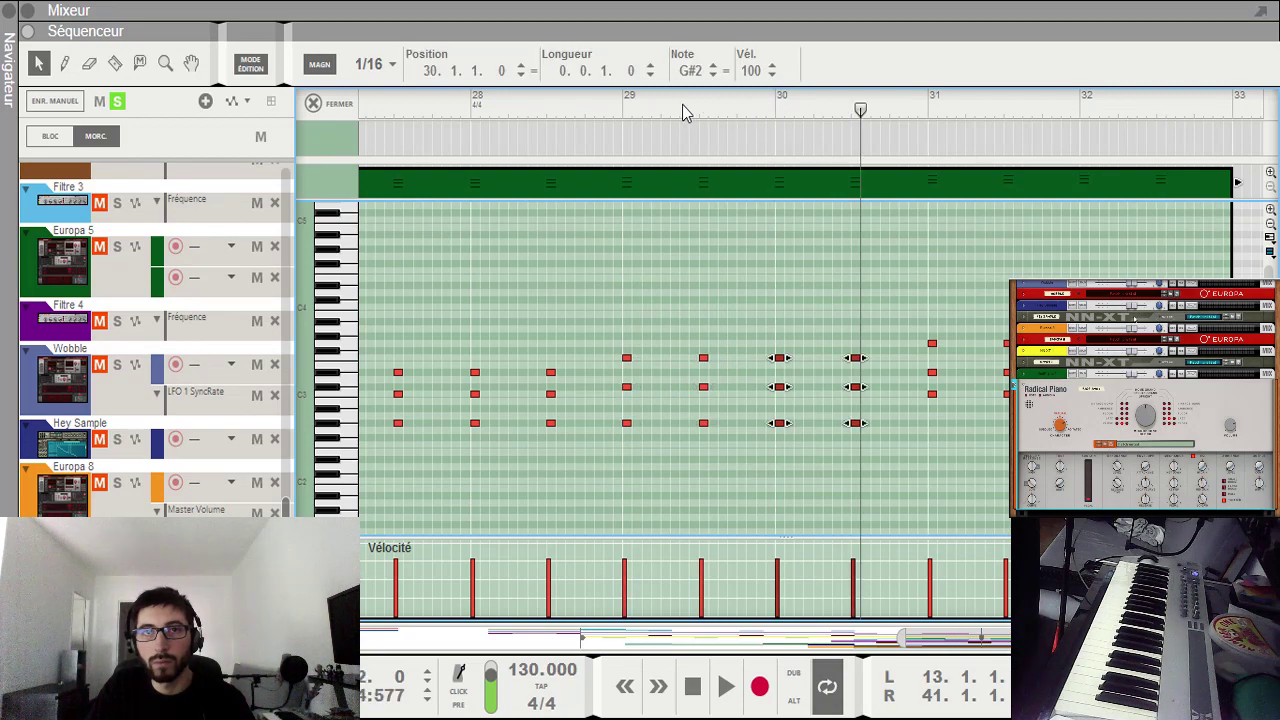
# Step: Play the new chords from bar 29 and set the loop from bar 25 to bar 33 in the arrangement
pyautogui.click(611, 108)
pyautogui.press('space')
pyautogui.keyDown('alt'); pyautogui.click(1232, 100); pyautogui.keyUp('alt')
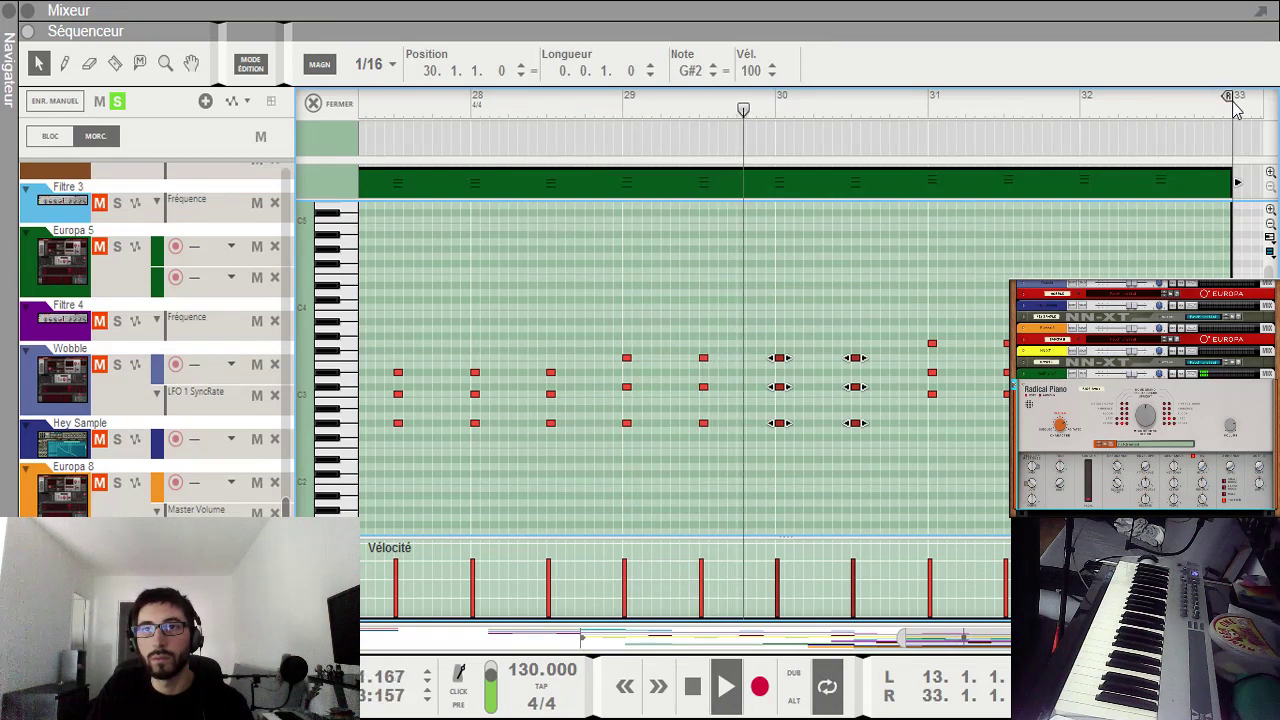
pyautogui.press('Tab')
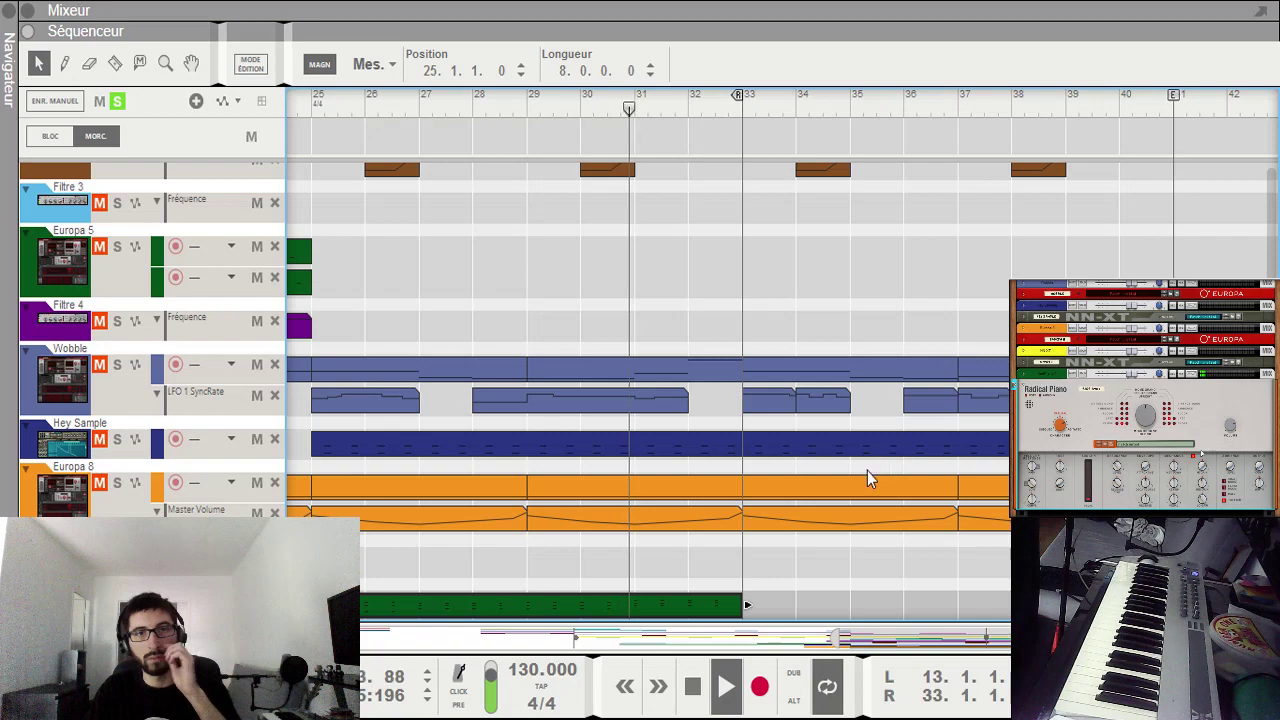
pyautogui.keyDown('ctrl'); pyautogui.click(316, 104); pyautogui.keyUp('ctrl')
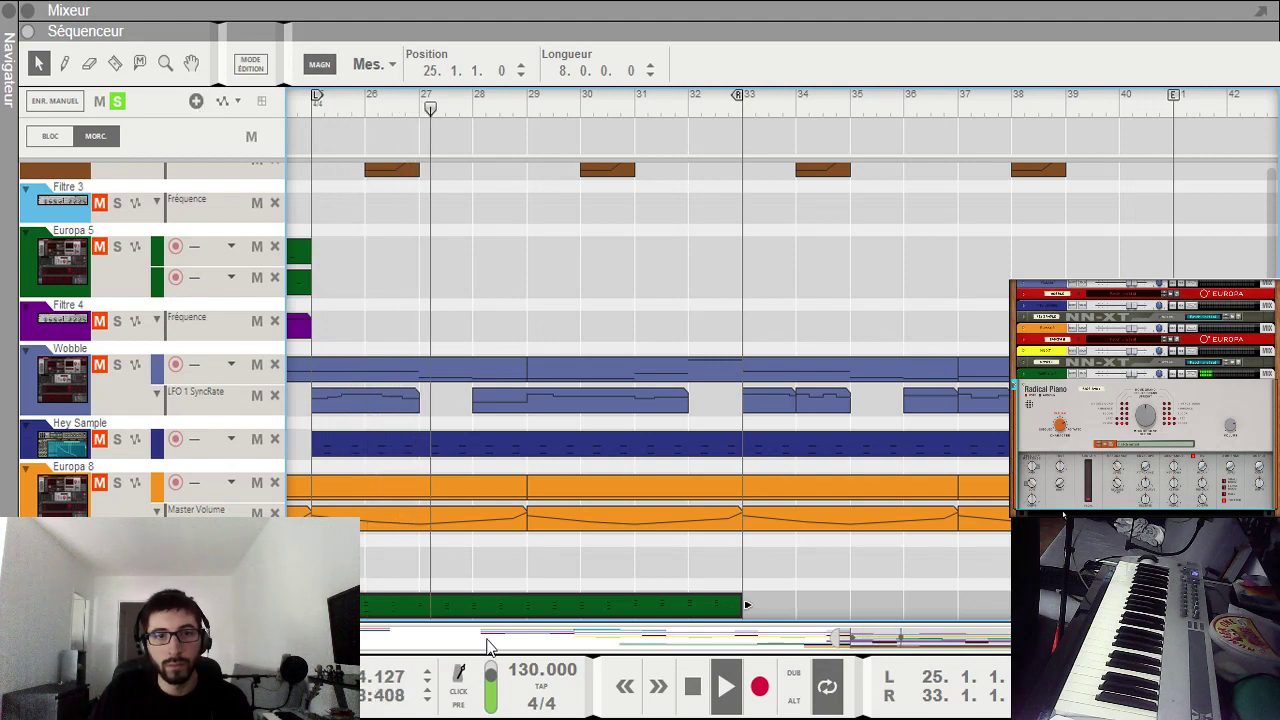
# Step: Open the piano clip and lengthen all its chords to 0.1.3.0
pyautogui.doubleClick(486, 605)
pyautogui.moveTo(520, 357); pyautogui.dragTo(582, 366)
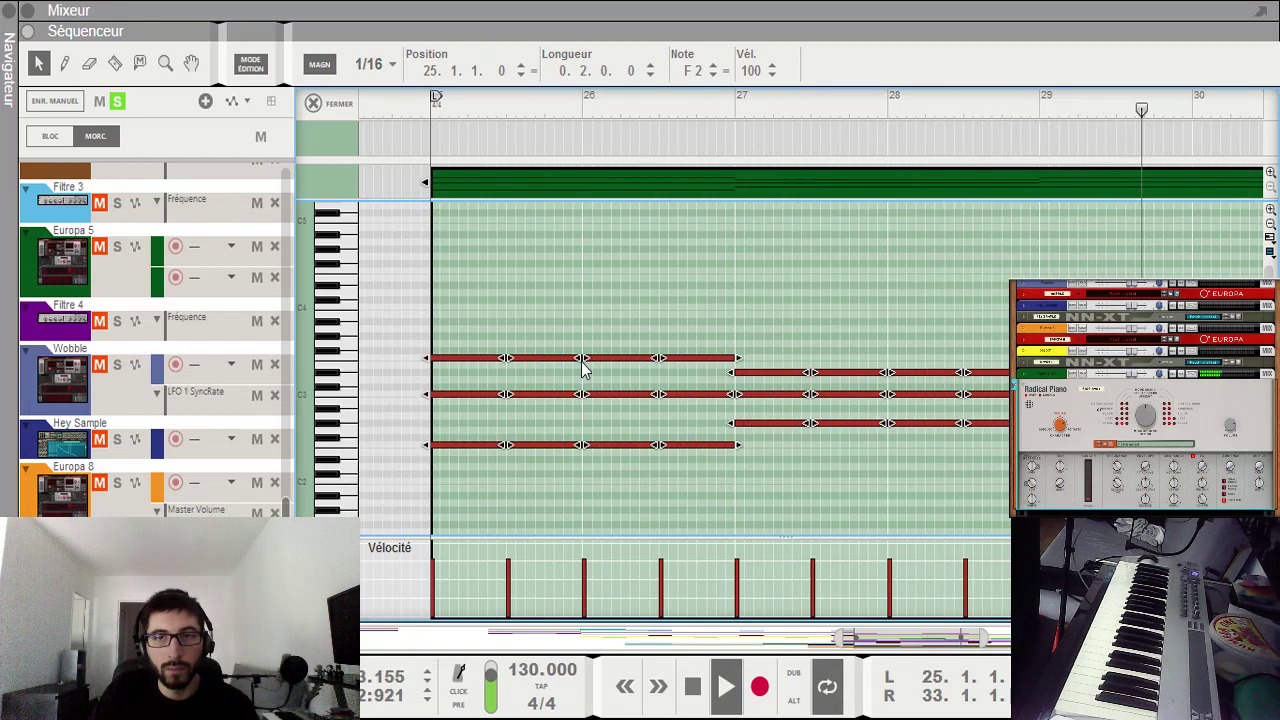
pyautogui.click(745, 320)
pyautogui.moveTo(733, 362); pyautogui.dragTo(726, 364)
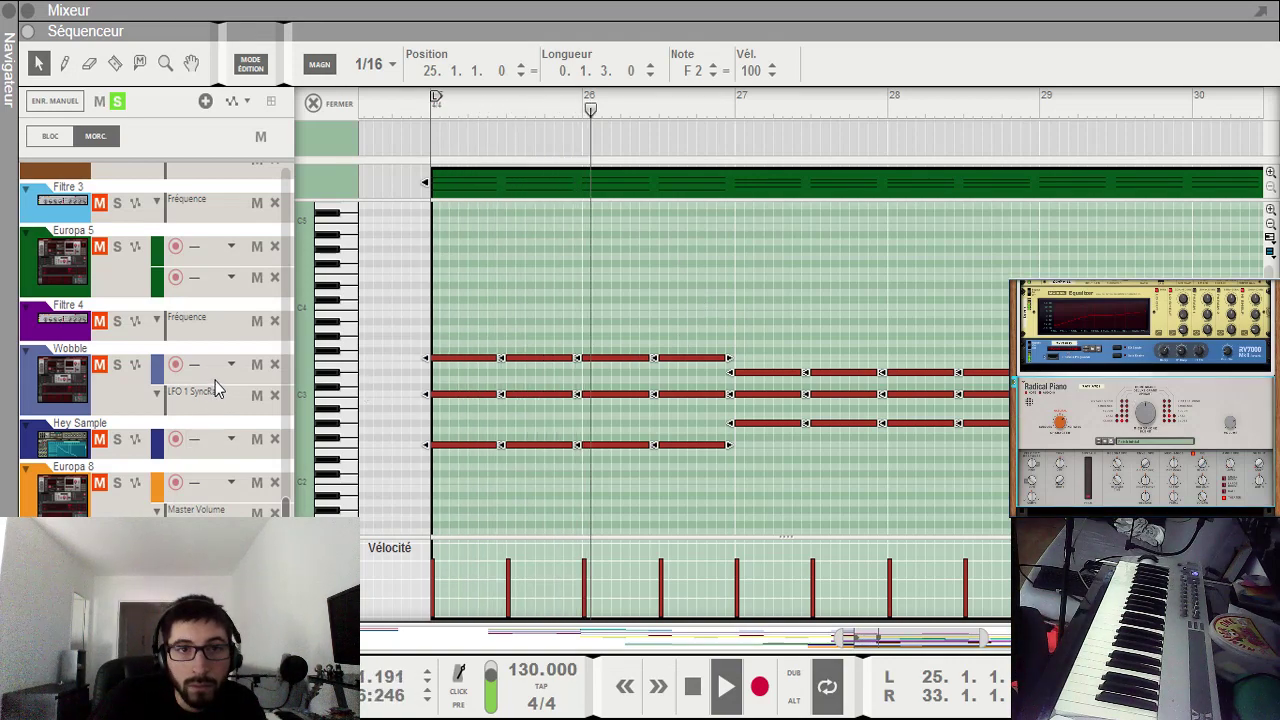
# Step: Add a second note lane to the piano track, then draw and open a one-bar clip on it at bar 25
pyautogui.hotkey('shift', 'Tab')
pyautogui.click(120, 600)
pyautogui.click(196, 101)
pyautogui.press('w')
pyautogui.click(362, 595)
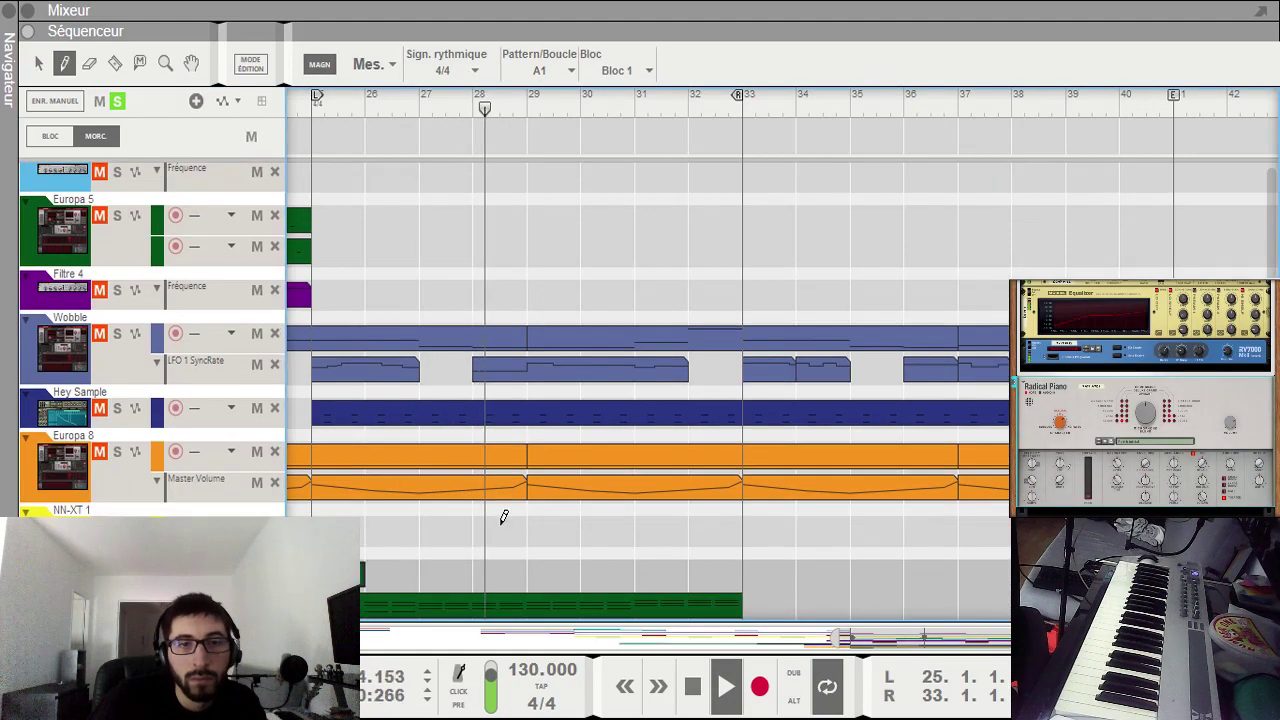
pyautogui.hotkey('shift', 'Tab')
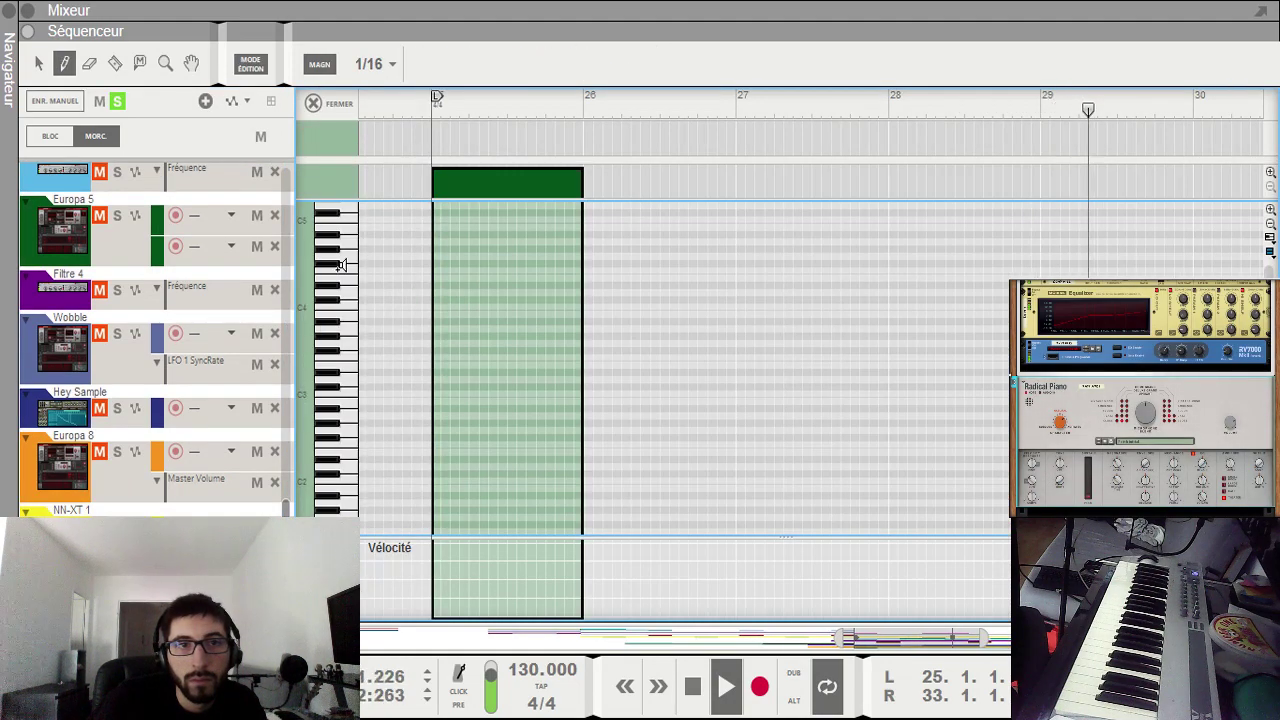
# Step: Enter A#4, F#4 and F4 melody notes in bar 25, switch the grid to 1/16T and shift the F4 to 25.2.2.80
pyautogui.click(437, 233)
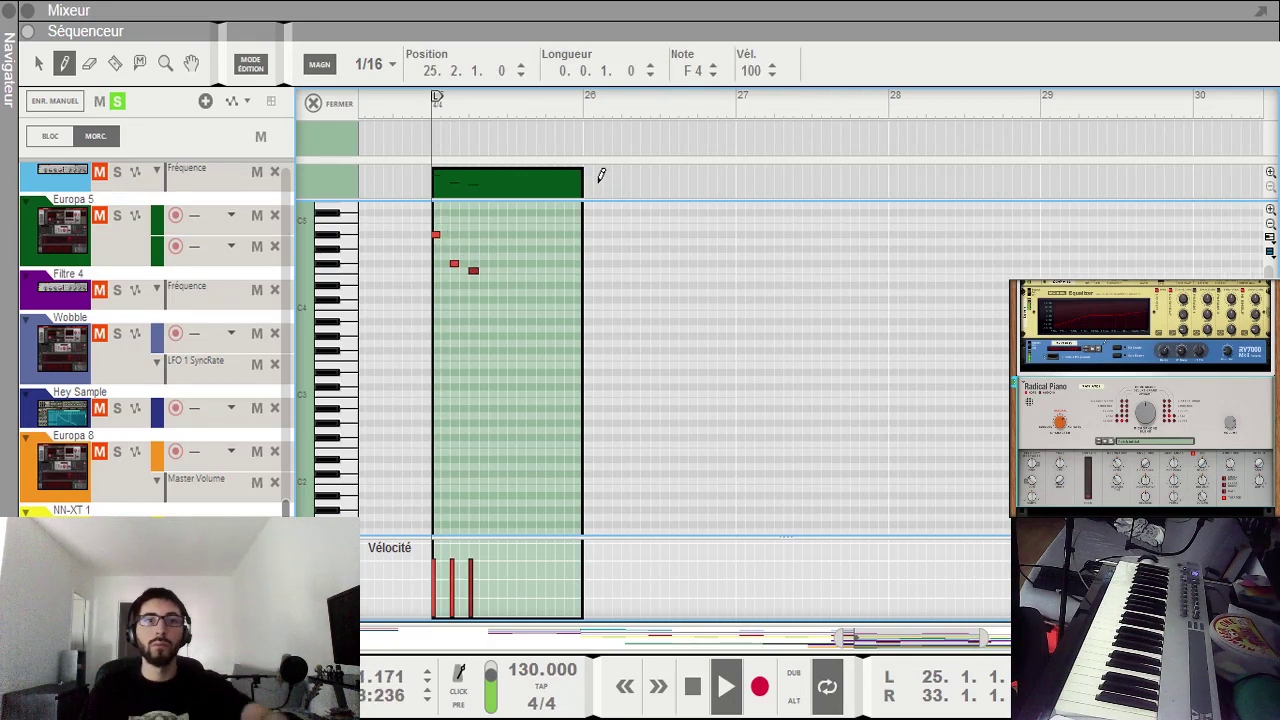
pyautogui.press('q')
pyautogui.moveTo(456, 265); pyautogui.dragTo(475, 264)
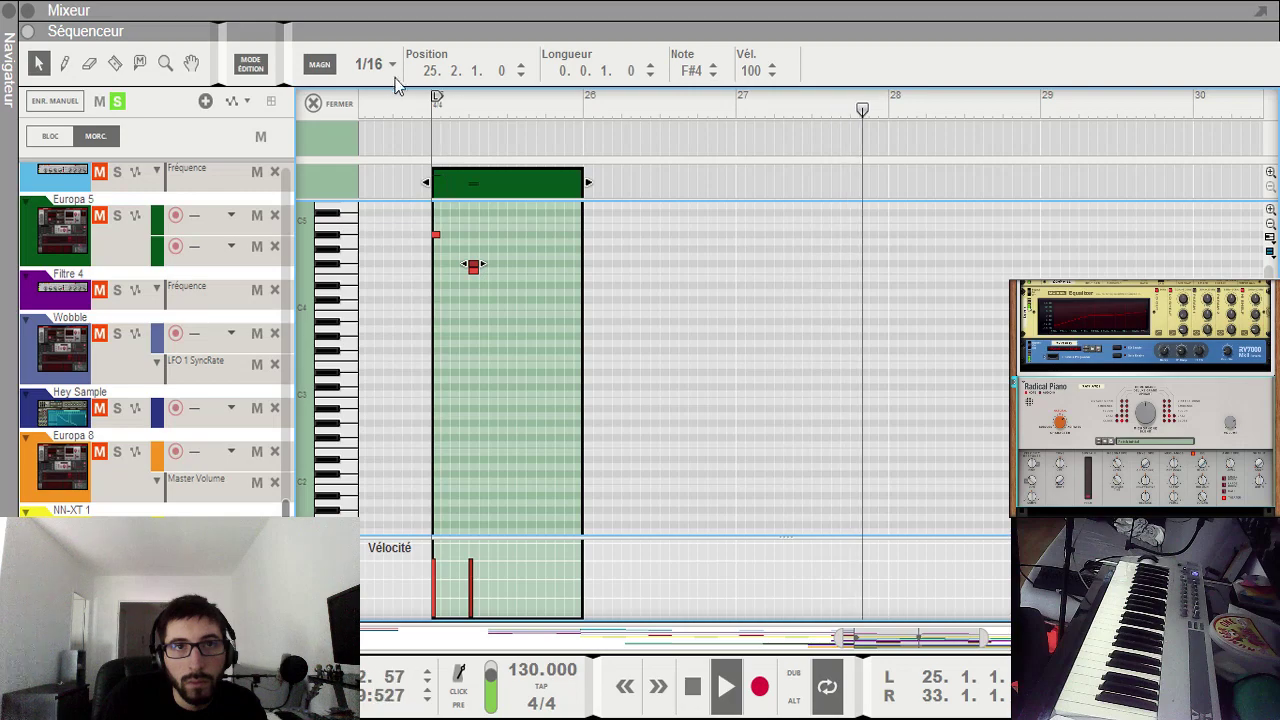
pyautogui.click(396, 204)
pyautogui.moveTo(474, 265); pyautogui.dragTo(497, 274)
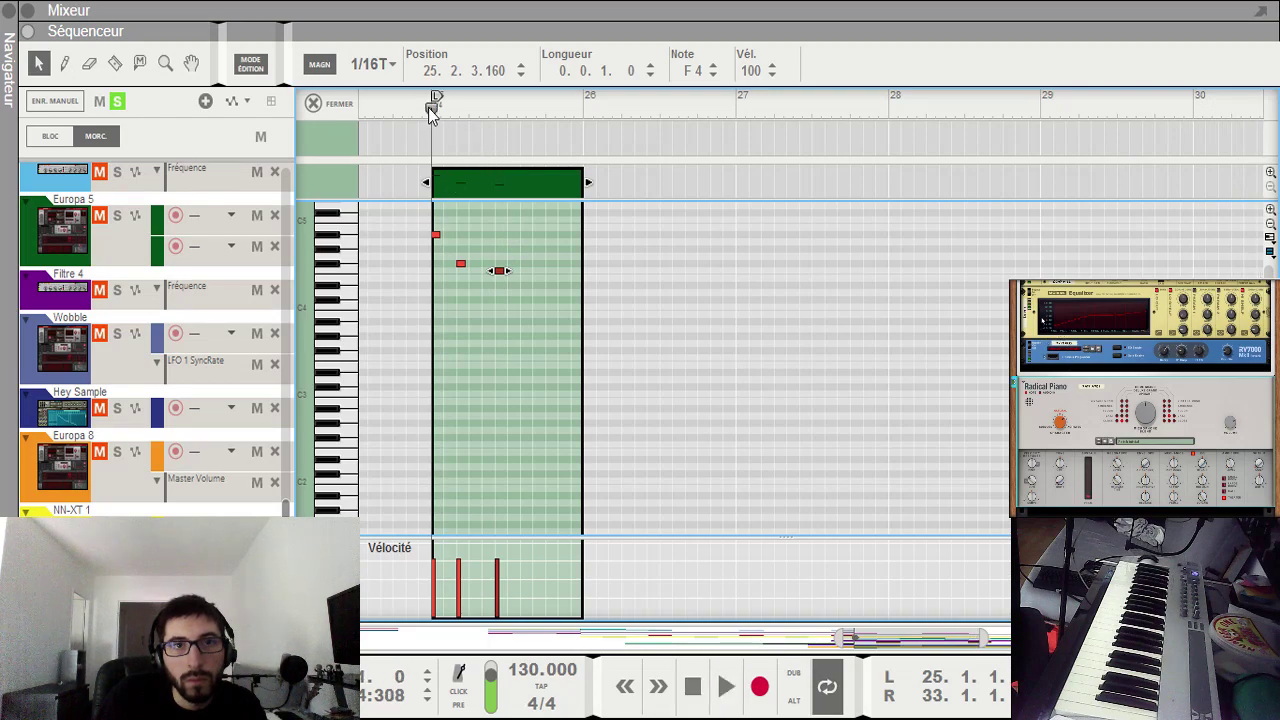
pyautogui.moveTo(499, 271); pyautogui.dragTo(485, 270)
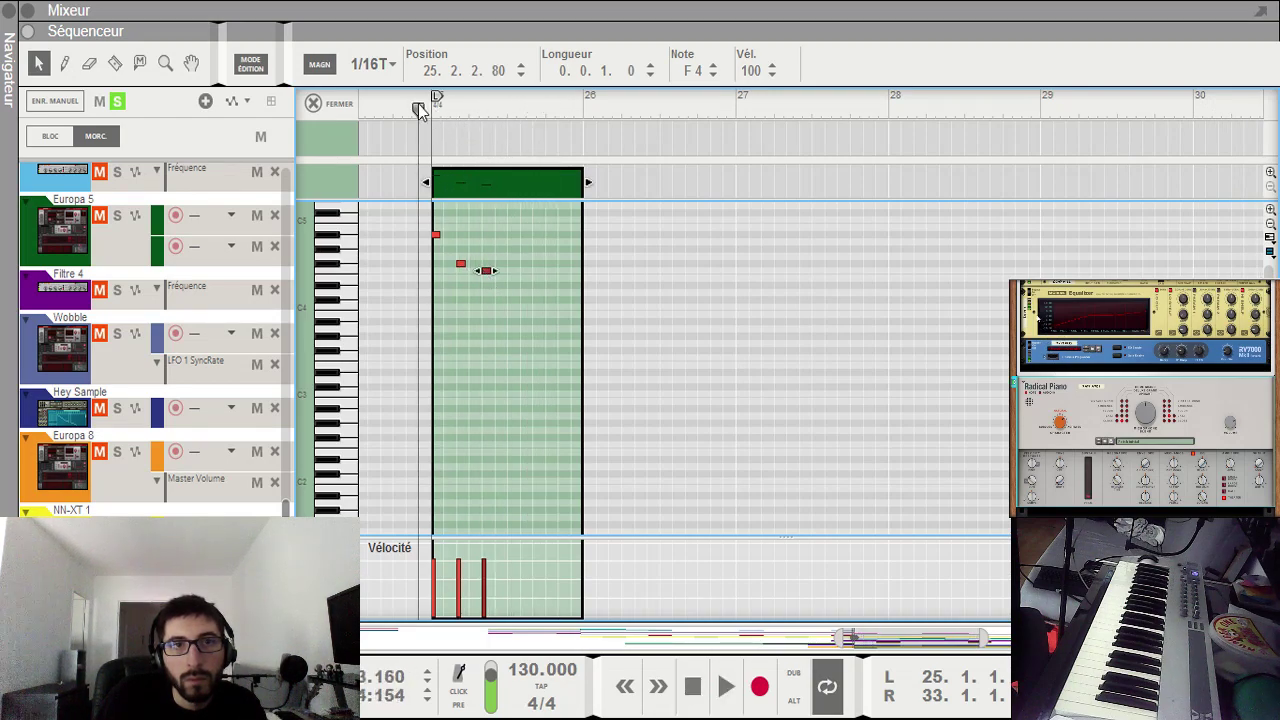
# Step: Add melody notes C4 at 26.1.1, C#4 at 26.3.1 and C4 at 26.4.1
pyautogui.press('w')
pyautogui.click(548, 306)
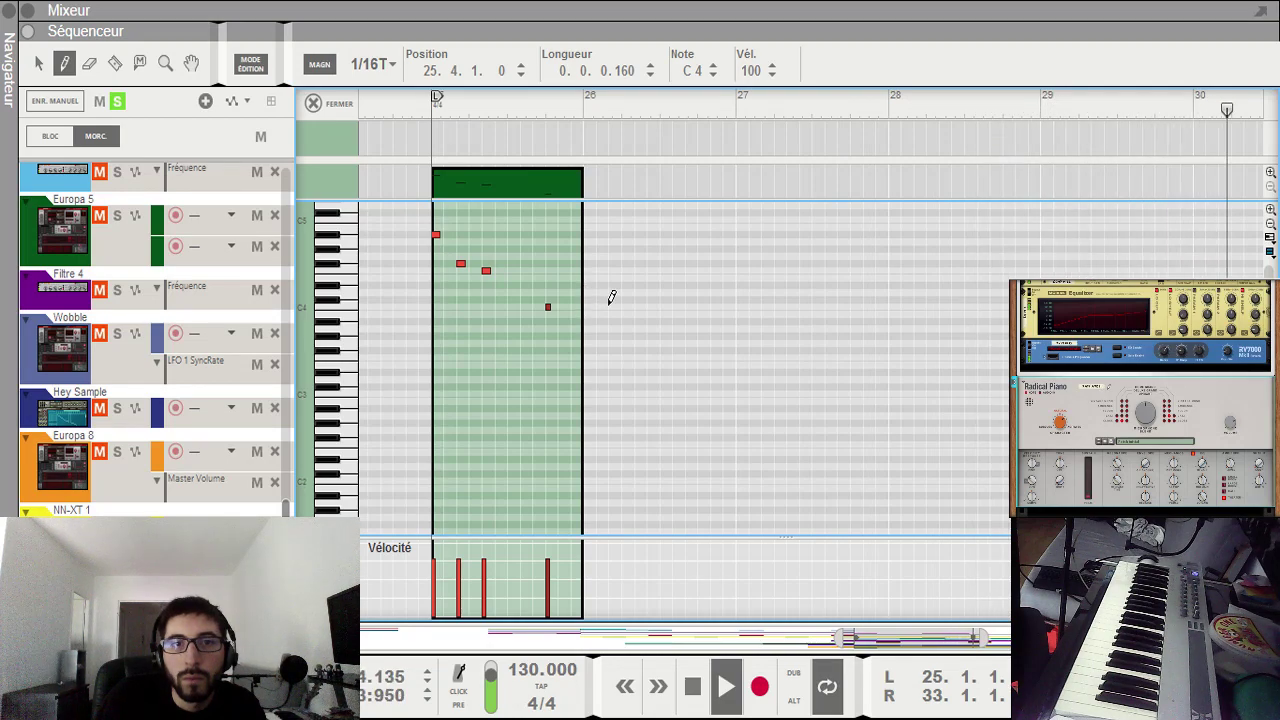
pyautogui.click(662, 299)
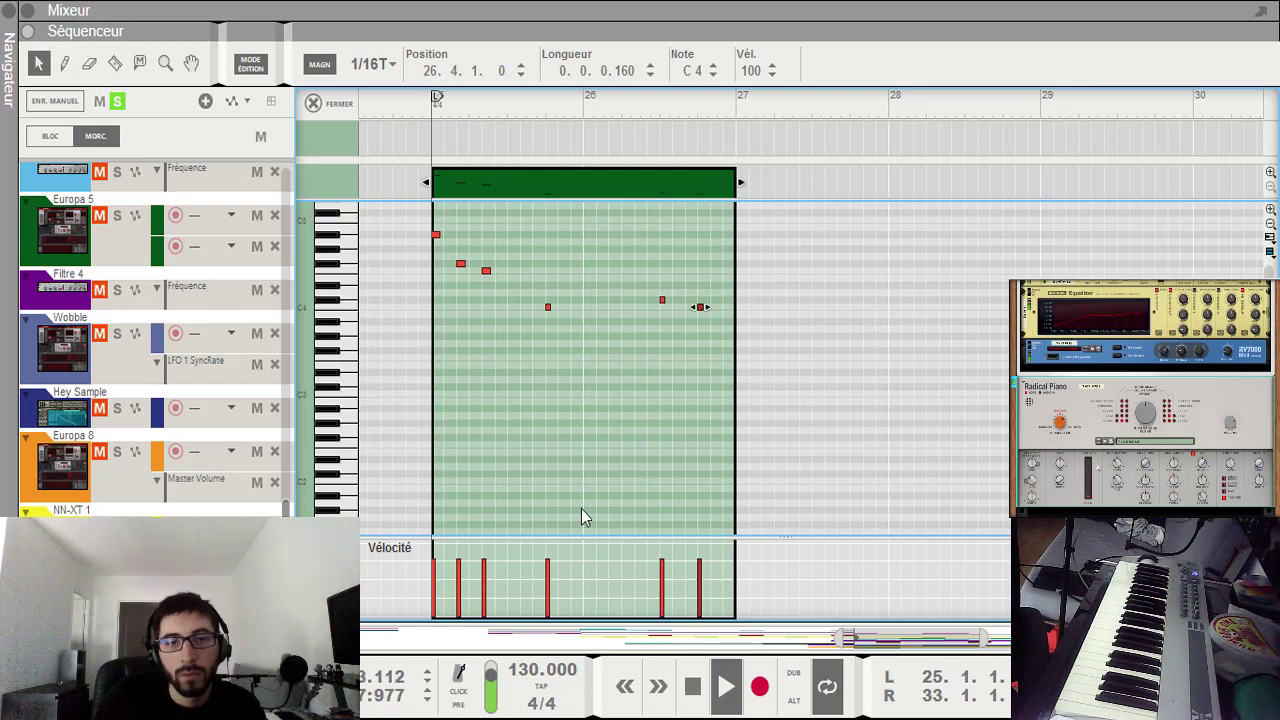
pyautogui.moveTo(845, 634); pyautogui.dragTo(883, 632)
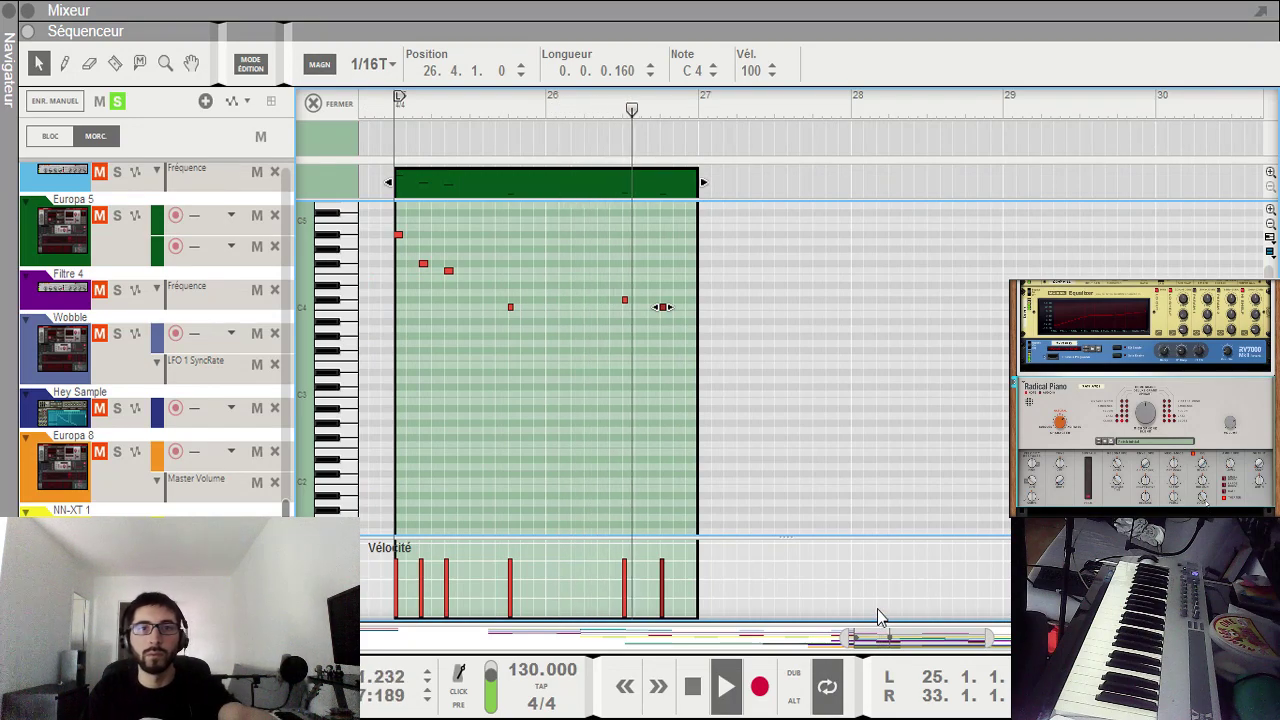
pyautogui.moveTo(513, 310)
pyautogui.mouseDown()
pyautogui.moveTo(537, 320)
pyautogui.moveTo(548, 308)
pyautogui.mouseUp()
# Step: Add melody notes F3 at 27.3.1, C4, C#4 at 27.4.2.80 and C4 at 28.1.1, and listen to the melody
pyautogui.press('w')
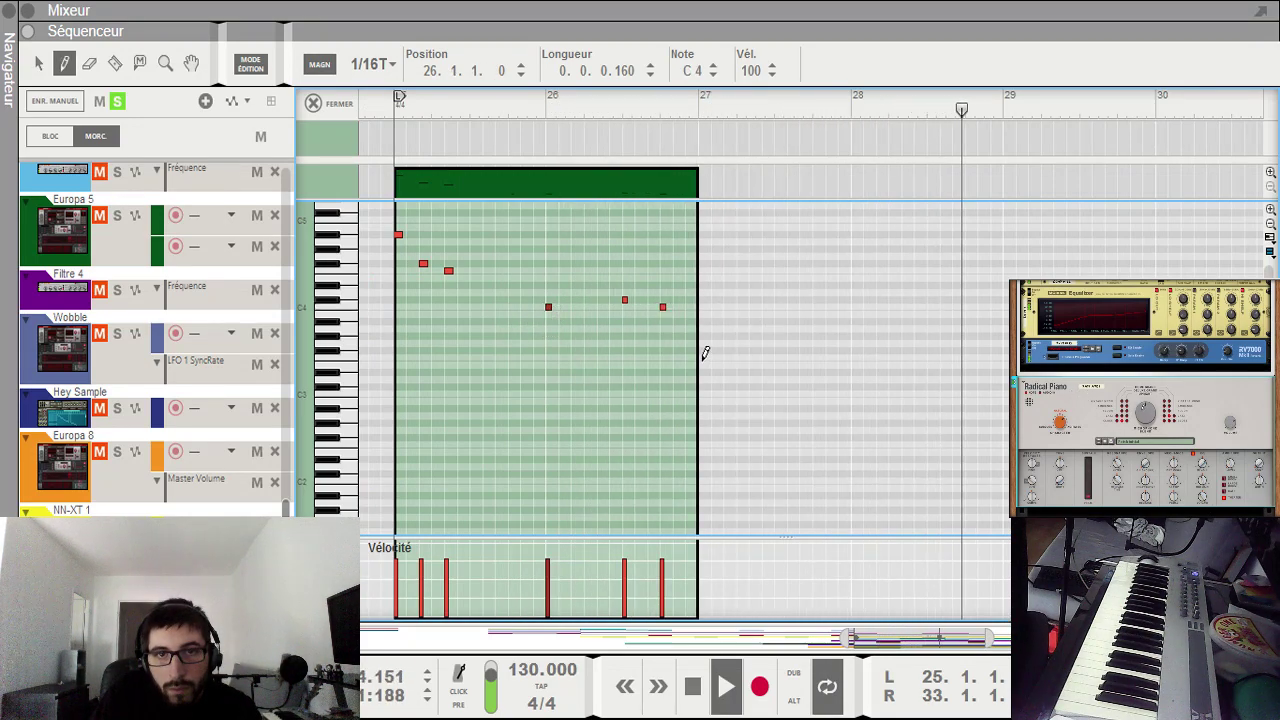
pyautogui.click(778, 357)
pyautogui.click(802, 306)
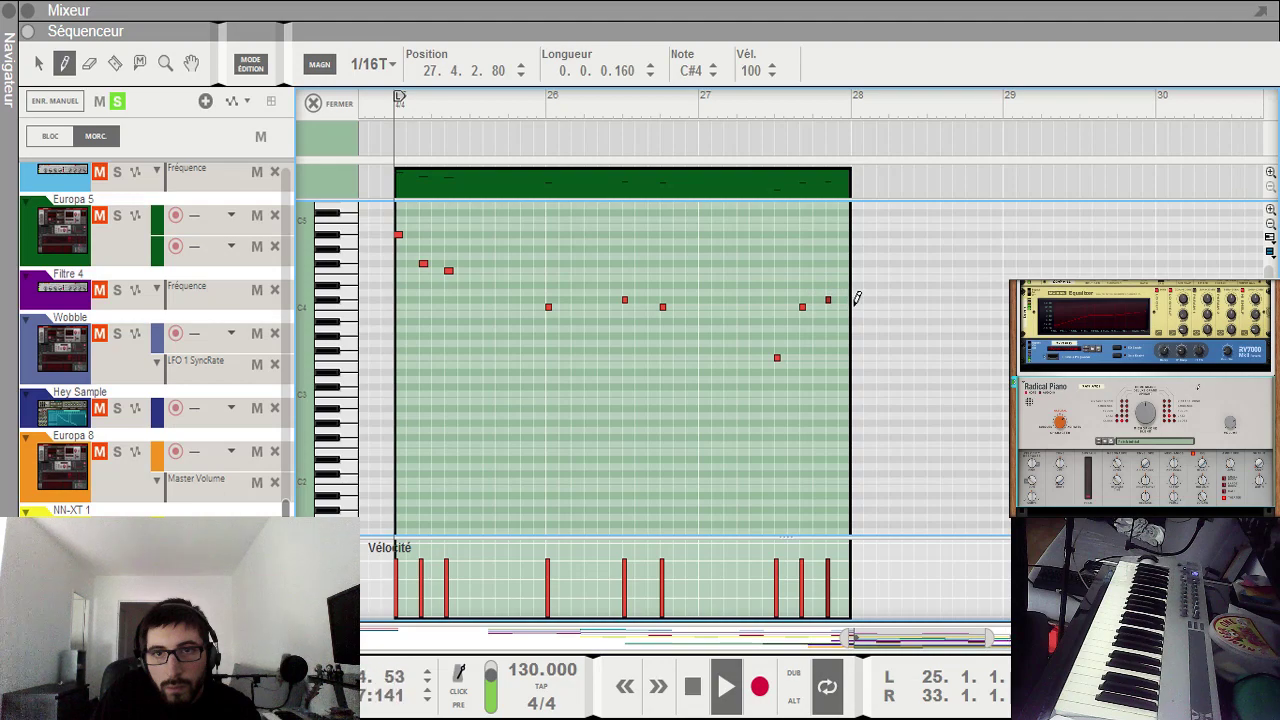
pyautogui.click(854, 306)
pyautogui.click(847, 258)
pyautogui.press('space')
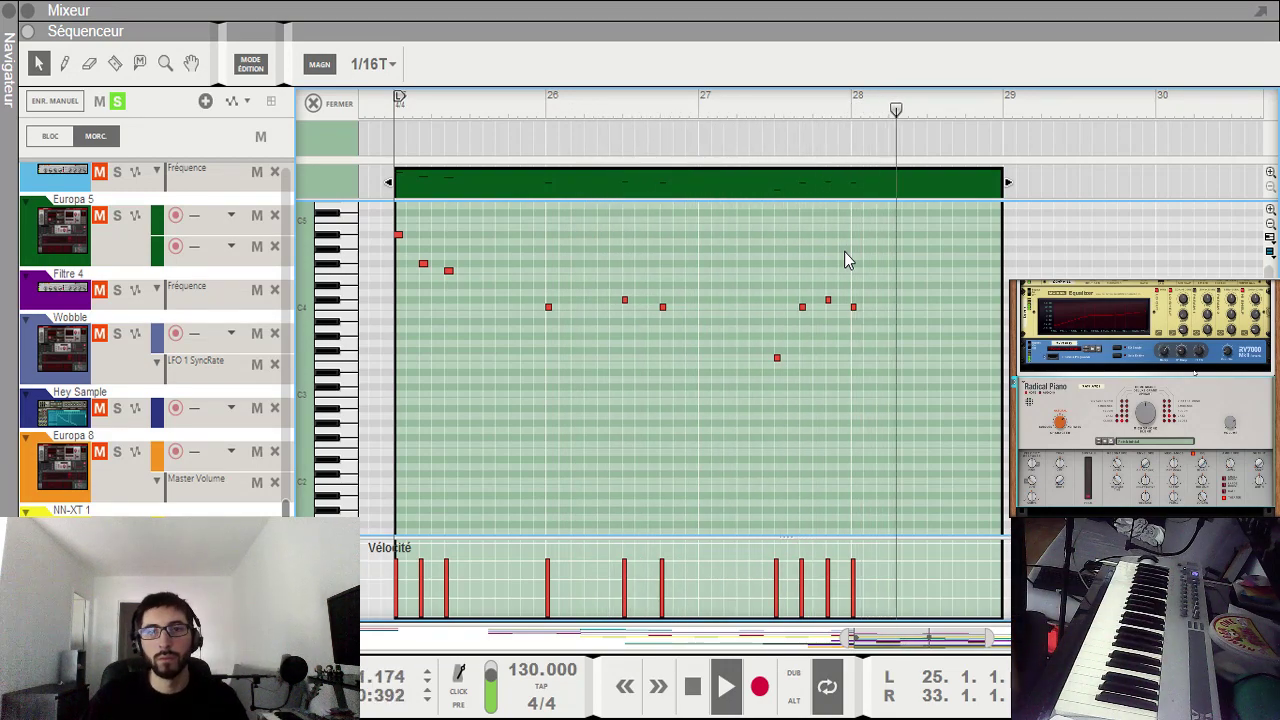
# Step: Draw a low F2, F#2, A#2, F#2 run in bar 28, move it to start at 28.3.3.160 and play it
pyautogui.press('w')
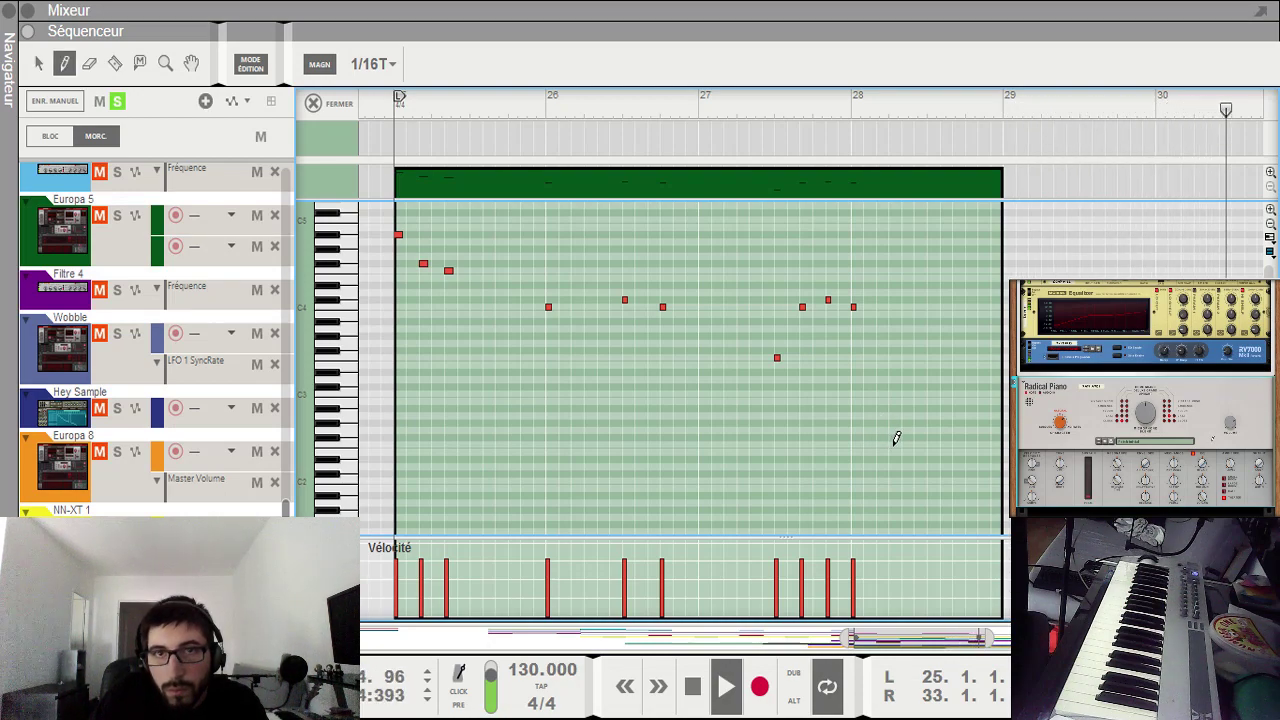
pyautogui.press('space')
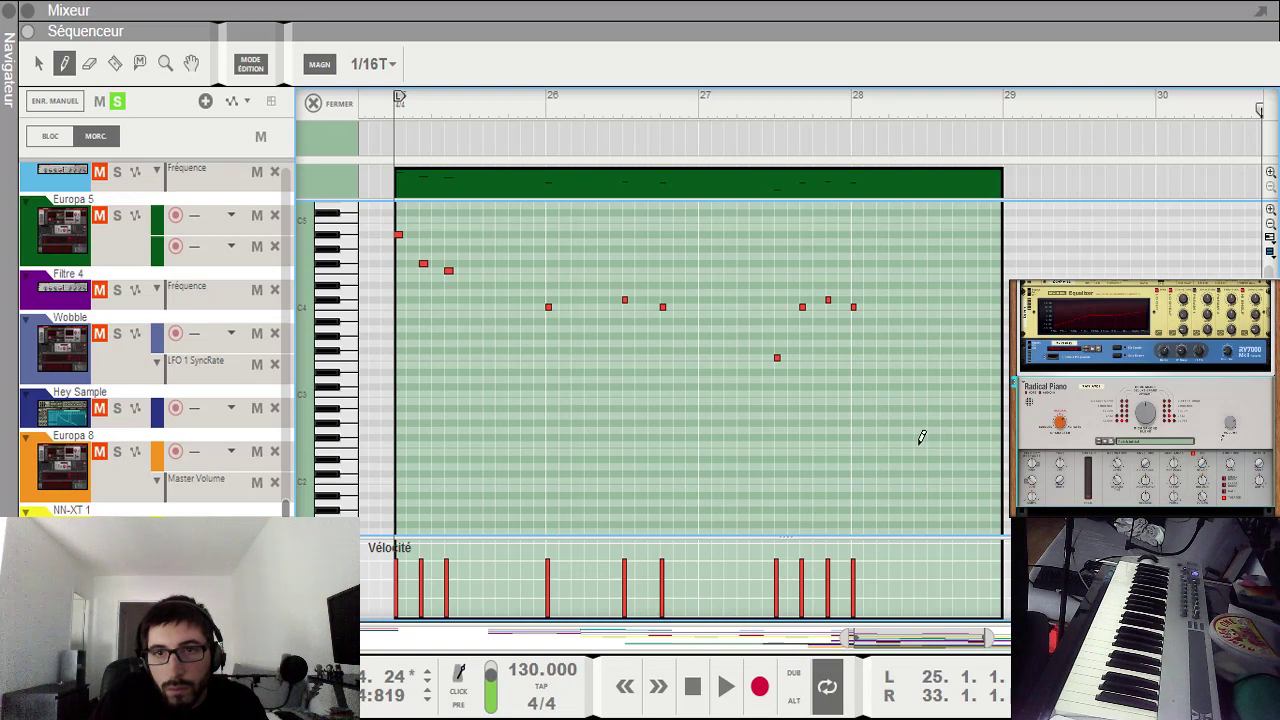
pyautogui.click(917, 444)
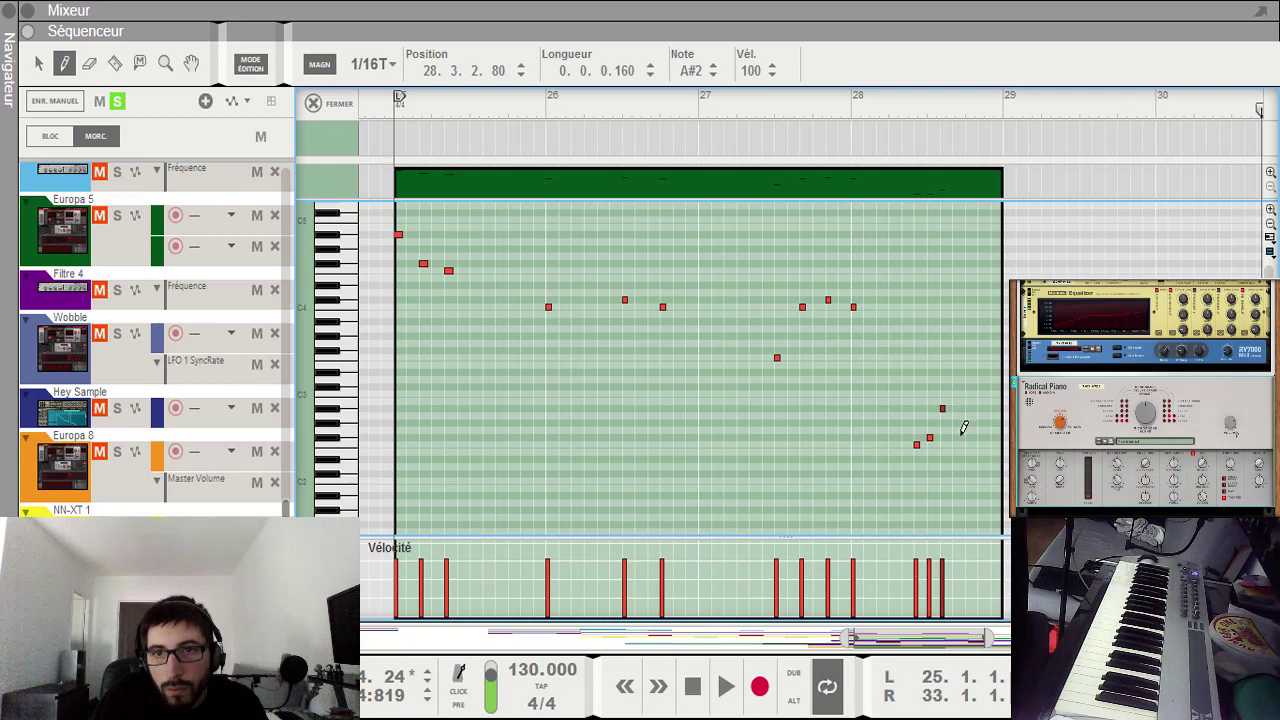
pyautogui.moveTo(971, 324); pyautogui.dragTo(955, 455)
pyautogui.click(947, 110)
pyautogui.press('space')
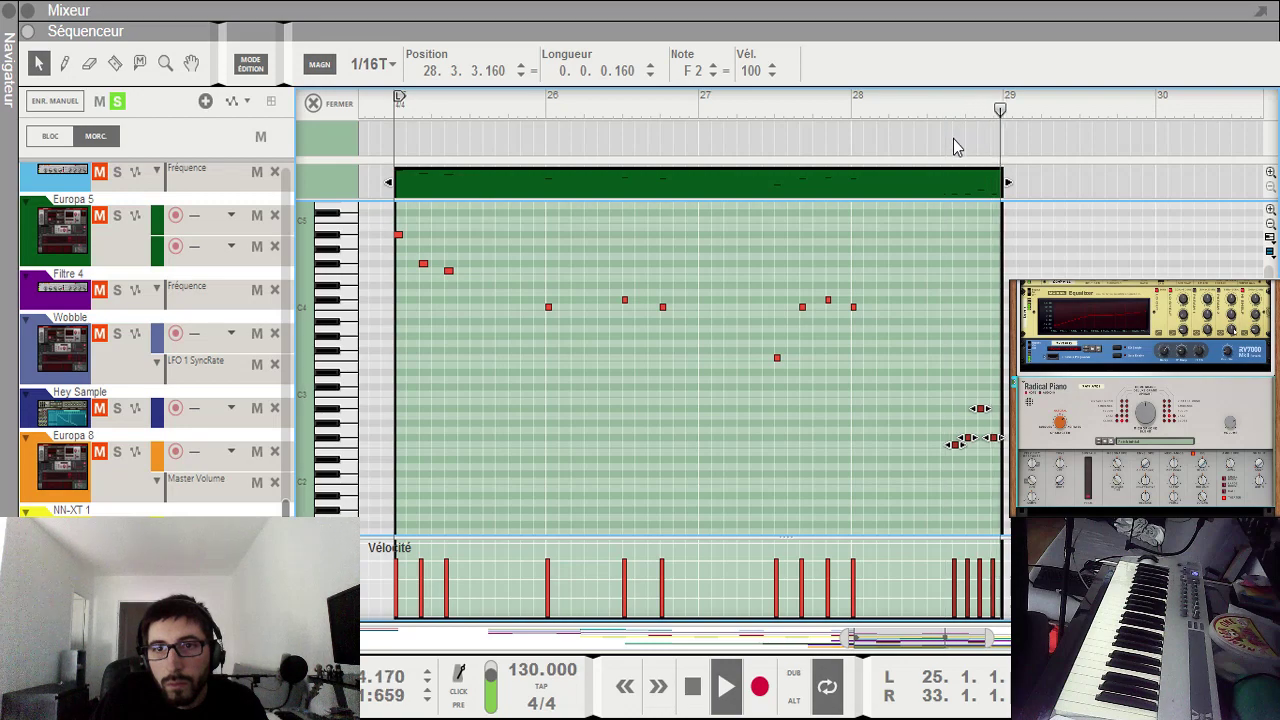
# Step: Play the melody from bar 25, copy its clip to bars 29 to 32 and open the copy for editing
pyautogui.click(396, 112)
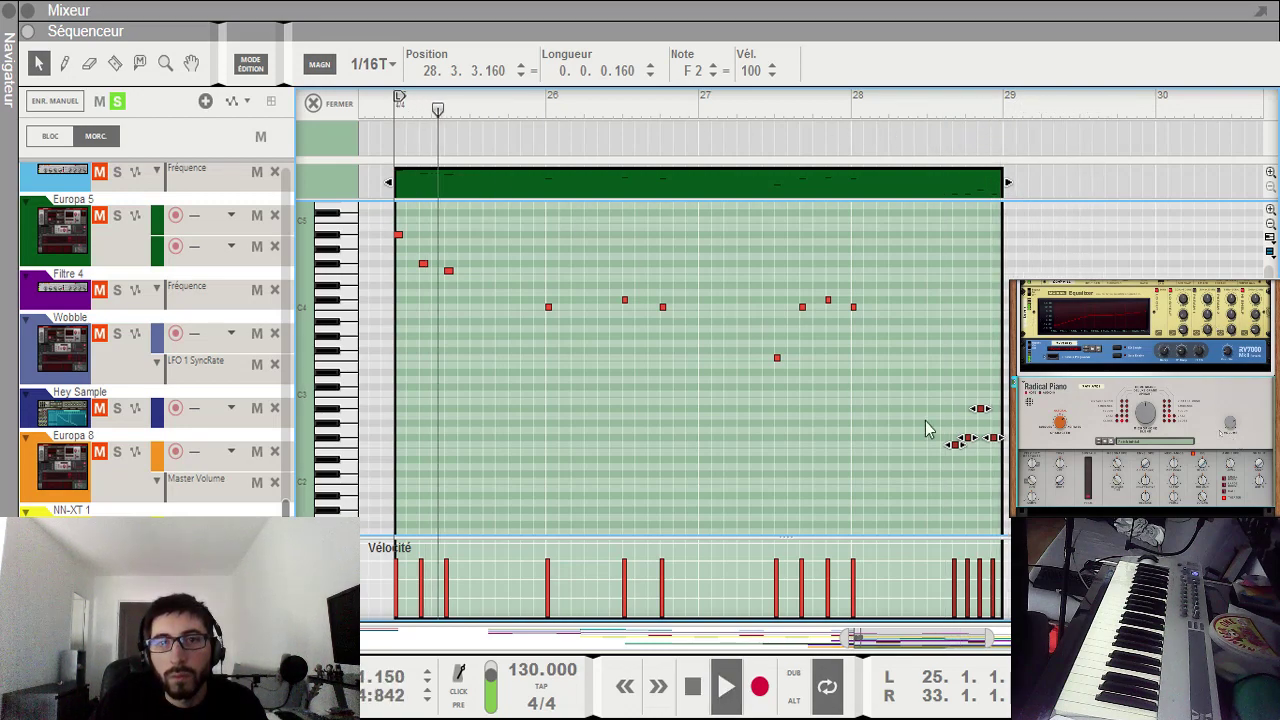
pyautogui.click(843, 429)
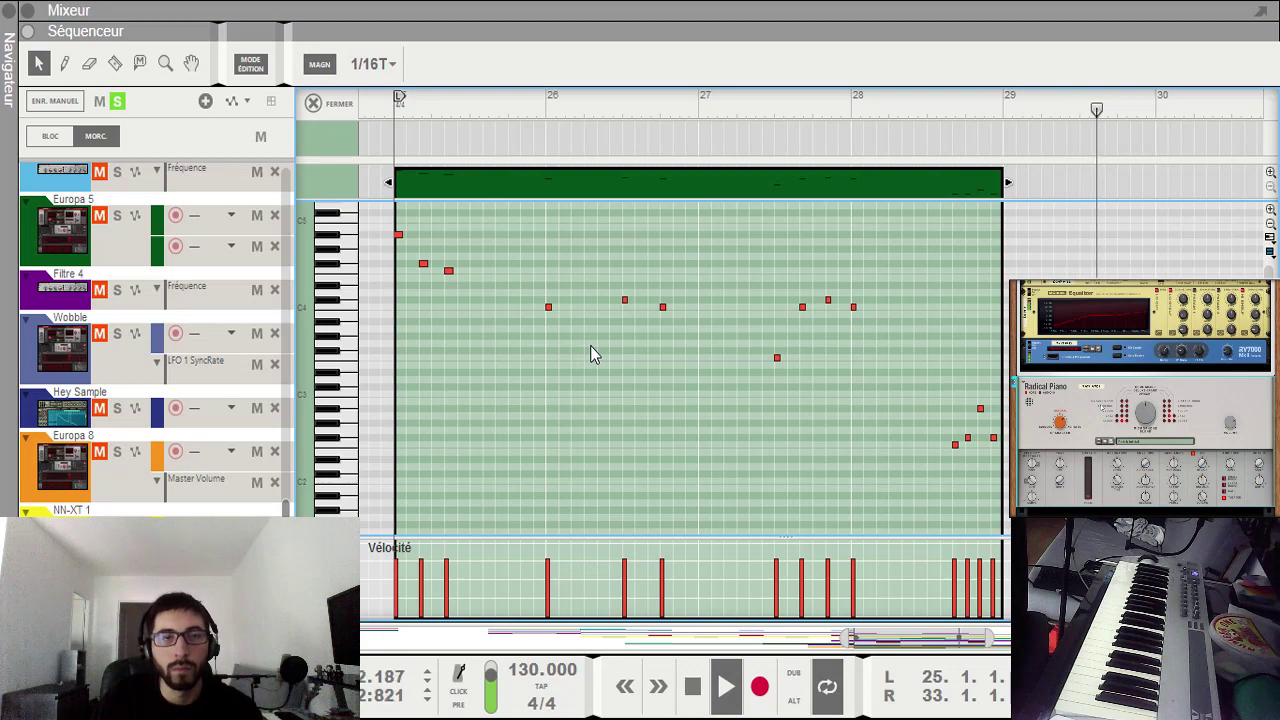
pyautogui.press('space')
pyautogui.moveTo(1088, 166); pyautogui.dragTo(900, 192)
pyautogui.hotkey('ctrl', 'c')
pyautogui.hotkey('ctrl', 'v')
pyautogui.doubleClick(1078, 240)
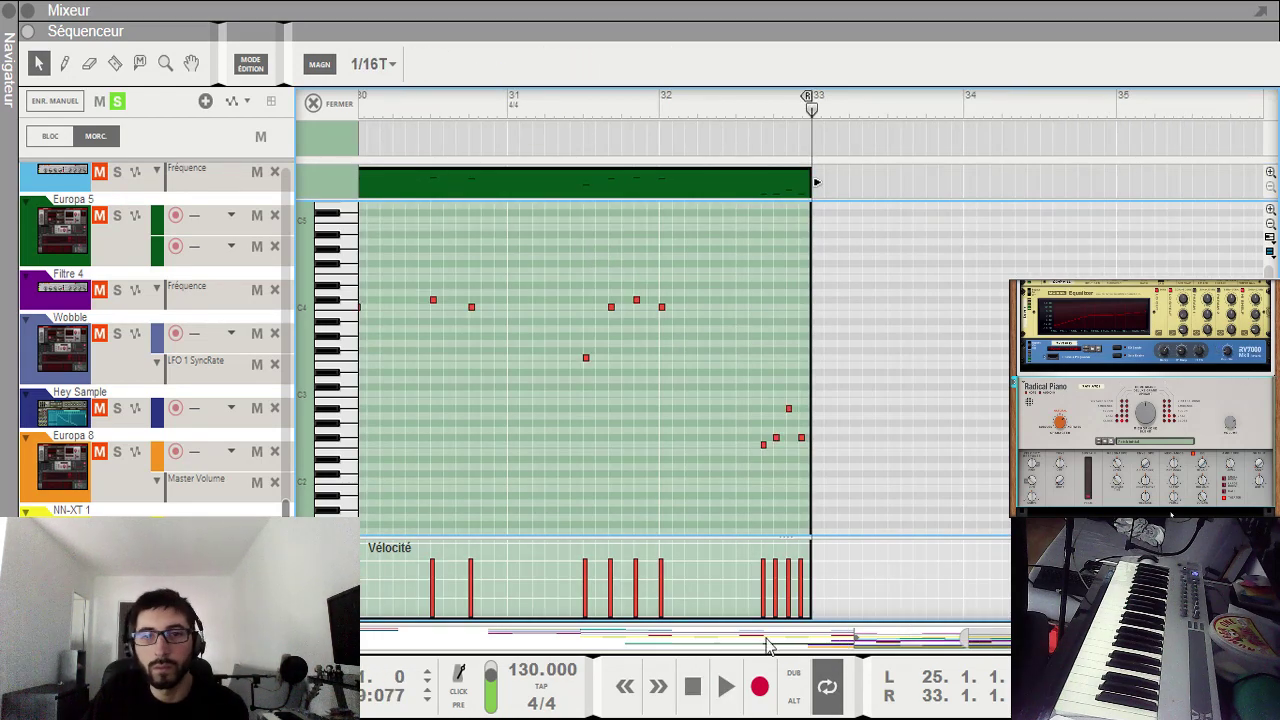
# Step: In bar 29, lower the F#4 and F4 notes one octave to F#3 and F3, and delete the opening A#4
pyautogui.moveTo(690, 236); pyautogui.dragTo(626, 274)
pyautogui.click(709, 76)
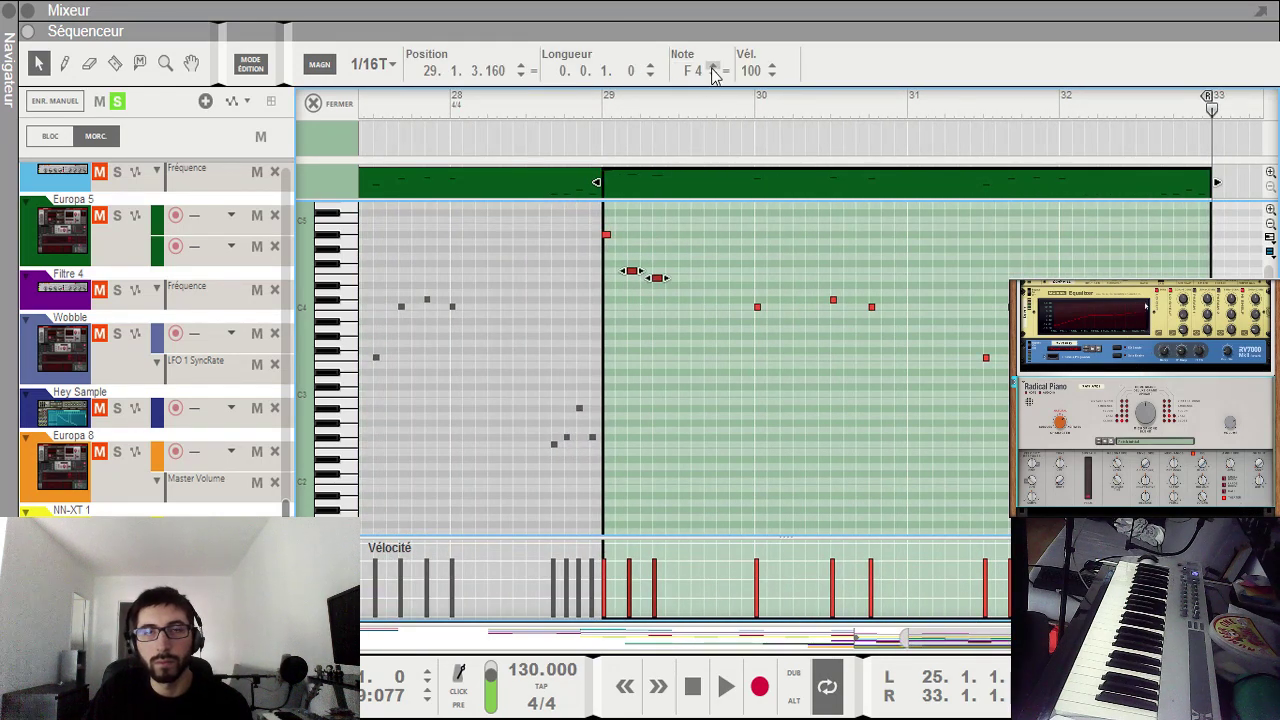
pyautogui.click(713, 67)
pyautogui.click(693, 71)
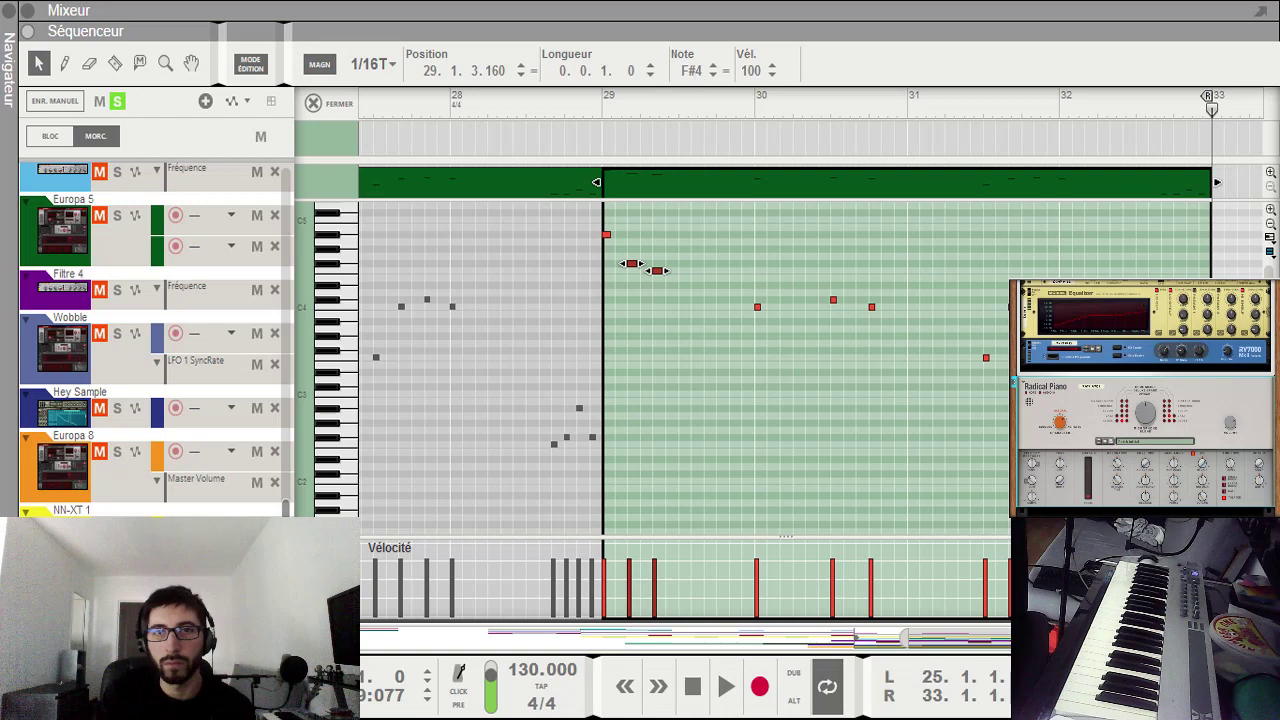
pyautogui.write('2')
pyautogui.press('Return')
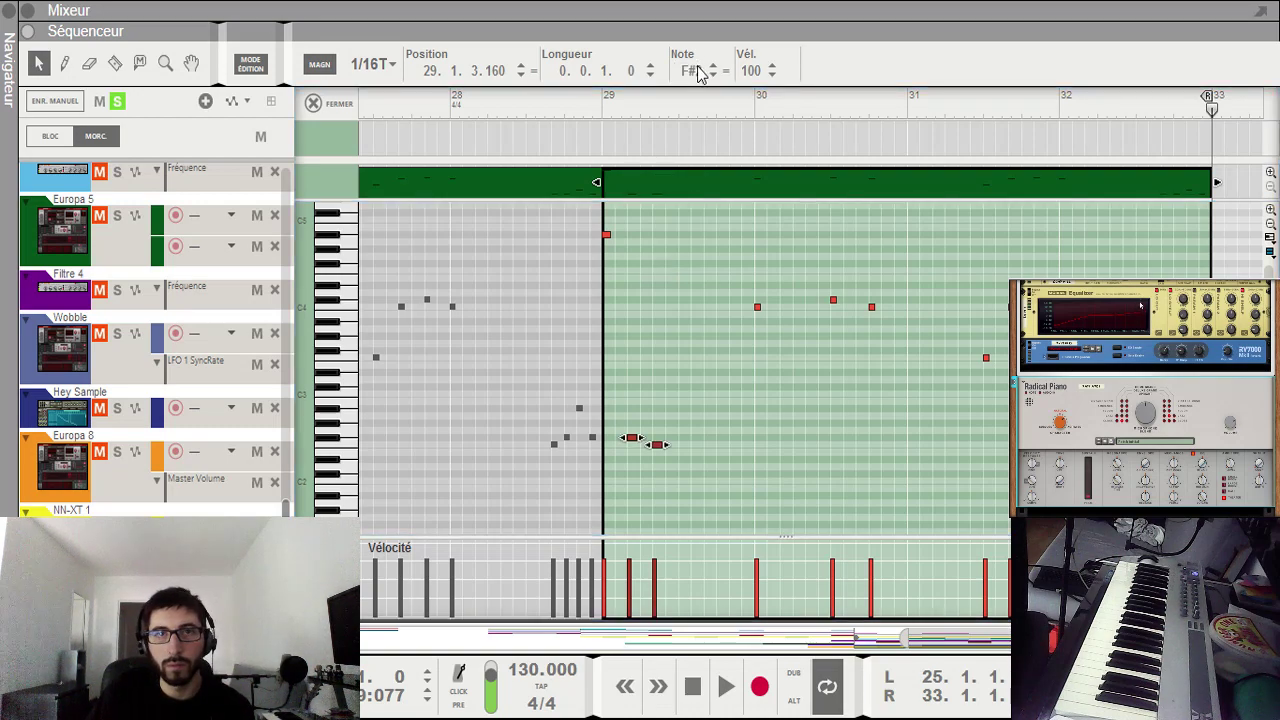
pyautogui.moveTo(630, 437); pyautogui.dragTo(631, 352)
pyautogui.moveTo(669, 203); pyautogui.dragTo(585, 250)
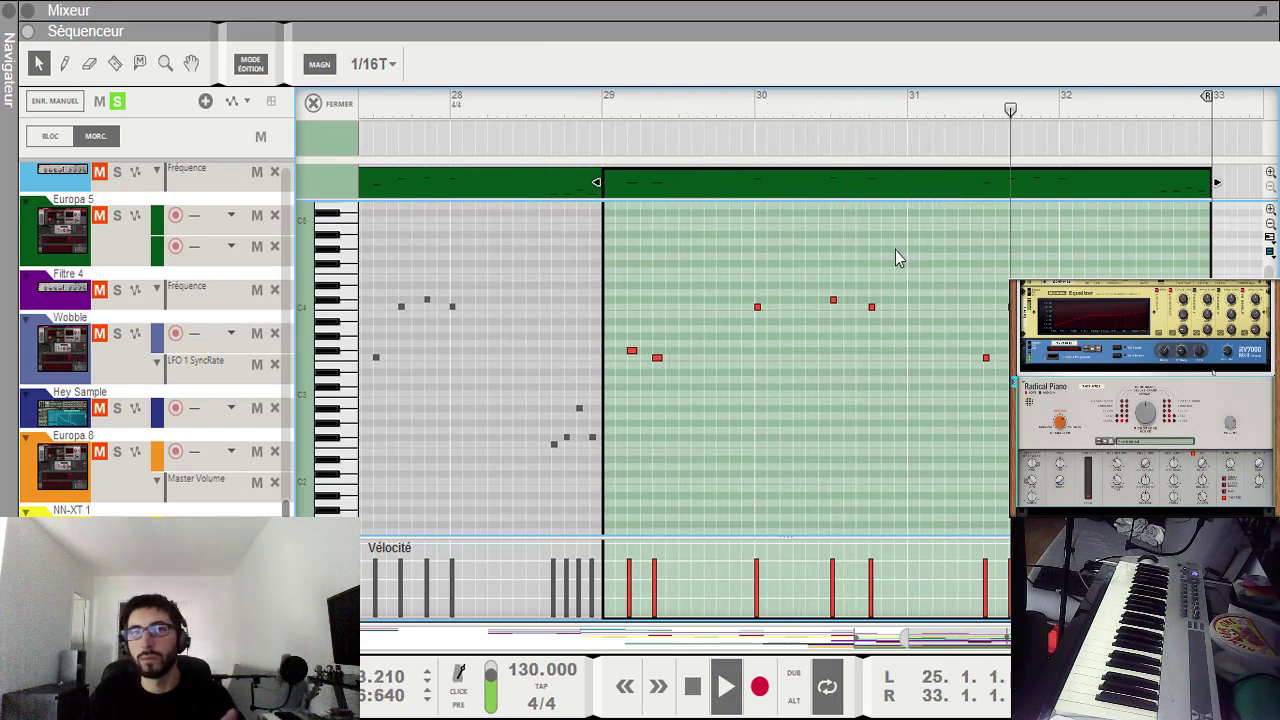
# Step: Raise the closing run of bar 32 by one octave, starting on F#3 at 32.3.1, and play it
pyautogui.press('space')
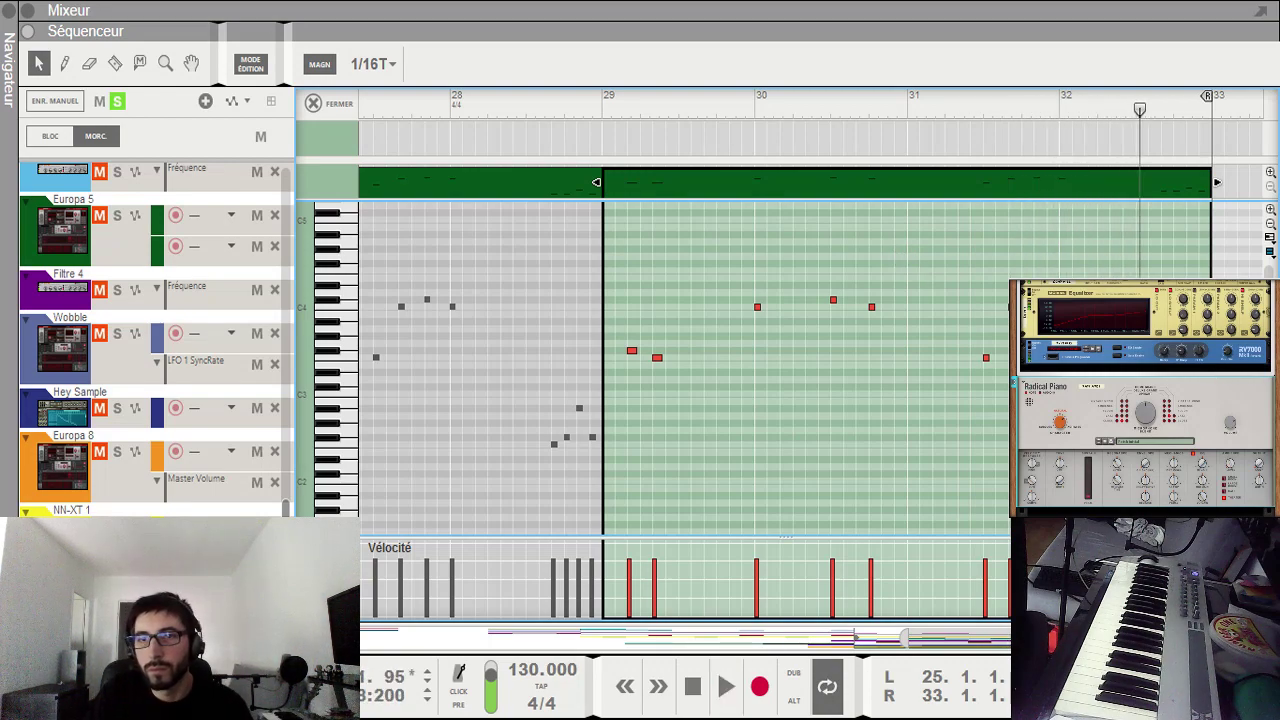
pyautogui.click(1157, 437)
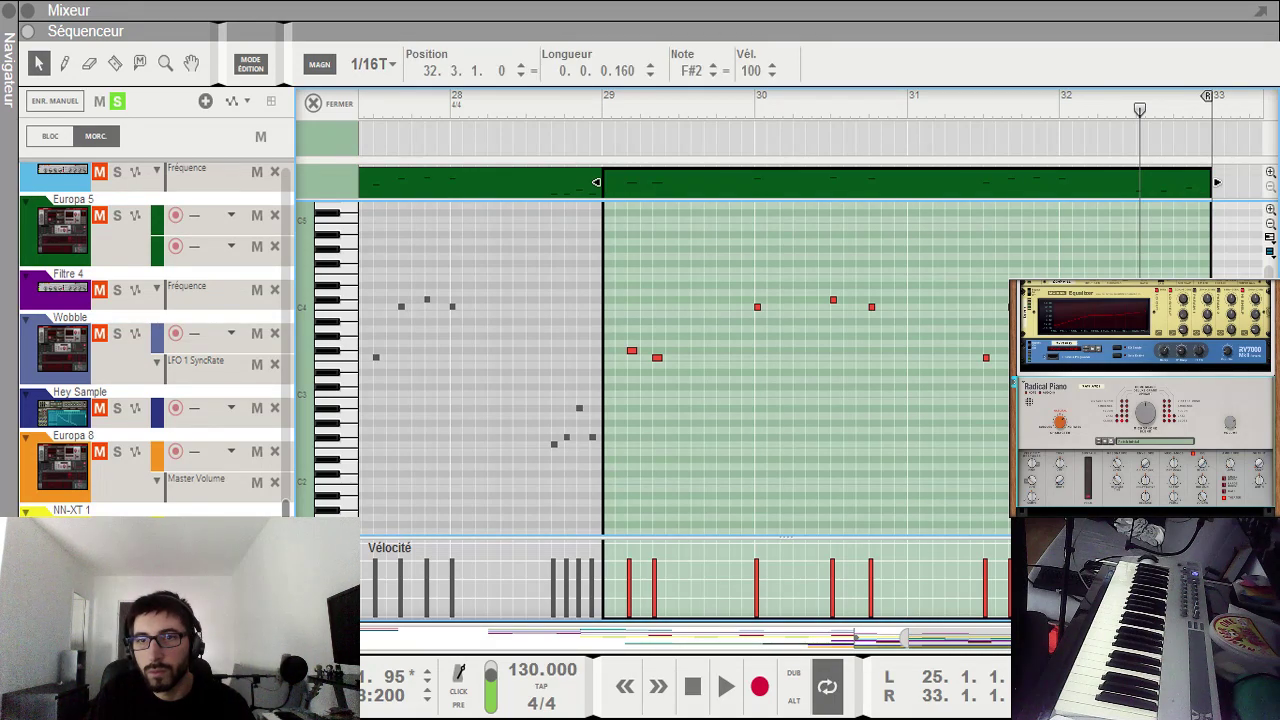
pyautogui.moveTo(1138, 423); pyautogui.dragTo(1138, 372)
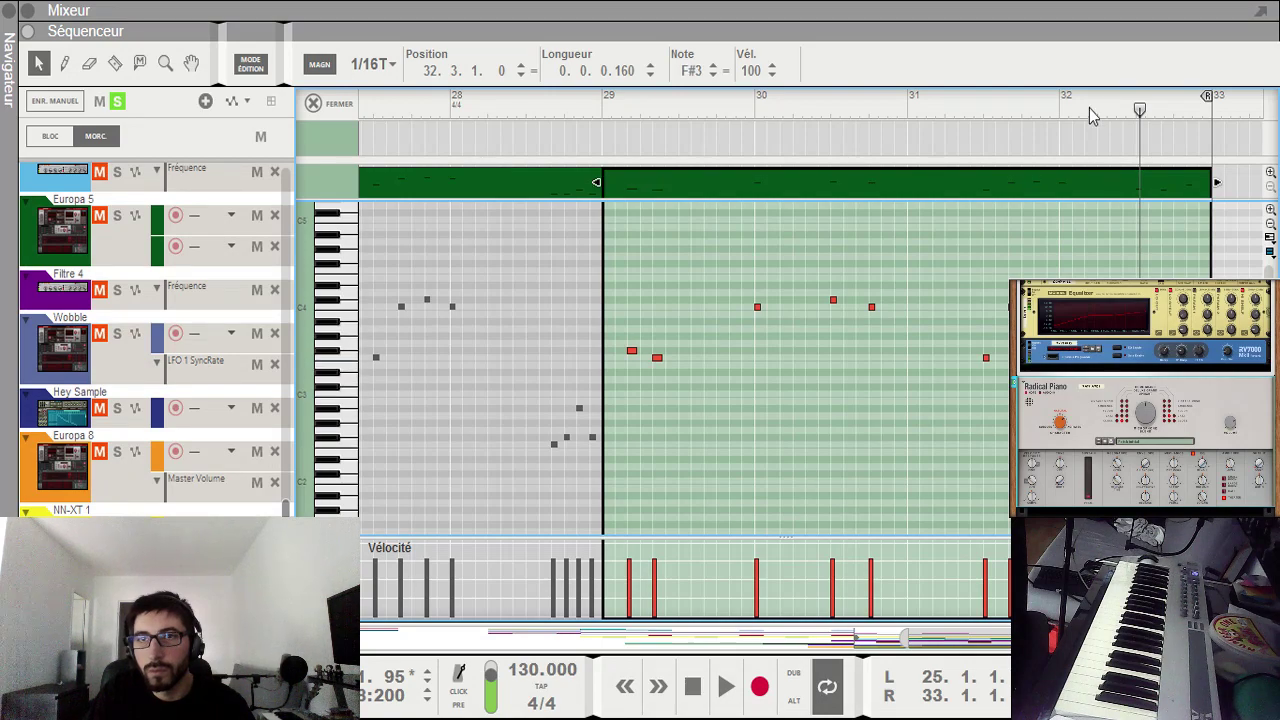
pyautogui.press('space')
pyautogui.click(1133, 262)
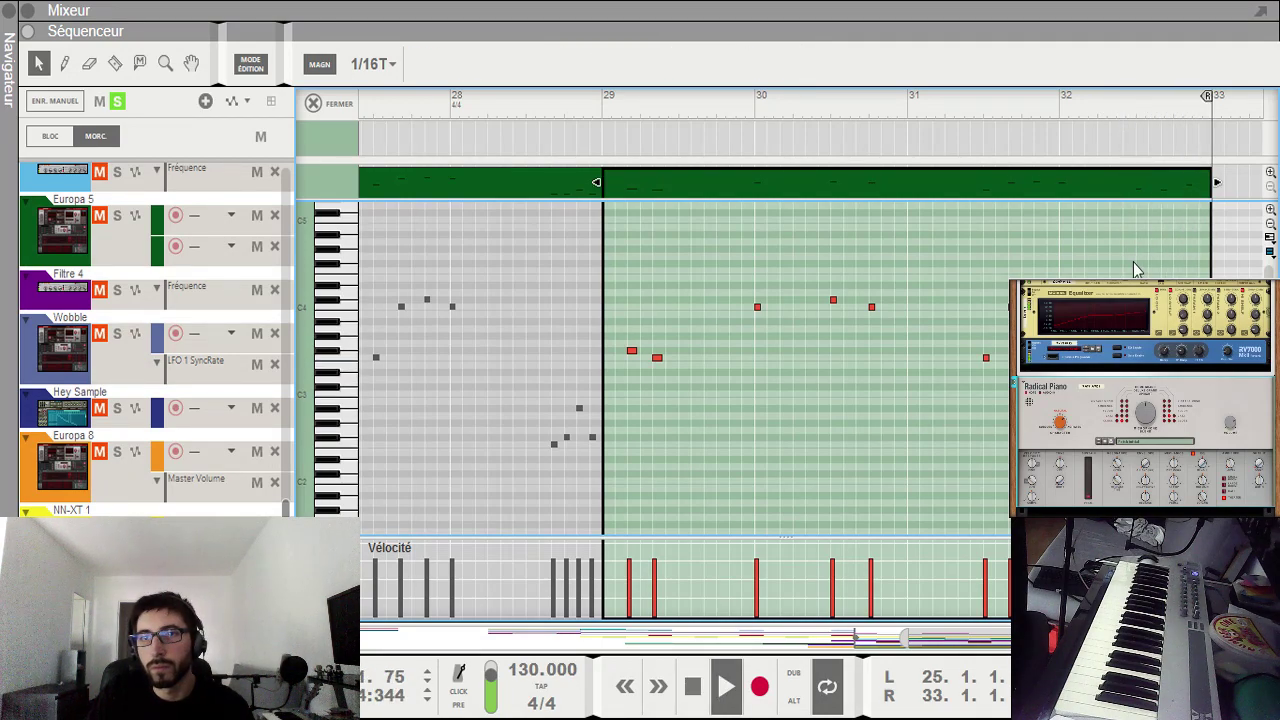
# Step: In the first clip, add a 0.0.1.80 long F5 at 25.3.1, F#5 at 26.1.1 and F5 at 26.3.1, and play them
pyautogui.moveTo(975, 625); pyautogui.dragTo(913, 627)
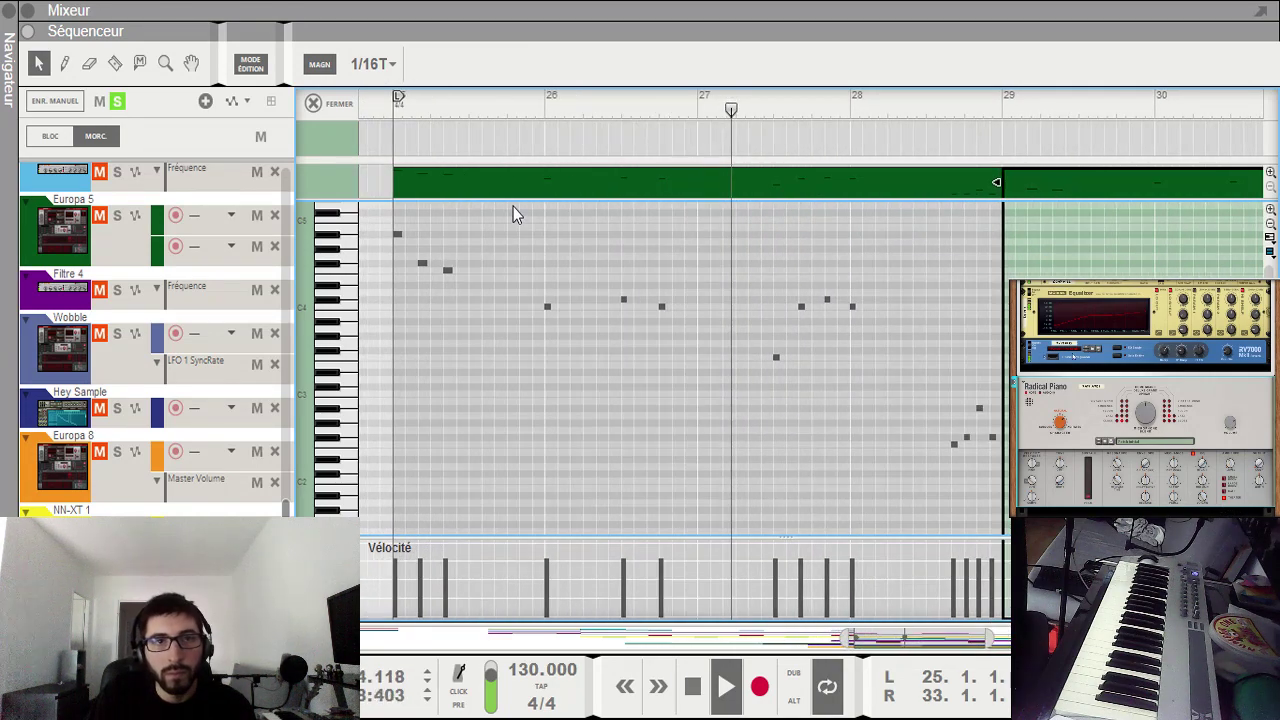
pyautogui.click(515, 390)
pyautogui.scroll(4, 522, 397)
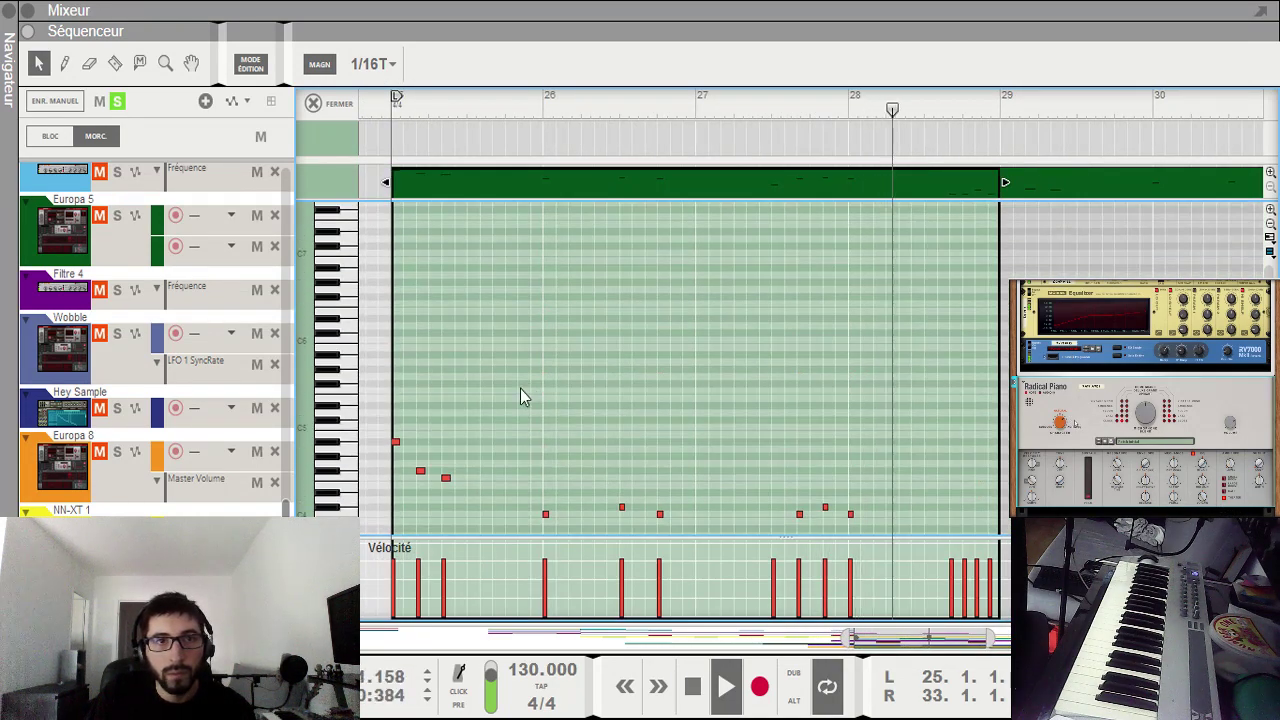
pyautogui.press('w')
pyautogui.click(470, 300)
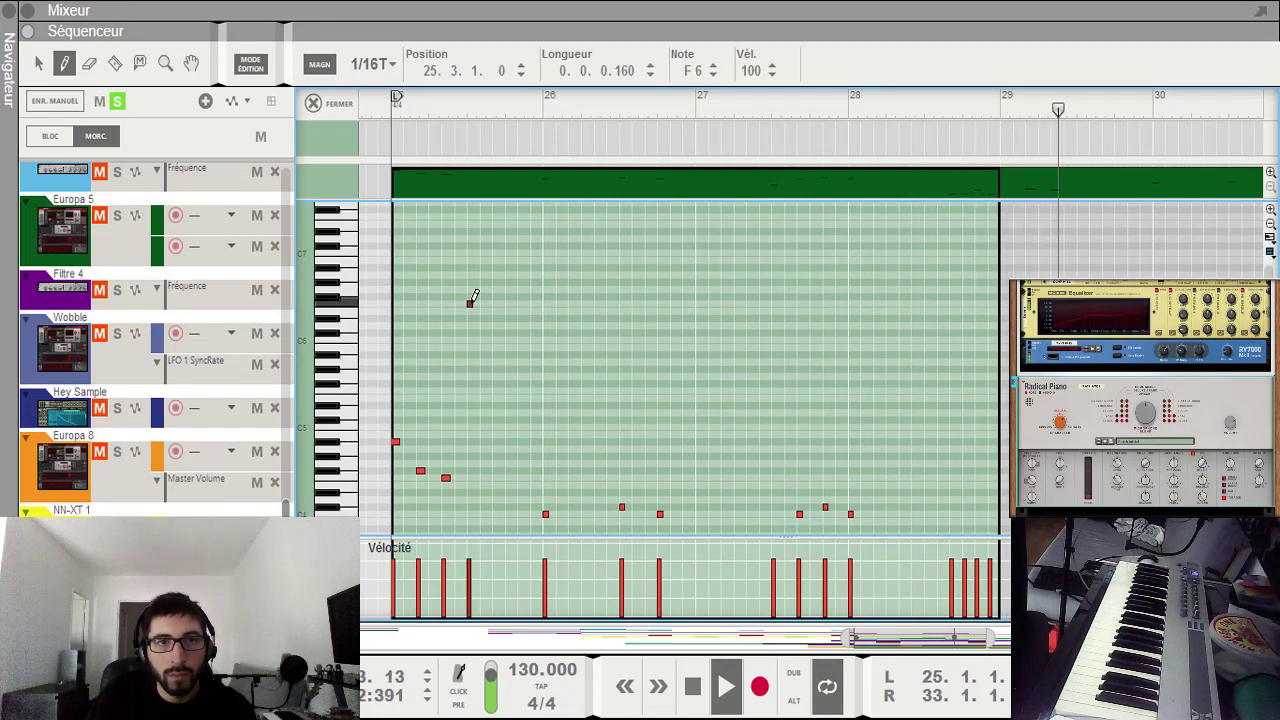
pyautogui.press('q')
pyautogui.moveTo(474, 302); pyautogui.dragTo(476, 393)
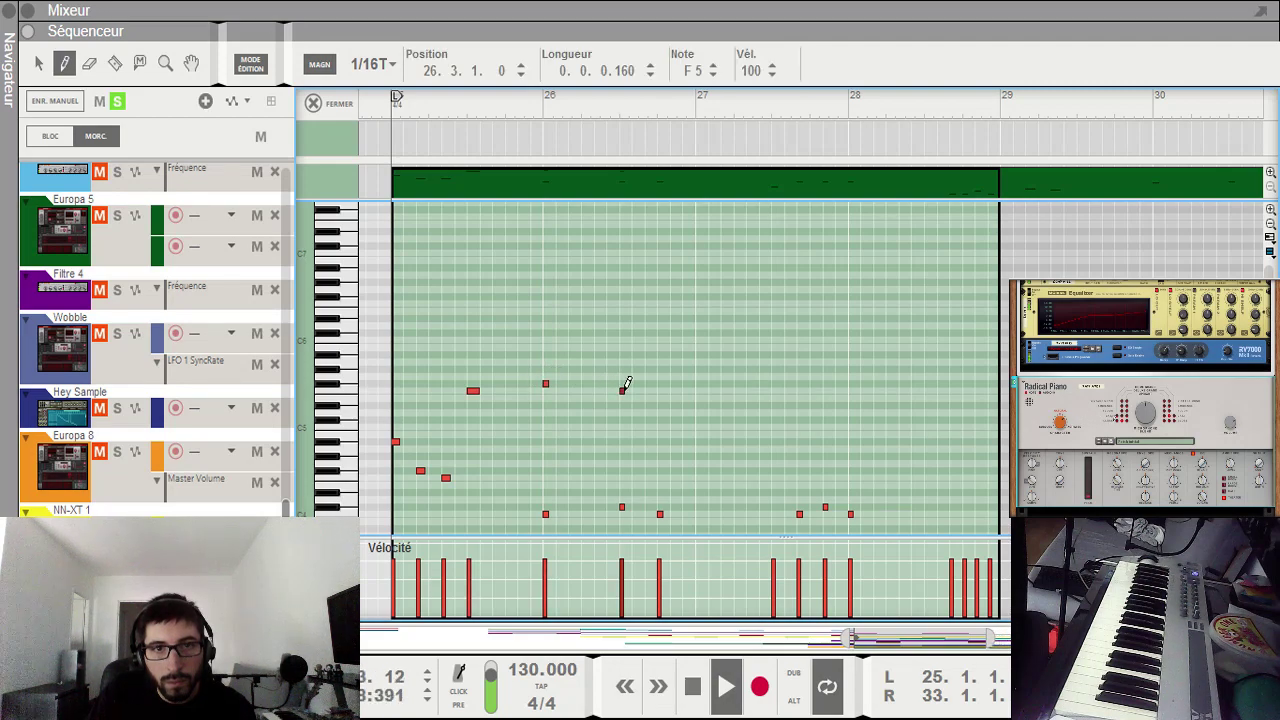
pyautogui.press('space')
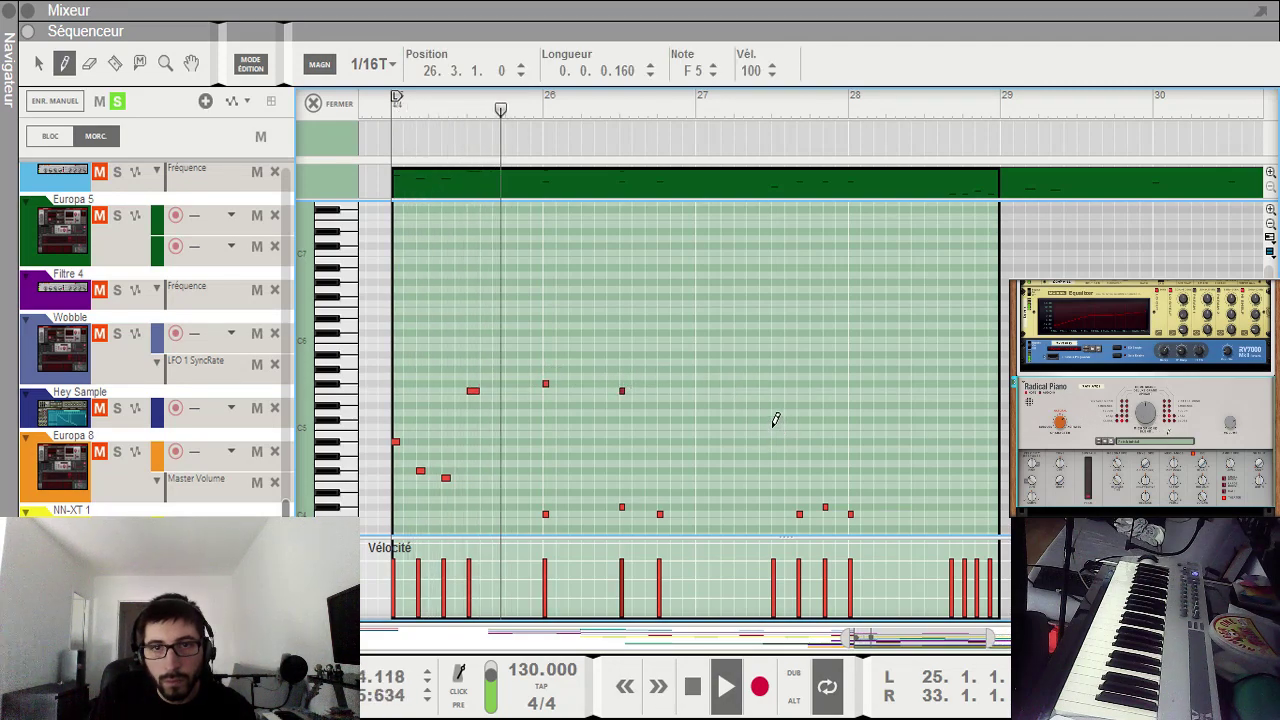
# Step: Add upper notes C5 at 27.1.1, C#5 at 27.4.1 and C5 at 28.2.1
pyautogui.click(699, 426)
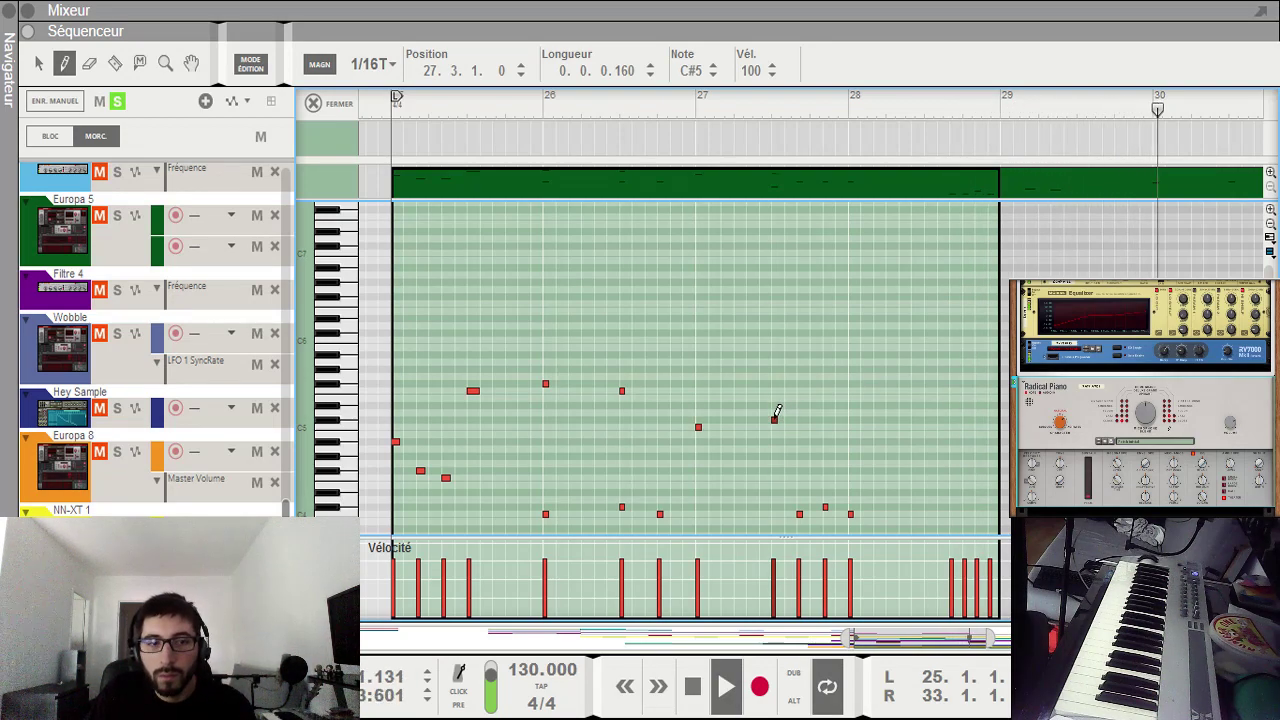
pyautogui.press('q')
pyautogui.moveTo(774, 420); pyautogui.dragTo(822, 430)
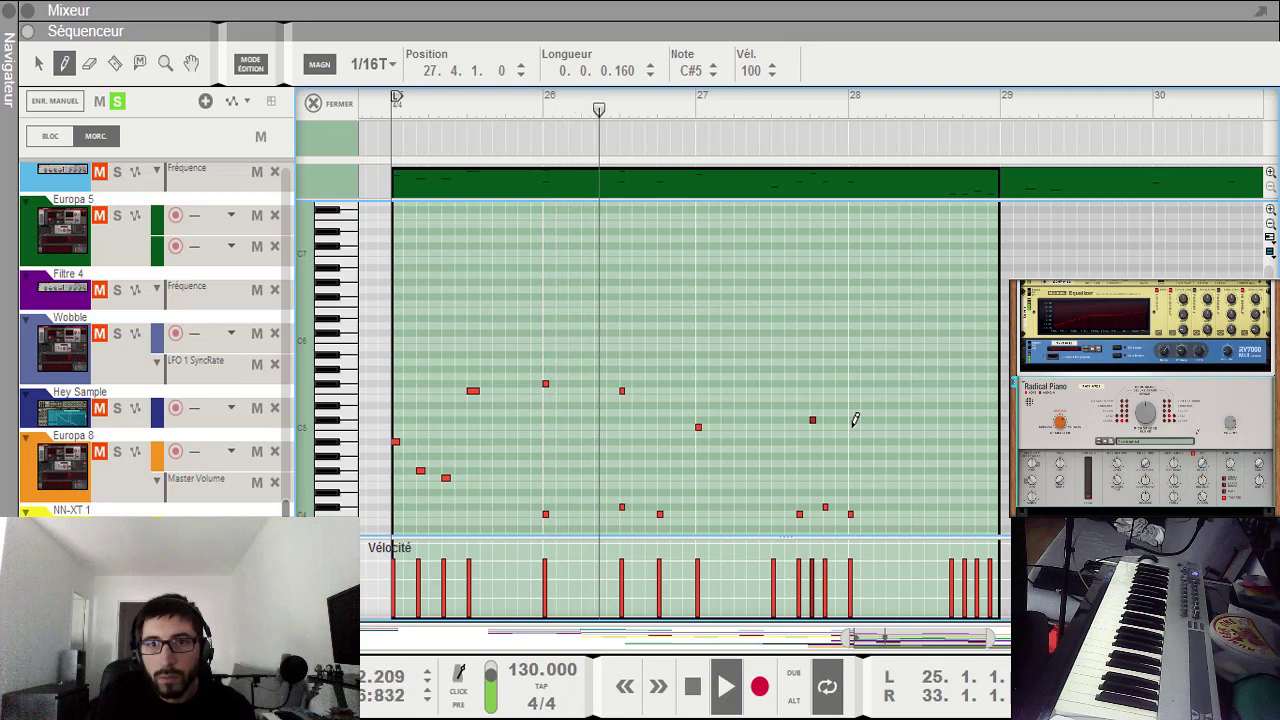
pyautogui.click(887, 425)
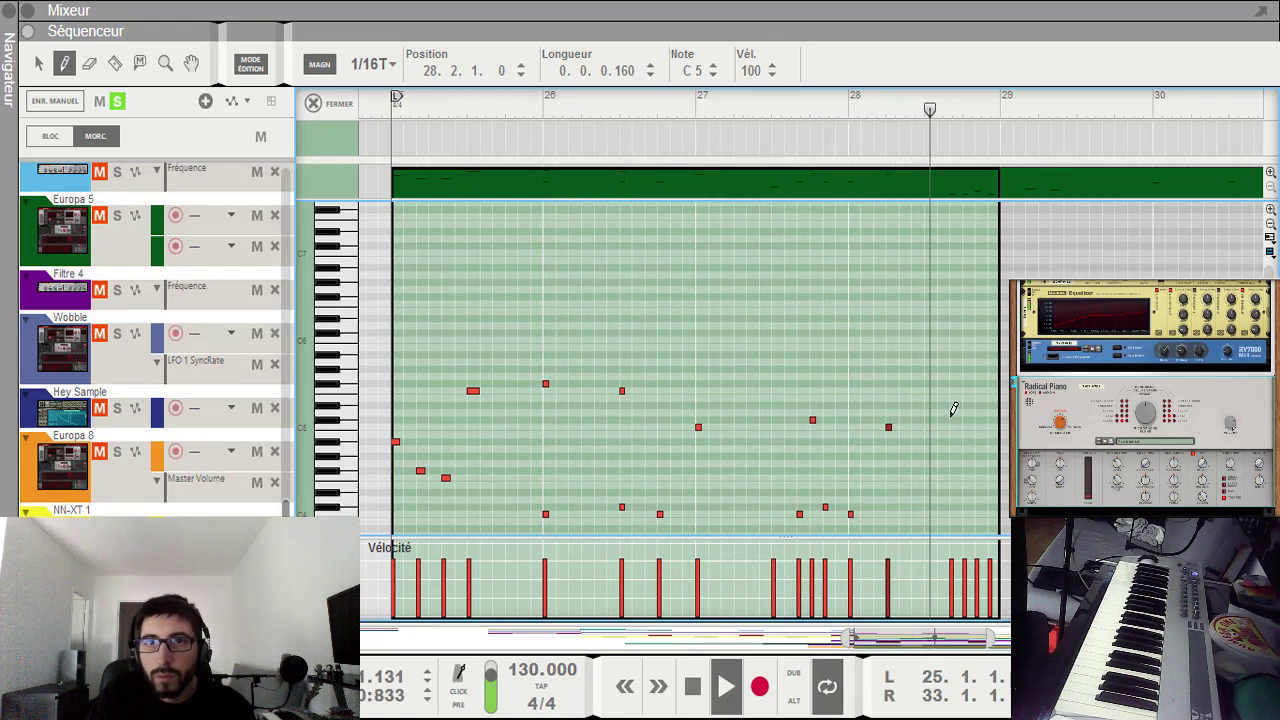
# Step: Add a C#5 in bar 28, set the grid to 1/16 and move the note to 28.4.1
pyautogui.press('q')
pyautogui.moveTo(933, 419); pyautogui.dragTo(924, 426)
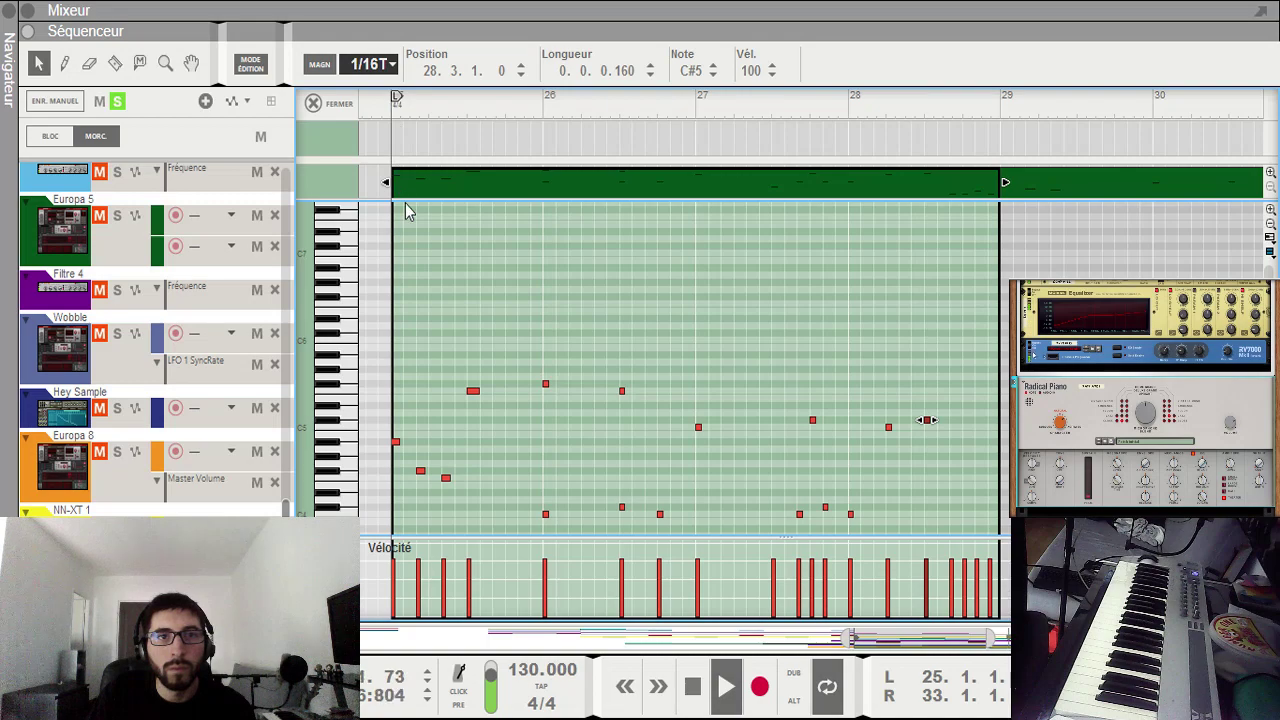
pyautogui.click(918, 455)
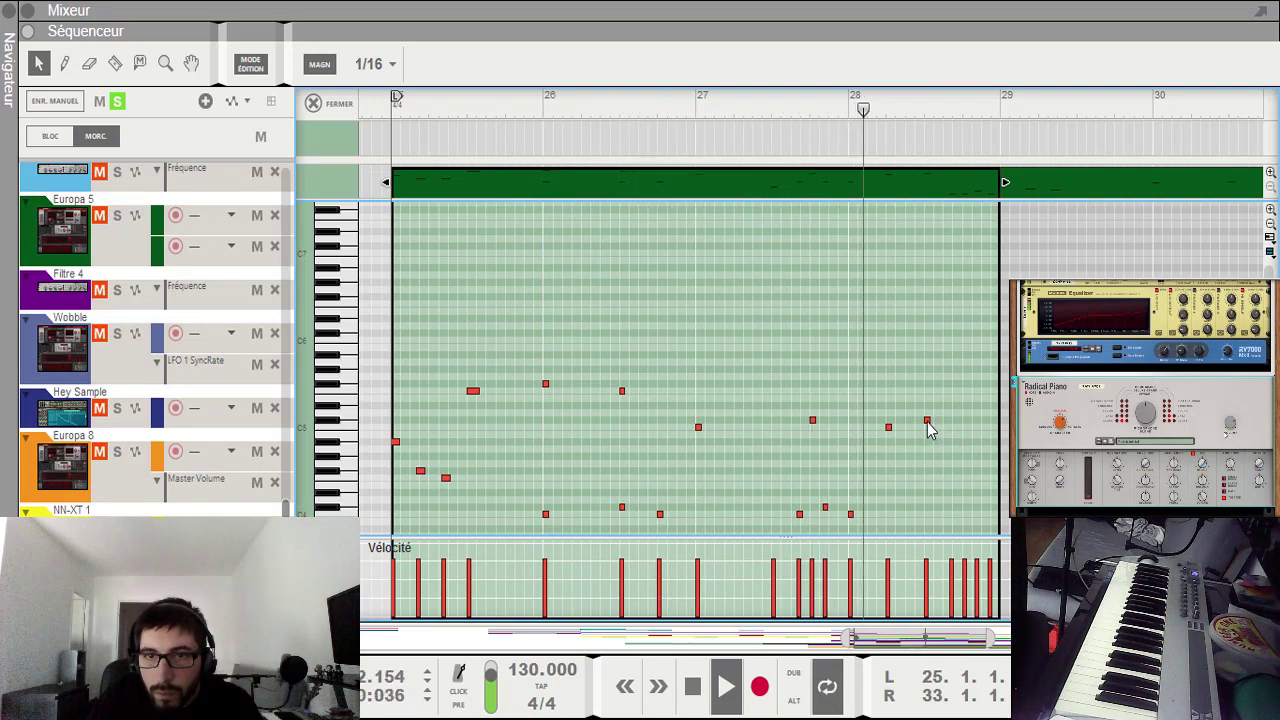
pyautogui.moveTo(927, 421); pyautogui.dragTo(966, 424)
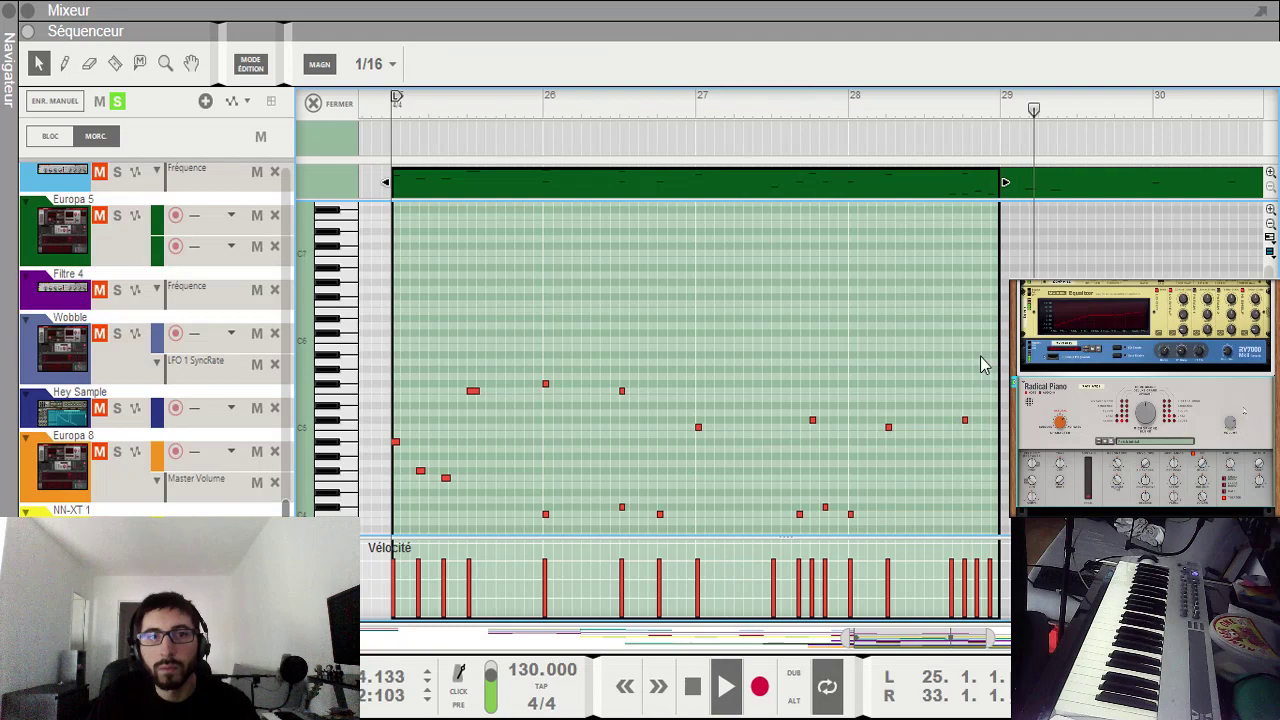
# Step: Copy the upper notes from F5 at 25.3.1 onward into the second clip, starting at 29.3.1, and leave the clip
pyautogui.moveTo(986, 294); pyautogui.dragTo(494, 486)
pyautogui.press('space')
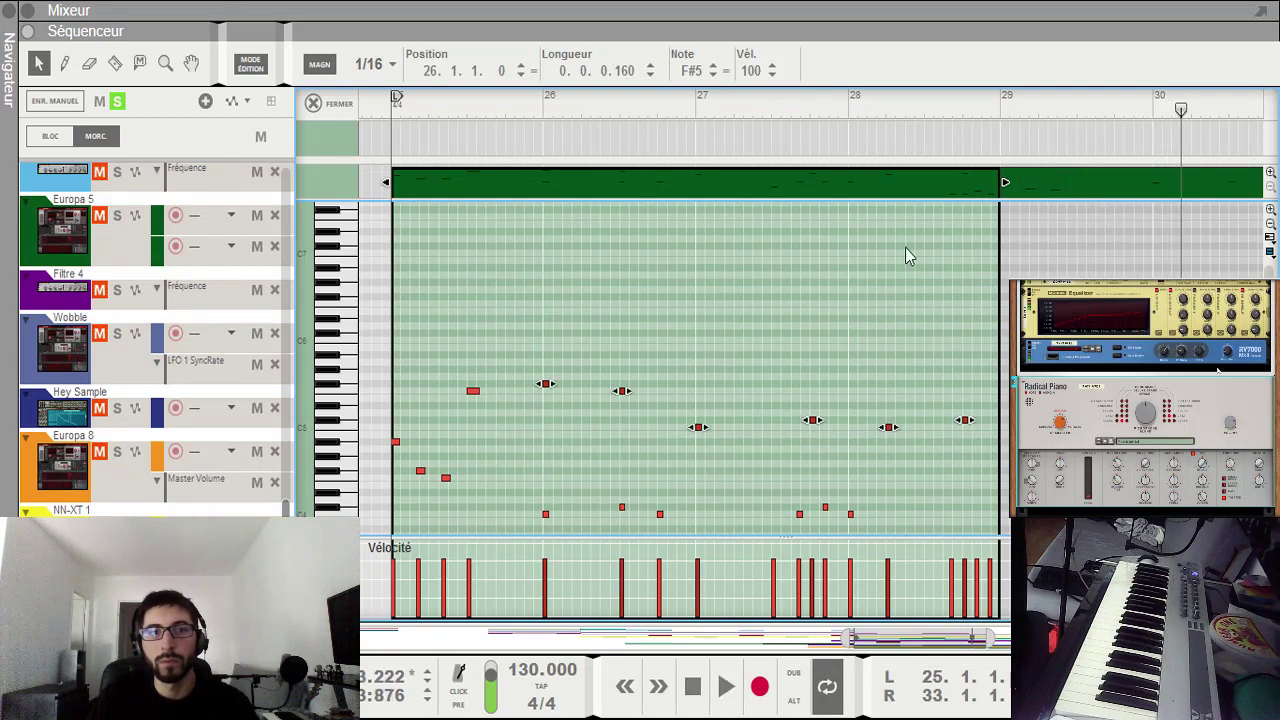
pyautogui.click(972, 109)
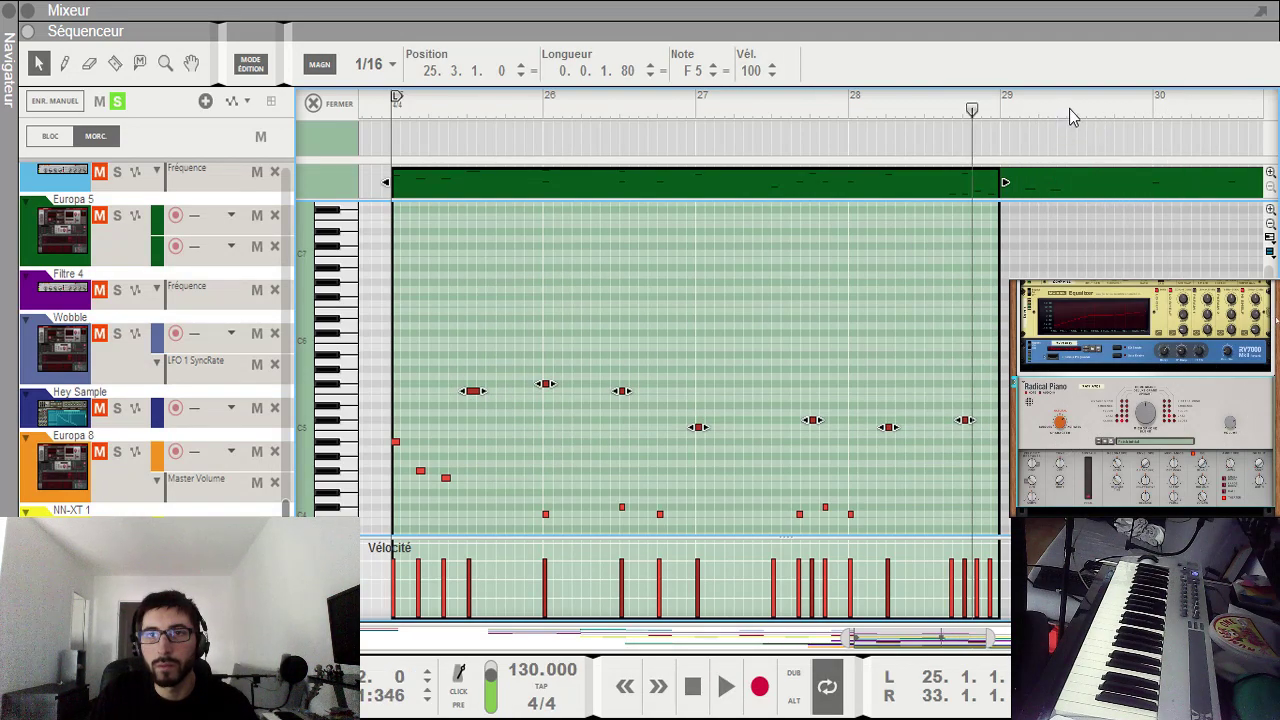
pyautogui.hotkey('ctrl', 'v')
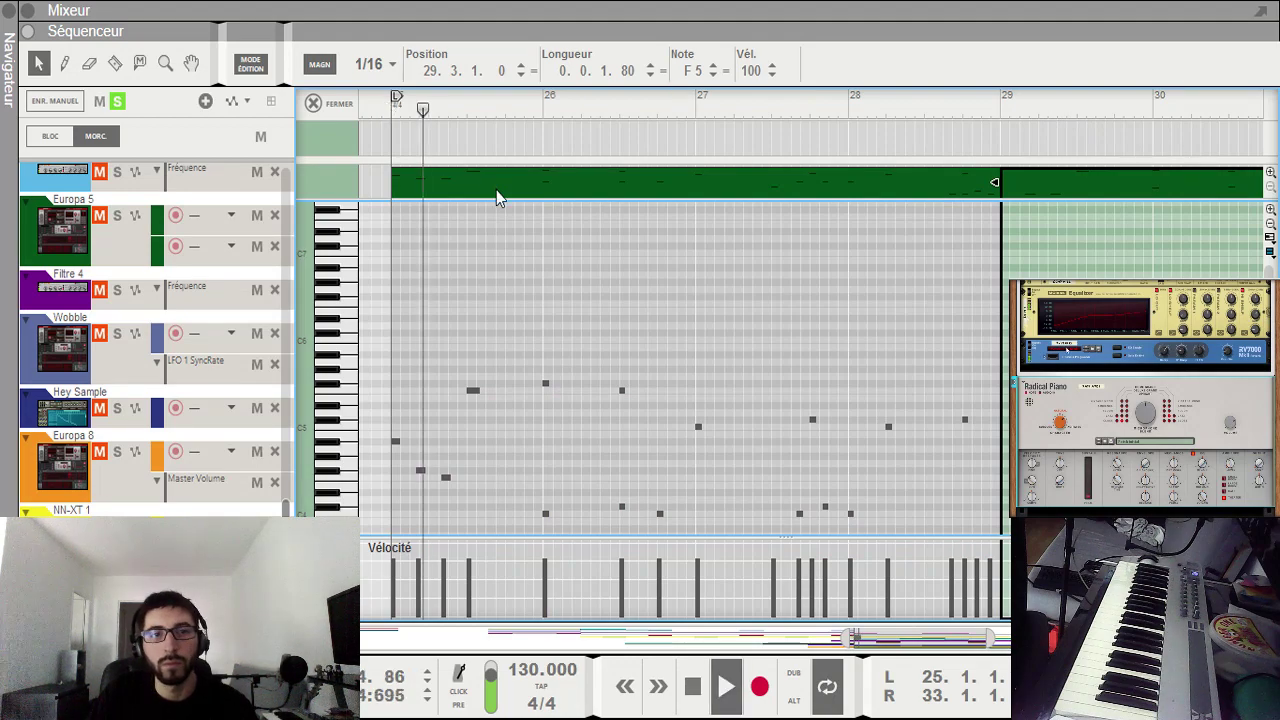
pyautogui.press('Escape')
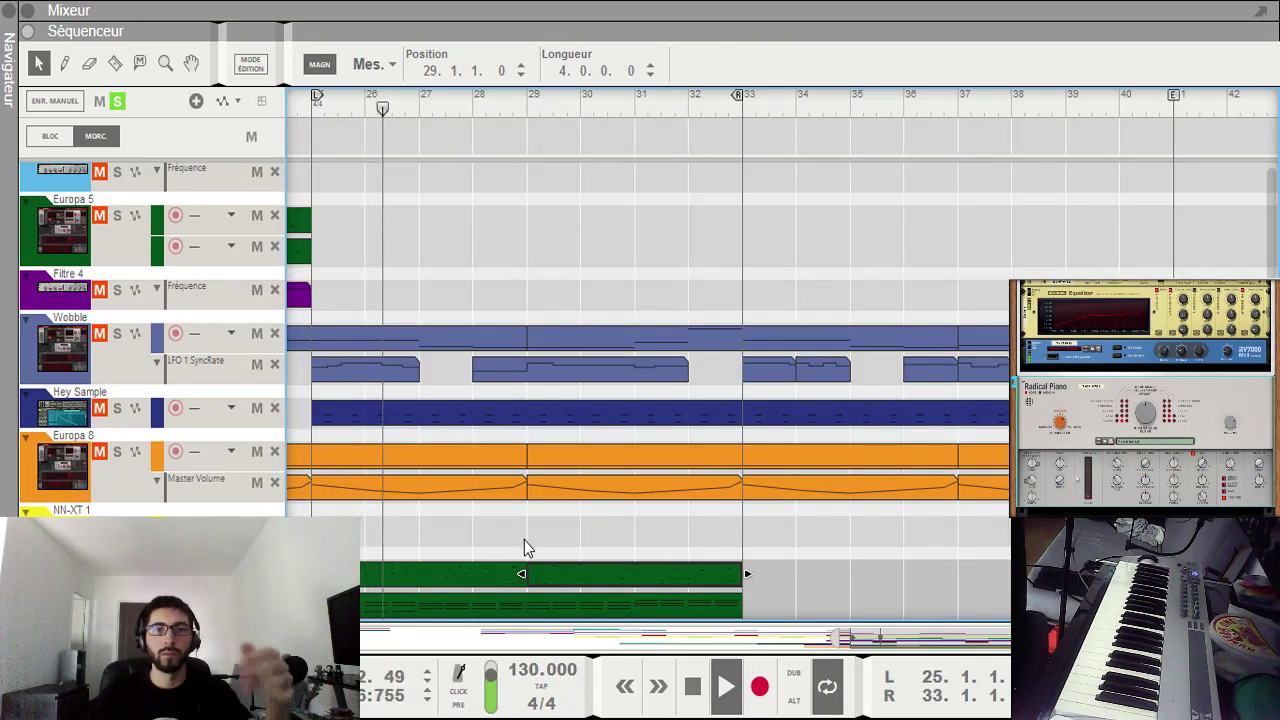
# Step: In the first clip, move the last three upper notes one beat earlier, with the first C#5 at 27.3.1, and play from there
pyautogui.doubleClick(474, 570)
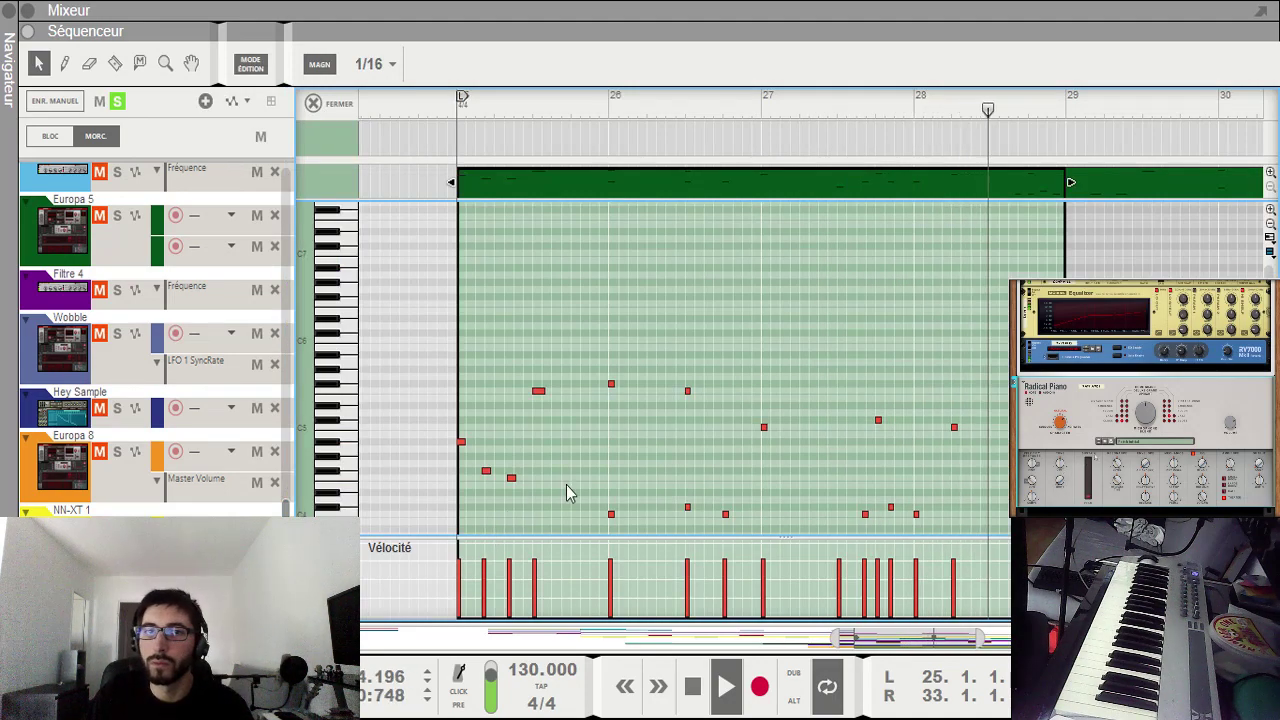
pyautogui.moveTo(820, 337); pyautogui.dragTo(1030, 460)
pyautogui.press('space')
pyautogui.moveTo(880, 421); pyautogui.dragTo(842, 427)
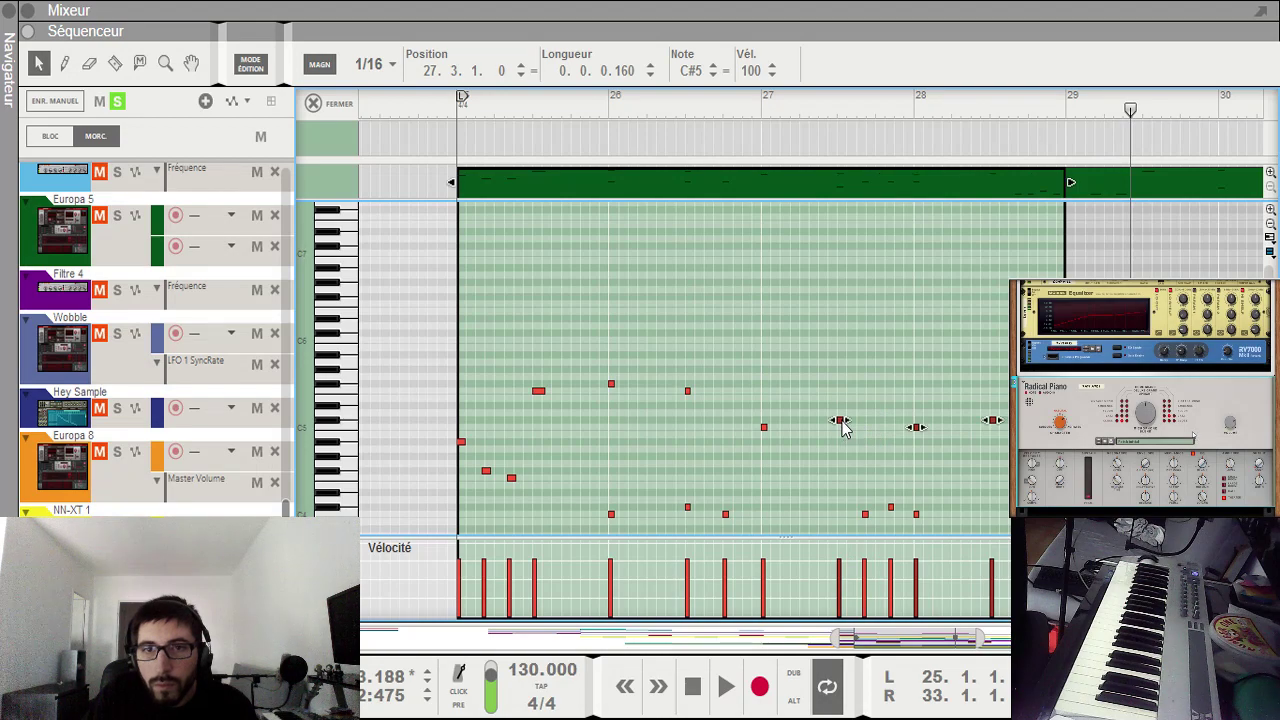
pyautogui.click(752, 108)
pyautogui.press('space')
# Step: In the second clip, move the last three upper notes to start at 31.3.1, and leave the clip
pyautogui.moveTo(914, 634); pyautogui.dragTo(988, 631)
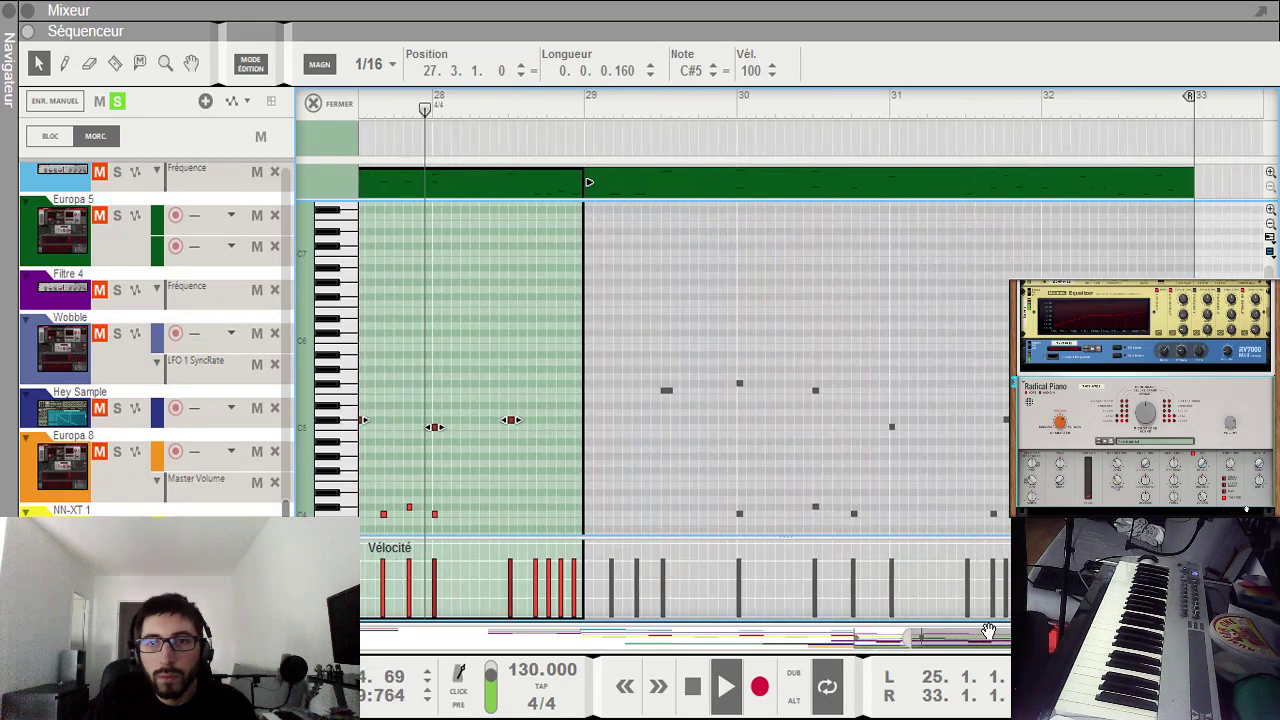
pyautogui.doubleClick(823, 428)
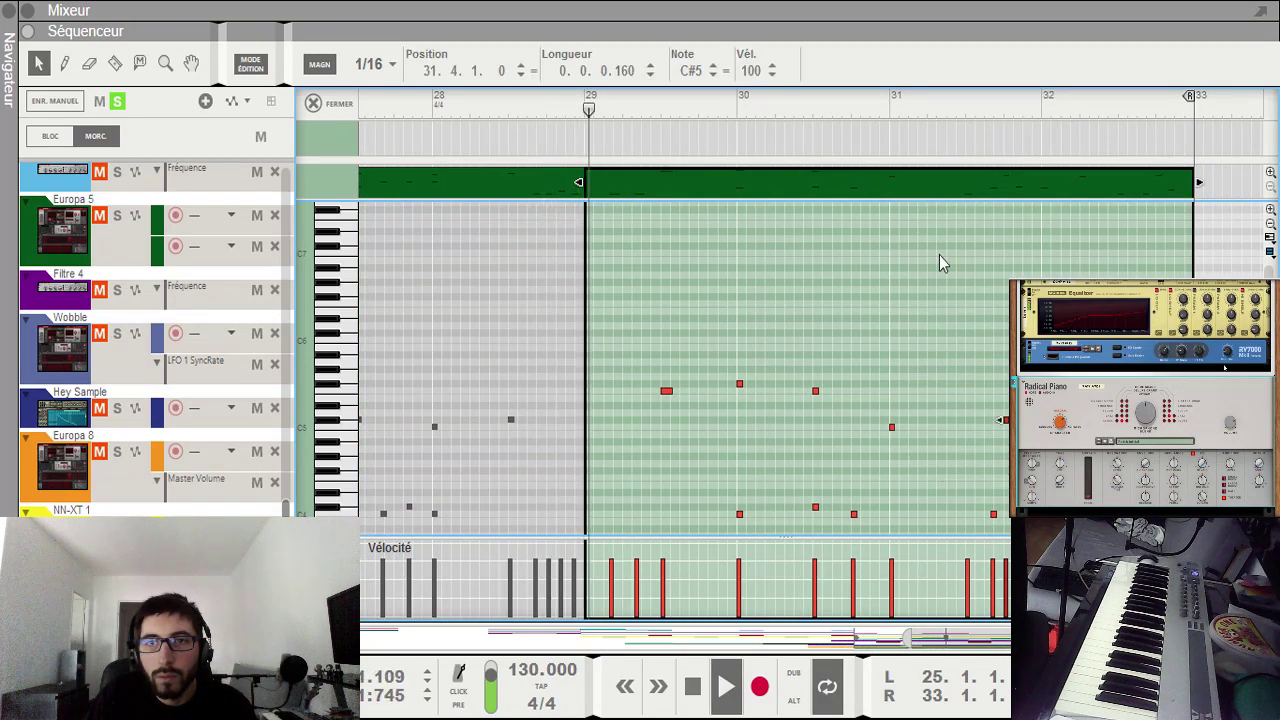
pyautogui.doubleClick(449, 72)
pyautogui.write('1')
pyautogui.press('Return')
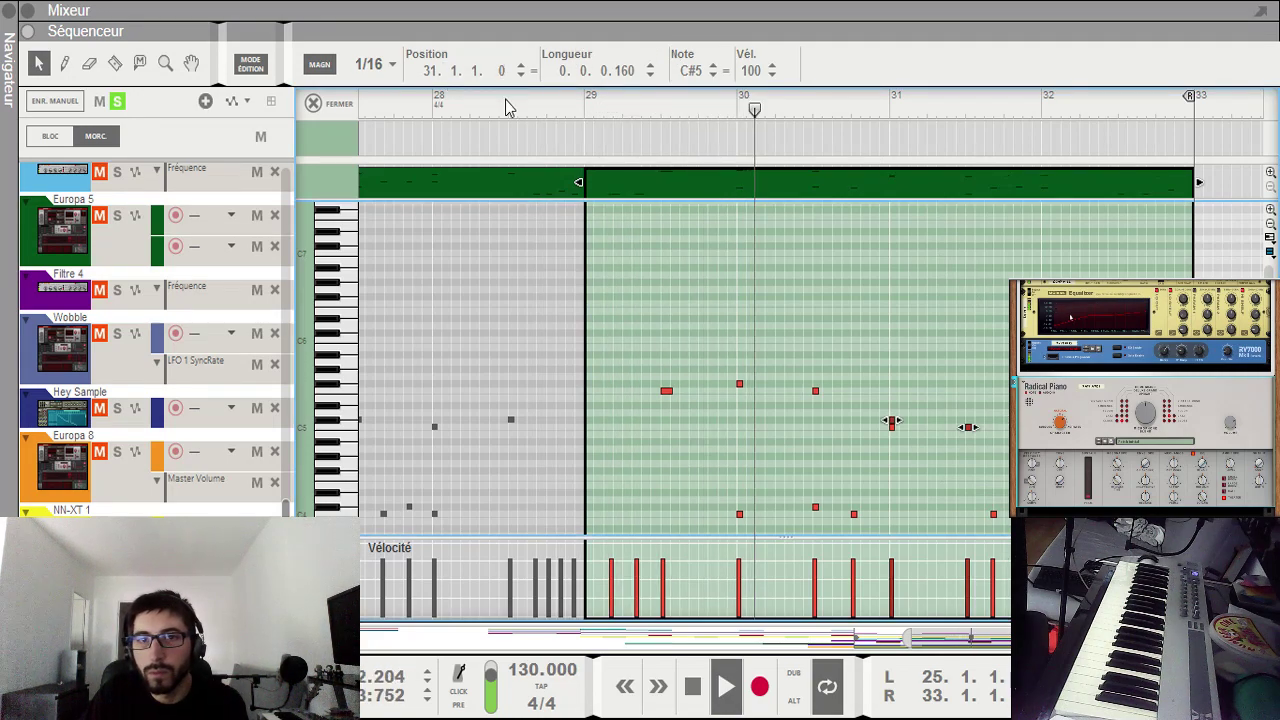
pyautogui.doubleClick(451, 71)
pyautogui.write('3')
pyautogui.press('Return')
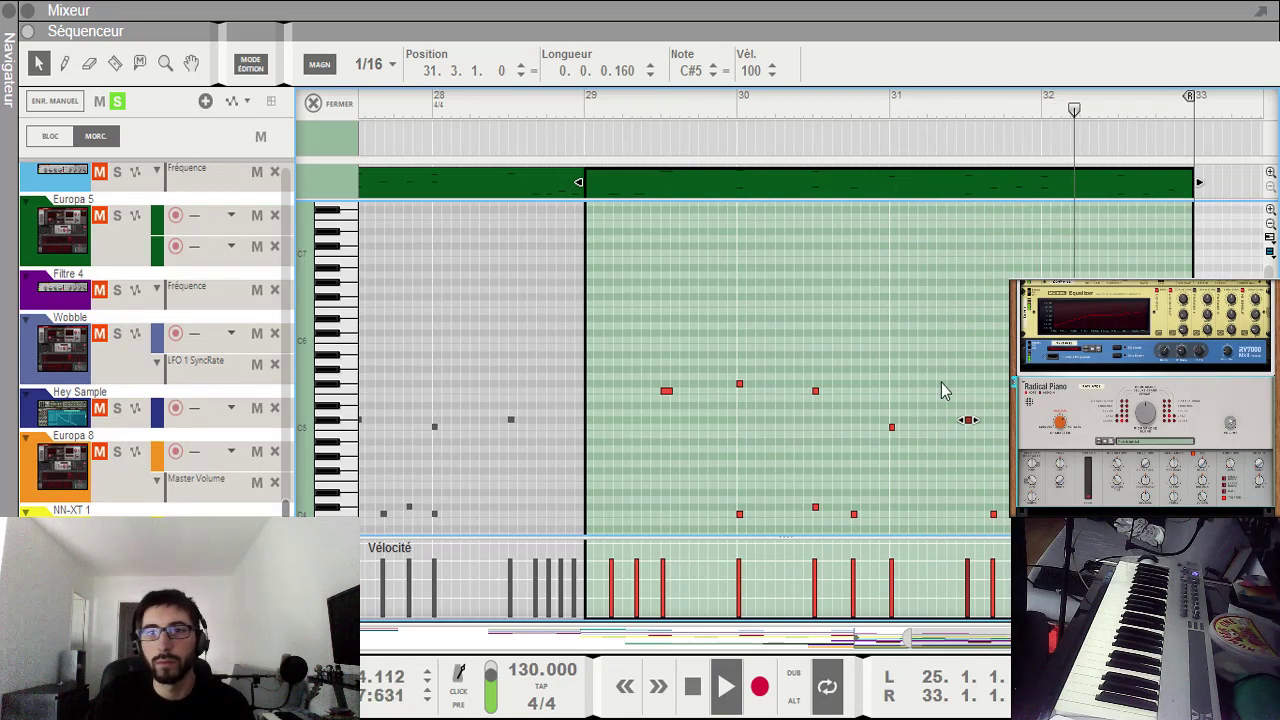
pyautogui.press('Escape')
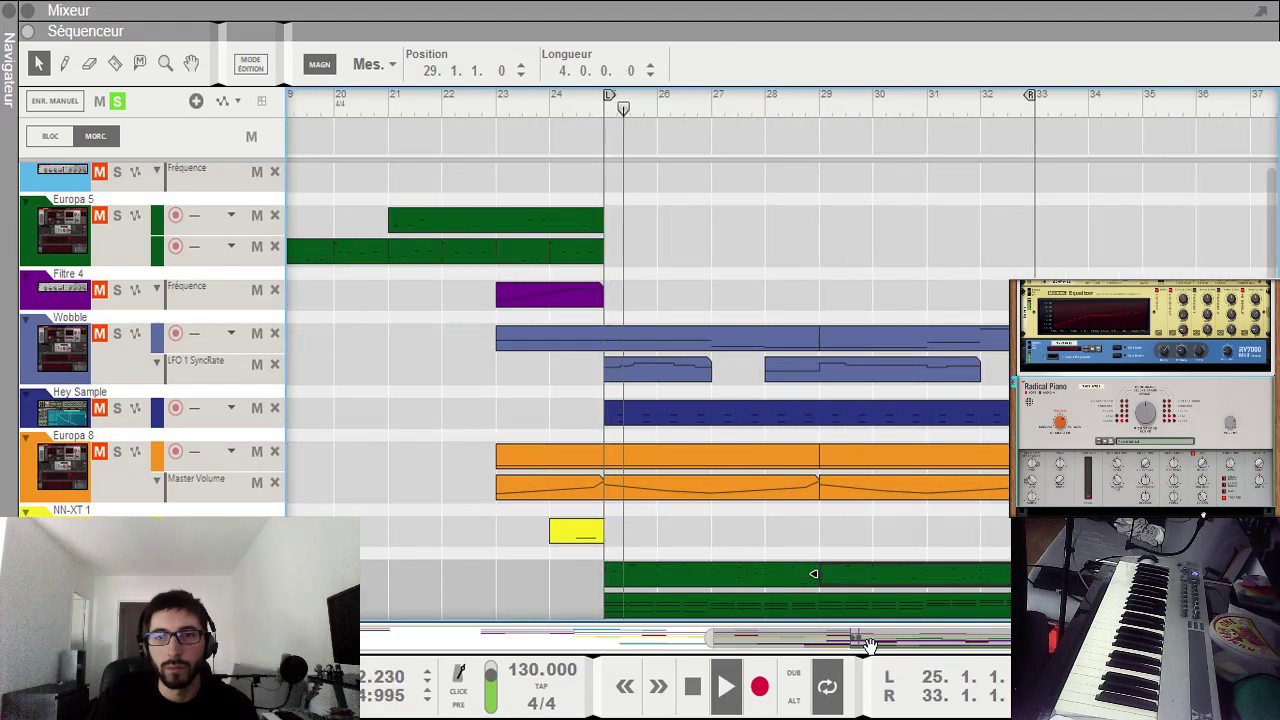
# Step: In the first melody clip, draw C#5 at 25.4.1, C5 at 25.4.3 and C#5 at 26.4.2
pyautogui.doubleClick(726, 573)
pyautogui.moveTo(846, 634); pyautogui.dragTo(876, 635)
pyautogui.press('w')
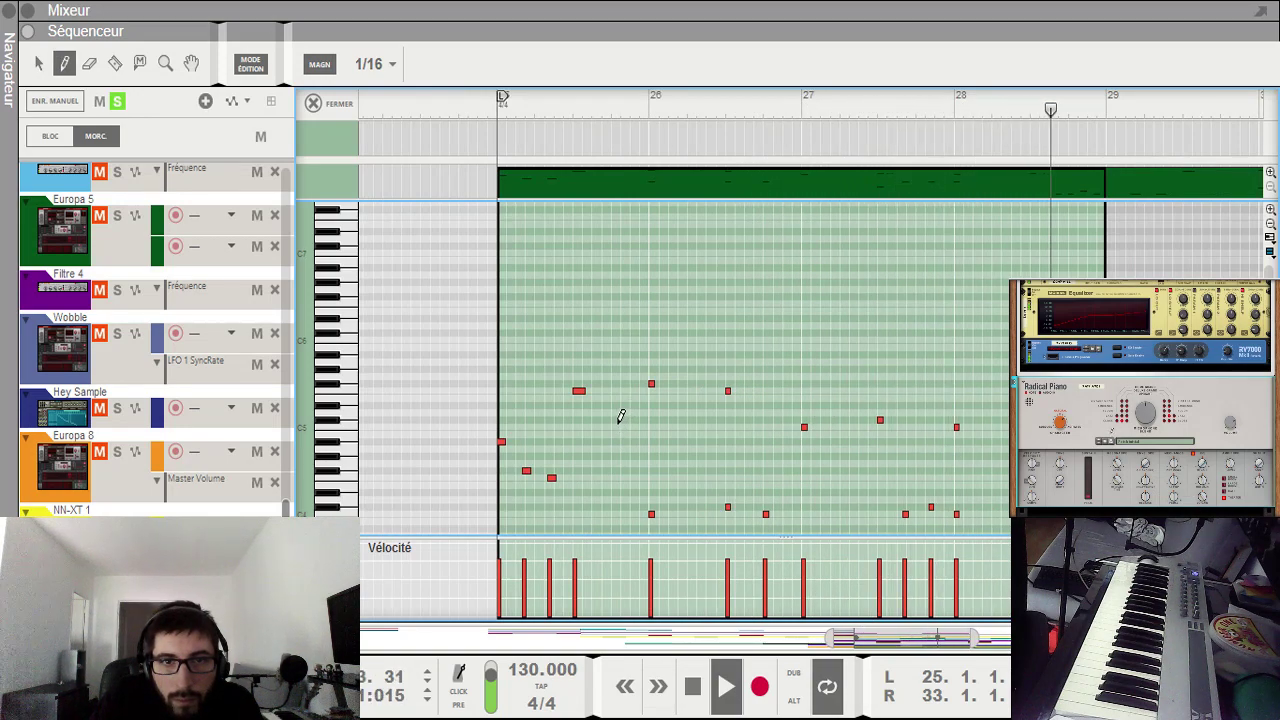
pyautogui.click(615, 418)
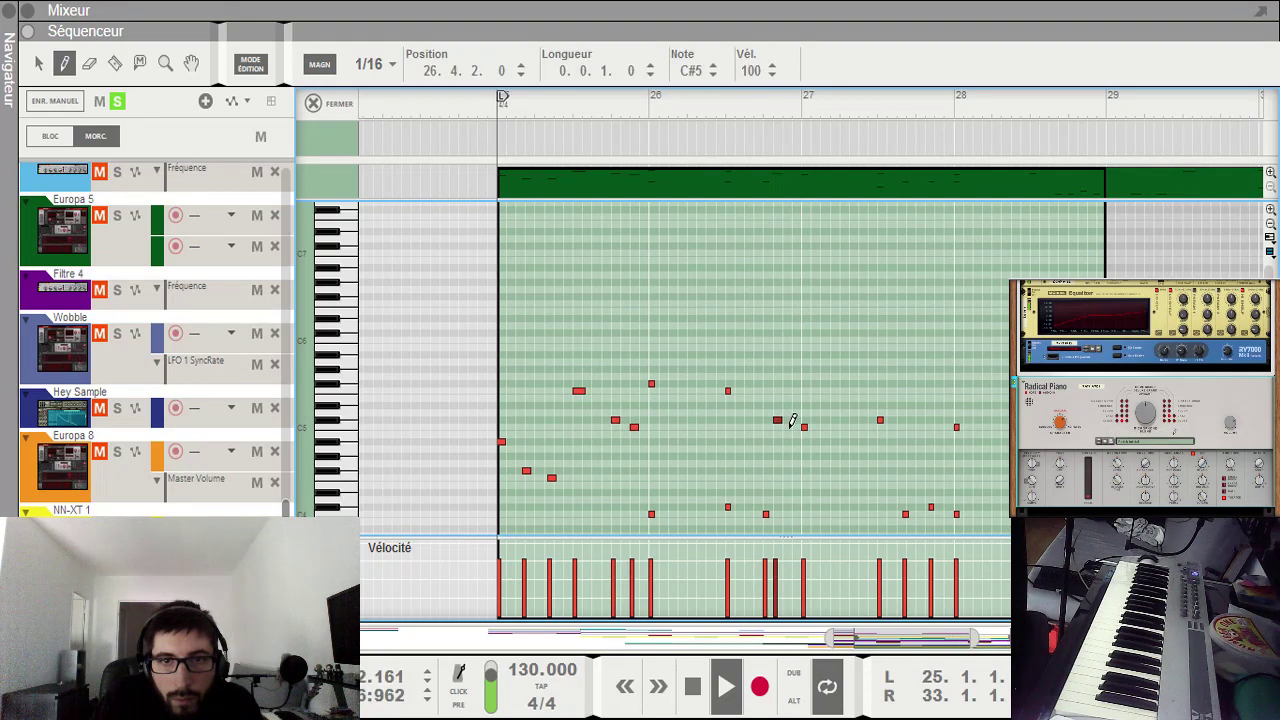
pyautogui.click(790, 427)
pyautogui.press('space')
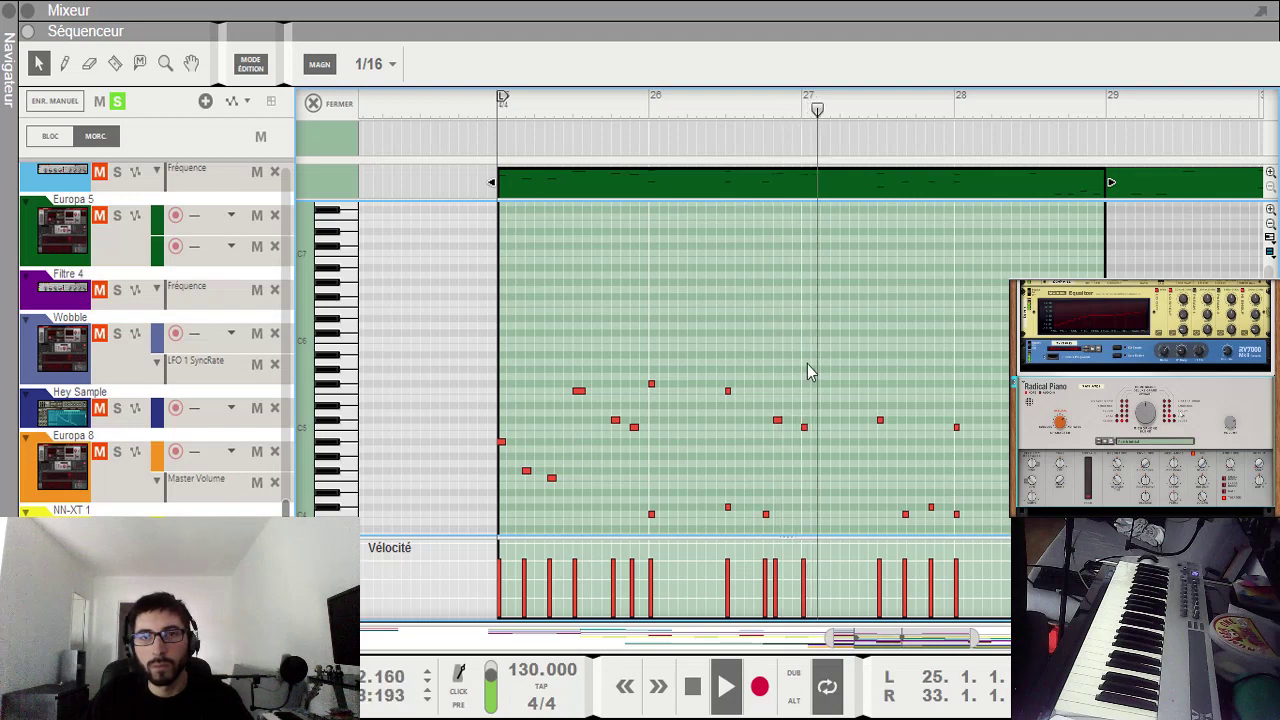
# Step: Move the bar 26 C#5 to 26.4.1, try the bar 25 pair at 25.4.2, return it to 25.4.1 and play from bar 25
pyautogui.moveTo(657, 437); pyautogui.dragTo(624, 422)
pyautogui.press('space')
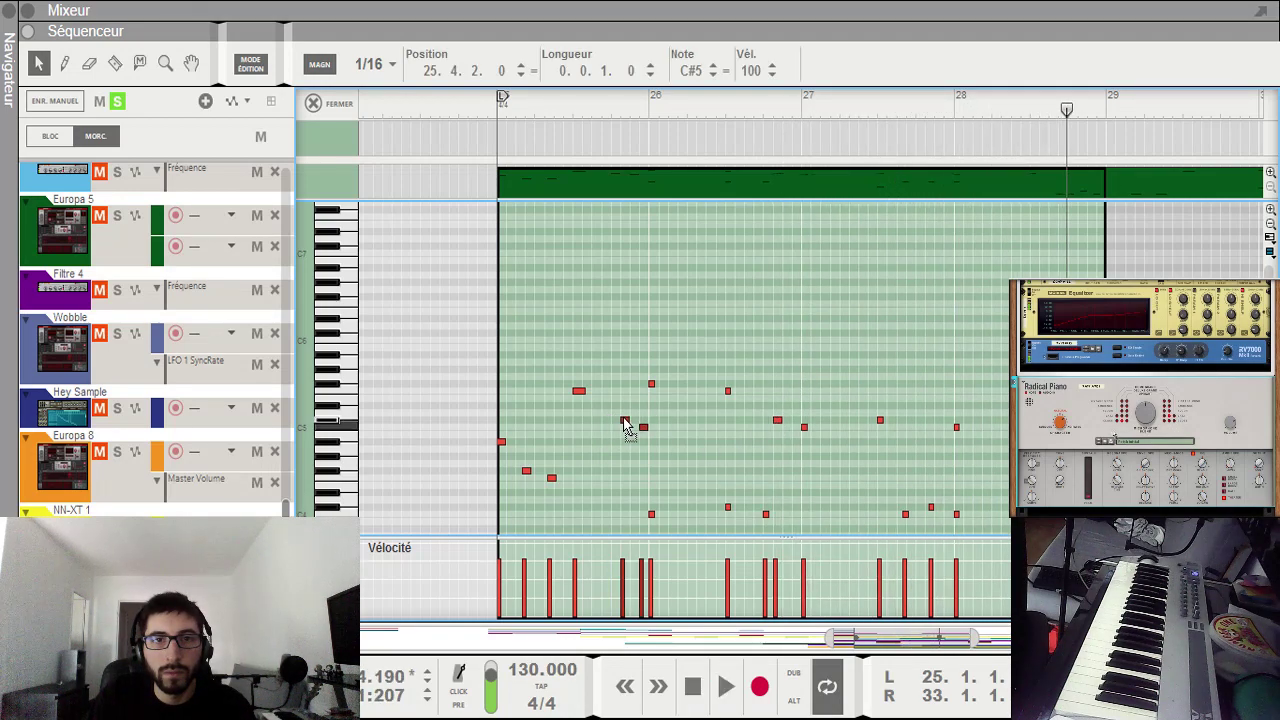
pyautogui.moveTo(775, 422)
pyautogui.mouseDown()
pyautogui.moveTo(789, 424)
pyautogui.moveTo(765, 420)
pyautogui.mouseUp()
pyautogui.moveTo(673, 412); pyautogui.dragTo(622, 426)
pyautogui.click(497, 116)
pyautogui.press('space')
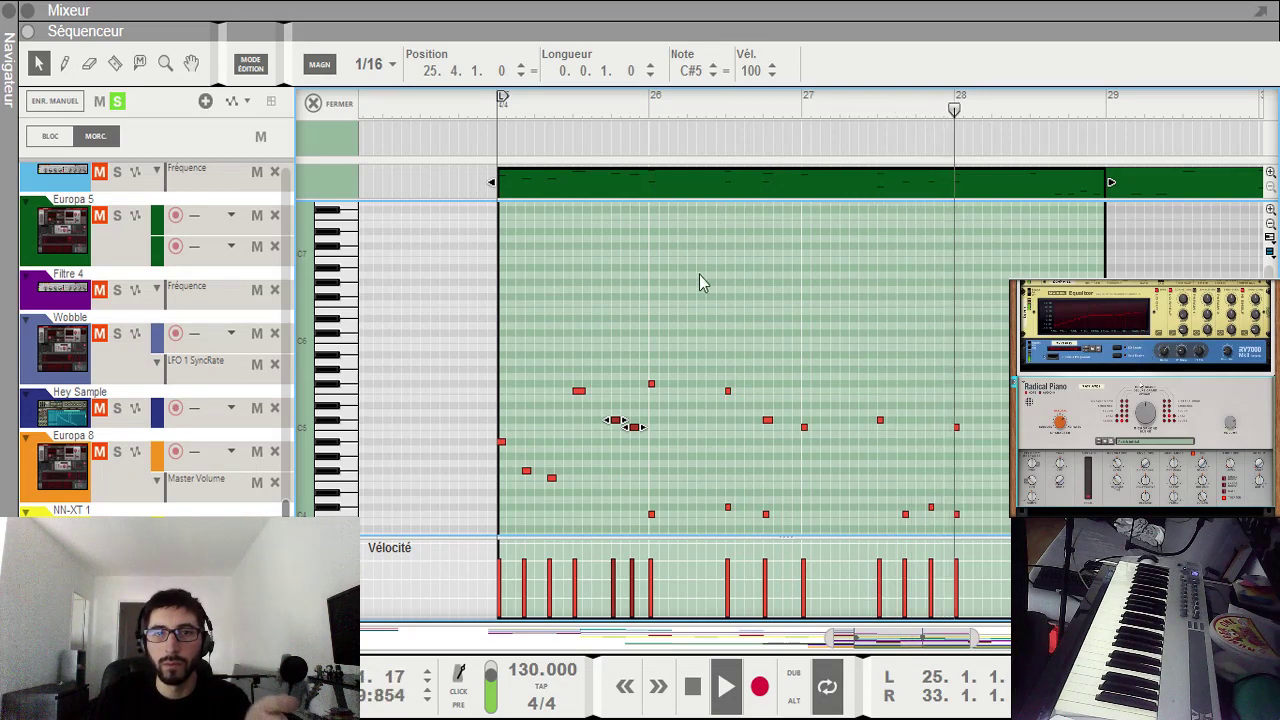
# Step: Copy the C#5 and C5 pair from 25.4.1 to 27.4.1 and the C#5 at 26.4.1 to 28.4.1
pyautogui.press('space')
pyautogui.moveTo(650, 404); pyautogui.dragTo(603, 440)
pyautogui.hotkey('ctrl', 'c')
pyautogui.click(916, 106)
pyautogui.hotkey('ctrl', 'v')
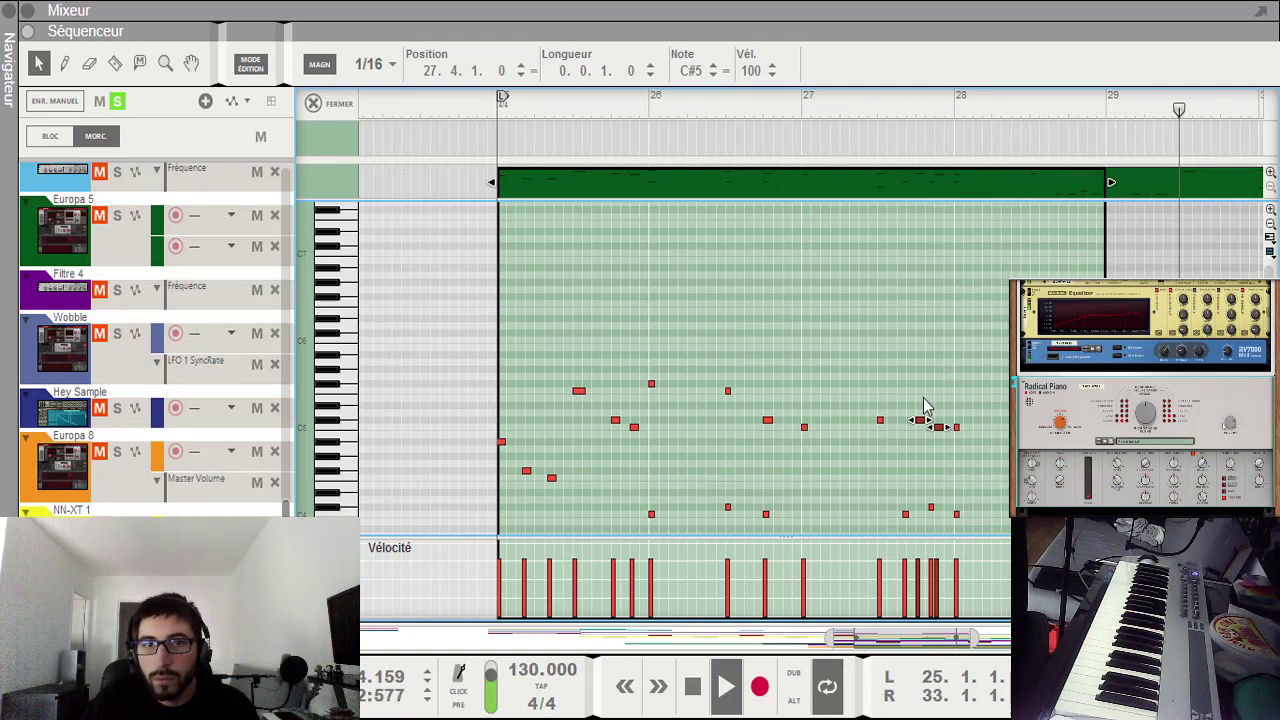
pyautogui.click(774, 421)
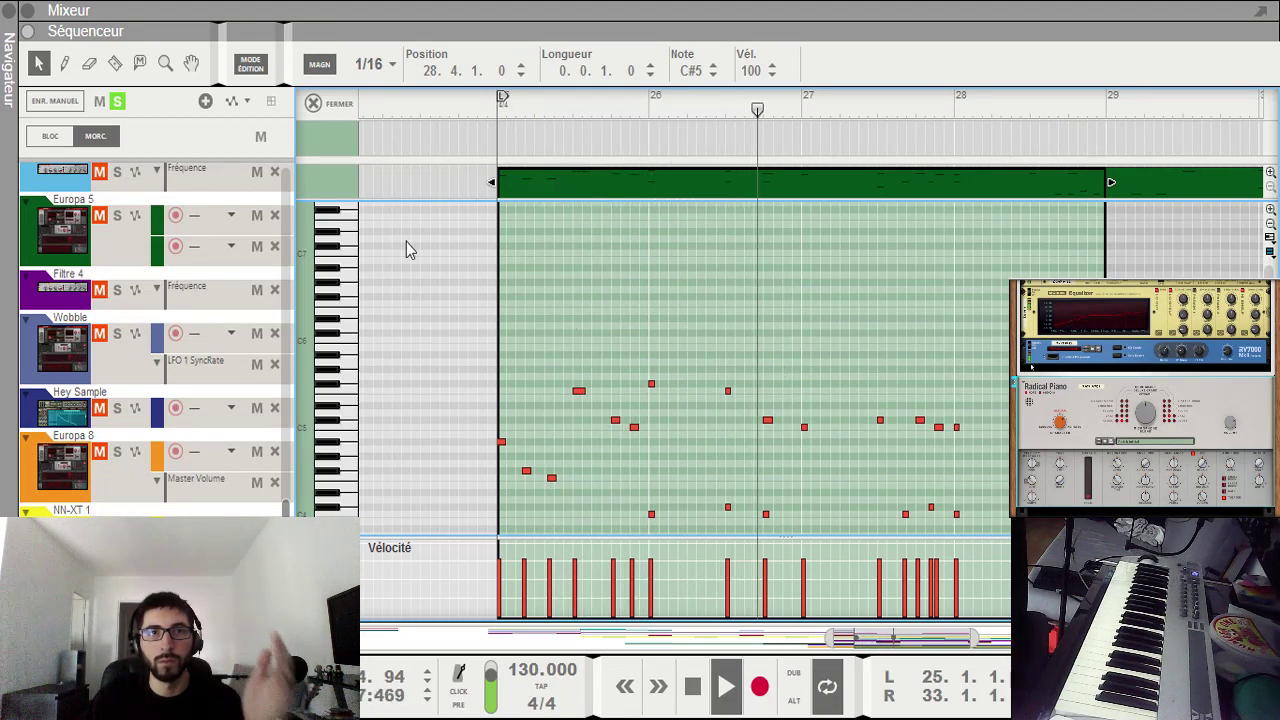
# Step: Set the grid to 1/8T, move the bar 25 C#5 and C5 pair to 25.3.3.160 and play from there
pyautogui.click(409, 192)
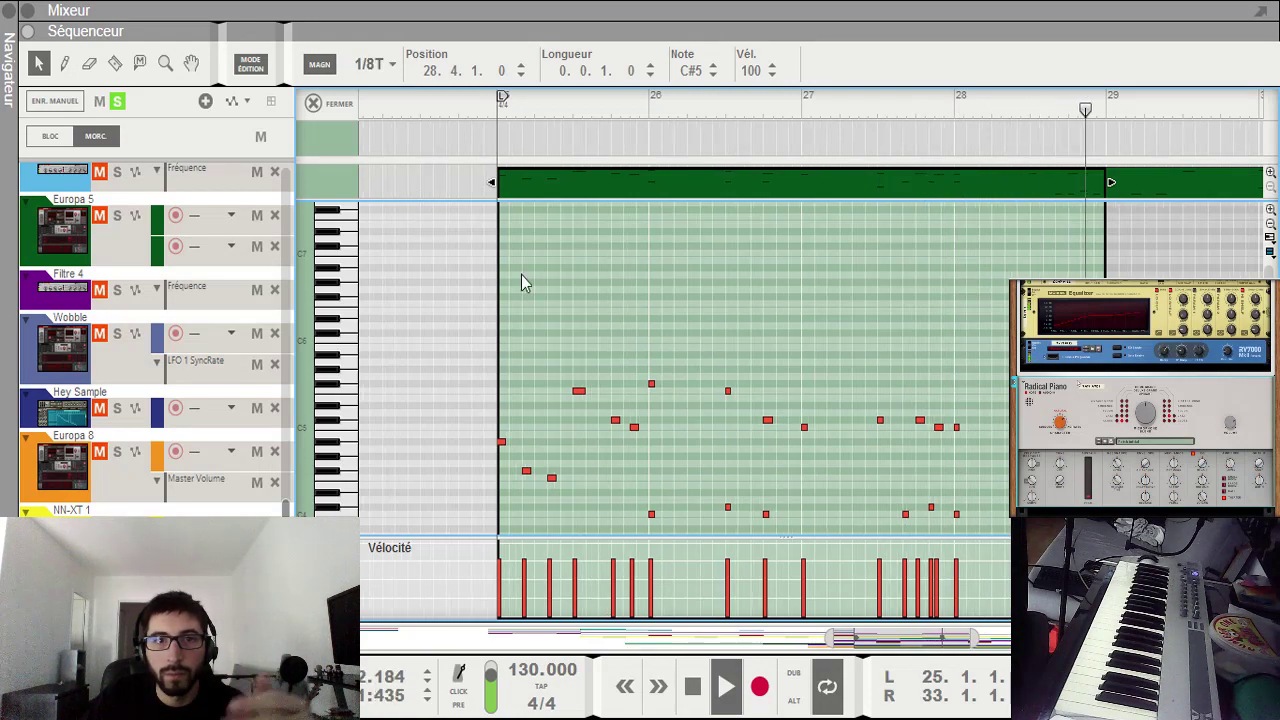
pyautogui.moveTo(594, 401)
pyautogui.mouseDown()
pyautogui.moveTo(643, 443)
pyautogui.moveTo(605, 422)
pyautogui.mouseUp()
pyautogui.press('space')
pyautogui.click(570, 120)
pyautogui.press('space')
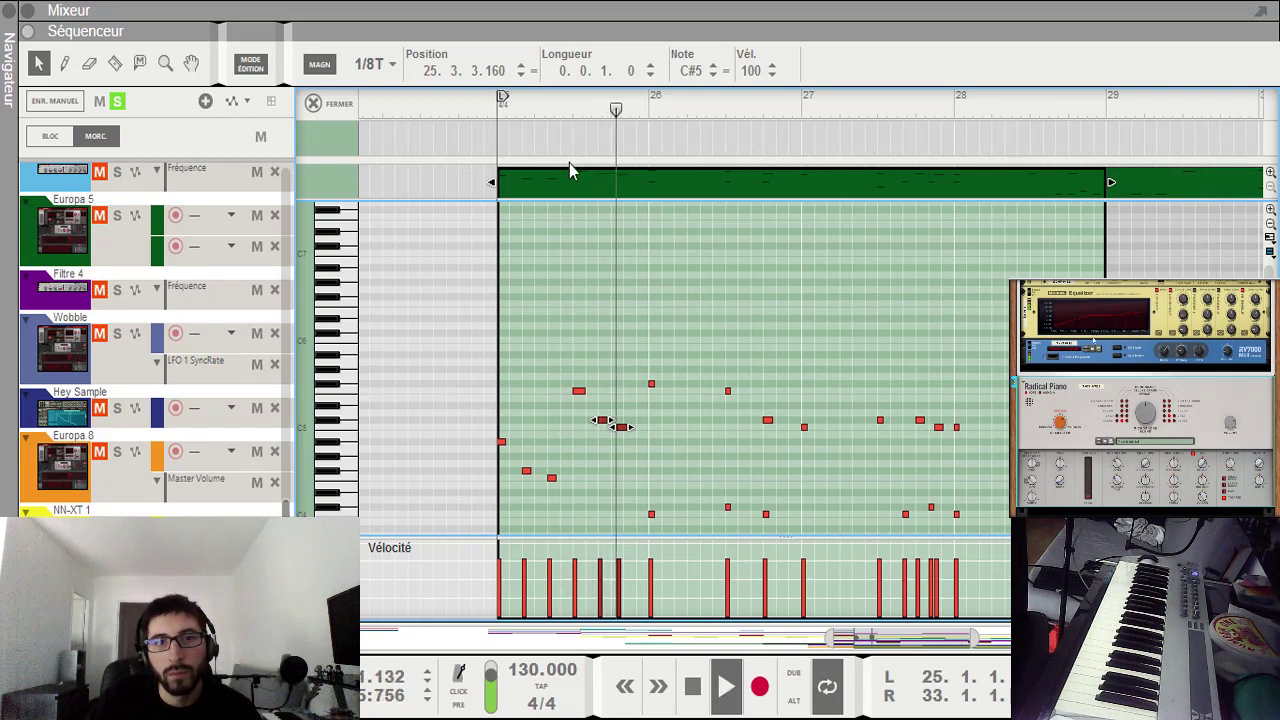
# Step: Replace the C5 of the bar 25 pair with one at 25.4.2.80, length 0.0.1.80, and play the passage
pyautogui.click(632, 432)
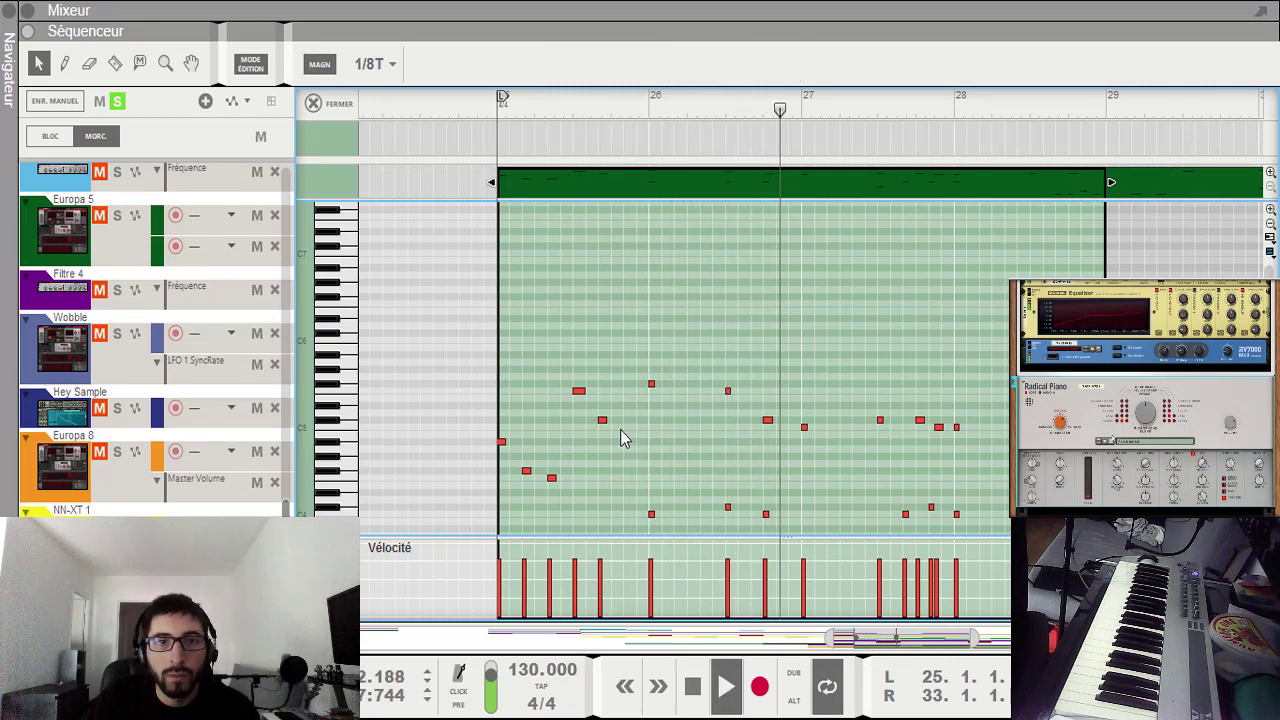
pyautogui.moveTo(622, 428); pyautogui.dragTo(629, 428)
pyautogui.press('space')
pyautogui.click(563, 115)
pyautogui.press('space')
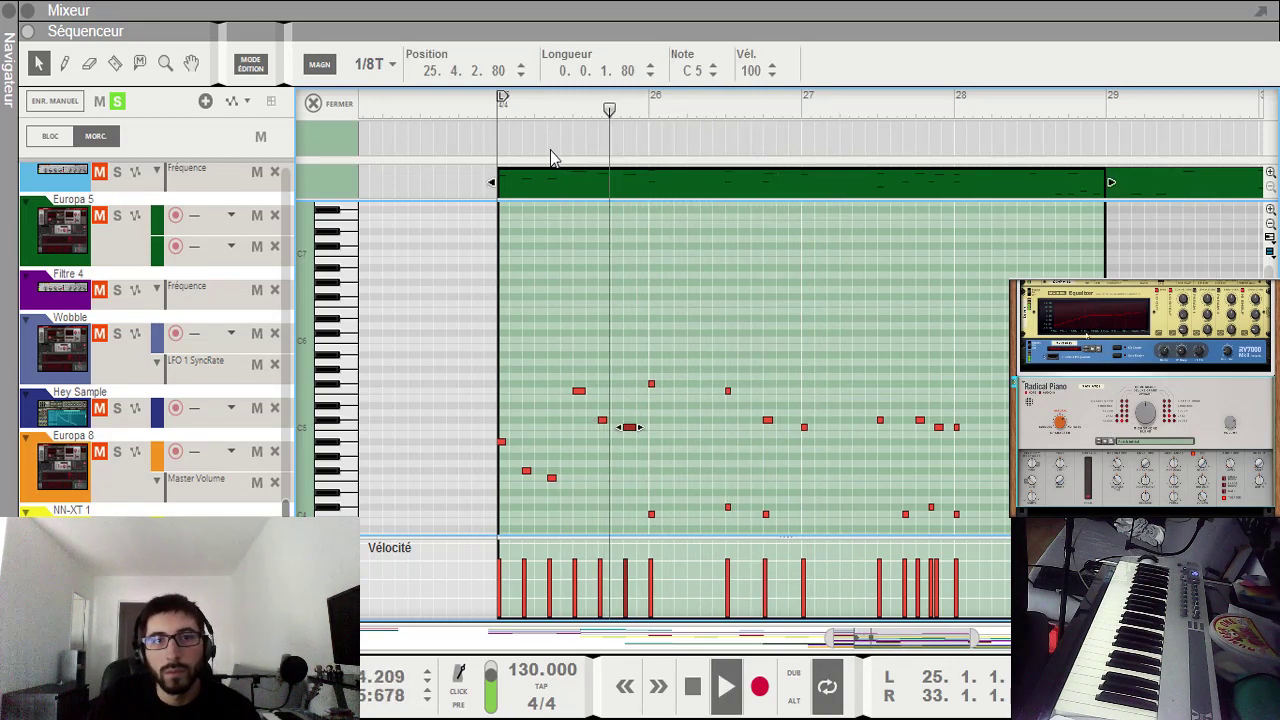
# Step: In bar 27, move the second C#5 to 27.3.3.160, replace the following C5 with one at 27.4.2.80 and play
pyautogui.press('space')
pyautogui.moveTo(918, 421); pyautogui.dragTo(905, 421)
pyautogui.doubleClick(938, 427)
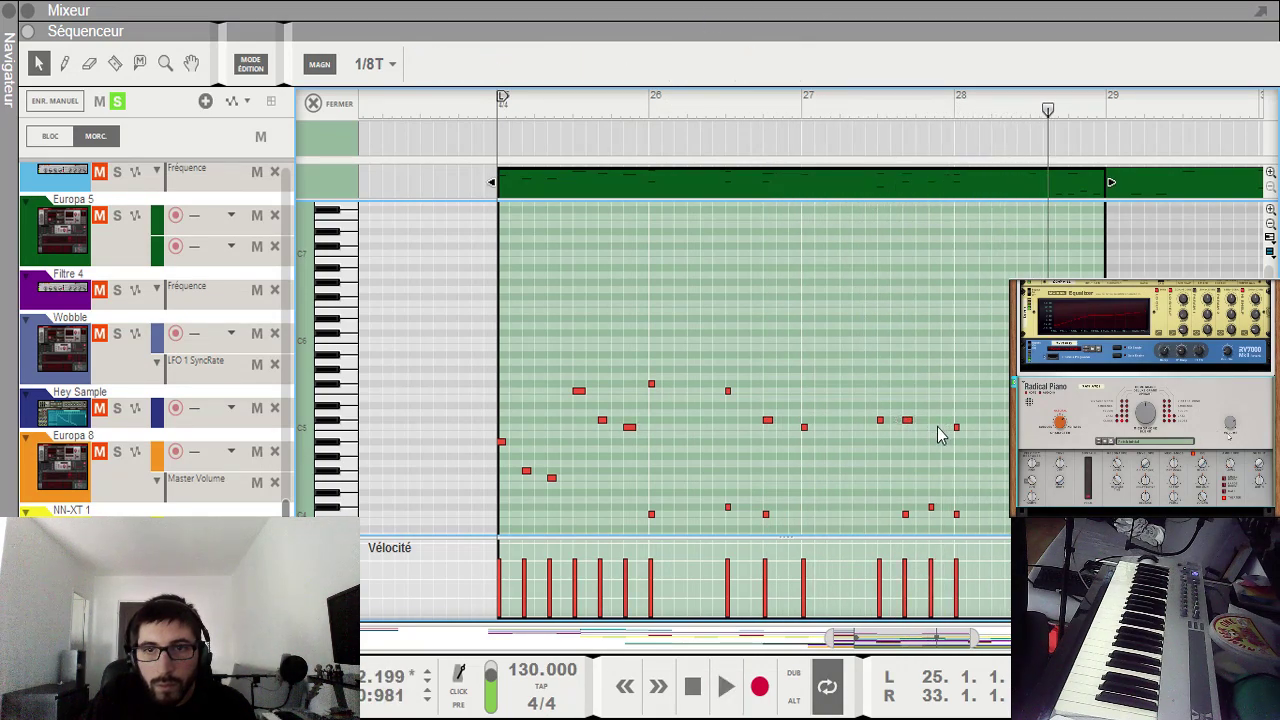
pyautogui.doubleClick(933, 427)
pyautogui.click(853, 106)
pyautogui.press('space')
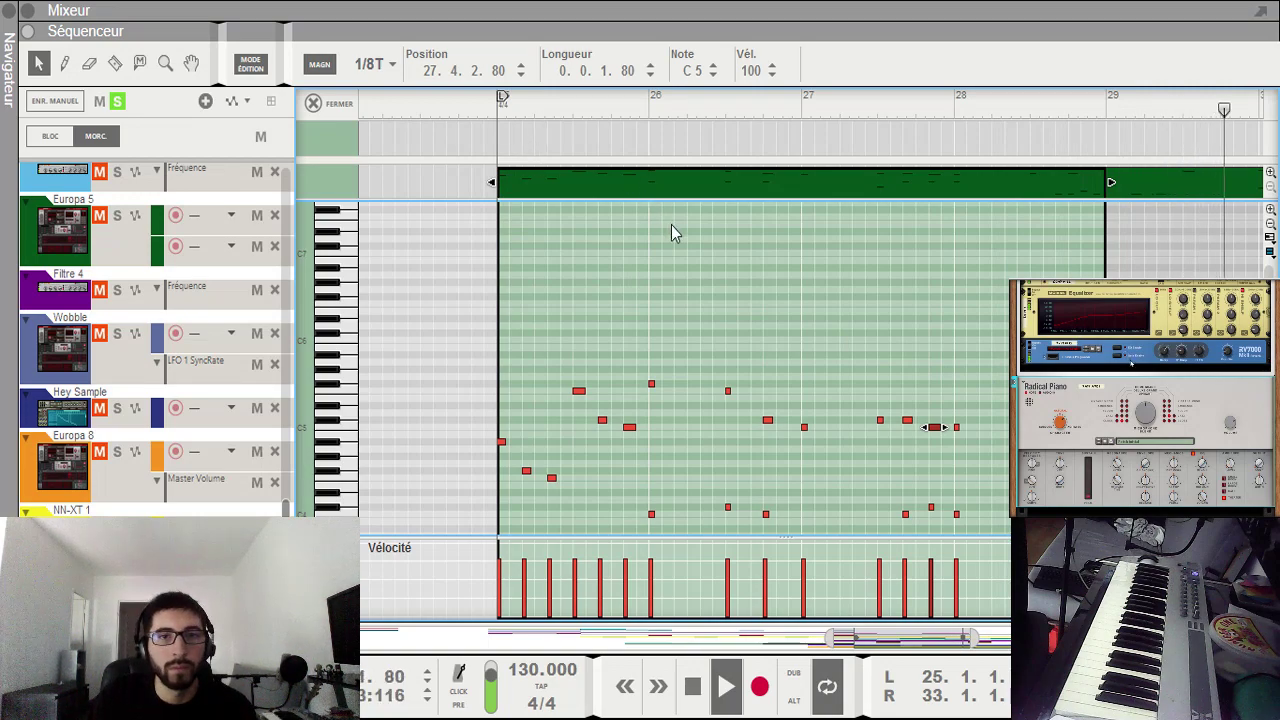
# Step: Open the second melody clip and add C5 at 29.3.3.160, C#5 at 29.4.2.80 and C5 at 30.4.1, each 0.0.1.80 long
pyautogui.hotkey('ctrl', 'e')
pyautogui.doubleClick(605, 575)
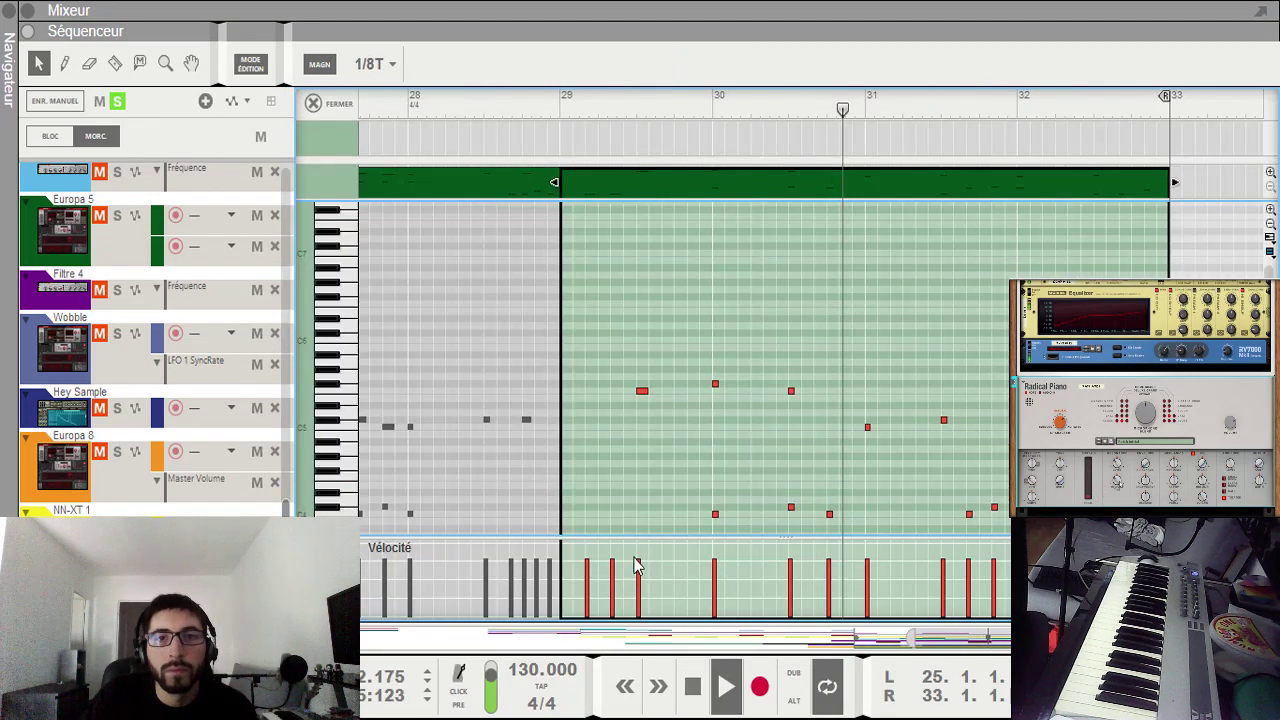
pyautogui.click(667, 427)
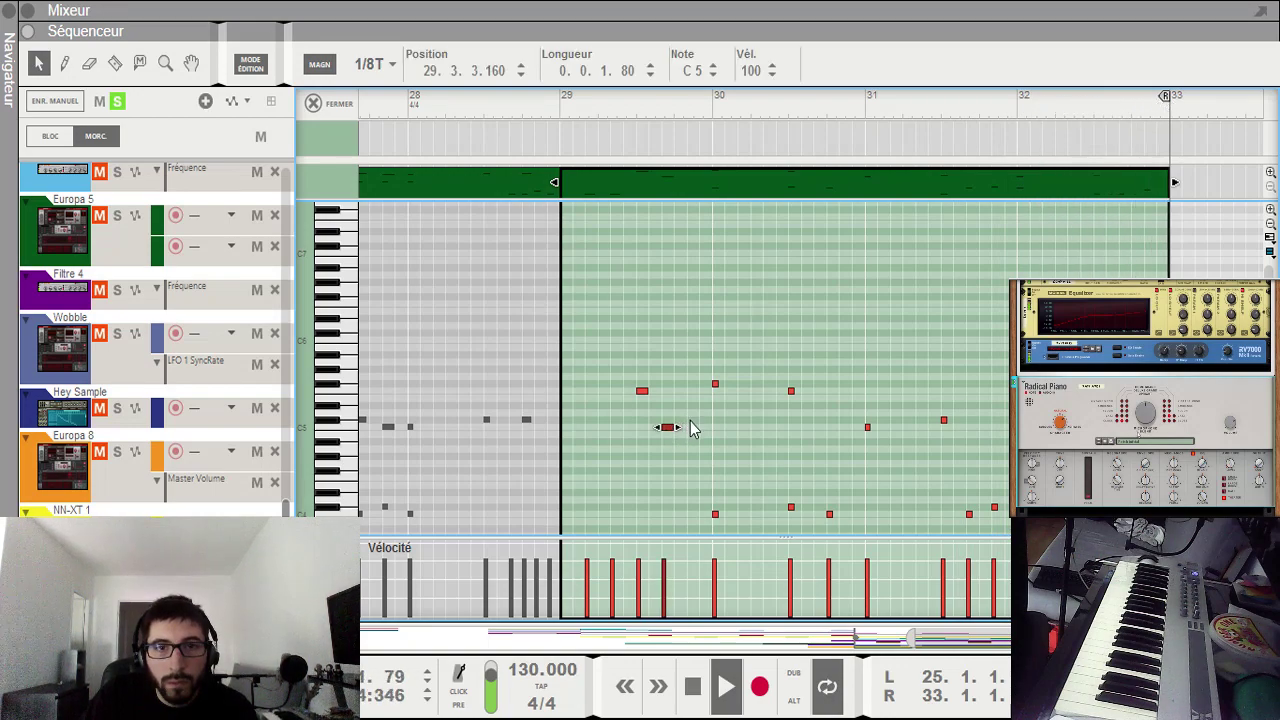
pyautogui.click(835, 428)
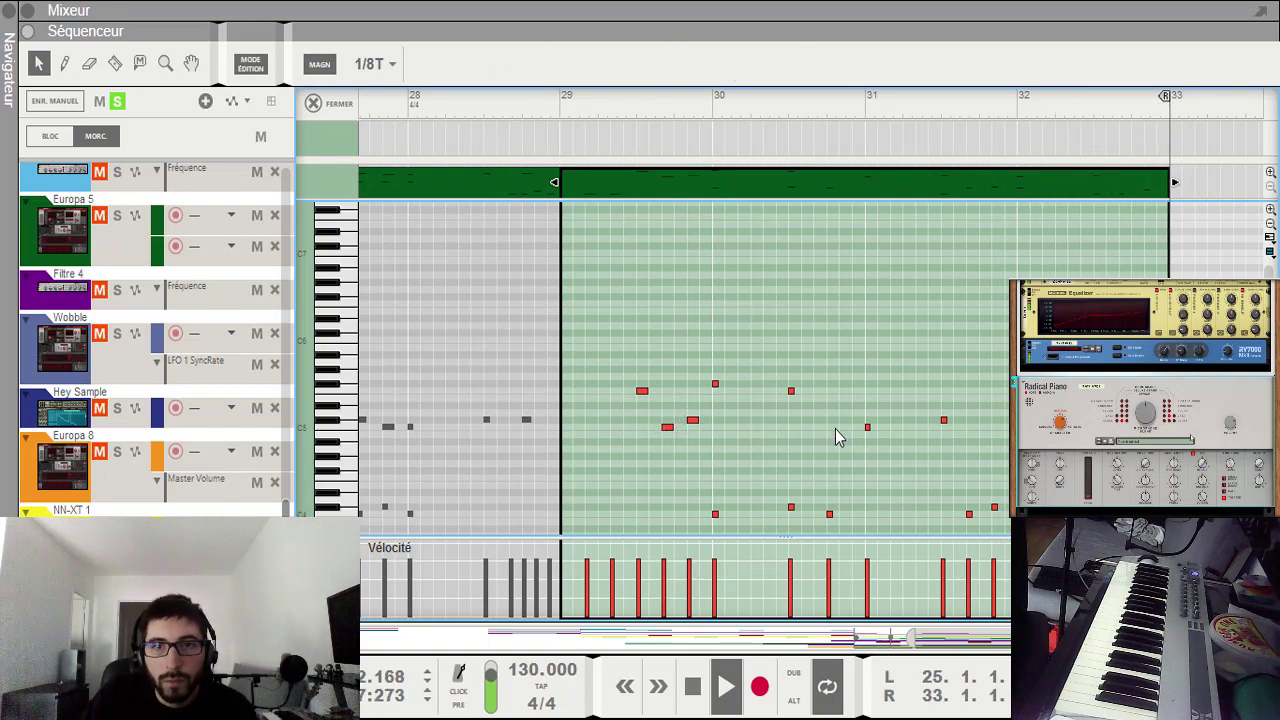
# Step: Continue the upper voice with C5 at 31.3.3.160, C#5 at 31.4.2.80 and C5 at 32.4.1
pyautogui.click(982, 426)
pyautogui.doubleClick(975, 426)
pyautogui.doubleClick(993, 420)
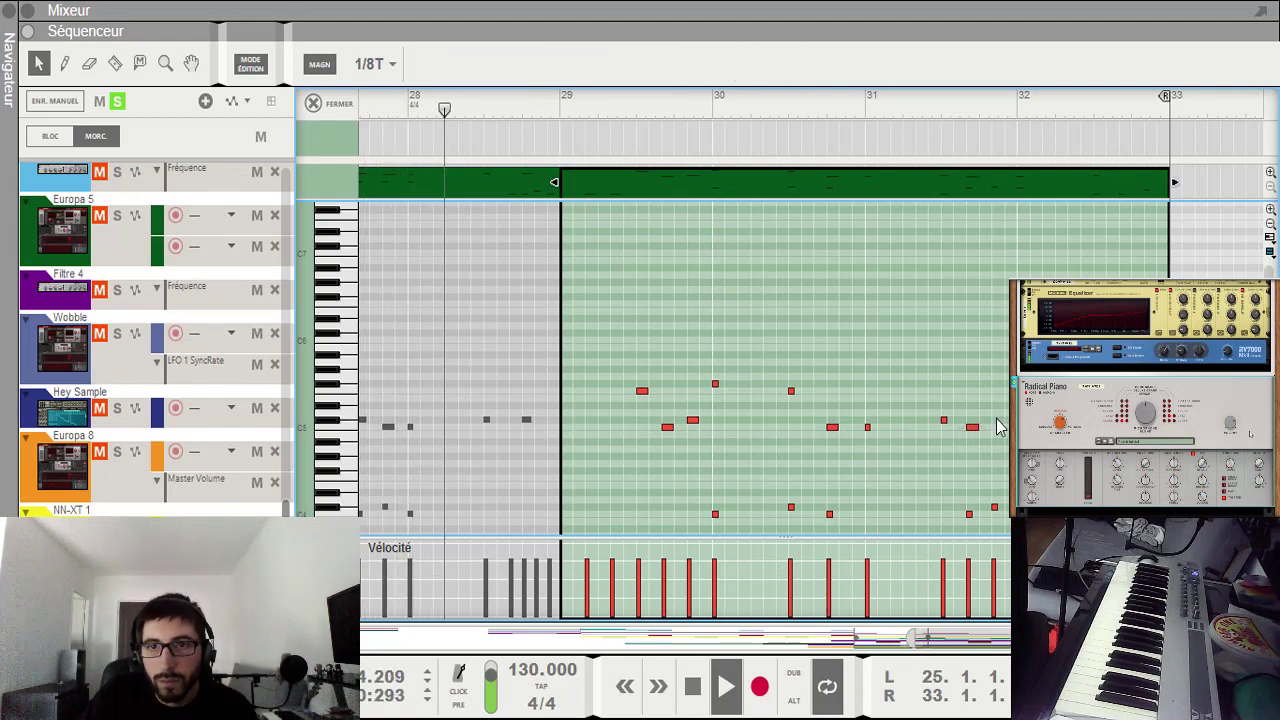
pyautogui.doubleClick(1135, 427)
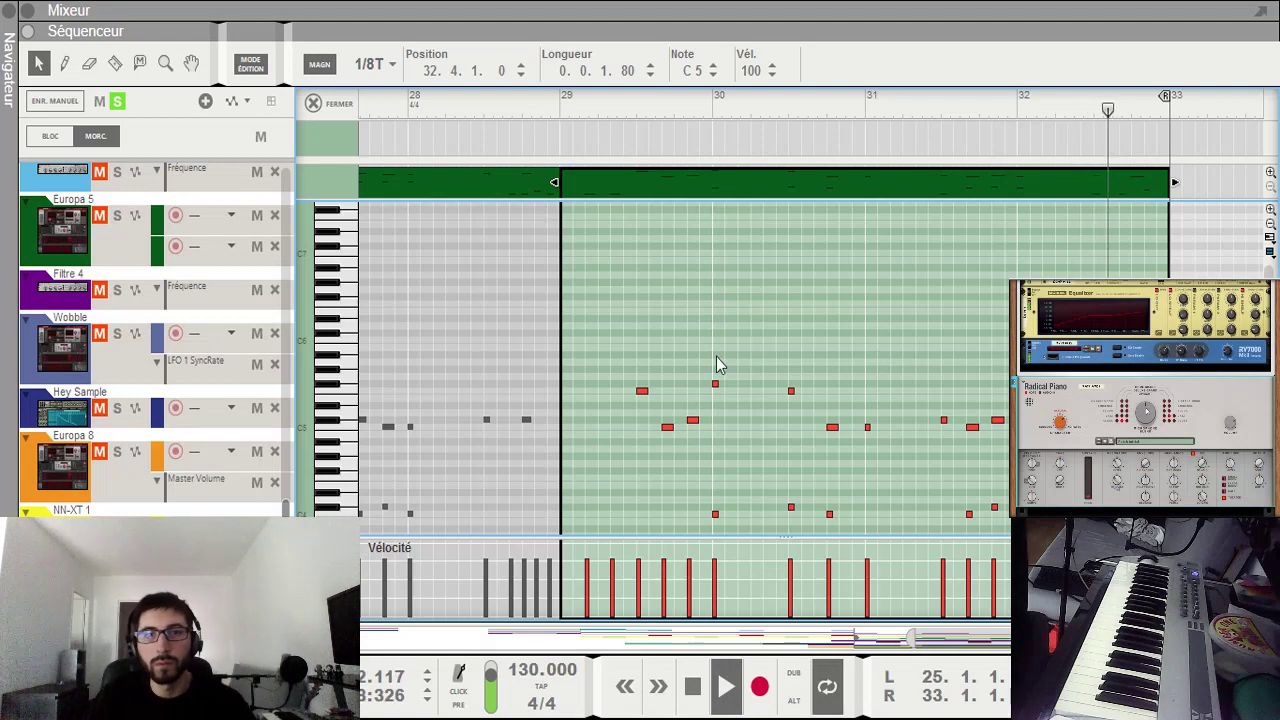
# Step: Add low notes: C3 at 29.4.1, 30.4.2.80, 31.4.1 and 32.4.2.80, and C#3 at 29.4.3.160 and 31.4.3.160
pyautogui.scroll(-3, 665, 445)
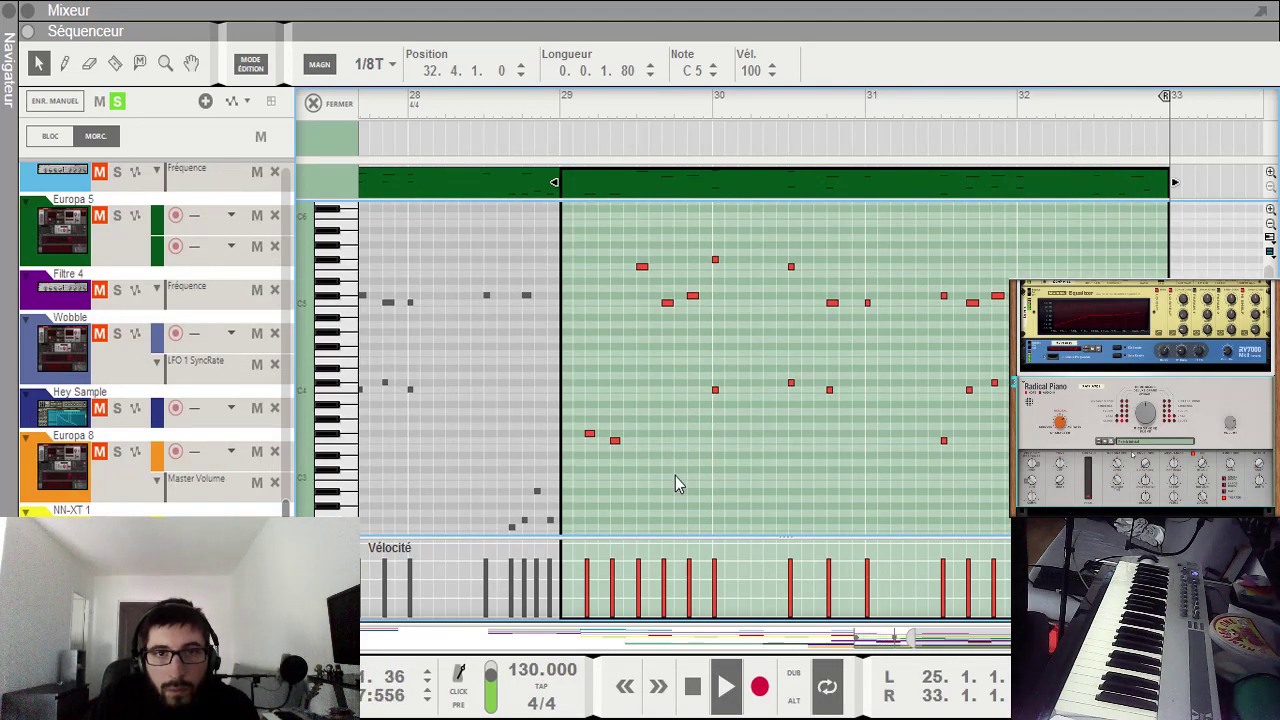
pyautogui.click(676, 478)
pyautogui.click(701, 470)
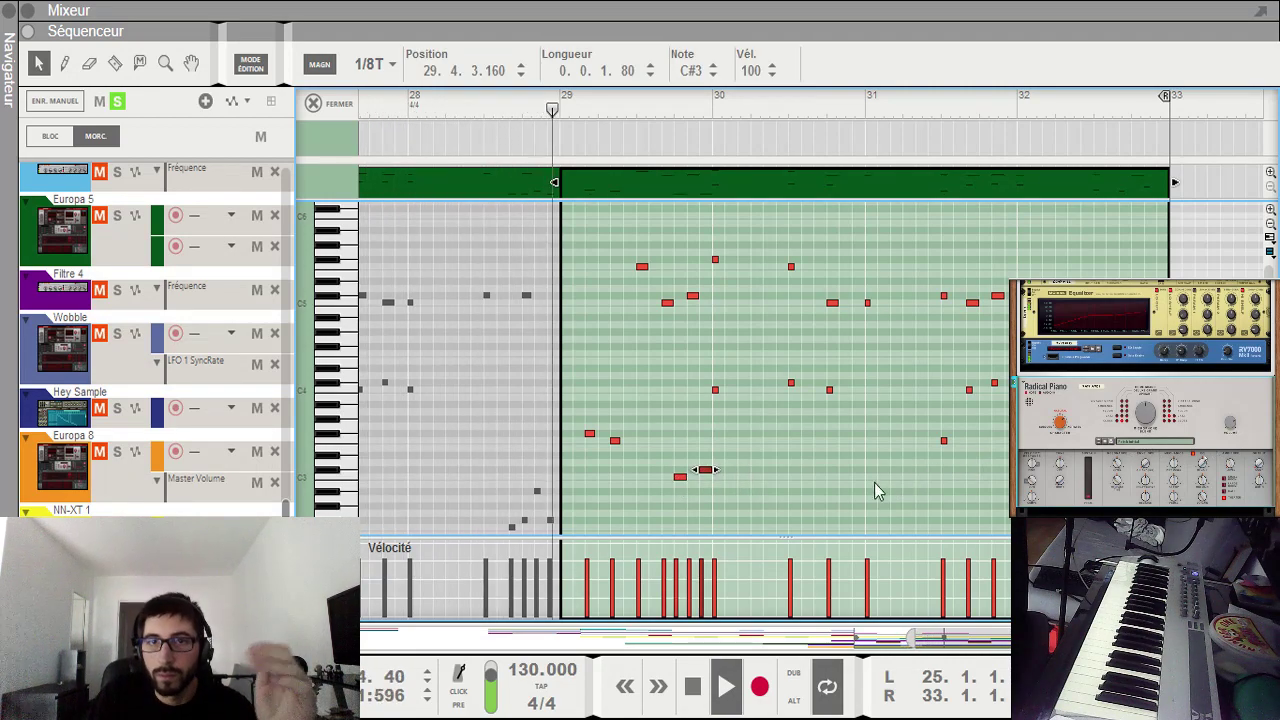
pyautogui.click(847, 475)
pyautogui.click(847, 476)
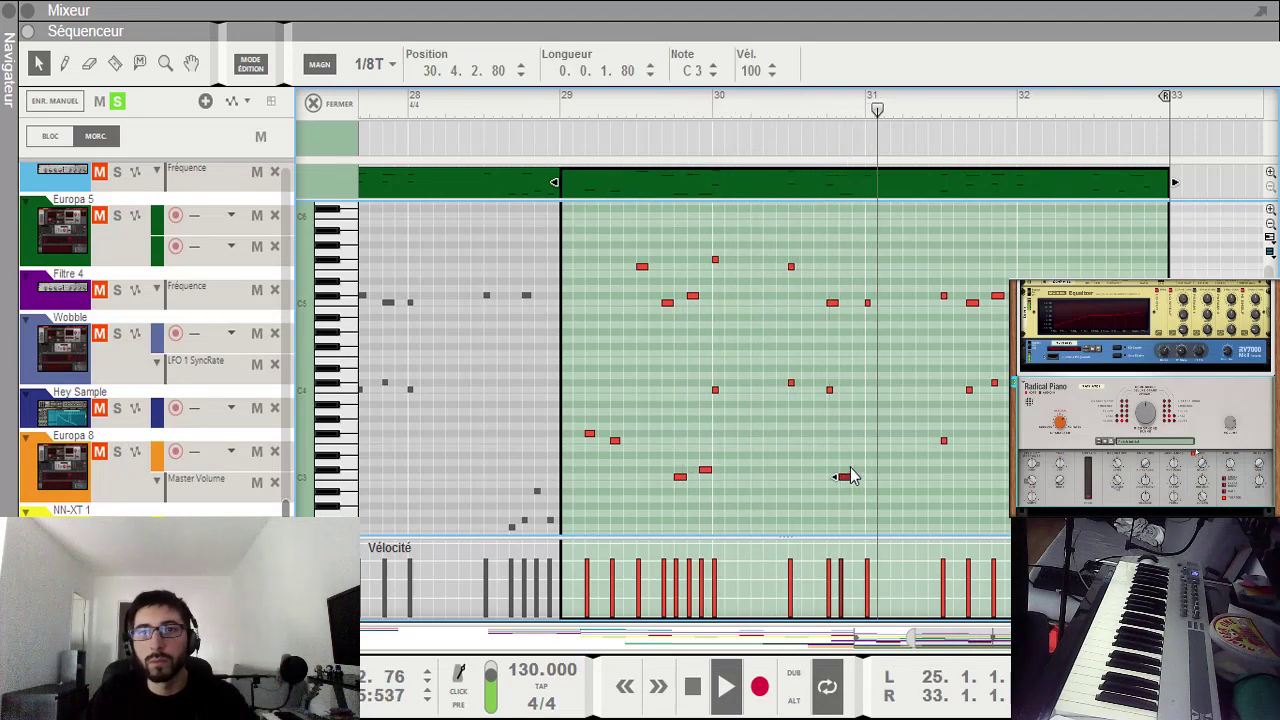
pyautogui.click(985, 477)
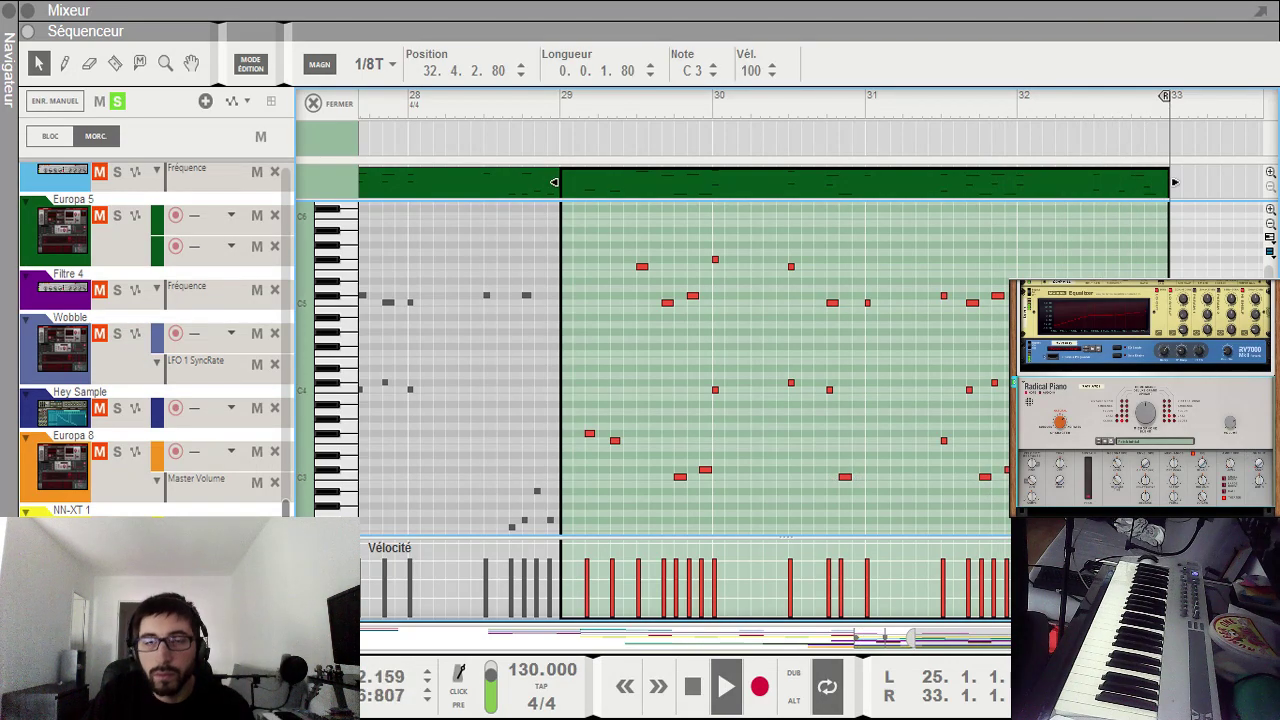
# Step: In the first melody clip, add F#2 at 25.4.1, 26.4.2.80 and 27.4.1, and F2 at 25.4.3.160 and 27.4.3.160
pyautogui.moveTo(958, 644); pyautogui.dragTo(893, 644)
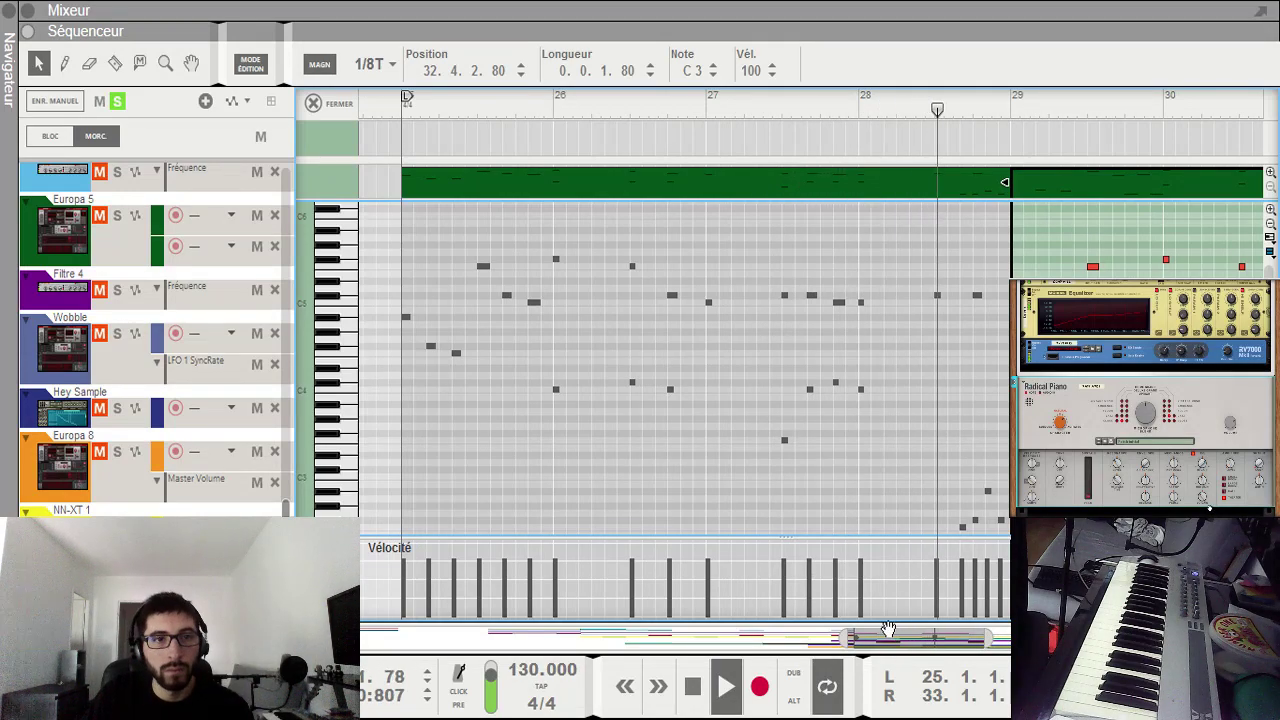
pyautogui.scroll(-2, 546, 461)
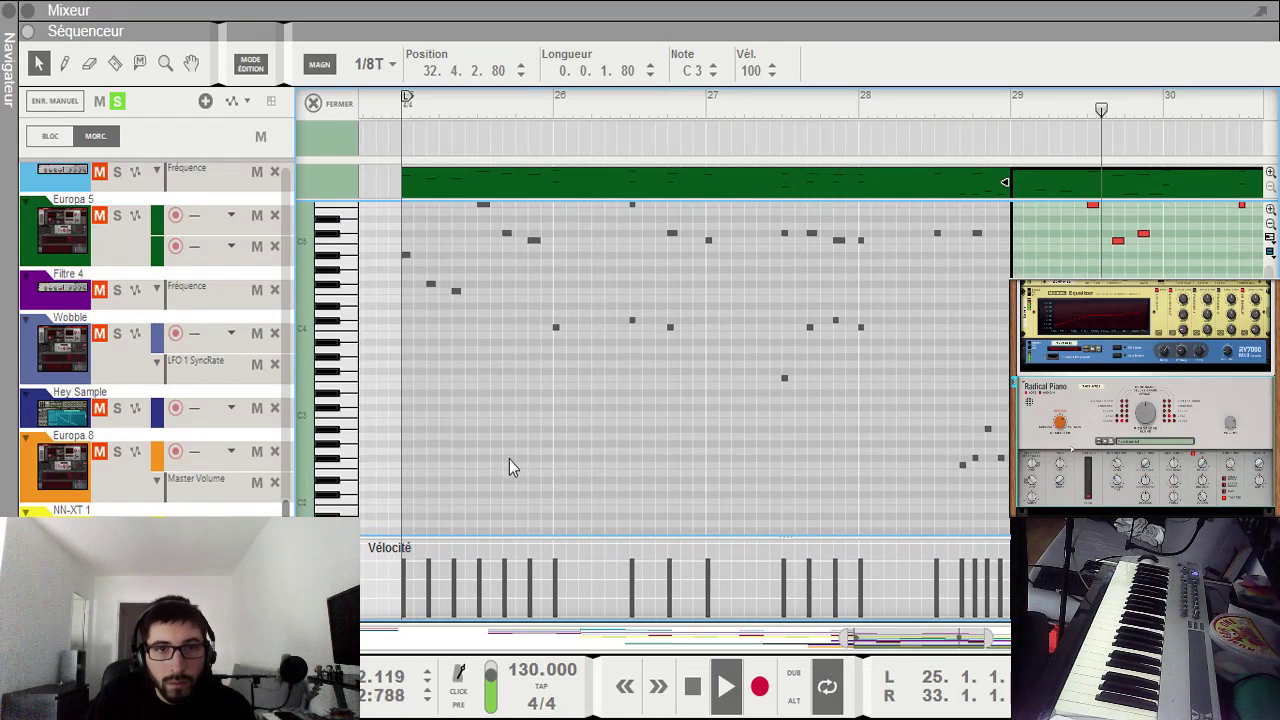
pyautogui.click(522, 468)
pyautogui.click(521, 459)
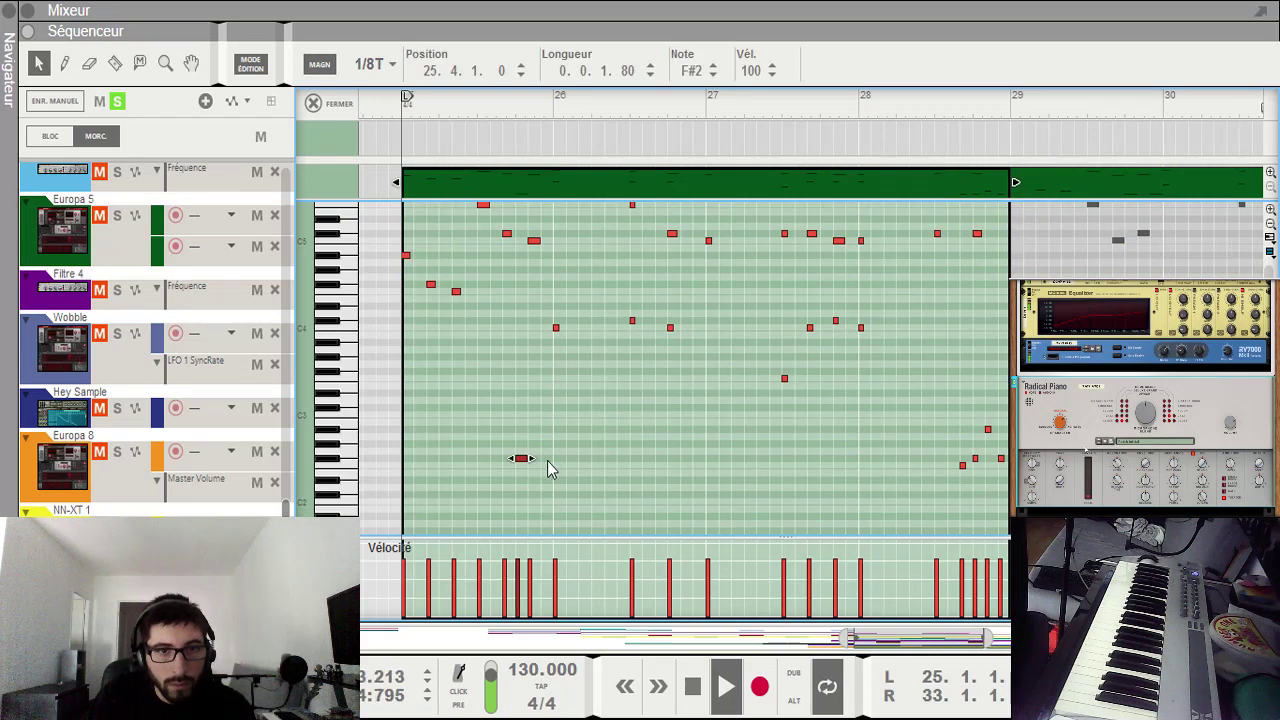
pyautogui.click(546, 465)
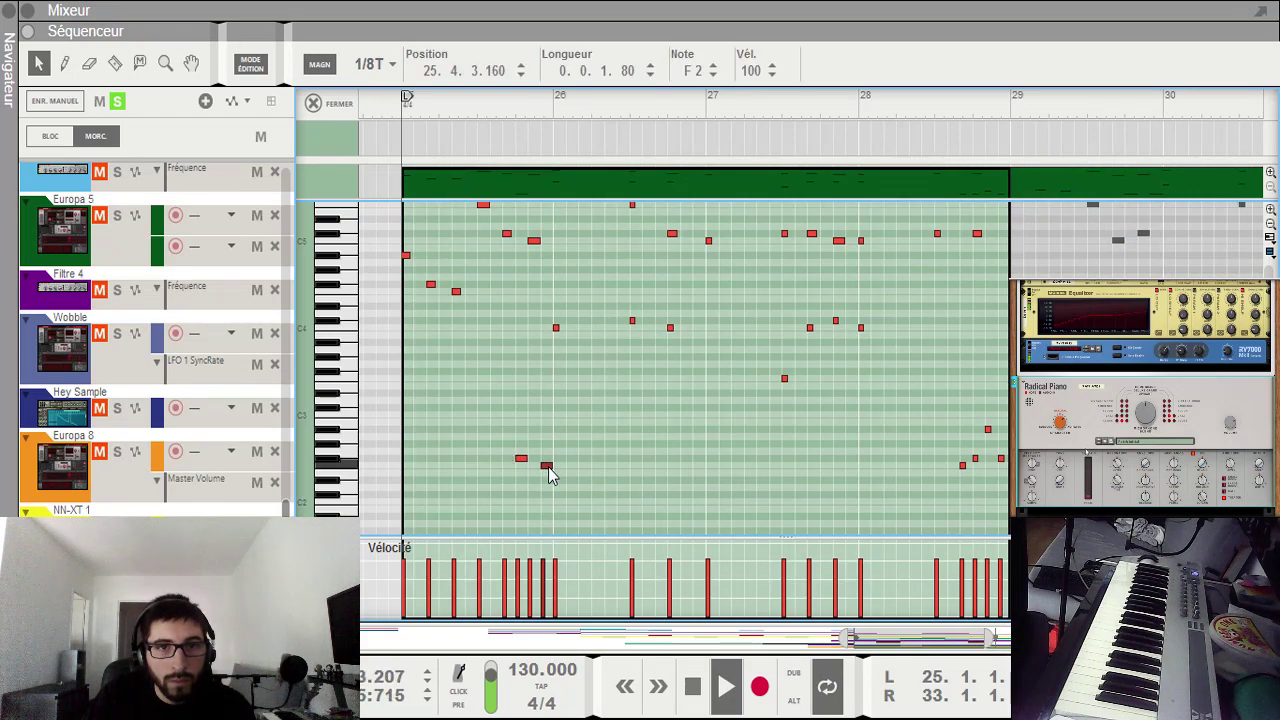
pyautogui.click(686, 458)
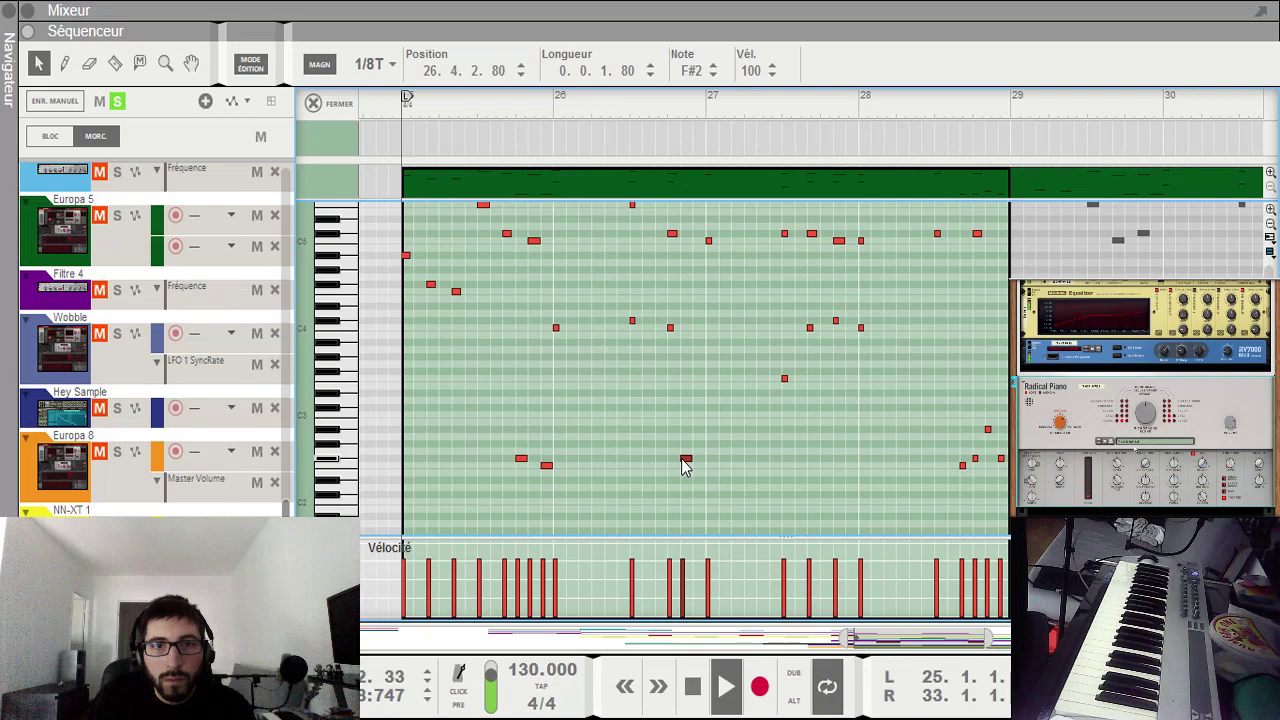
pyautogui.click(826, 458)
pyautogui.click(850, 465)
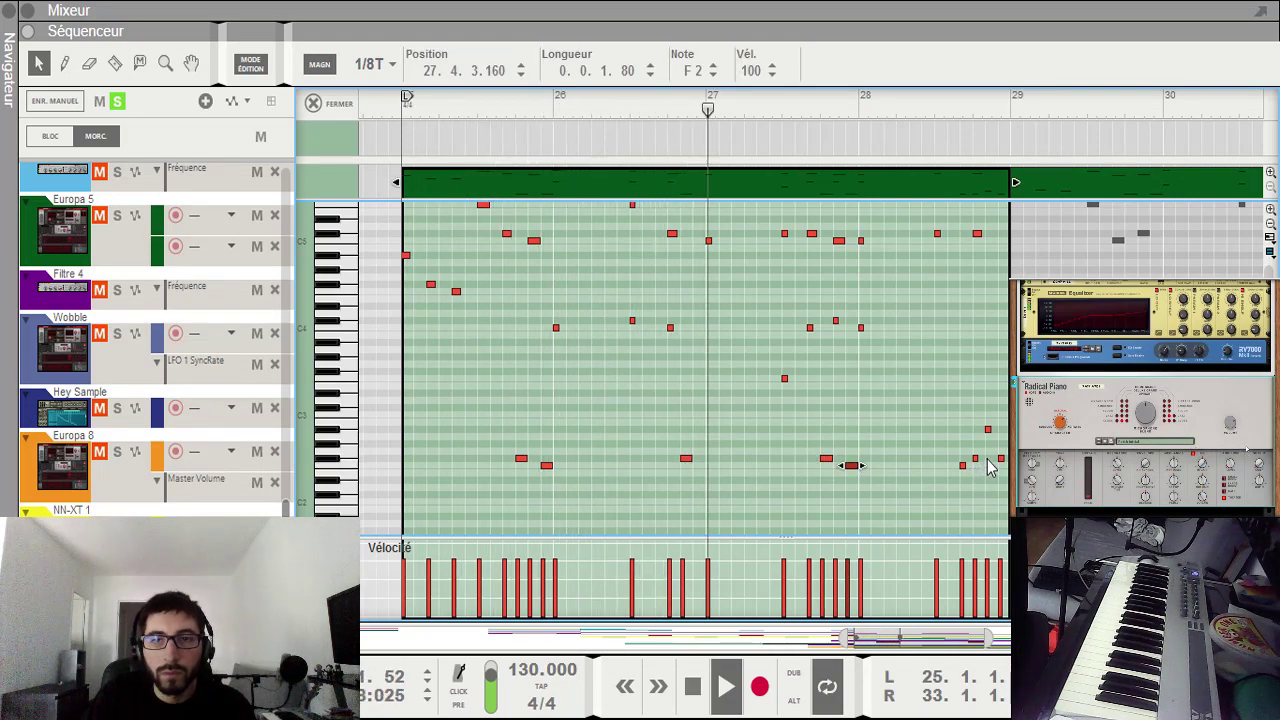
# Step: Leave the clip and move the piano melody clips on the upper lane to start at bar 35
pyautogui.hotkey('ctrl', 'e')
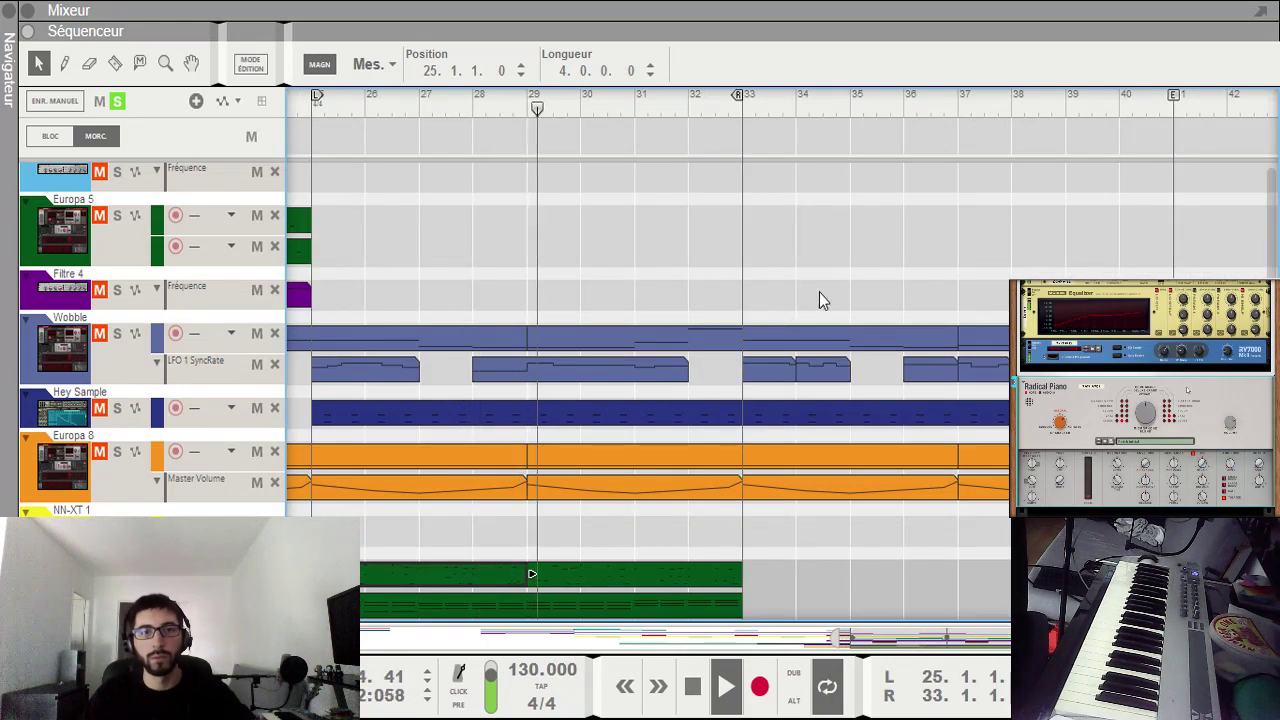
pyautogui.click(918, 575)
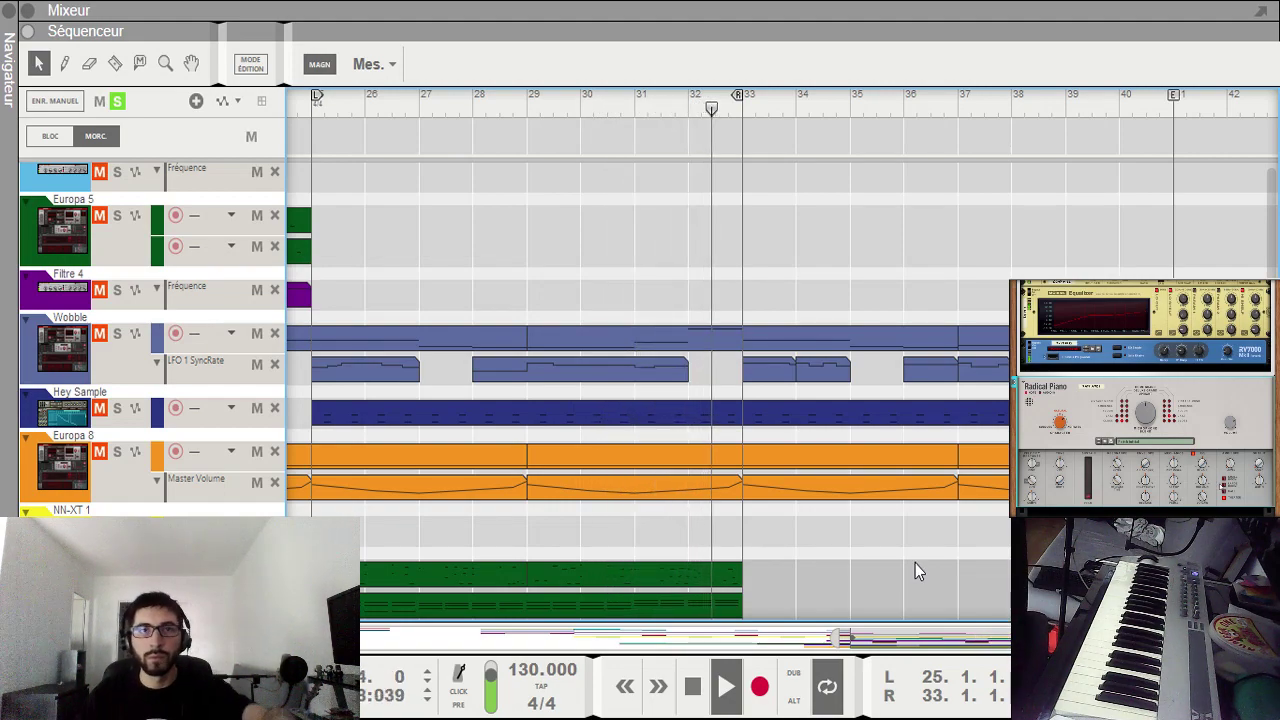
pyautogui.moveTo(814, 592); pyautogui.dragTo(1093, 575)
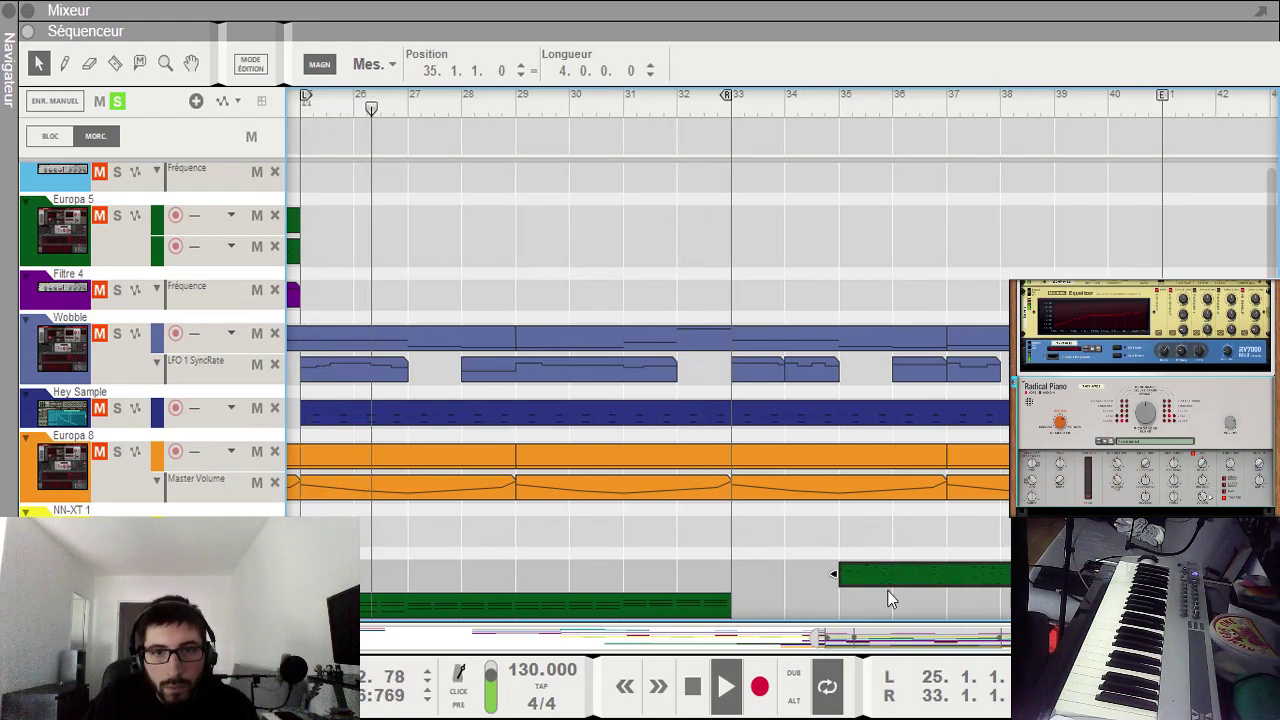
# Step: Open the piano chord clip and lower the first three chord velocities in bars 25 and 26 in rising steps towards the fourth
pyautogui.doubleClick(591, 607)
pyautogui.press('w')
pyautogui.moveTo(543, 598); pyautogui.dragTo(619, 586)
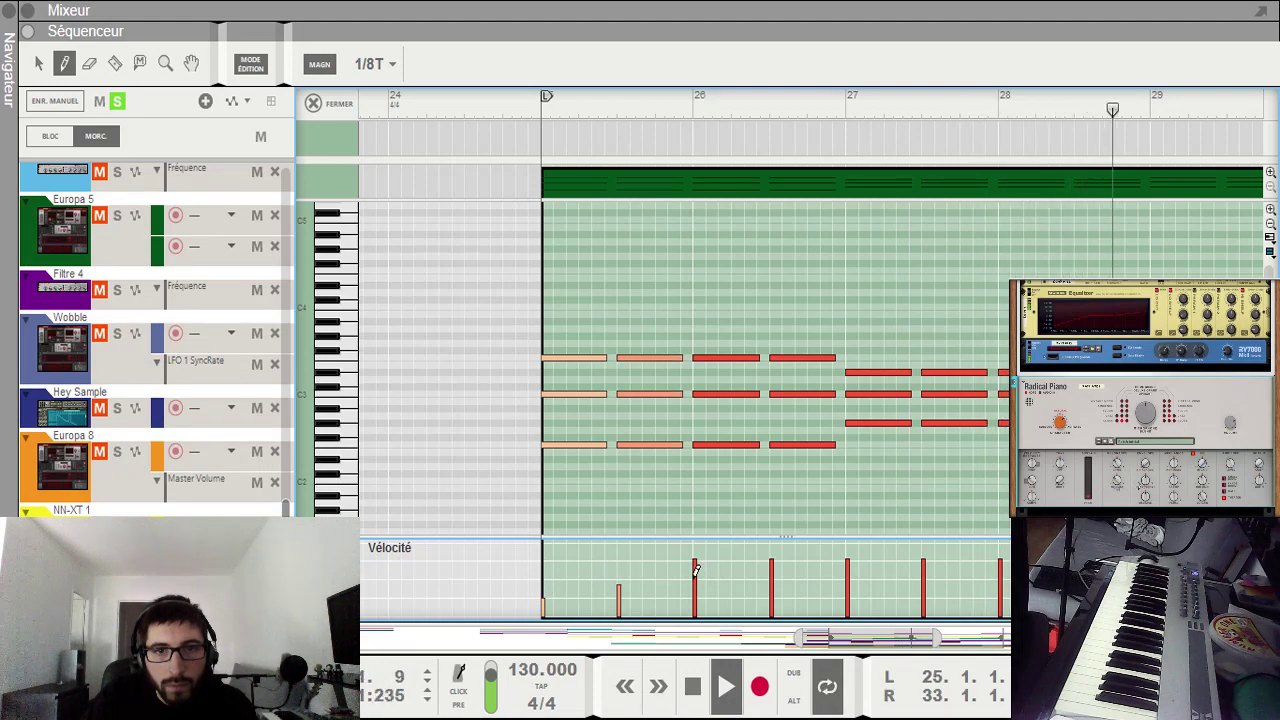
pyautogui.click(694, 575)
pyautogui.press('q')
# Step: Give the chords in bars 27 and 28 the same rising velocities, lowering the first three of the four
pyautogui.click(531, 105)
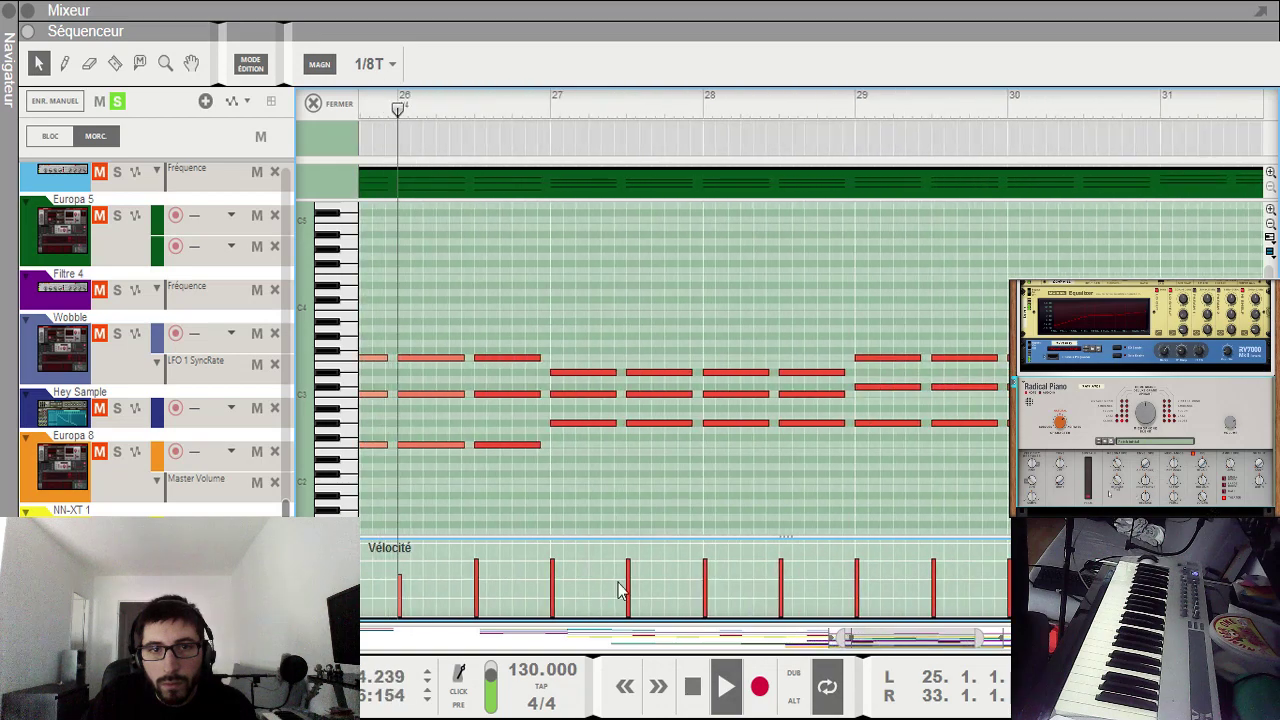
pyautogui.press('w')
pyautogui.click(553, 599)
pyautogui.click(629, 586)
pyautogui.click(706, 572)
# Step: Give the chords from bar 29 through bar 32 rising velocities, lowering the first three of each four, and leave the clip
pyautogui.click(858, 604)
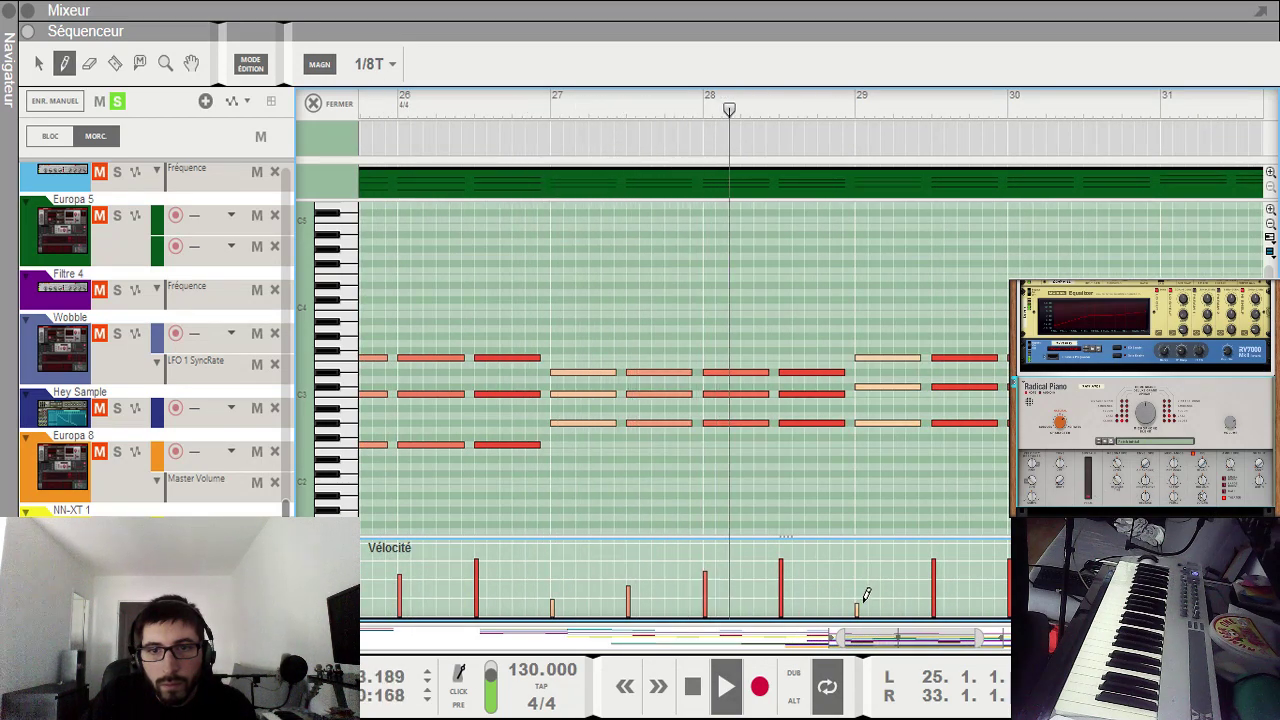
pyautogui.click(933, 590)
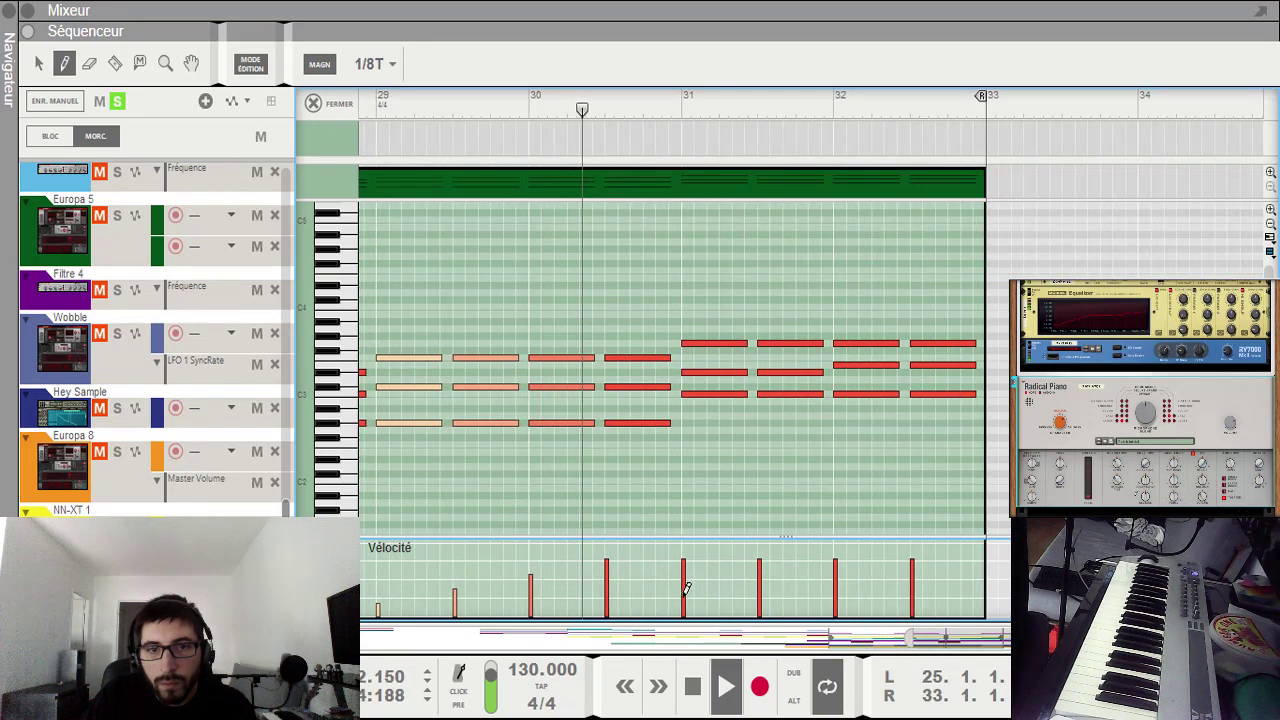
pyautogui.click(686, 590)
pyautogui.click(760, 584)
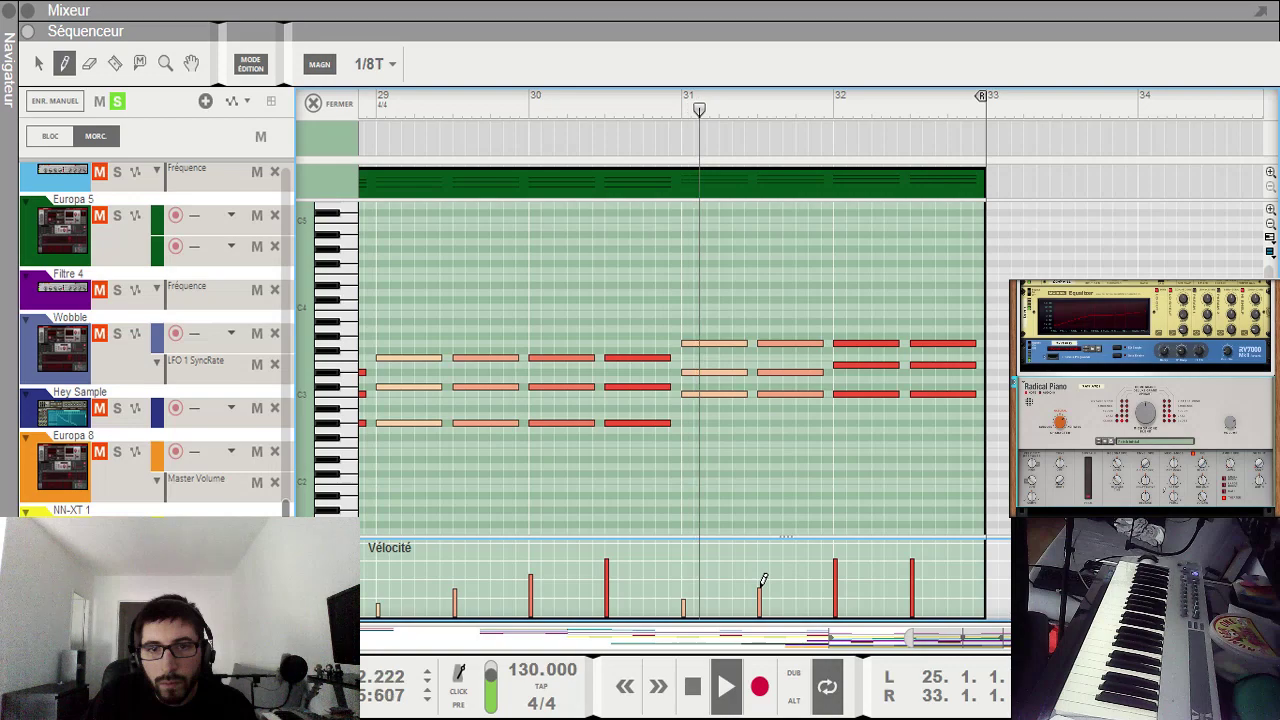
pyautogui.click(837, 576)
pyautogui.press('q')
pyautogui.moveTo(1009, 638); pyautogui.dragTo(973, 639)
pyautogui.press('Escape')
# Step: Move the two piano melody clips to start at bars 25 and 29, and the chord clip to start at bar 33
pyautogui.moveTo(871, 580); pyautogui.dragTo(470, 568)
pyautogui.moveTo(1066, 575); pyautogui.dragTo(637, 564)
pyautogui.click(973, 584)
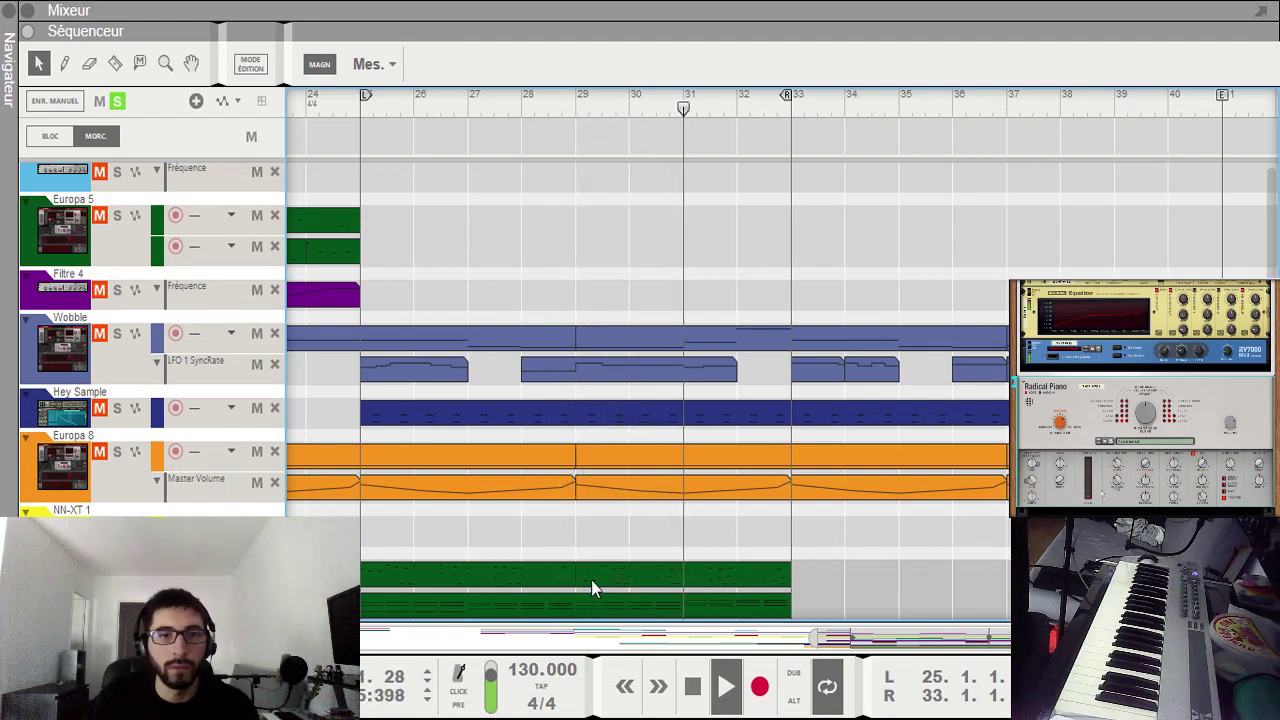
pyautogui.moveTo(518, 617); pyautogui.dragTo(950, 605)
# Step: Open the first melody clip and raise its low F#2 and F2 notes from bar 25 to bar 27 by one octave
pyautogui.doubleClick(492, 575)
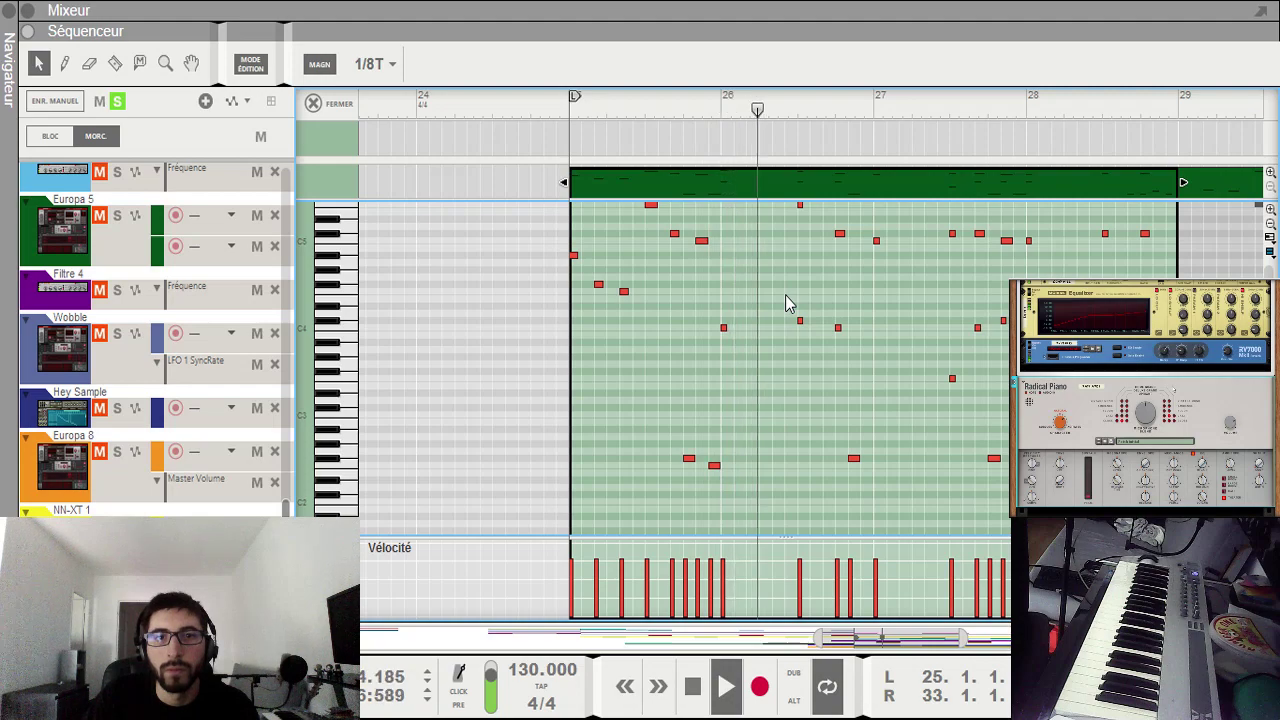
pyautogui.moveTo(666, 434); pyautogui.dragTo(724, 486)
pyautogui.moveTo(670, 434); pyautogui.dragTo(1030, 491)
pyautogui.moveTo(693, 466); pyautogui.dragTo(697, 383)
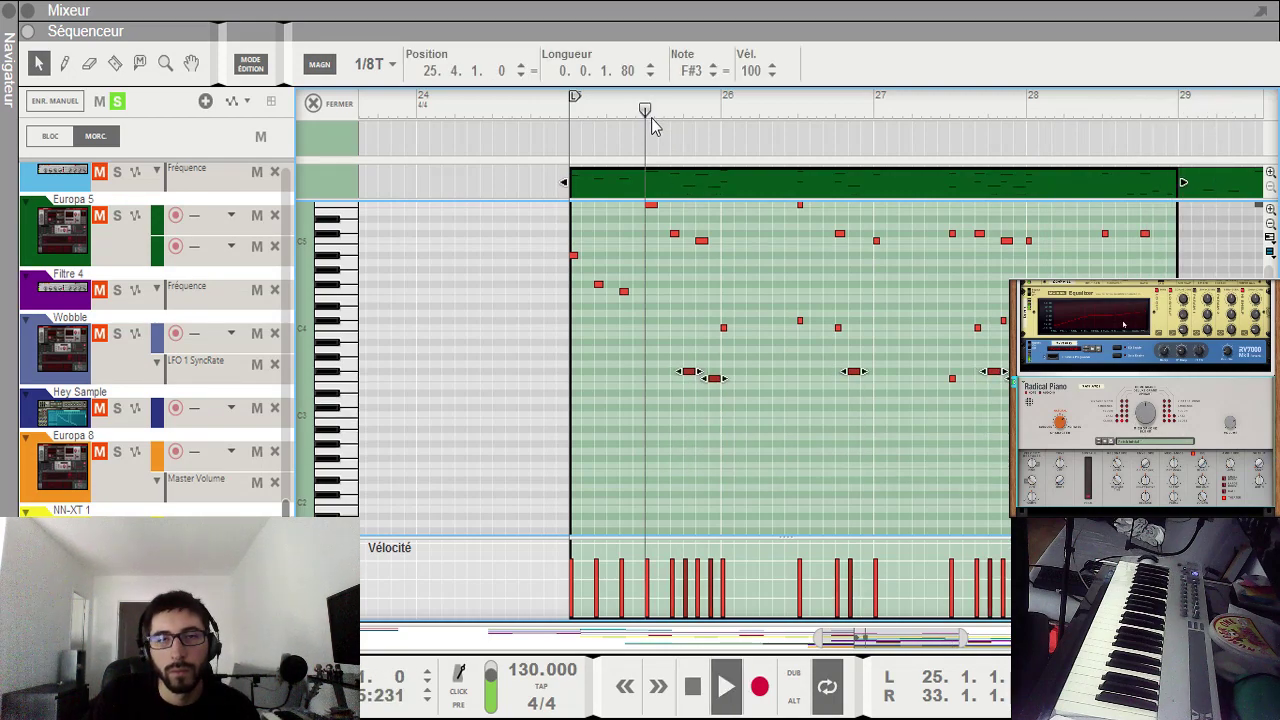
pyautogui.click(762, 273)
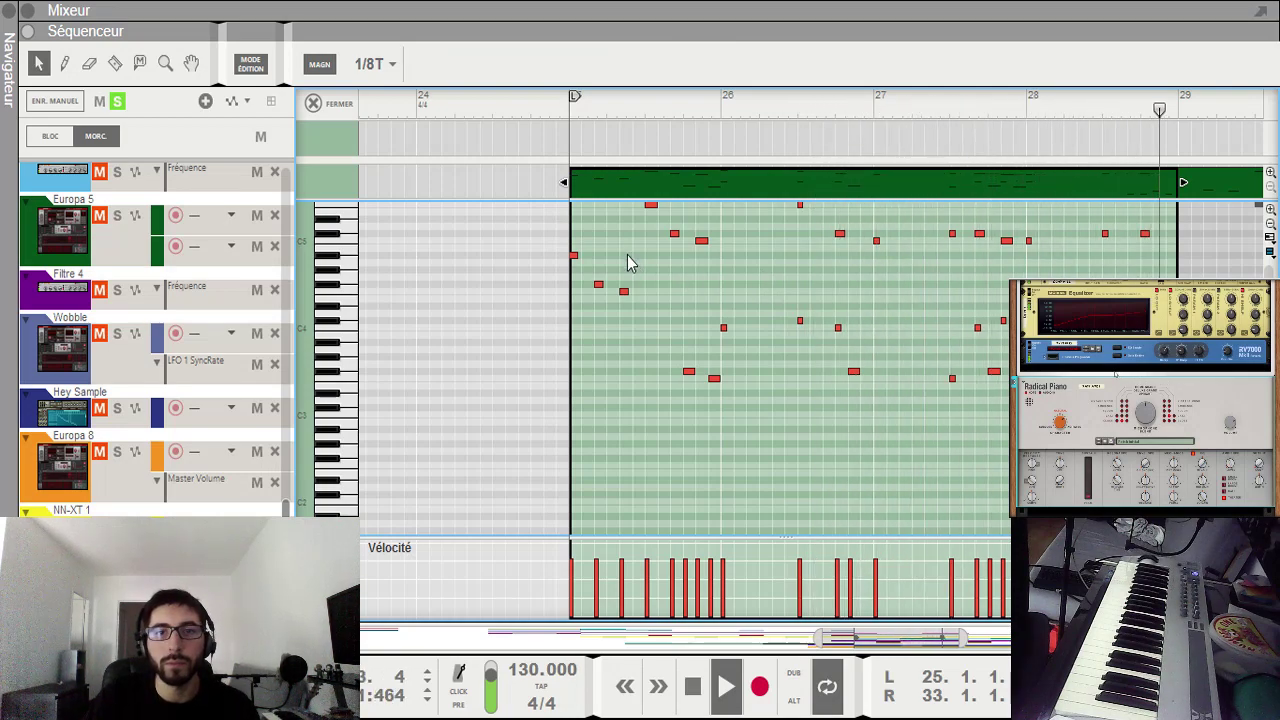
# Step: Lengthen the middle-register notes between C4 and A#4 in the first melody clip to 0.0.2.160 and play it back
pyautogui.moveTo(582, 278); pyautogui.dragTo(945, 340)
pyautogui.moveTo(636, 312); pyautogui.dragTo(628, 296)
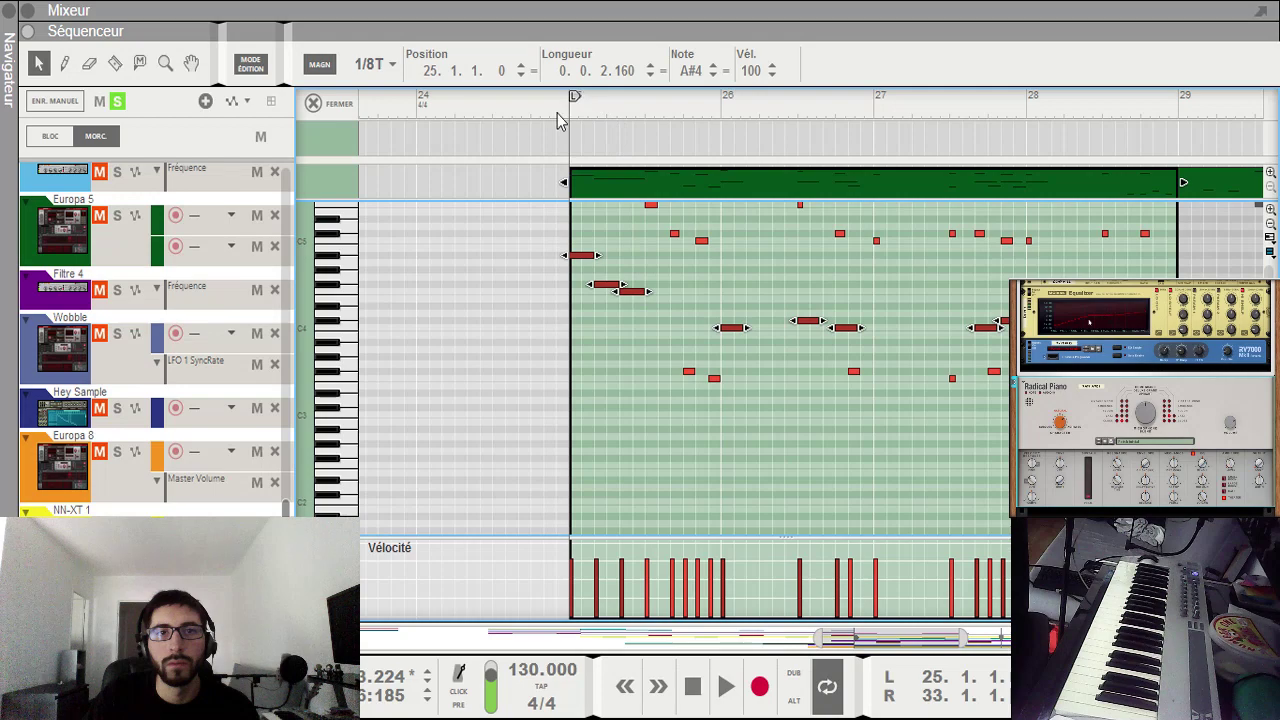
pyautogui.press('space')
pyautogui.scroll(3, 782, 335)
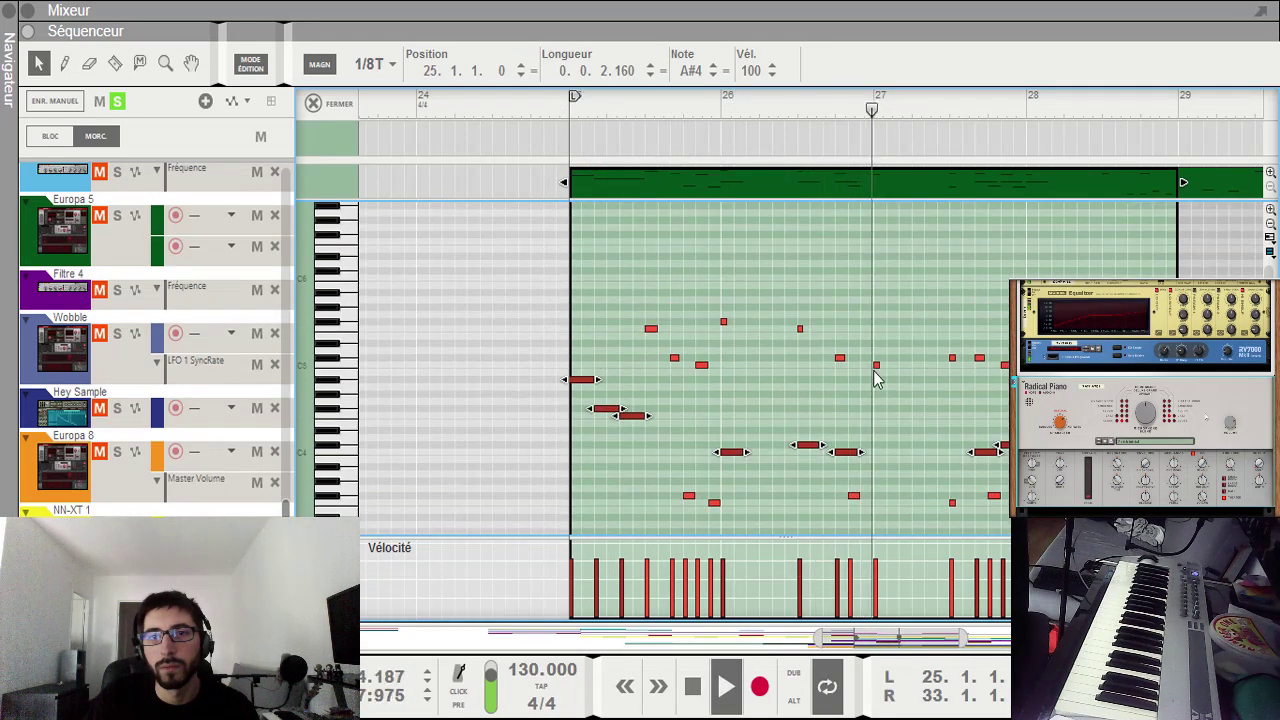
pyautogui.click(986, 406)
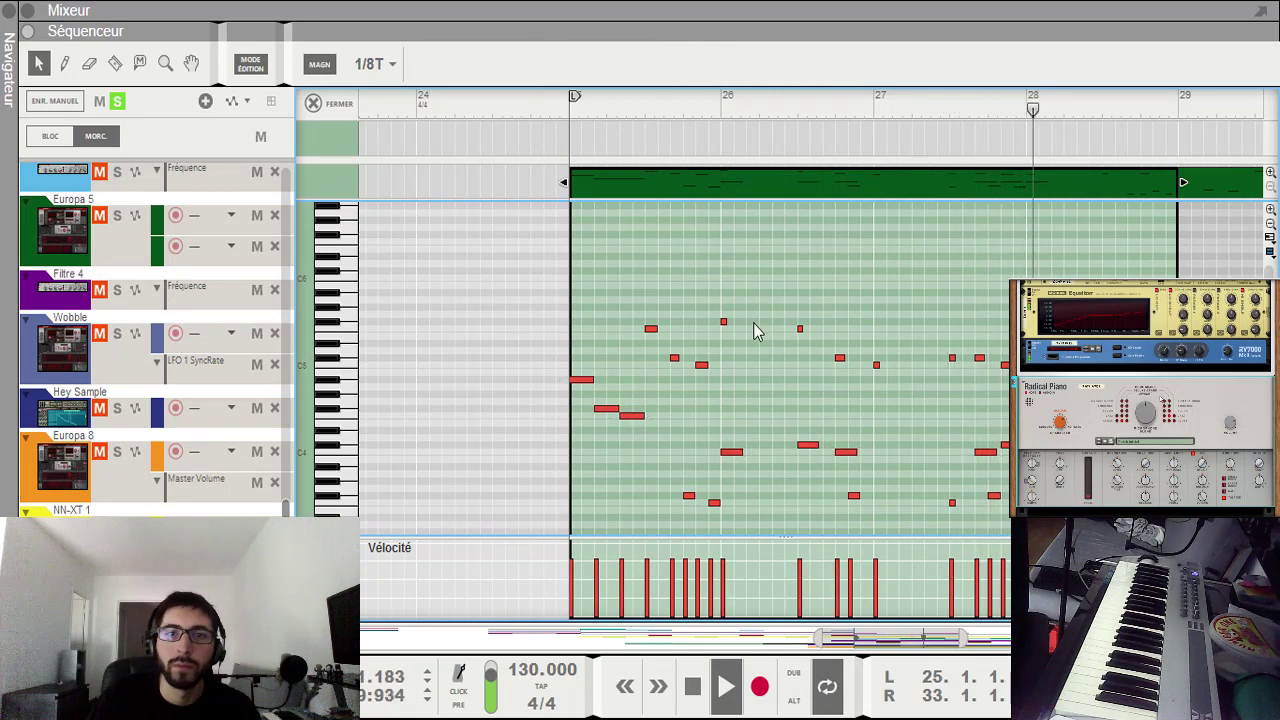
# Step: Lengthen the C#5 at 25.3.3.160 and the shortest upper notes from 26.1.1 to 27.3.1 to match the 0.0.1.80 F5 at 25.3.1
pyautogui.moveTo(622, 273); pyautogui.dragTo(1006, 395)
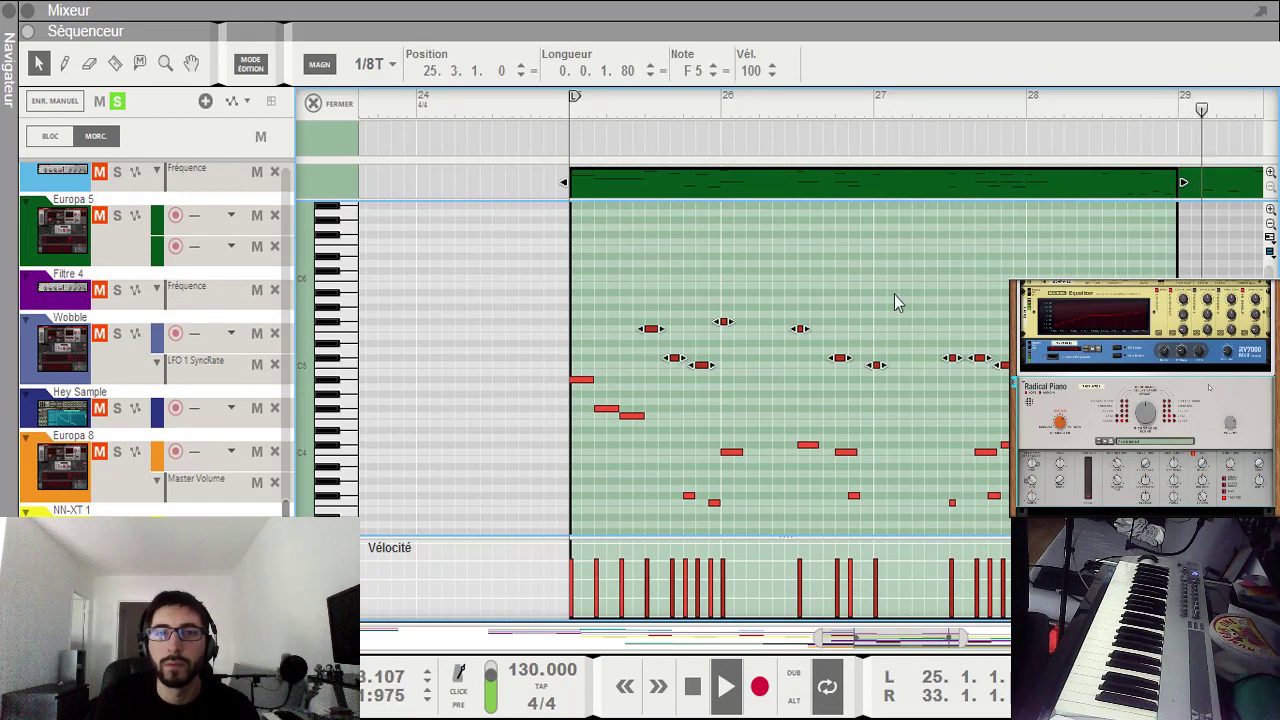
pyautogui.click(697, 331)
pyautogui.click(675, 357)
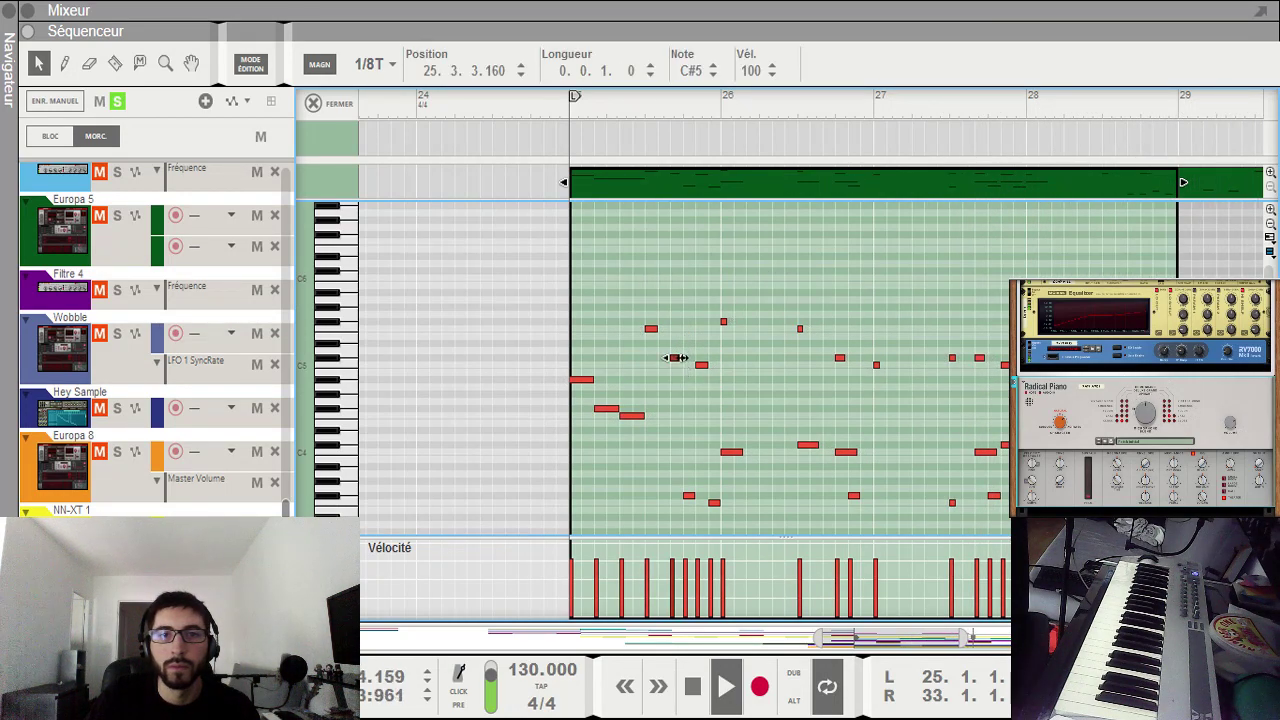
pyautogui.moveTo(704, 313); pyautogui.dragTo(838, 352)
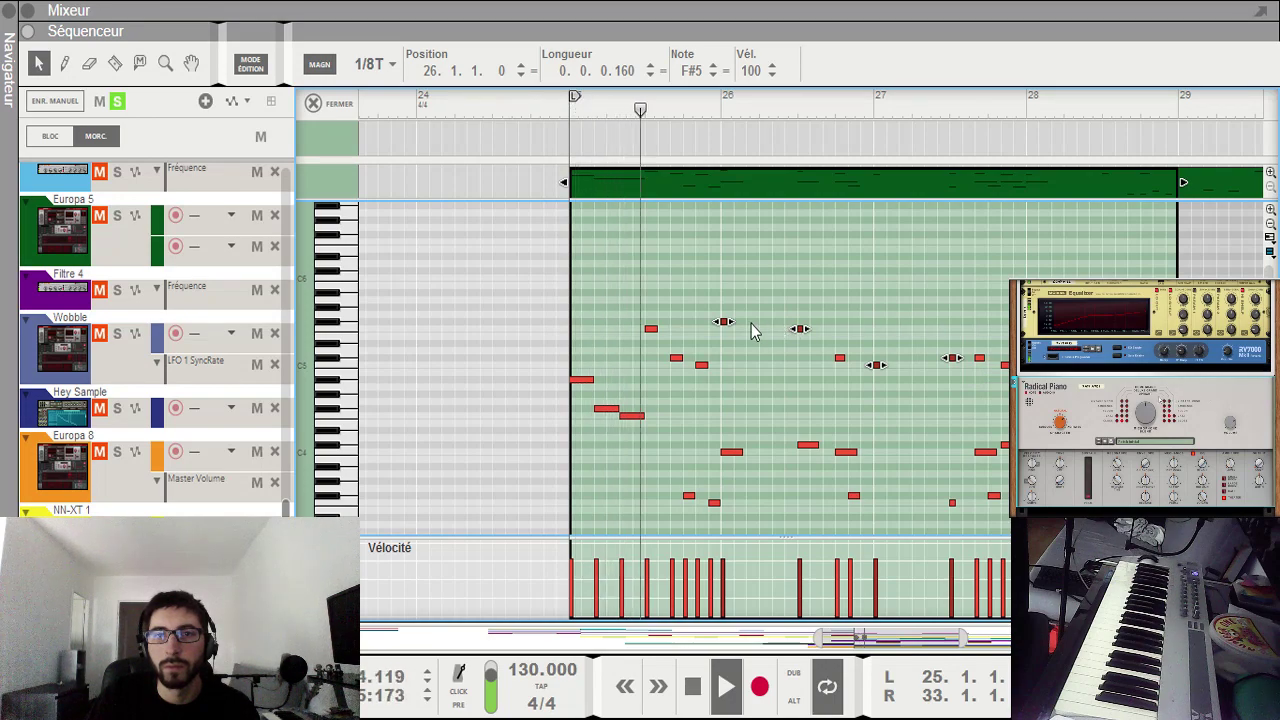
pyautogui.moveTo(728, 322); pyautogui.dragTo(744, 322)
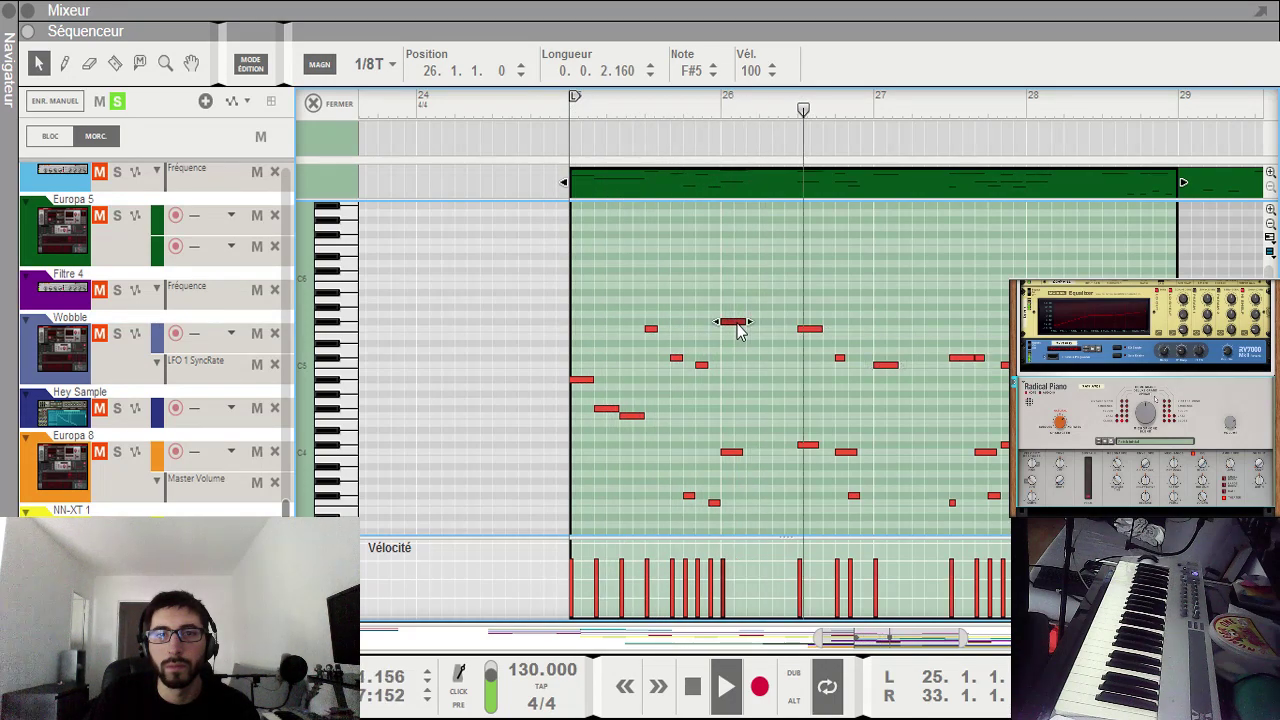
pyautogui.hotkey('ctrl', 'z')
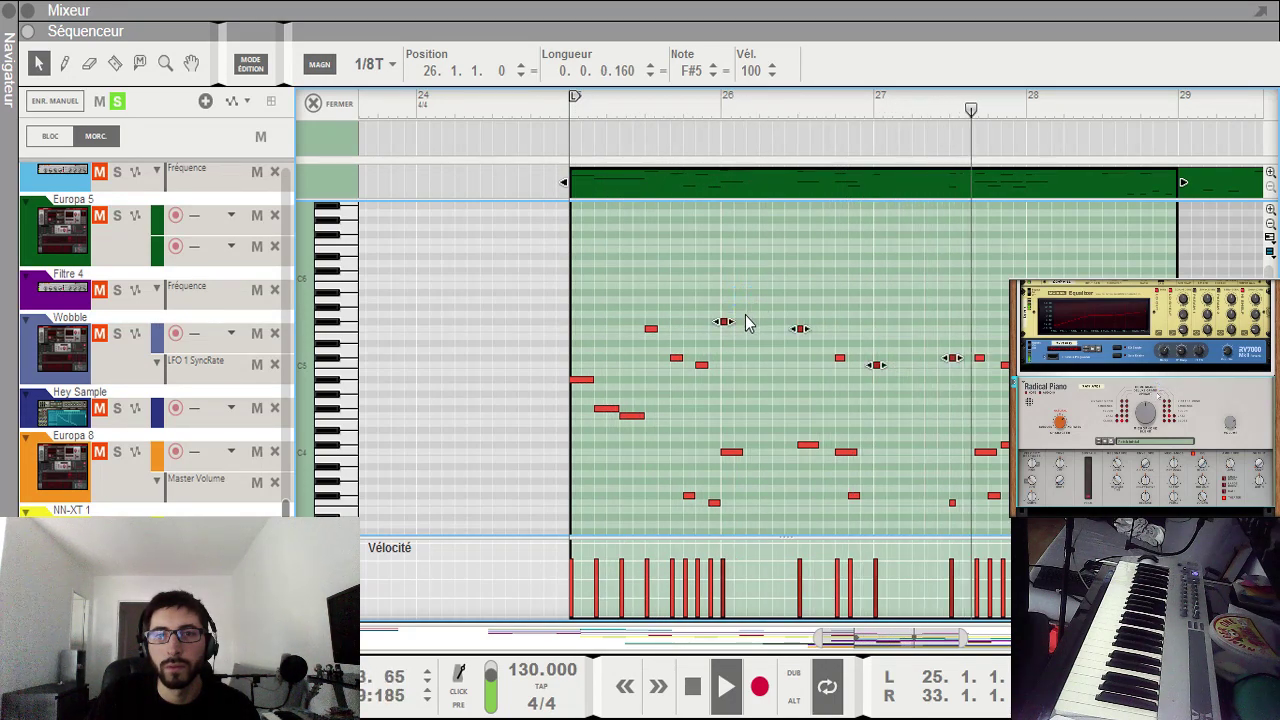
pyautogui.click(819, 363)
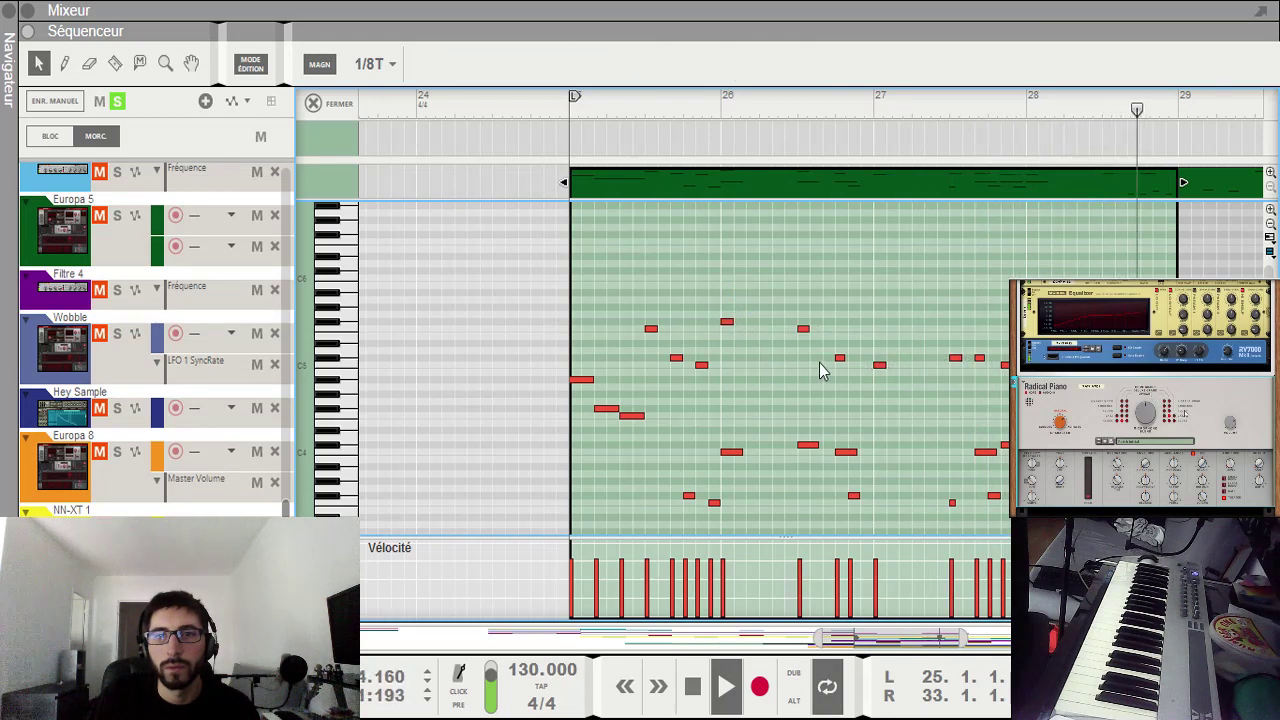
# Step: Slightly lengthen the C#5 notes at 27.3.3.160 and 26.4.1 to match the neighbouring upper notes
pyautogui.click(980, 357)
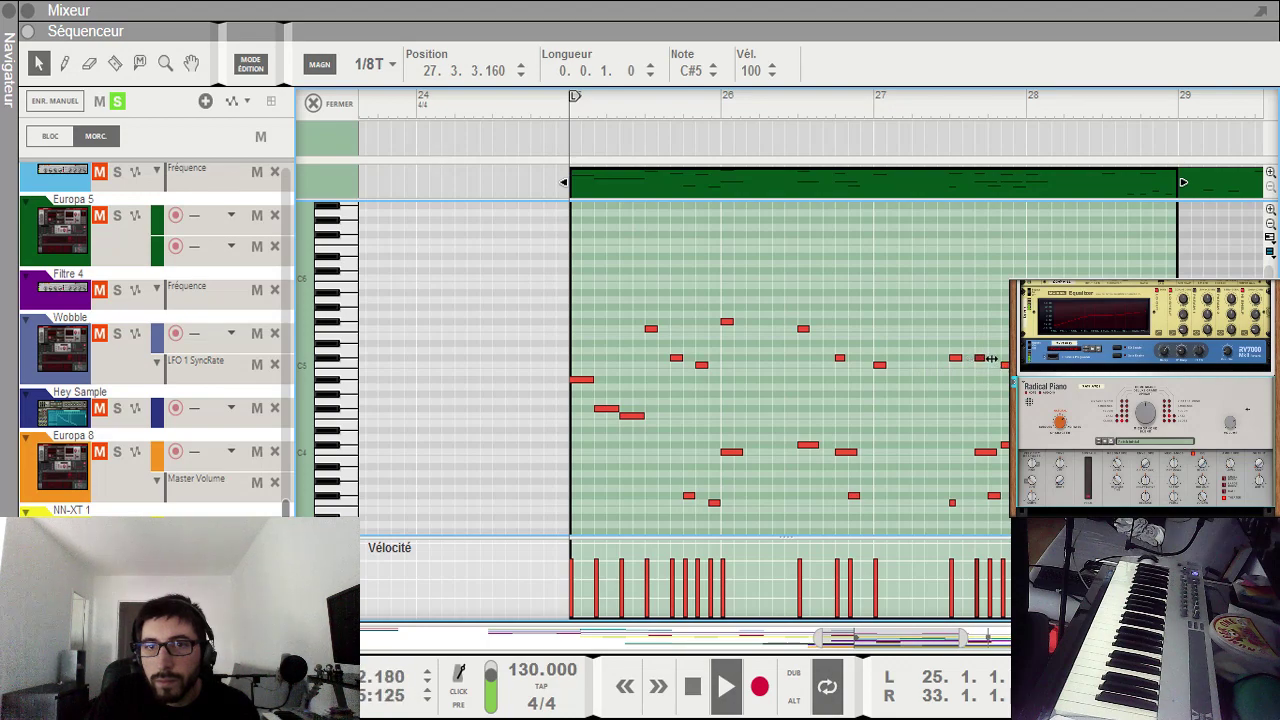
pyautogui.click(1146, 357)
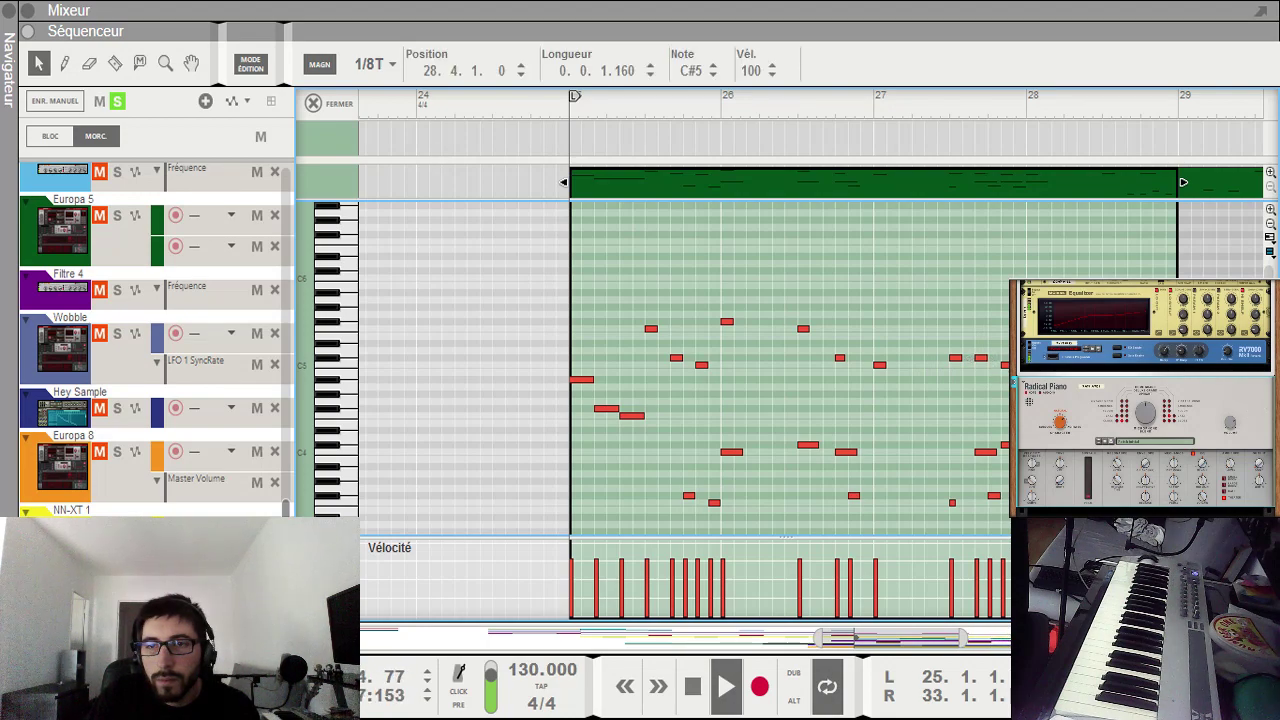
pyautogui.click(842, 358)
pyautogui.moveTo(845, 357); pyautogui.dragTo(856, 357)
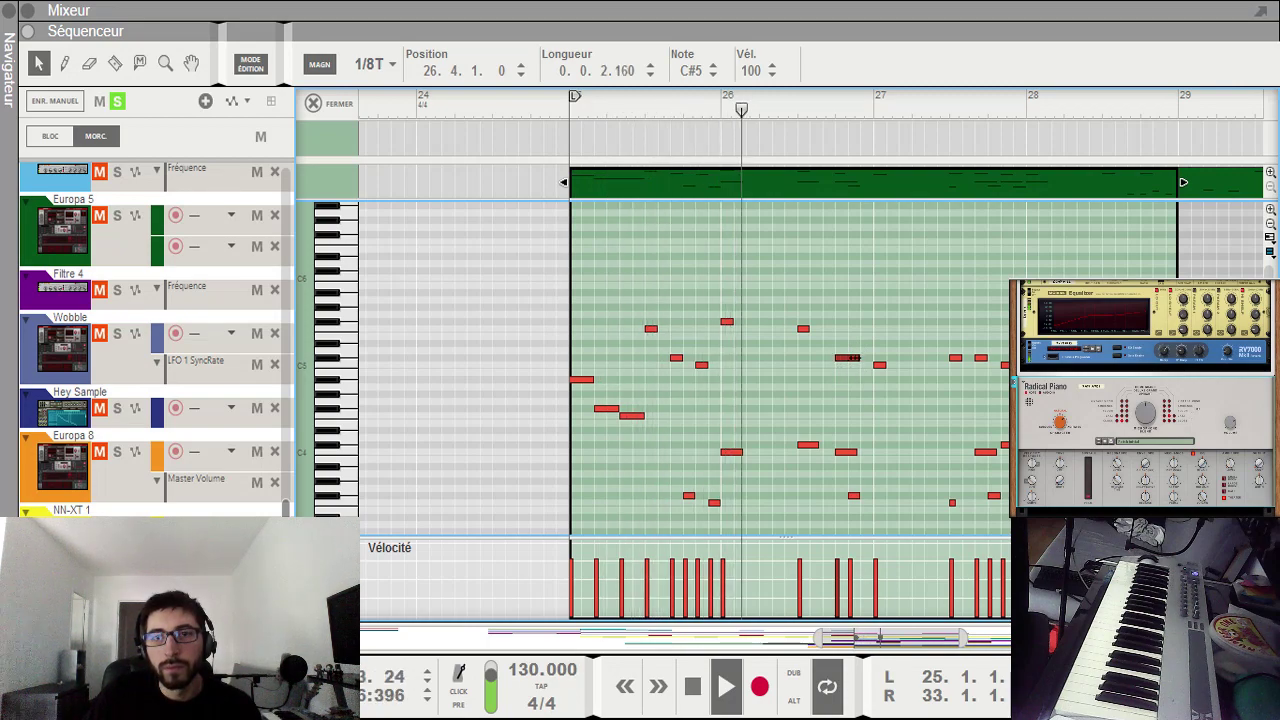
pyautogui.click(888, 301)
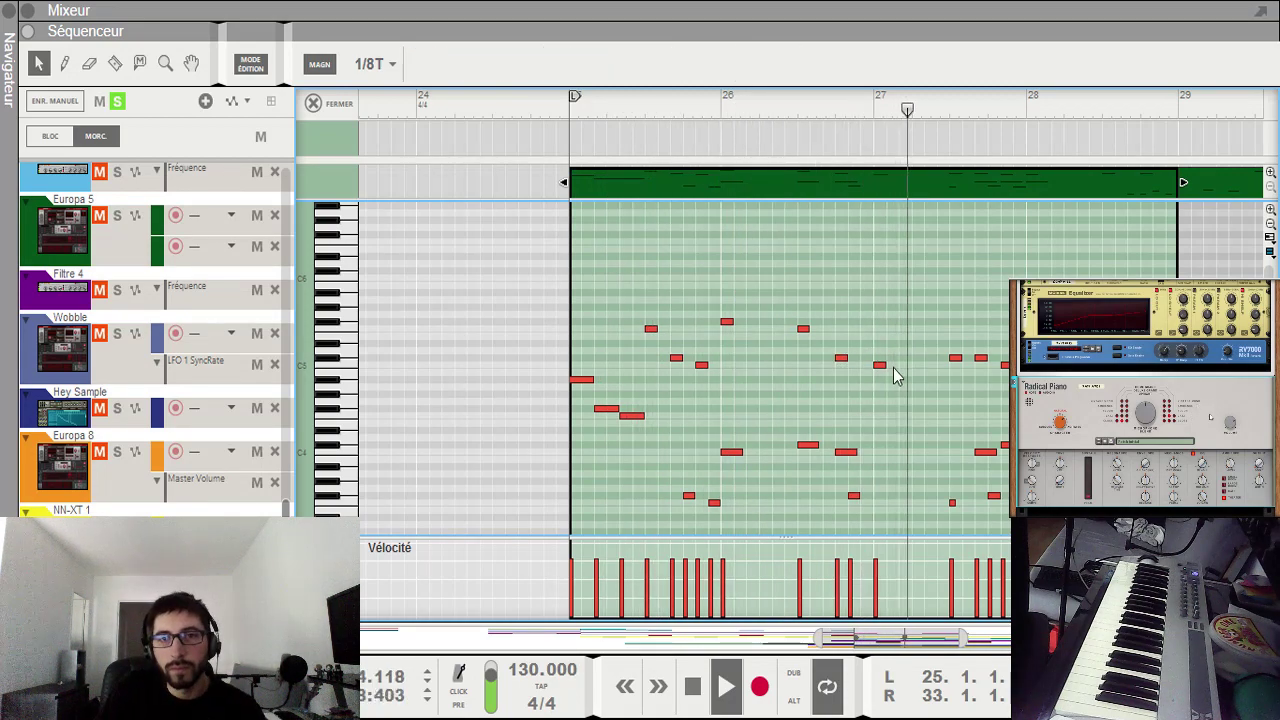
# Step: In the second melody clip, lengthen bar 30's C4 and C#4 notes to 0.0.2.160 and the shortest upper notes to 0.0.1.80
pyautogui.hotkey('ctrl', 'e')
pyautogui.hotkey('ctrl', 'e')
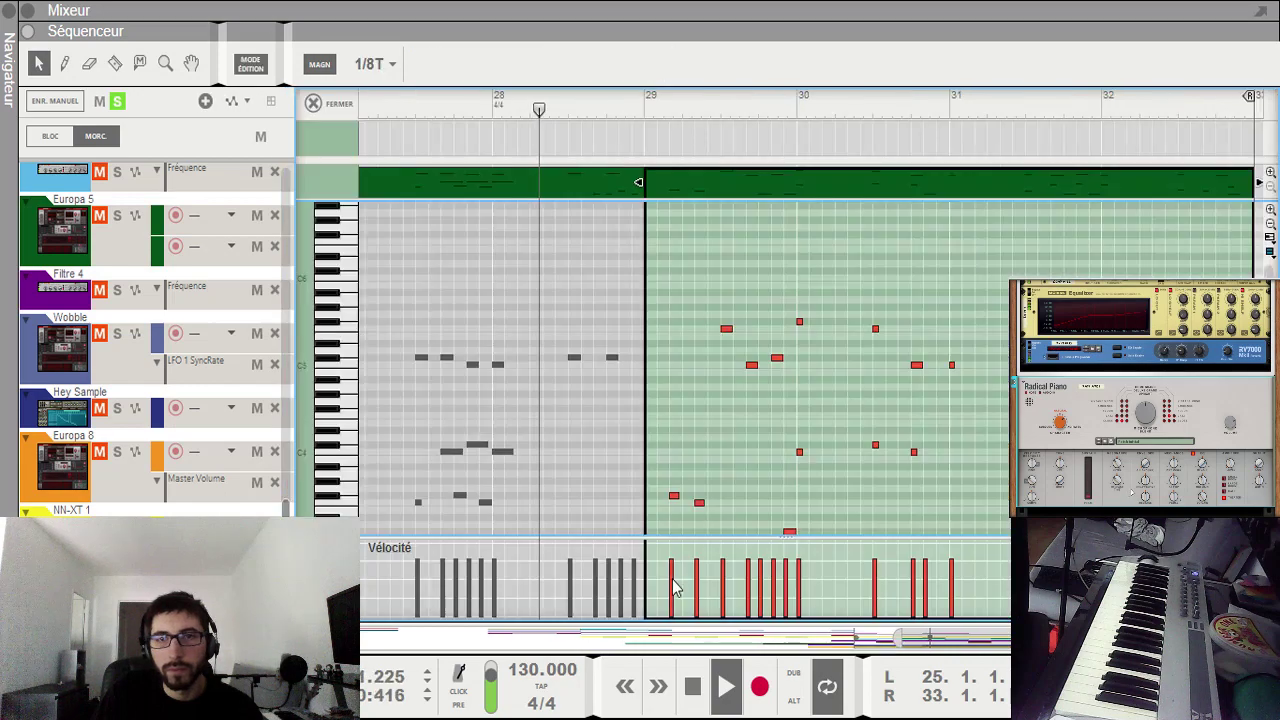
pyautogui.moveTo(713, 351); pyautogui.dragTo(1045, 443)
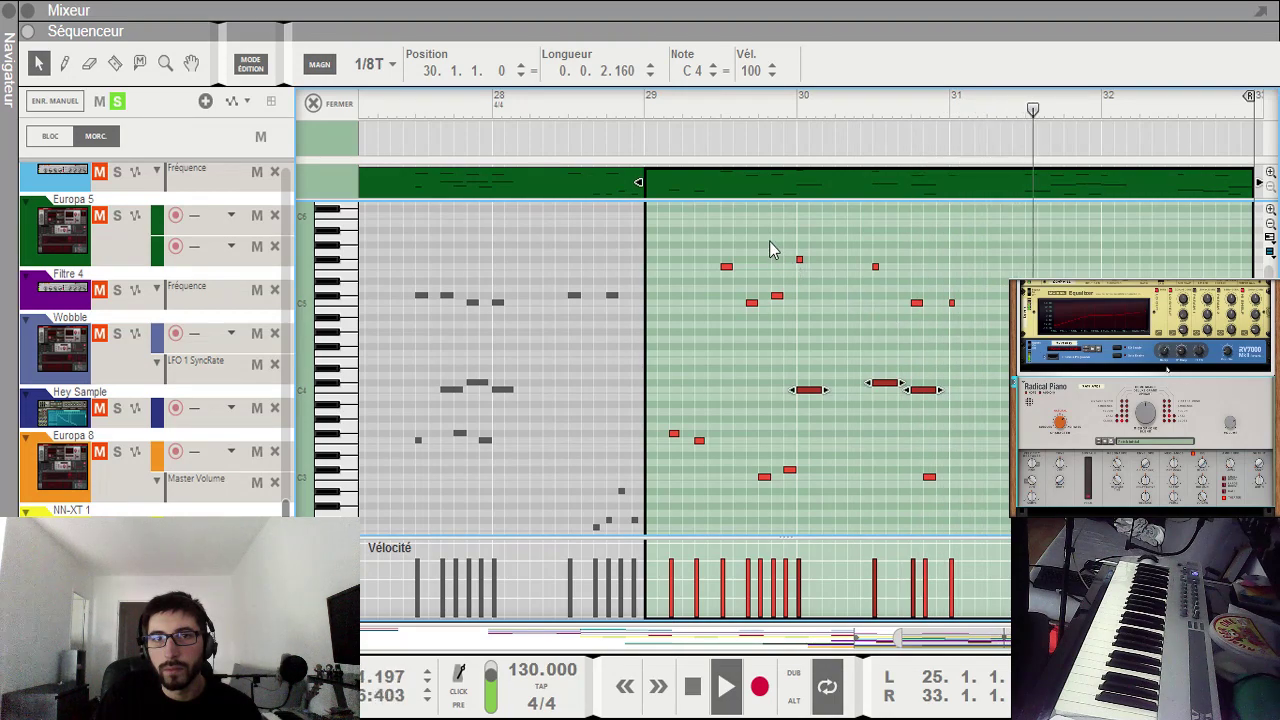
pyautogui.click(799, 259)
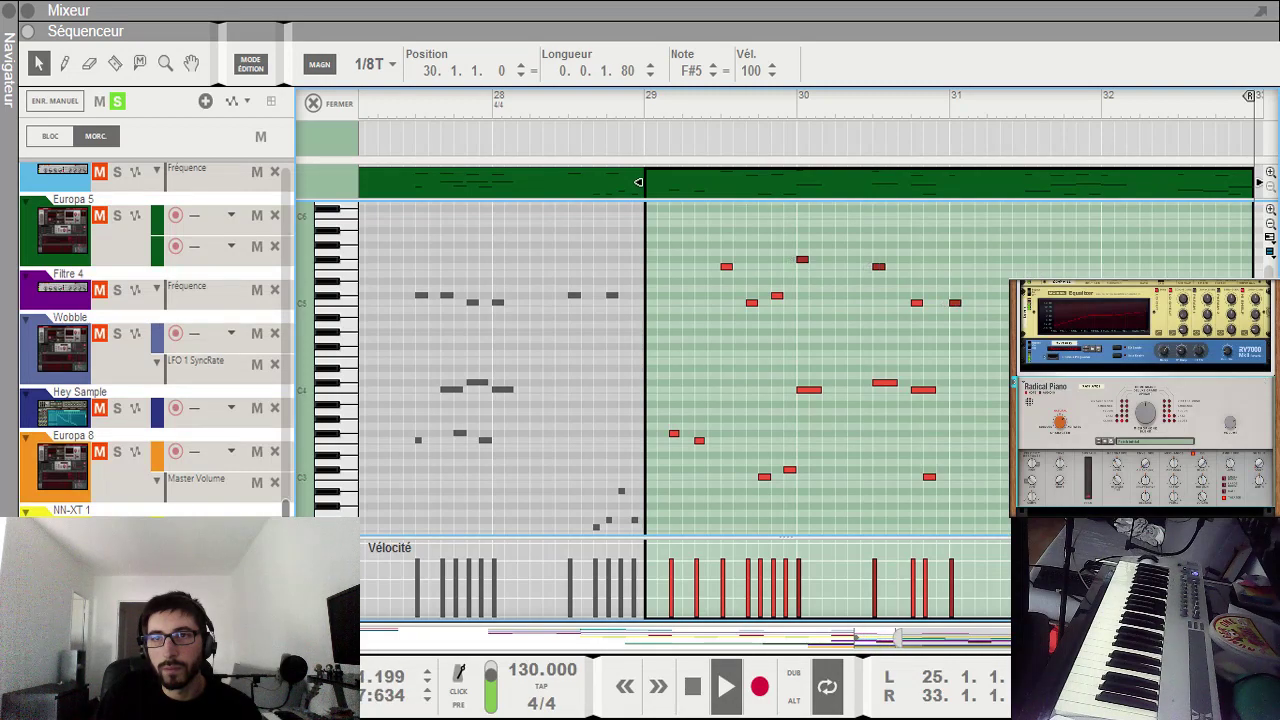
pyautogui.click(869, 332)
pyautogui.press('Escape')
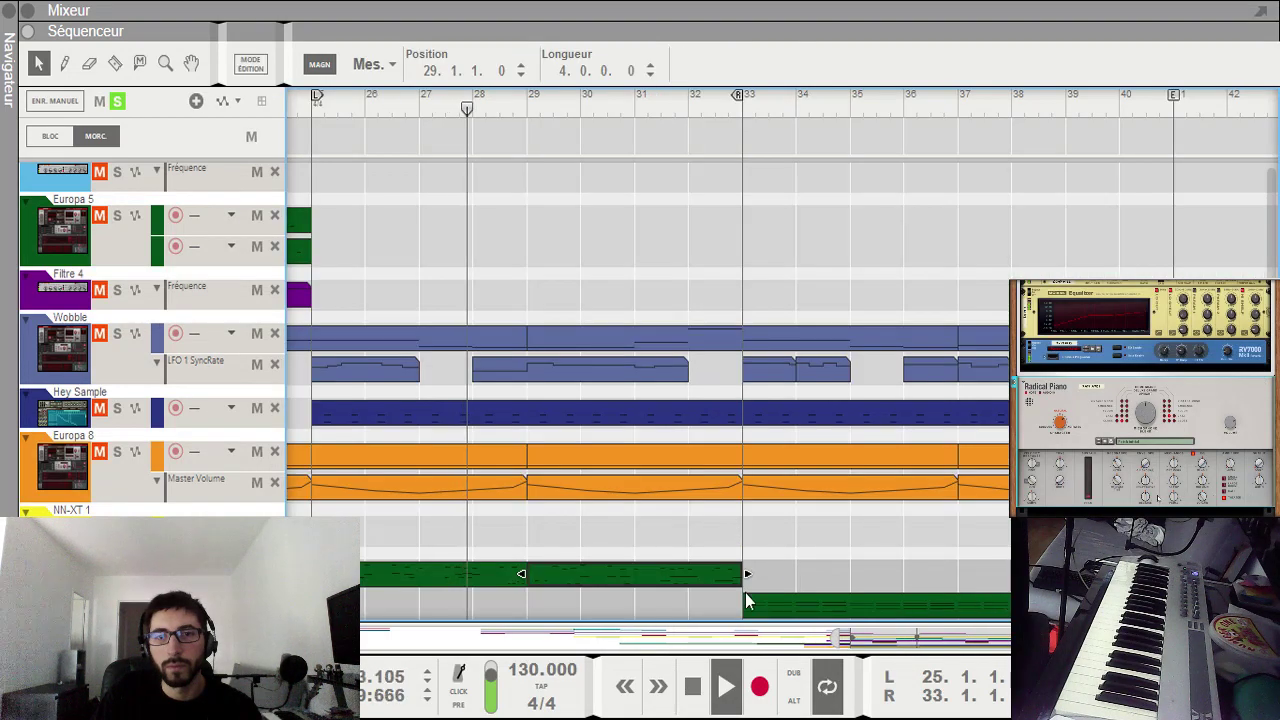
# Step: Move the piano chord clip back to start at bar 25, under the melody clips
pyautogui.moveTo(953, 637); pyautogui.dragTo(858, 637)
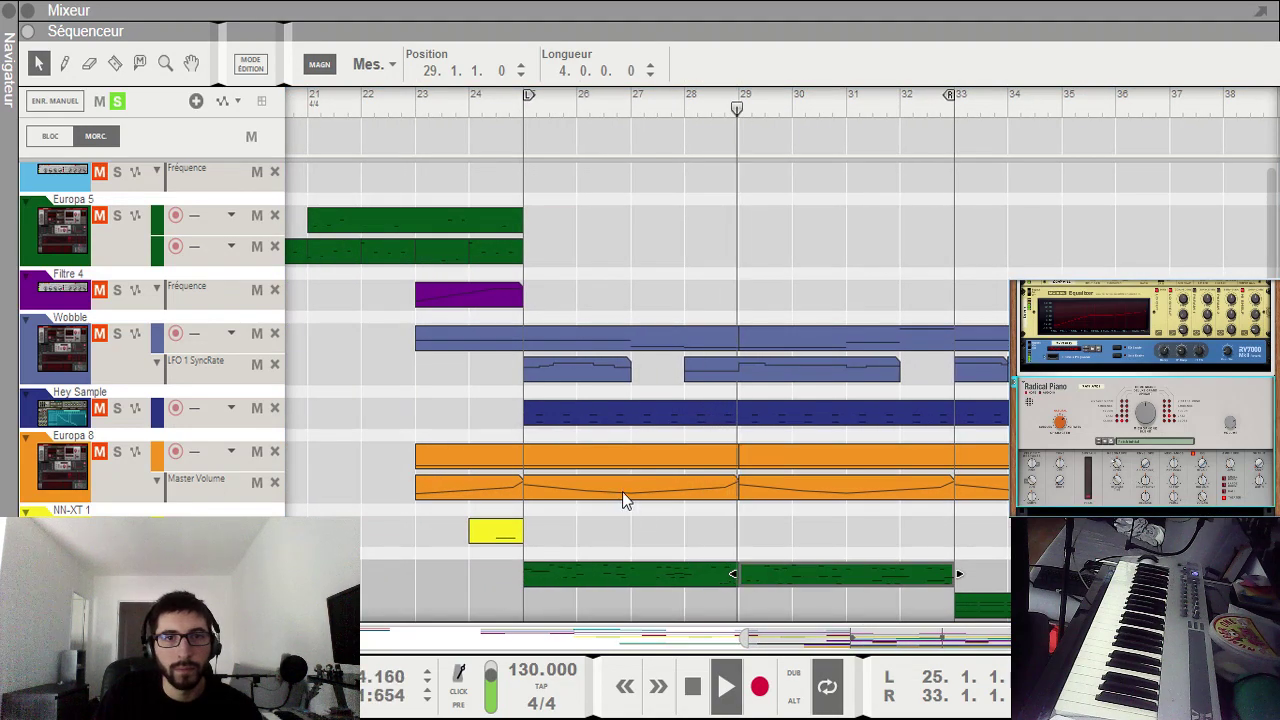
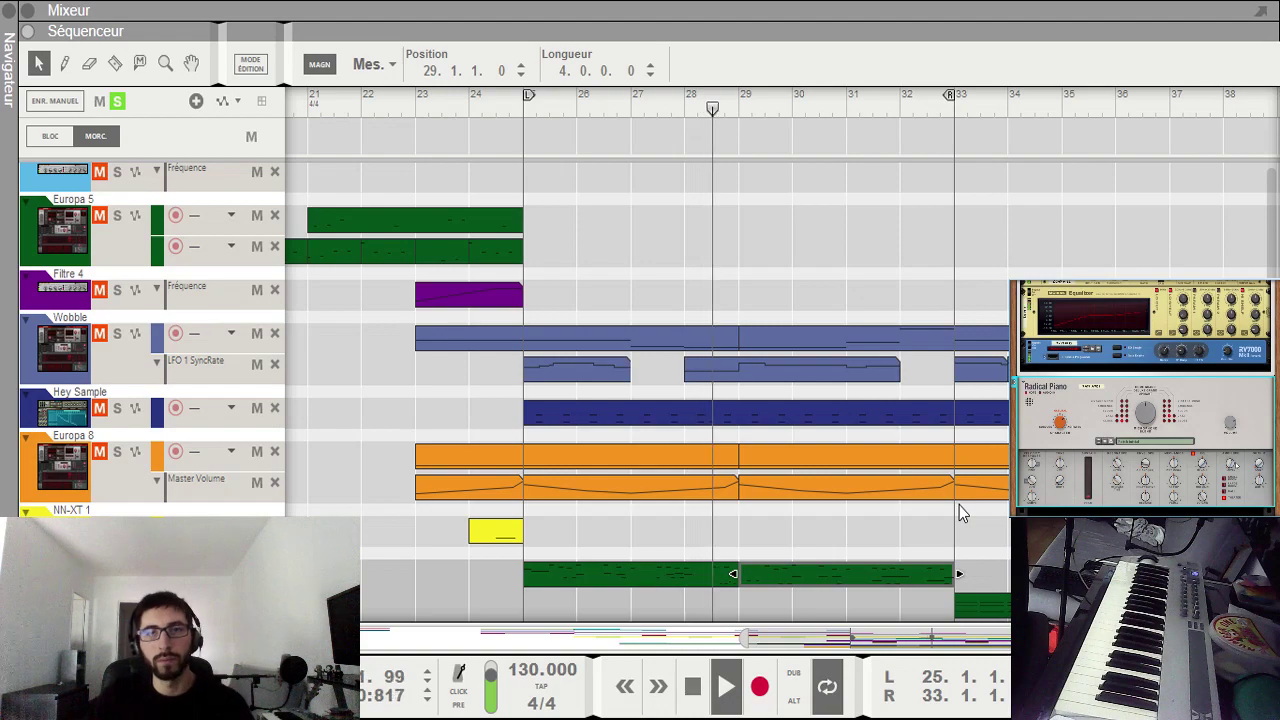
pyautogui.moveTo(992, 605); pyautogui.dragTo(631, 620)
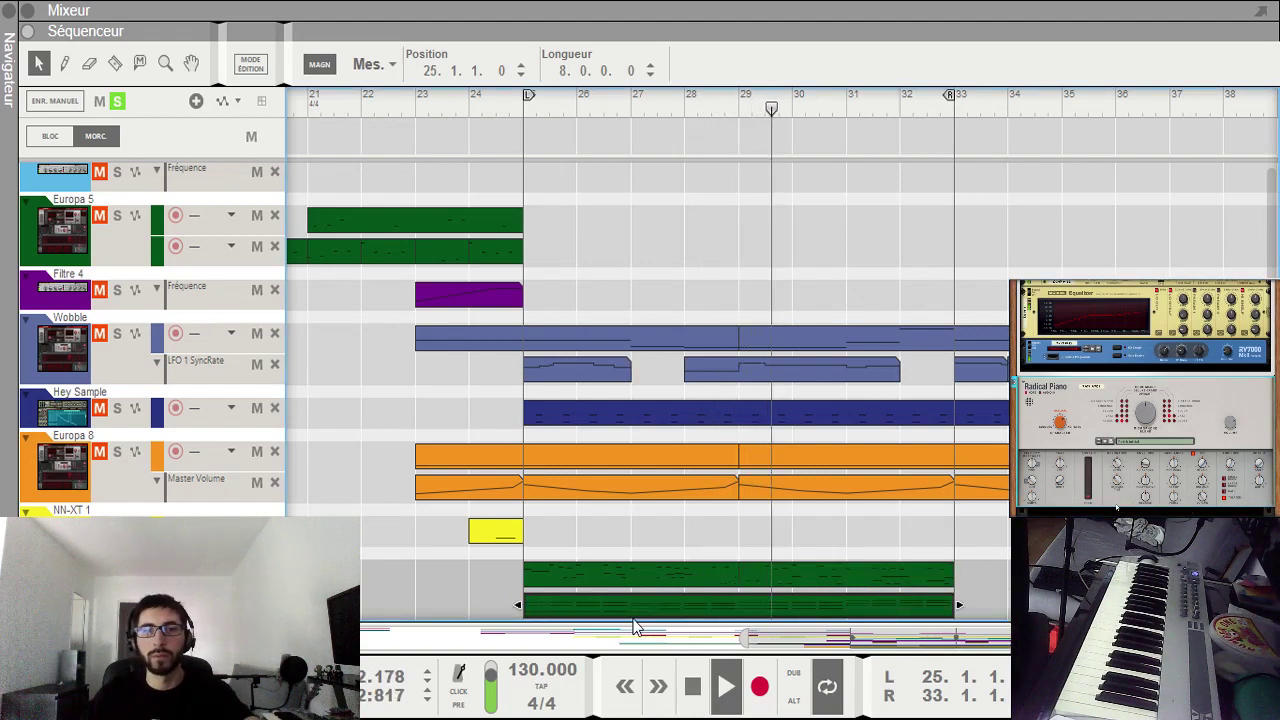
pyautogui.click(703, 537)
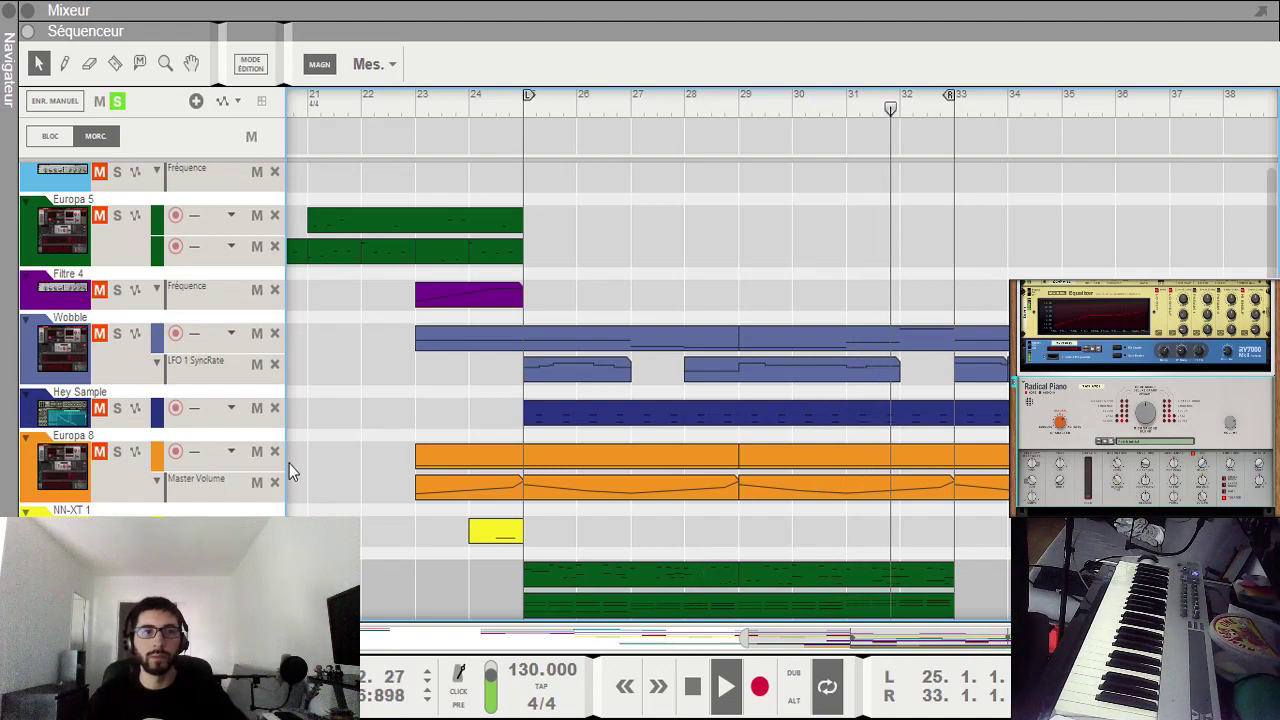
# Step: Solo the Alarm, Europa 9, Basse saturee and Filtre 2 tracks to hear them with the piano part
pyautogui.scroll(3, 308, 511)
pyautogui.scroll(5, 320, 490)
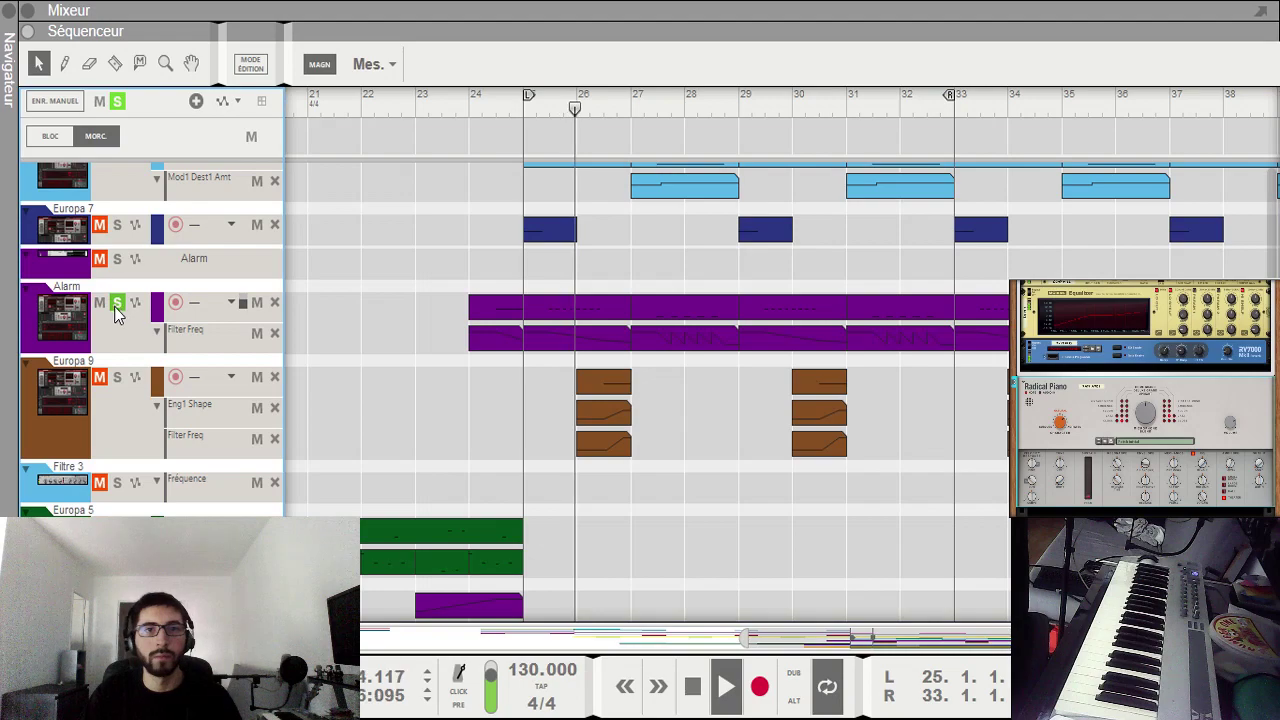
pyautogui.scroll(3, 306, 386)
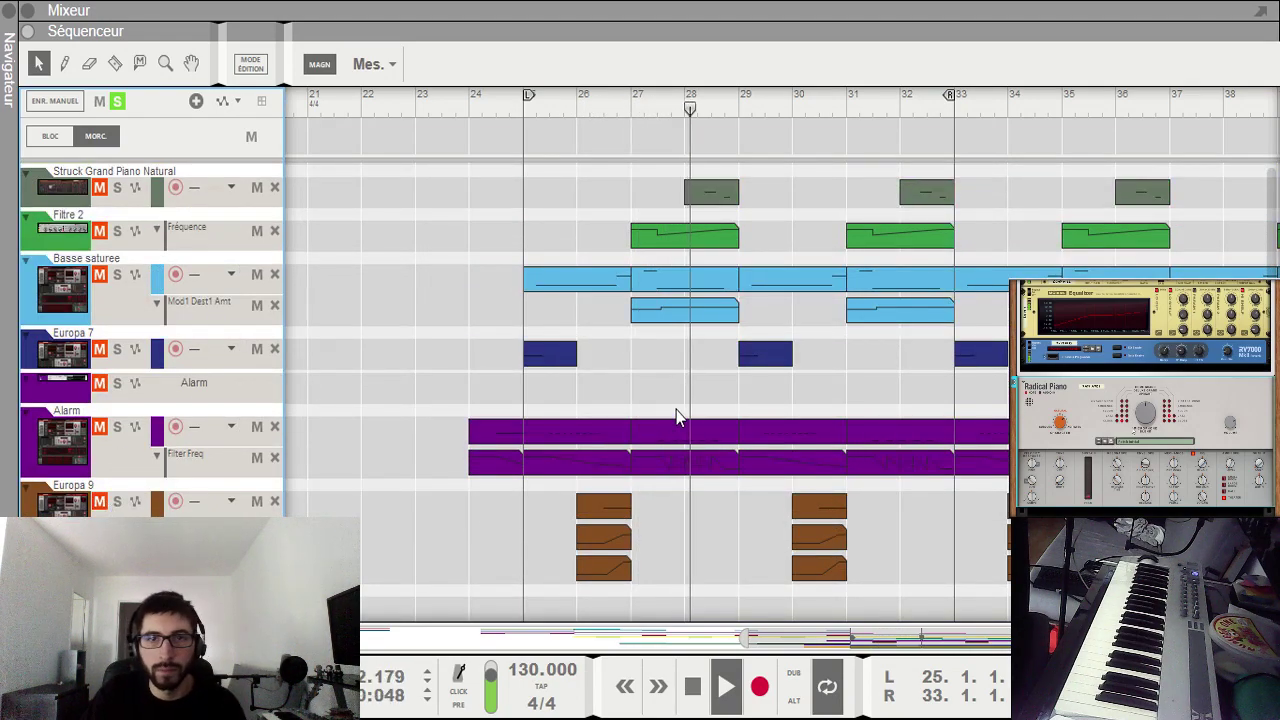
pyautogui.click(684, 436)
pyautogui.click(877, 434)
pyautogui.click(117, 432)
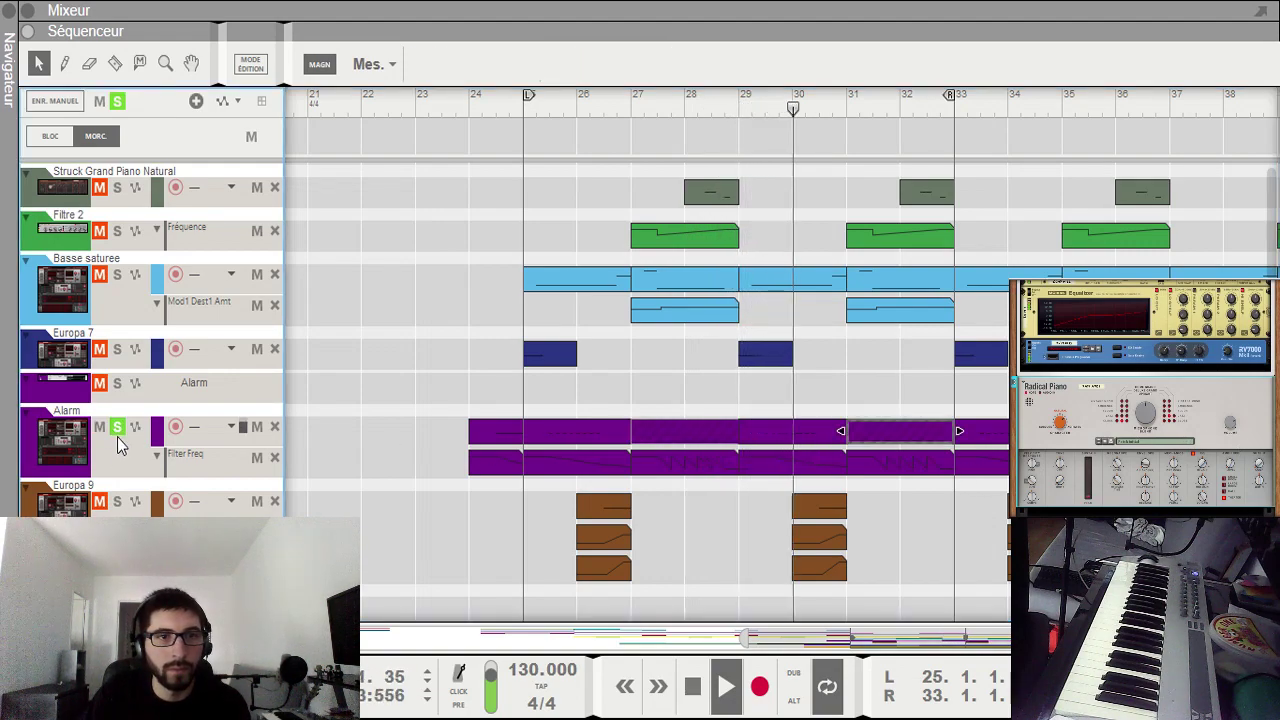
pyautogui.click(119, 503)
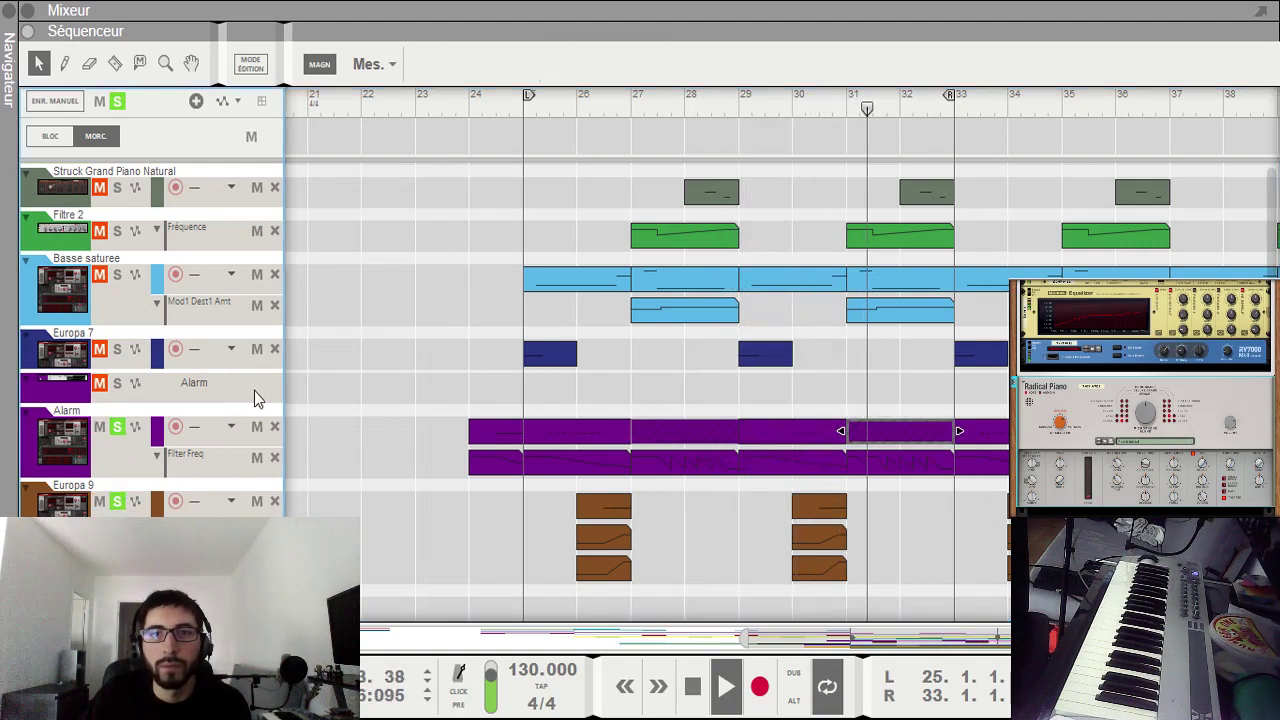
pyautogui.click(117, 276)
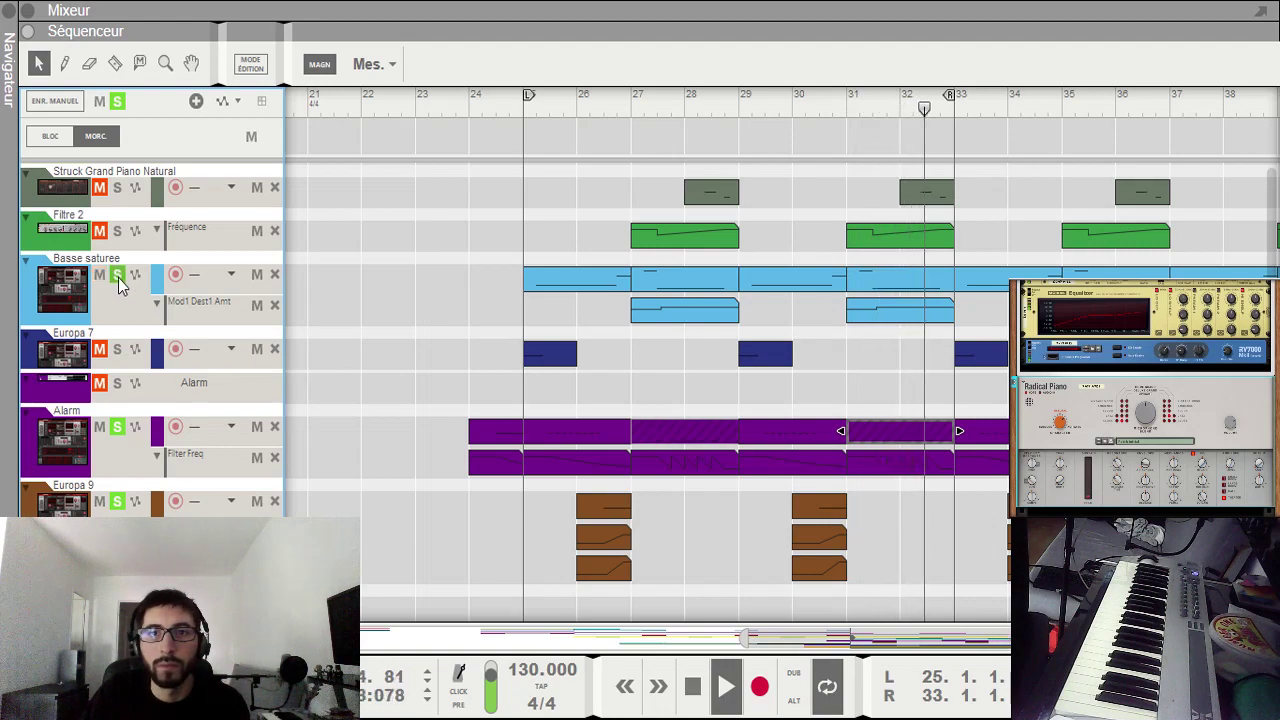
pyautogui.click(117, 231)
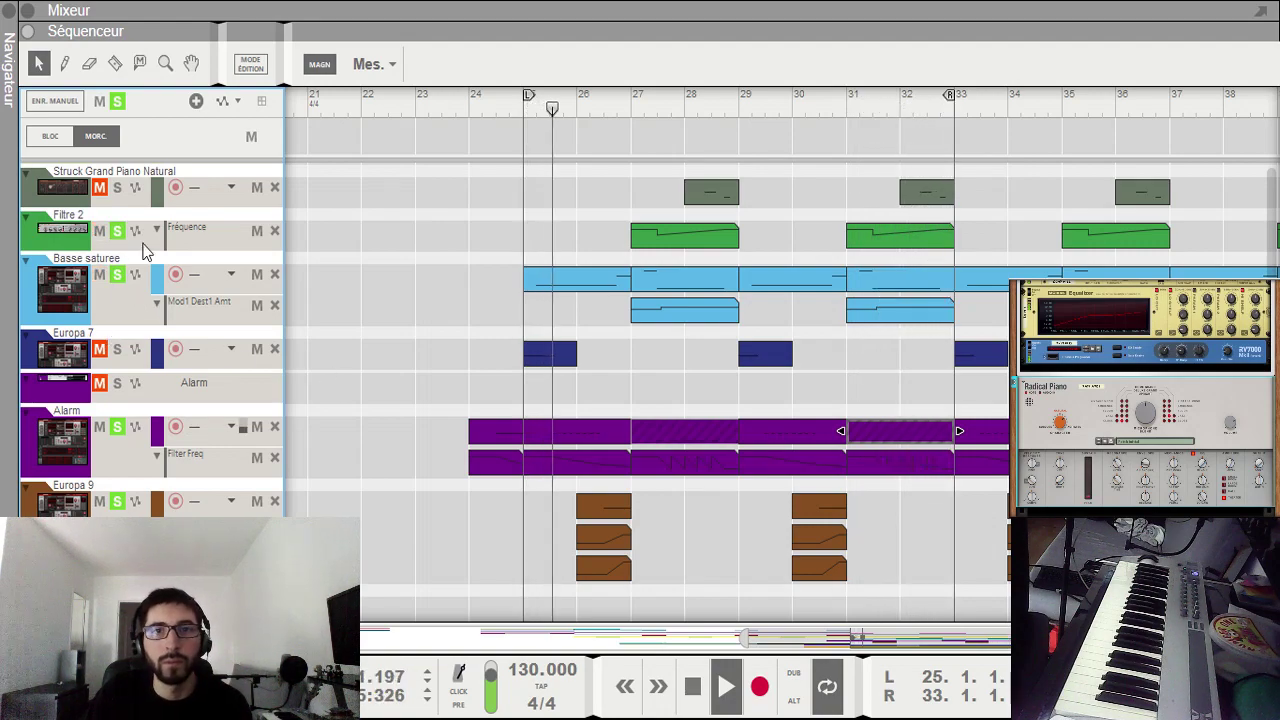
# Step: Add the Struck Grand Piano Natural and Europa 6 tracks to the solo for listening, and clear all solos
pyautogui.scroll(5, 542, 385)
pyautogui.scroll(-1, 475, 425)
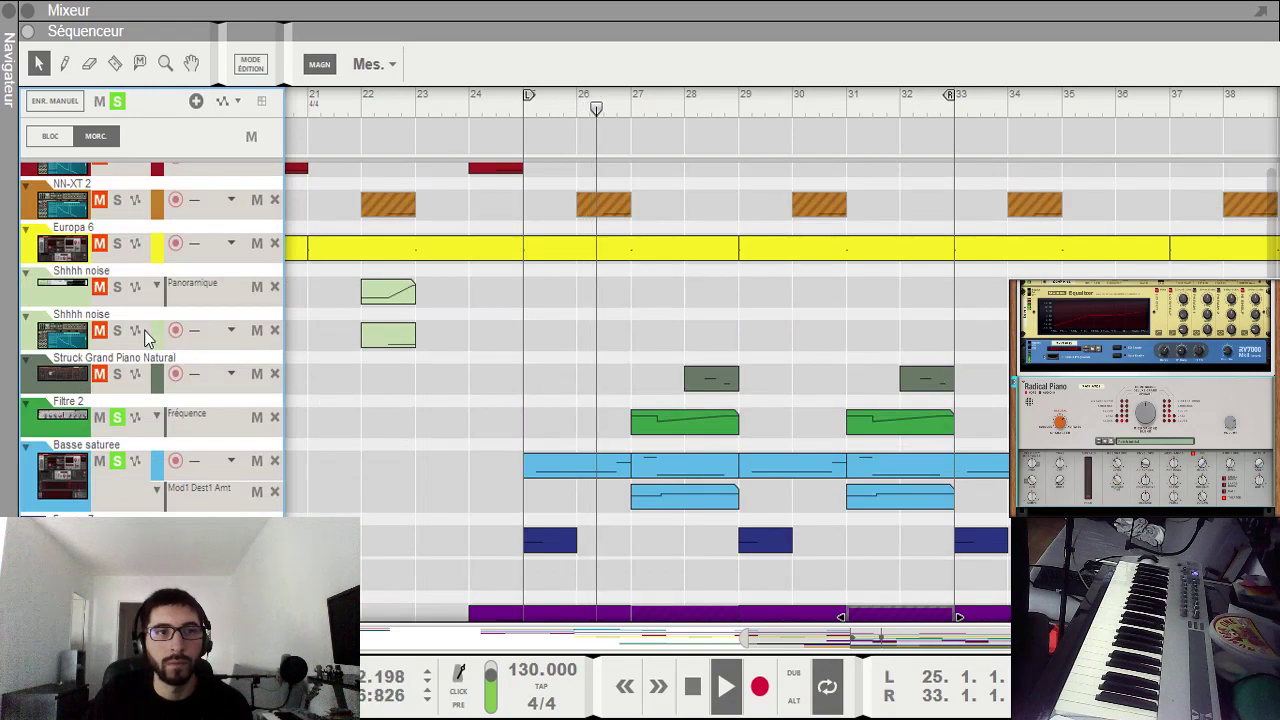
pyautogui.click(117, 374)
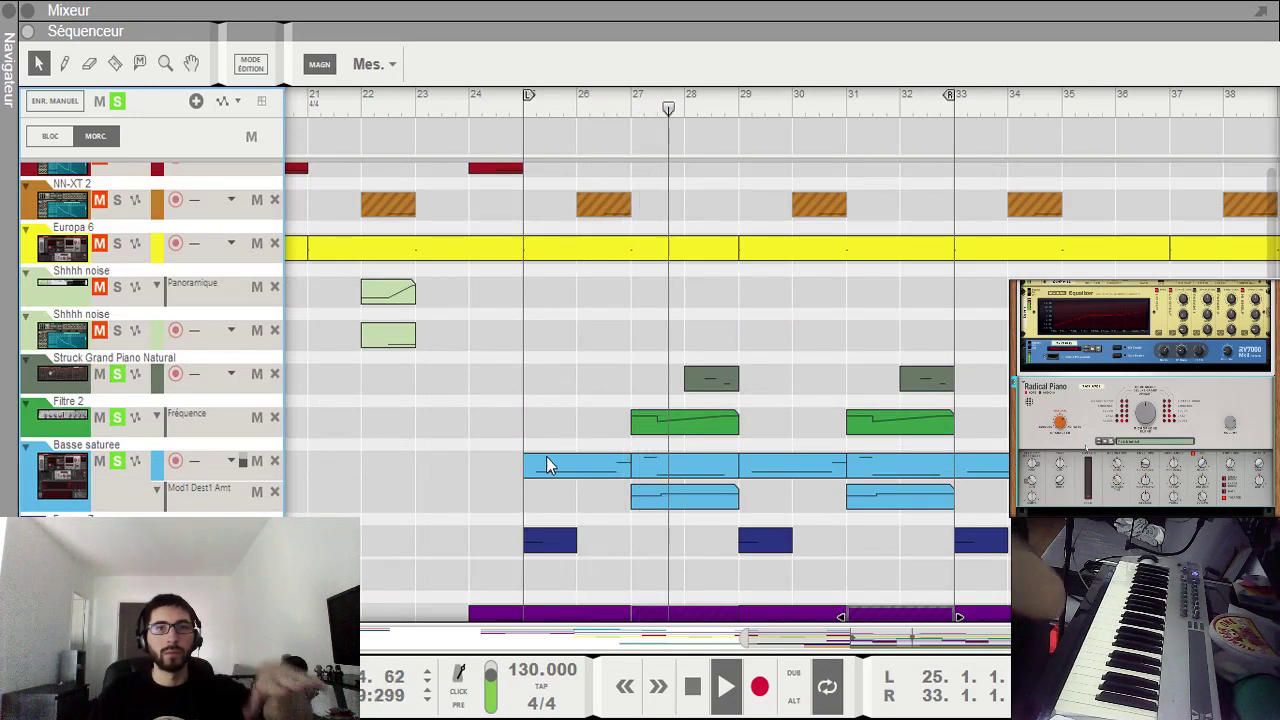
pyautogui.scroll(3, 536, 457)
pyautogui.click(116, 428)
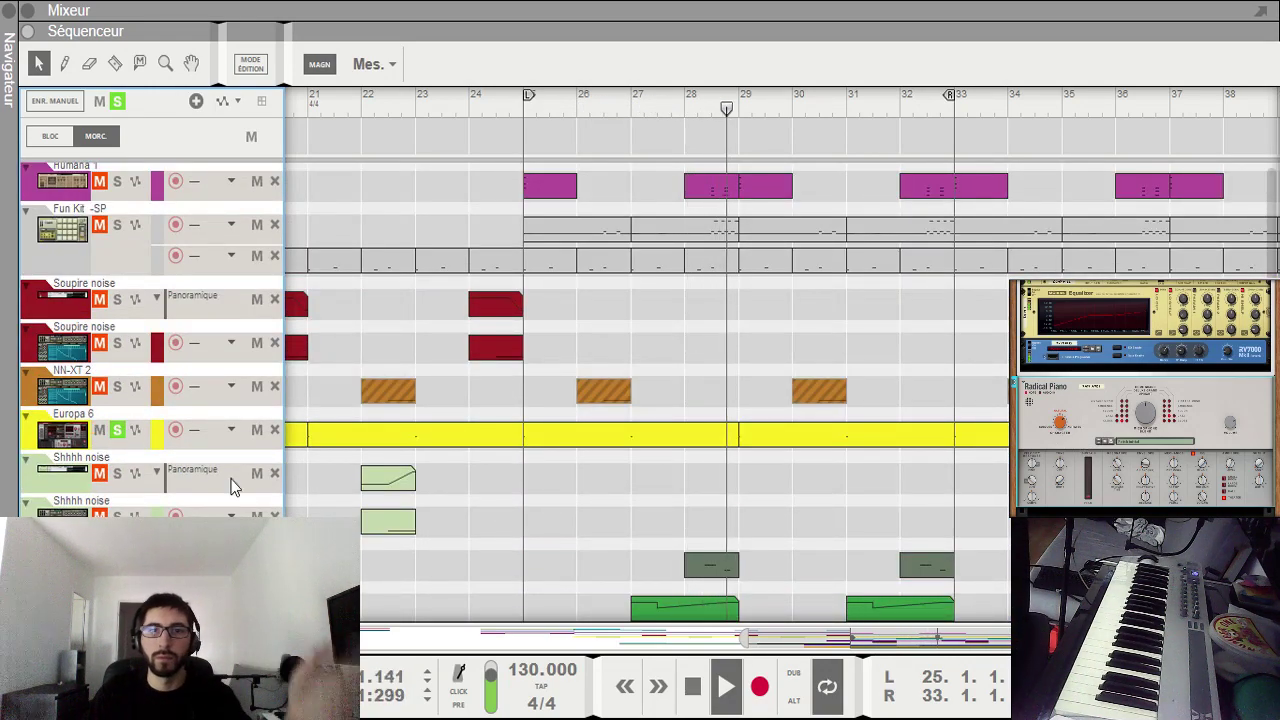
pyautogui.scroll(3, 770, 522)
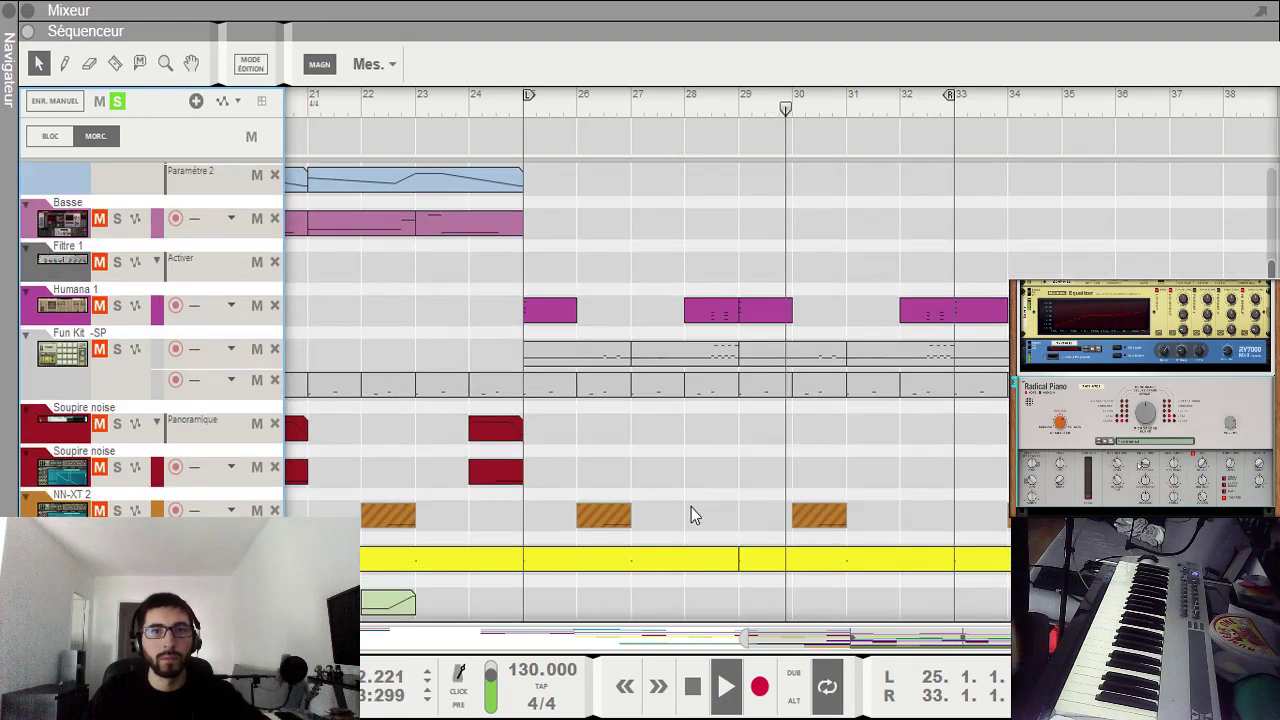
pyautogui.click(117, 103)
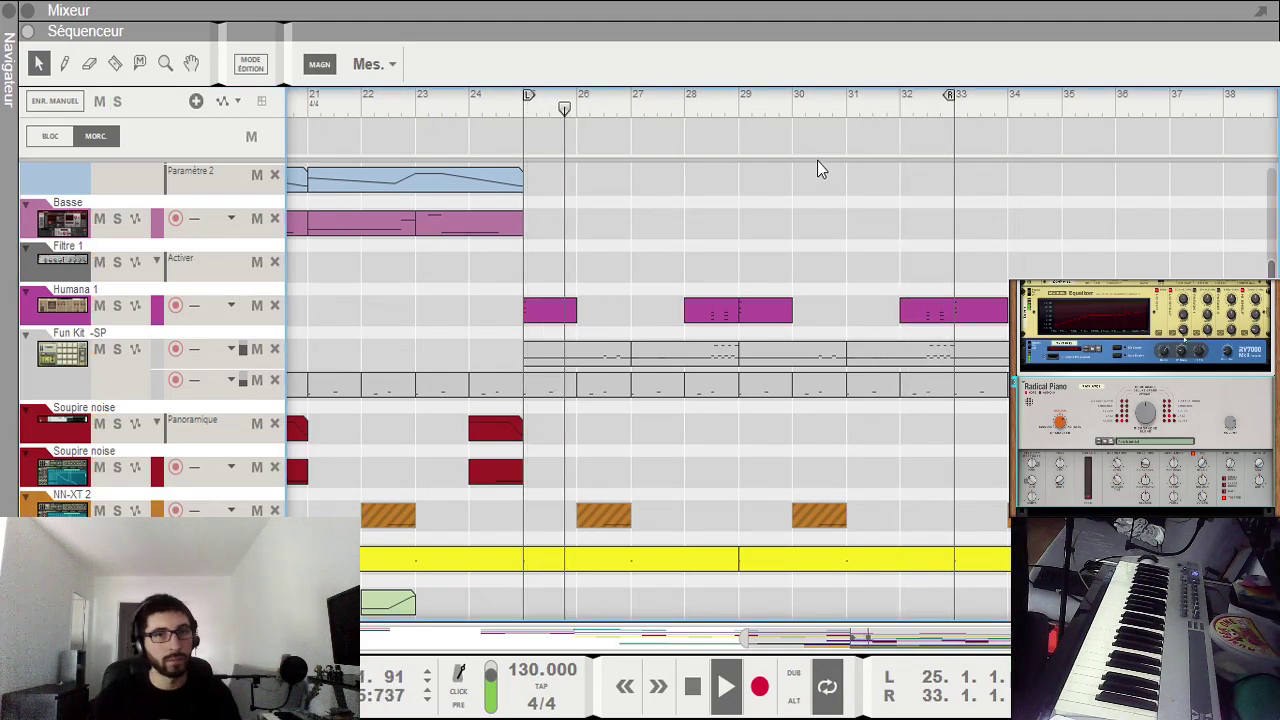
# Step: Move the eight-bar chord clip at bar 25 from the RadPiano track to the new Europa track below, and solo that track
pyautogui.scroll(-10, 869, 409)
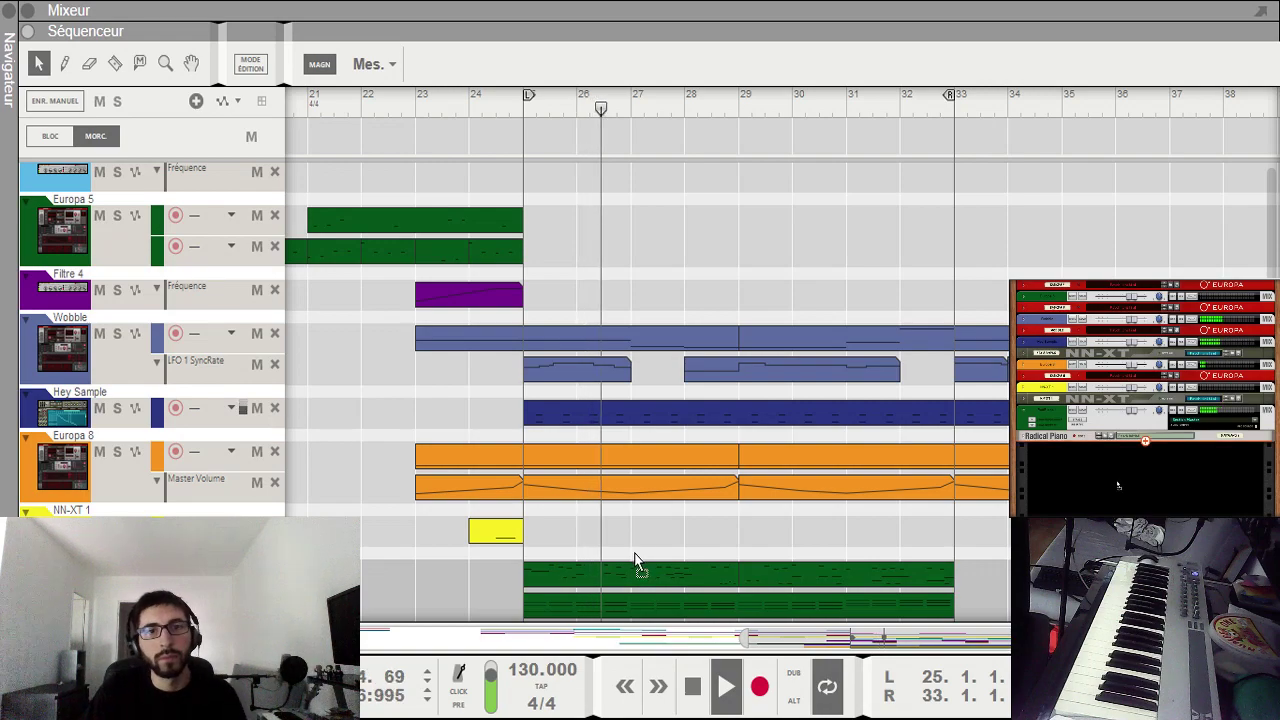
pyautogui.scroll(-1, 450, 410)
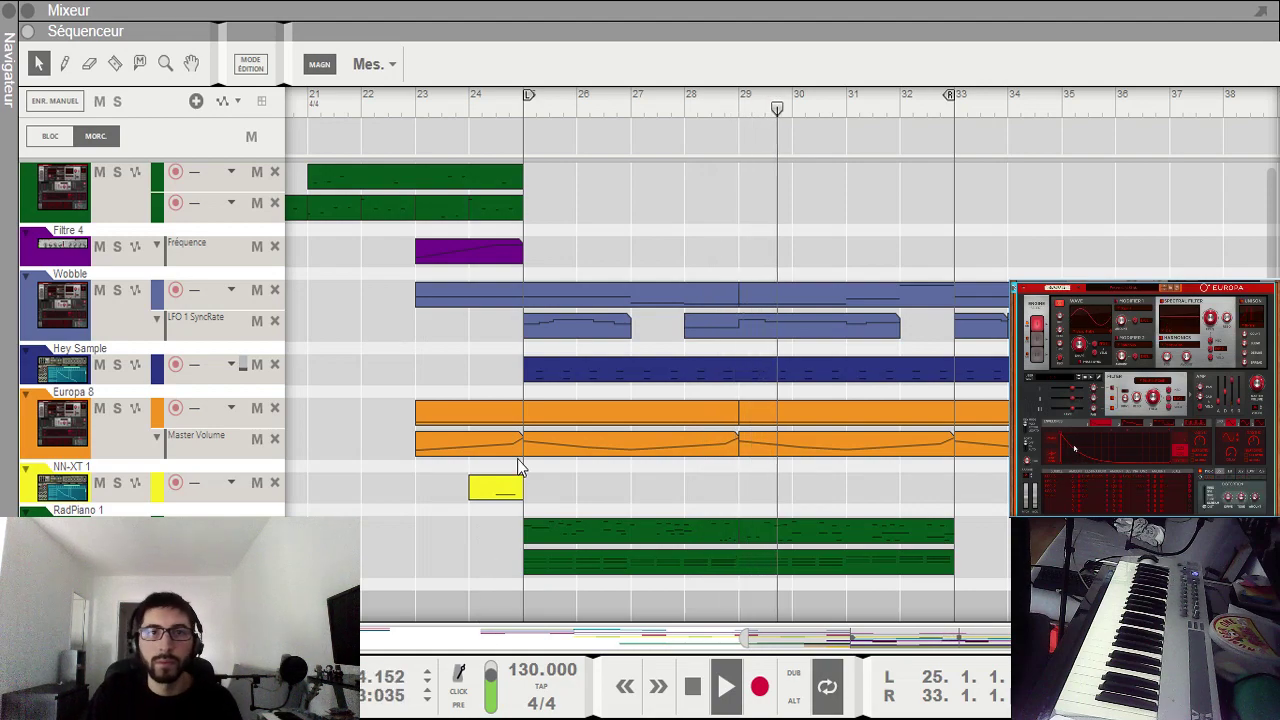
pyautogui.scroll(1, 485, 364)
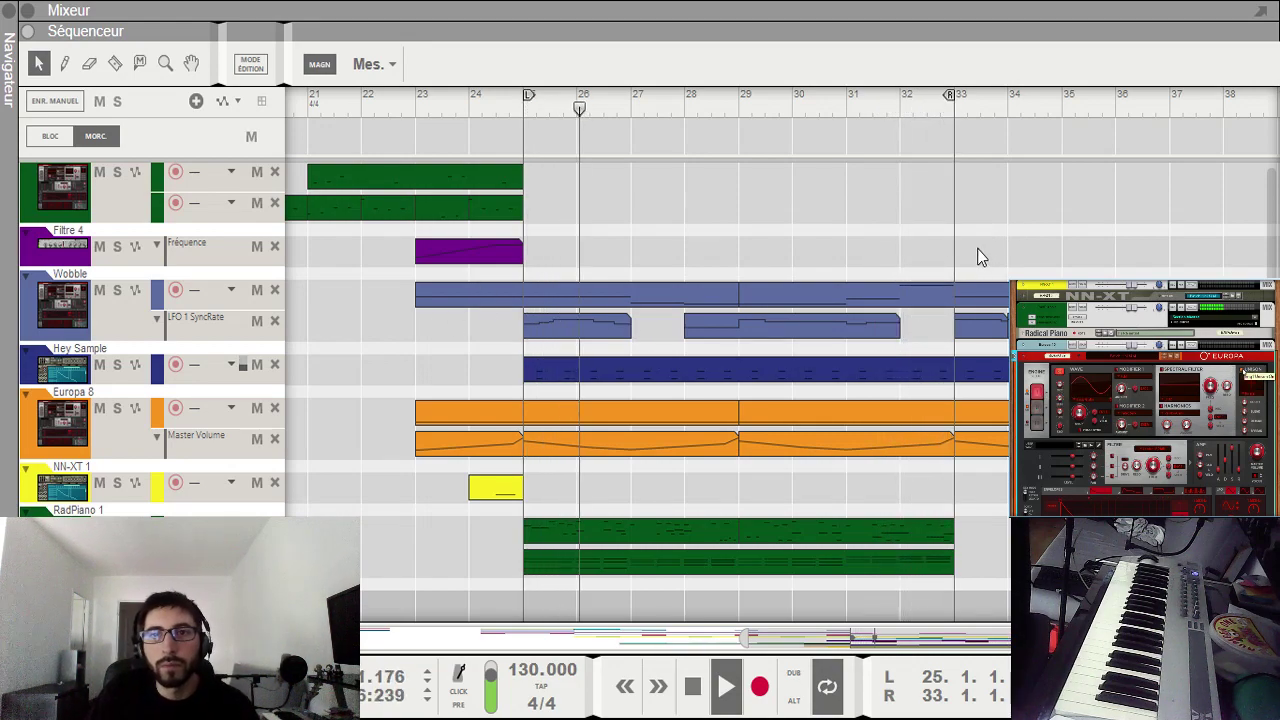
pyautogui.hotkey('ctrl', 'e')
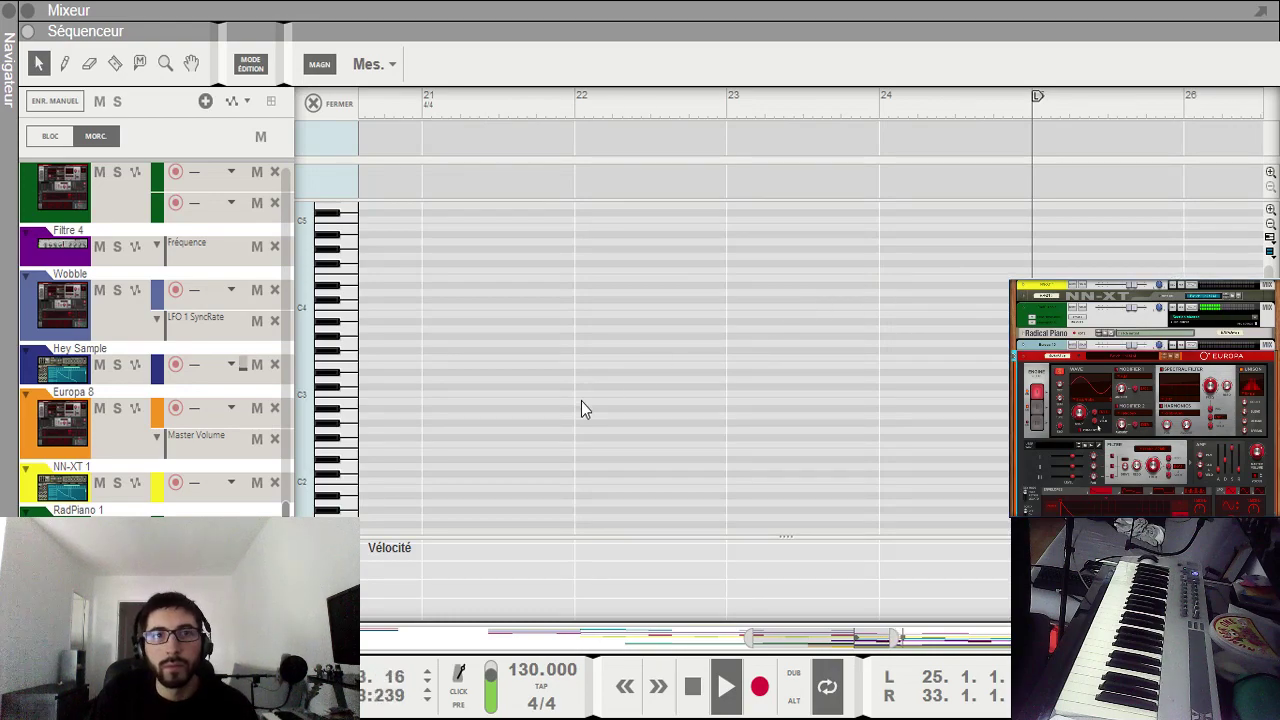
pyautogui.hotkey('ctrl', 'e')
pyautogui.moveTo(922, 561); pyautogui.dragTo(920, 602)
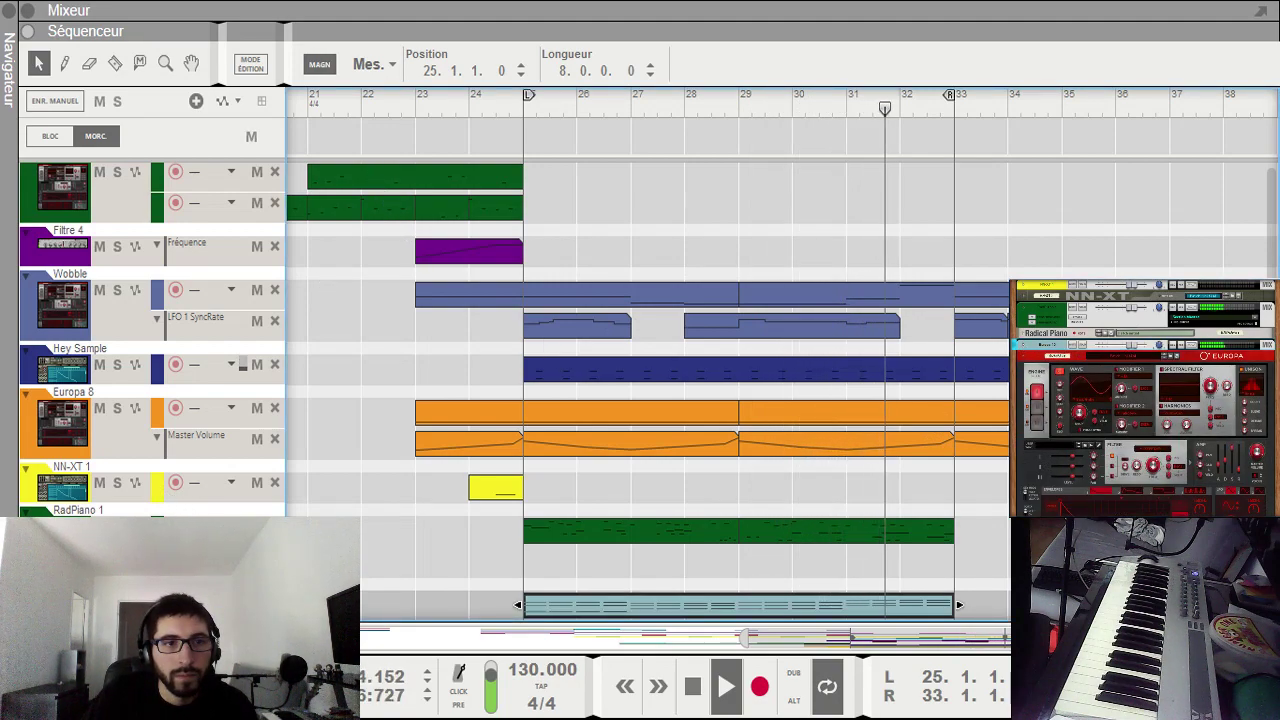
pyautogui.click(117, 601)
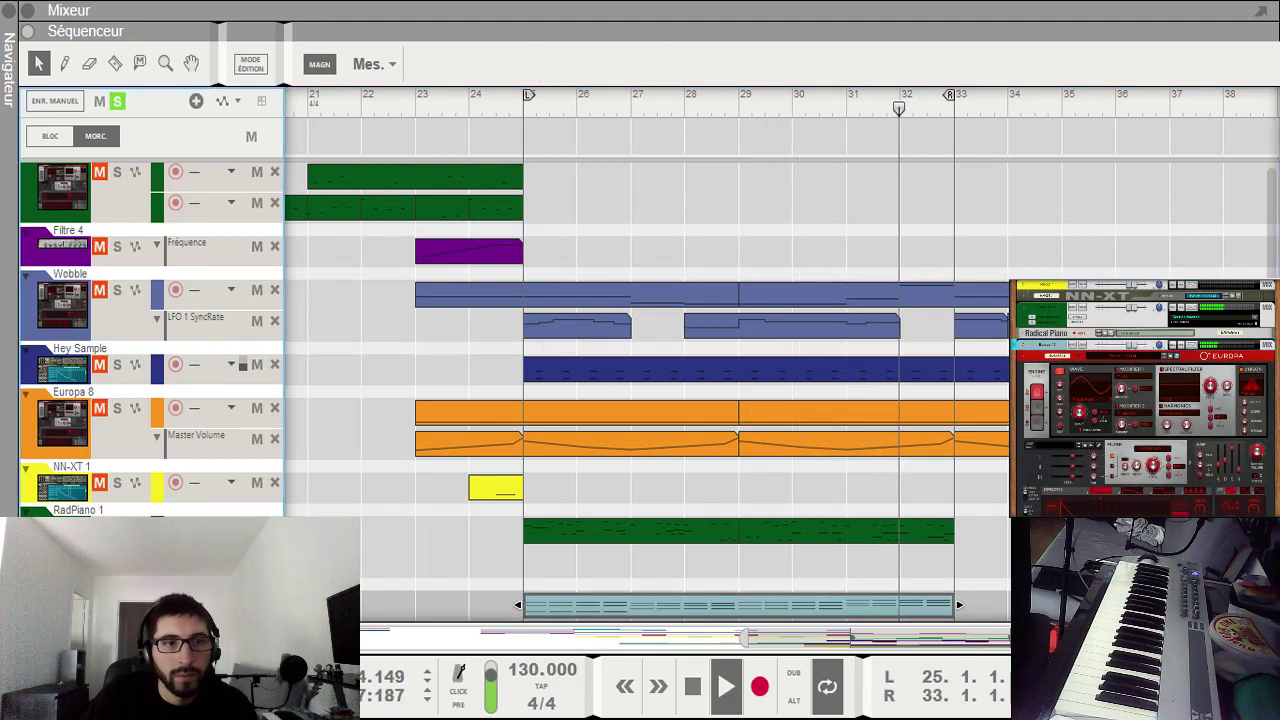
pyautogui.click(848, 556)
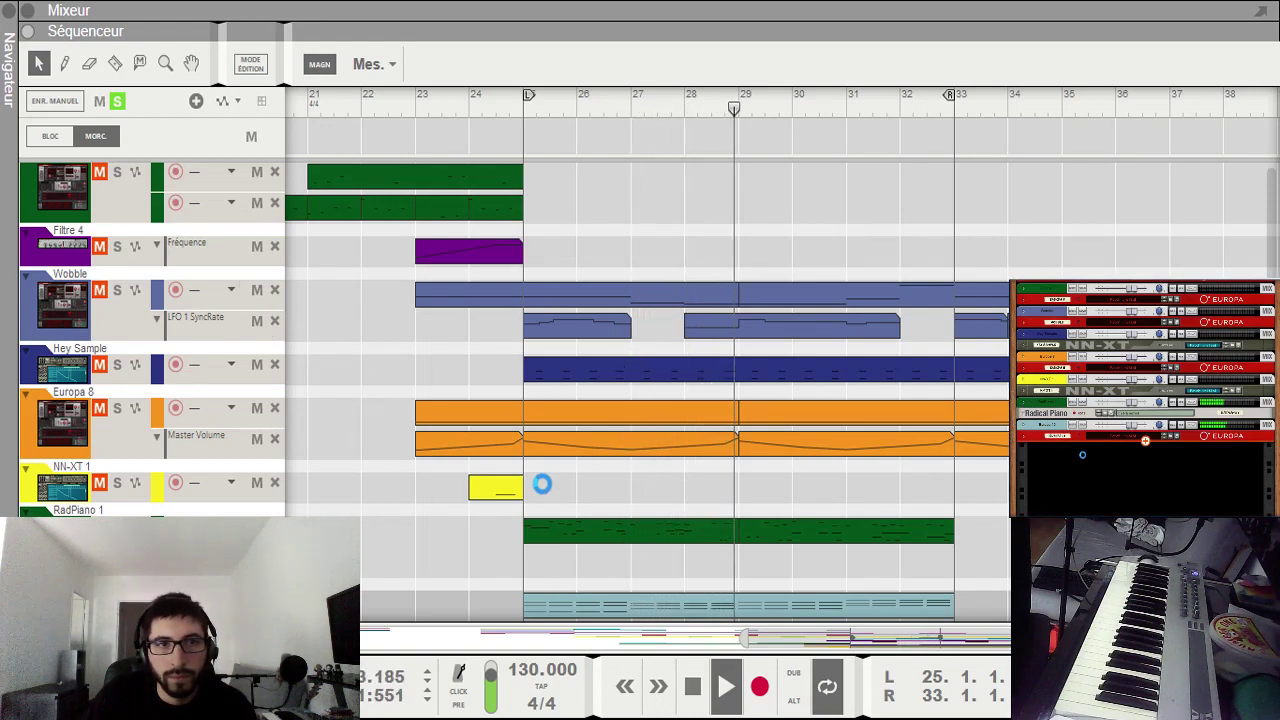
# Step: Draw two consecutive four-bar clips on the new NN-XT track, covering bars 25 to 32
pyautogui.scroll(-1, 545, 487)
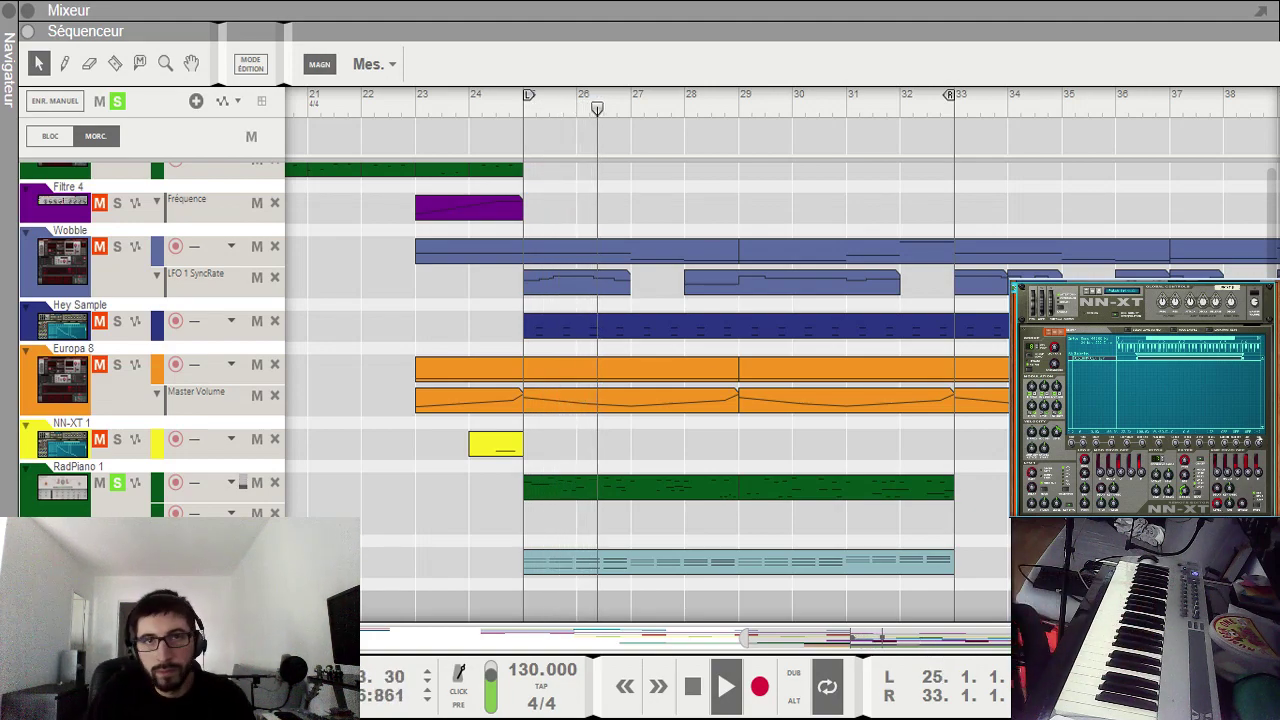
pyautogui.doubleClick(840, 252)
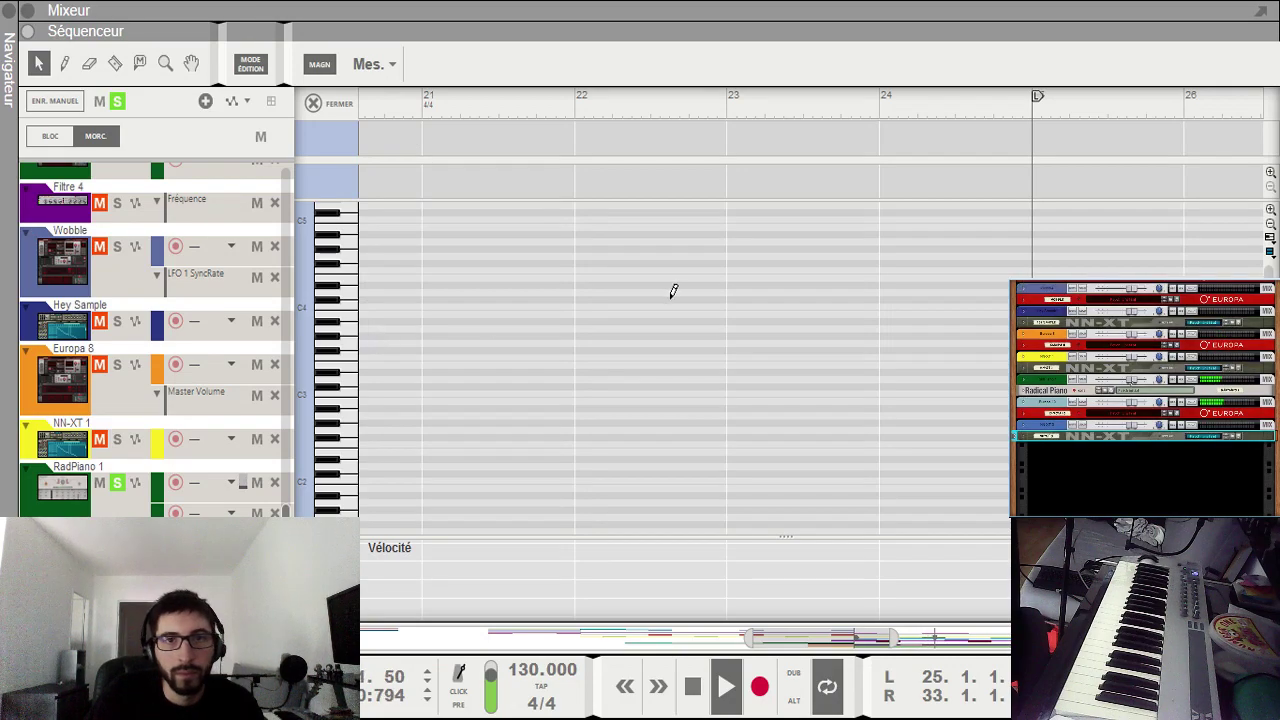
pyautogui.hotkey('ctrl', 'e')
pyautogui.press('w')
pyautogui.moveTo(540, 606)
pyautogui.mouseDown()
pyautogui.moveTo(915, 612)
pyautogui.moveTo(703, 607)
pyautogui.moveTo(909, 597)
pyautogui.mouseUp()
pyautogui.press('q')
pyautogui.click(670, 606)
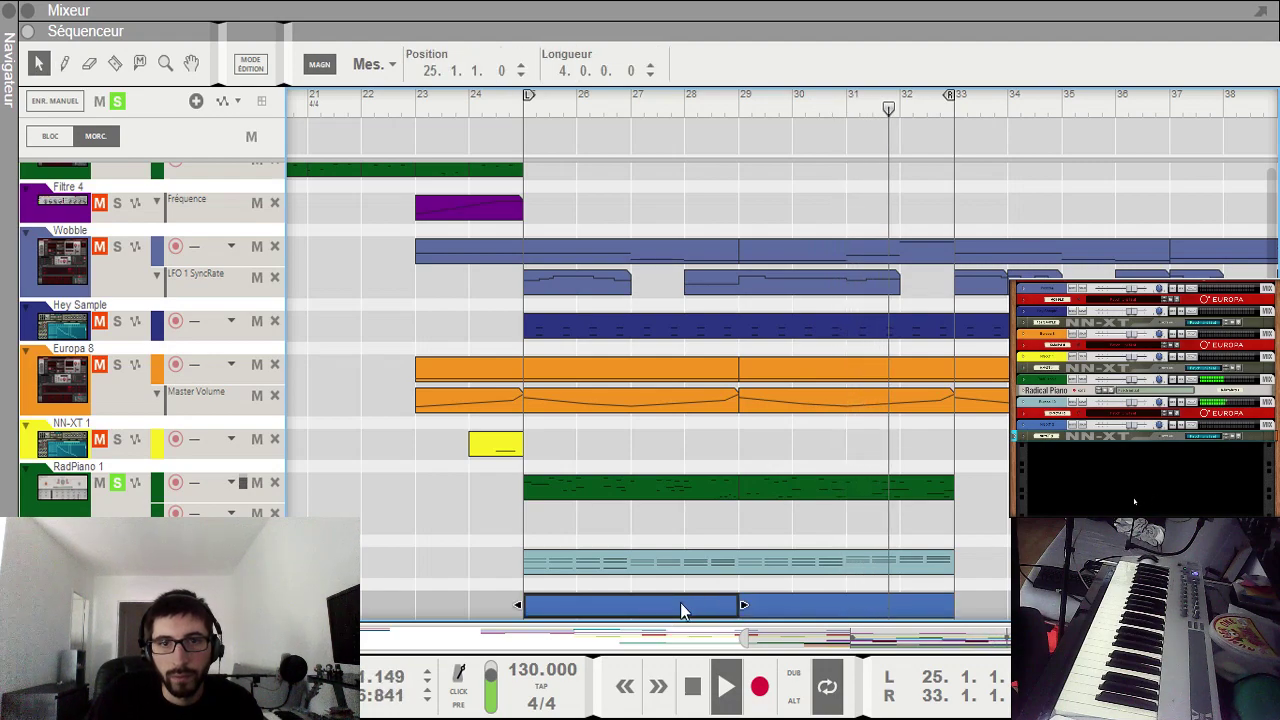
# Step: In the first NN-XT clip, draw a two-bar F3 from bar 25 and one-bar C4 and F4 notes at bars 27 and 28
pyautogui.doubleClick(680, 604)
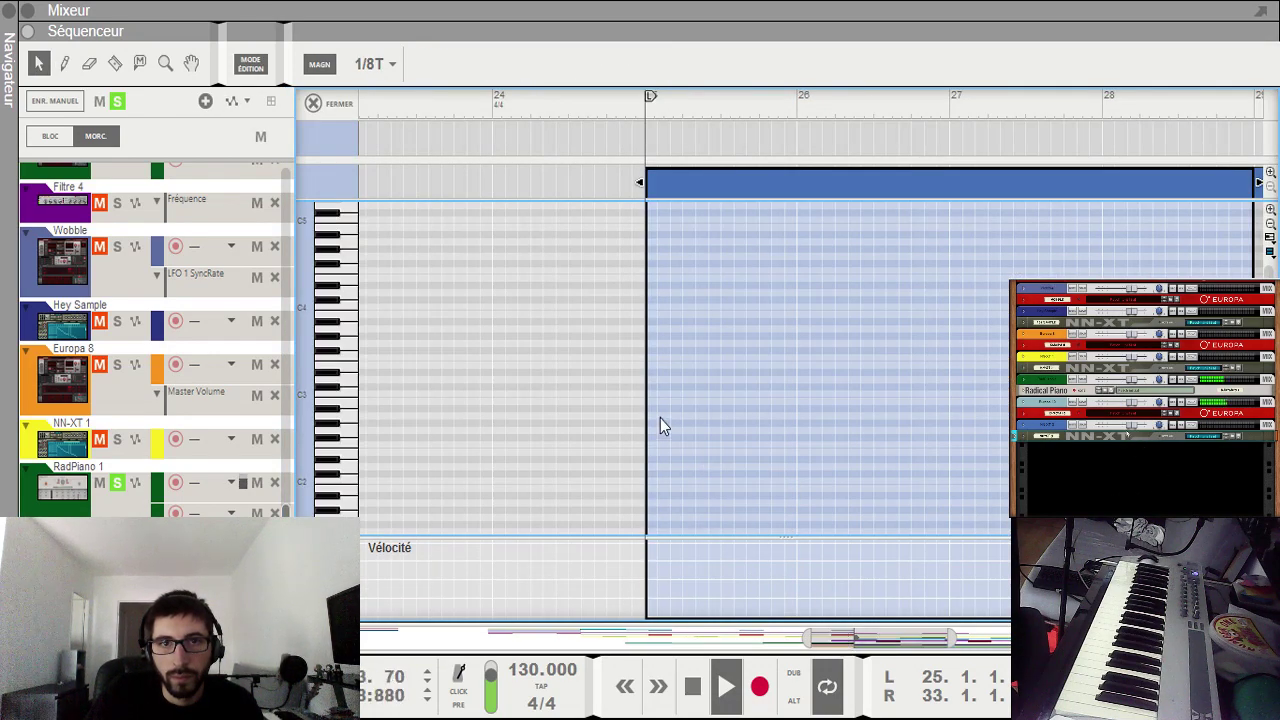
pyautogui.moveTo(649, 350)
pyautogui.mouseDown()
pyautogui.moveTo(794, 345)
pyautogui.moveTo(763, 361)
pyautogui.mouseUp()
pyautogui.press('q')
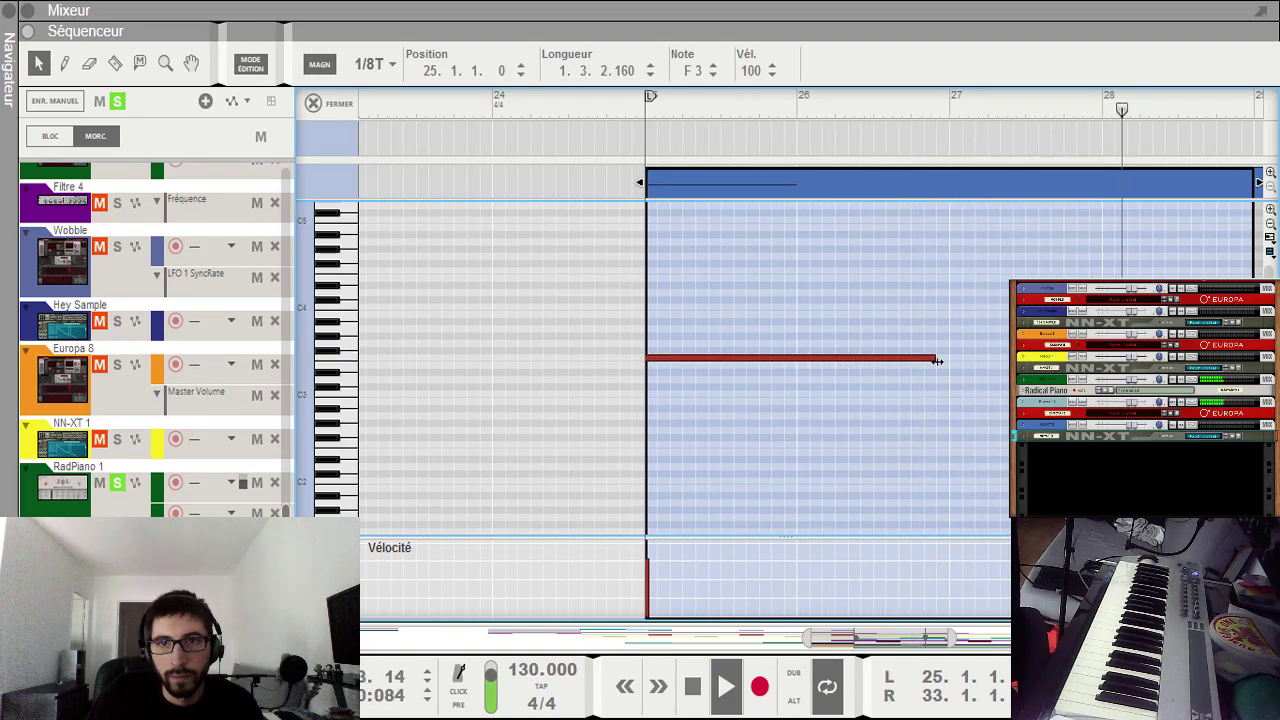
pyautogui.press('w')
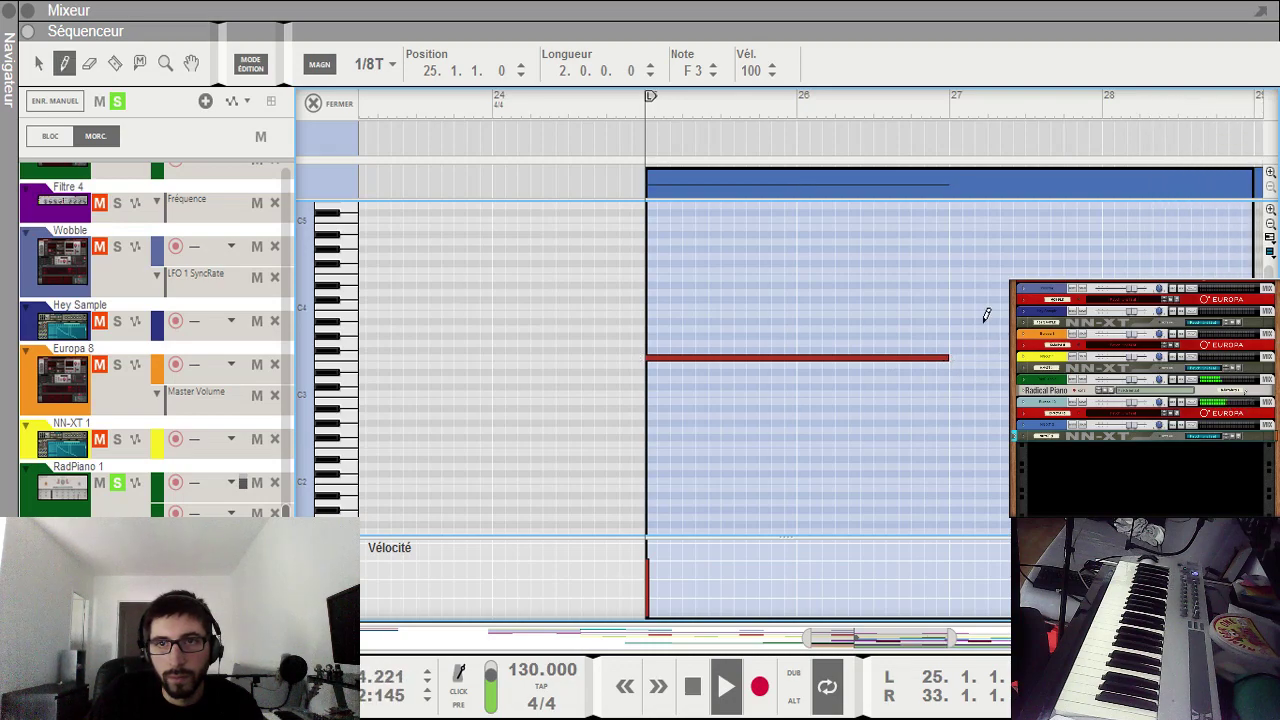
pyautogui.moveTo(957, 305); pyautogui.dragTo(1025, 306)
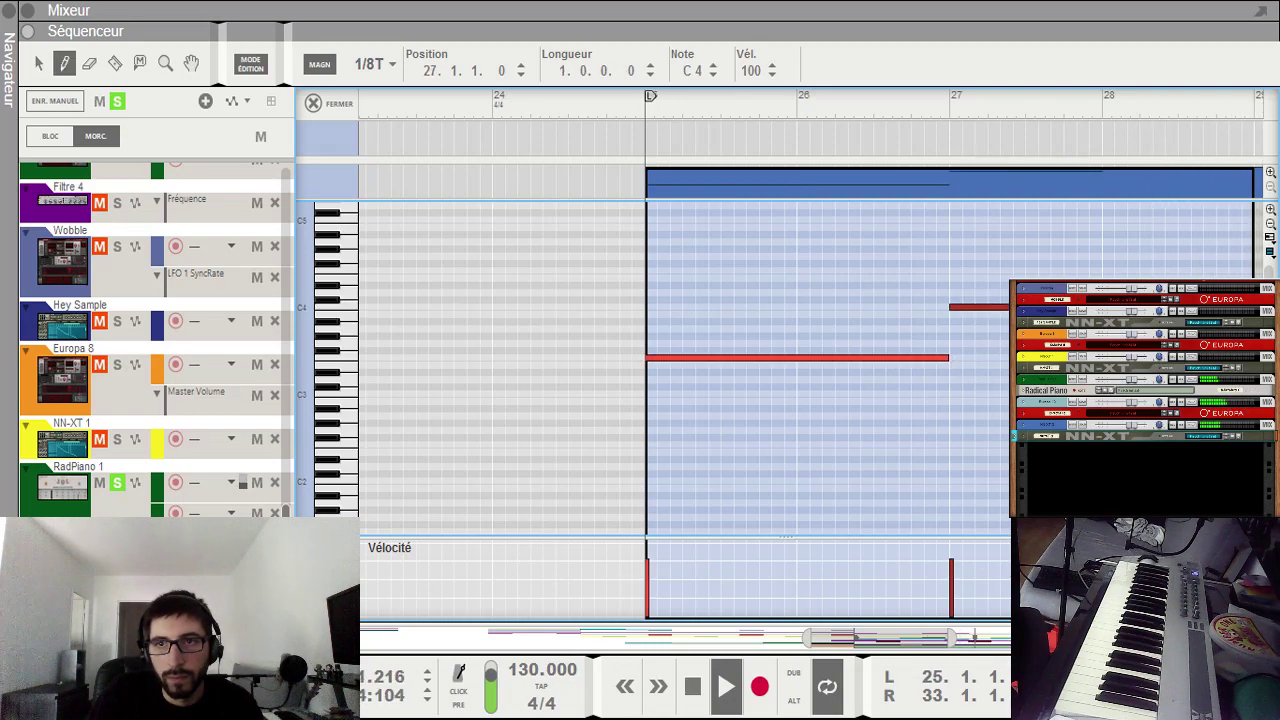
pyautogui.moveTo(1248, 252); pyautogui.dragTo(1256, 254)
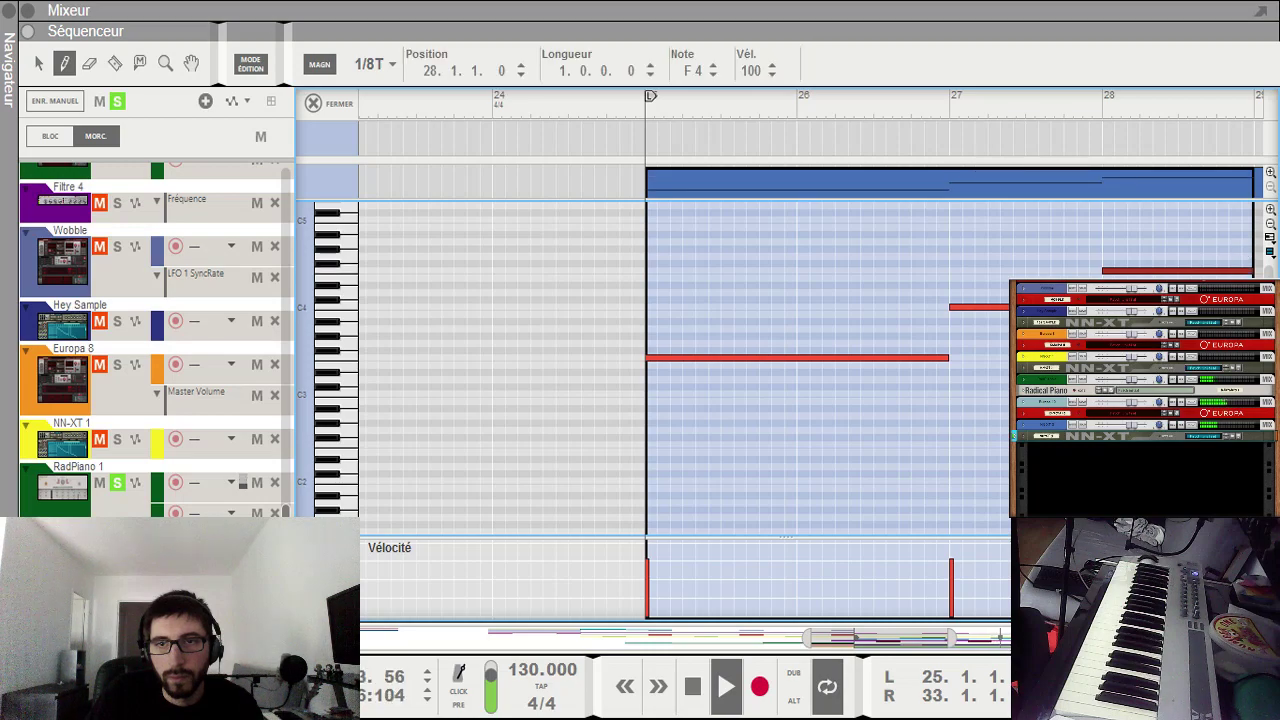
# Step: In the second NN-XT clip, draw a two-bar F2 from bar 29 and one-bar C4 and F3 notes at bars 31 and 32
pyautogui.moveTo(932, 640); pyautogui.dragTo(980, 640)
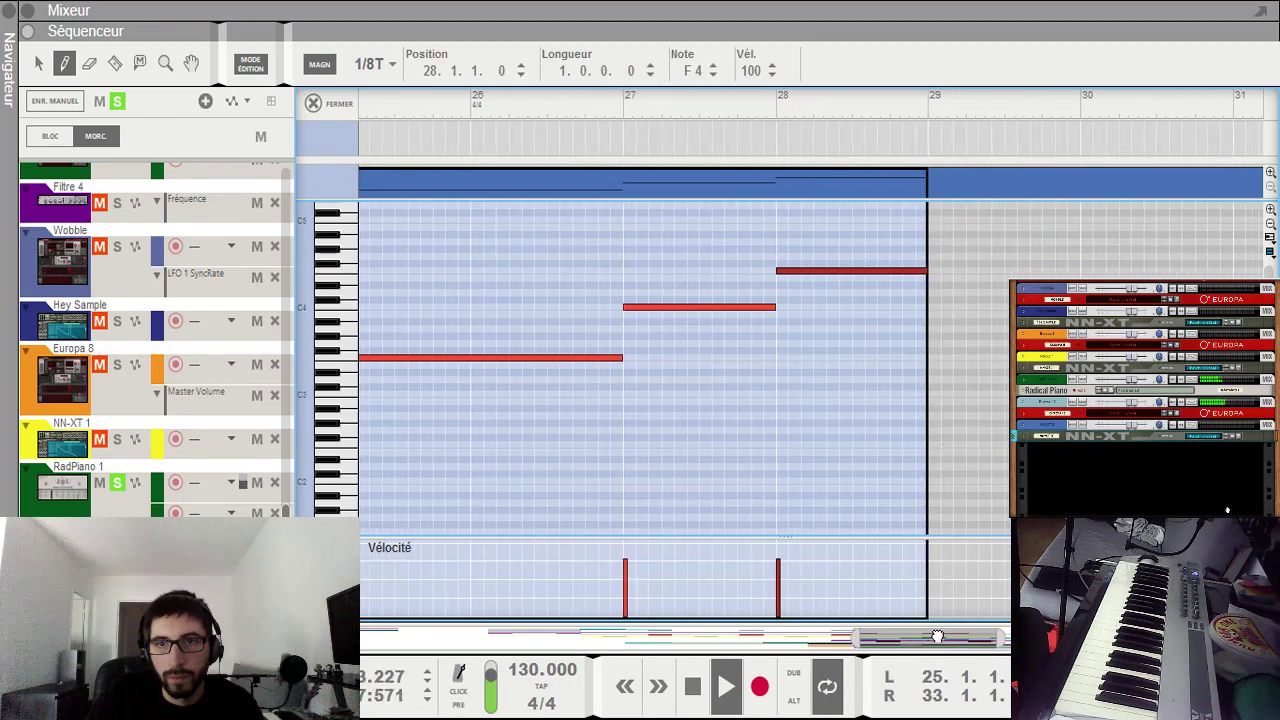
pyautogui.click(934, 443)
pyautogui.moveTo(1119, 443); pyautogui.dragTo(858, 420)
pyautogui.moveTo(862, 305); pyautogui.dragTo(1010, 305)
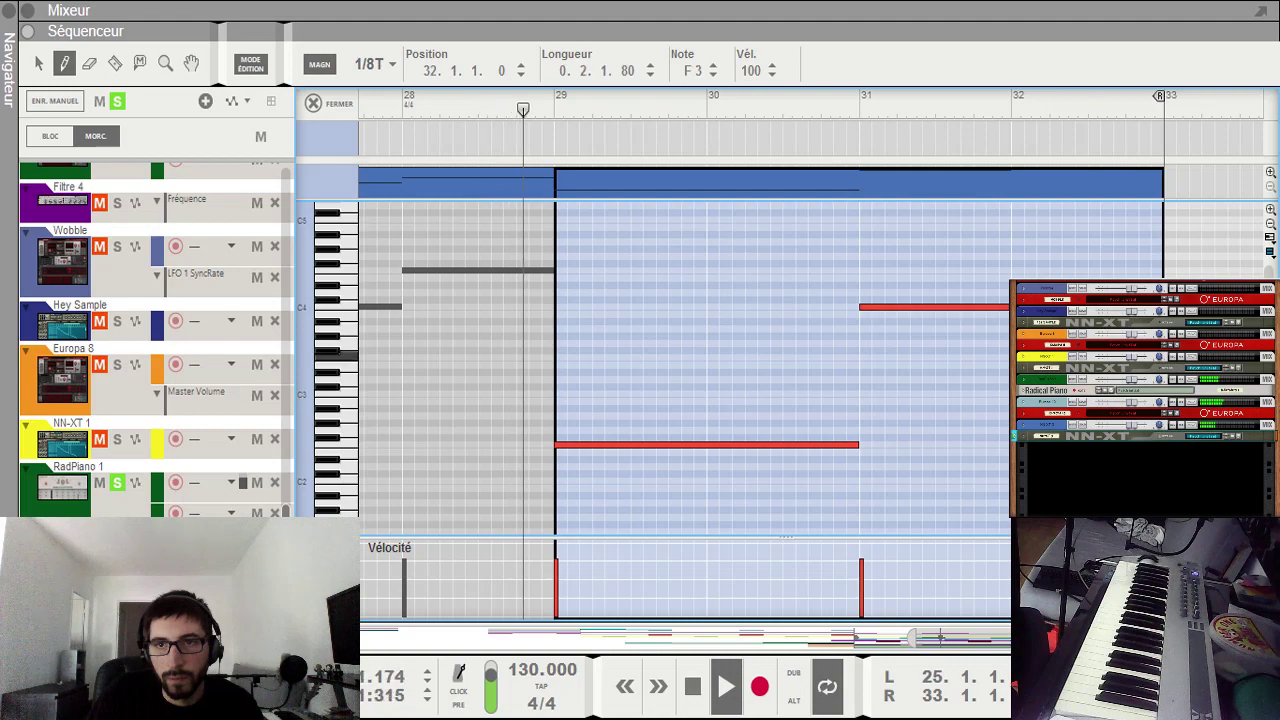
pyautogui.press('q')
# Step: Add two one-bar notes to the first NN-XT clip, a C4 at 25.3.1 and a C3 starting halfway through bar 26
pyautogui.moveTo(948, 634); pyautogui.dragTo(931, 635)
pyautogui.hotkey('ctrl', '1')
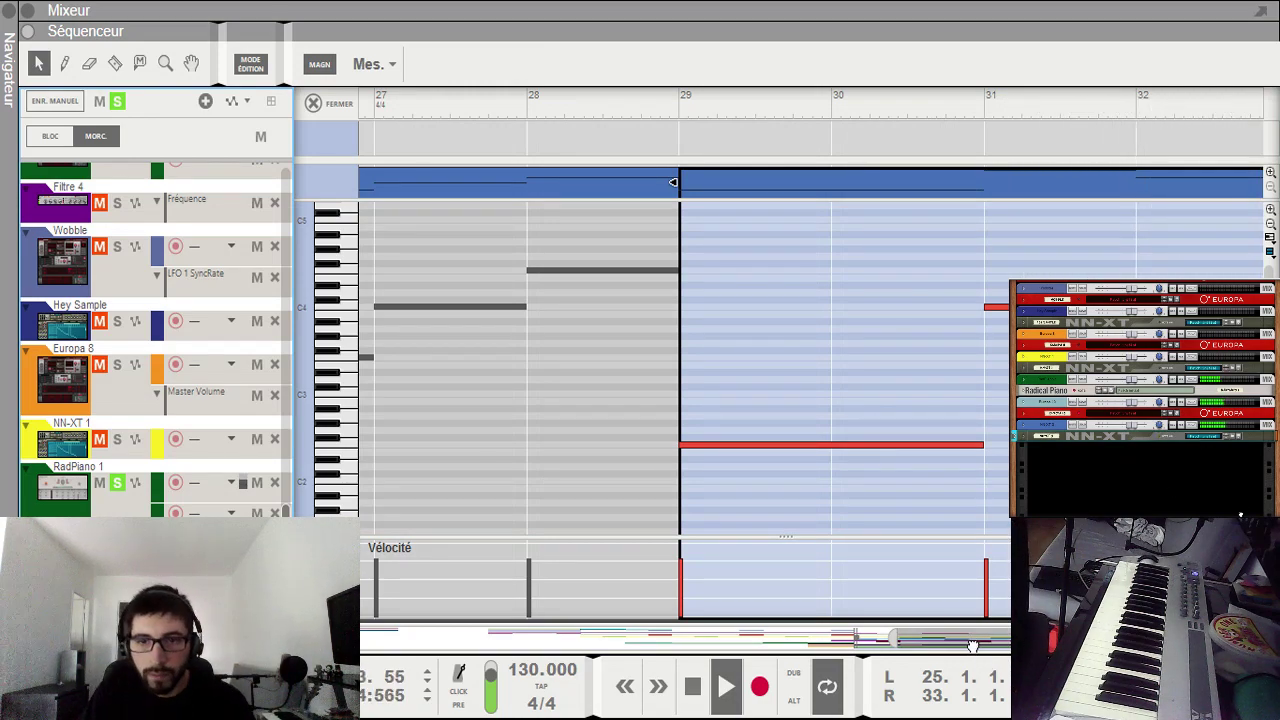
pyautogui.press('w')
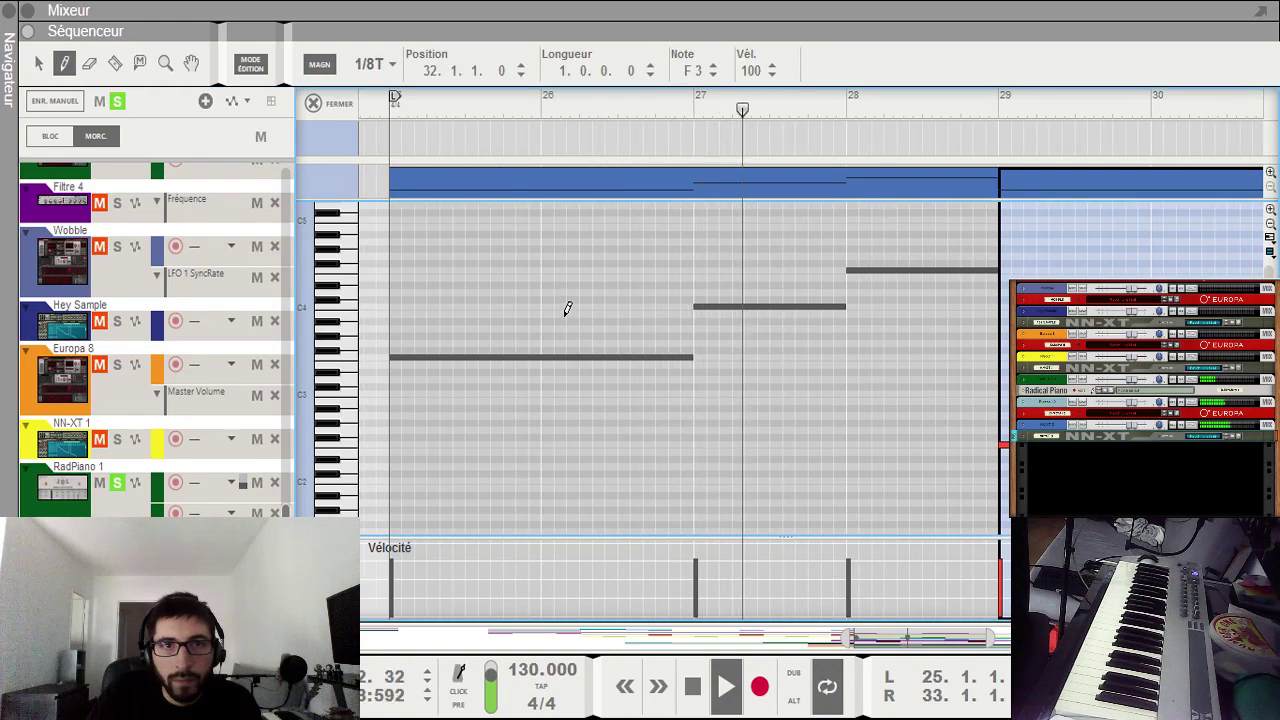
pyautogui.moveTo(471, 300); pyautogui.dragTo(611, 299)
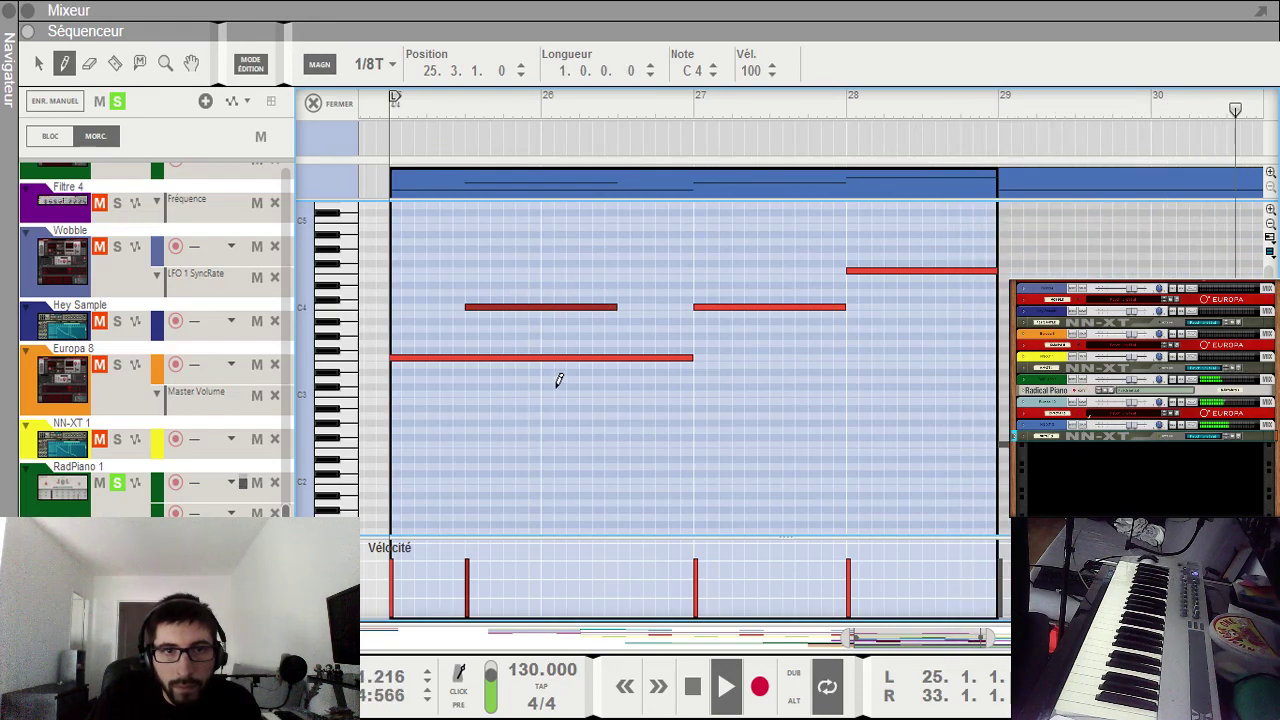
pyautogui.moveTo(546, 392); pyautogui.dragTo(596, 386)
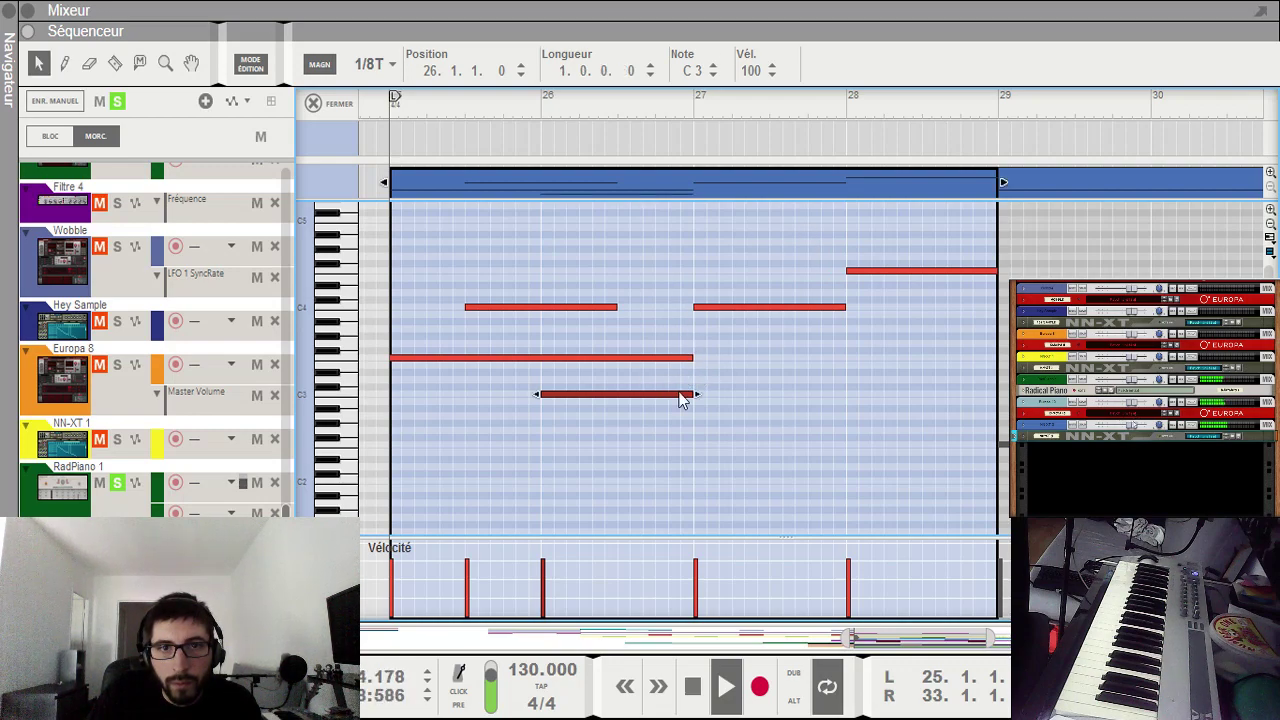
pyautogui.moveTo(675, 400); pyautogui.dragTo(745, 398)
pyautogui.click(780, 340)
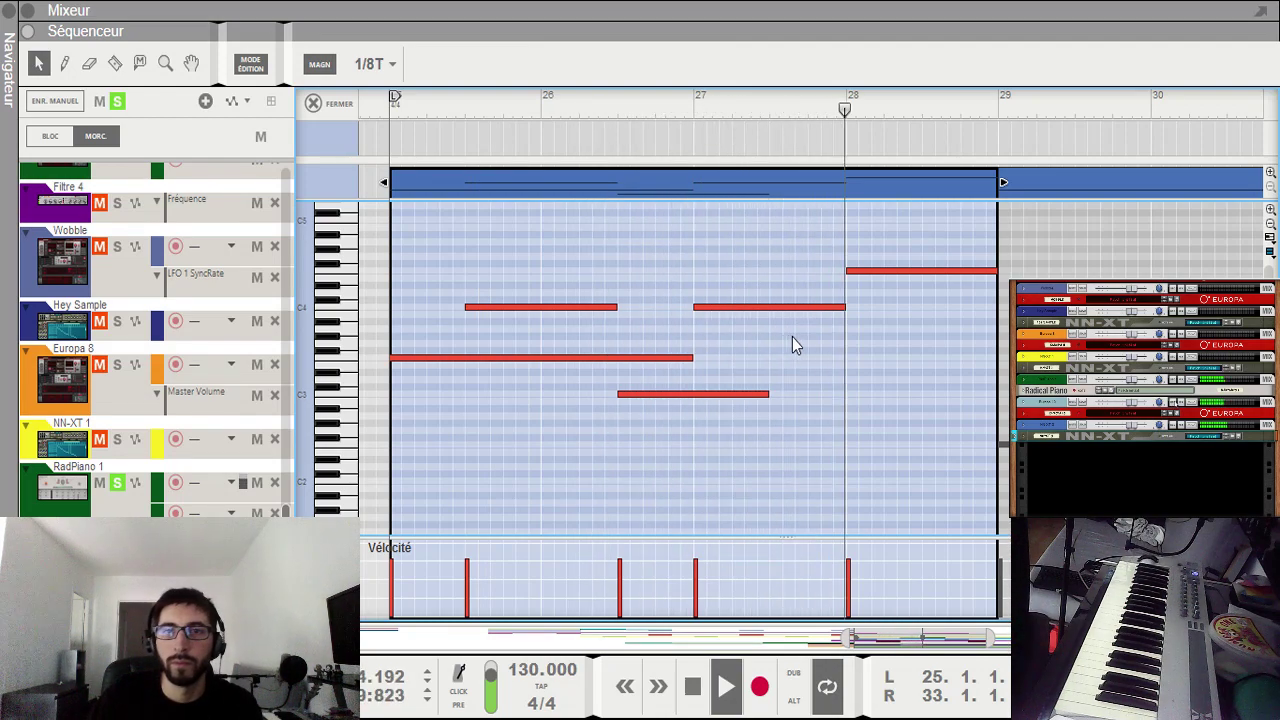
# Step: Draw a one-bar F2 note at 27.3.3.160 in the first NN-XT clip
pyautogui.press('w')
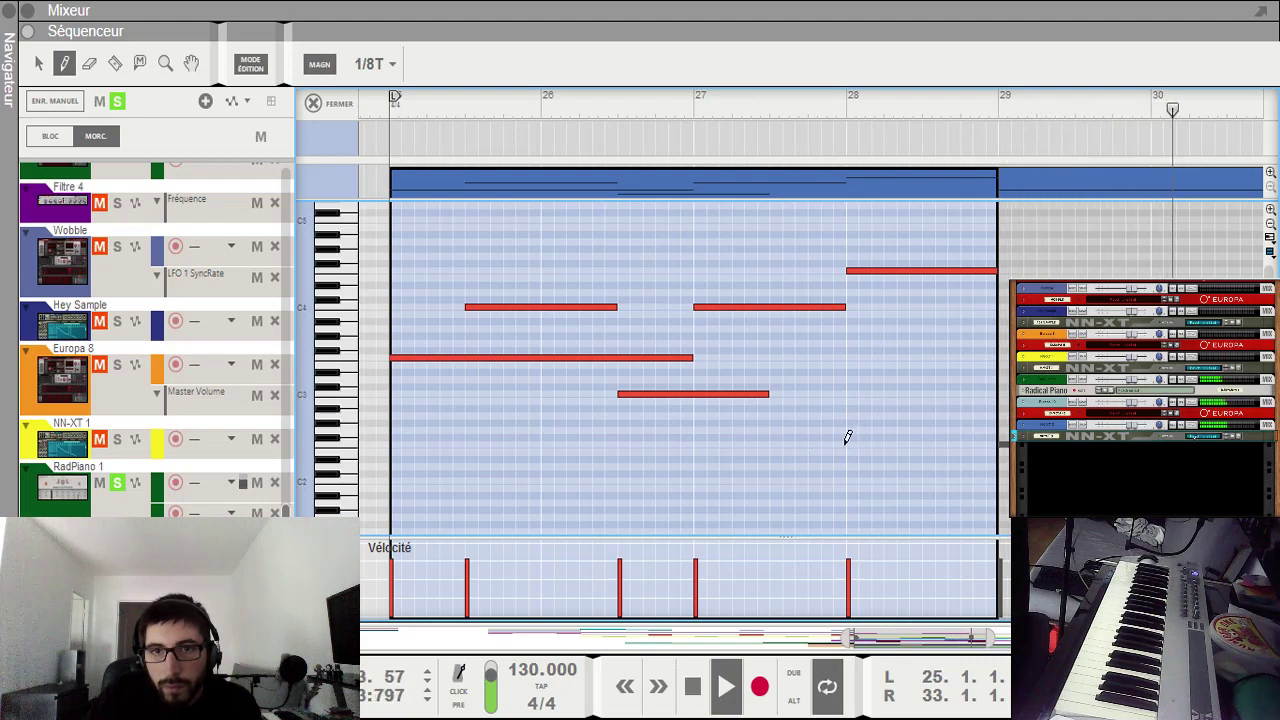
pyautogui.click(801, 443)
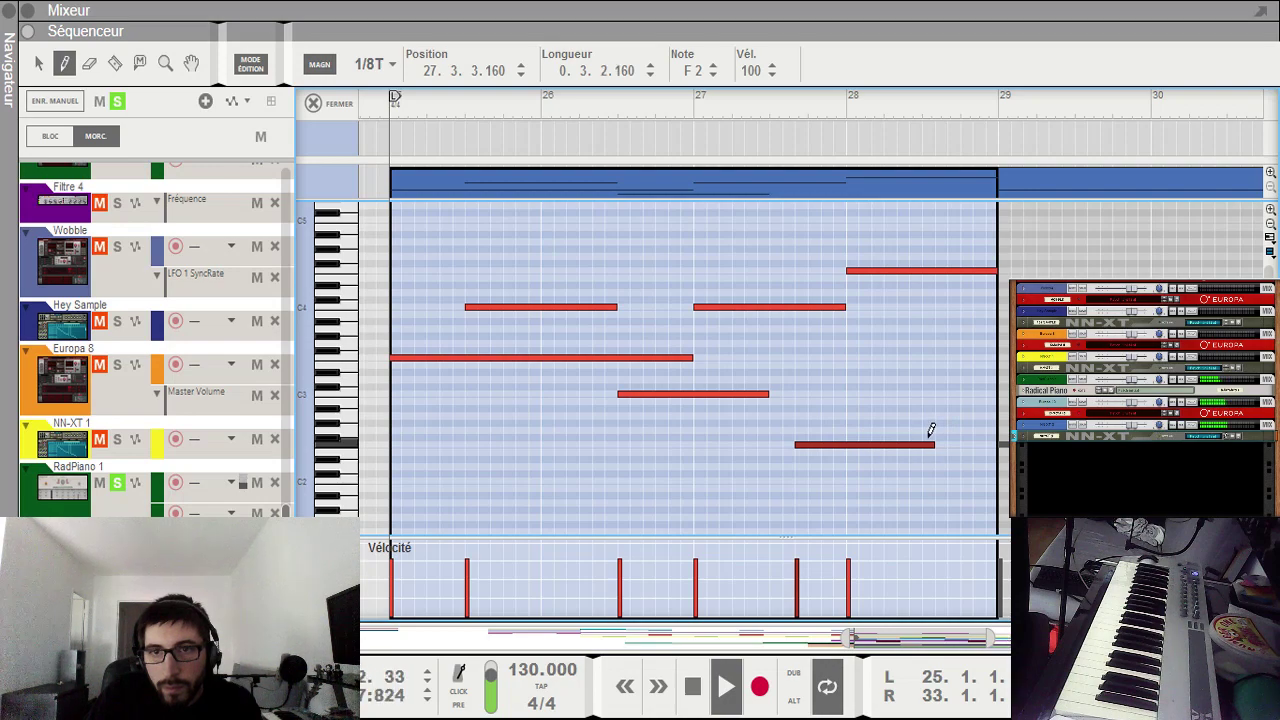
pyautogui.moveTo(953, 430); pyautogui.dragTo(946, 430)
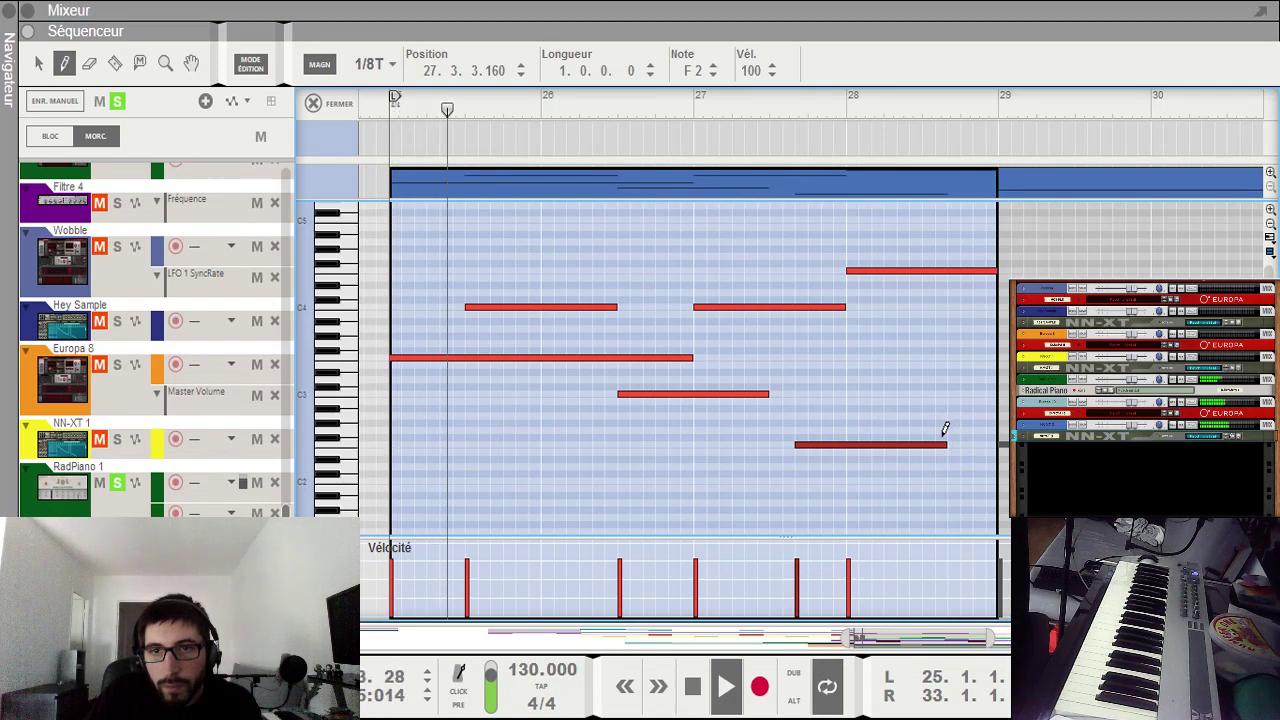
pyautogui.press('q')
pyautogui.click(930, 379)
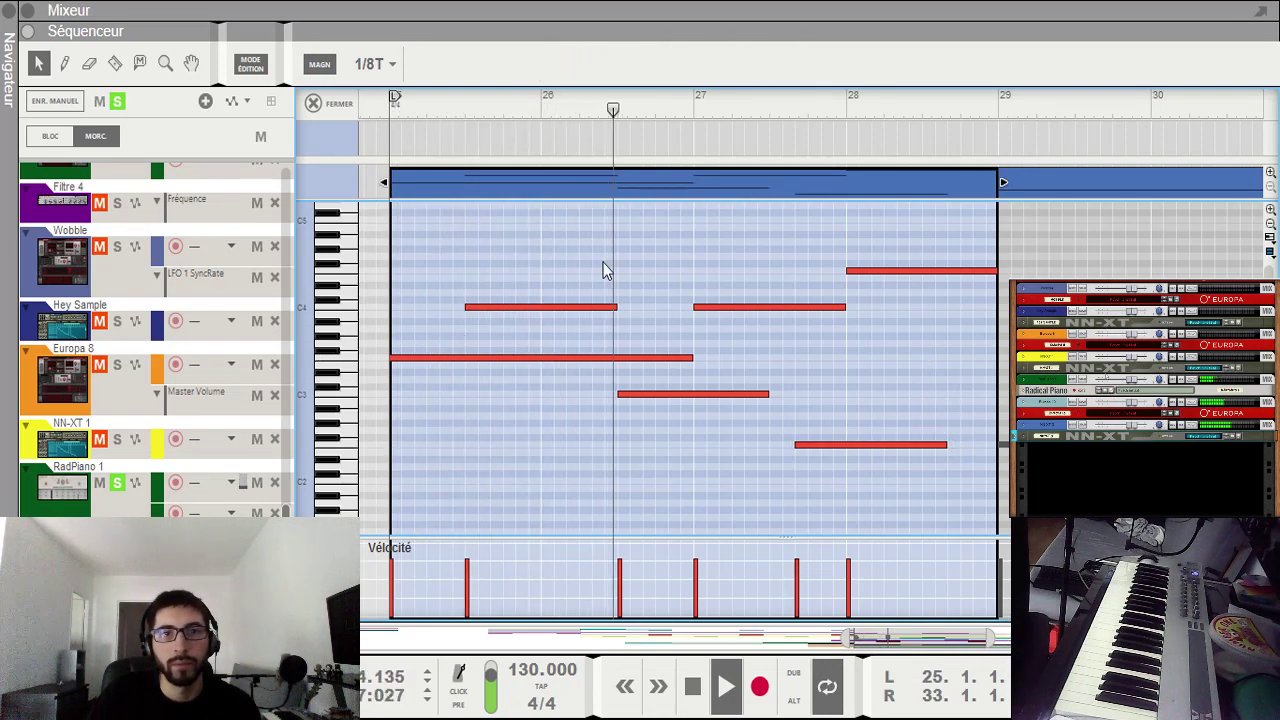
# Step: Move the F2 note at 27.3.3.160 up one octave to F3
pyautogui.scroll(3, 685, 352)
pyautogui.scroll(-6, 674, 364)
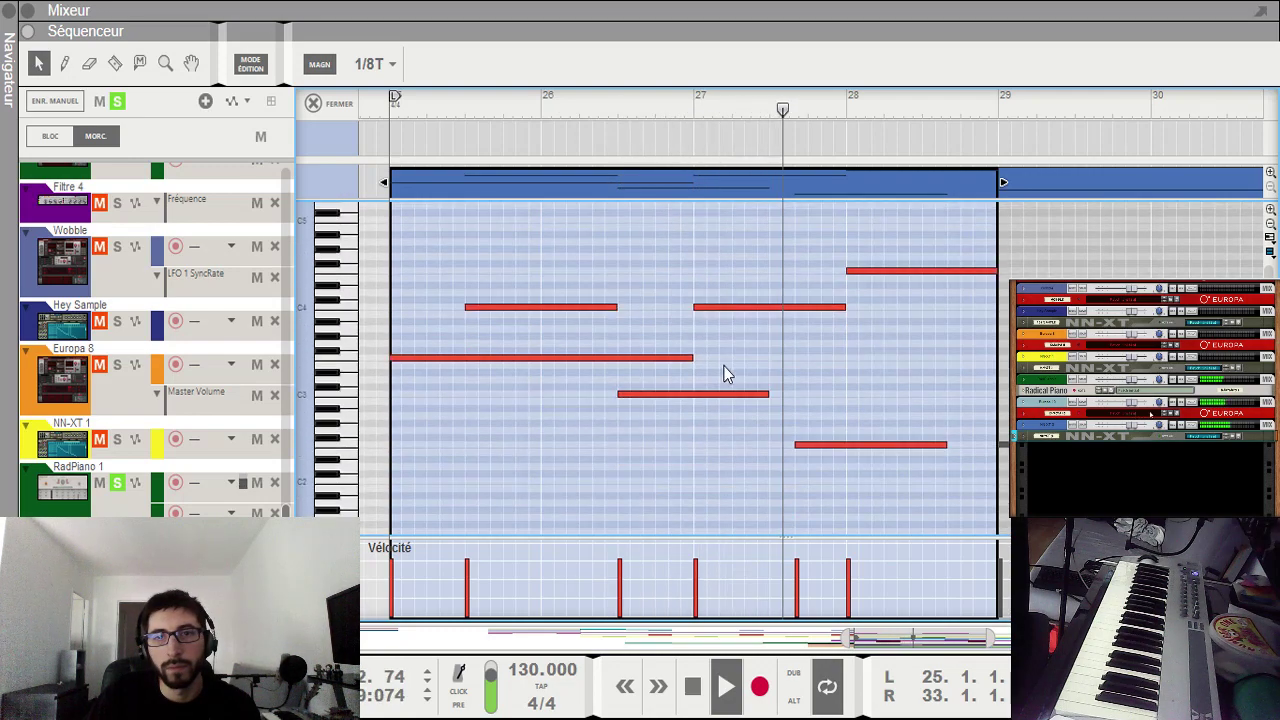
pyautogui.scroll(6, 755, 367)
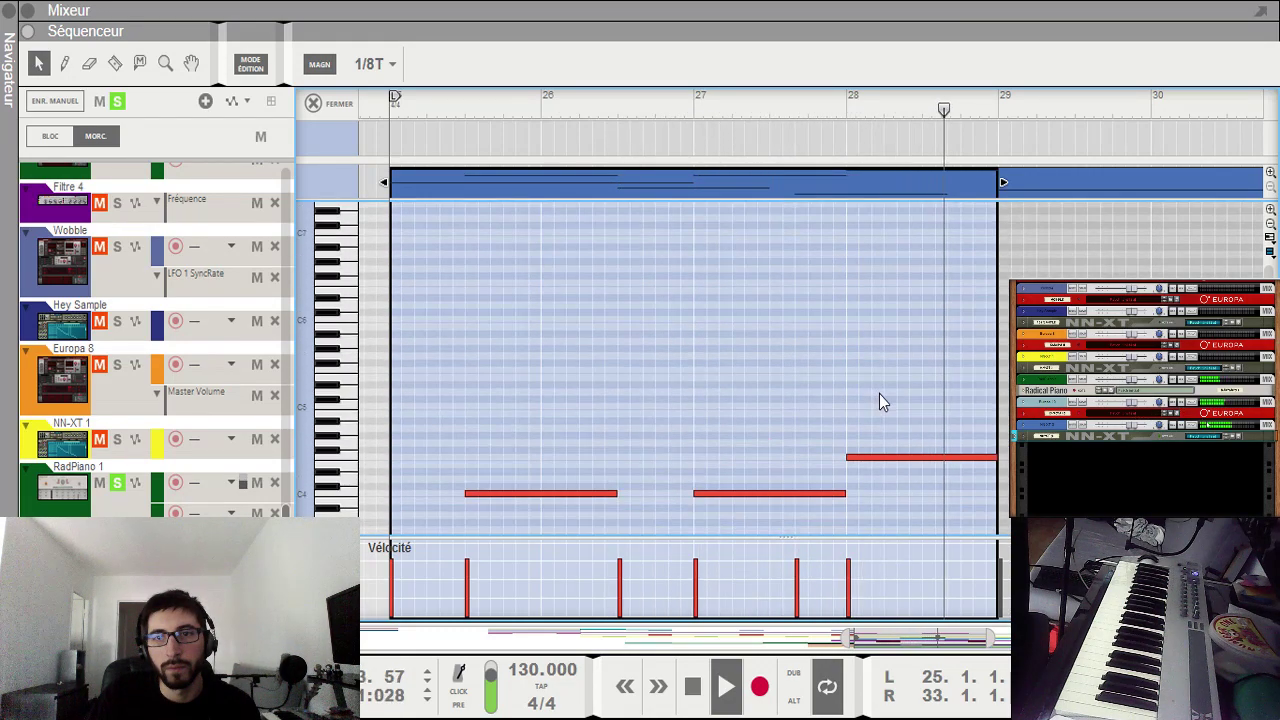
pyautogui.scroll(-4, 879, 394)
pyautogui.moveTo(855, 393); pyautogui.dragTo(856, 306)
pyautogui.scroll(4, 785, 290)
pyautogui.click(376, 106)
pyautogui.scroll(-5, 643, 403)
pyautogui.scroll(4, 661, 389)
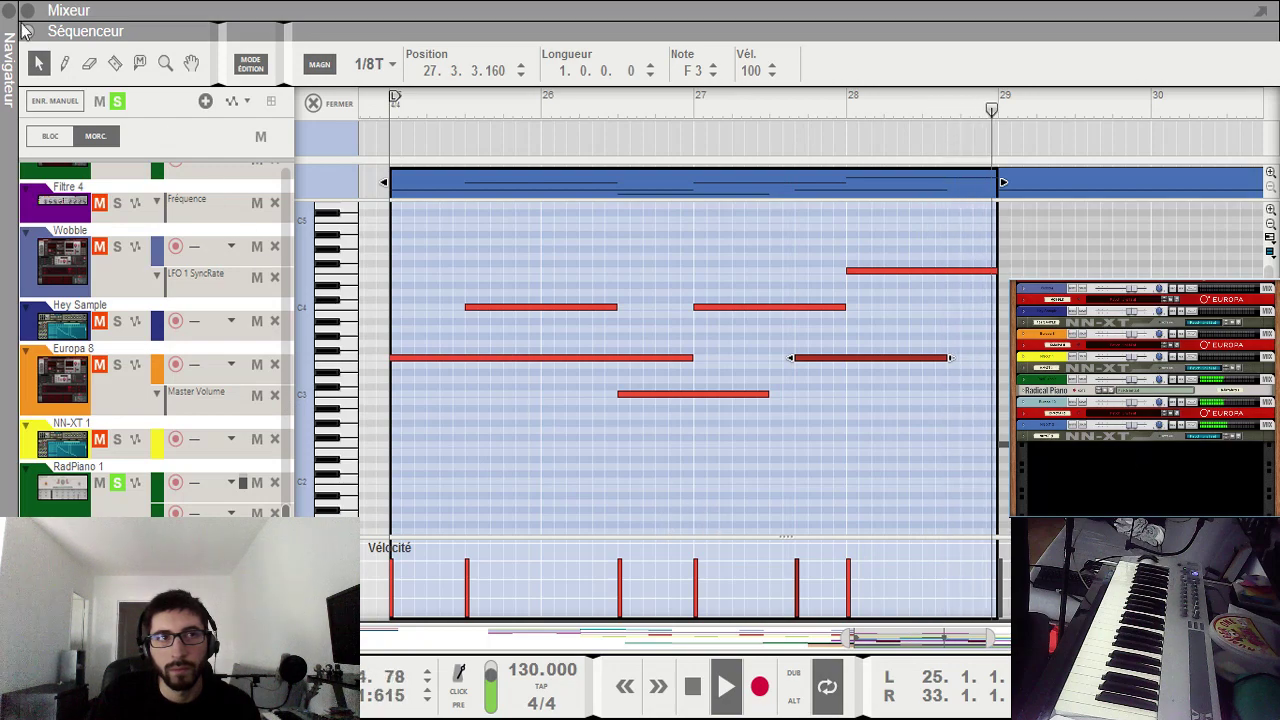
pyautogui.click(648, 458)
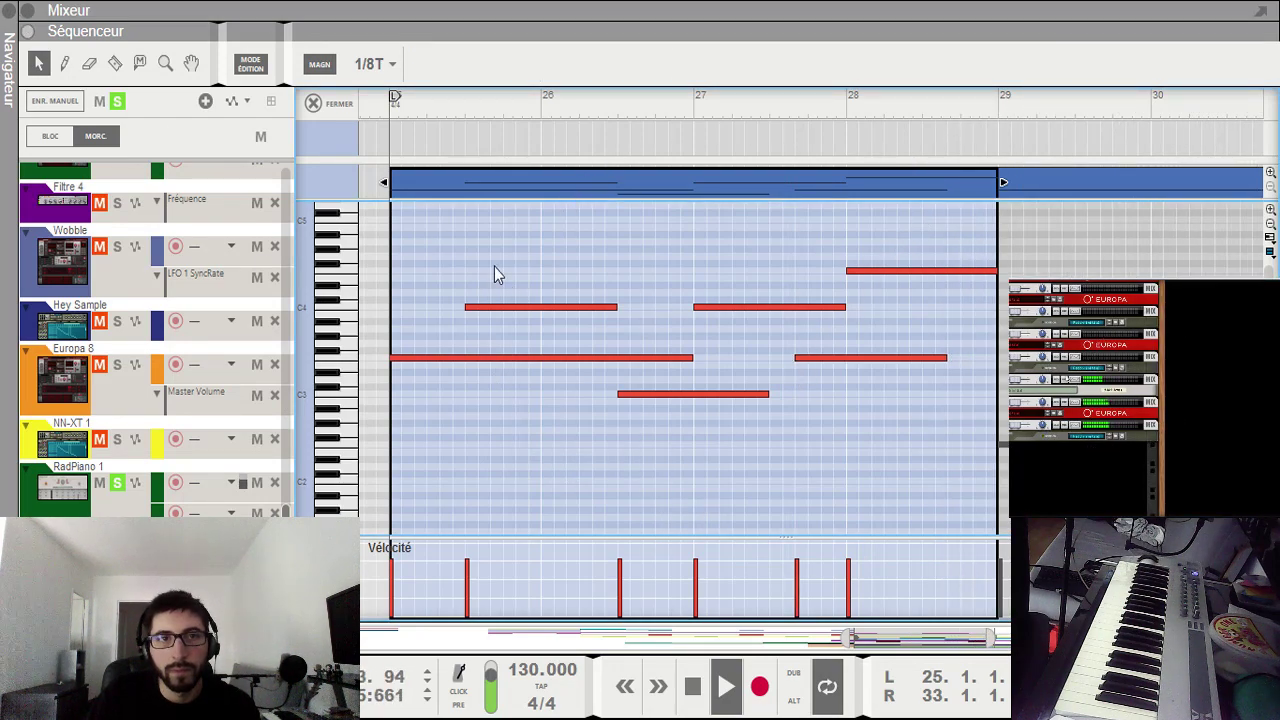
# Step: Draw one short note per beat over bars 25 and 26: F5, F#5, F5, C#5, C5, C#5, C5, D#5
pyautogui.scroll(4, 488, 269)
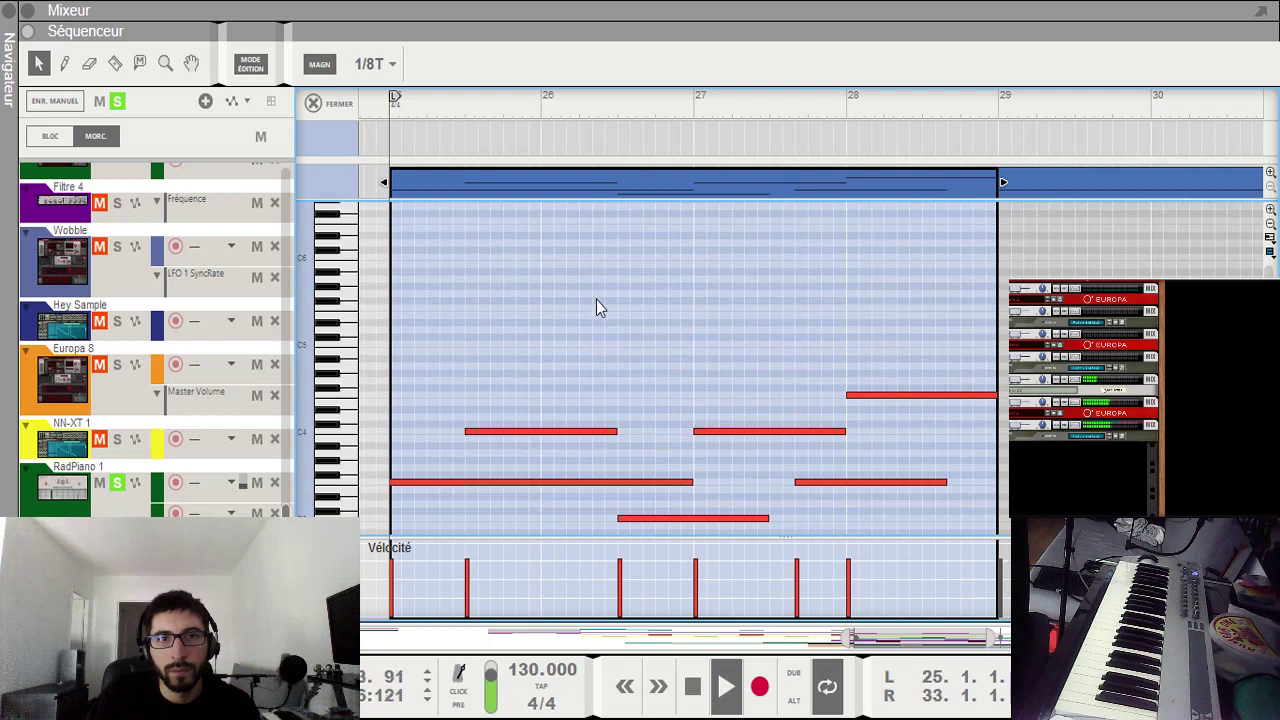
pyautogui.click(395, 306)
pyautogui.click(432, 300)
pyautogui.click(471, 307)
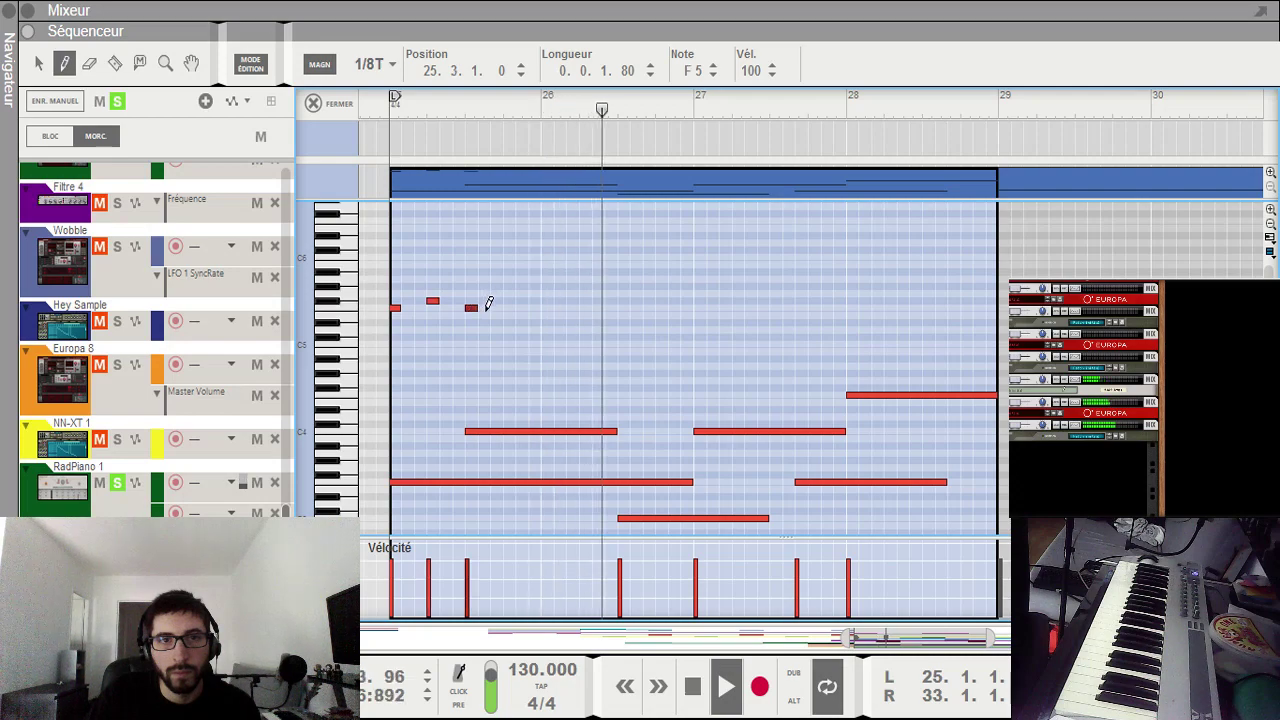
pyautogui.click(508, 336)
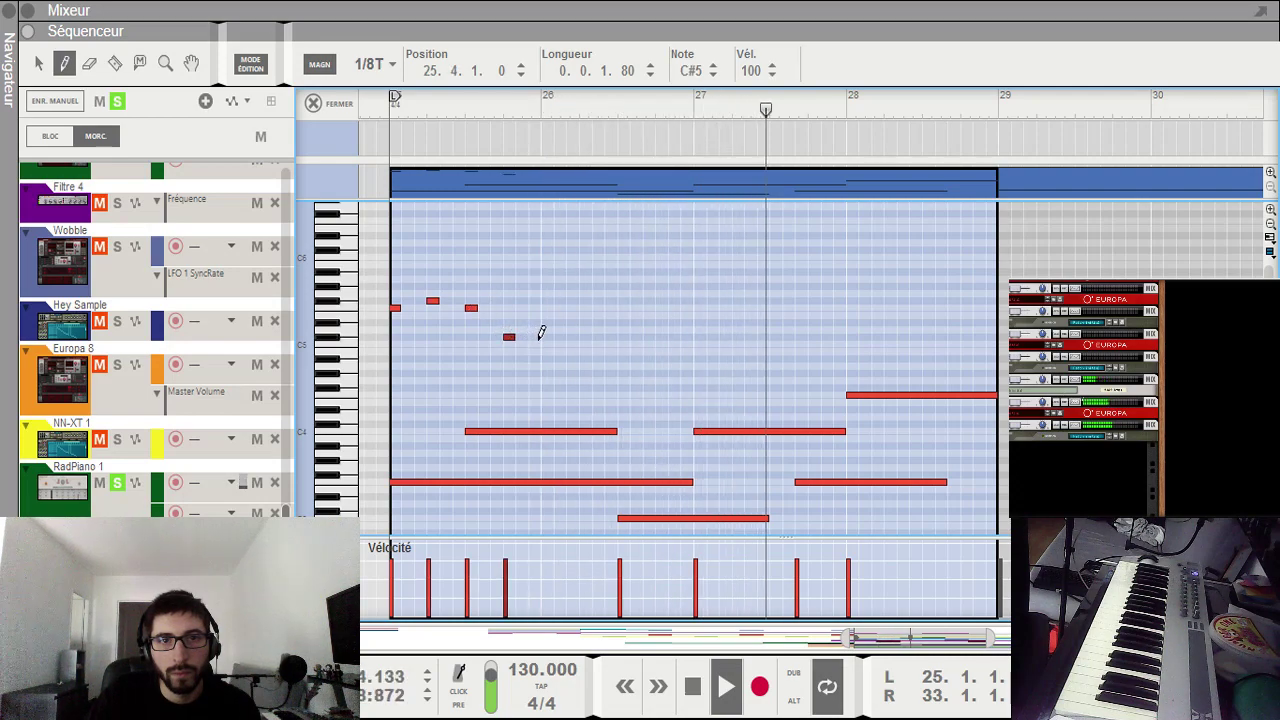
pyautogui.click(546, 343)
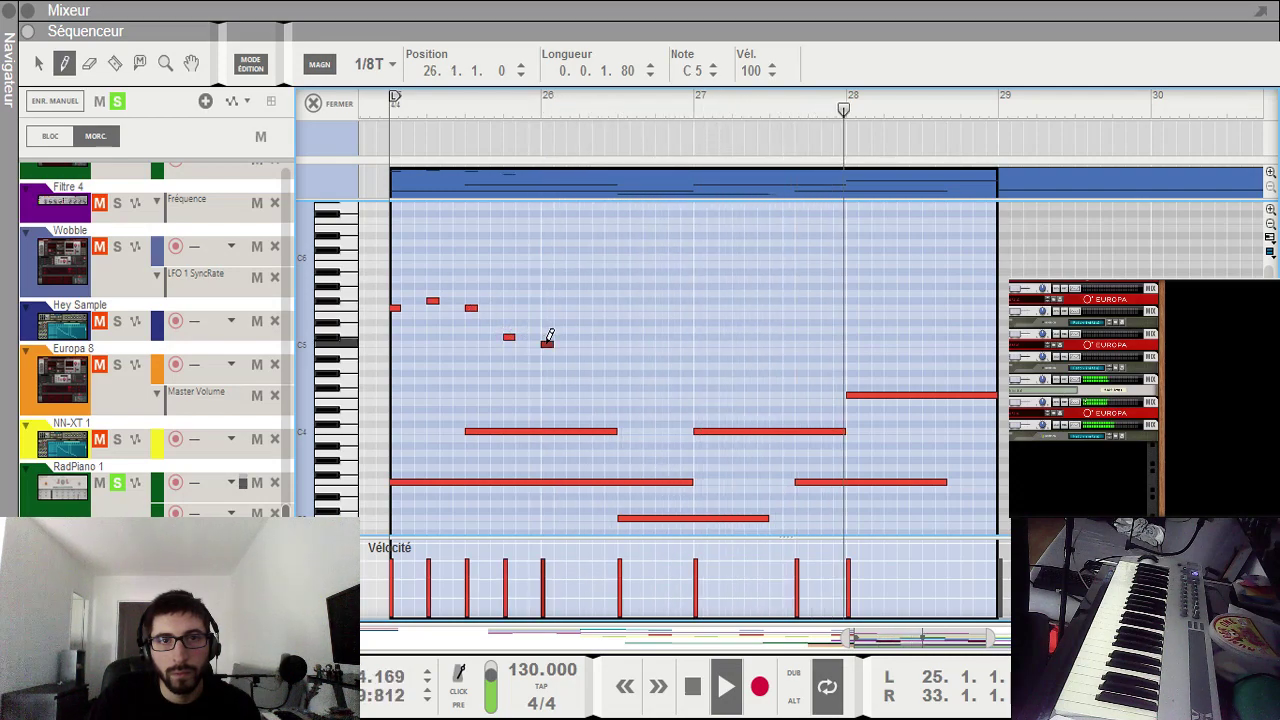
pyautogui.click(598, 335)
pyautogui.press('q')
pyautogui.moveTo(599, 337); pyautogui.dragTo(587, 337)
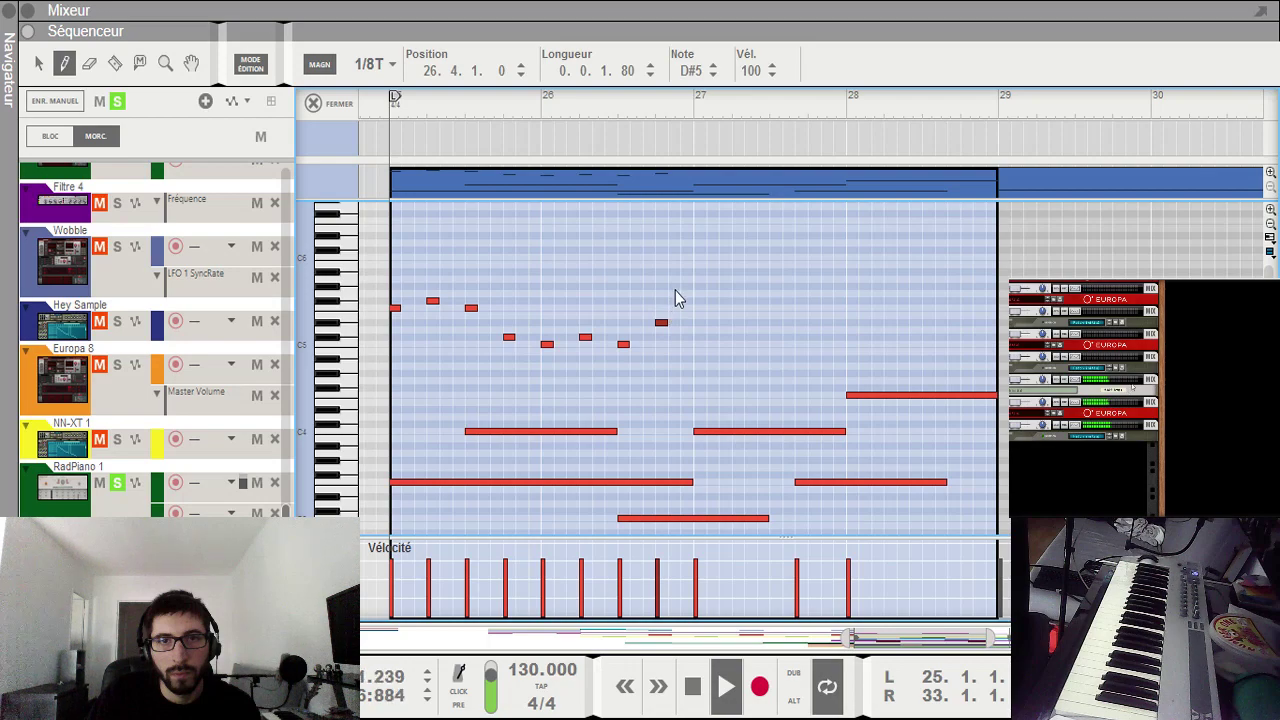
# Step: Copy the eight short melody notes to bar 27 and set the loop end to bar 29
pyautogui.moveTo(700, 246); pyautogui.dragTo(386, 362)
pyautogui.hotkey('ctrl', 'c')
pyautogui.moveTo(670, 108); pyautogui.dragTo(694, 108)
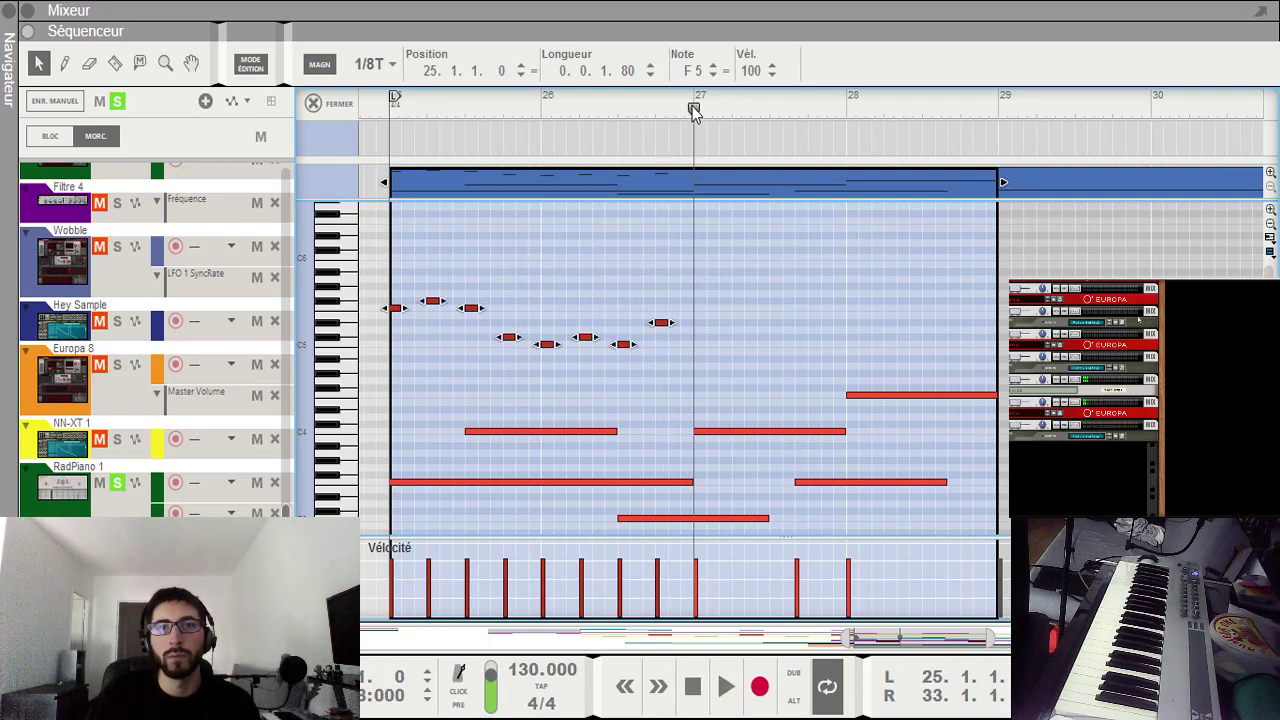
pyautogui.hotkey('ctrl', 'v')
pyautogui.press('space')
pyautogui.keyDown('alt'); pyautogui.click(1000, 107); pyautogui.keyUp('alt')
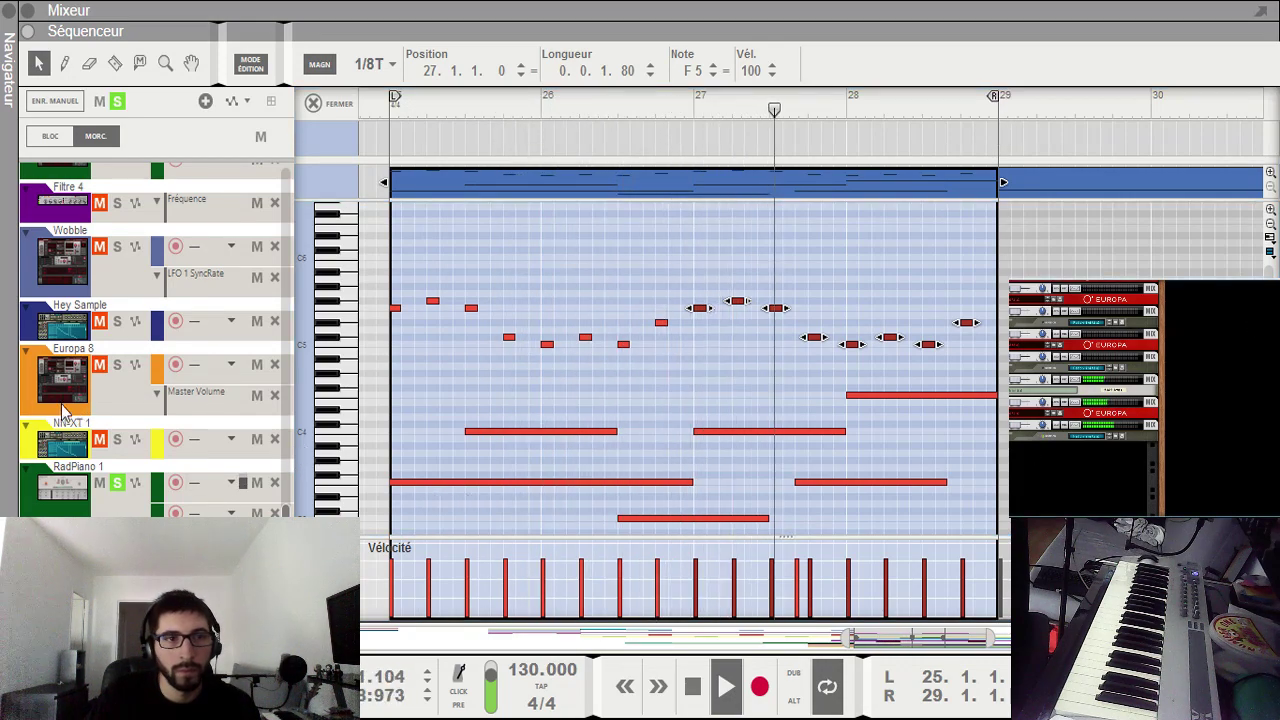
# Step: Add another NN-XT sampler with its own track below the existing NN-XT in the rack
pyautogui.doubleClick(1022, 428)
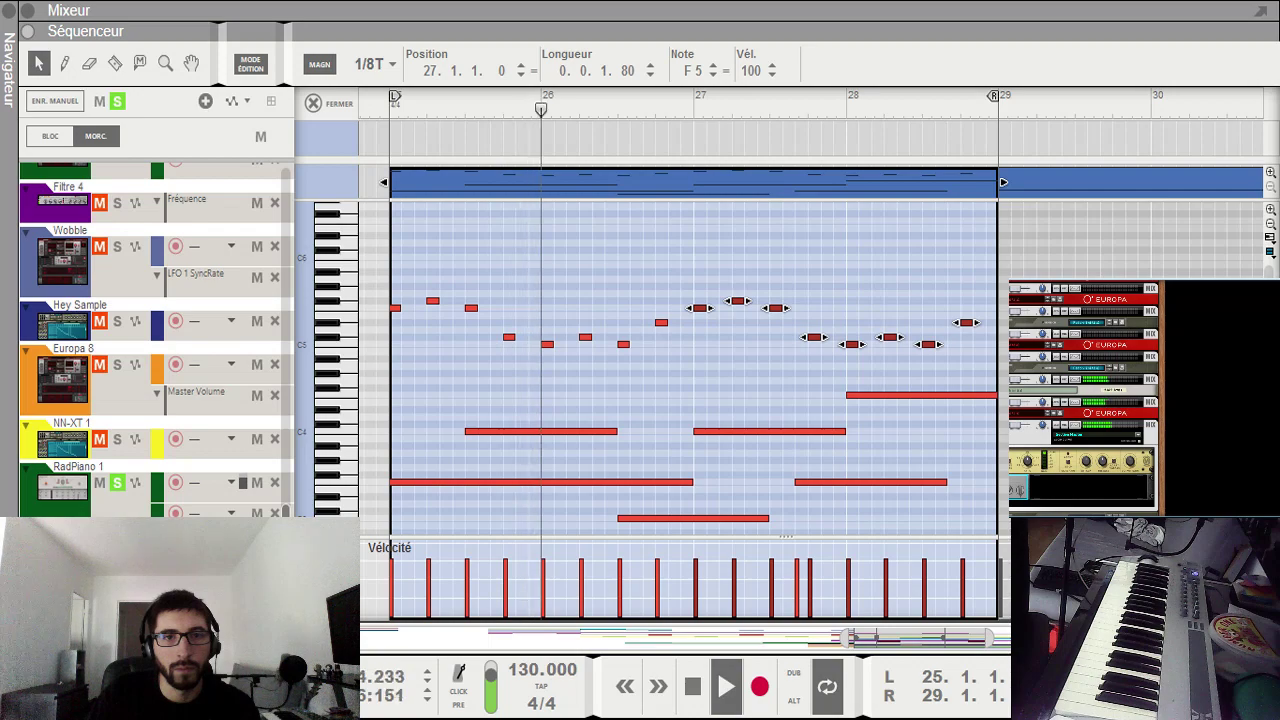
pyautogui.scroll(-3, 1085, 398)
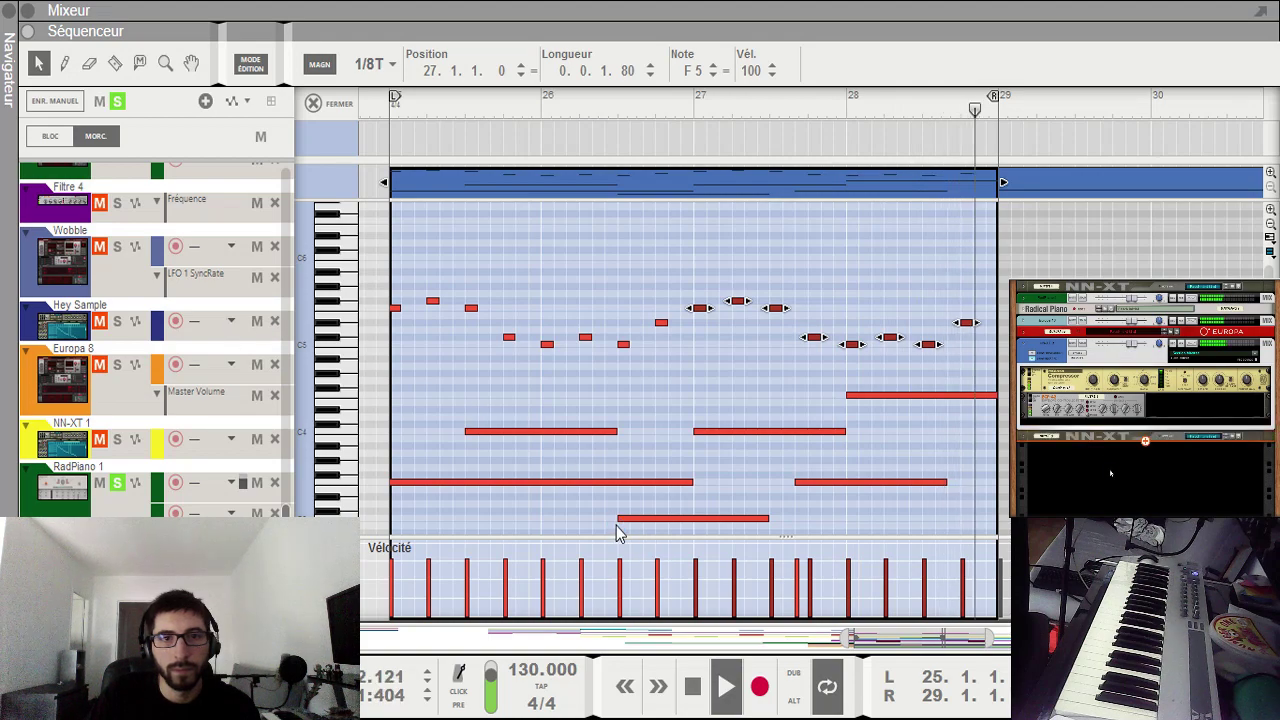
pyautogui.press('Down')
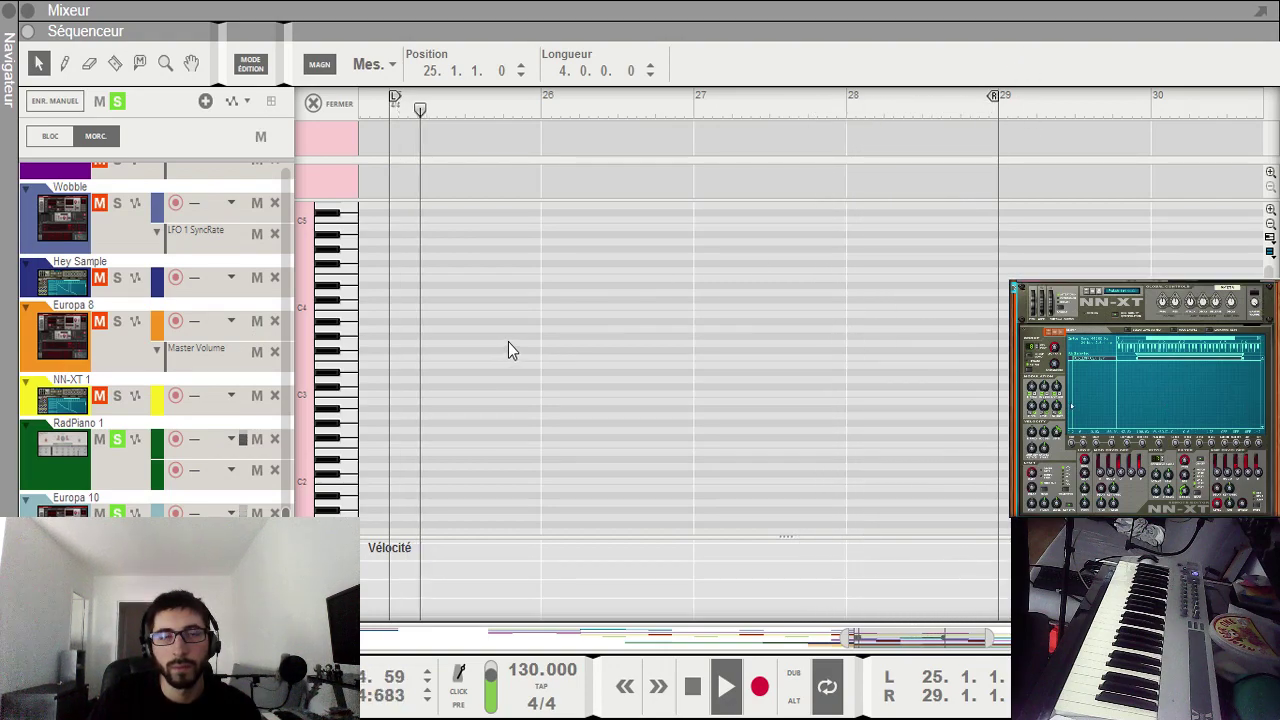
# Step: Cut the short melody notes of bars 25 to 28 from the first NN-XT clip, leaving its long notes
pyautogui.press('Escape')
pyautogui.doubleClick(463, 562)
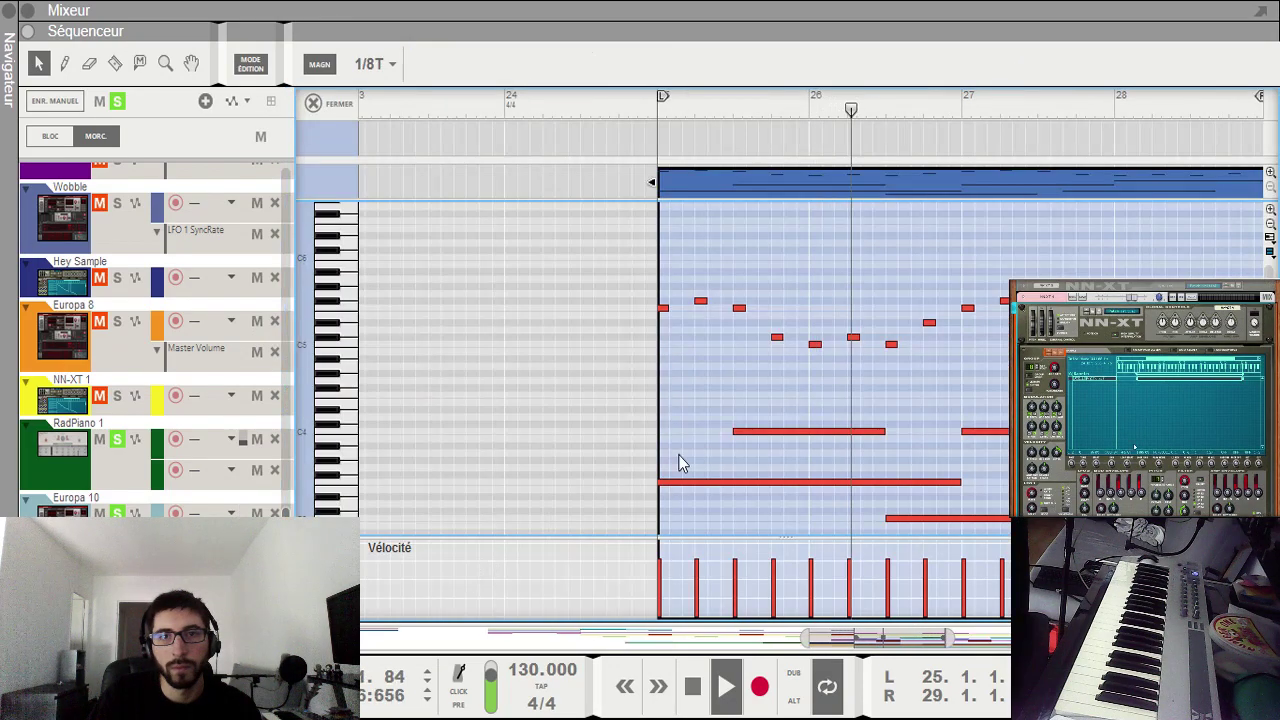
pyautogui.moveTo(634, 263); pyautogui.dragTo(1006, 443)
pyautogui.press('space')
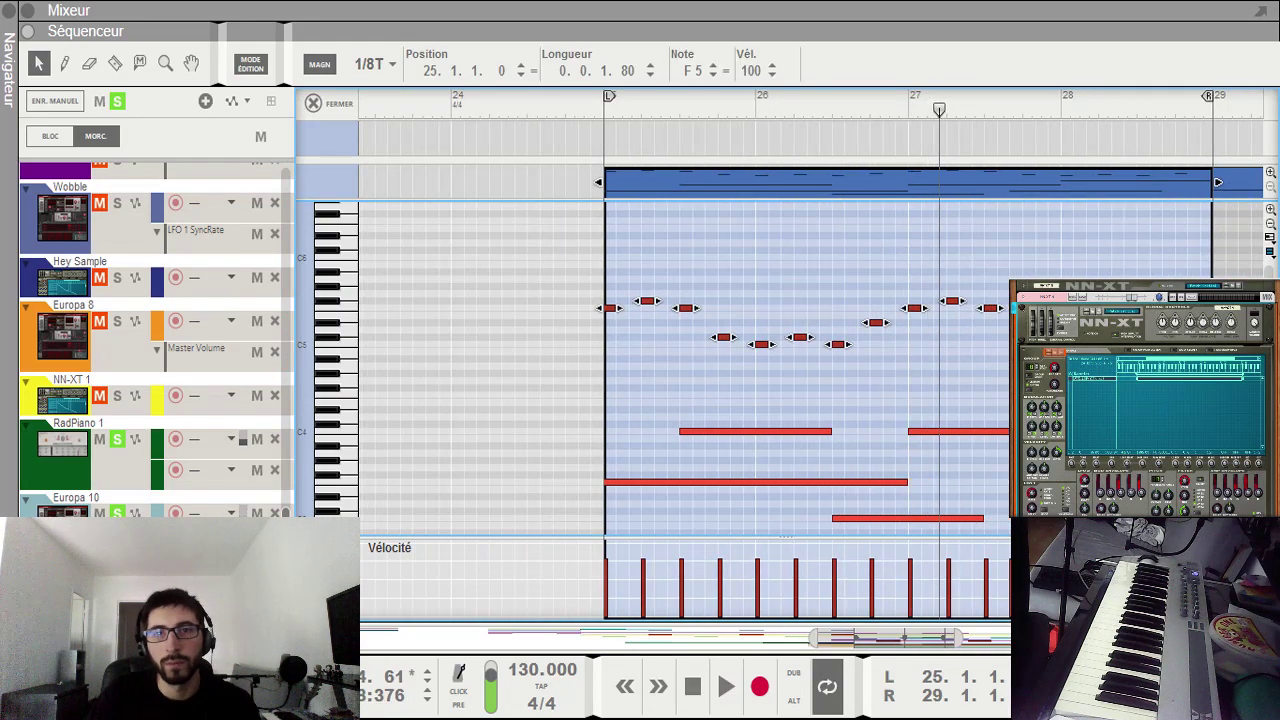
pyautogui.hotkey('ctrl', 'x')
# Step: Draw a clip over bars 25 to 28 on the new NN-XT track and paste the cut melody notes into it
pyautogui.press('Escape')
pyautogui.press('p')
pyautogui.moveTo(403, 600); pyautogui.dragTo(575, 605)
pyautogui.doubleClick(565, 600)
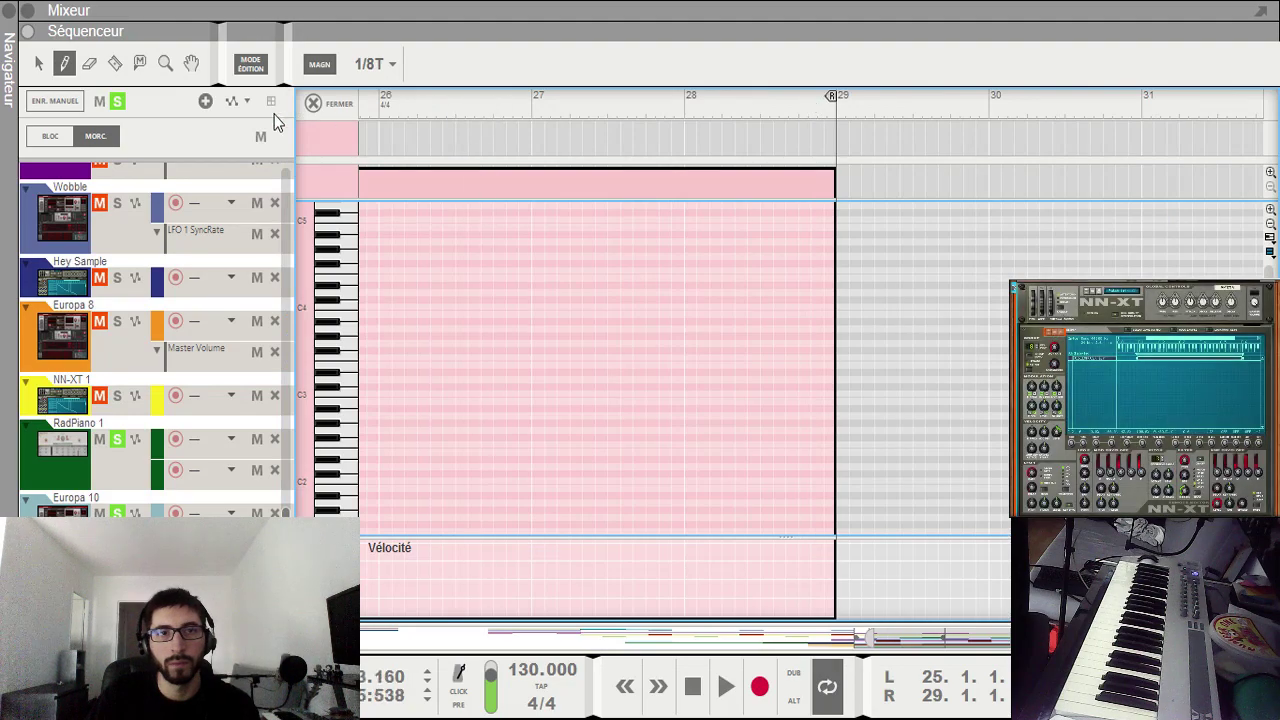
pyautogui.hotkey('ctrl', 'v')
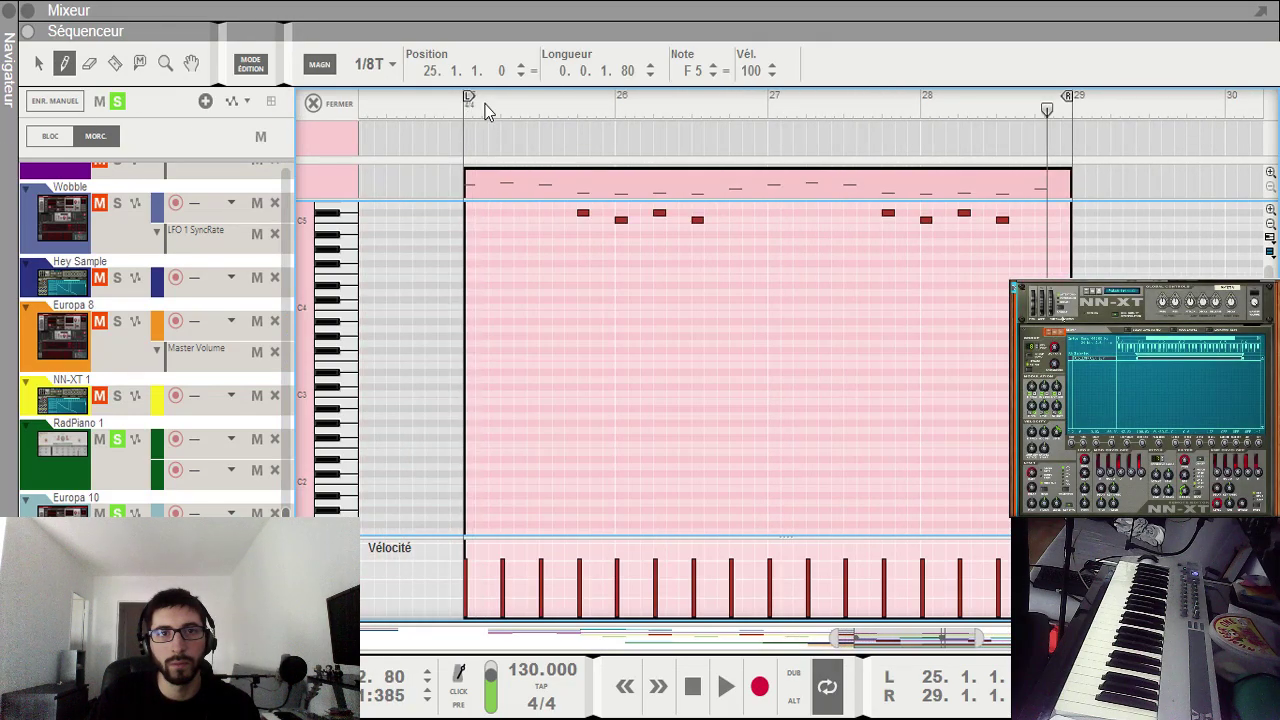
pyautogui.press('space')
pyautogui.moveTo(472, 110); pyautogui.dragTo(437, 109)
pyautogui.press('q')
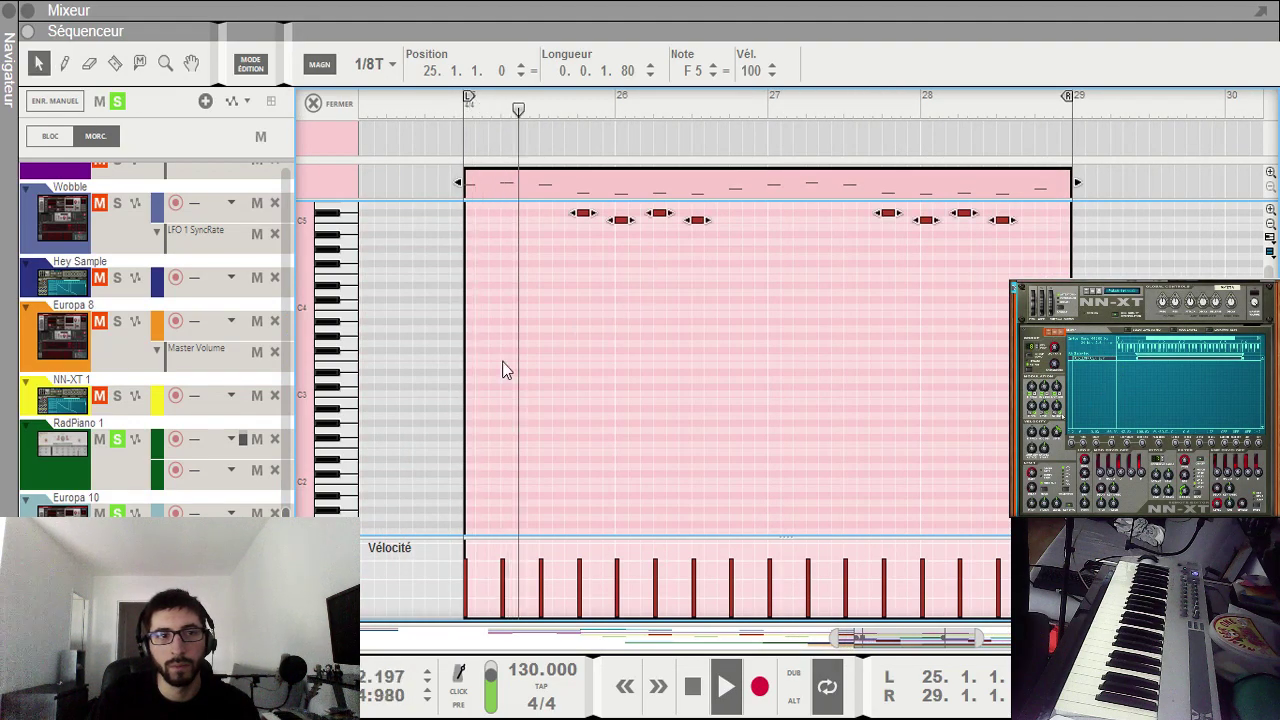
# Step: Return to the arrangement and paste the copied compressor into the new NN-XT's mix channel
pyautogui.press('Escape')
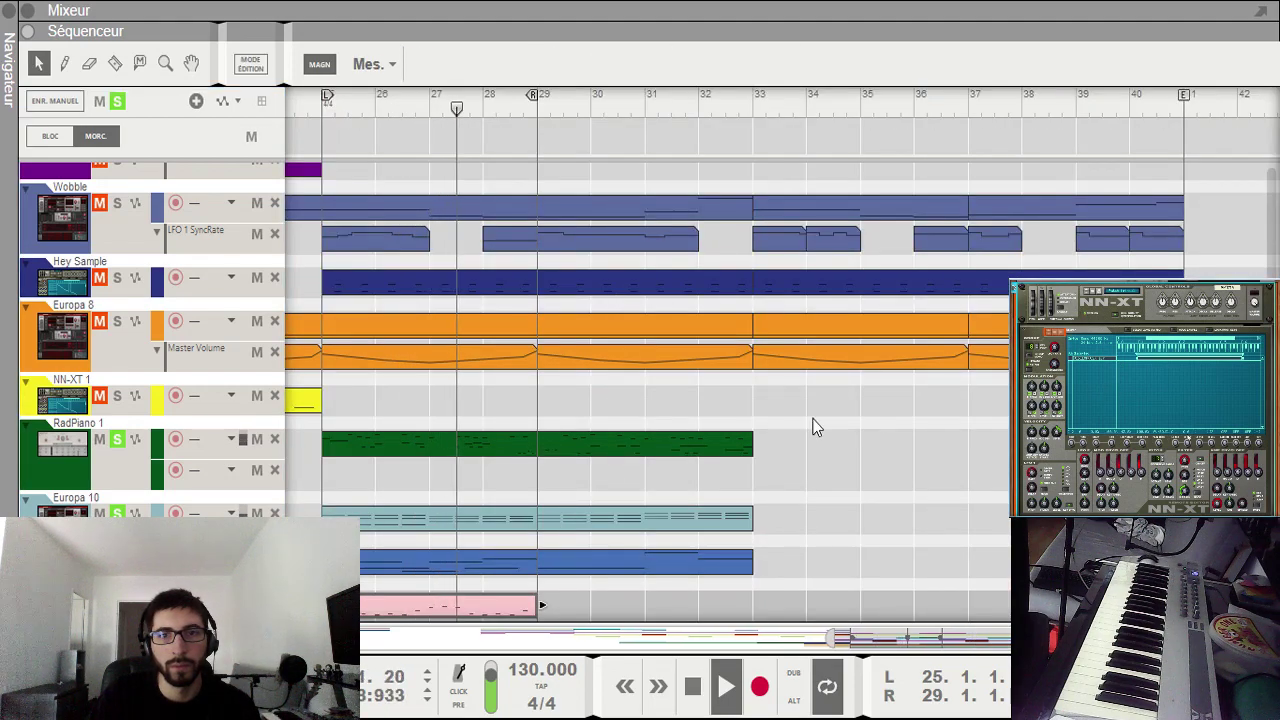
pyautogui.scroll(3, 1209, 447)
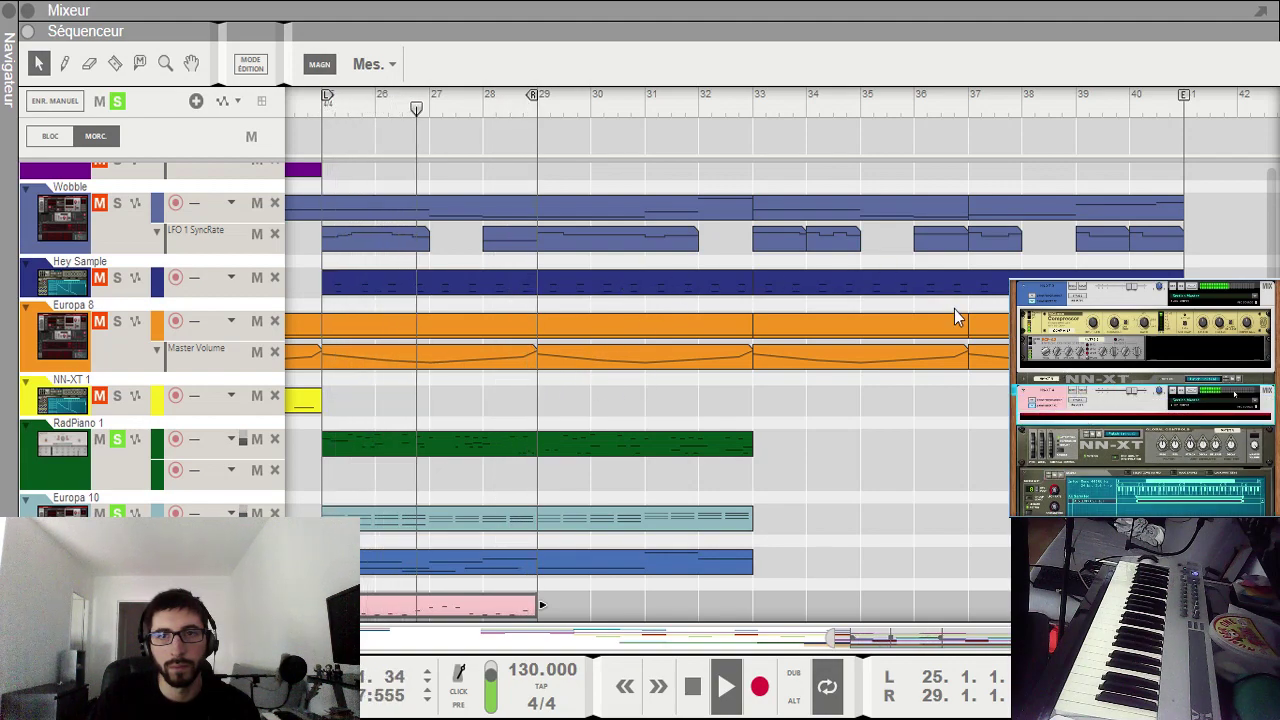
pyautogui.hotkey('ctrl', 'v')
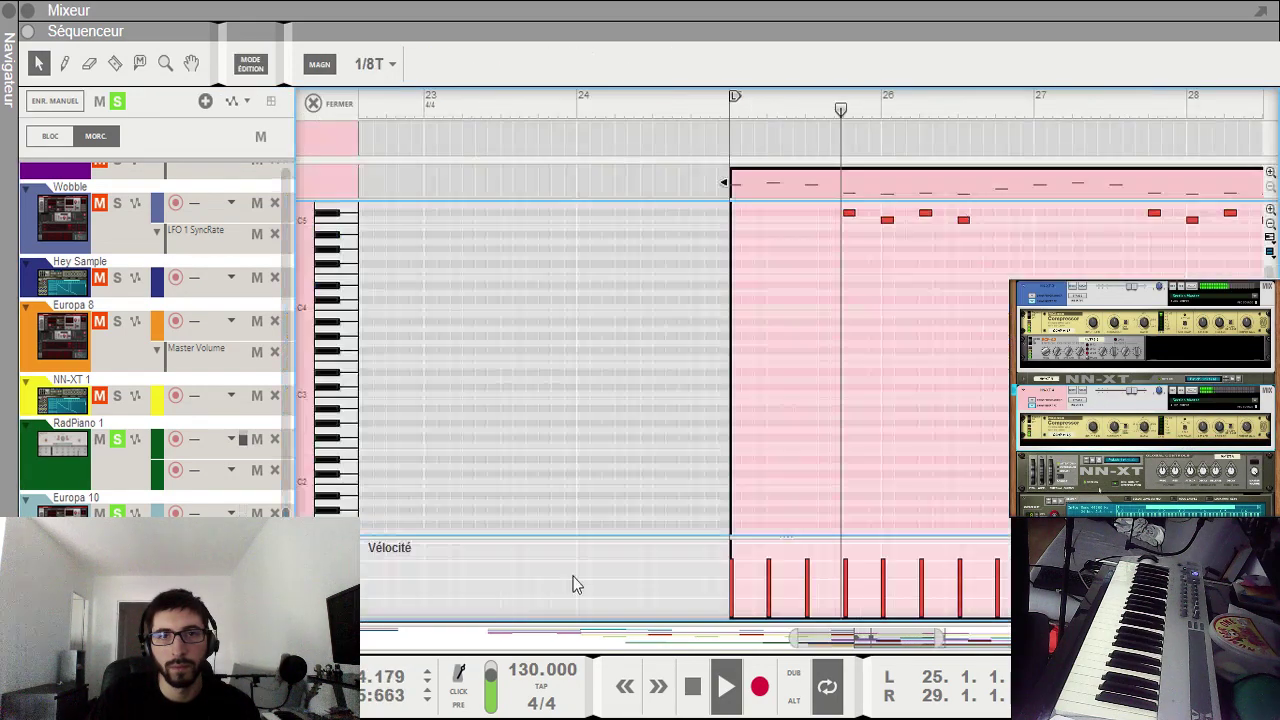
# Step: Double the melody in the new clip one octave lower, with the lower voice starting on F4 at bar 25
pyautogui.doubleClick(497, 606)
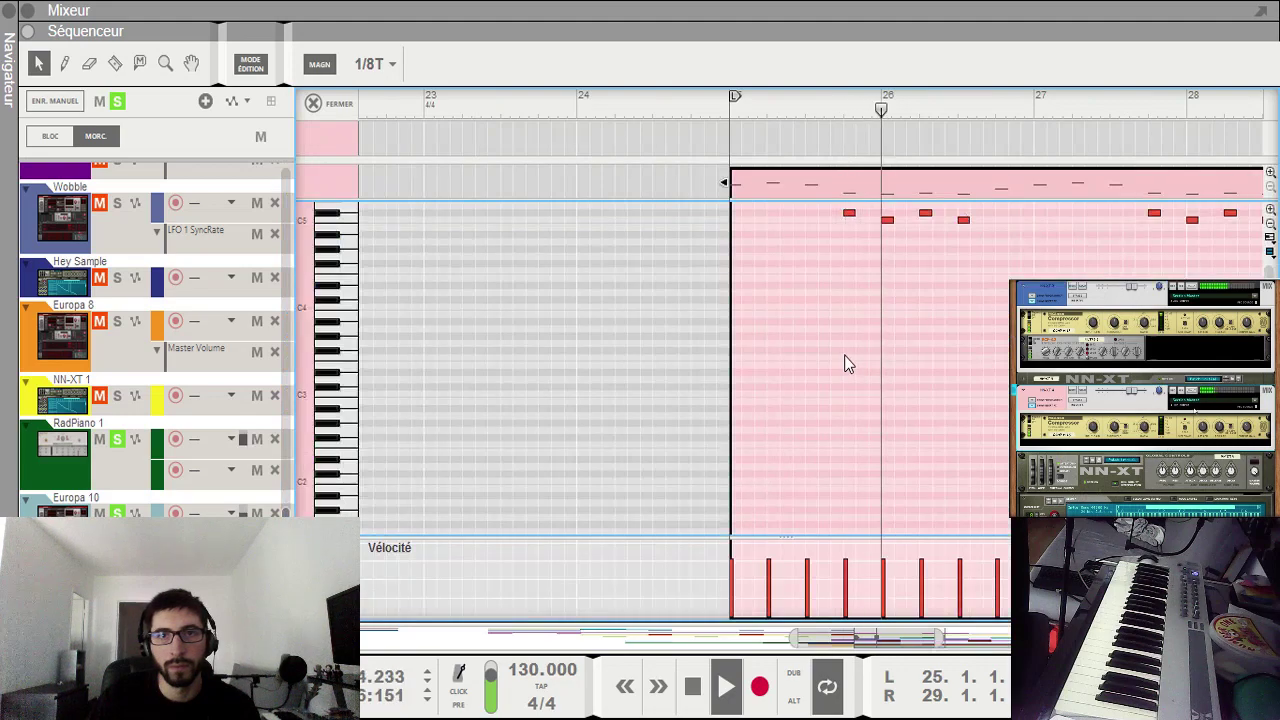
pyautogui.scroll(5, 858, 345)
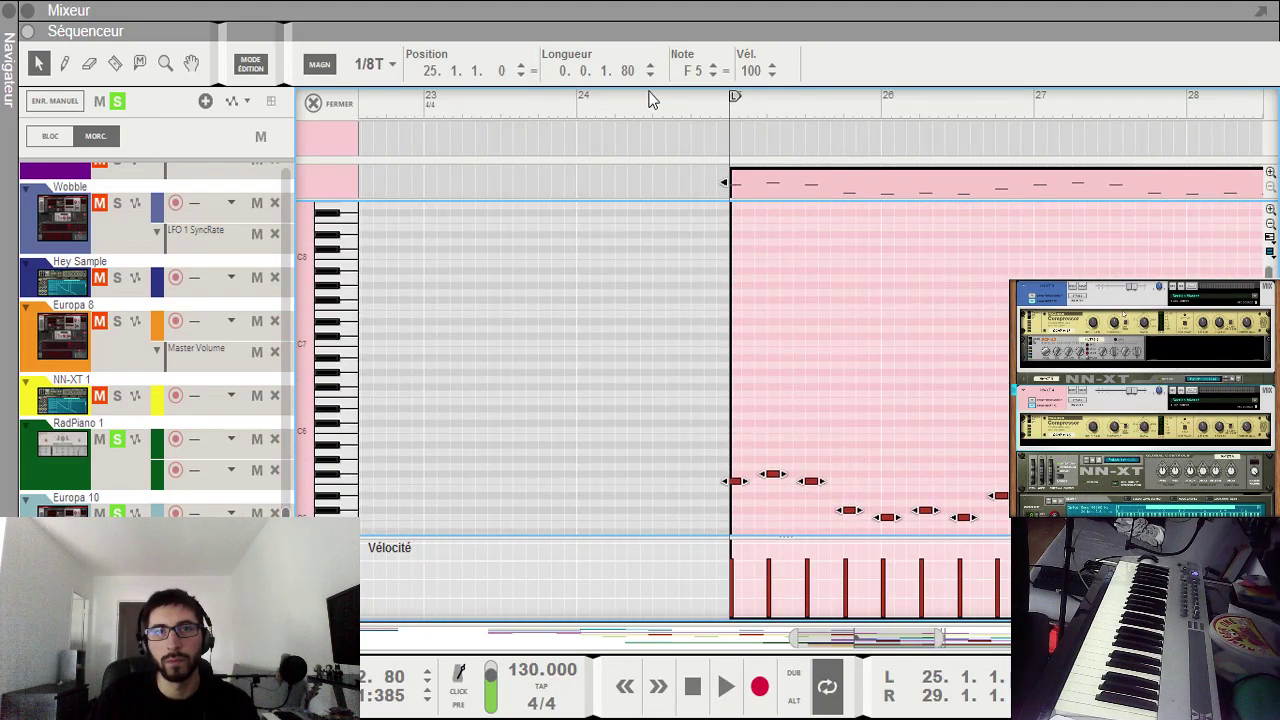
pyautogui.scroll(-12, 695, 80)
pyautogui.click(729, 108)
pyautogui.hotkey('ctrl', 'v')
pyautogui.press('space')
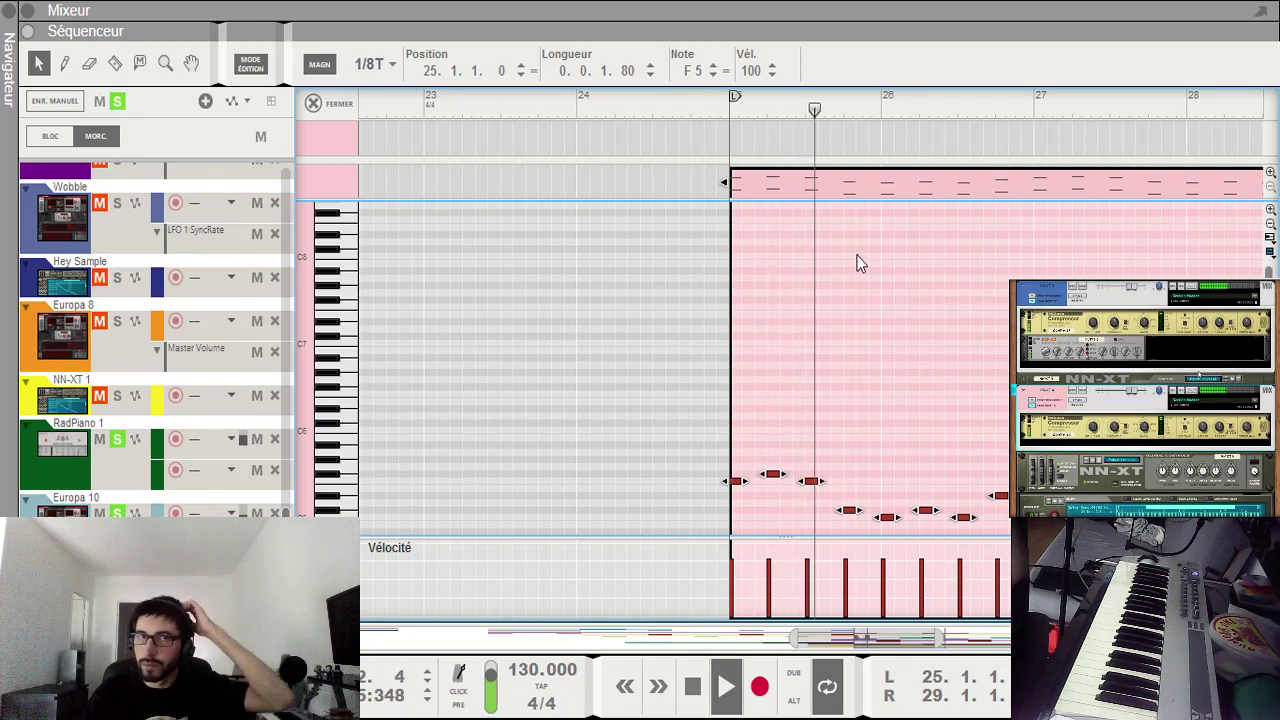
# Step: Transpose all the melody notes down one octave so the lower voice starts on F3
pyautogui.scroll(-3, 870, 285)
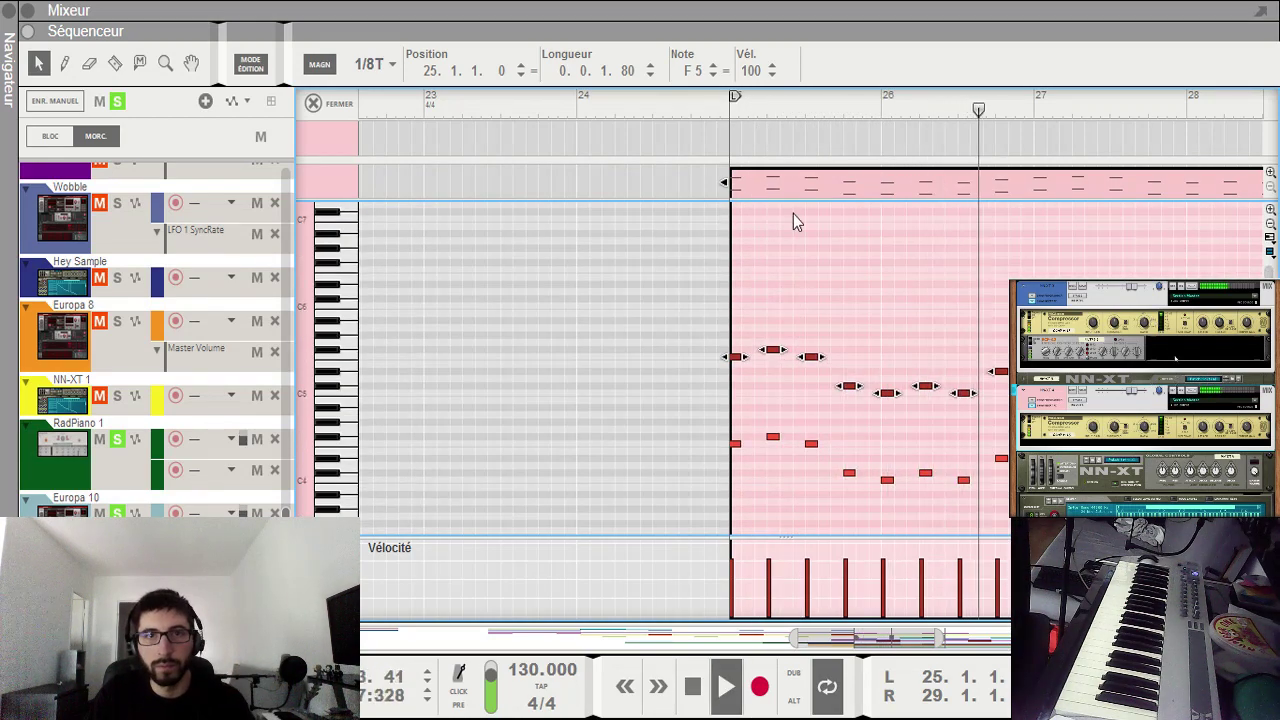
pyautogui.hotkey('ctrl', 'a')
pyautogui.press('Return')
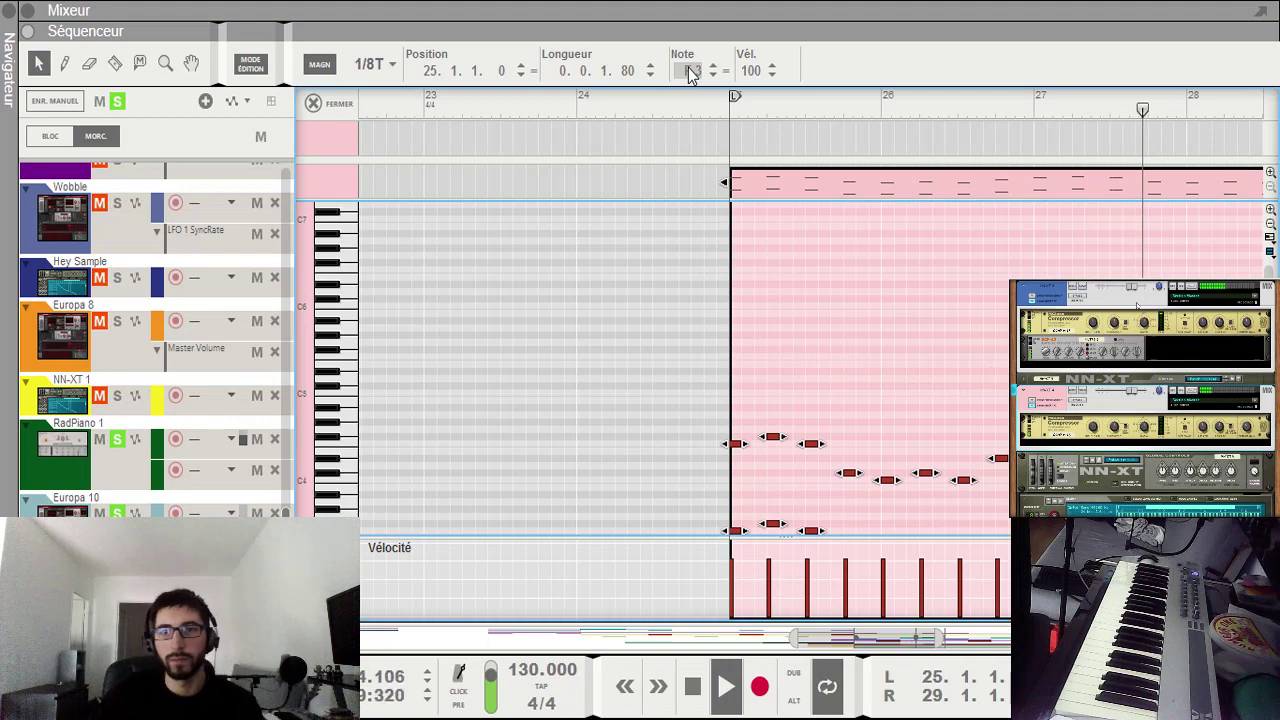
pyautogui.scroll(-4, 870, 350)
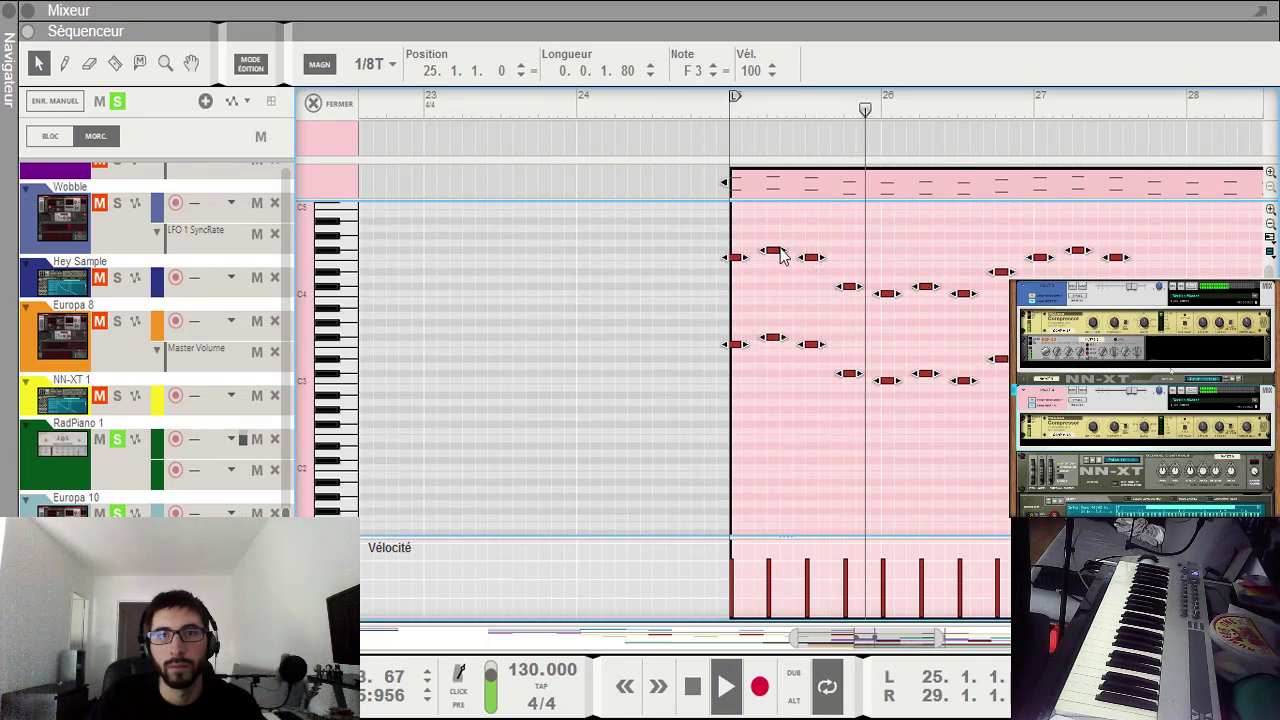
# Step: Lengthen all the melody notes to 0.0.2.160, set their starting pitch to F4, and return to the arrangement
pyautogui.moveTo(777, 250); pyautogui.dragTo(789, 252)
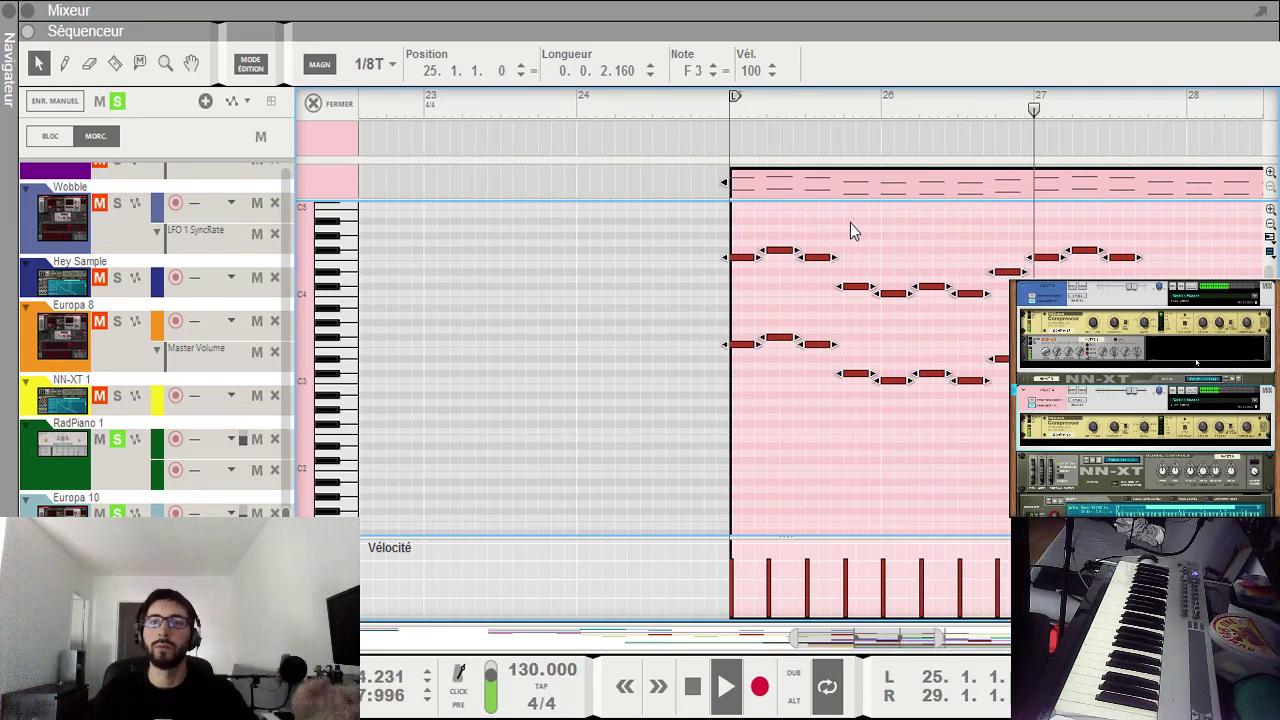
pyautogui.click(691, 72)
pyautogui.write('f4')
pyautogui.press('Return')
pyautogui.scroll(2, 977, 394)
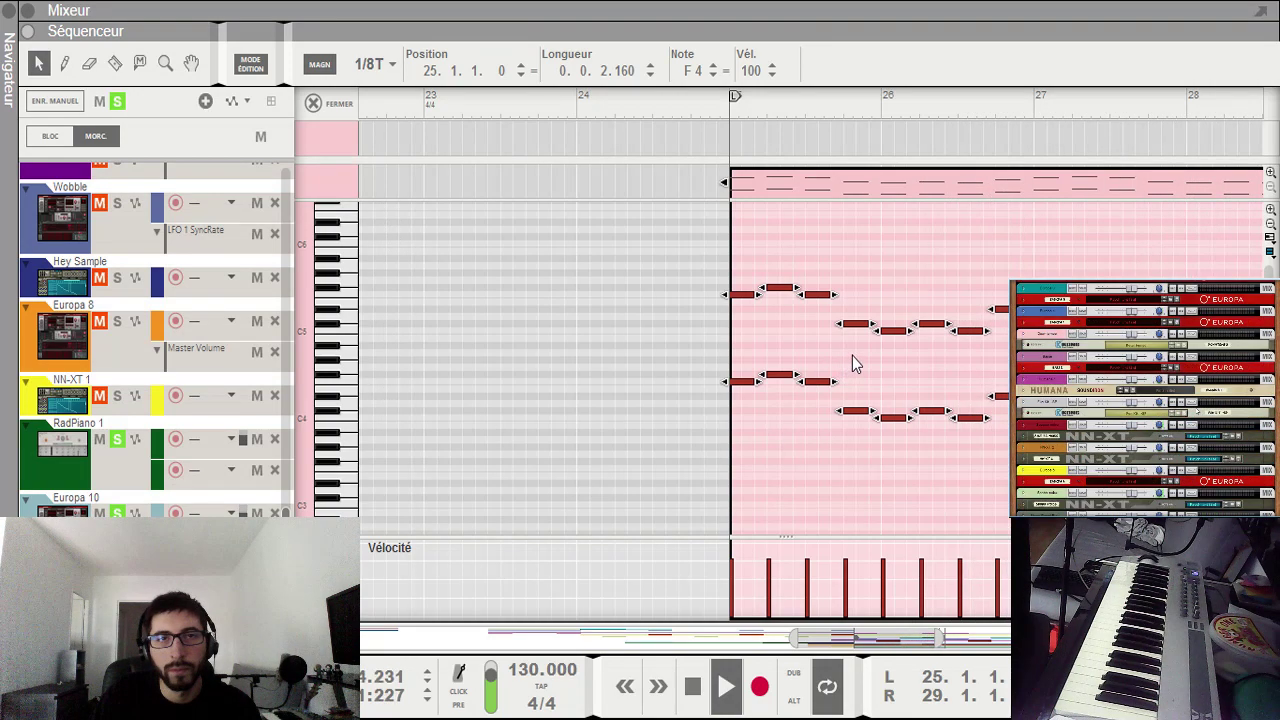
pyautogui.hotkey('shift', 'Tab')
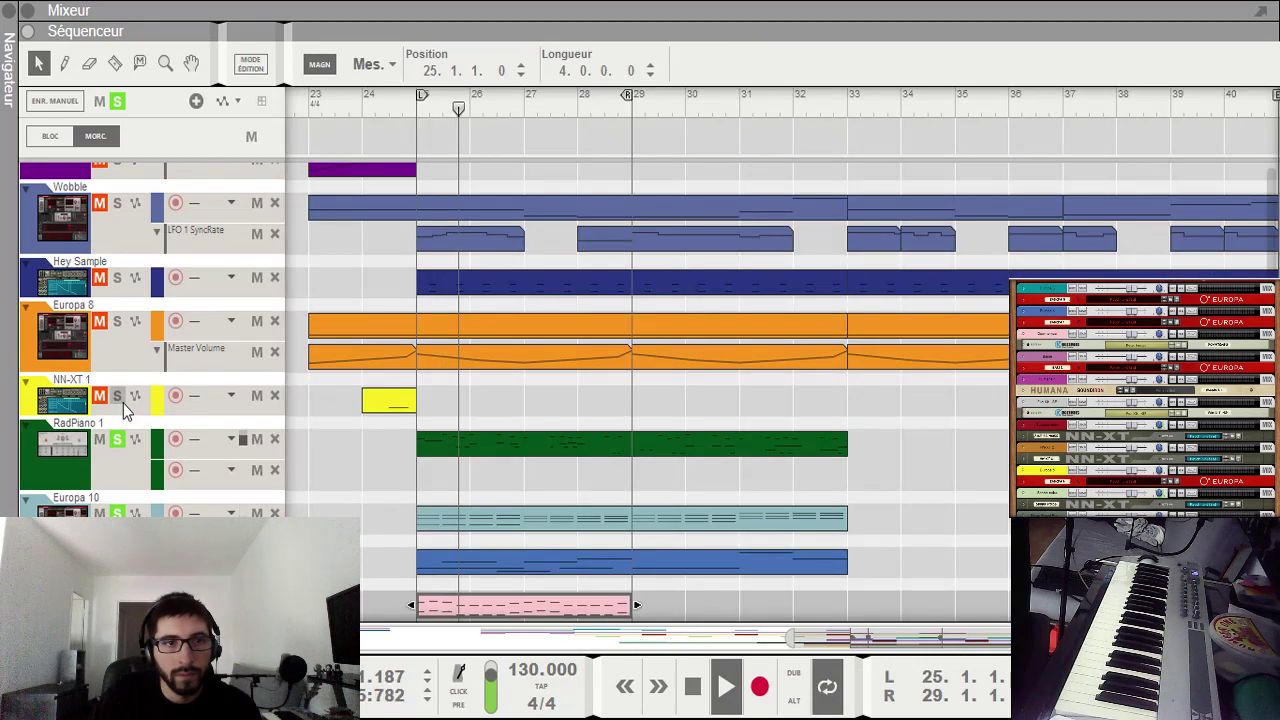
# Step: Solo the NN-XT 1, Europa 8 and Hey Sample tracks alongside the tracks already soloed
pyautogui.click(119, 398)
pyautogui.scroll(3, 463, 352)
pyautogui.click(115, 508)
pyautogui.click(118, 466)
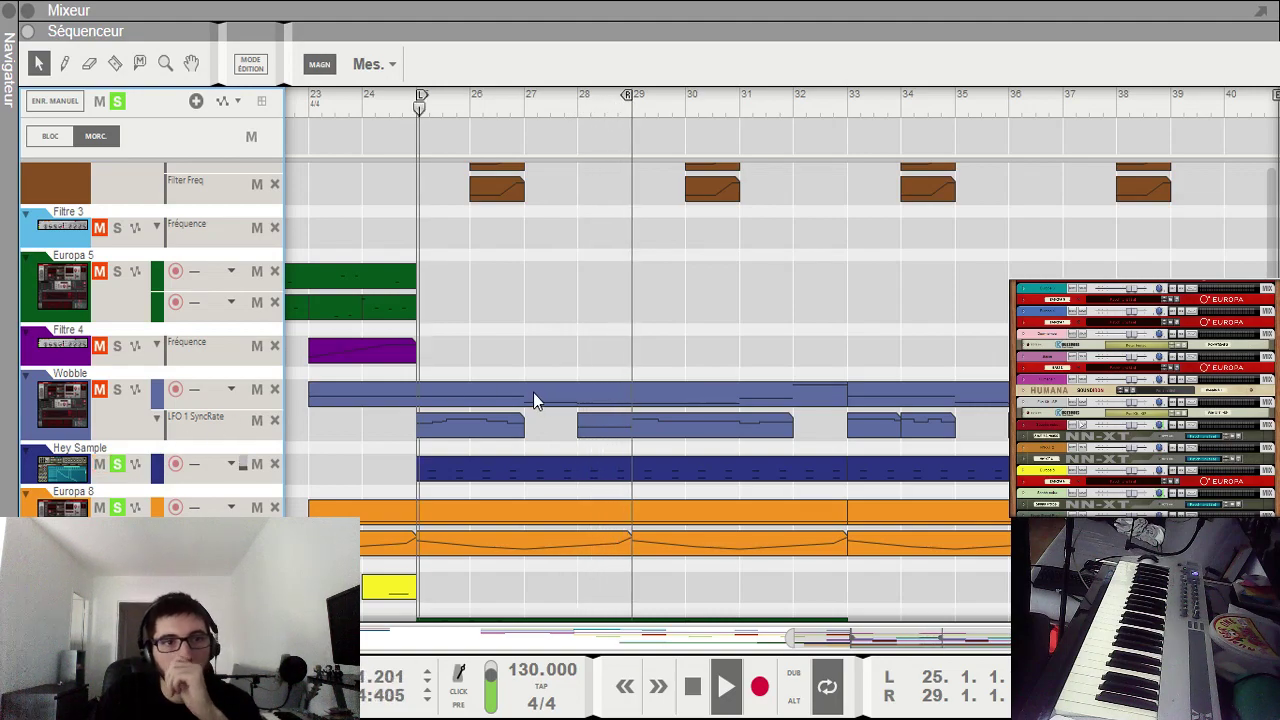
# Step: Add the Fun Kit, Humana 1, Europa 6, Struck Grand Piano Natural and Filtre 2 tracks to the solo selection
pyautogui.scroll(6, 557, 378)
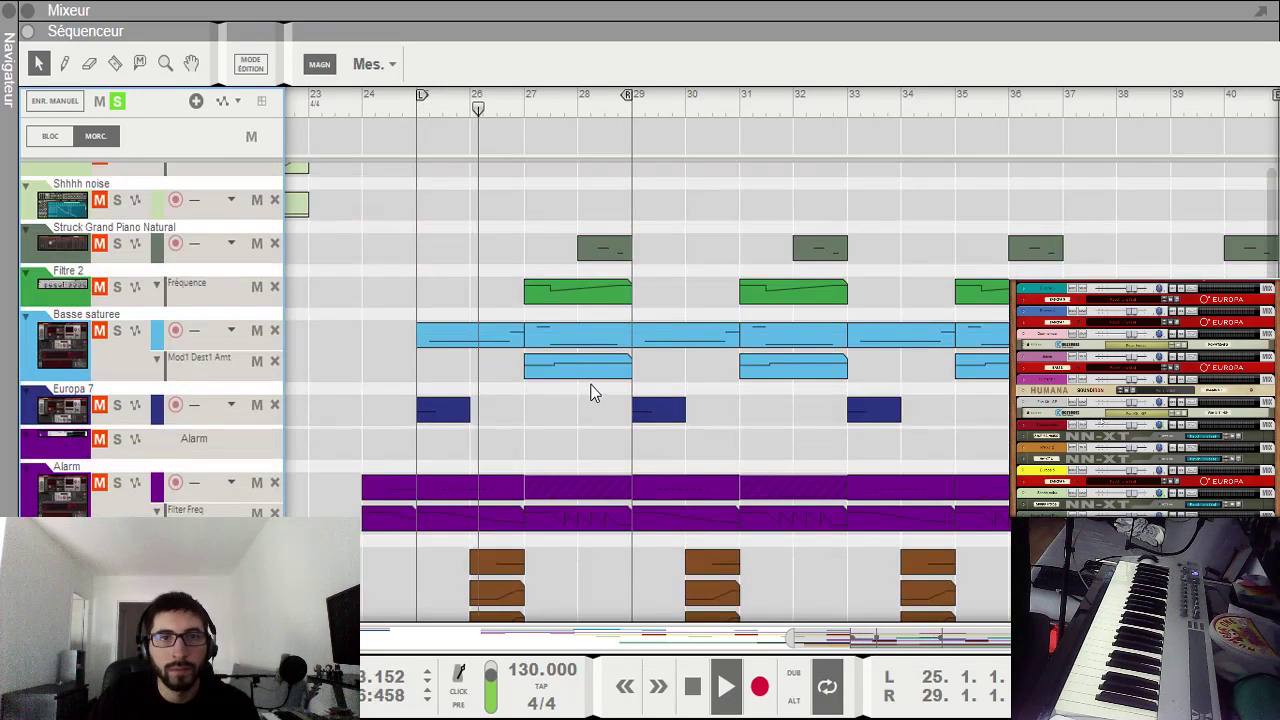
pyautogui.scroll(-8, 590, 390)
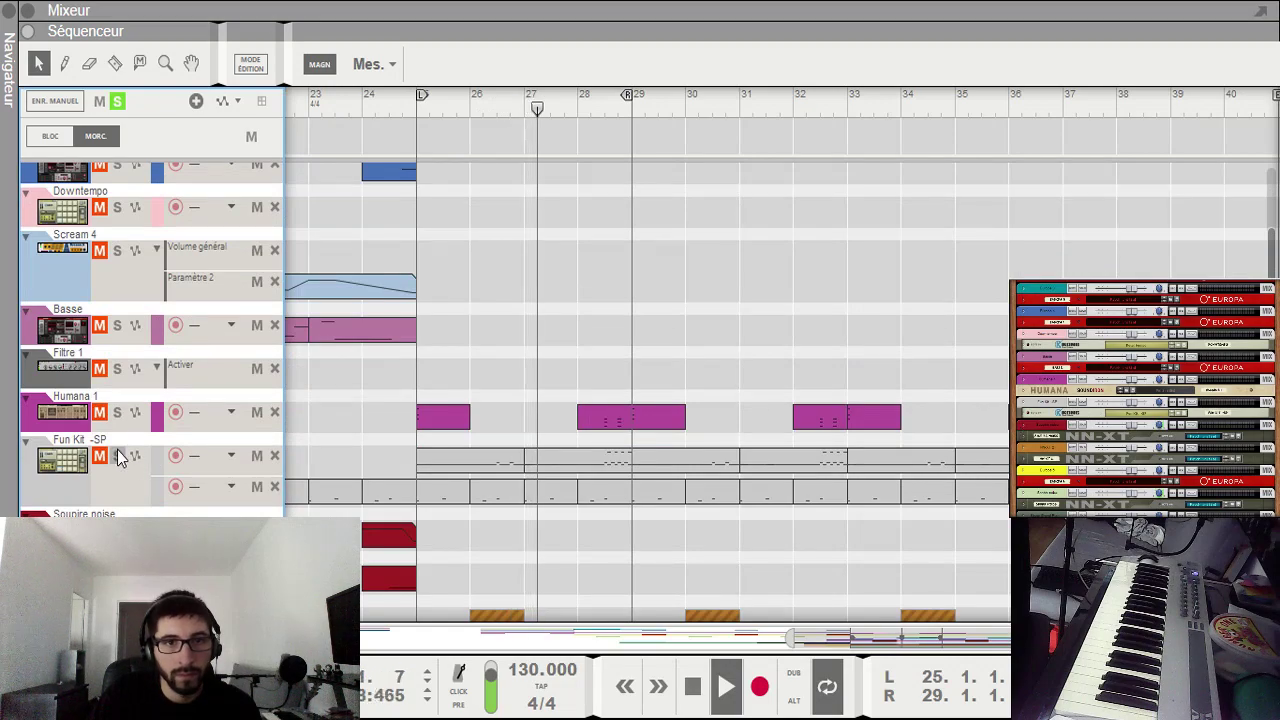
pyautogui.click(117, 456)
pyautogui.click(117, 412)
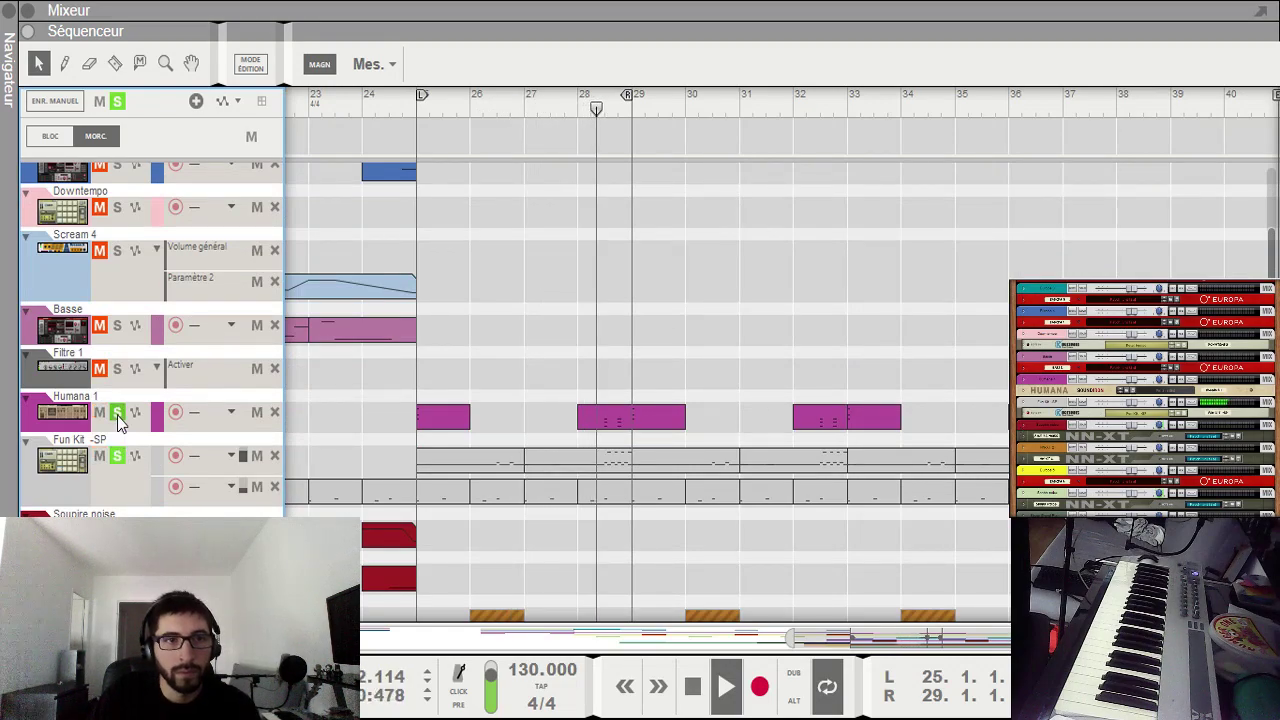
pyautogui.scroll(-3, 644, 426)
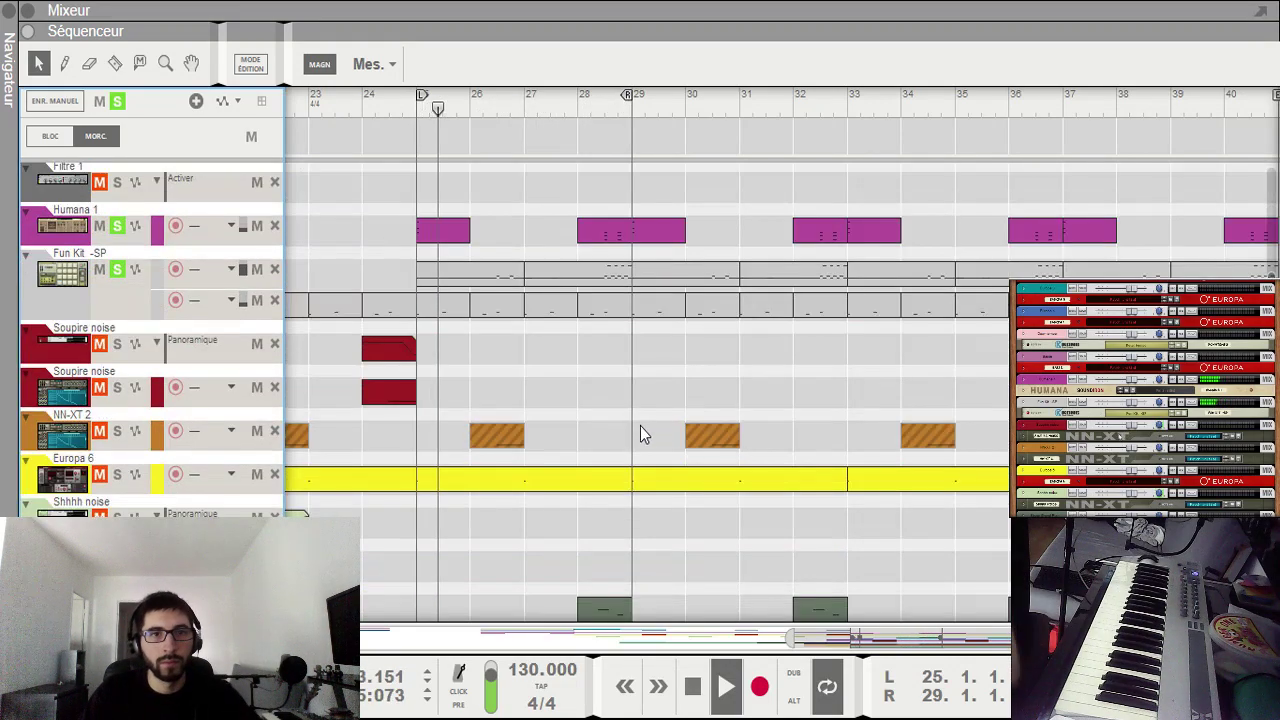
pyautogui.click(117, 474)
pyautogui.scroll(-4, 651, 526)
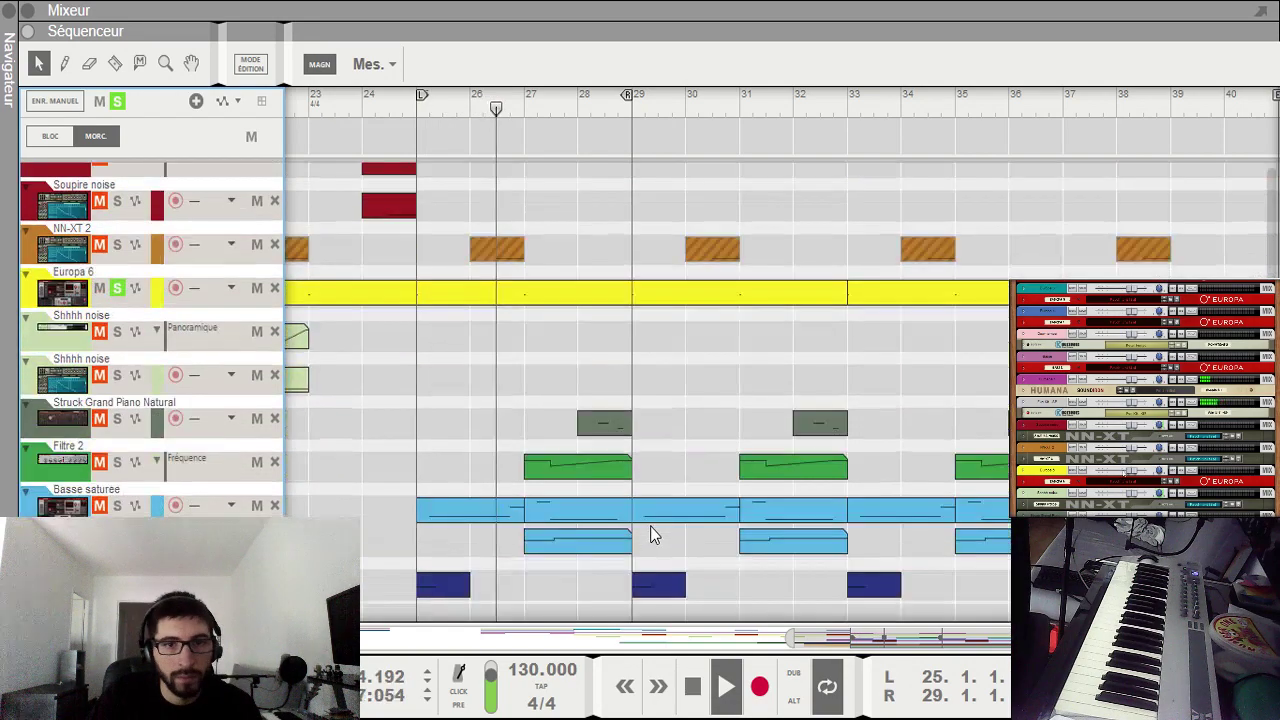
pyautogui.click(117, 358)
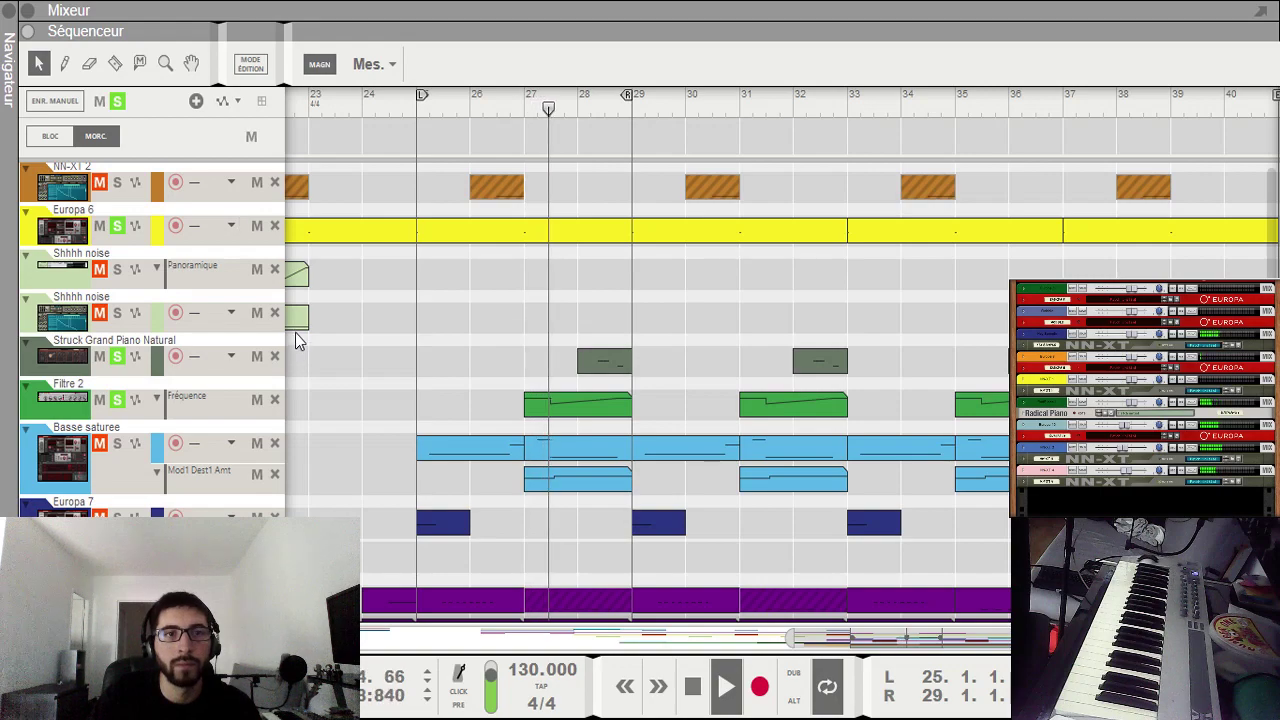
# Step: Create a one-bar clip at bar 25 on the empty NN-XT track below the pink melody track
pyautogui.scroll(-5, 697, 558)
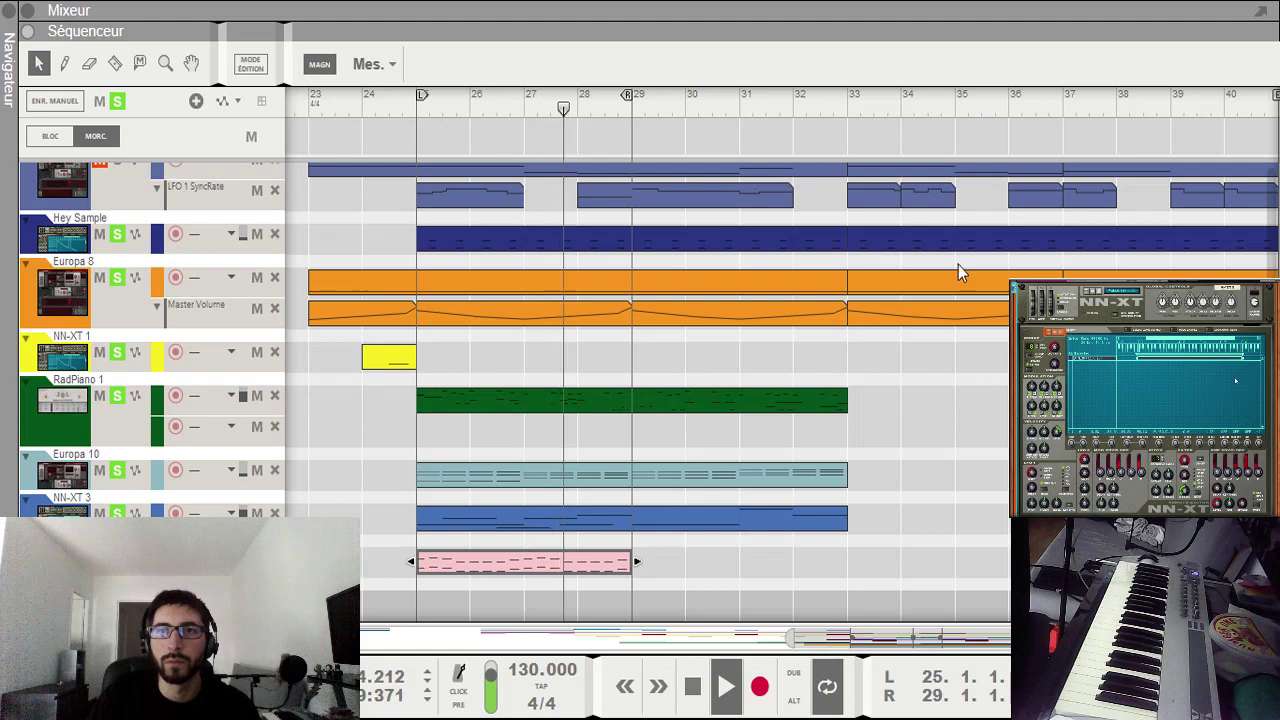
pyautogui.press('w')
pyautogui.click(438, 596)
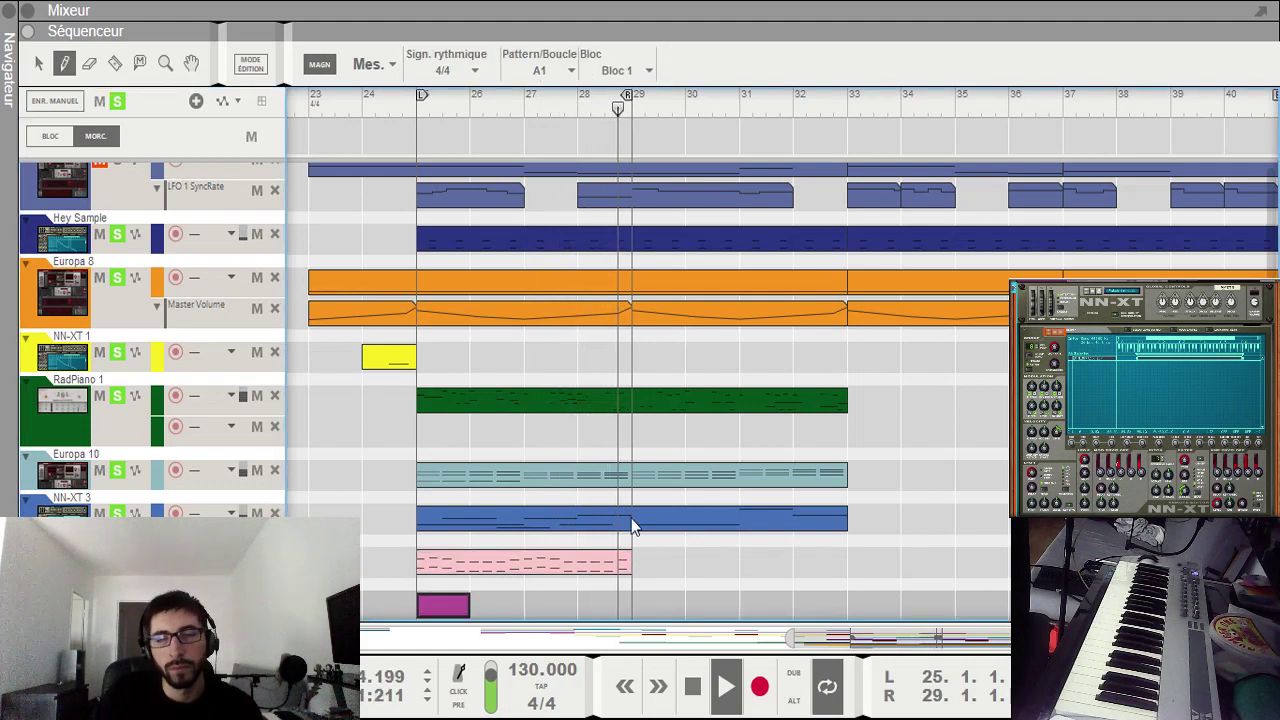
# Step: Fill the new clip with four notes 0.0.1.80 long, one per beat, alternating C1 and F1 from bar 25
pyautogui.doubleClick(440, 603)
pyautogui.click(734, 476)
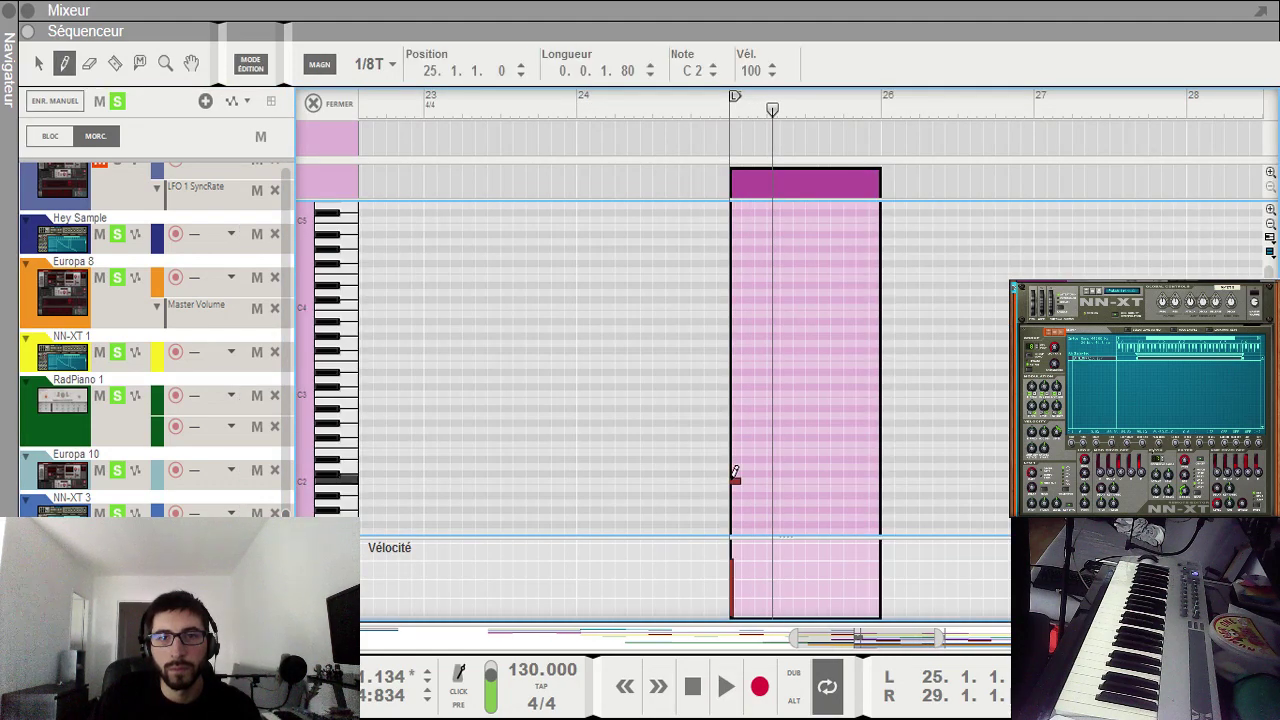
pyautogui.scroll(-3, 742, 478)
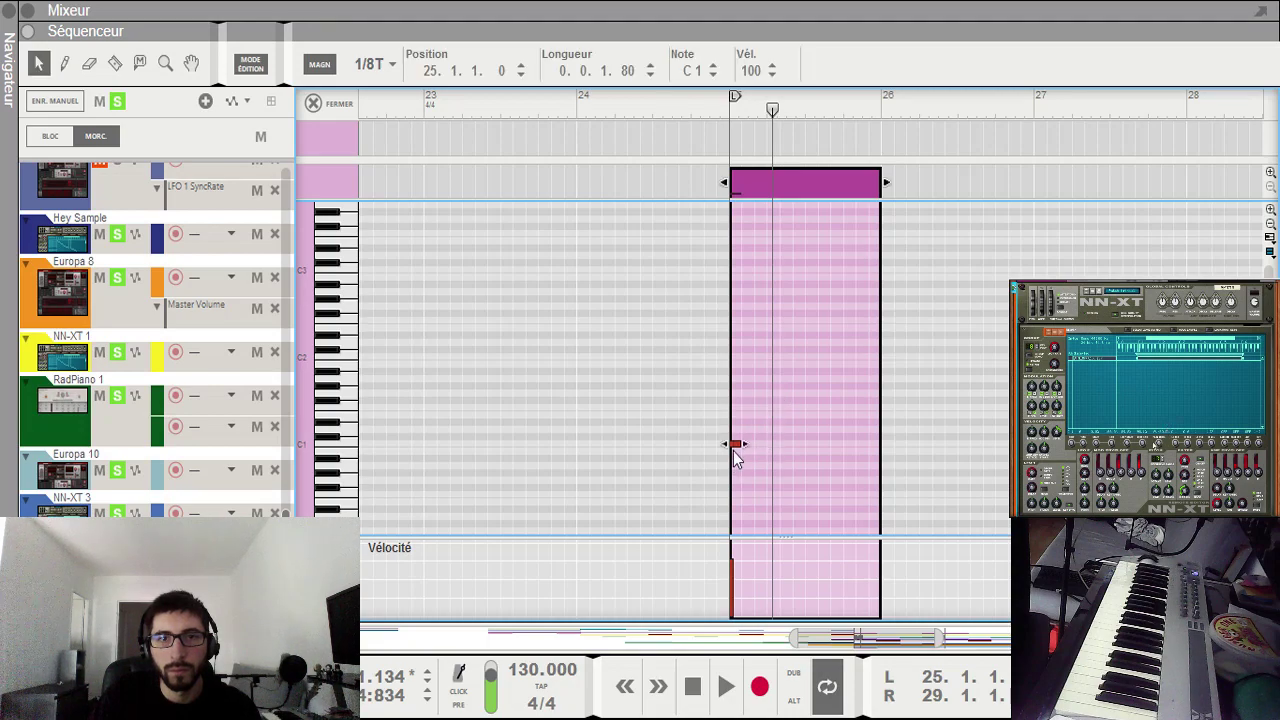
pyautogui.press('w')
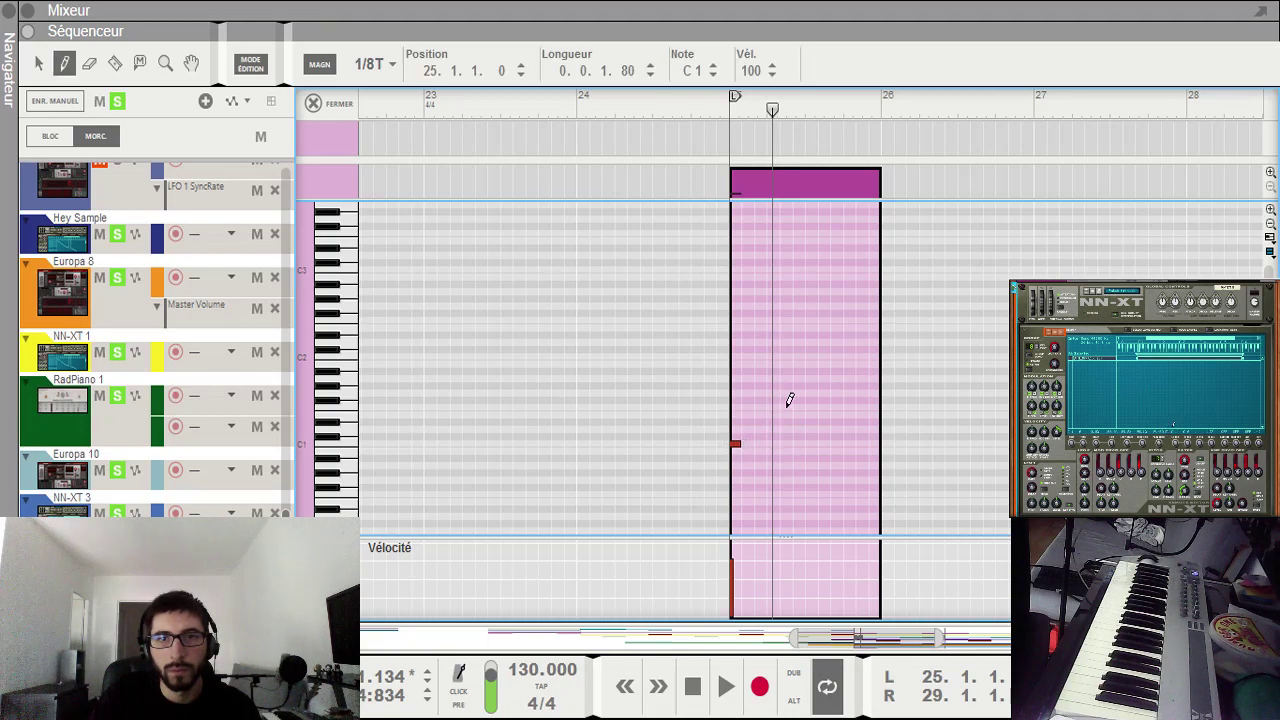
pyautogui.click(772, 408)
pyautogui.press('q')
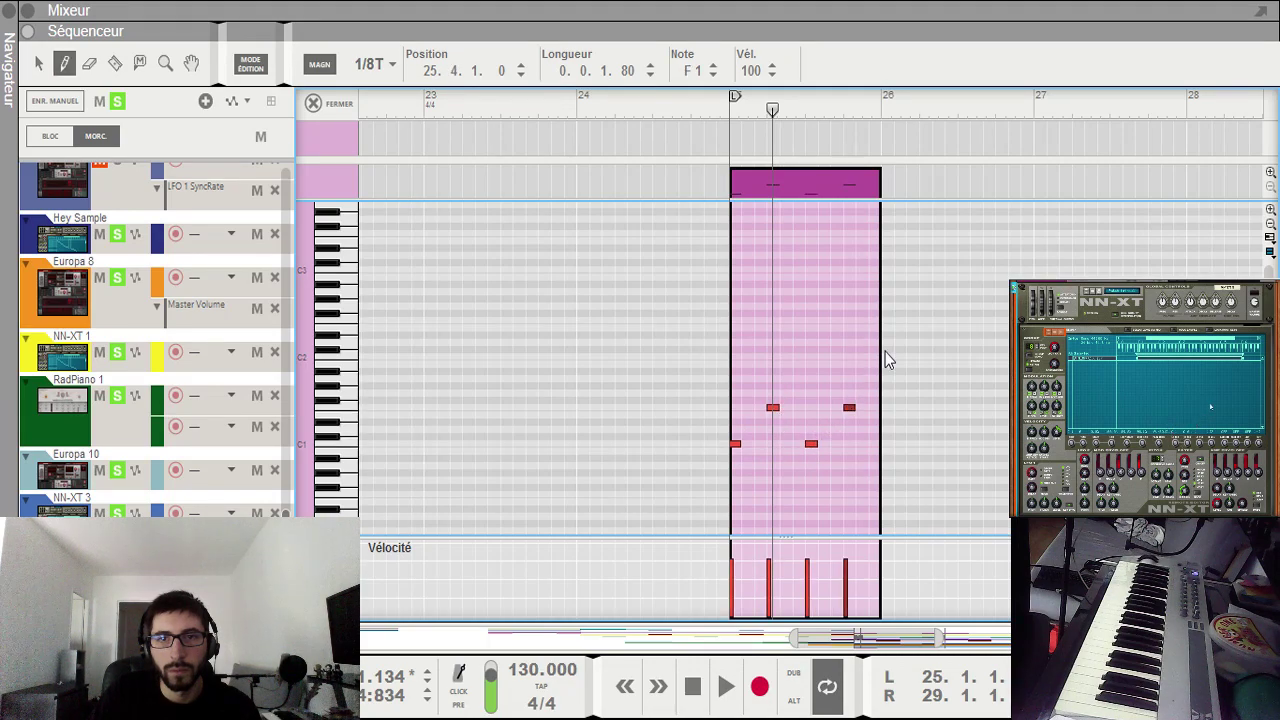
# Step: Duplicate the one-bar clip twice so the pattern also covers bars 26 and 27
pyautogui.press('Escape')
pyautogui.hotkey('ctrl', 'd')
pyautogui.hotkey('ctrl', 'd')
pyautogui.moveTo(887, 634); pyautogui.dragTo(936, 632)
pyautogui.moveTo(923, 186); pyautogui.dragTo(836, 186)
# Step: In the bar 27 clip, raise the two lower notes to F1 and the two upper notes to C#2
pyautogui.click(797, 319)
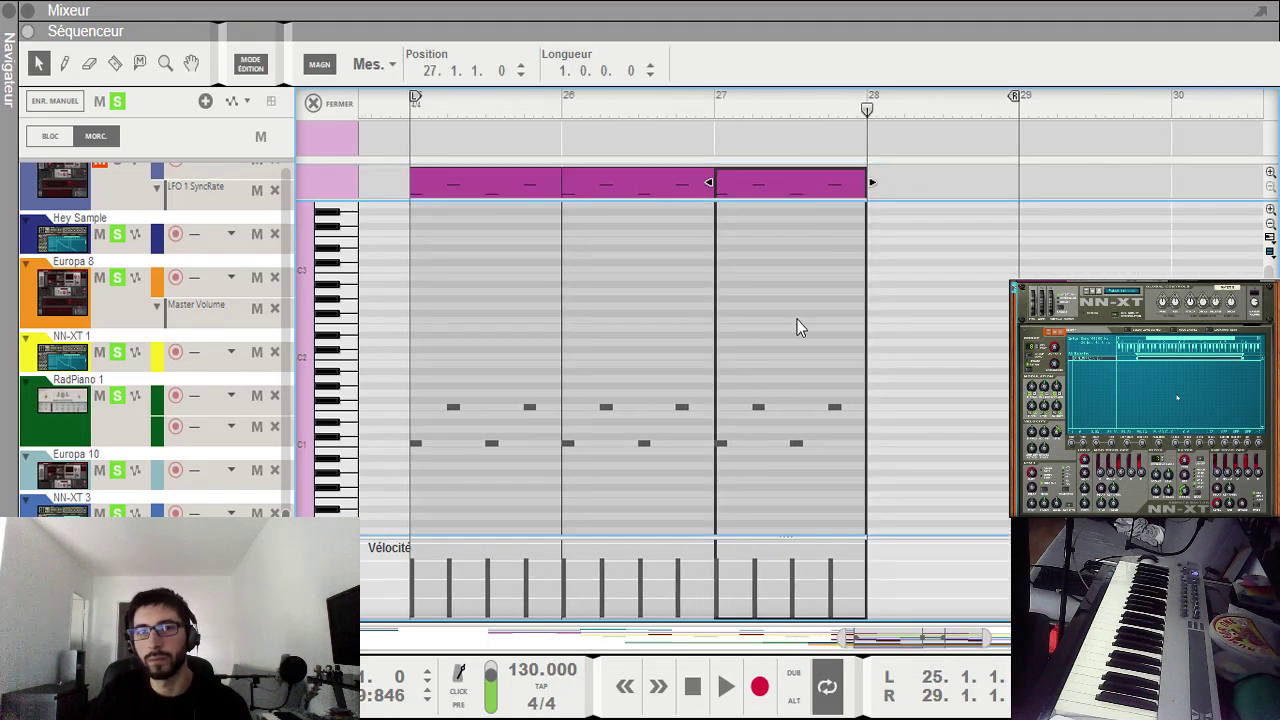
pyautogui.doubleClick(797, 327)
pyautogui.moveTo(627, 365); pyautogui.dragTo(810, 486)
pyautogui.moveTo(663, 442); pyautogui.dragTo(662, 414)
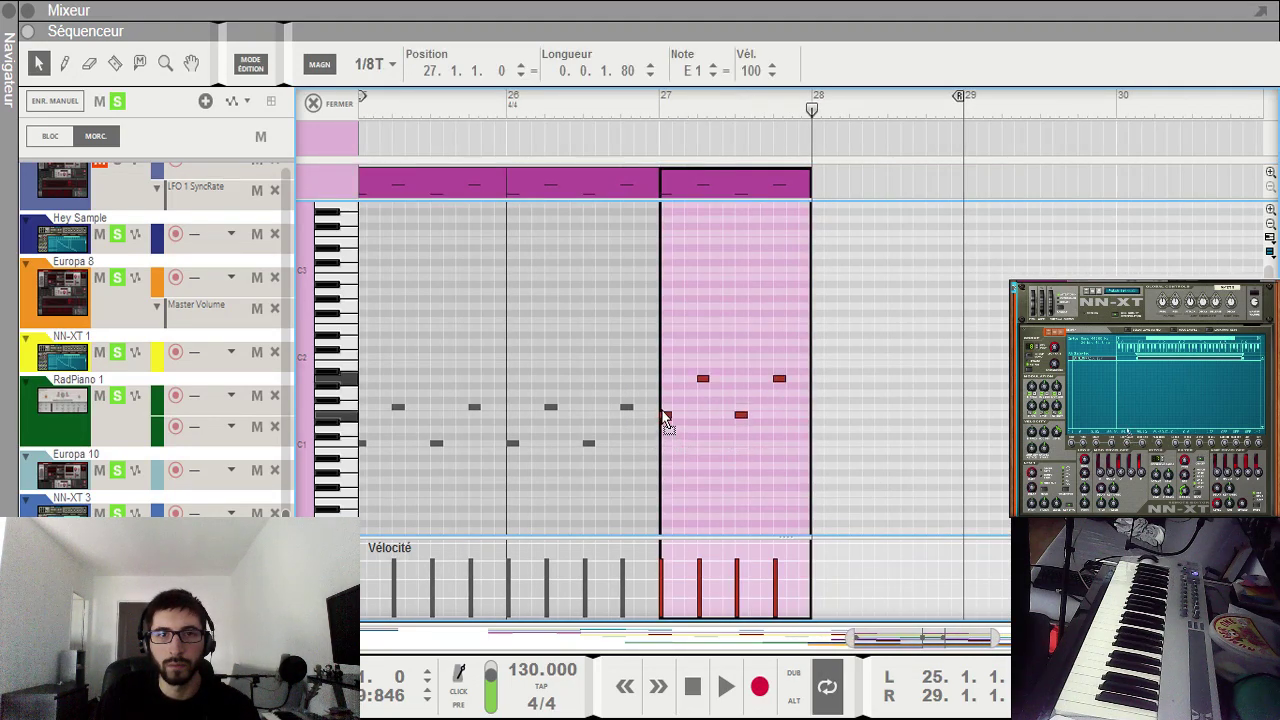
pyautogui.moveTo(678, 324); pyautogui.dragTo(800, 380)
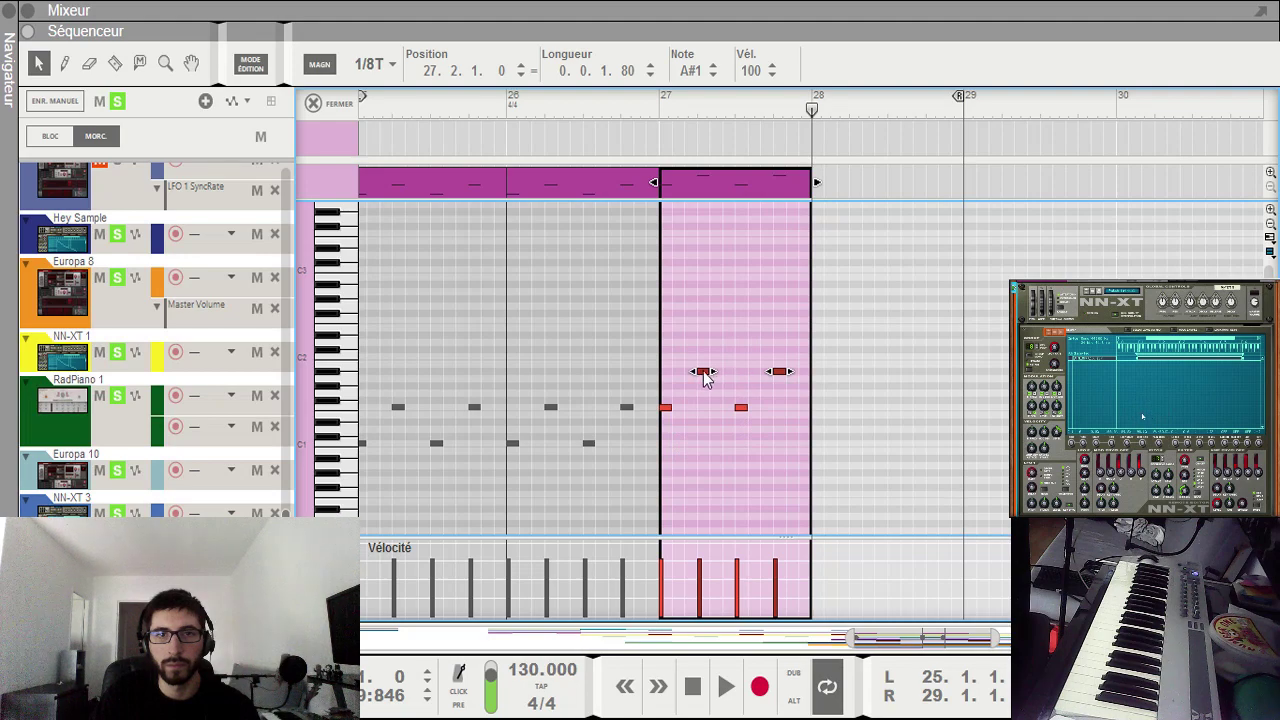
pyautogui.moveTo(812, 335); pyautogui.dragTo(645, 490)
# Step: Copy the bar 27 clip, paste it at bar 28 and play the loop from bar 25
pyautogui.click(795, 182)
pyautogui.hotkey('ctrl', 'c')
pyautogui.hotkey('ctrl', 'v')
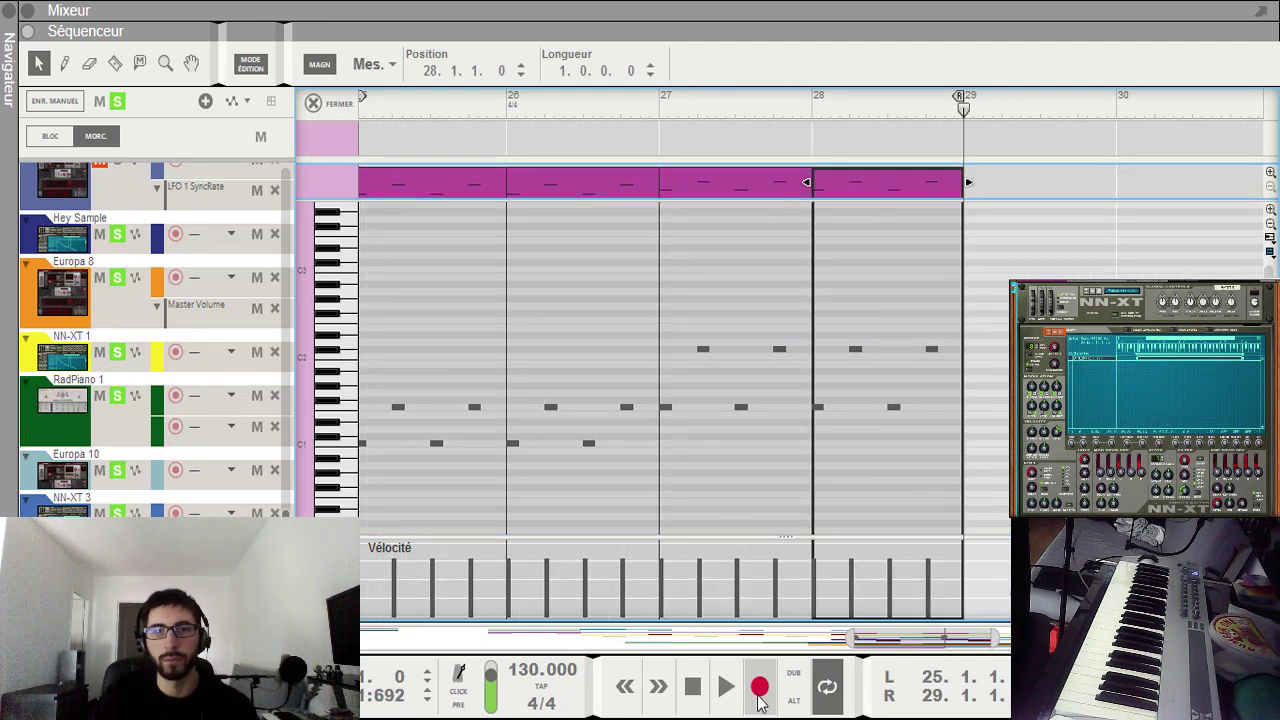
pyautogui.moveTo(876, 632); pyautogui.dragTo(813, 632)
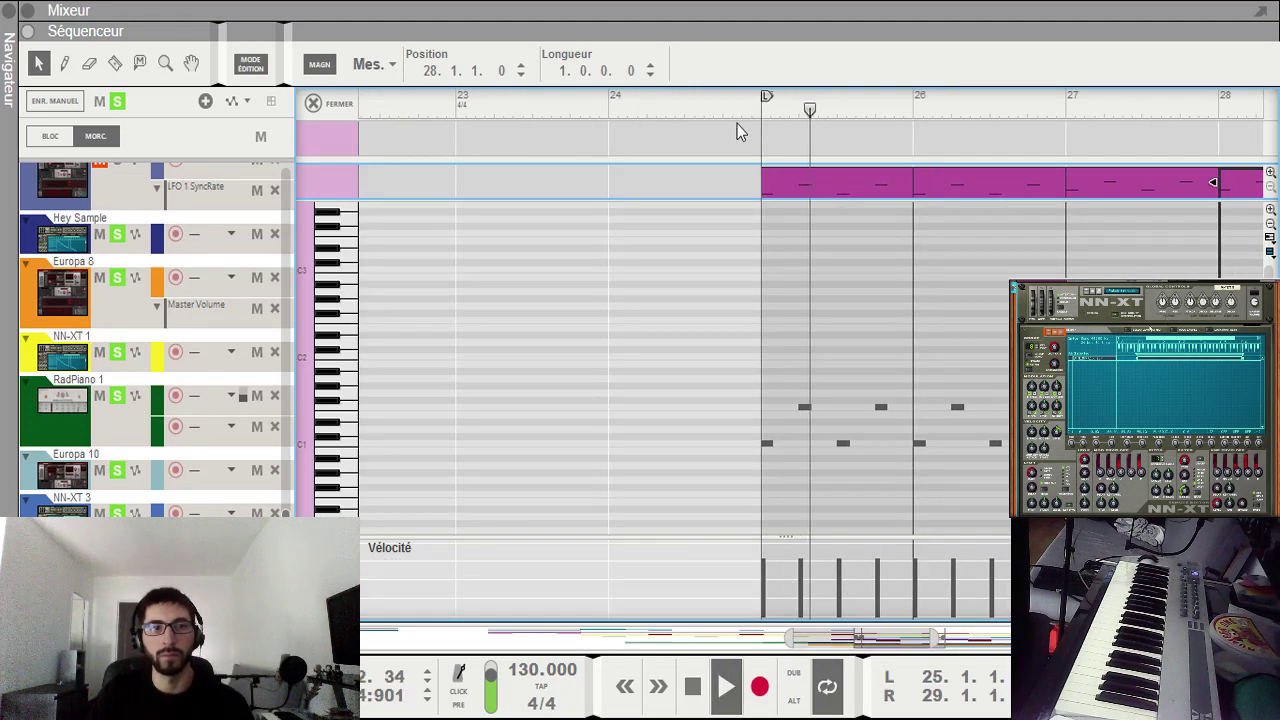
# Step: Return to the arrangement and join the four one-bar clips into a single clip over bars 25 to 28
pyautogui.hotkey('ctrl', 'e')
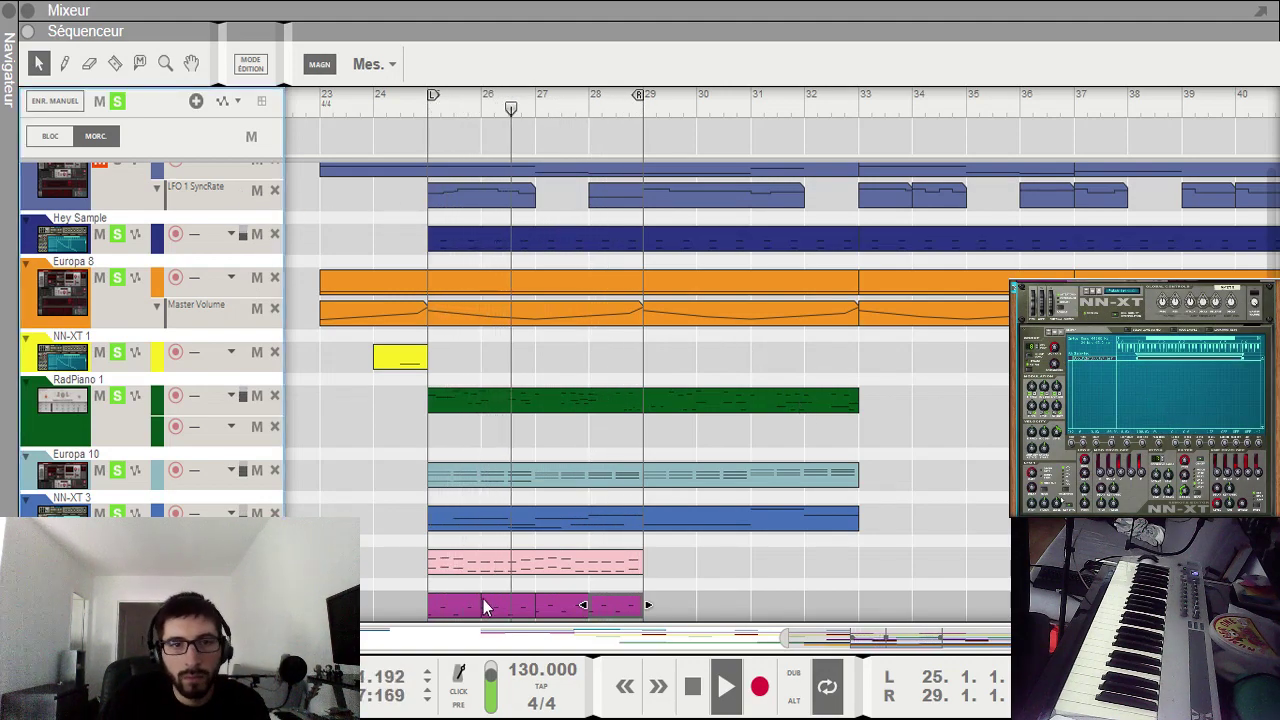
pyautogui.click(610, 605)
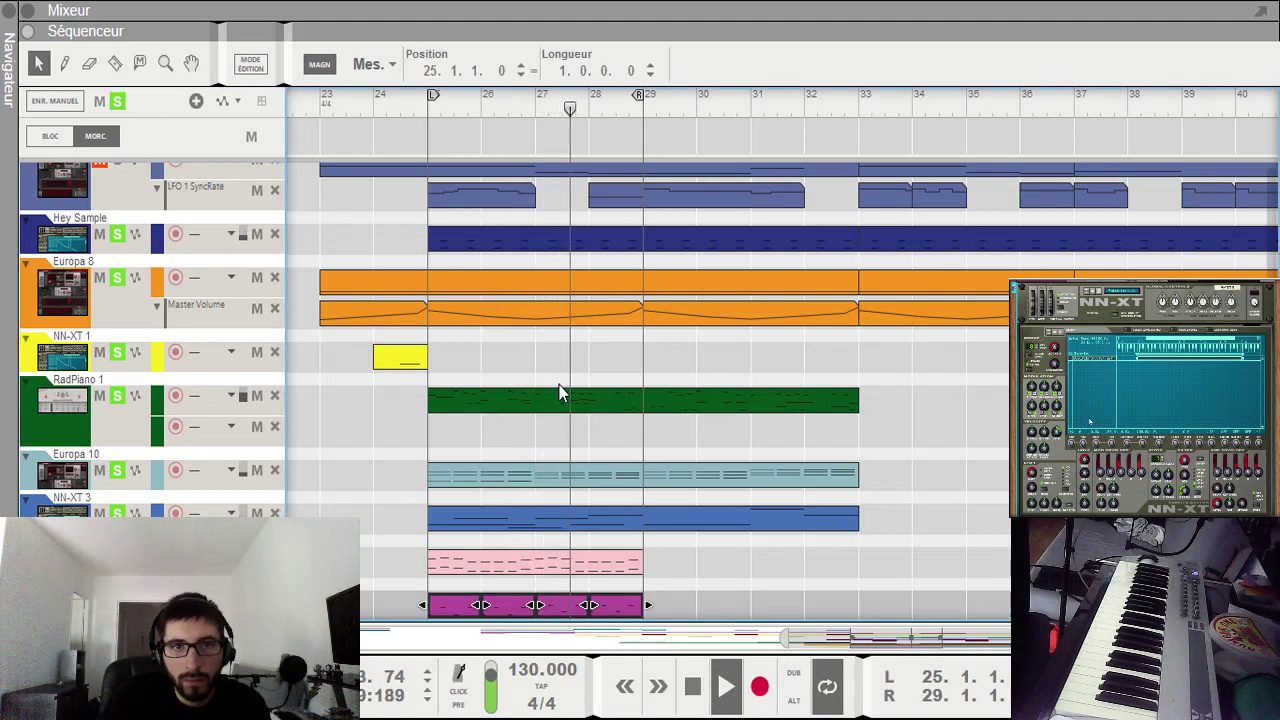
pyautogui.hotkey('ctrl', 'j')
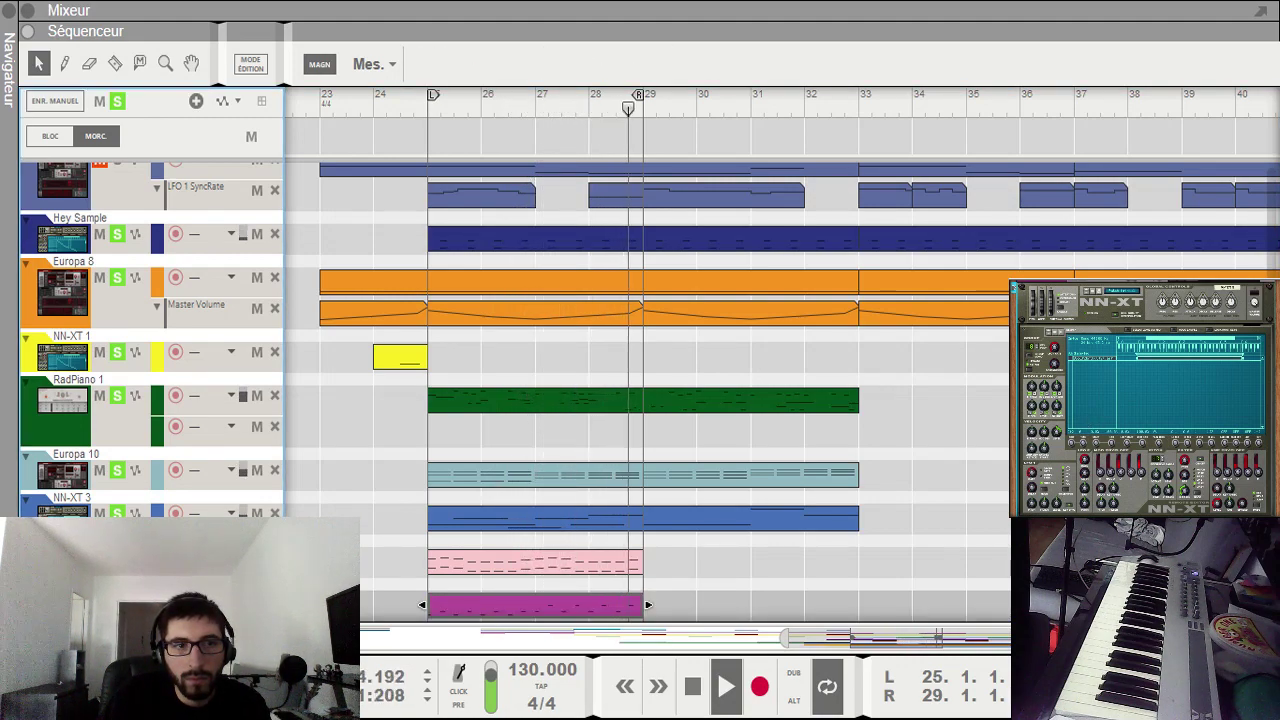
# Step: Take the NN-XT 3, Europa 10 and RadPiano 1 tracks out of solo
pyautogui.click(117, 513)
pyautogui.click(117, 470)
pyautogui.click(117, 396)
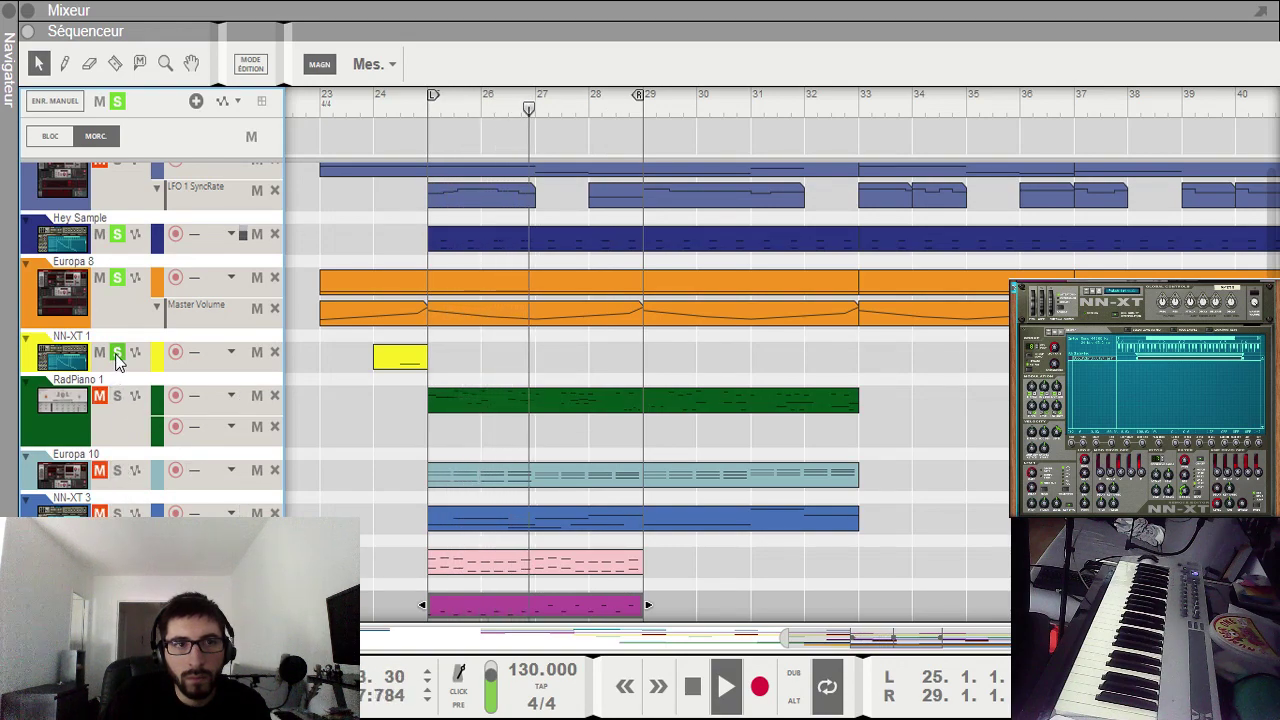
# Step: Open the joined clip and transpose all its notes up one octave so the pattern starts on C2
pyautogui.doubleClick(538, 605)
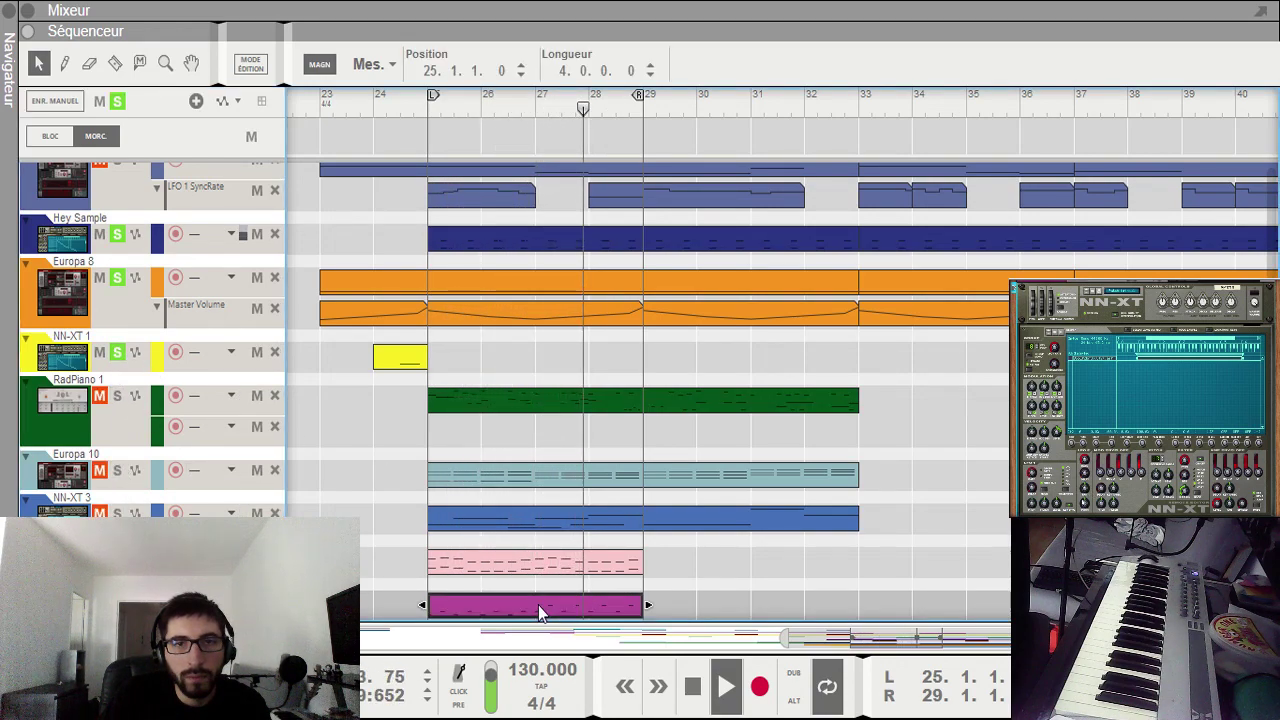
pyautogui.doubleClick(690, 72)
pyautogui.write('c2')
pyautogui.press('Return')
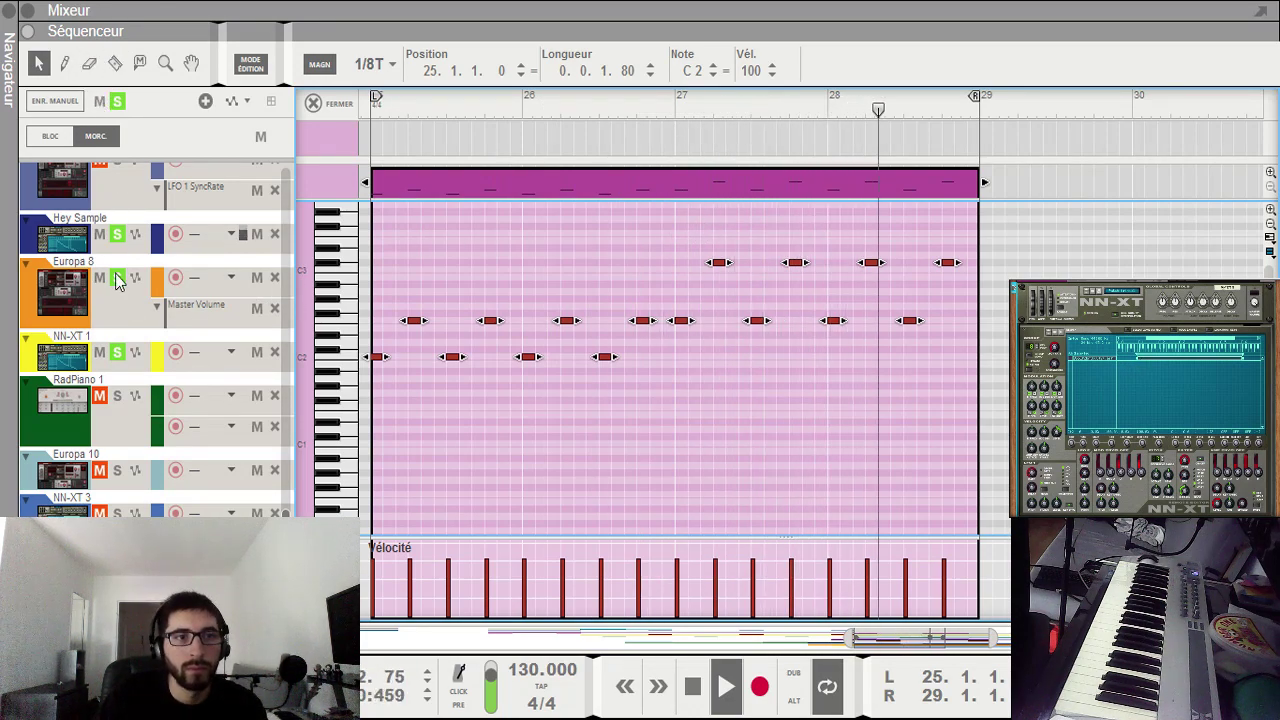
# Step: Solo the RadPiano 1 and Europa 10 tracks again and return to the arrangement
pyautogui.click(117, 395)
pyautogui.click(117, 470)
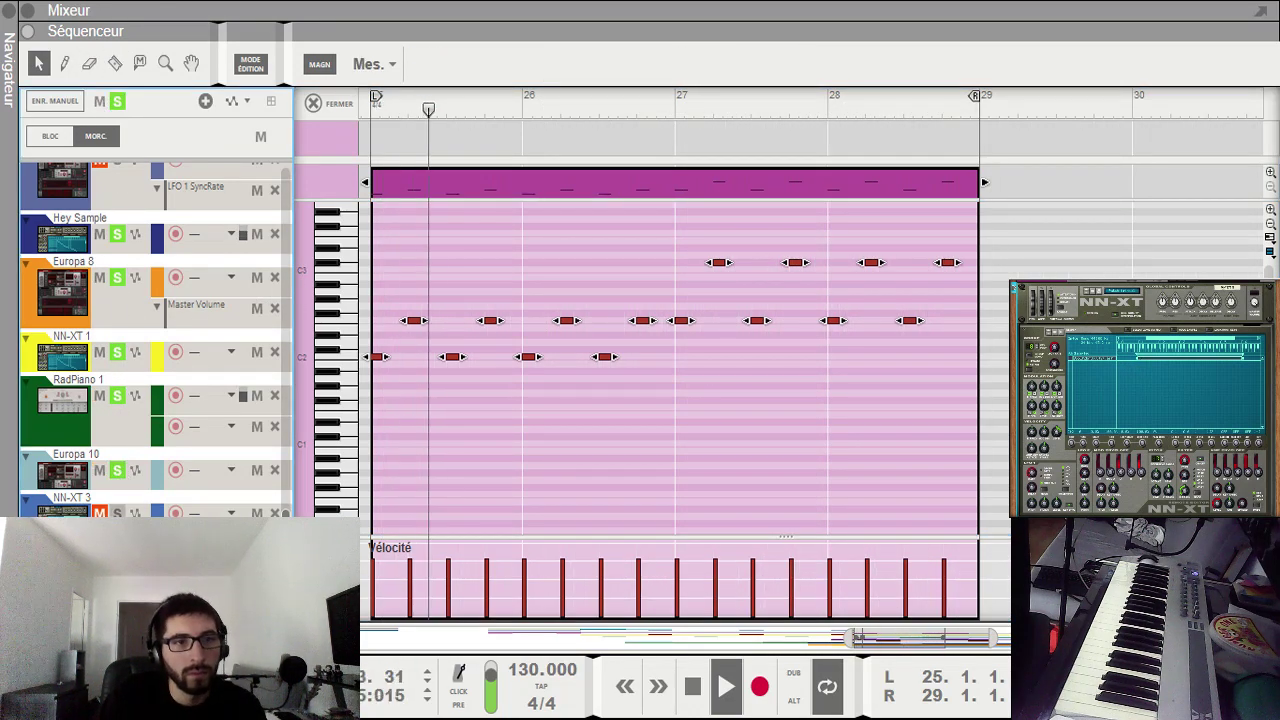
pyautogui.hotkey('ctrl', 'e')
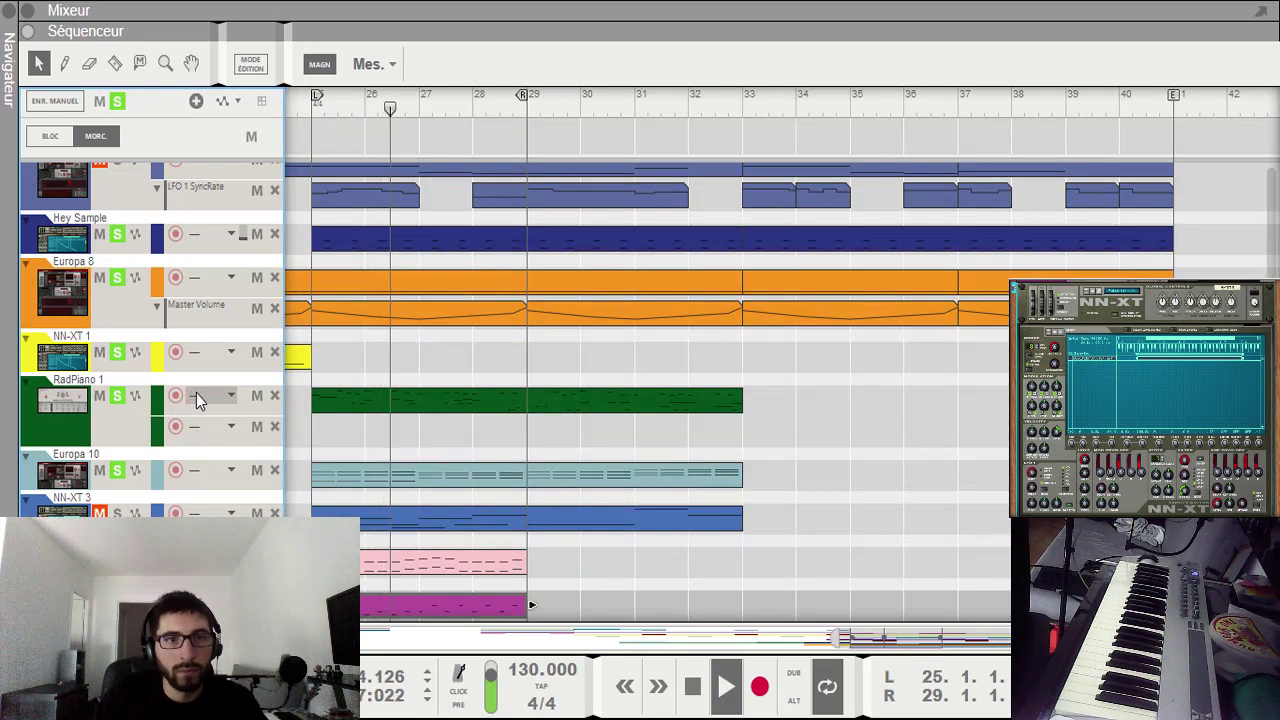
# Step: Add the Europa 9 track to the solo selection while the loop plays
pyautogui.scroll(3, 640, 391)
pyautogui.scroll(1, 512, 397)
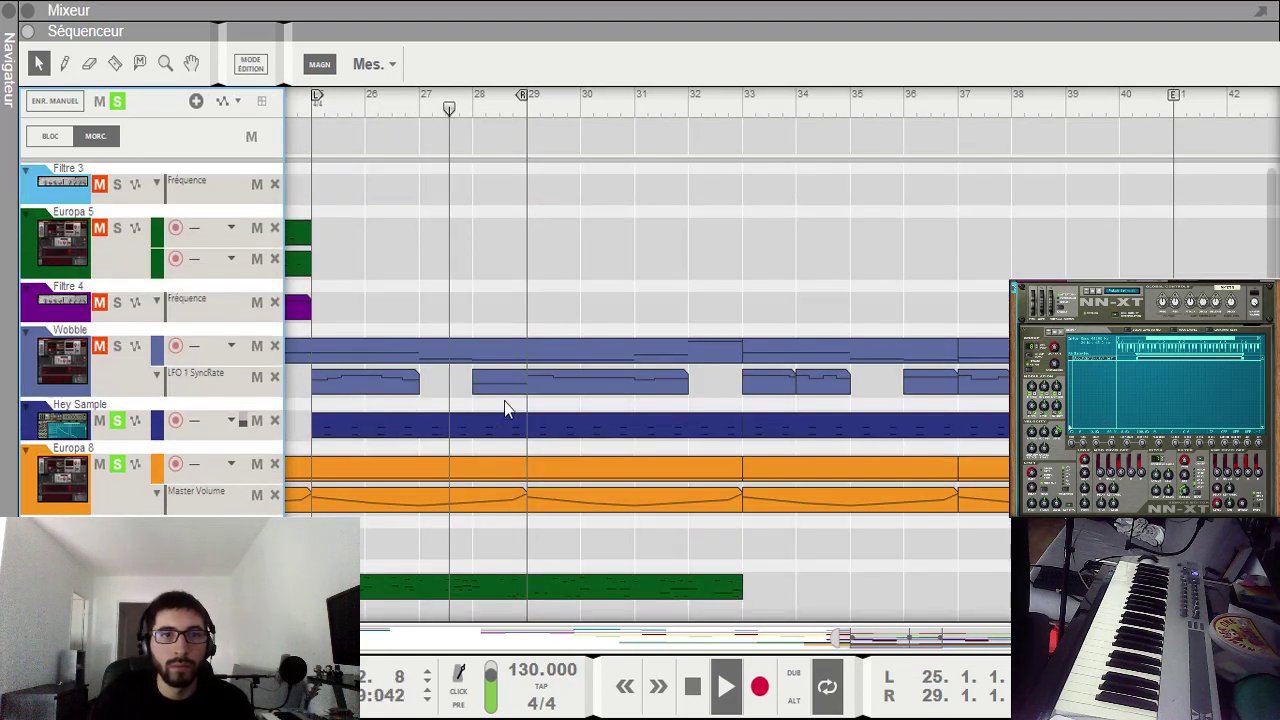
pyautogui.scroll(5, 429, 314)
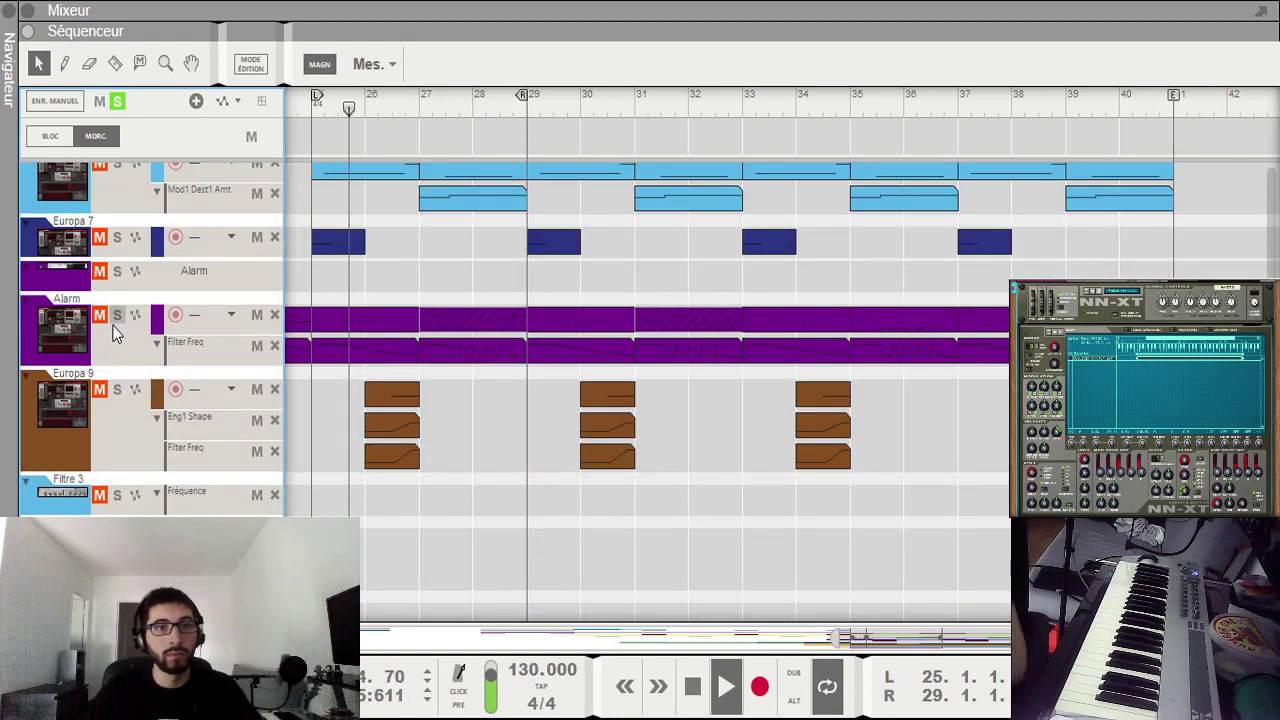
pyautogui.click(117, 389)
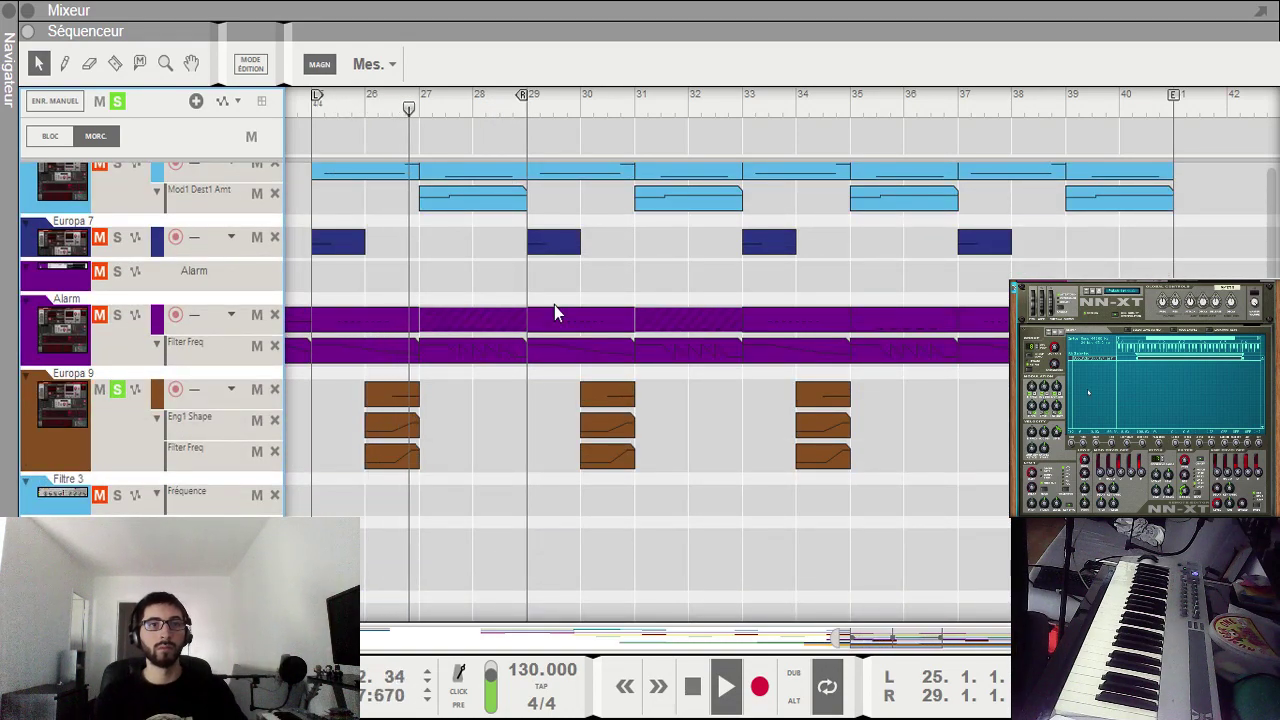
# Step: Review which tracks are muted or soloed, and clear all track solos at once
pyautogui.scroll(3, 554, 305)
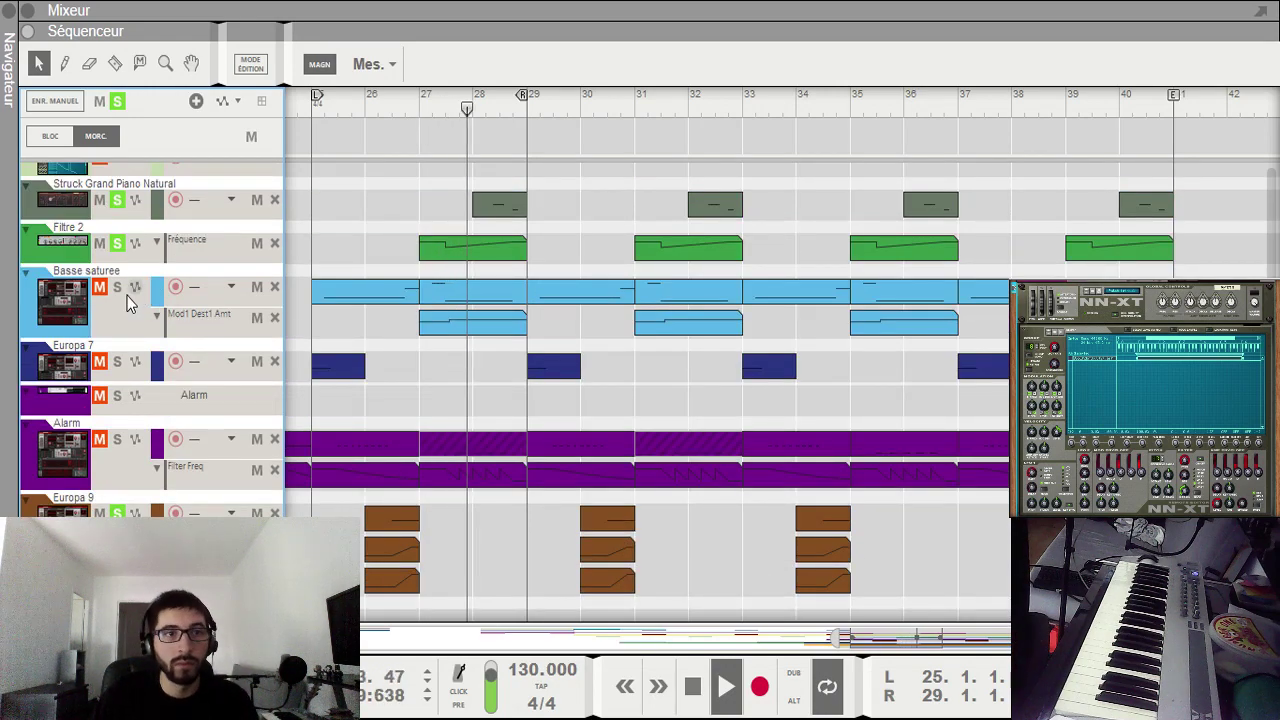
pyautogui.scroll(5, 616, 531)
pyautogui.scroll(5, 616, 531)
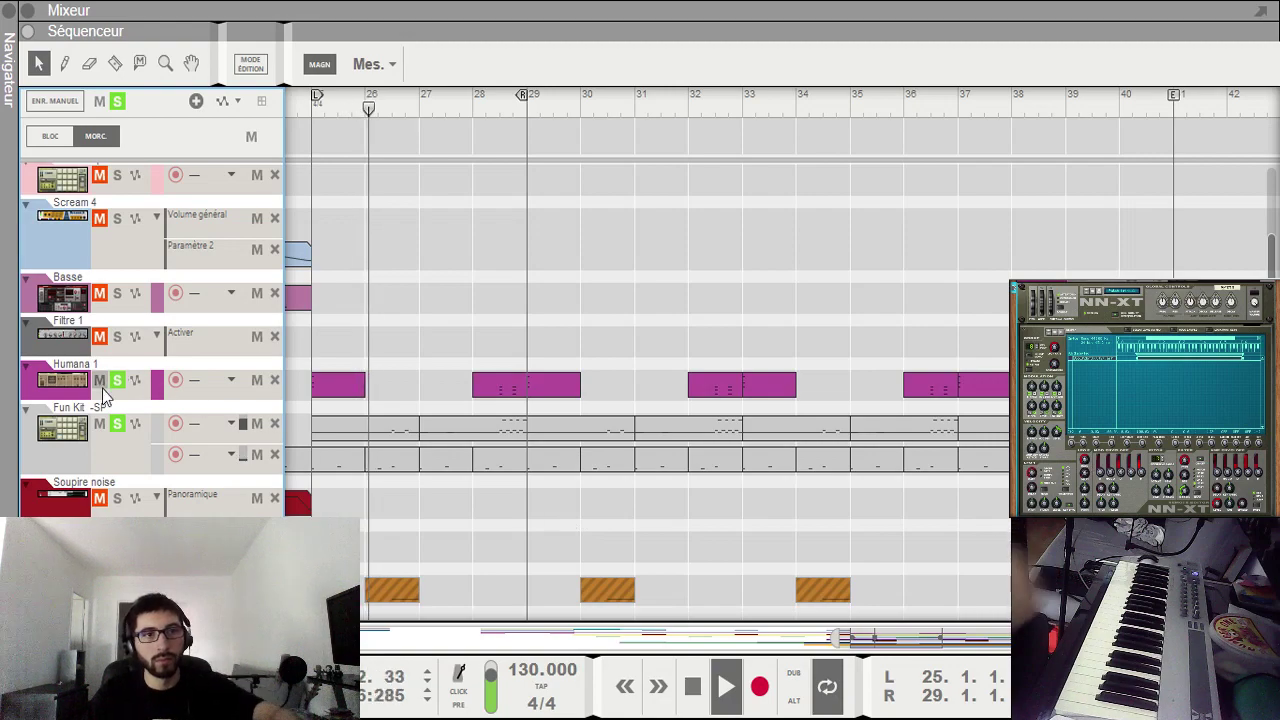
pyautogui.scroll(5, 444, 390)
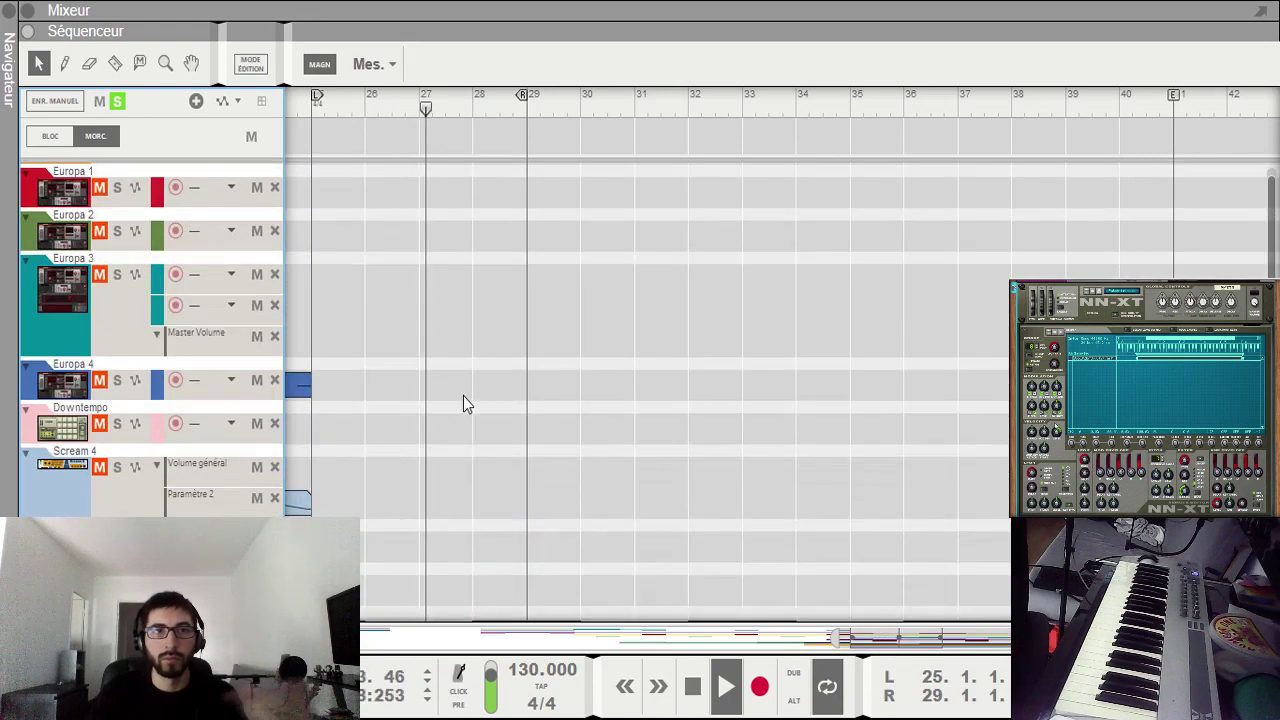
pyautogui.scroll(-10, 500, 423)
pyautogui.scroll(3, 503, 428)
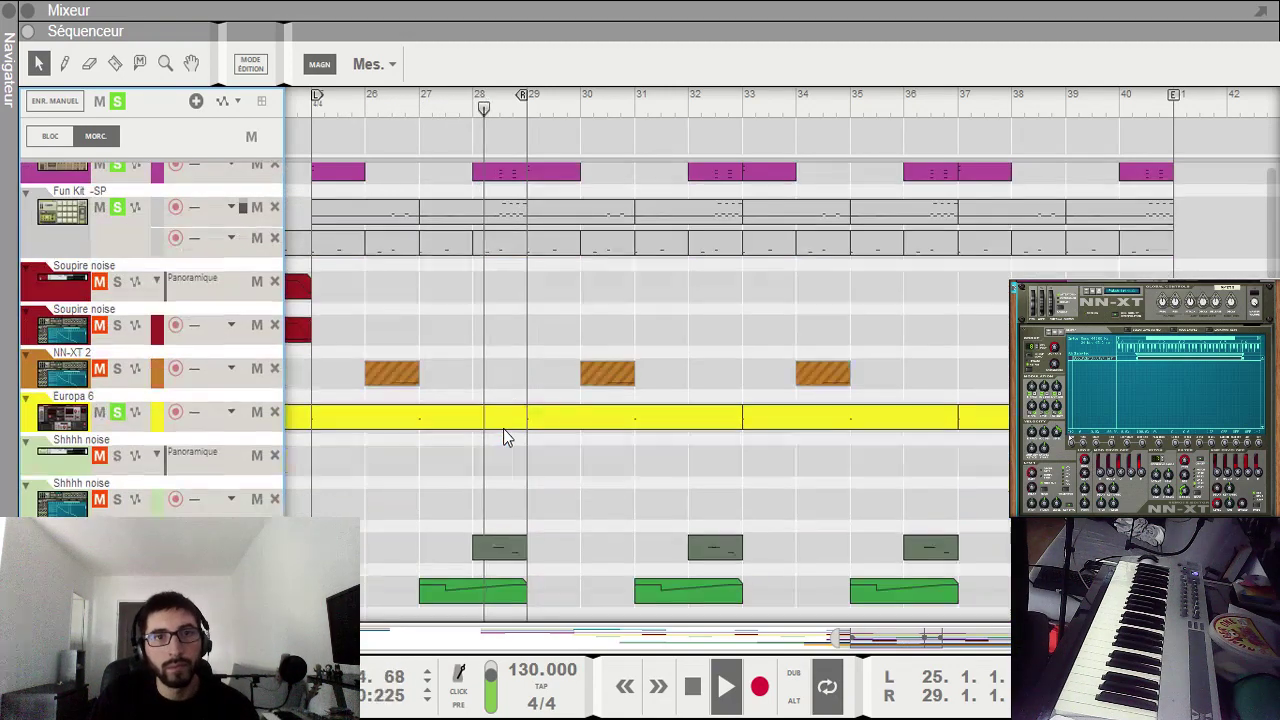
pyautogui.scroll(1, 503, 428)
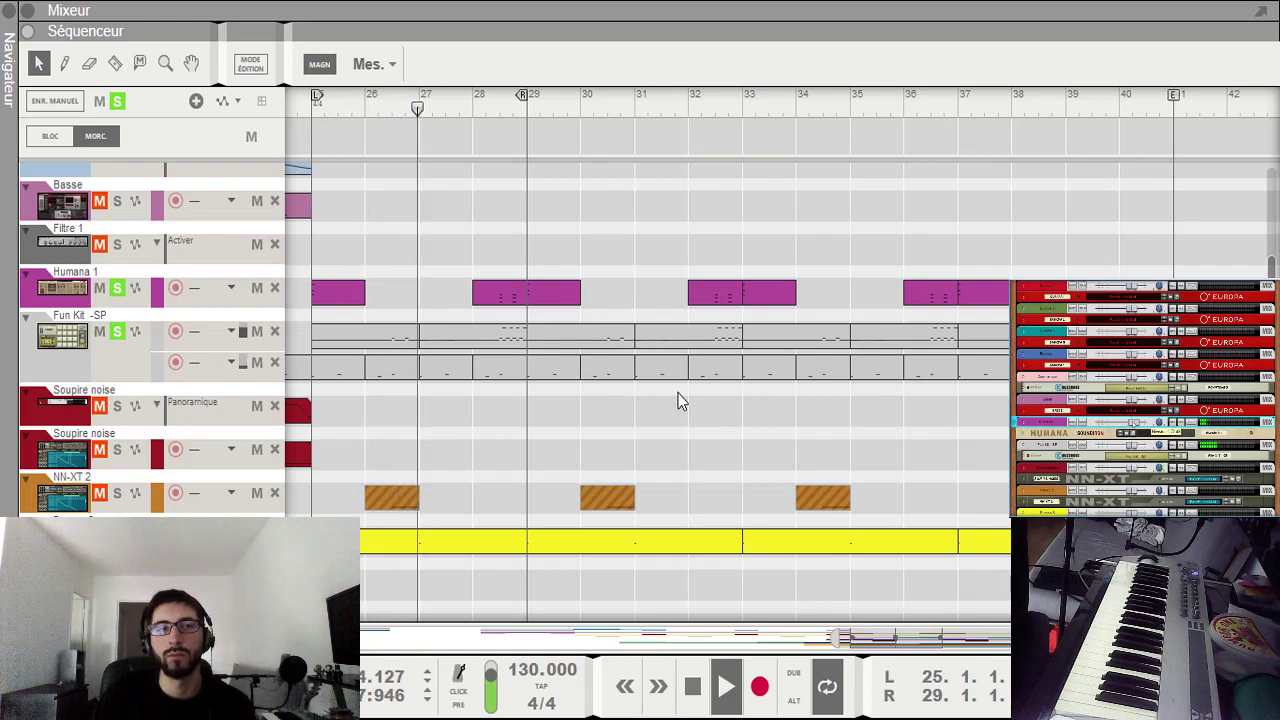
pyautogui.click(117, 101)
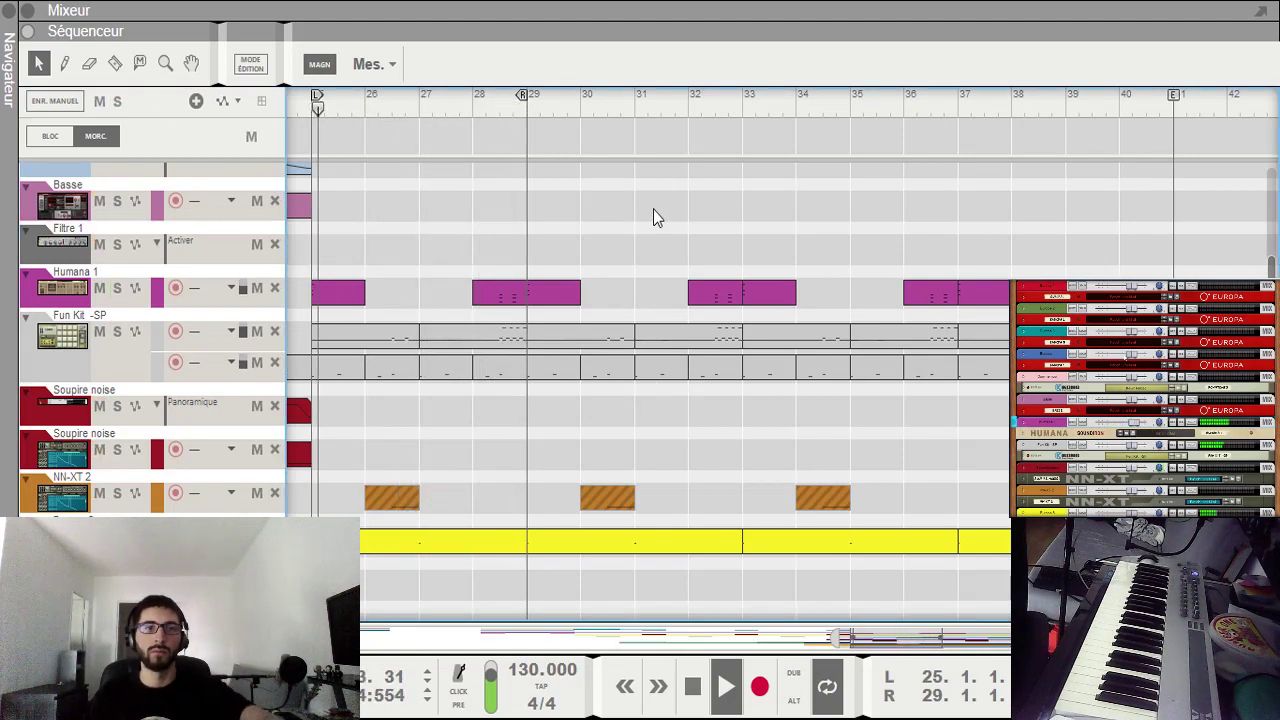
# Step: Mute the pink pattern clip at bars 25–29 on the track below NN-XT 3, leaving its track itself unmuted
pyautogui.scroll(-5, 653, 209)
pyautogui.scroll(-10, 624, 311)
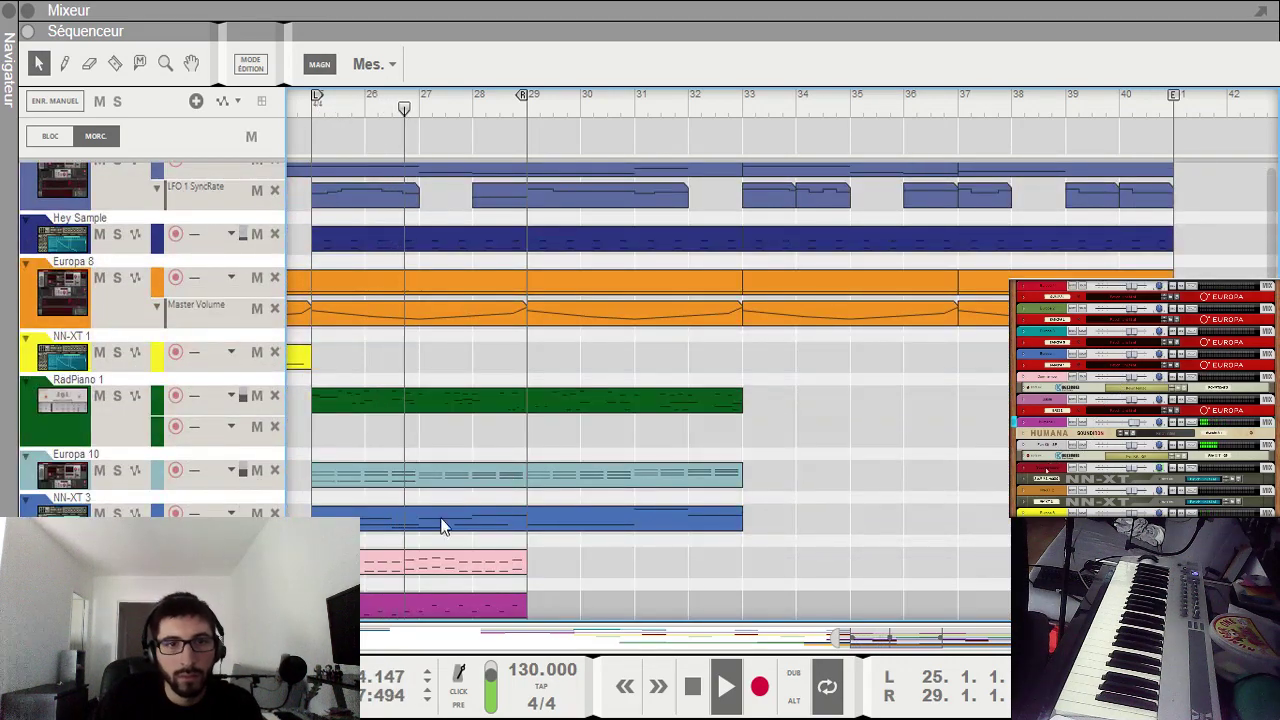
pyautogui.click(99, 557)
pyautogui.moveTo(569, 577); pyautogui.dragTo(494, 550)
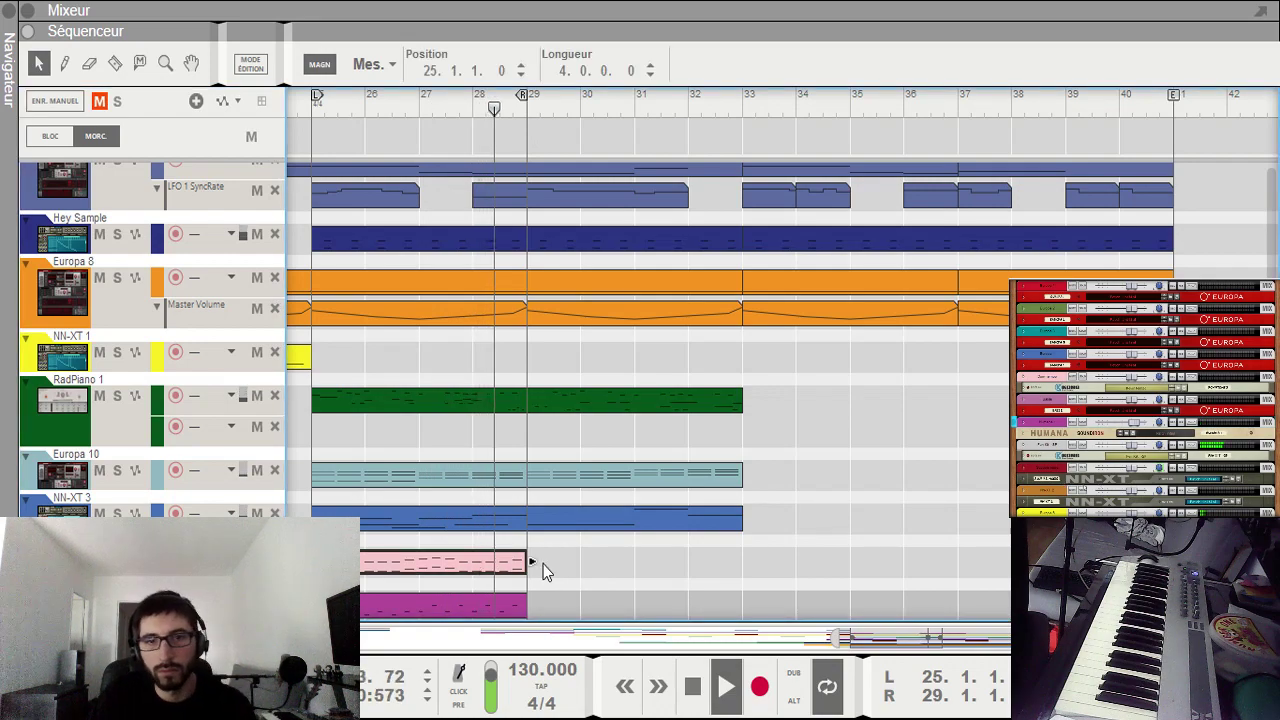
pyautogui.click(563, 573)
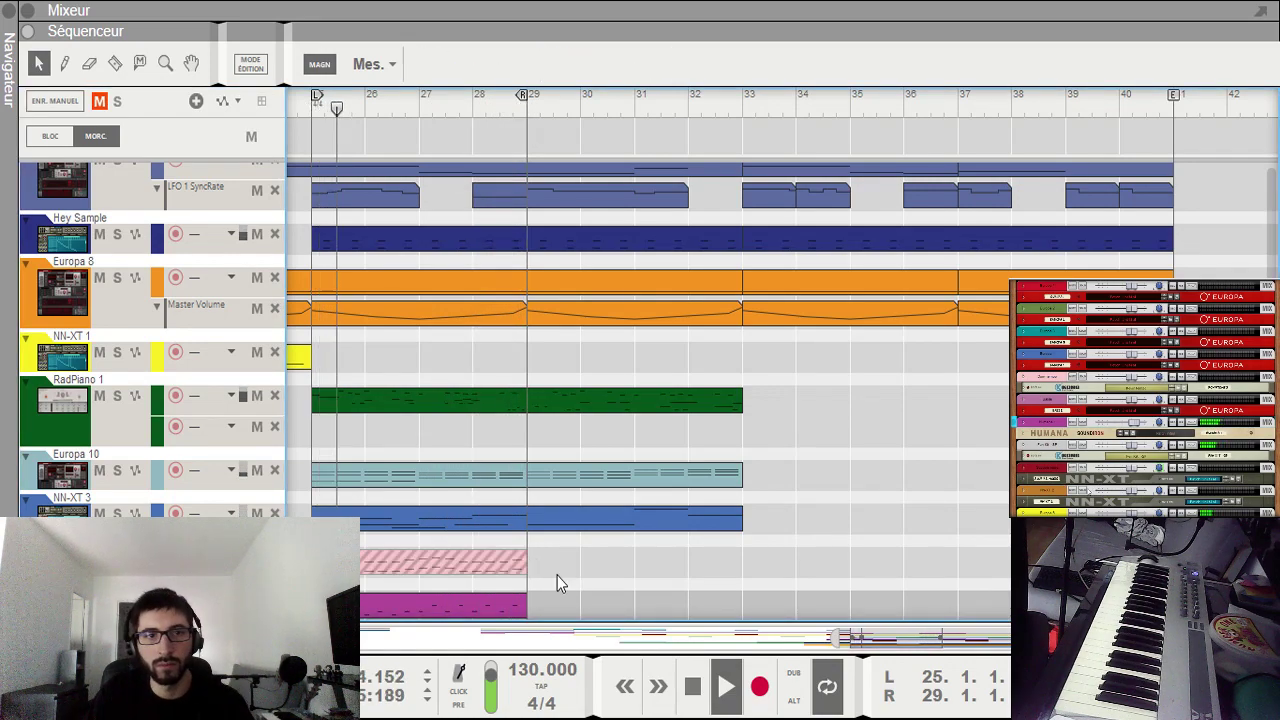
pyautogui.moveTo(338, 450); pyautogui.dragTo(460, 517)
pyautogui.click(445, 546)
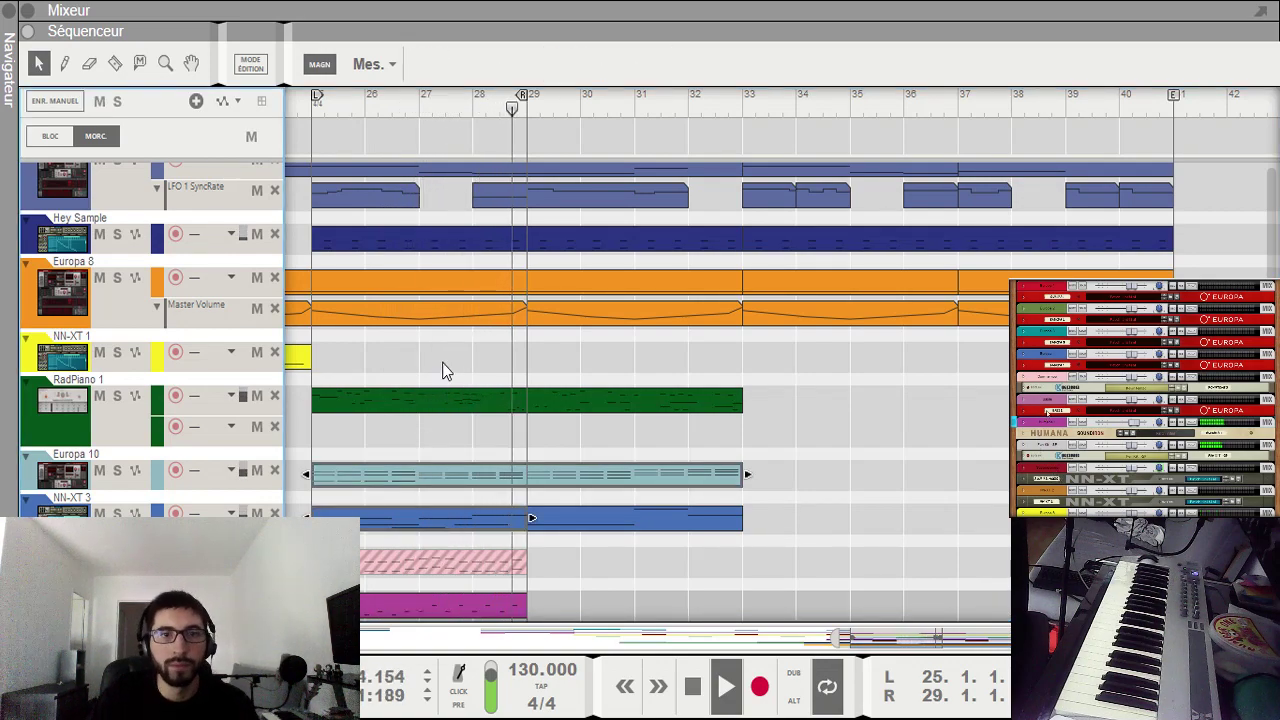
# Step: Stop playback and duplicate the magenta pattern clip so the copy starts at bar 29
pyautogui.click(443, 402)
pyautogui.click(905, 531)
pyautogui.press('space')
pyautogui.click(522, 602)
pyautogui.hotkey('ctrl', 'c')
pyautogui.hotkey('ctrl', 'v')
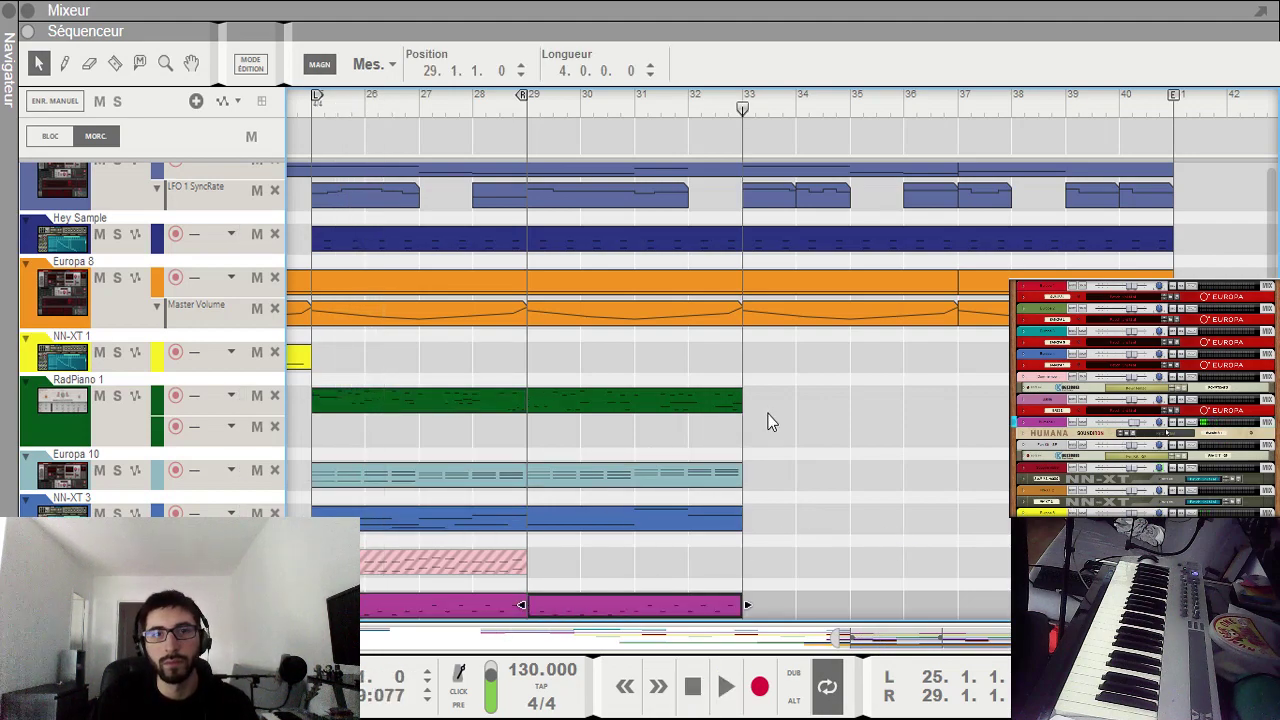
# Step: Cut the RadPiano 1, Europa 10, NN-XT 3 and magenta clips from bars 25–33 and play the drop from bar 25
pyautogui.moveTo(800, 398); pyautogui.dragTo(448, 522)
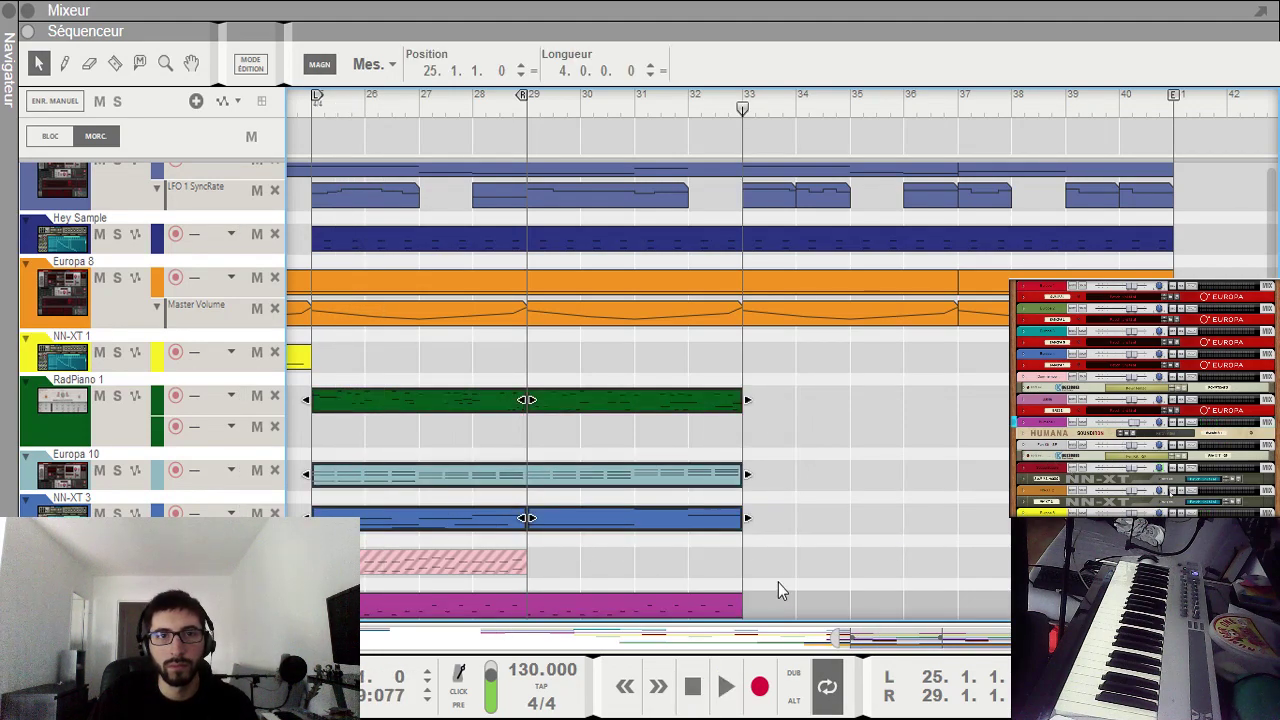
pyautogui.press('Delete')
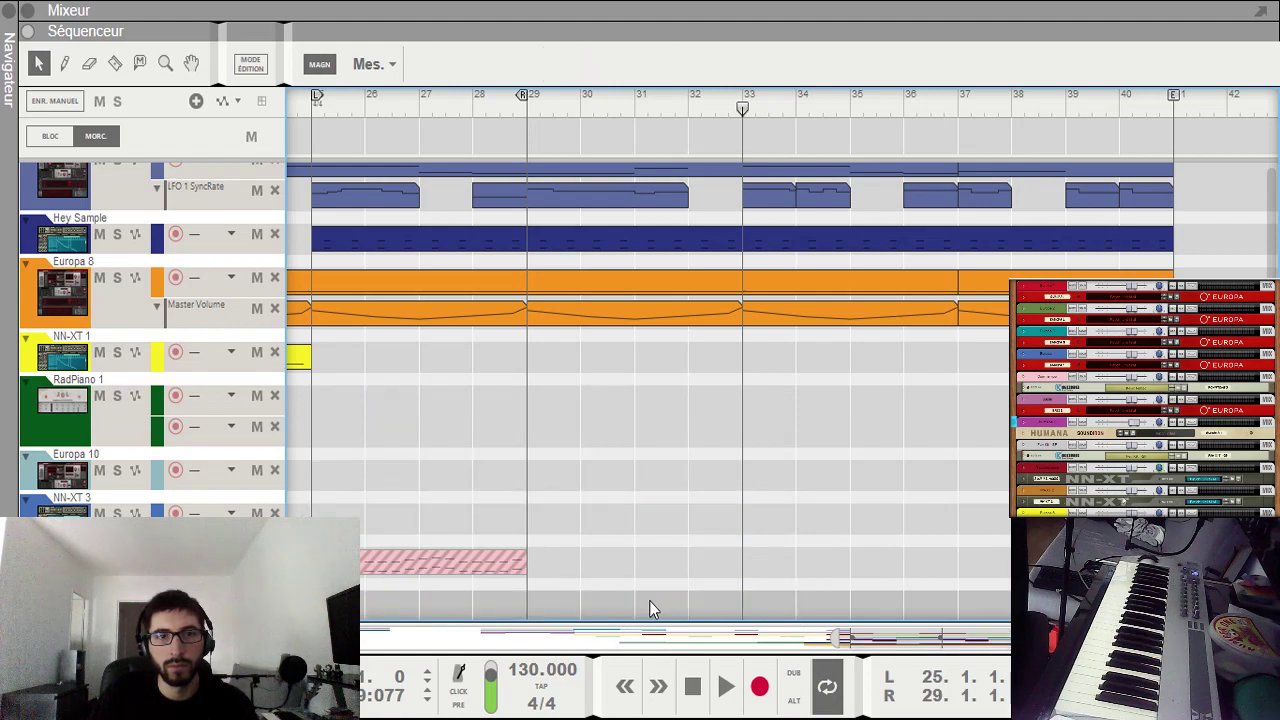
pyautogui.click(315, 108)
pyautogui.press('space')
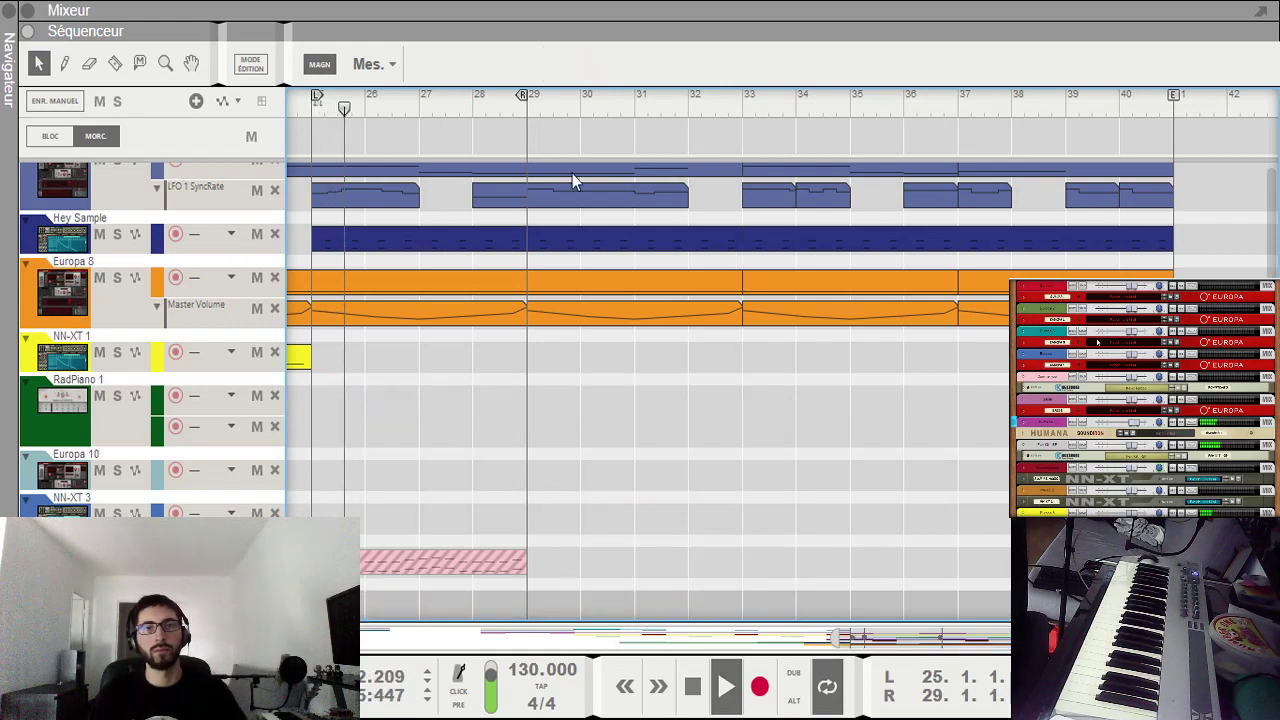
pyautogui.press('space')
# Step: Paste the cut clips into the intro at bar 5, play them, and move them to start at bar 1
pyautogui.moveTo(874, 639); pyautogui.dragTo(330, 639)
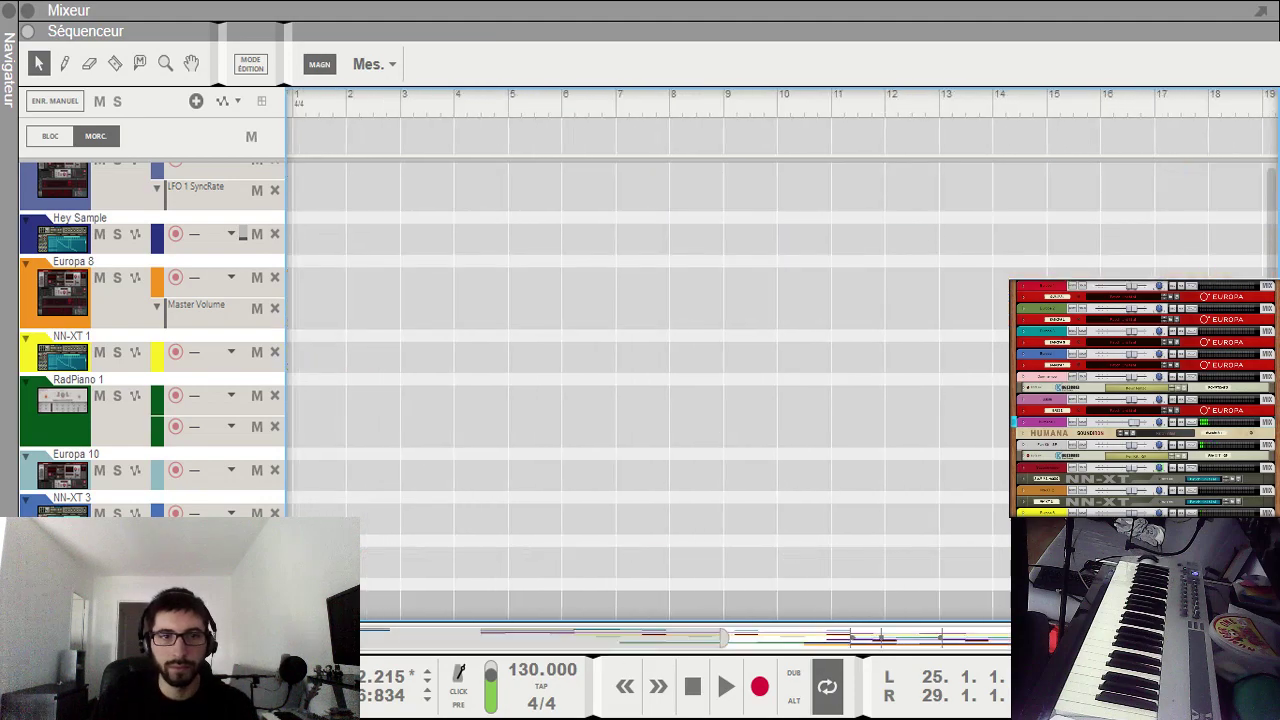
pyautogui.click(499, 103)
pyautogui.hotkey('ctrl', 'v')
pyautogui.click(499, 103)
pyautogui.press('space')
pyautogui.scroll(6, 894, 470)
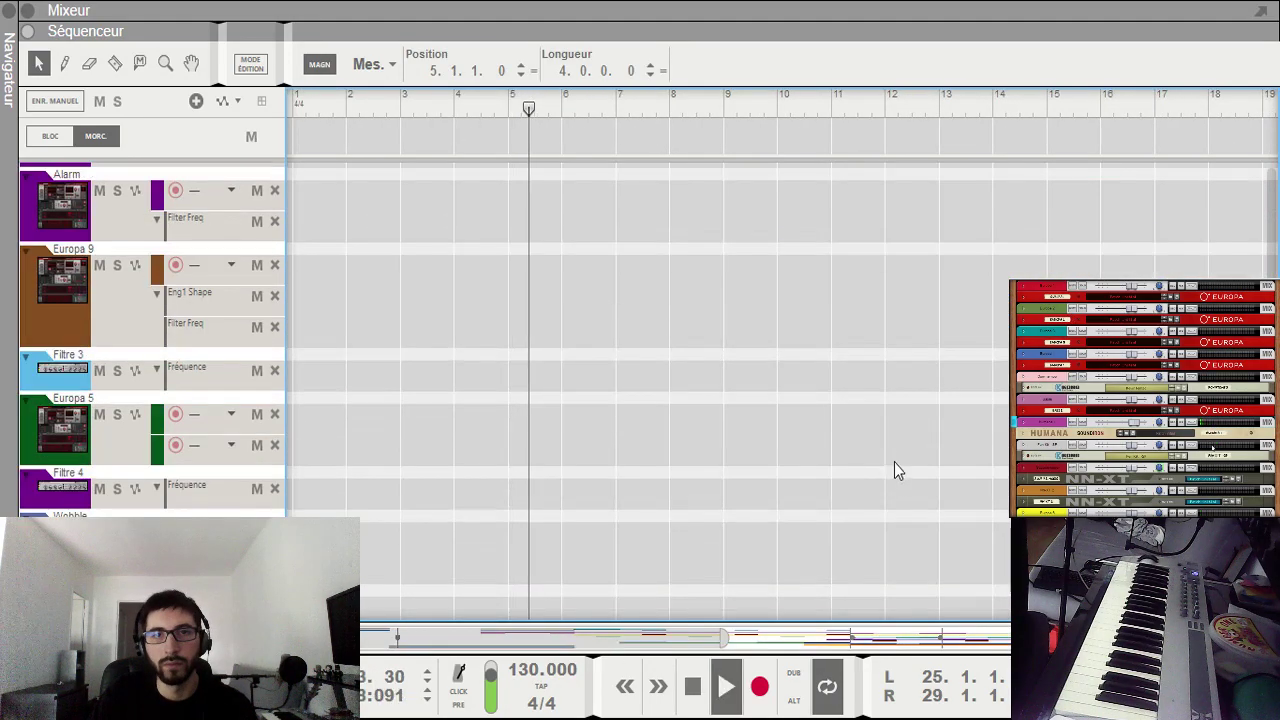
pyautogui.scroll(5, 895, 422)
pyautogui.scroll(-10, 893, 423)
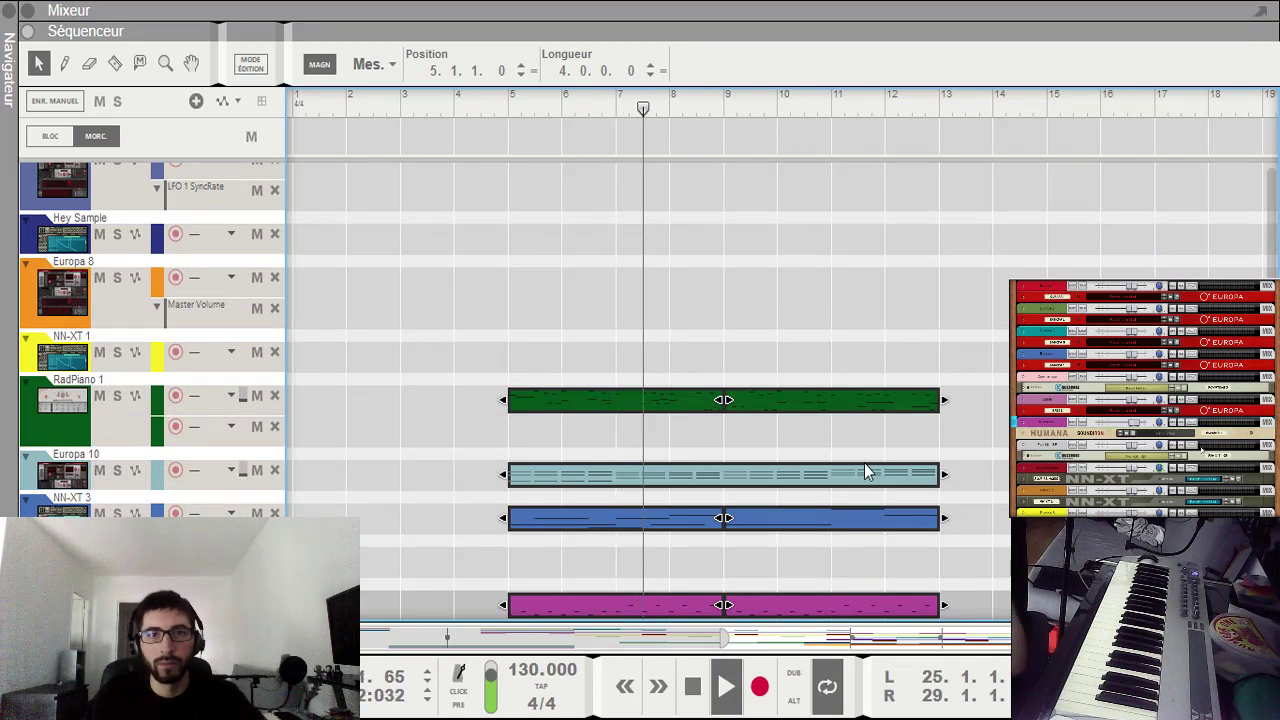
pyautogui.moveTo(553, 343); pyautogui.dragTo(957, 577)
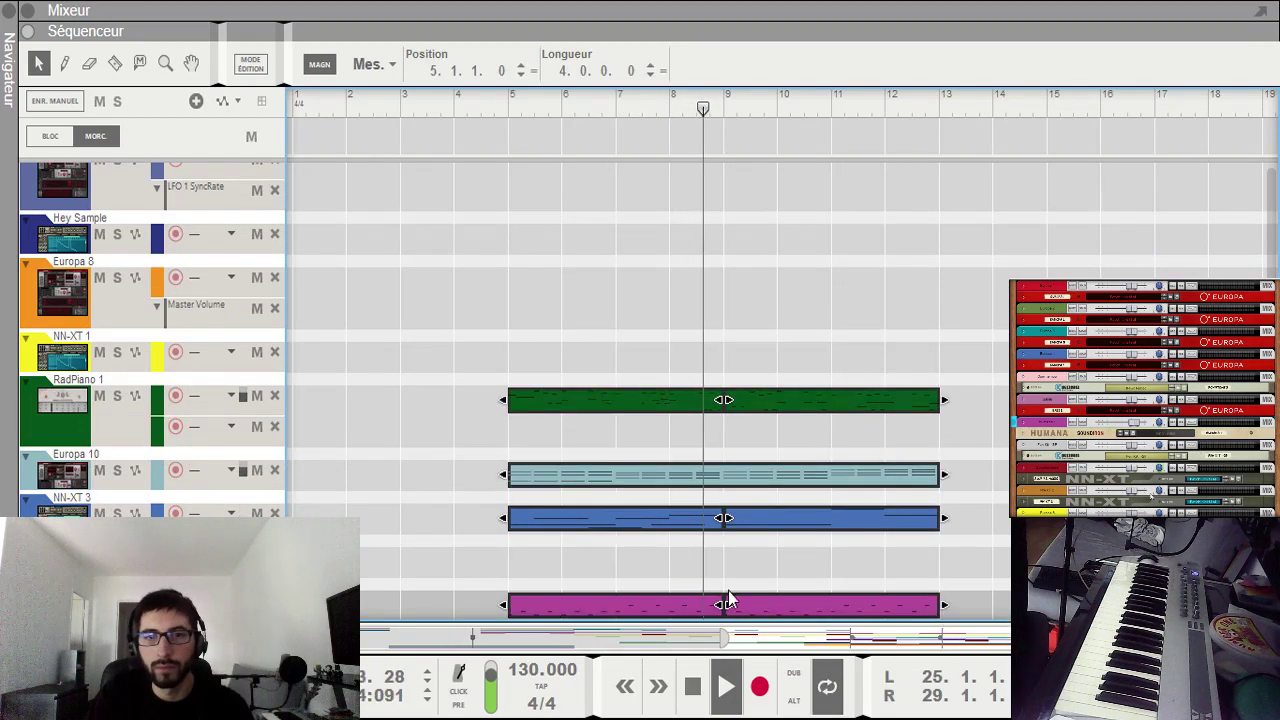
pyautogui.press('space')
pyautogui.moveTo(638, 603); pyautogui.dragTo(422, 603)
# Step: Mute the existing Europa 1, Europa 3 and Europa 4 clips in bars 1–5
pyautogui.scroll(-5, 391, 241)
pyautogui.scroll(5, 457, 255)
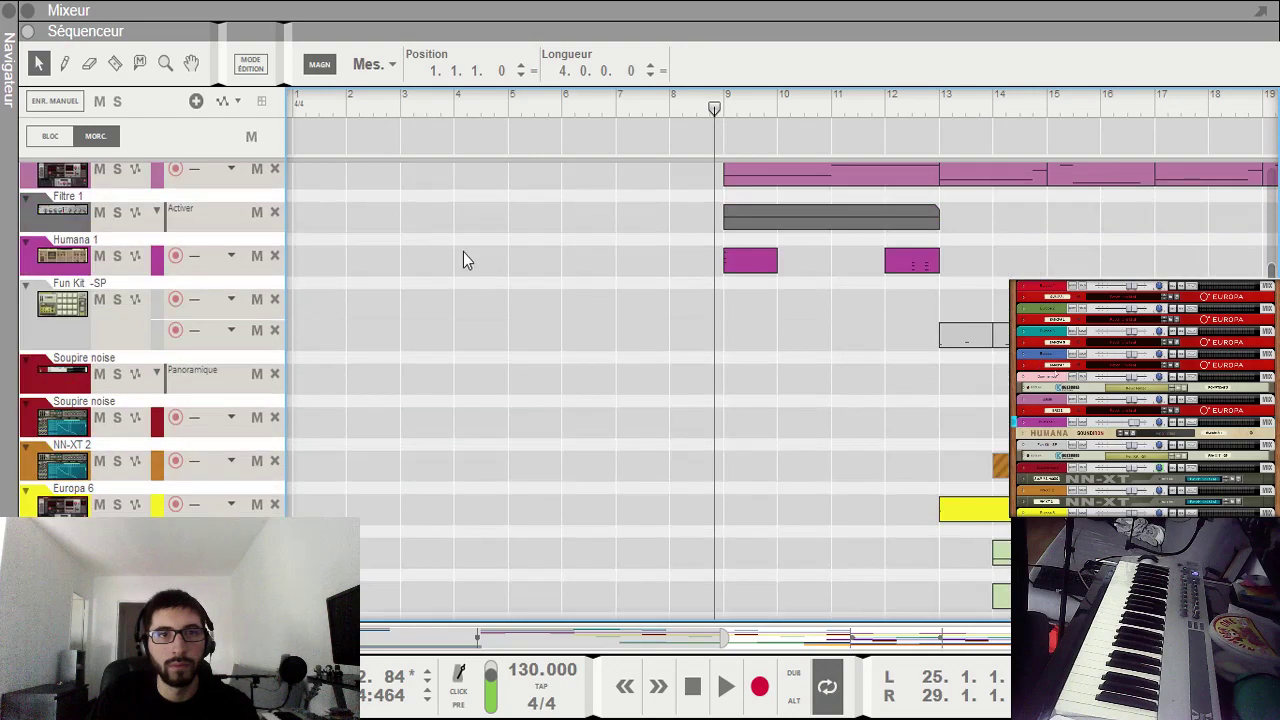
pyautogui.press('m')
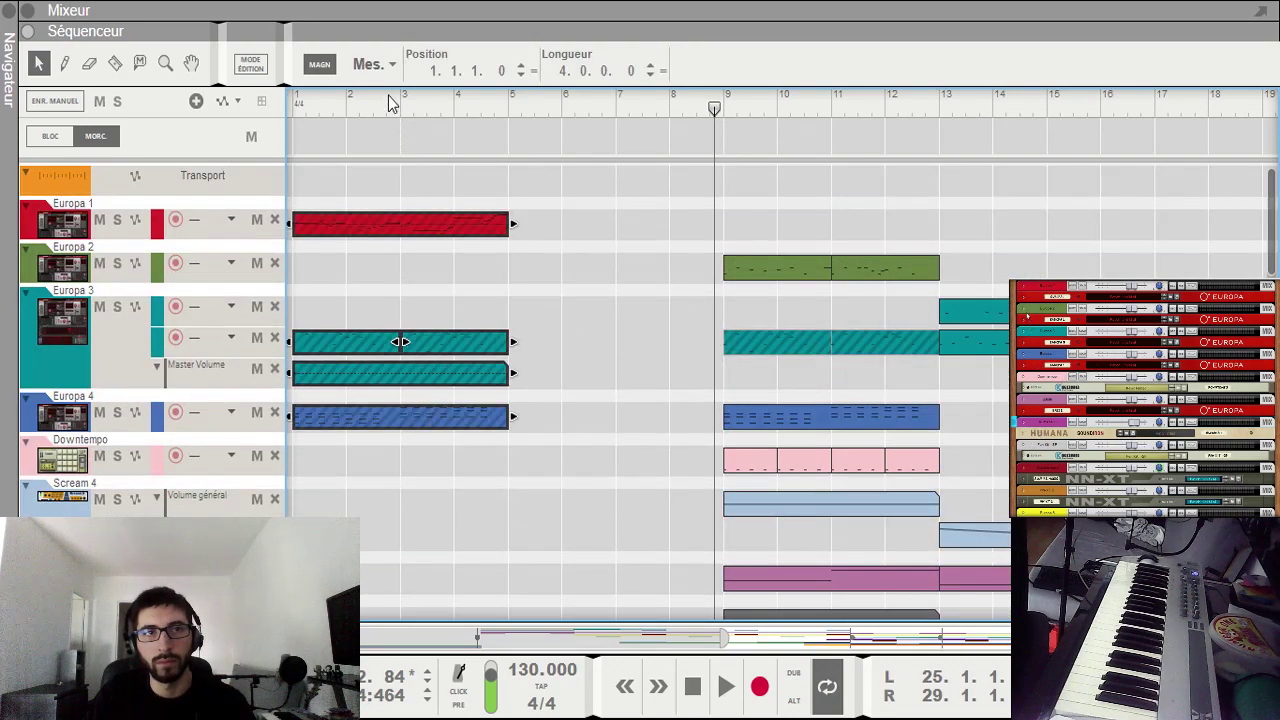
# Step: Play the song from the start and set the loop to run from bar 1 to bar 9
pyautogui.press('KP_Decimal')
pyautogui.press('space')
pyautogui.click(608, 318)
pyautogui.keyDown('alt'); pyautogui.click(720, 106); pyautogui.keyUp('alt')
pyautogui.keyDown('ctrl'); pyautogui.click(296, 98); pyautogui.keyUp('ctrl')
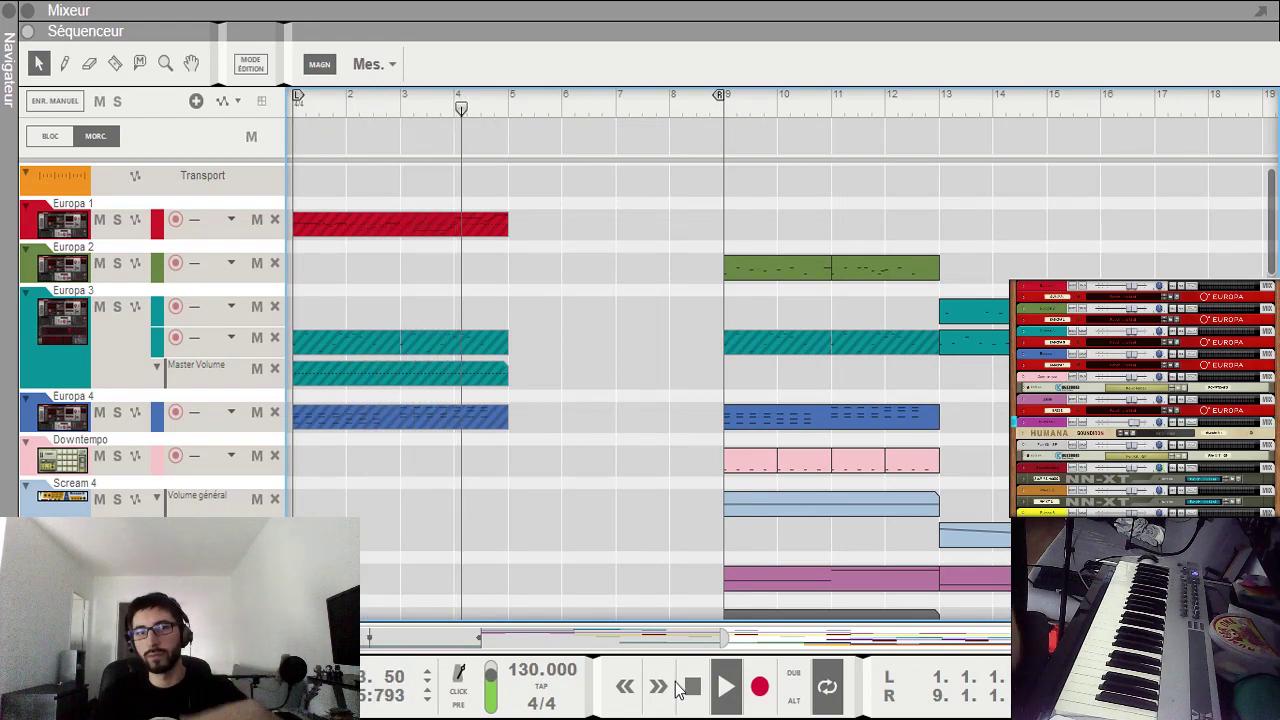
# Step: Open the NN-XT 3 clip at bars 5–9 and draw an F4 note at 8.3.2.80 with length 0.1.2.160
pyautogui.scroll(-10, 658, 567)
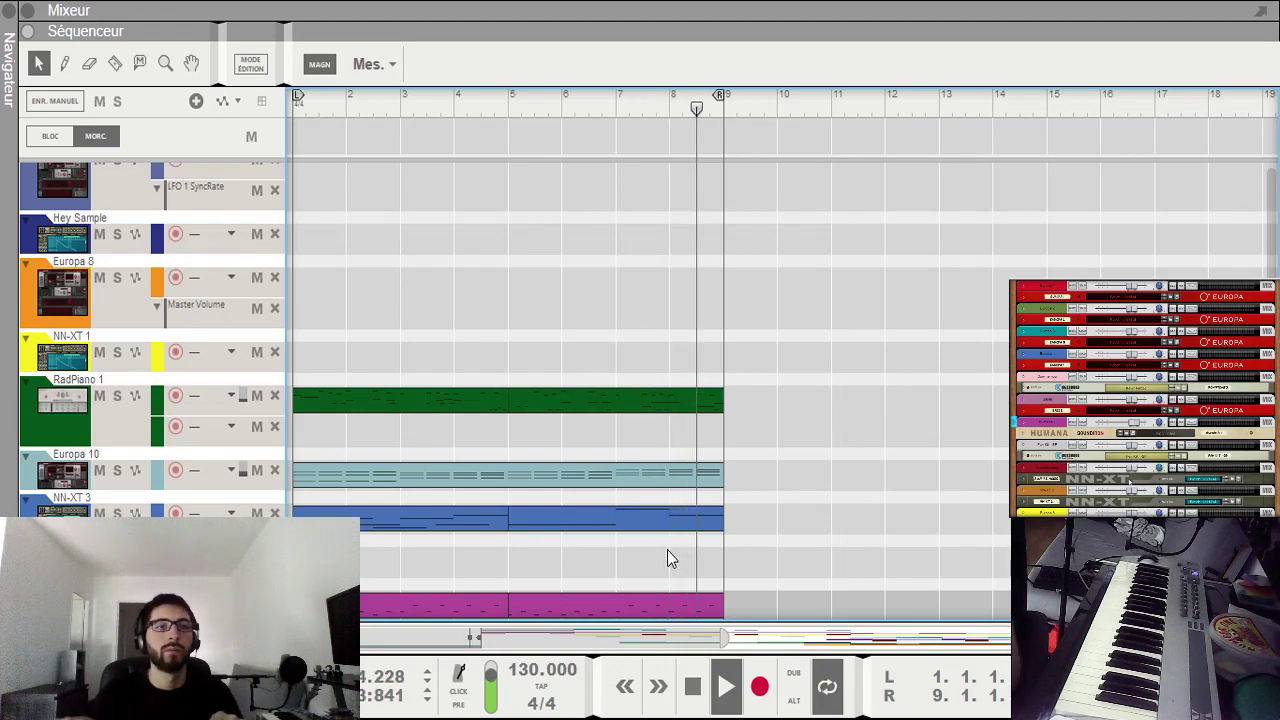
pyautogui.doubleClick(684, 518)
pyautogui.scroll(-3, 684, 368)
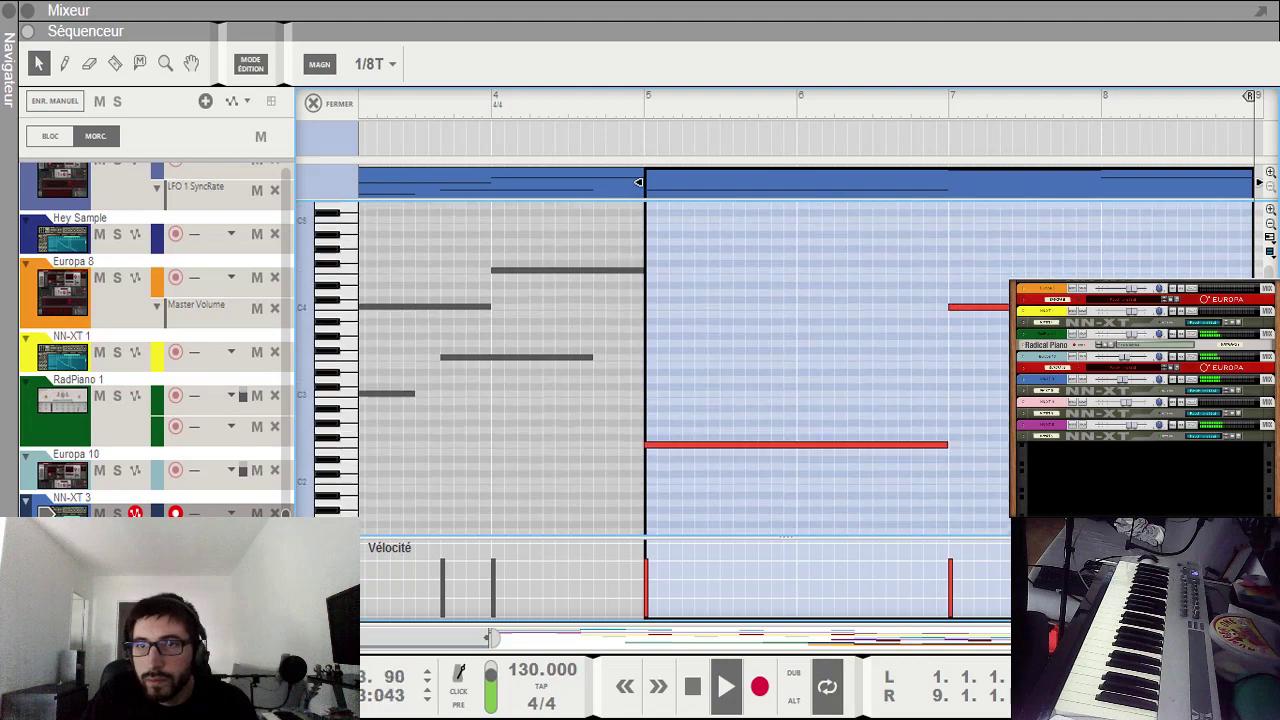
pyautogui.scroll(3, 684, 368)
pyautogui.press('w')
pyautogui.moveTo(1197, 394); pyautogui.dragTo(1250, 394)
pyautogui.press('q')
pyautogui.scroll(-5, 865, 360)
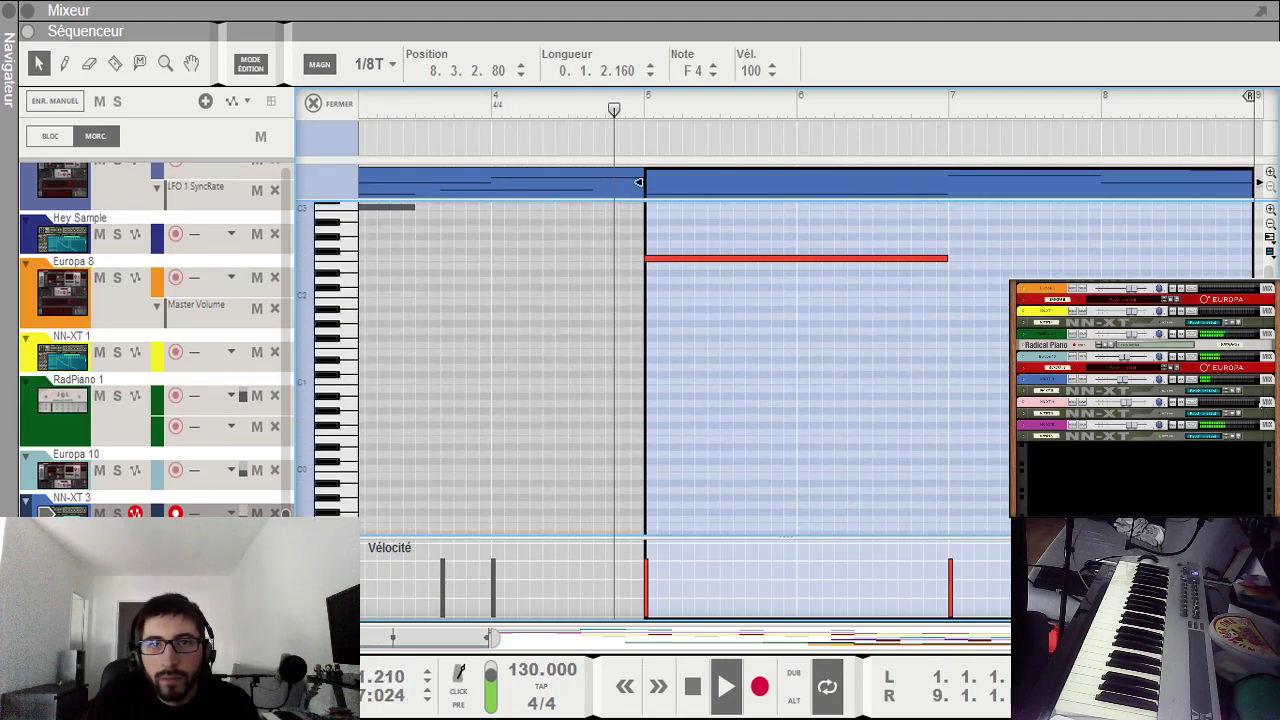
# Step: Draw a one-bar C3 note at 5.3.1.0 and an F3 note starting about two thirds into bar 6
pyautogui.press('w')
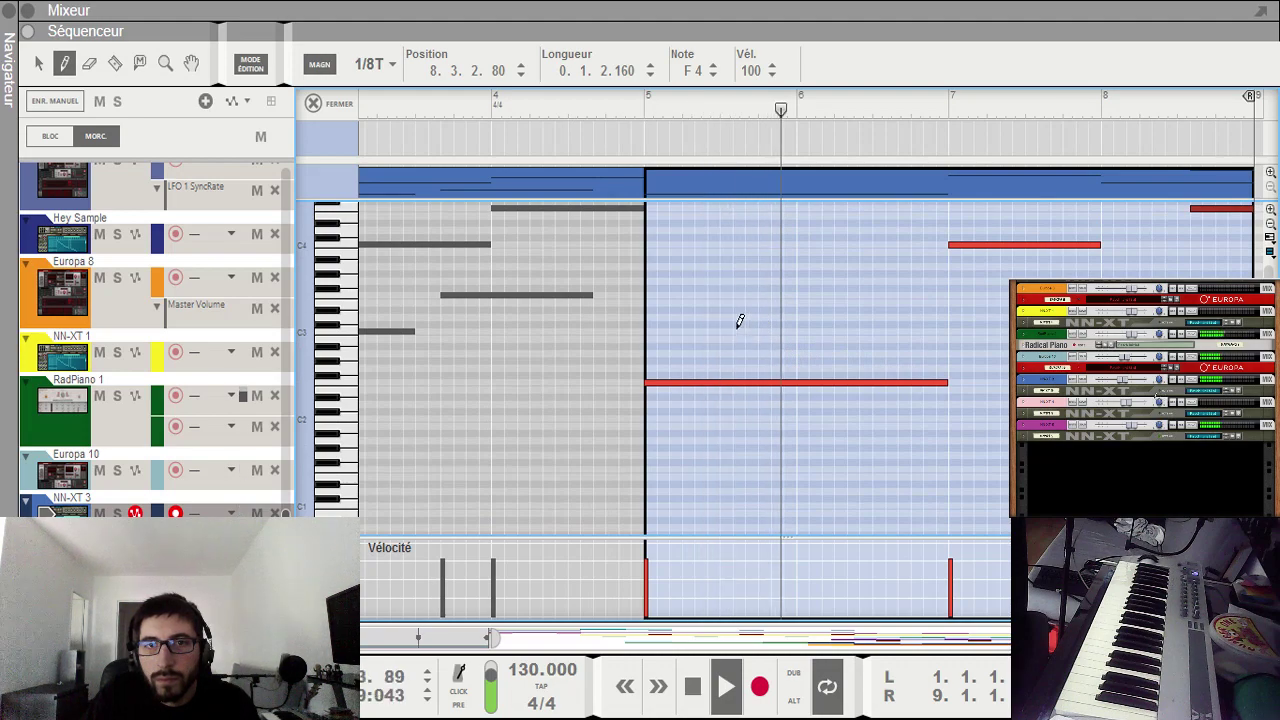
pyautogui.moveTo(725, 331); pyautogui.dragTo(866, 326)
pyautogui.scroll(2, 965, 328)
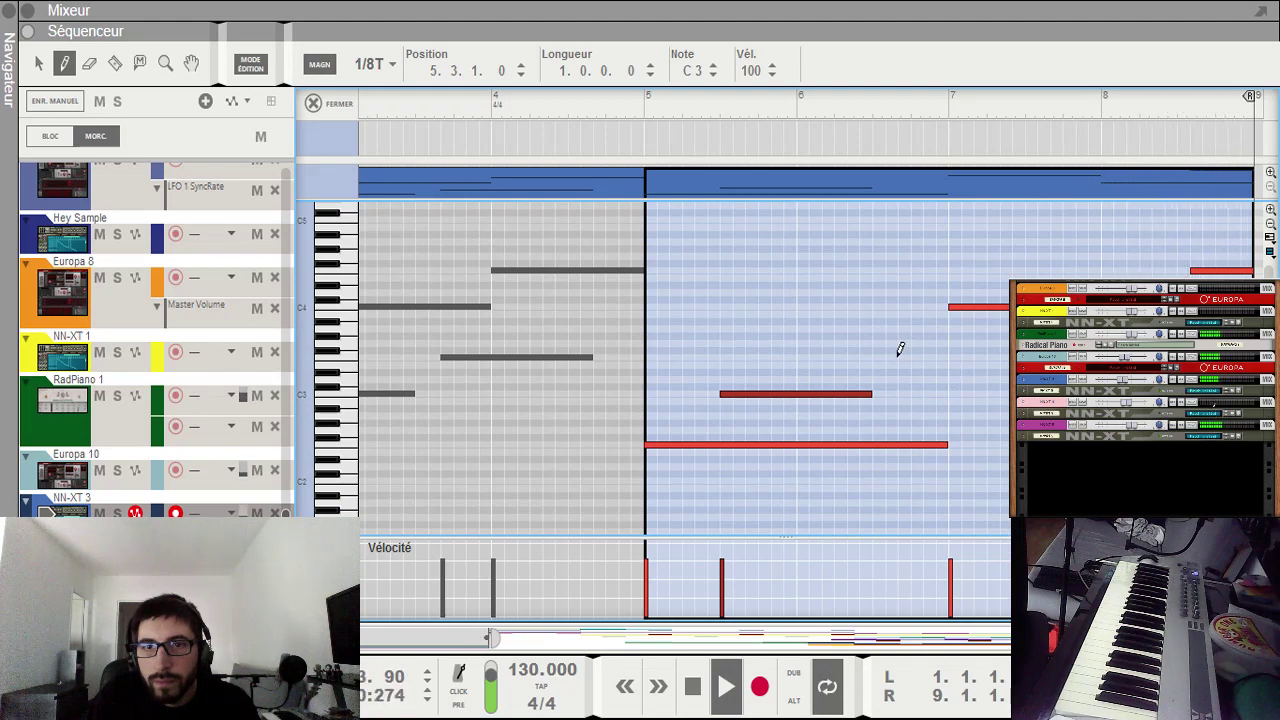
pyautogui.click(900, 356)
pyautogui.press('q')
pyautogui.click(979, 247)
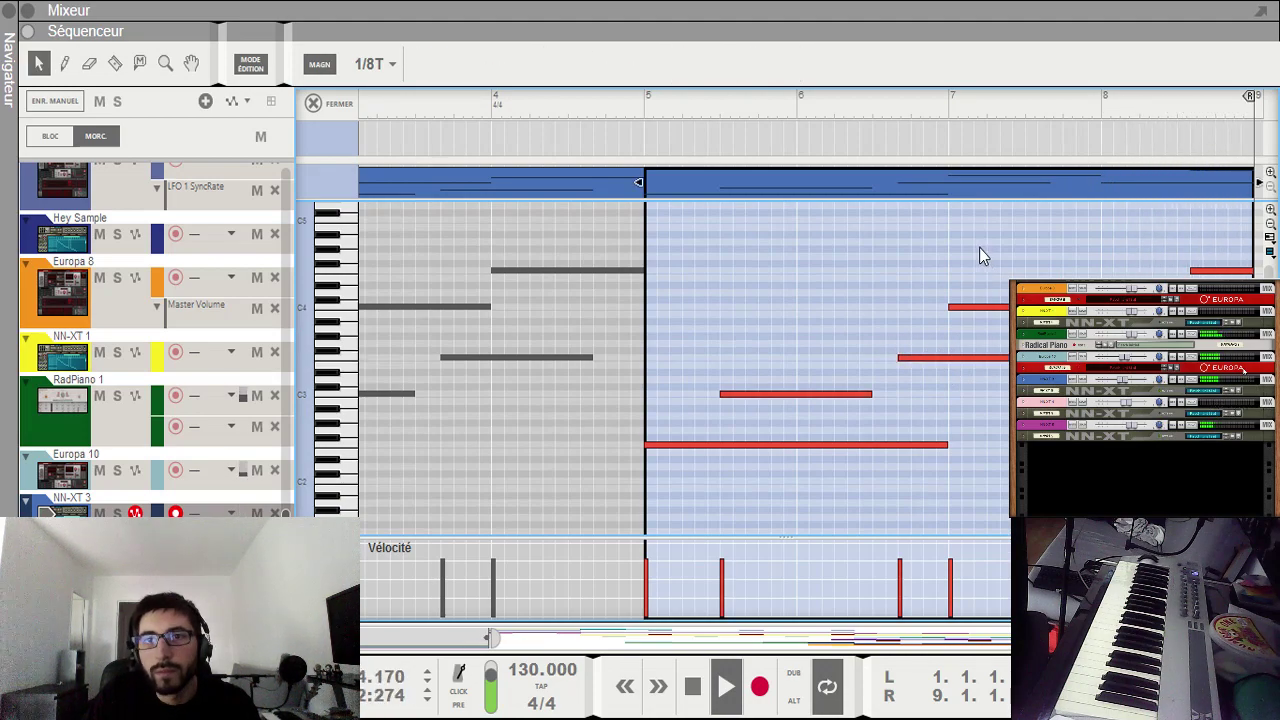
# Step: Draw one-bar notes on F4 at bar 6 and C3 at 7.3.1.0, and return to the arrangement
pyautogui.click(634, 122)
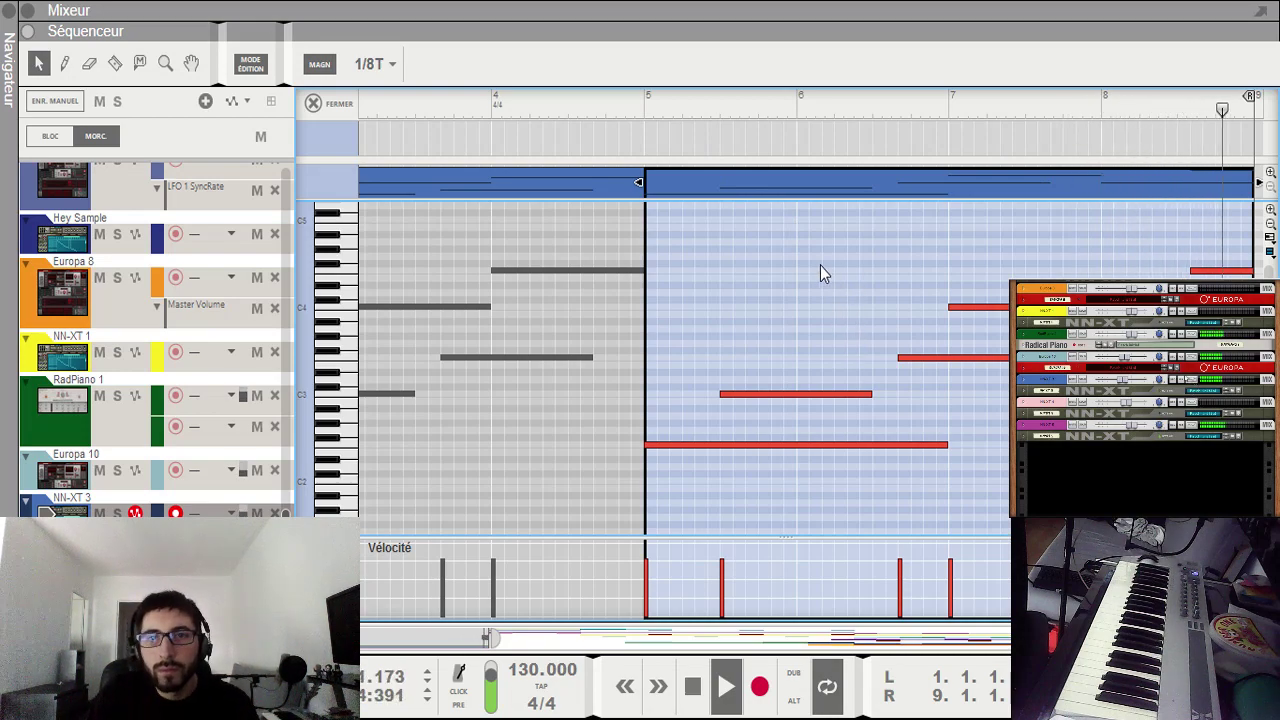
pyautogui.press('w')
pyautogui.moveTo(800, 270); pyautogui.dragTo(920, 268)
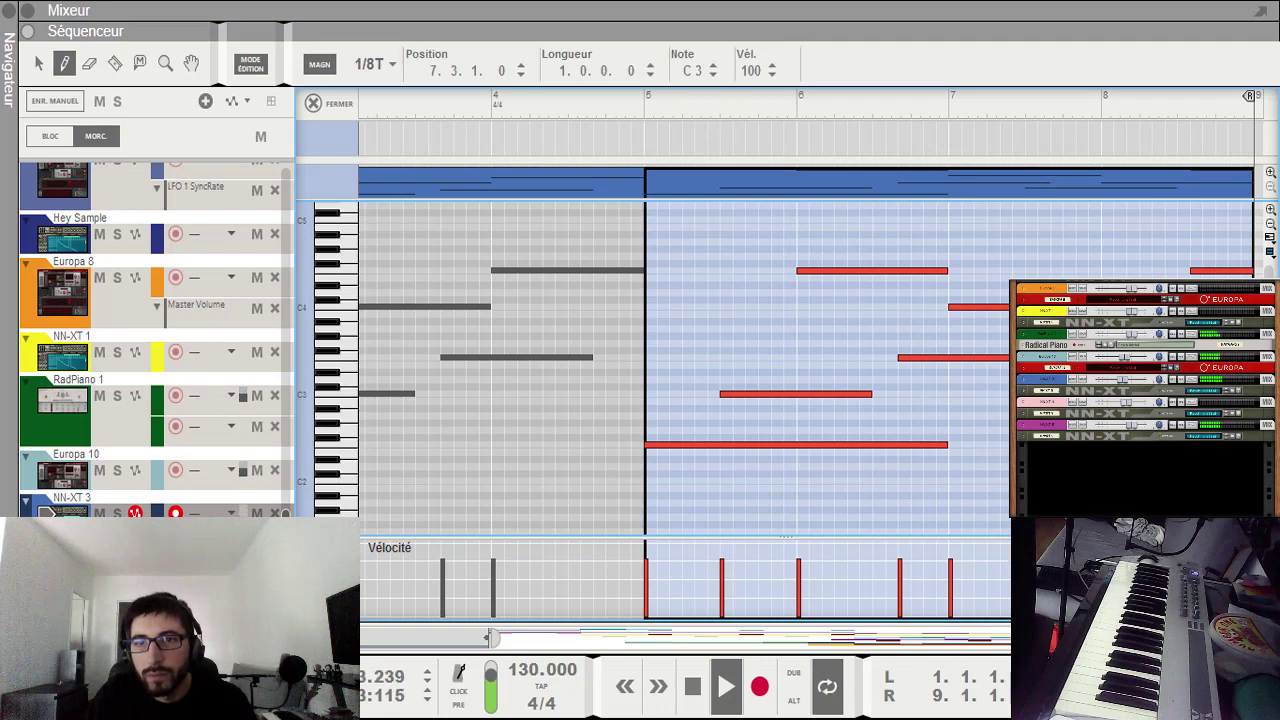
pyautogui.press('Escape')
pyautogui.click(880, 496)
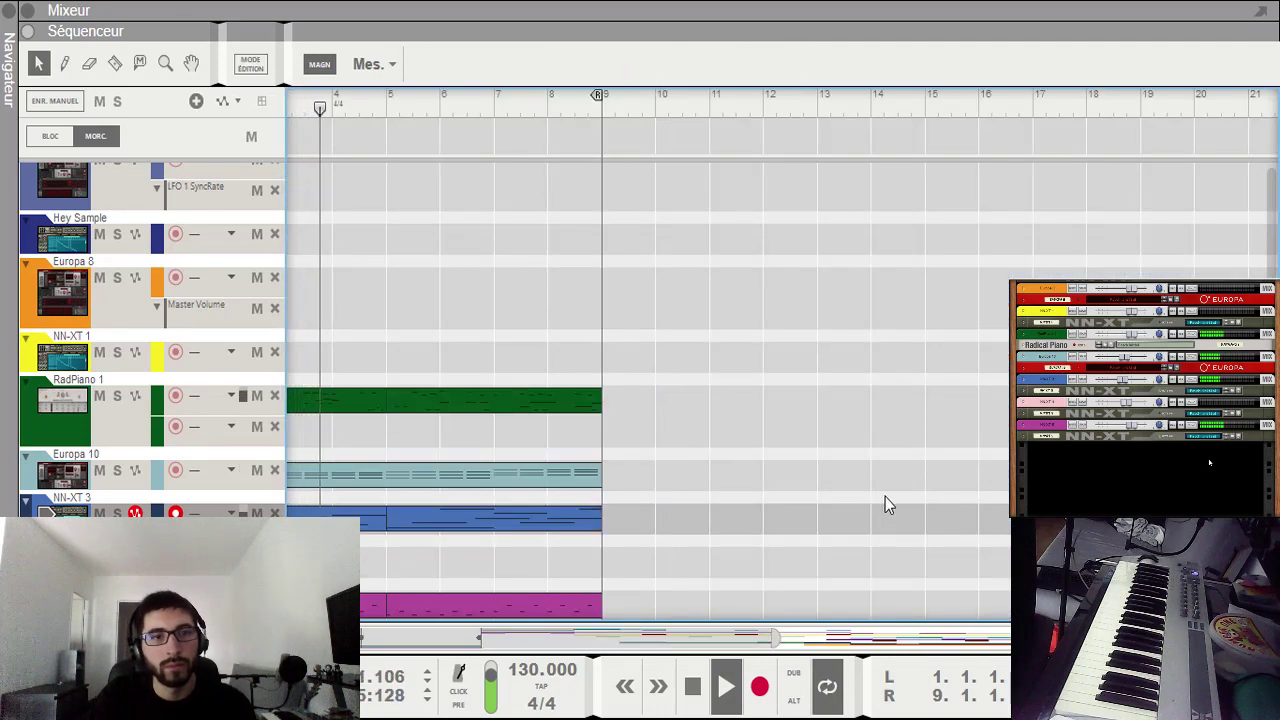
pyautogui.moveTo(714, 628); pyautogui.dragTo(678, 630)
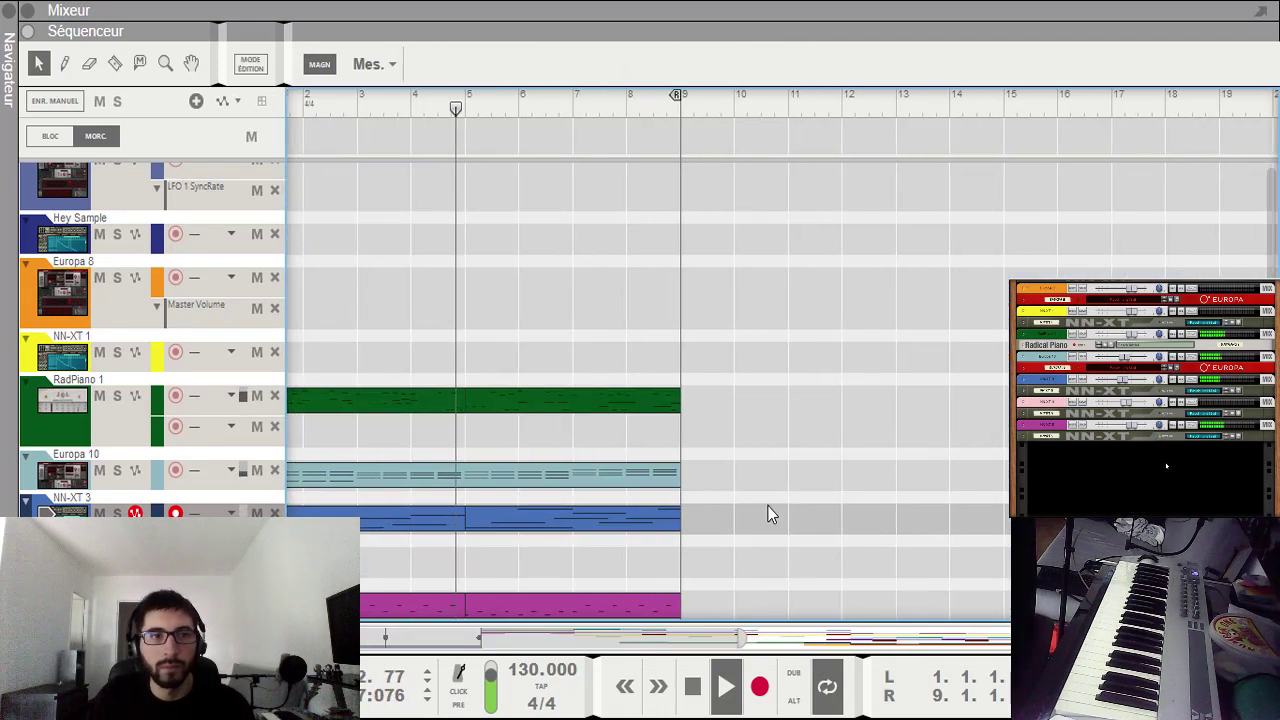
# Step: Shift the first NN-XT 3 clip's last F4 note about a third of a bar later, and join both clips into one eight-bar clip
pyautogui.doubleClick(466, 518)
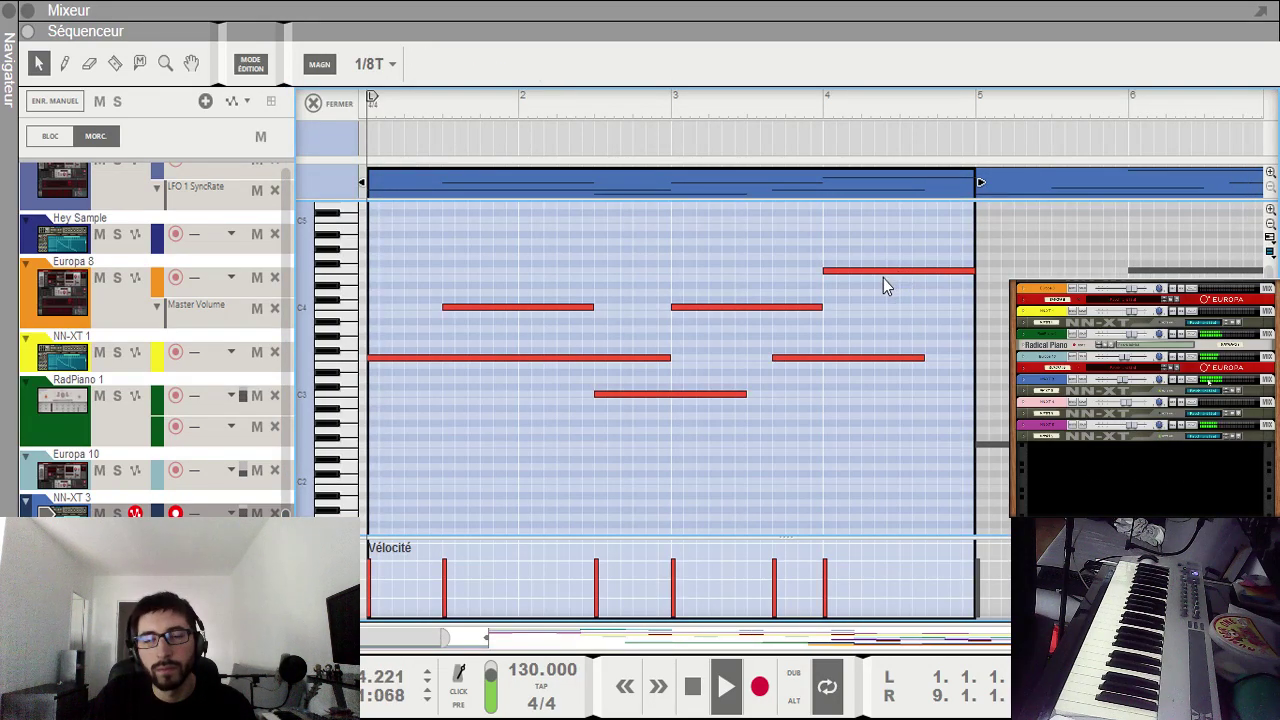
pyautogui.moveTo(881, 277); pyautogui.dragTo(935, 270)
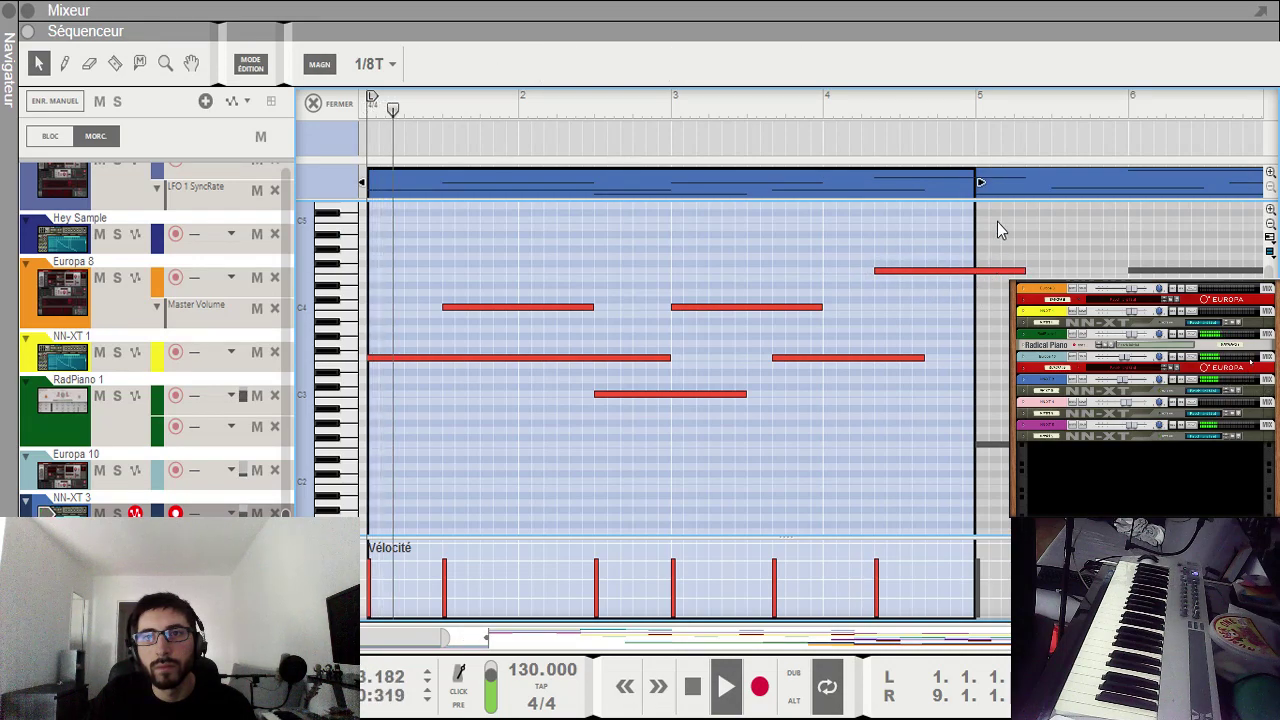
pyautogui.click(1016, 185)
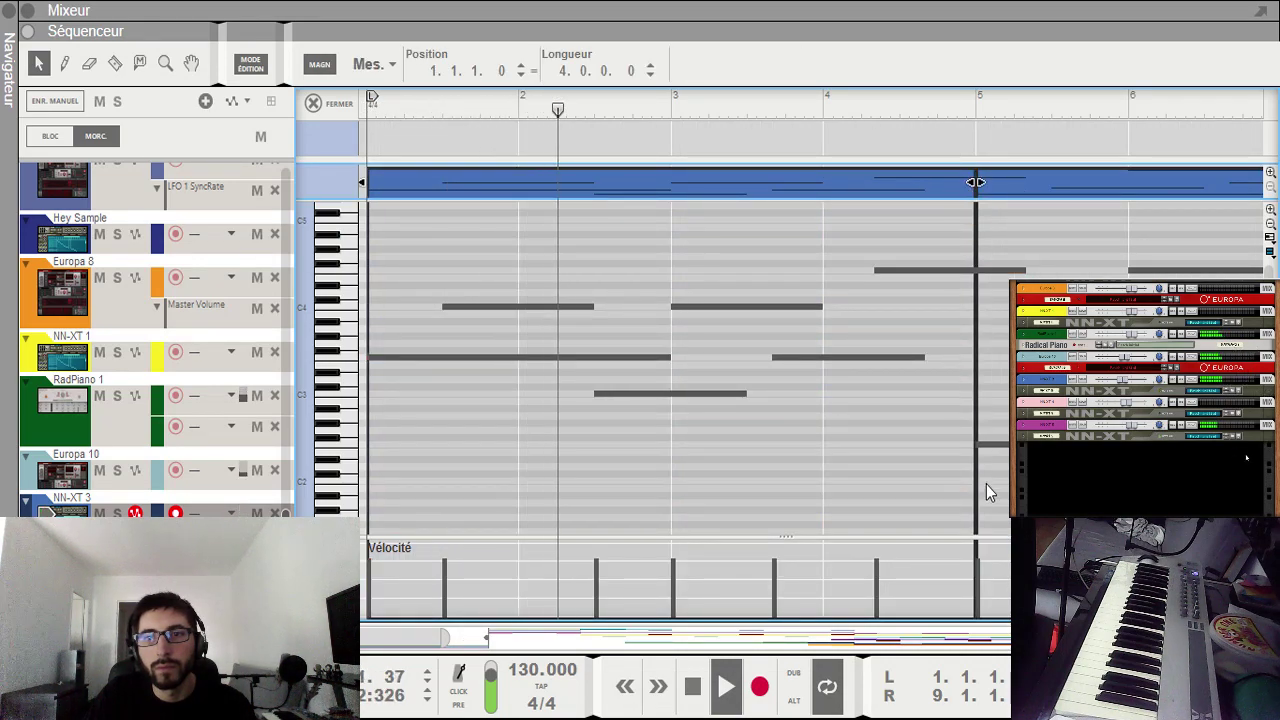
pyautogui.hotkey('ctrl', 'e')
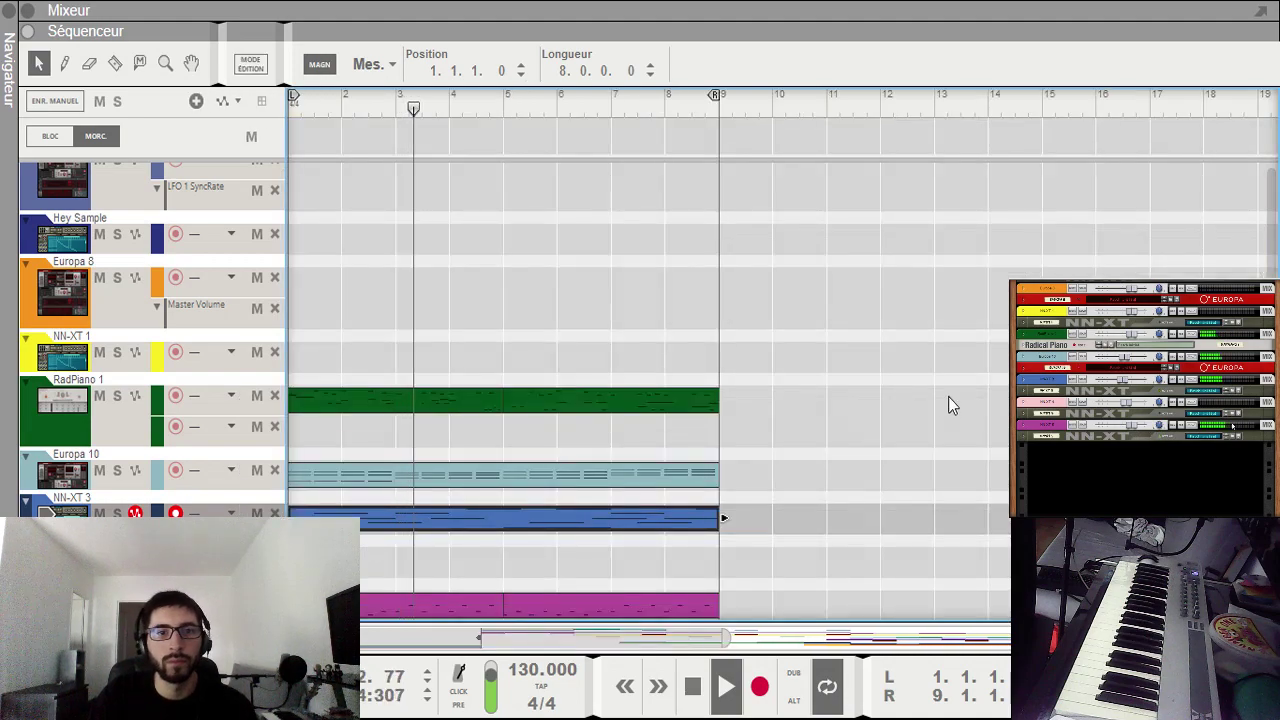
pyautogui.doubleClick(520, 520)
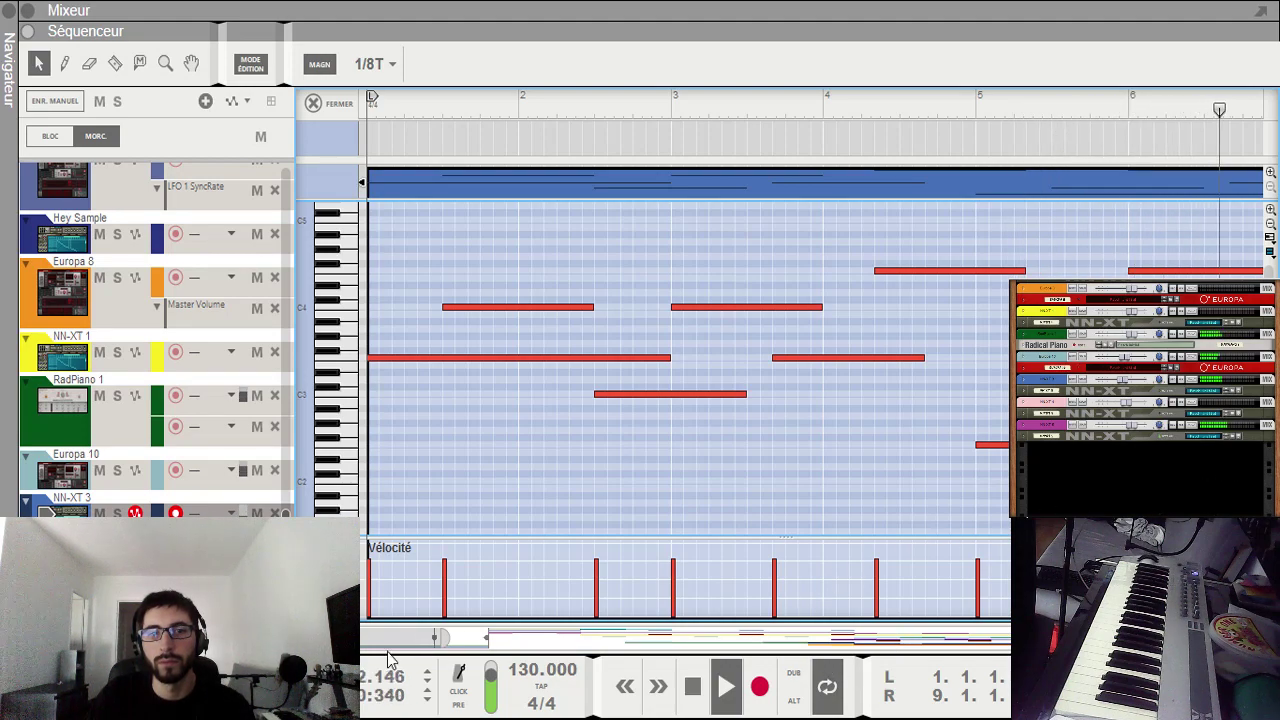
pyautogui.hotkey('ctrl', 'e')
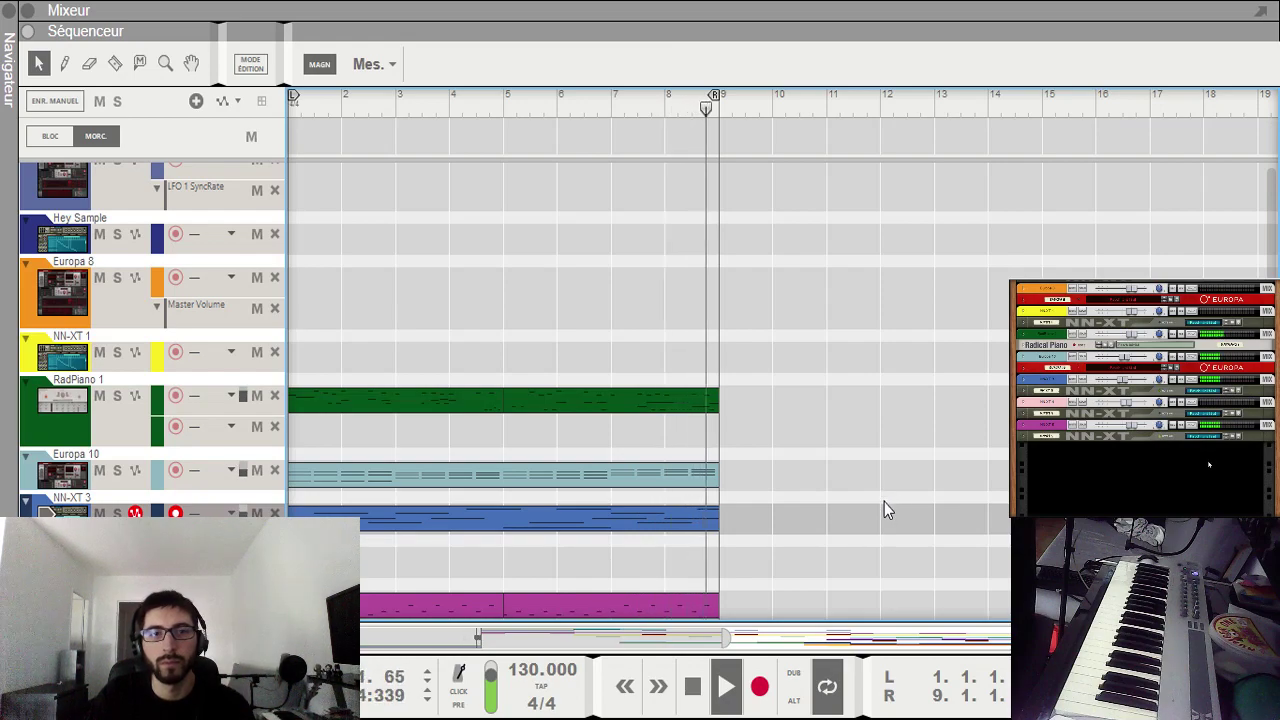
# Step: Rename the NN-XT 3 track to Violons
pyautogui.write('Violons')
pyautogui.press('Return')
pyautogui.click(1050, 437)
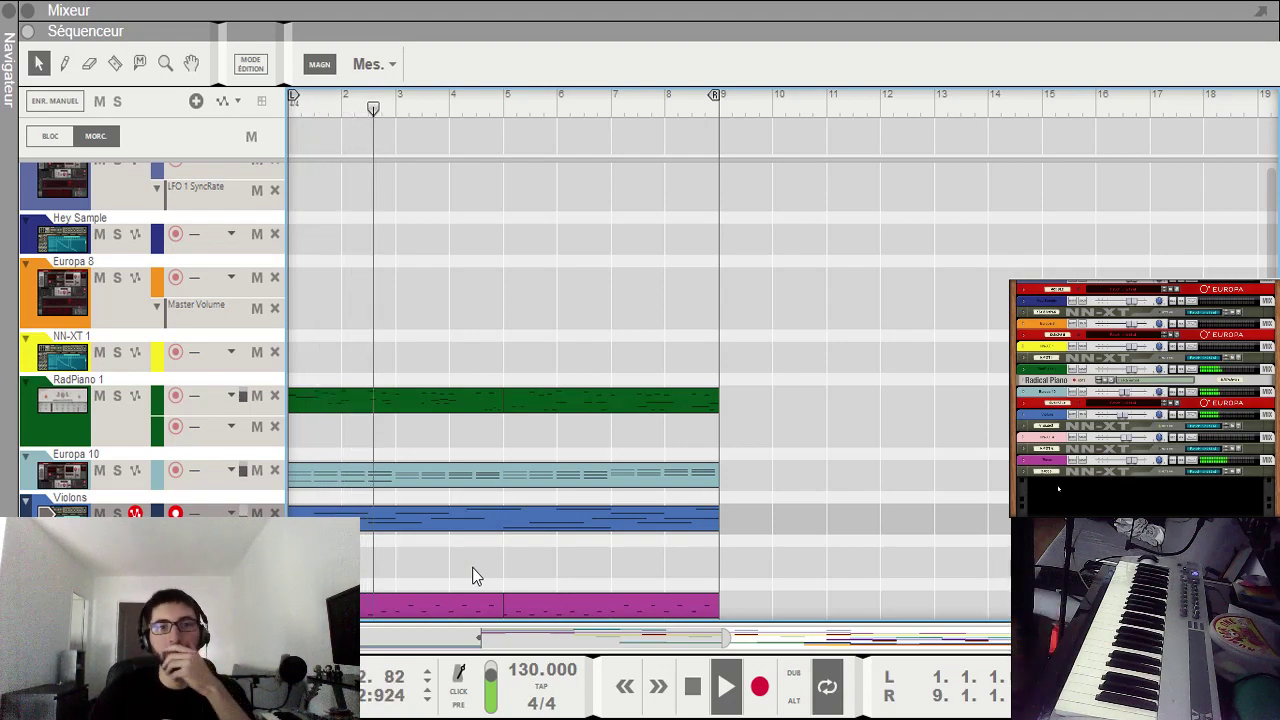
pyautogui.moveTo(597, 635); pyautogui.dragTo(500, 645)
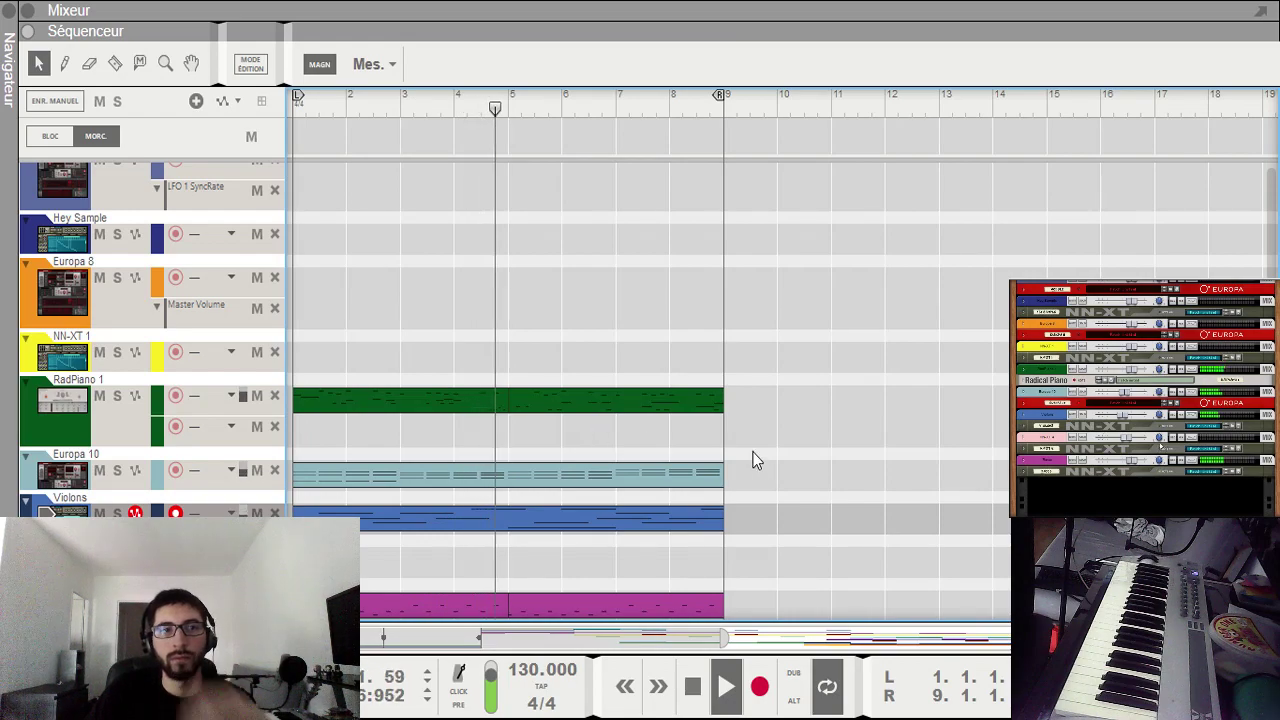
pyautogui.scroll(5, 756, 453)
pyautogui.scroll(-5, 750, 435)
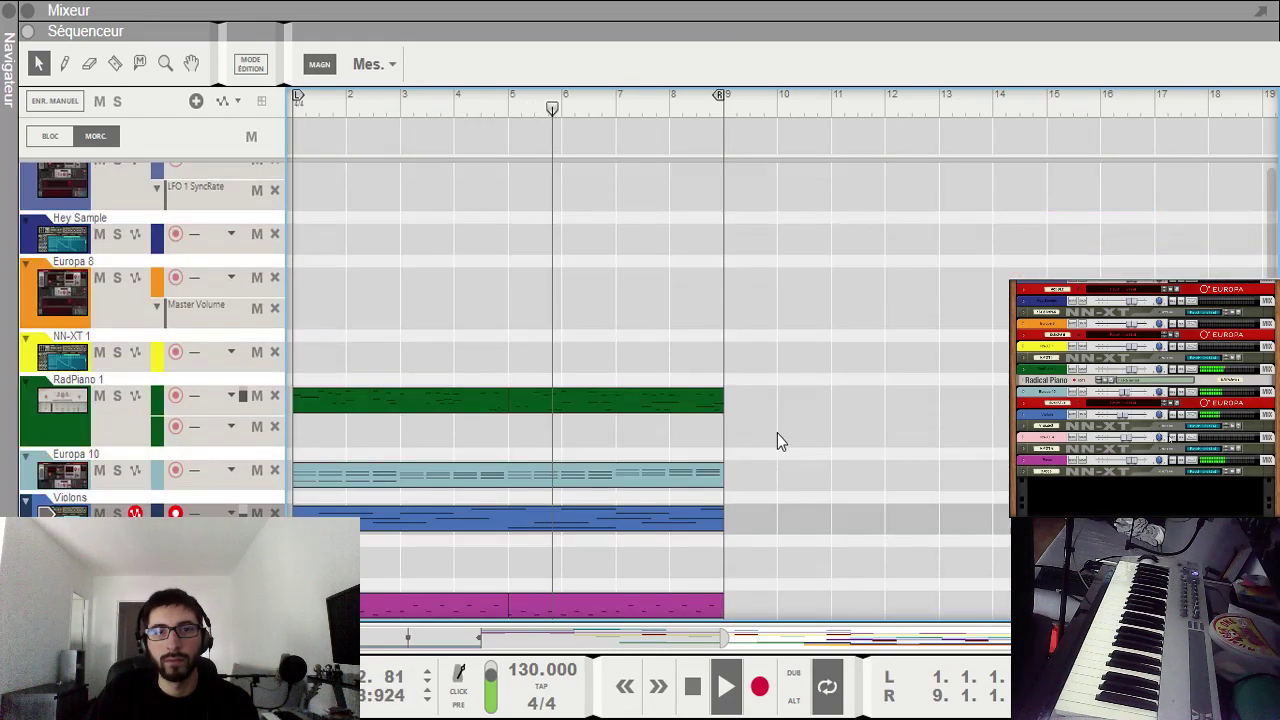
pyautogui.scroll(10, 860, 440)
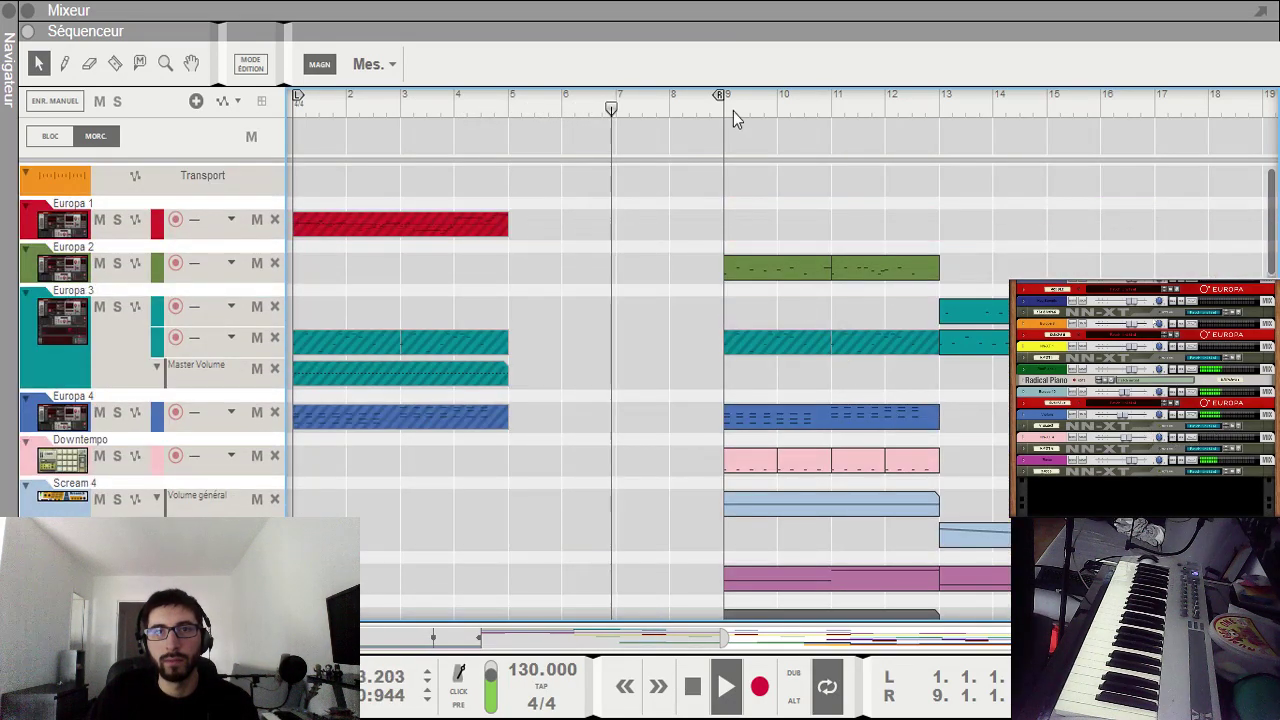
# Step: Copy the four-bar pink clip on the track below Violons from bar 25 to bar 9
pyautogui.click(948, 114)
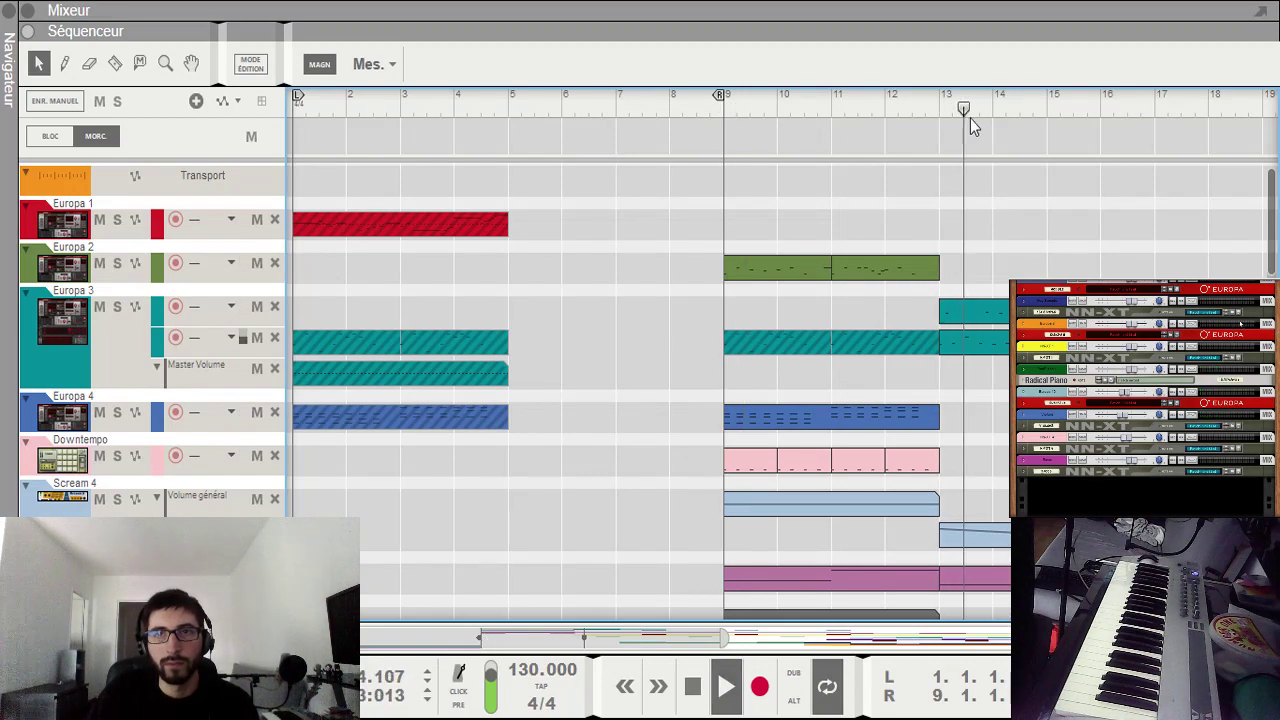
pyautogui.scroll(-8, 963, 251)
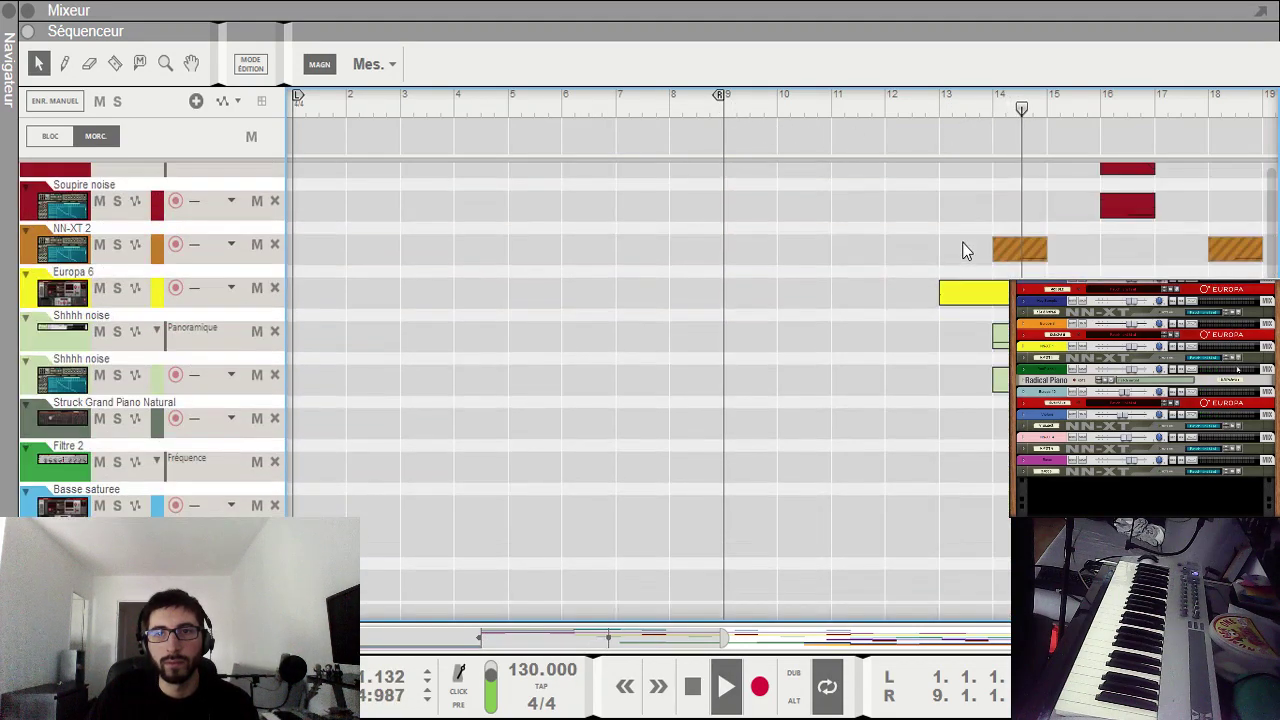
pyautogui.scroll(-4, 963, 260)
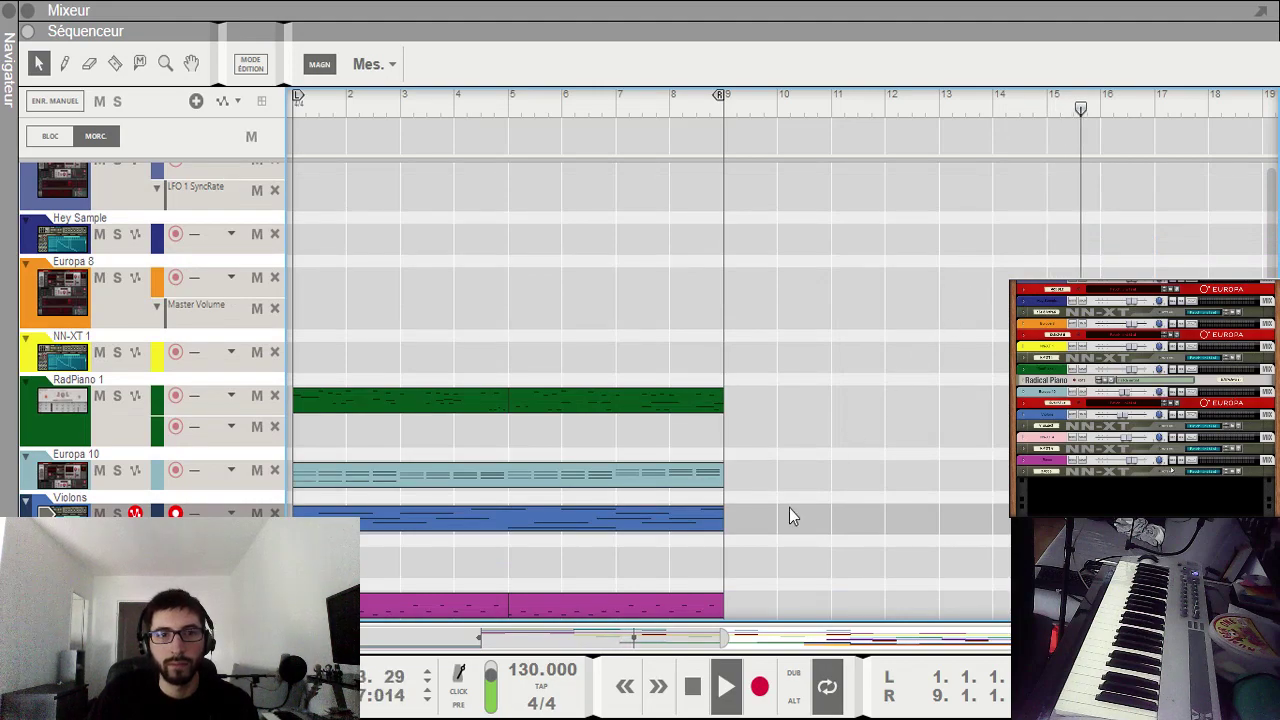
pyautogui.moveTo(636, 640); pyautogui.dragTo(846, 640)
pyautogui.click(908, 563)
pyautogui.moveTo(947, 630); pyautogui.dragTo(782, 632)
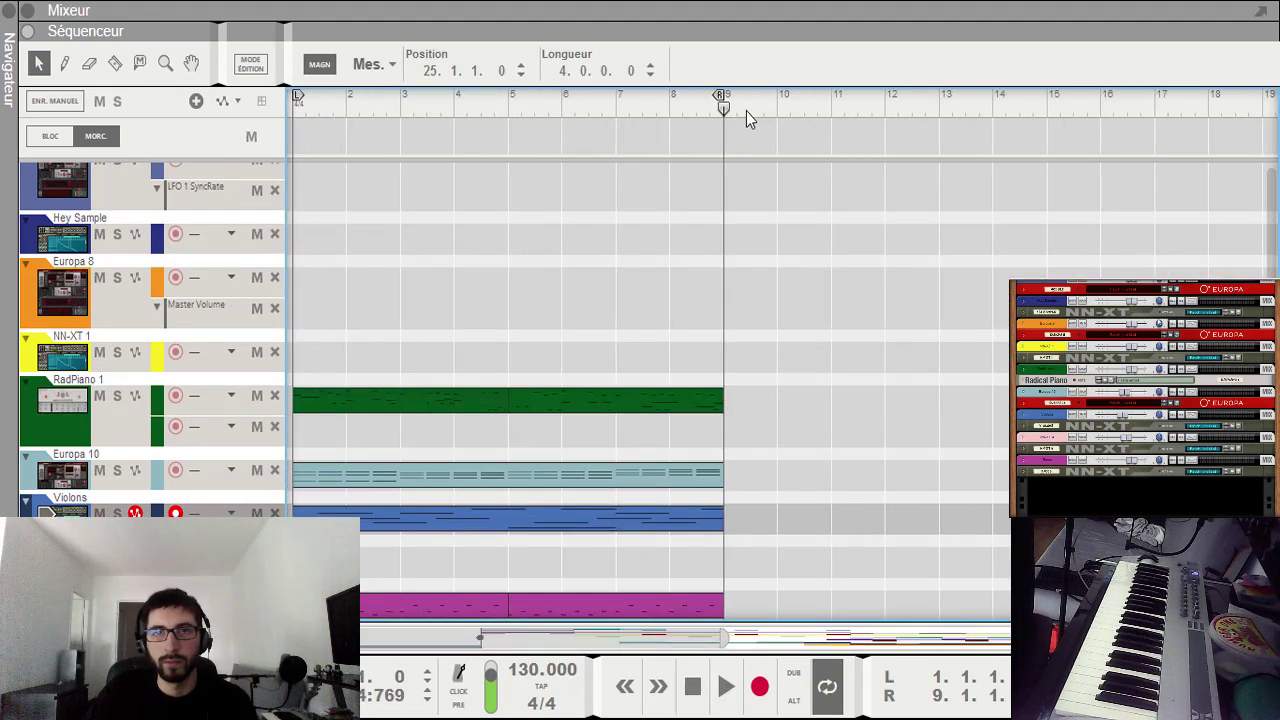
pyautogui.hotkey('ctrl', 'v')
# Step: Mute all the old clips between bars 9 and 13 on the upper tracks, and play back the copied pink clip
pyautogui.scroll(10, 866, 491)
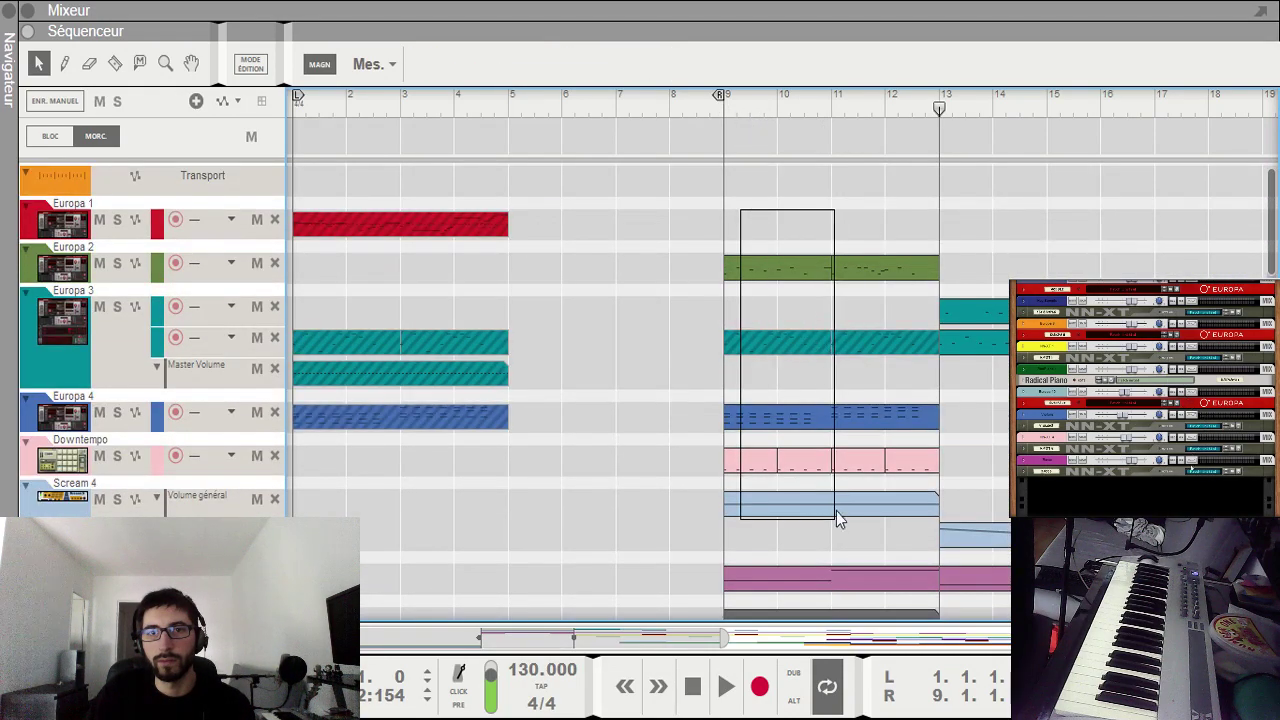
pyautogui.moveTo(837, 515); pyautogui.dragTo(949, 460)
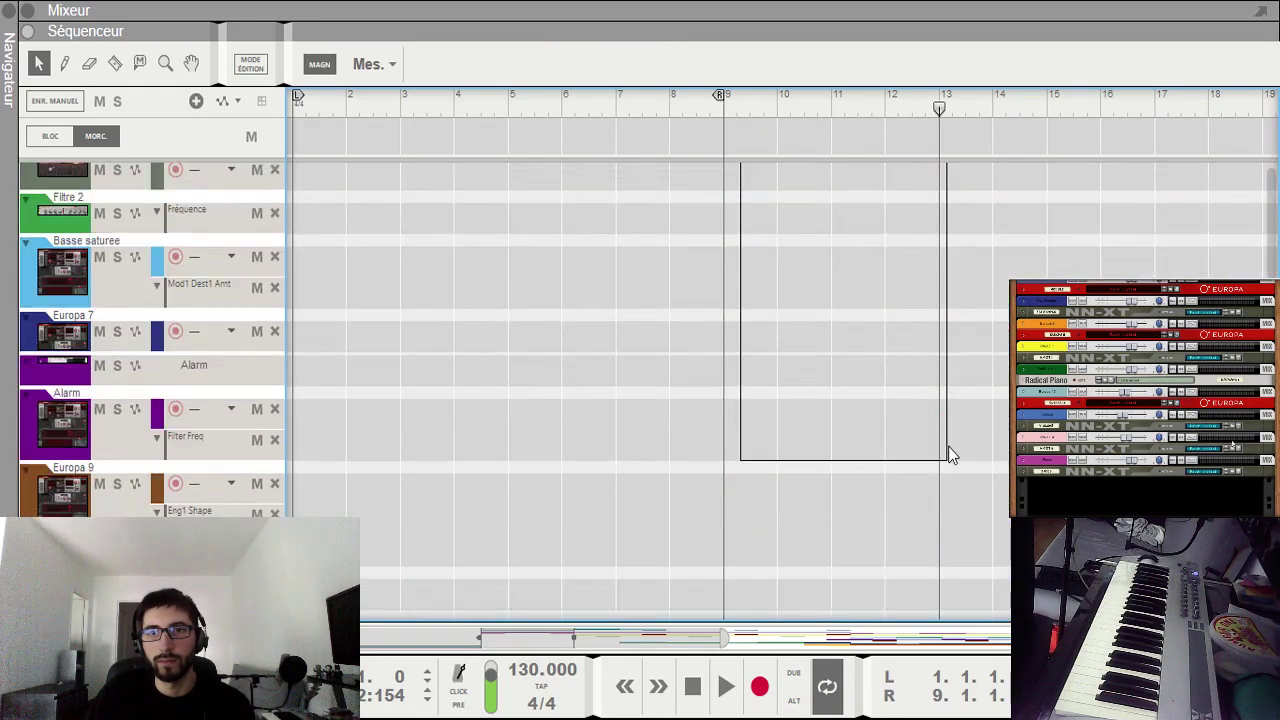
pyautogui.moveTo(900, 403); pyautogui.dragTo(915, 408)
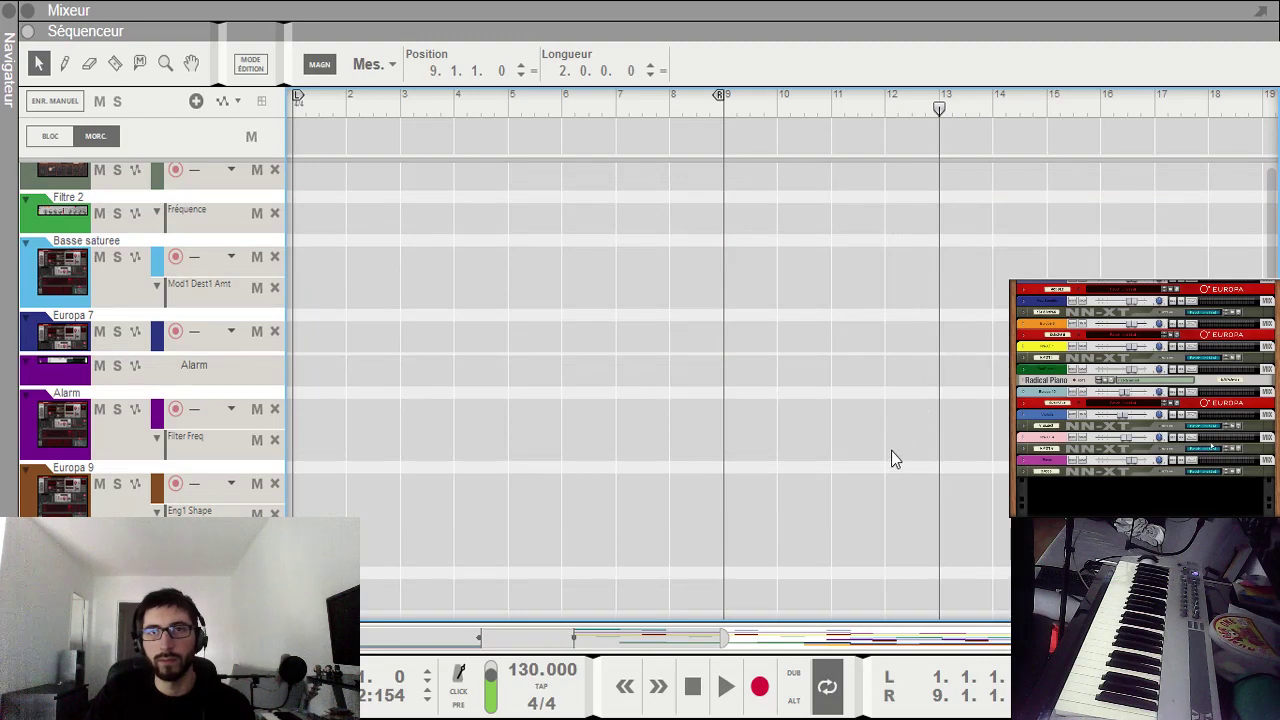
pyautogui.scroll(-5, 895, 460)
pyautogui.press('space')
pyautogui.scroll(-3, 945, 478)
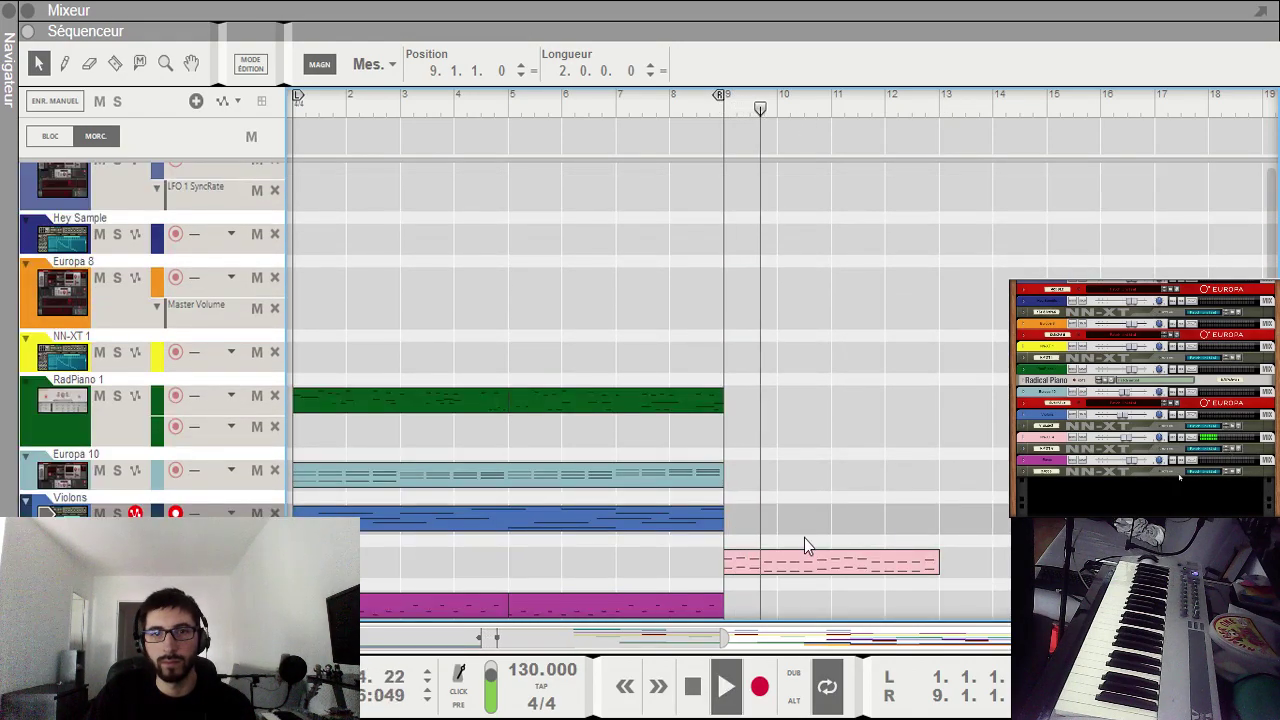
# Step: Shorten all notes of the pink clip at bar 9 to a length of 0.0.0.80 and return to the arrangement
pyautogui.doubleClick(805, 565)
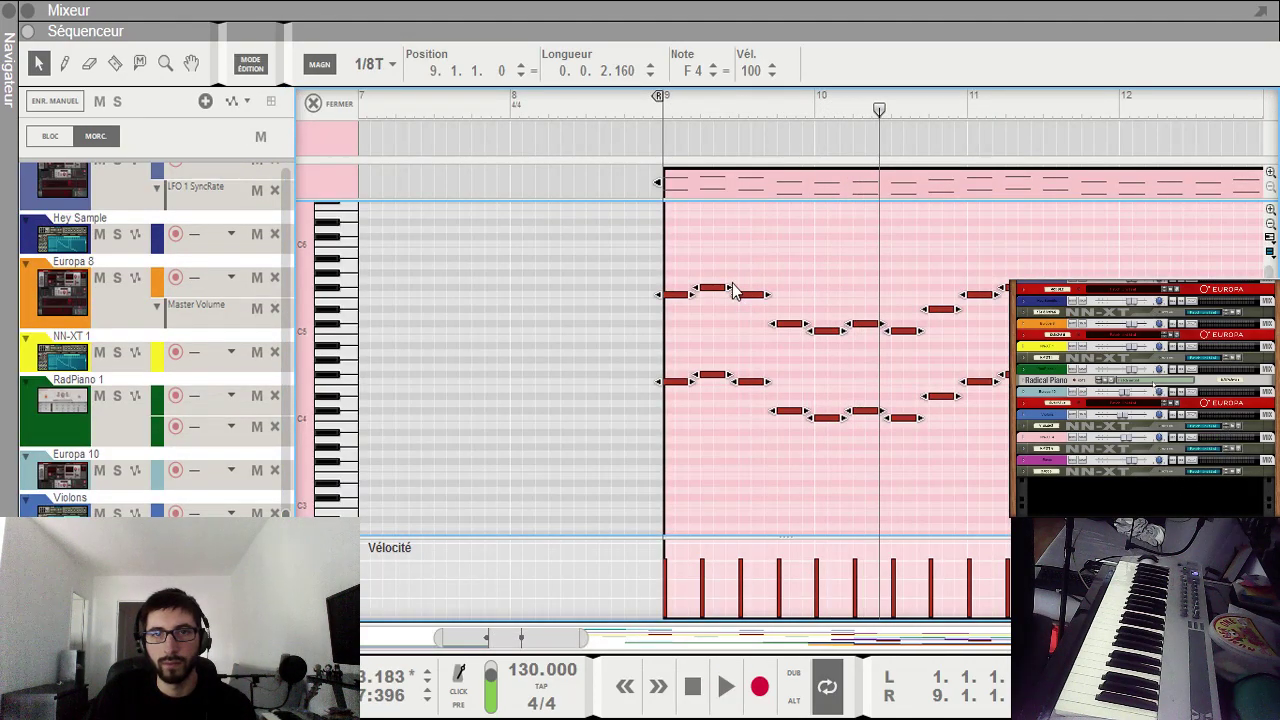
pyautogui.moveTo(728, 290); pyautogui.dragTo(557, 300)
pyautogui.click(667, 113)
pyautogui.press('space')
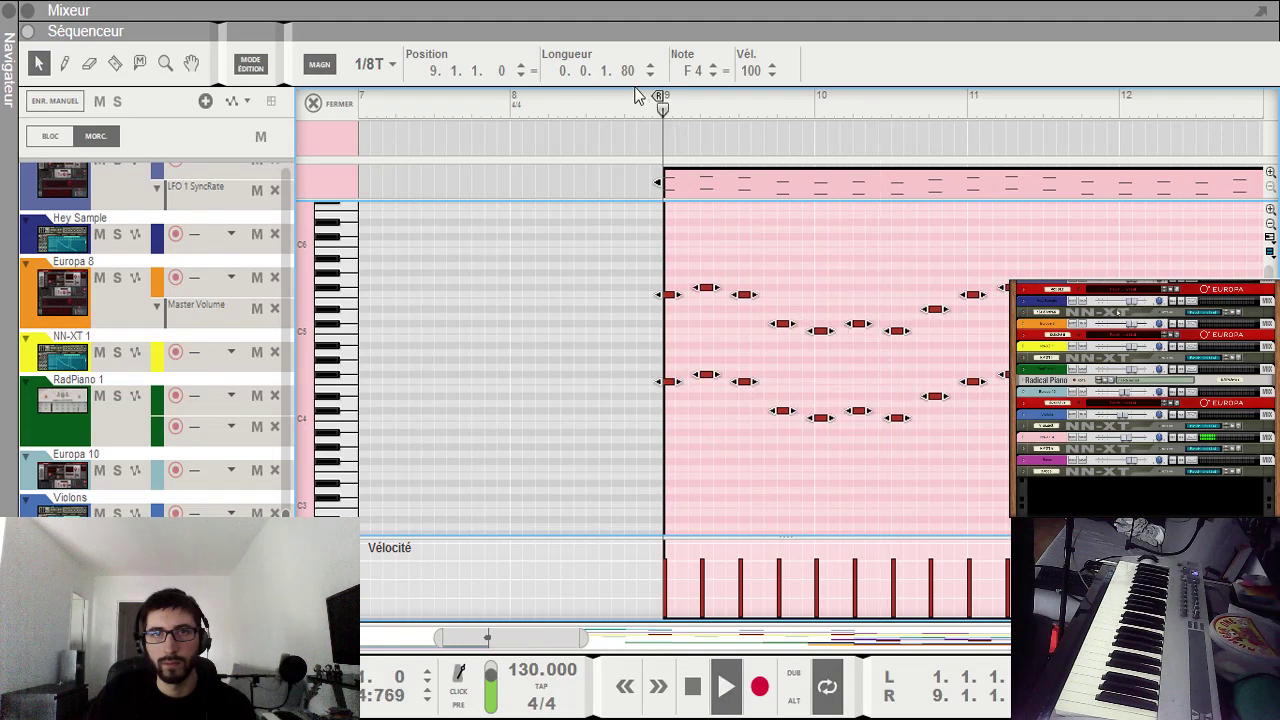
pyautogui.click(602, 72)
pyautogui.moveTo(602, 72); pyautogui.dragTo(603, 80)
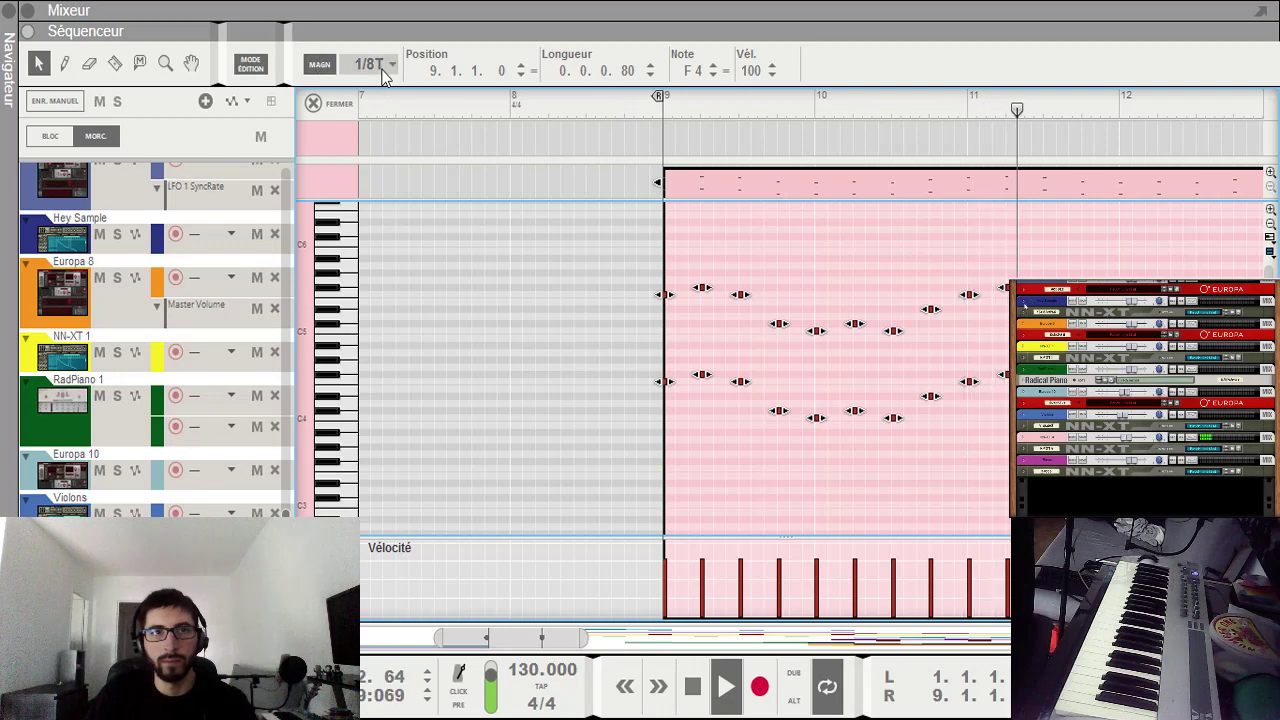
pyautogui.press('Tab')
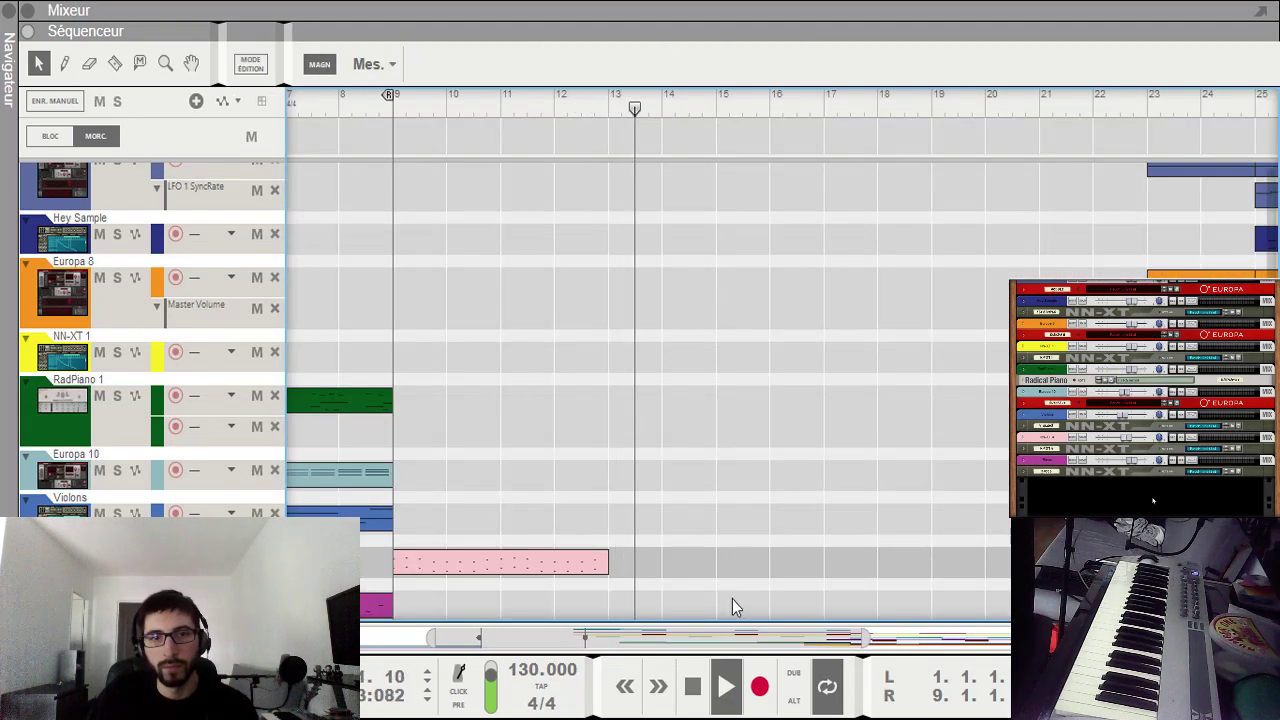
# Step: Move the muted clips on the upper tracks from bars 9–13 back to bars 5–9
pyautogui.moveTo(737, 636); pyautogui.dragTo(480, 612)
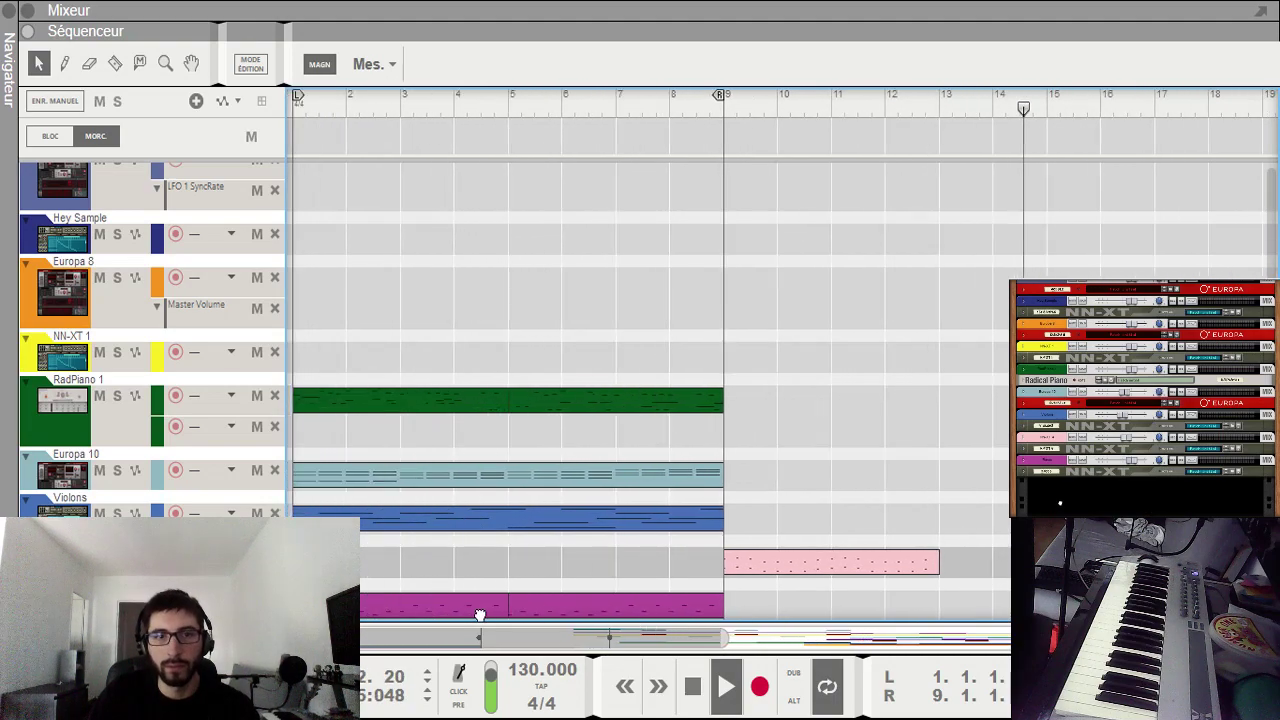
pyautogui.moveTo(1270, 557); pyautogui.dragTo(1270, 295)
pyautogui.scroll(3, 650, 350)
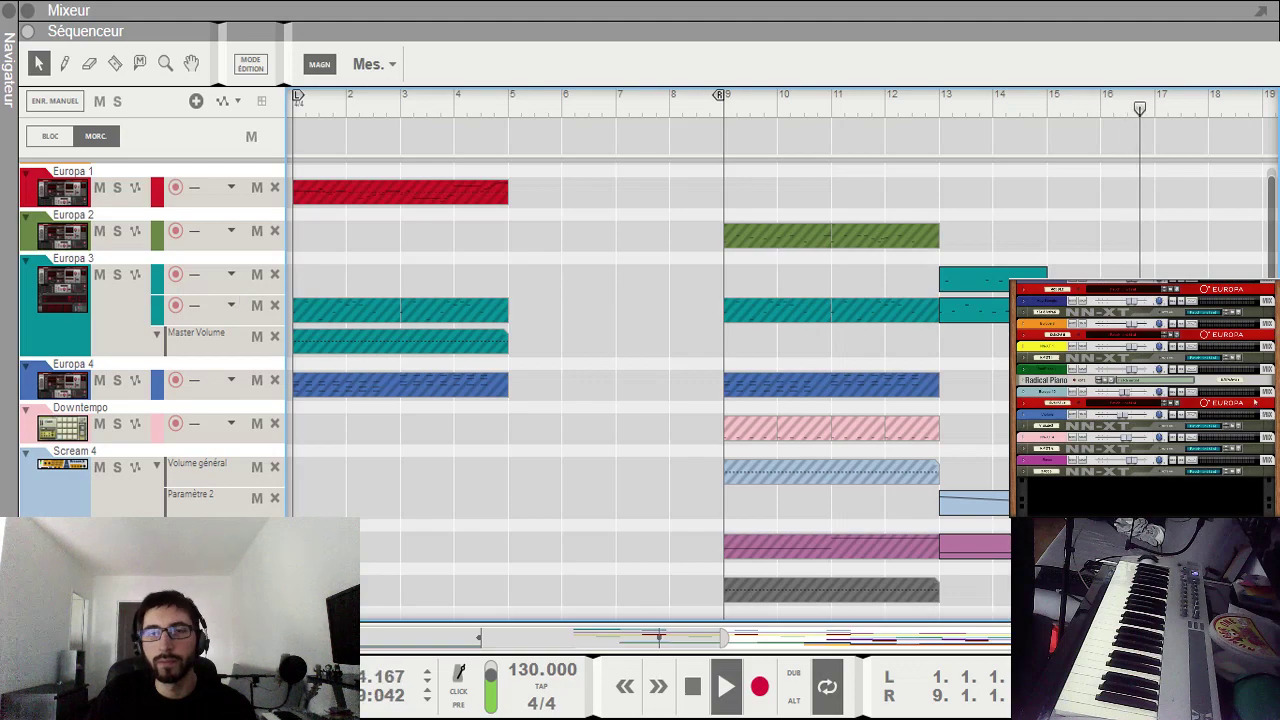
pyautogui.moveTo(734, 198); pyautogui.dragTo(910, 515)
pyautogui.scroll(3, 910, 514)
pyautogui.moveTo(775, 268); pyautogui.dragTo(567, 255)
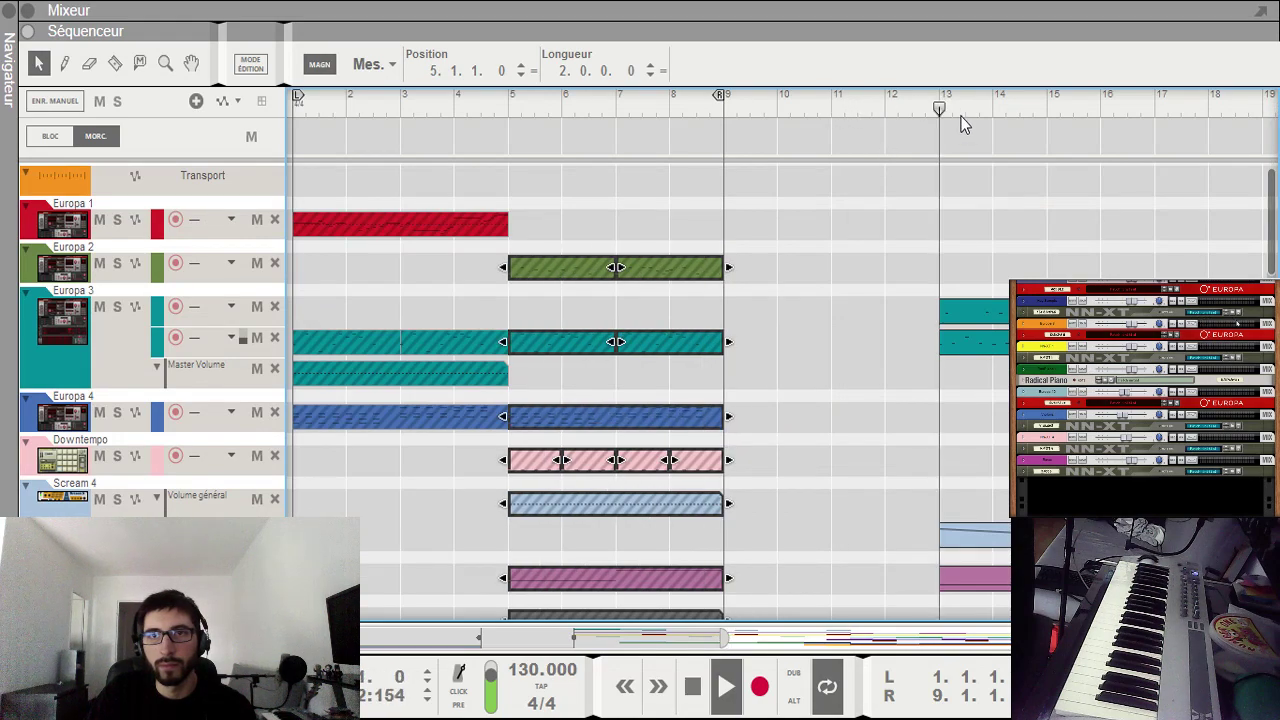
# Step: Solo Europa 3 and copy the two-bar clip on its second lane from bar 13 to bar 9
pyautogui.click(117, 305)
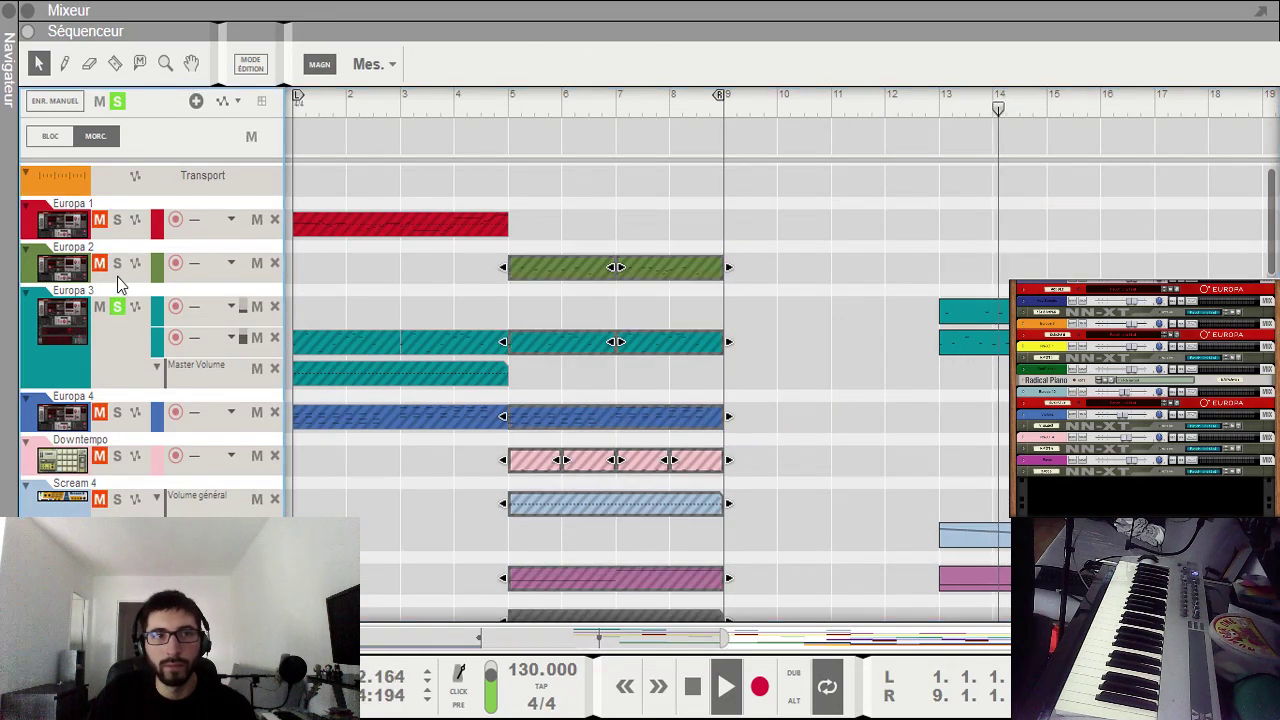
pyautogui.press('space')
pyautogui.click(964, 346)
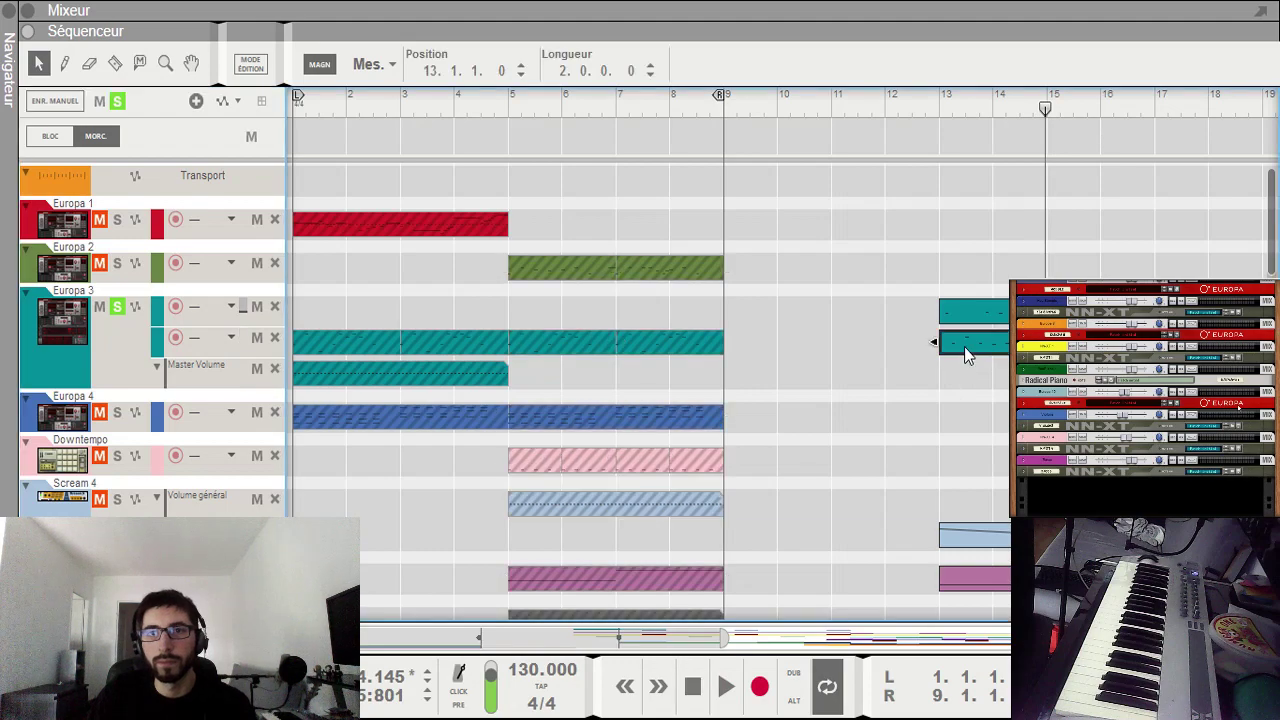
pyautogui.click(735, 106)
pyautogui.hotkey('ctrl', 'v')
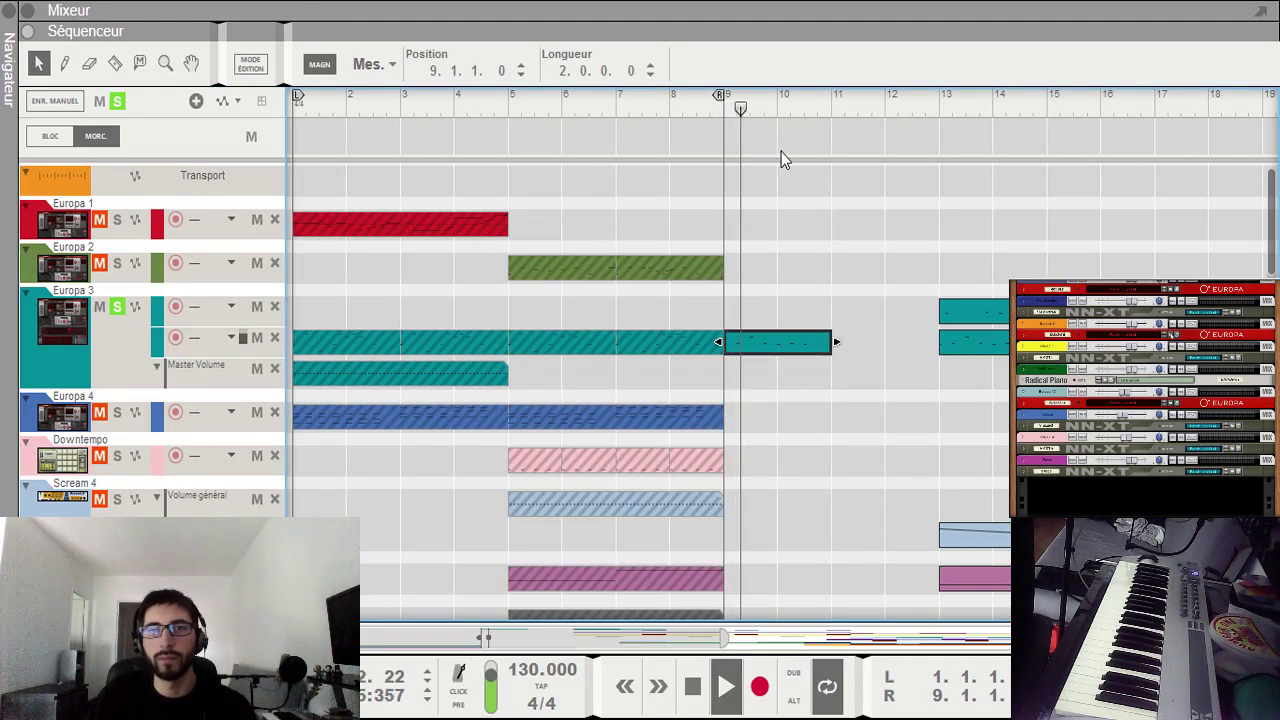
pyautogui.press('space')
pyautogui.press('space')
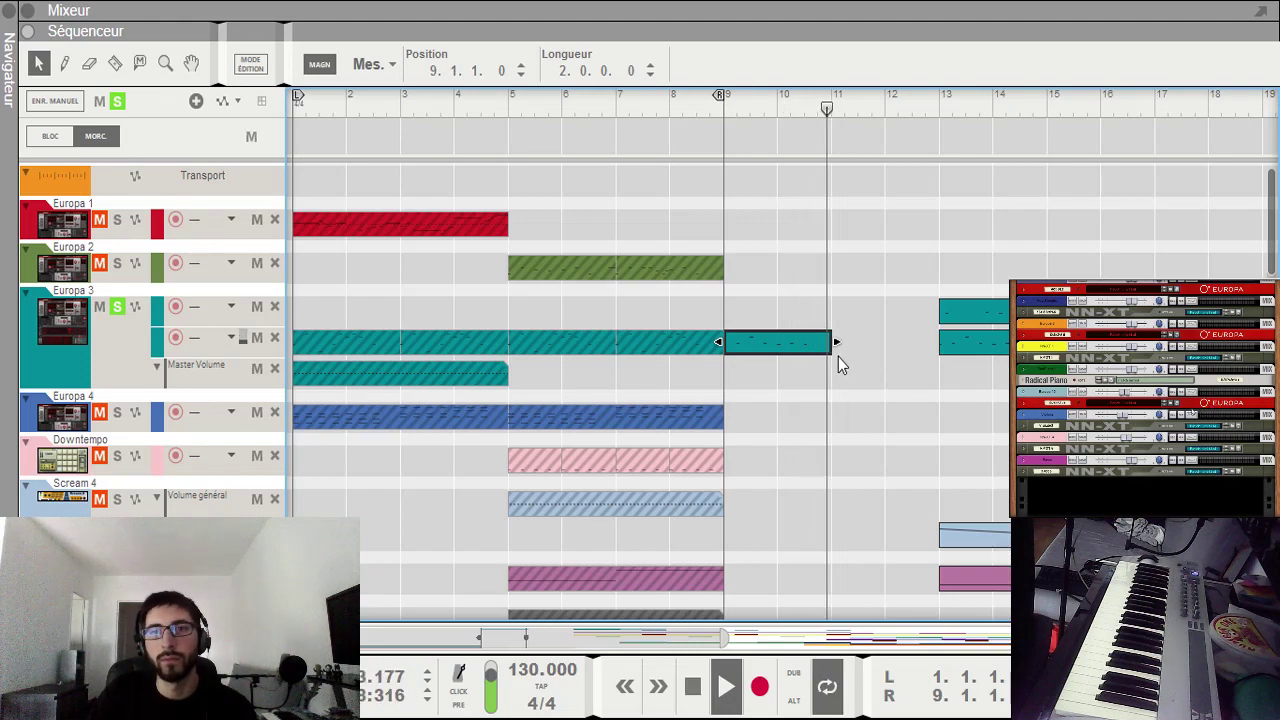
# Step: Duplicate the Europa 3 clip from bar 9 to bar 11, and turn off the track's solo
pyautogui.doubleClick(814, 350)
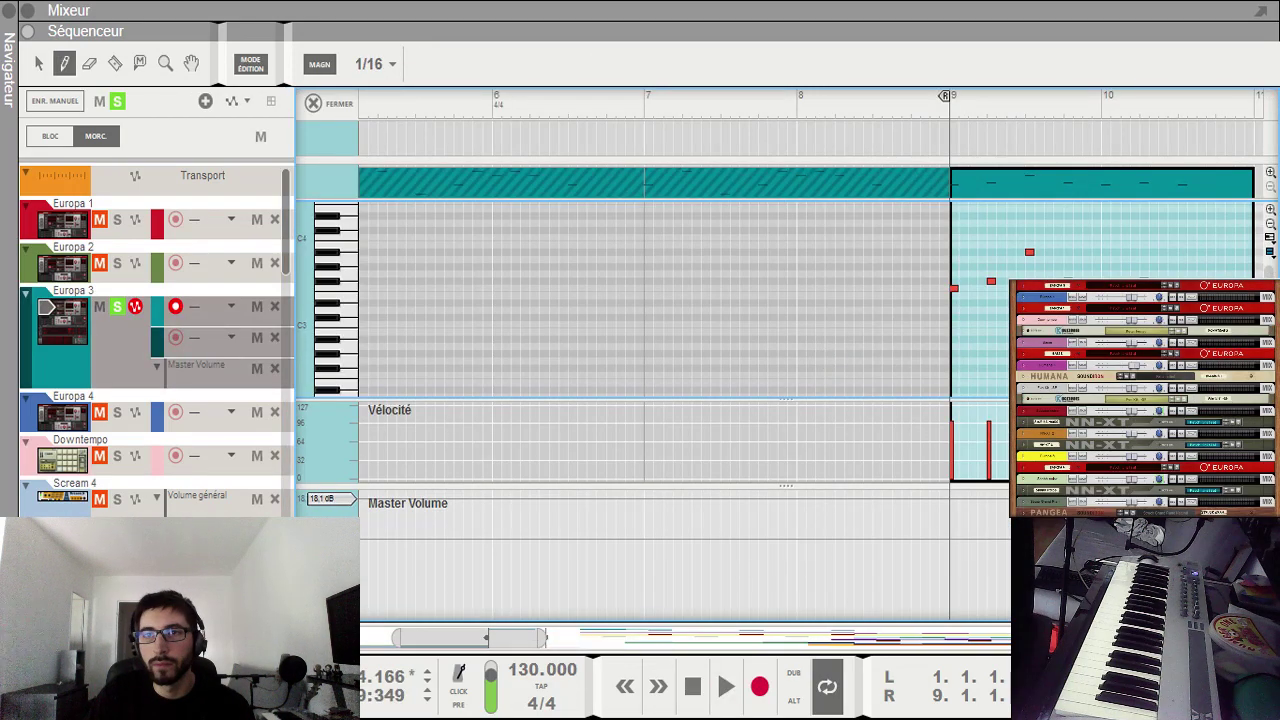
pyautogui.press('Escape')
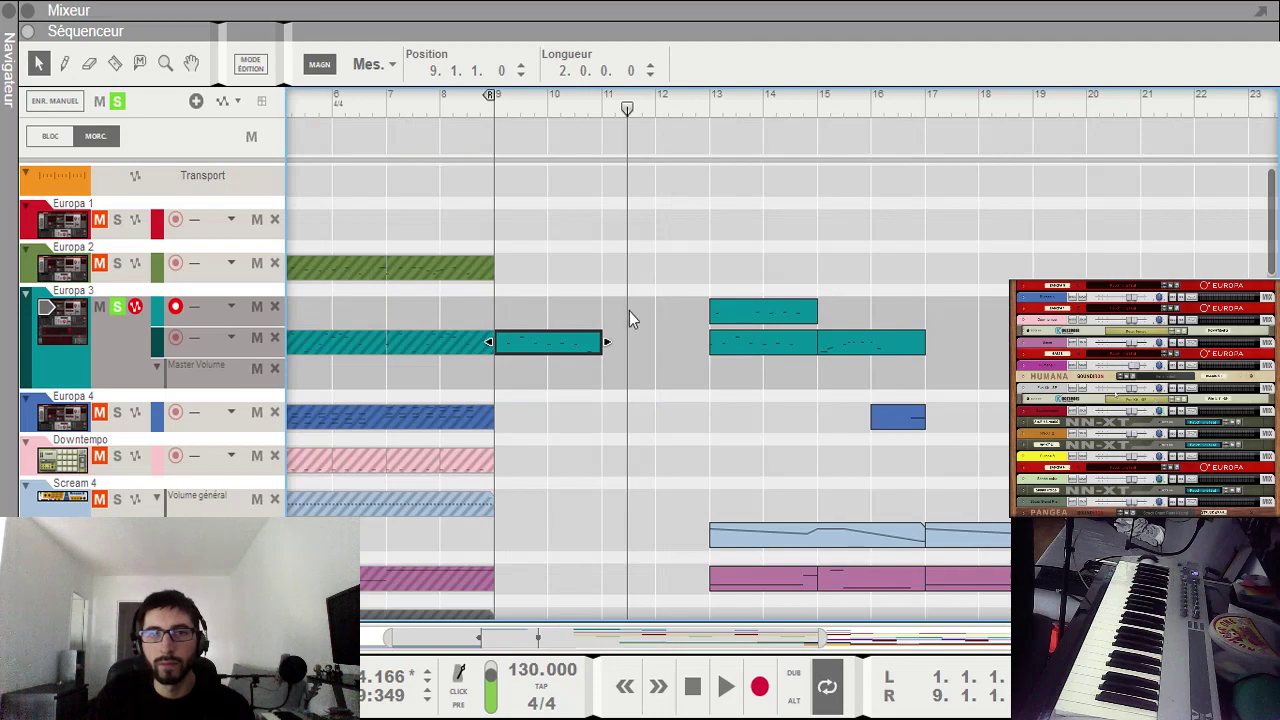
pyautogui.hotkey('ctrl', 'd')
pyautogui.click(115, 305)
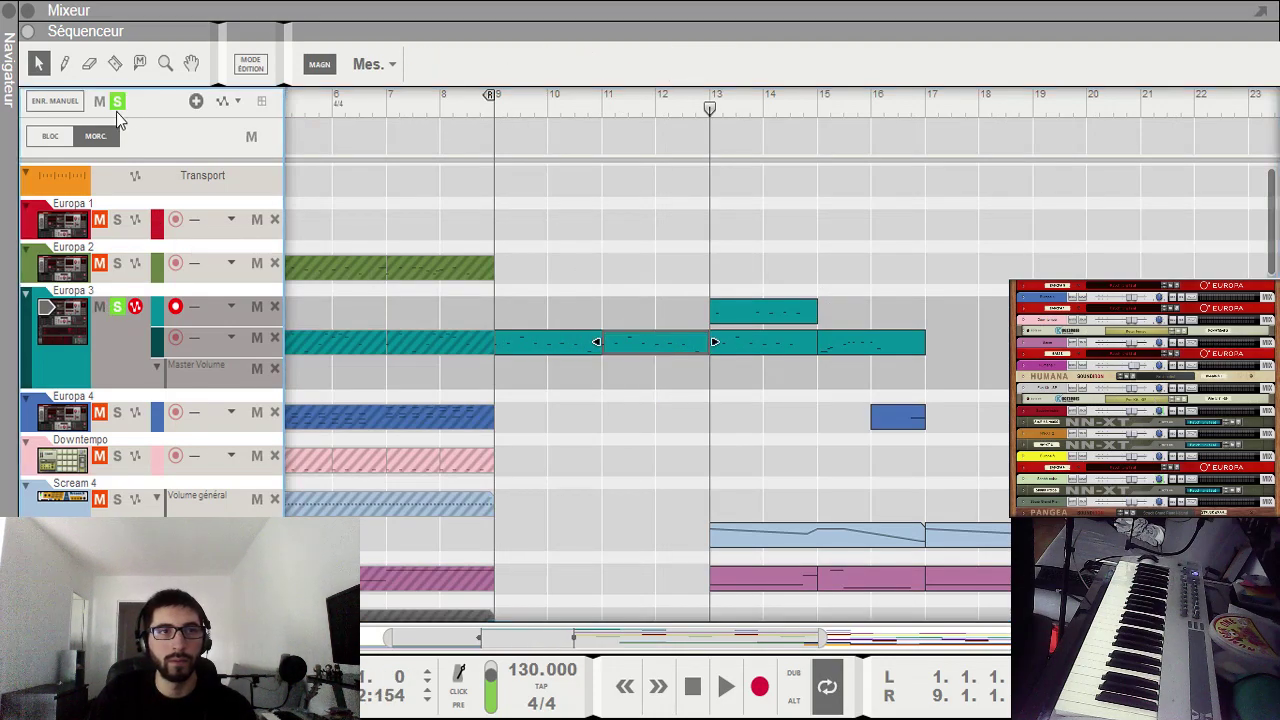
pyautogui.click(506, 107)
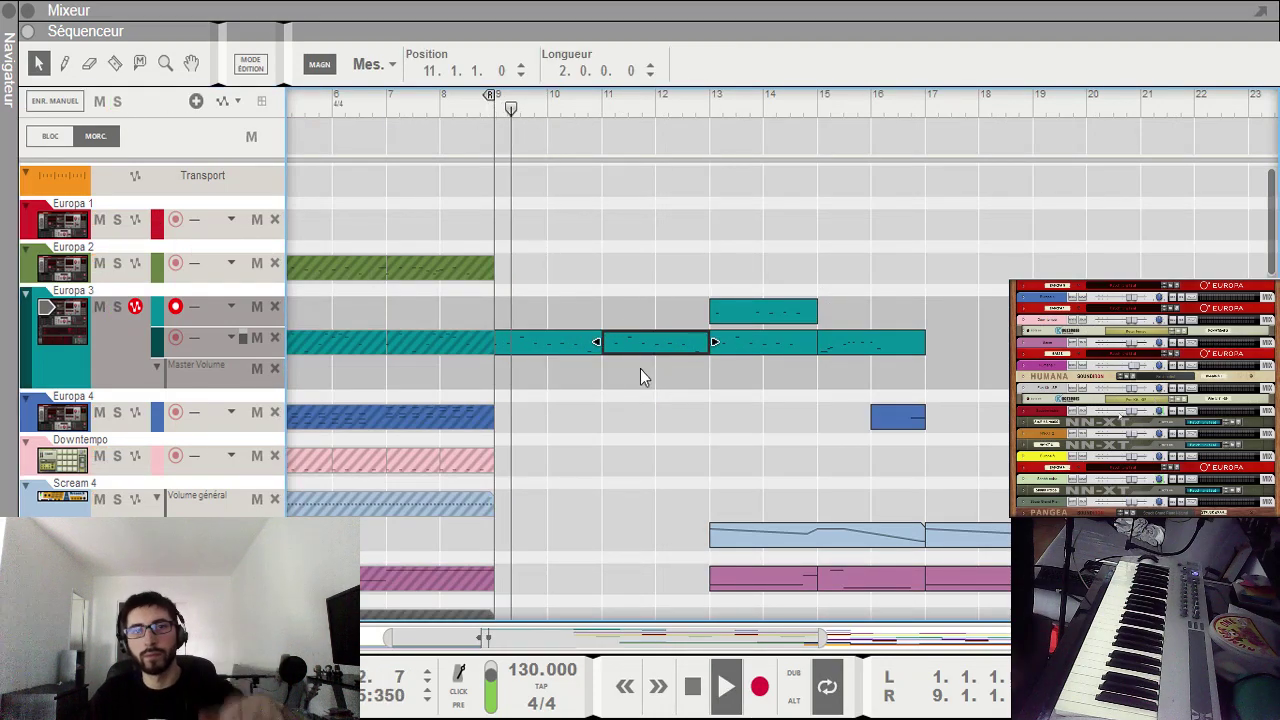
# Step: Open the pink clip at bars 9–13 below Violons for note editing
pyautogui.scroll(-20, 650, 370)
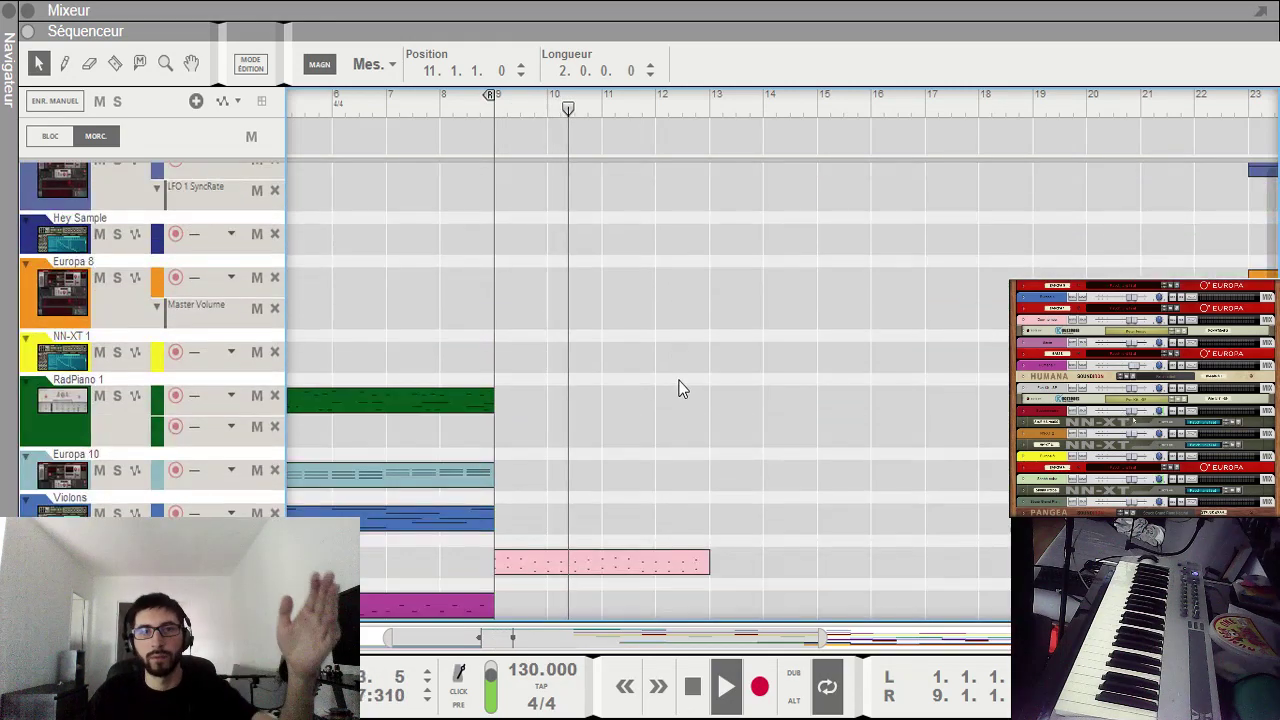
pyautogui.doubleClick(655, 561)
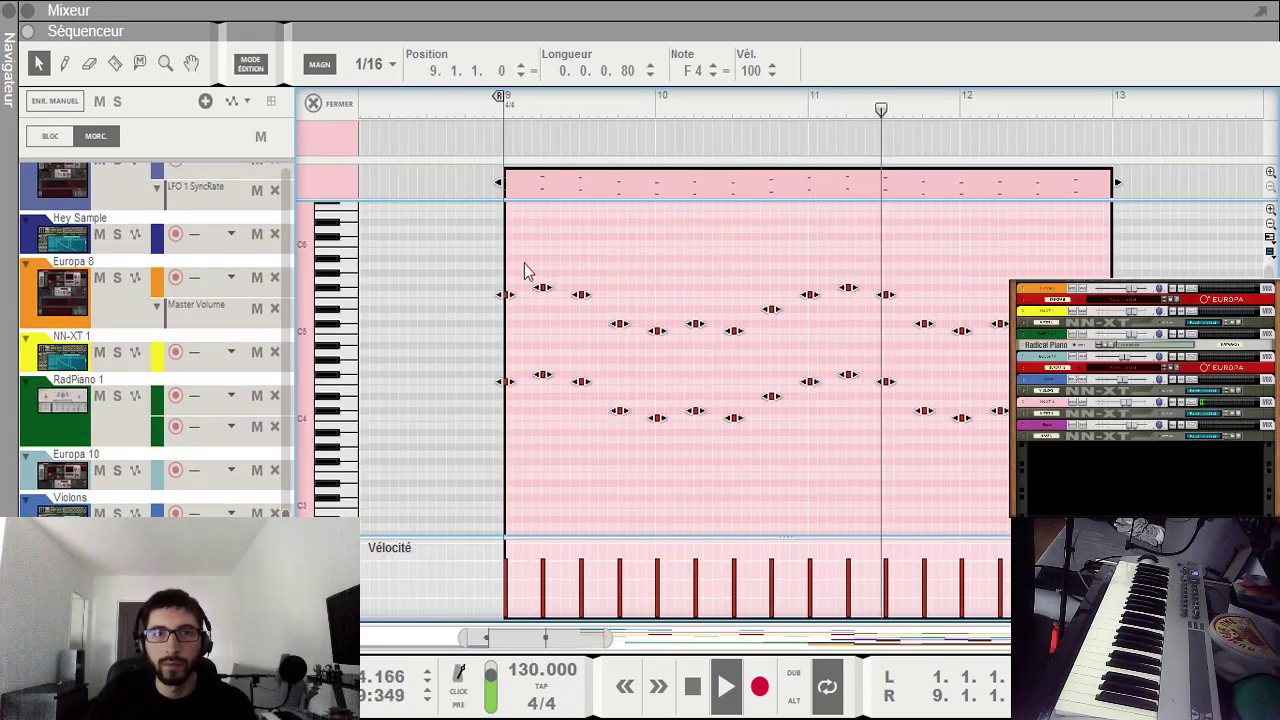
# Step: Shift all the pink clip's notes so the first starts at 9.1.3, and set the loop from bar 9 to bar 13
pyautogui.moveTo(507, 295); pyautogui.dragTo(524, 295)
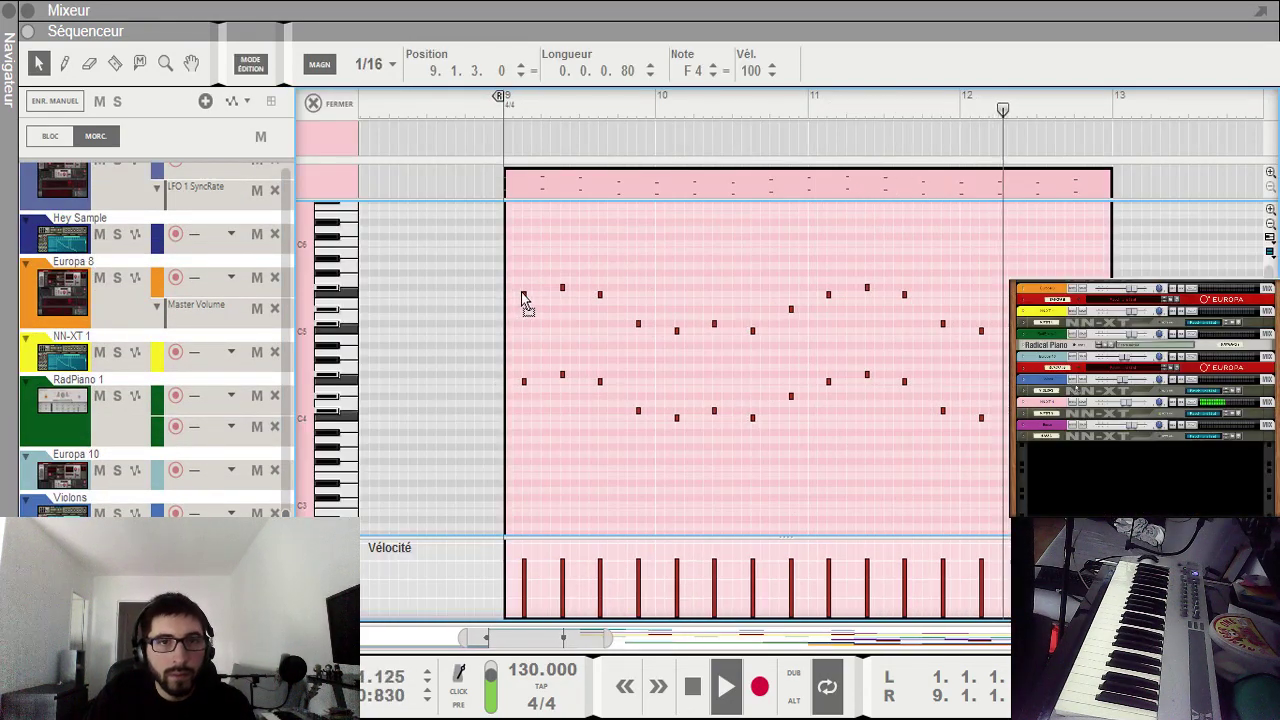
pyautogui.click(586, 214)
pyautogui.keyDown('ctrl'); pyautogui.click(1113, 105); pyautogui.keyUp('ctrl')
pyautogui.keyDown('alt'); pyautogui.click(503, 105); pyautogui.keyUp('alt')
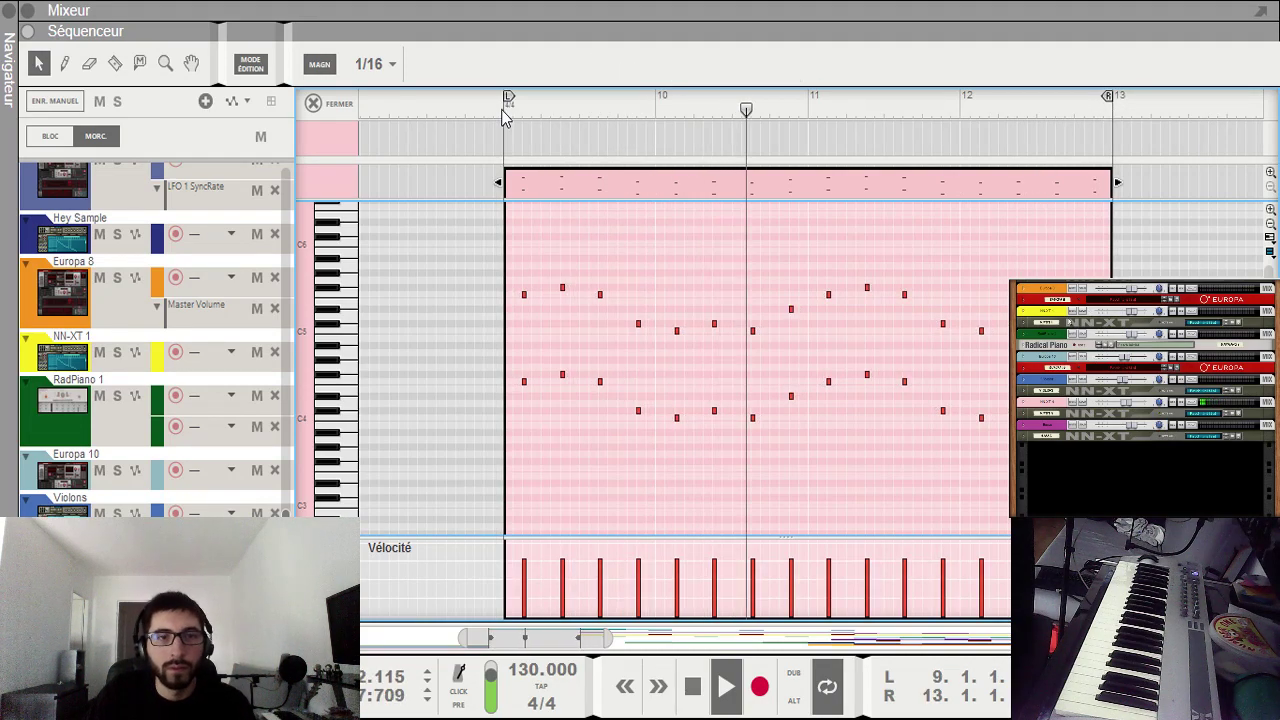
pyautogui.press('Escape')
# Step: Create a clip on the Violons track at bar 9 and draw a sixteenth-note F3, C4 and F4 chord at 9.1.1
pyautogui.moveTo(562, 637); pyautogui.dragTo(392, 637)
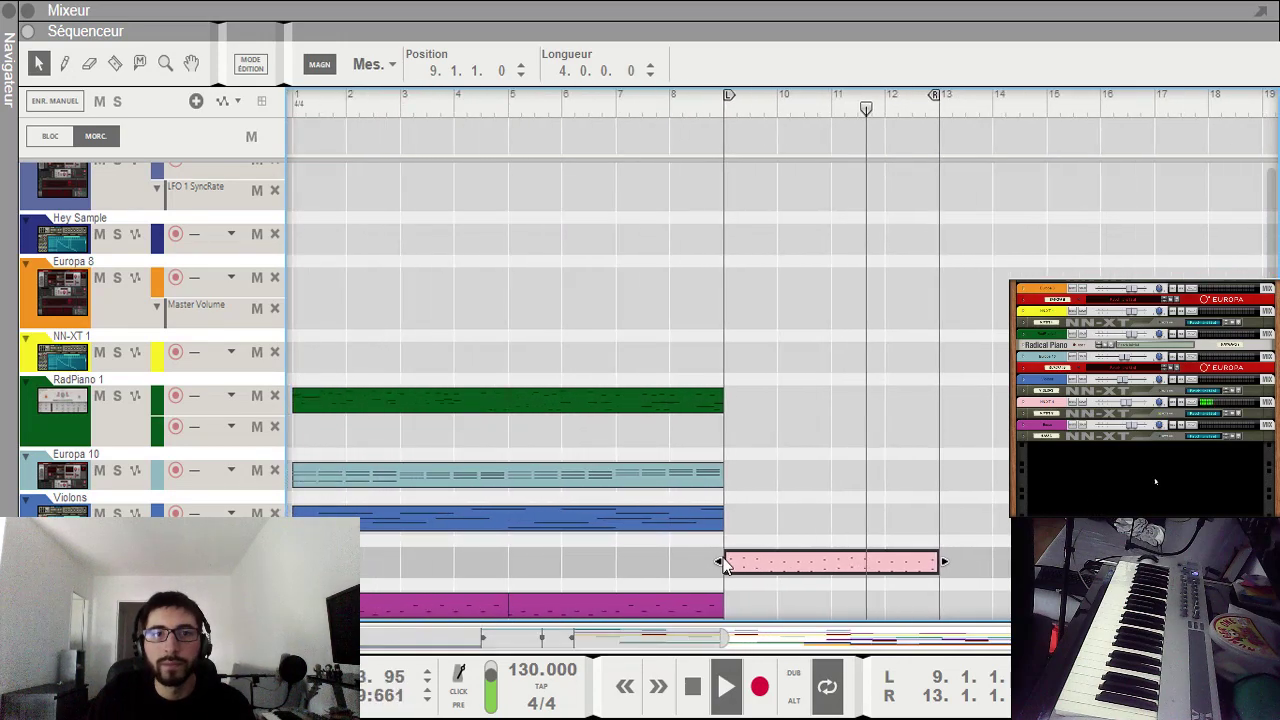
pyautogui.press('w')
pyautogui.doubleClick(754, 515)
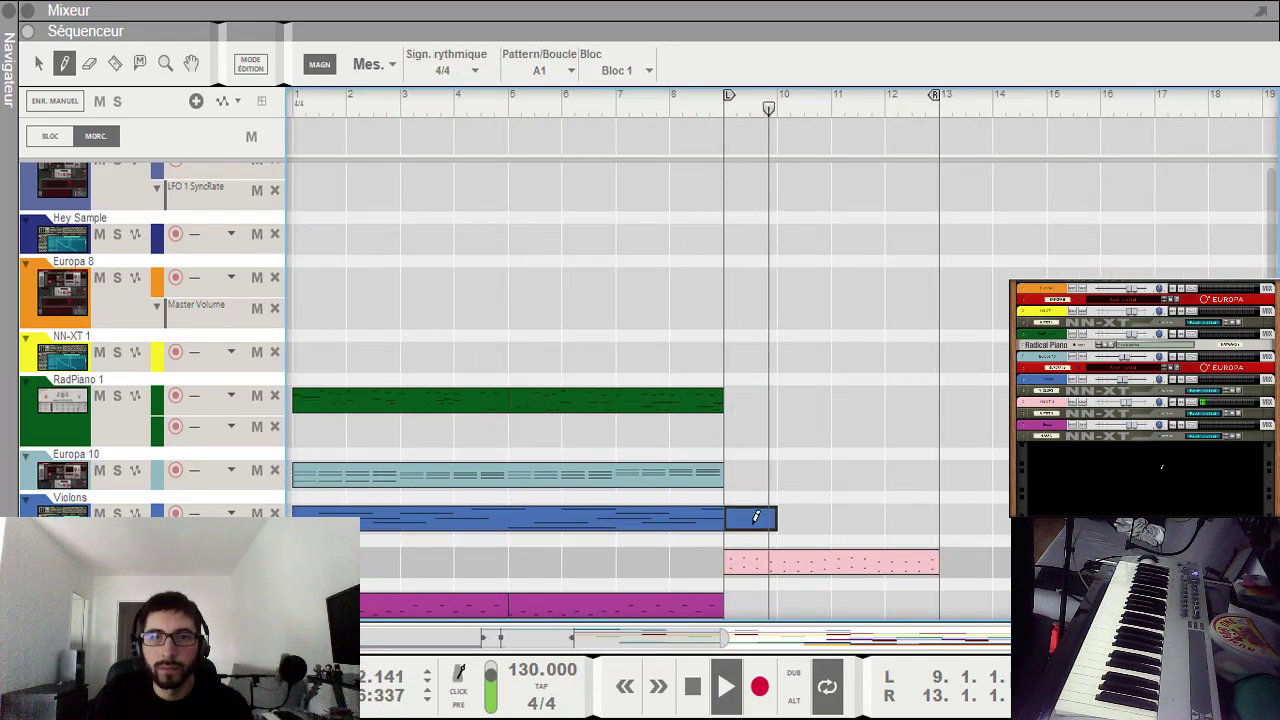
pyautogui.click(679, 355)
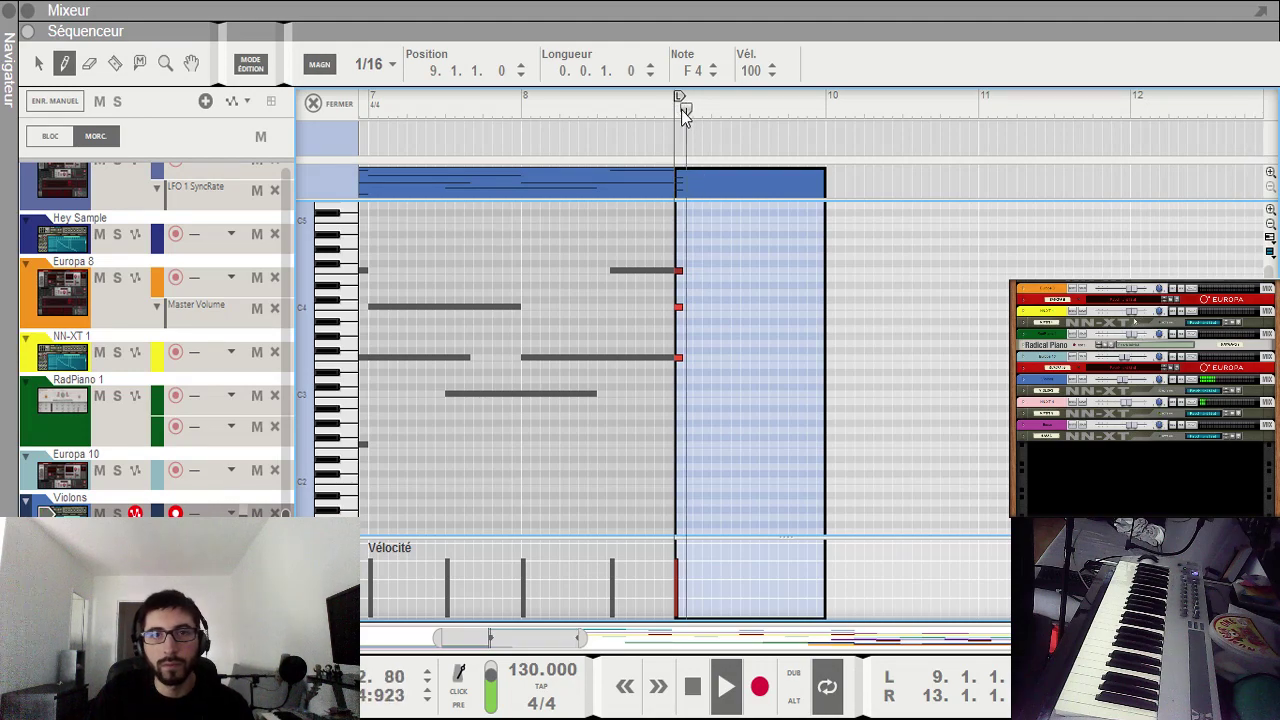
# Step: Add sixteenth-note chords to the Violons clip: F#3, C#4, F#4 at 10.4.1 and F3, C4, F4 at 11.1.1
pyautogui.click(944, 263)
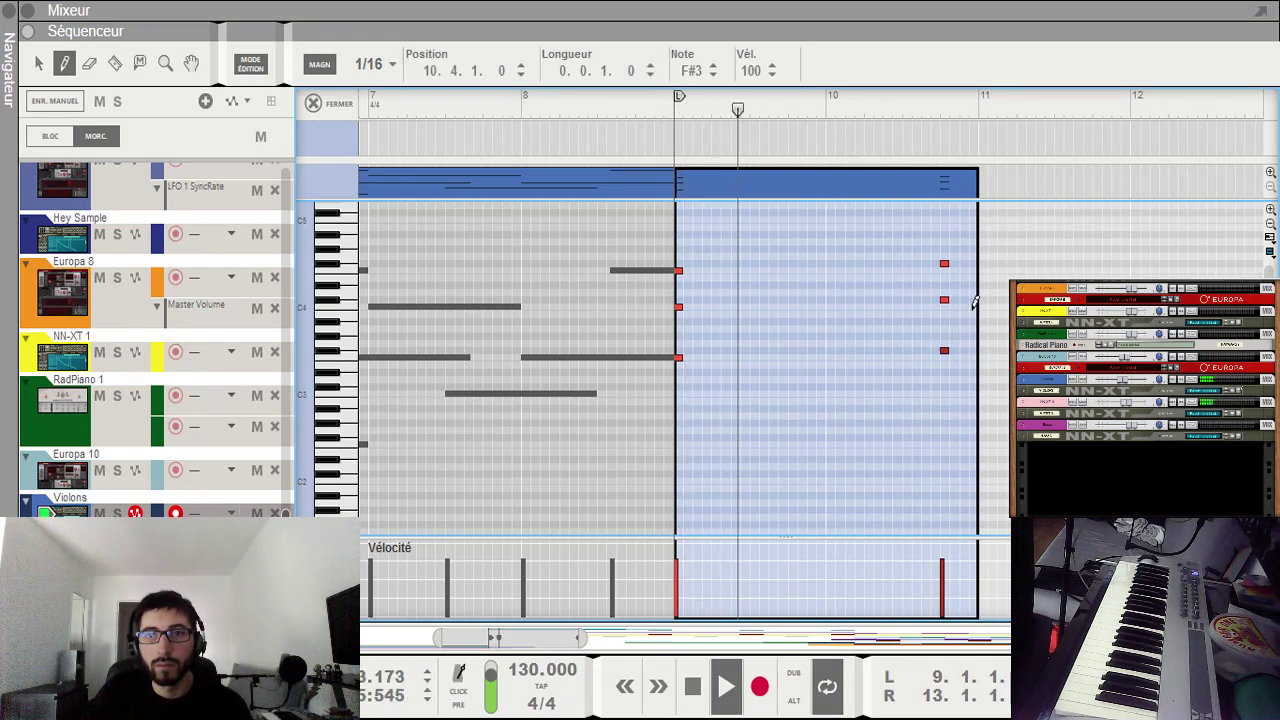
pyautogui.click(945, 350)
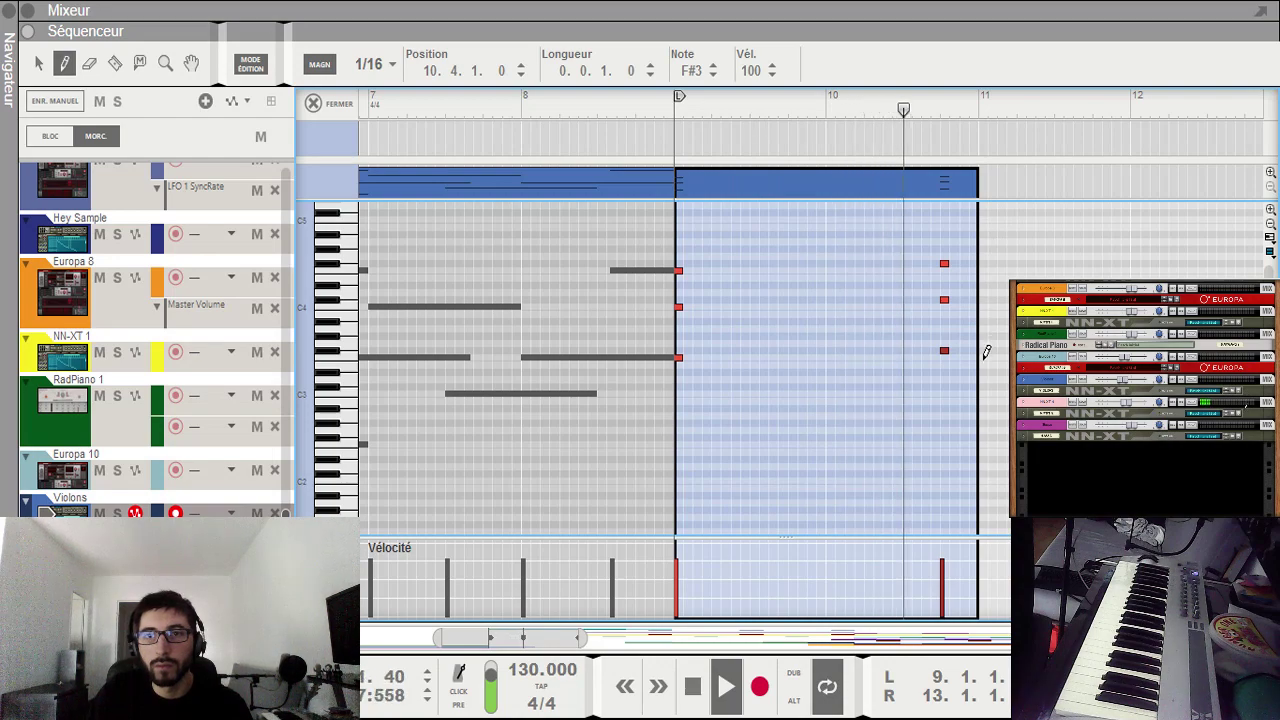
pyautogui.click(984, 356)
pyautogui.click(985, 270)
pyautogui.press('q')
pyautogui.click(1162, 275)
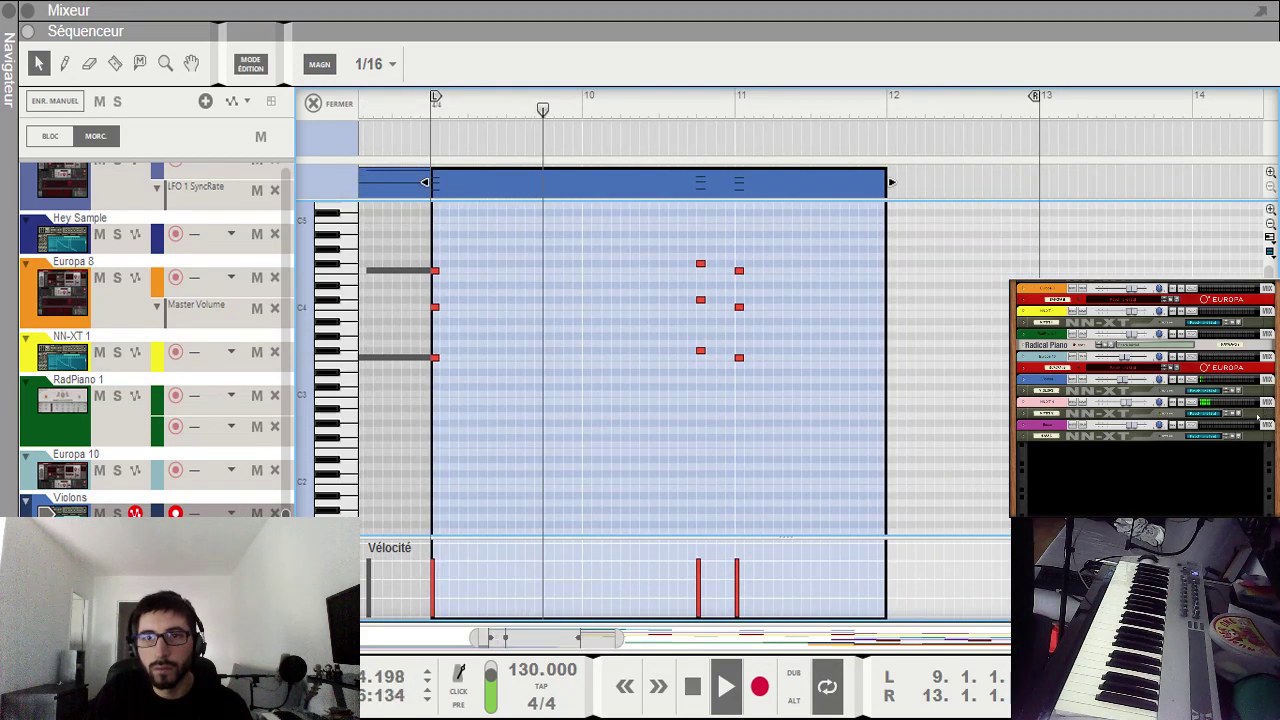
# Step: Build a sixteenth-note chord of C#3, A#3 and C#4 at 12.4.1 in the Violons clip
pyautogui.press('w')
pyautogui.click(1004, 372)
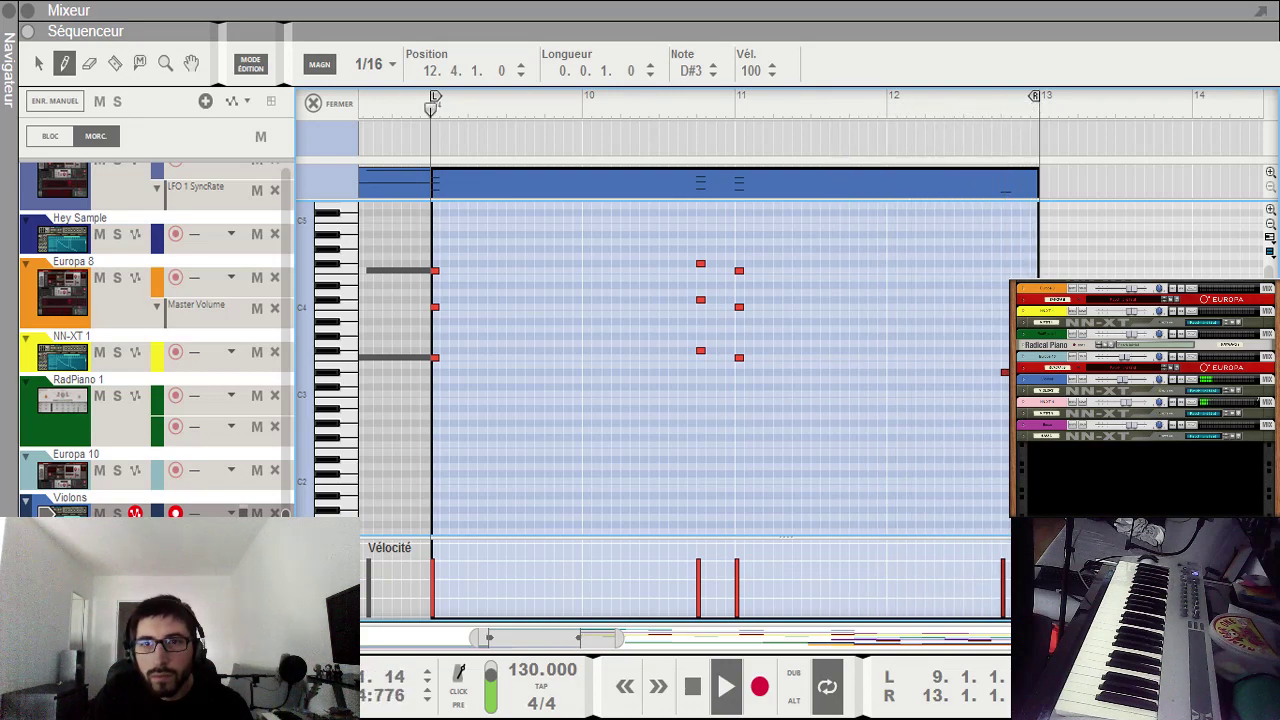
pyautogui.click(1004, 321)
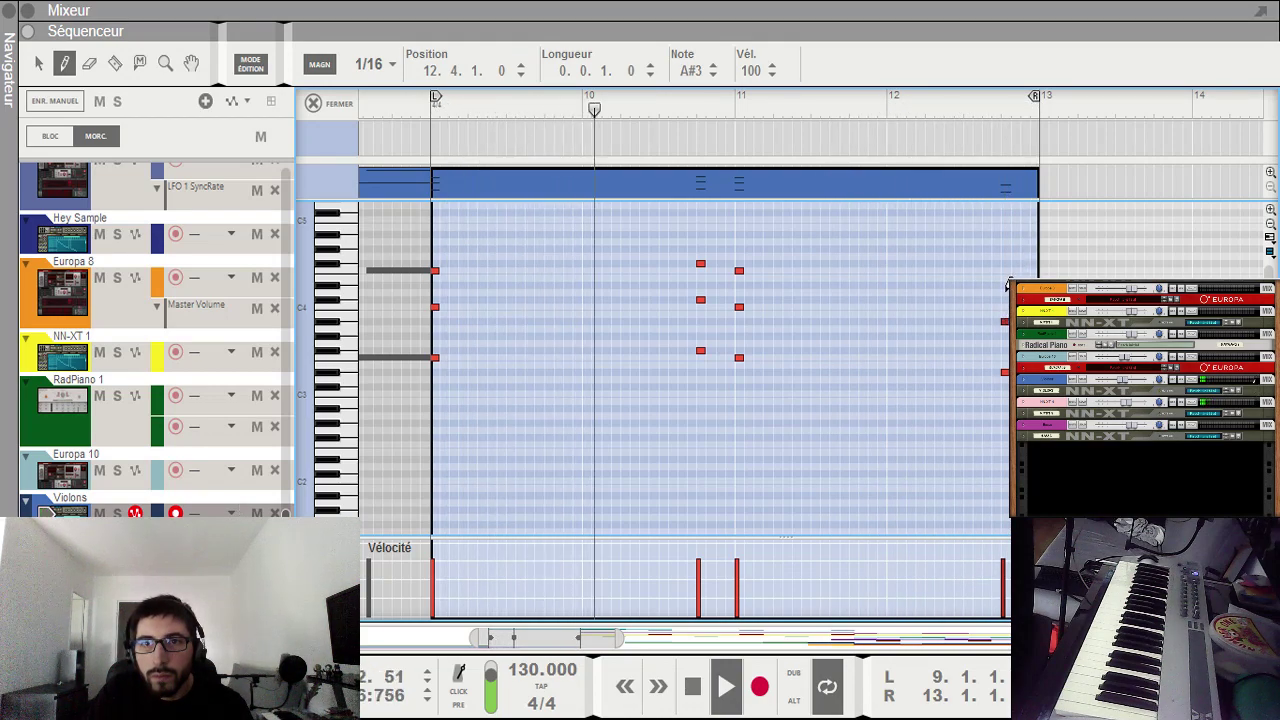
pyautogui.click(1004, 299)
pyautogui.press('q')
pyautogui.moveTo(1004, 372); pyautogui.dragTo(1008, 390)
# Step: Draw a C#3, F#3 and C#4 chord at 12.3.1 and lower the 12.4.1 chord's A#3 to F#3
pyautogui.press('w')
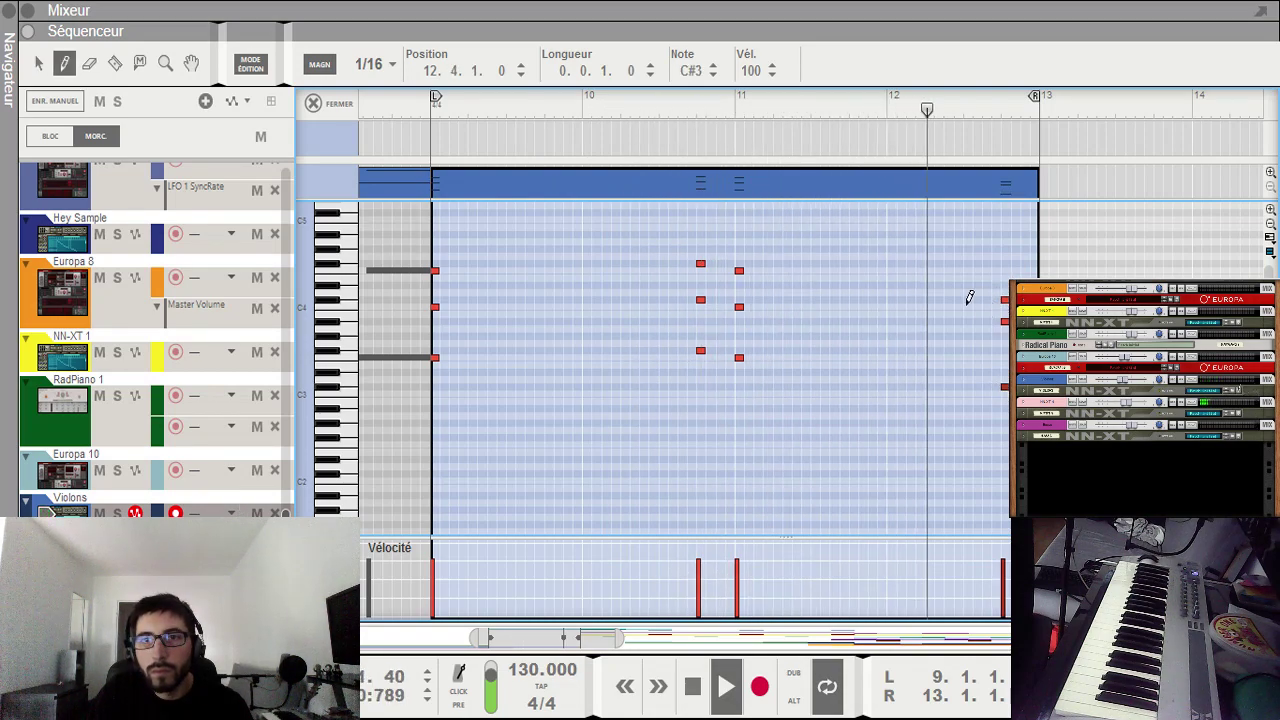
pyautogui.click(967, 300)
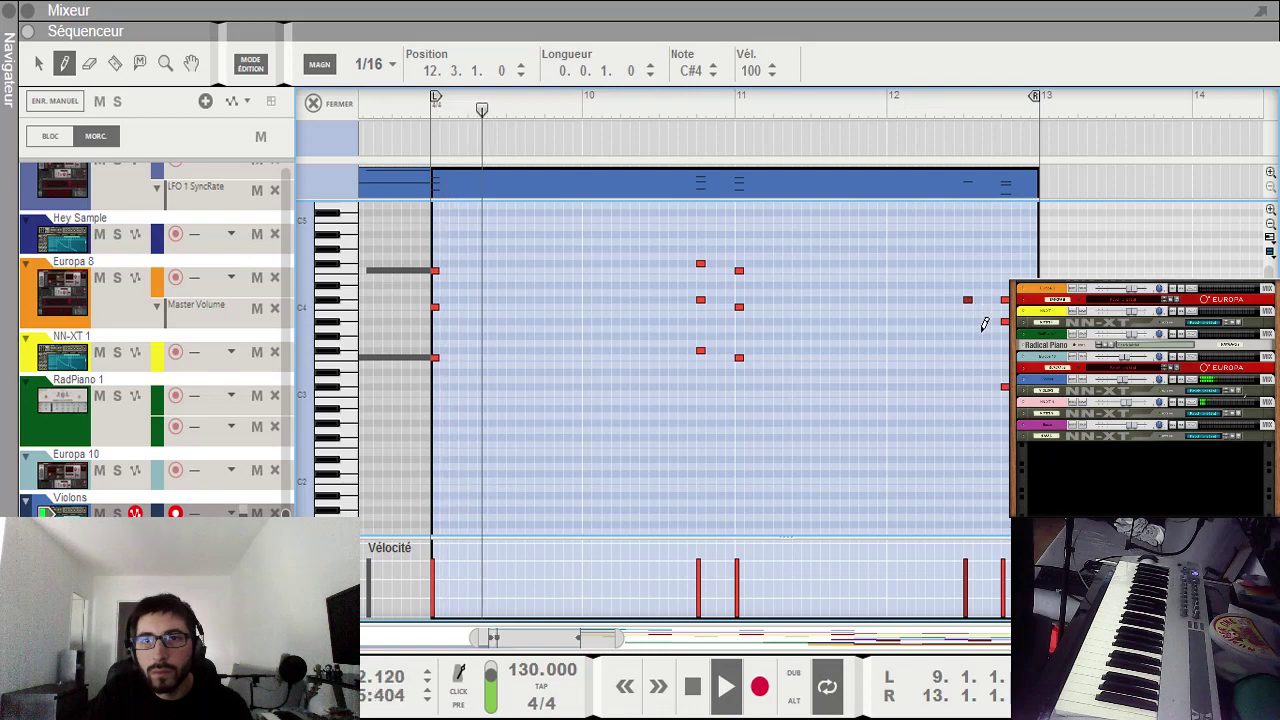
pyautogui.click(967, 321)
pyautogui.press('q')
pyautogui.moveTo(968, 322)
pyautogui.mouseDown()
pyautogui.moveTo(970, 355)
pyautogui.moveTo(1004, 342)
pyautogui.moveTo(1004, 363)
pyautogui.mouseUp()
pyautogui.press('w')
pyautogui.click(967, 386)
pyautogui.press('q')
pyautogui.click(983, 275)
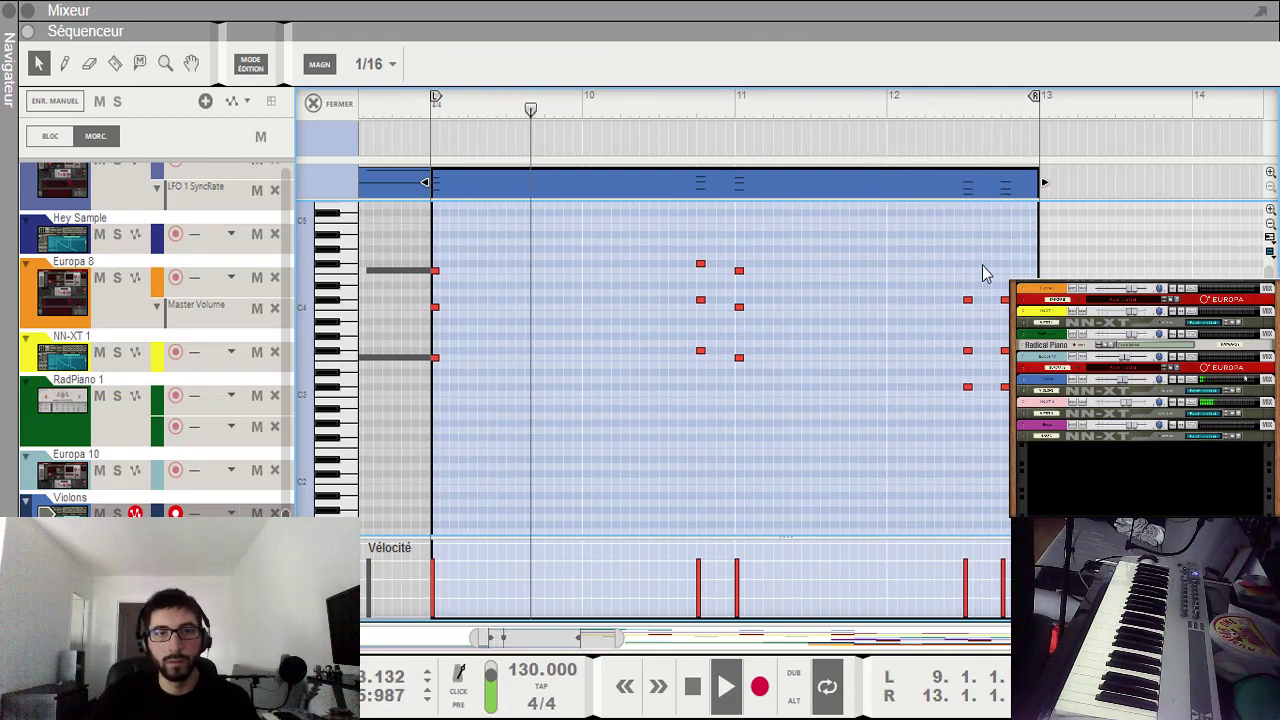
pyautogui.hotkey('ctrl', 'e')
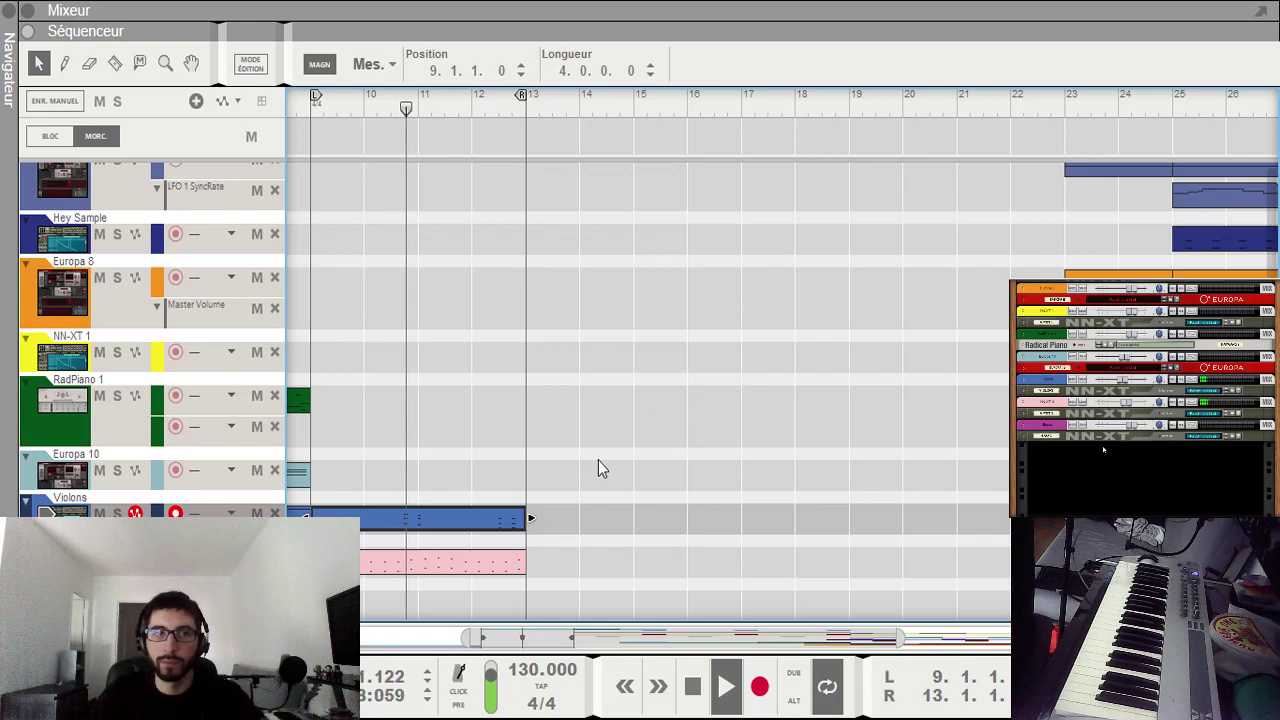
# Step: Copy the new four-bar Violons clip to the purple track at bar 9 and return playback to bar 9
pyautogui.moveTo(575, 639); pyautogui.dragTo(484, 640)
pyautogui.press('space')
pyautogui.moveTo(781, 530); pyautogui.dragTo(569, 602)
pyautogui.hotkey('ctrl', 'c')
pyautogui.hotkey('ctrl', 'v')
pyautogui.click(530, 112)
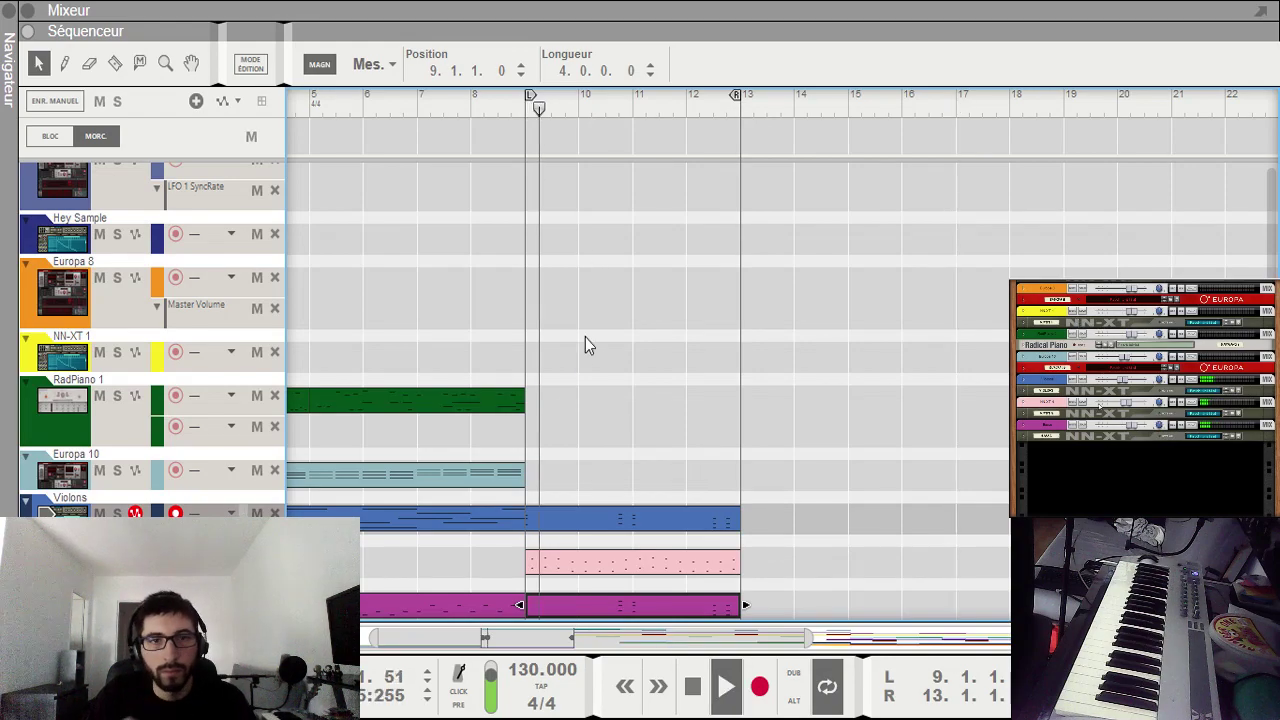
# Step: Transpose all notes of the purple track's new clip up one octave
pyautogui.doubleClick(600, 607)
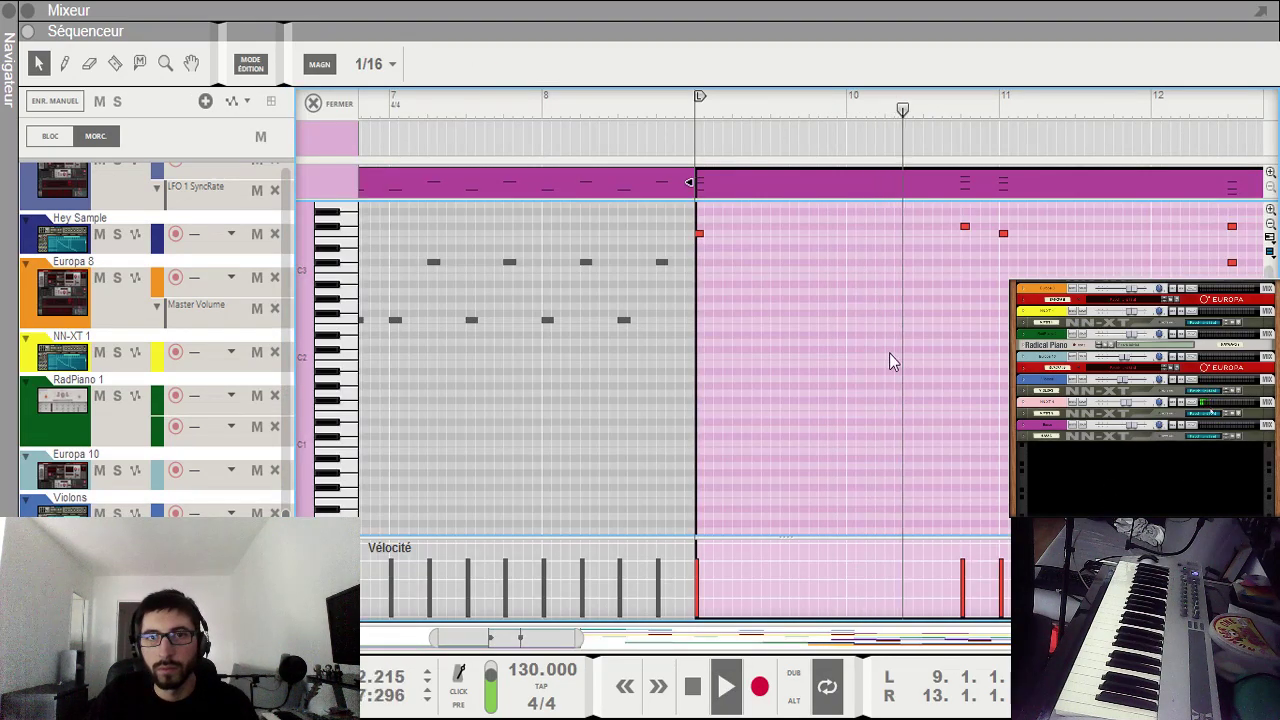
pyautogui.scroll(3, 889, 341)
pyautogui.hotkey('ctrl', 'a')
pyautogui.press('space')
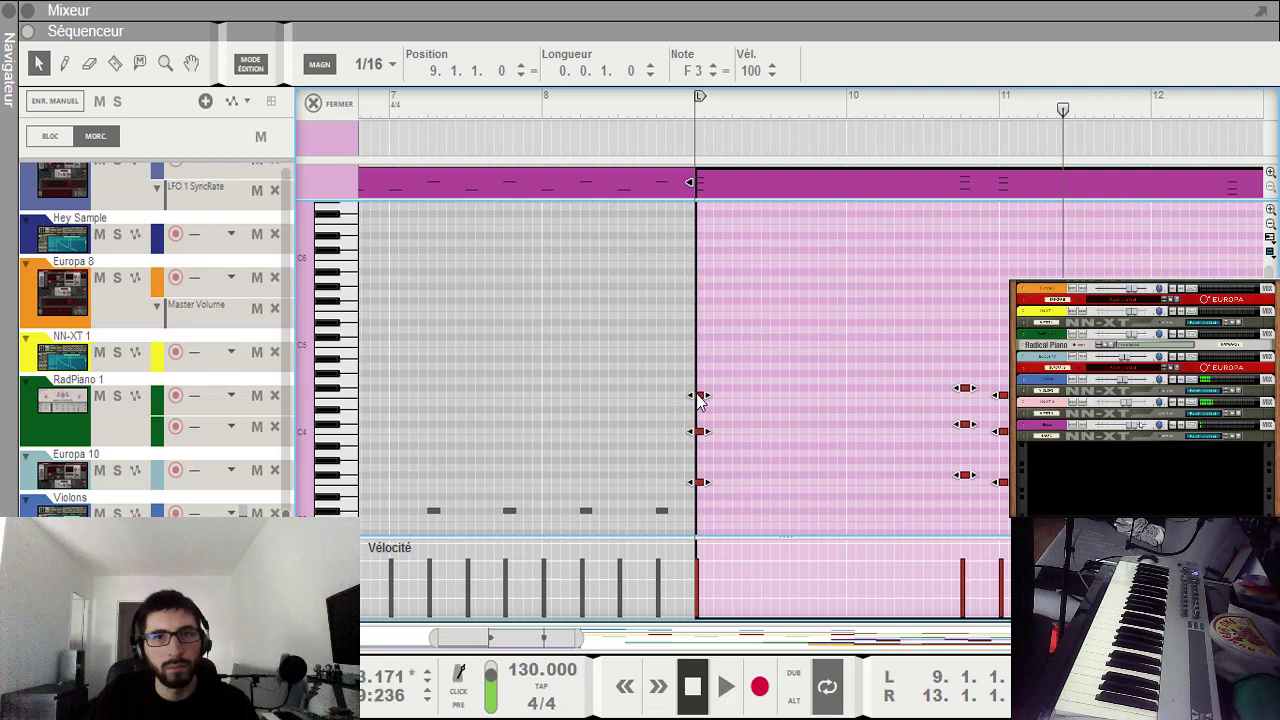
pyautogui.moveTo(698, 396); pyautogui.dragTo(702, 319)
# Step: Audition the purple track's copied clip from bar 9 and delete it from the arrangement
pyautogui.click(691, 109)
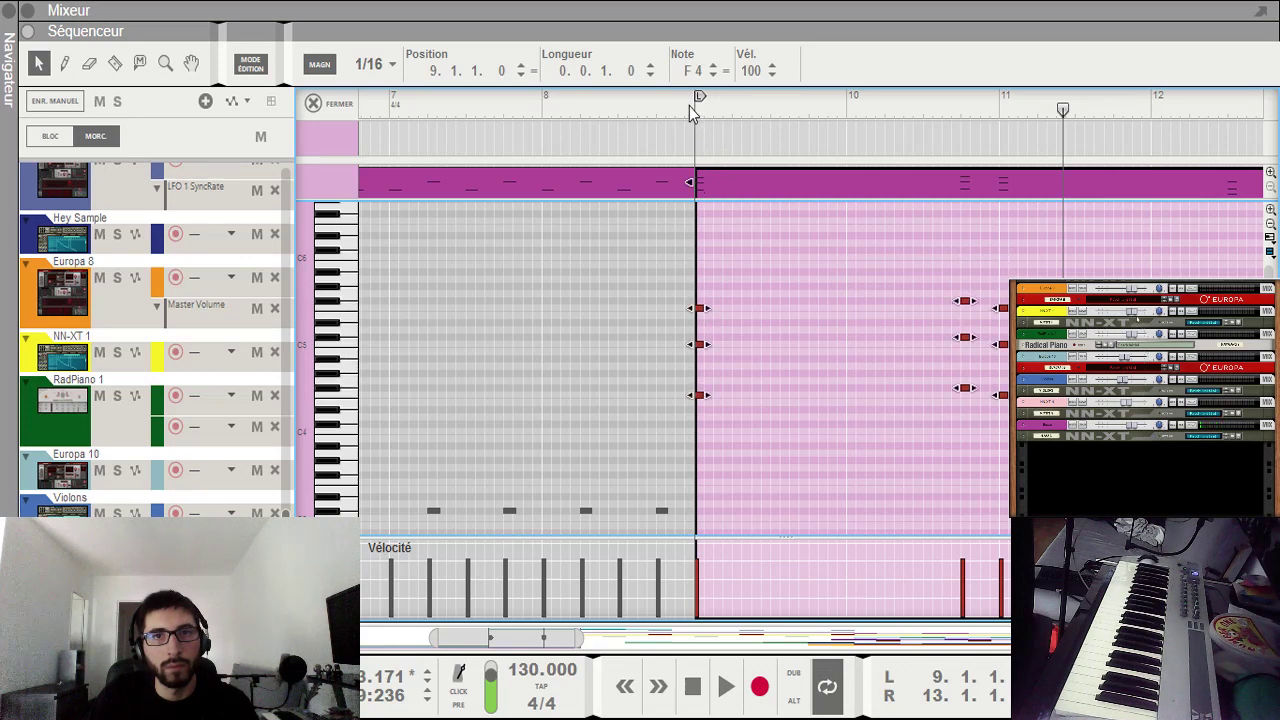
pyautogui.press('space')
pyautogui.hotkey('ctrl', 'e')
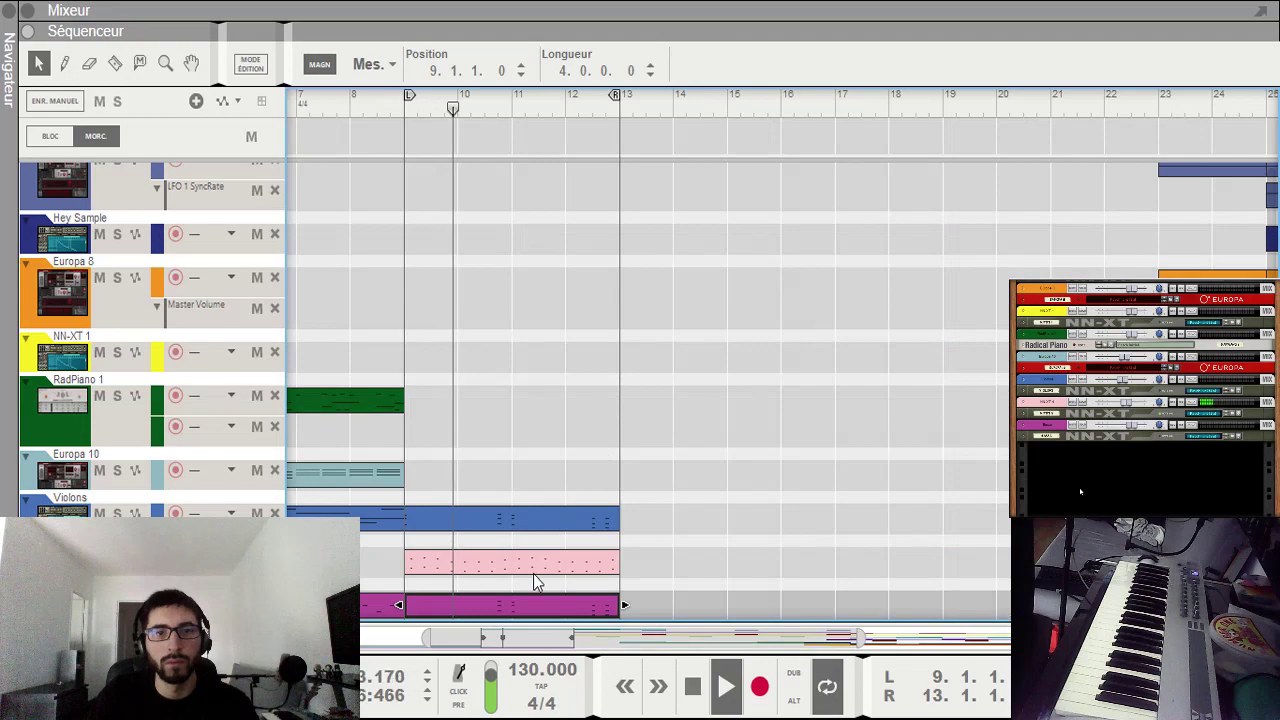
pyautogui.press('Delete')
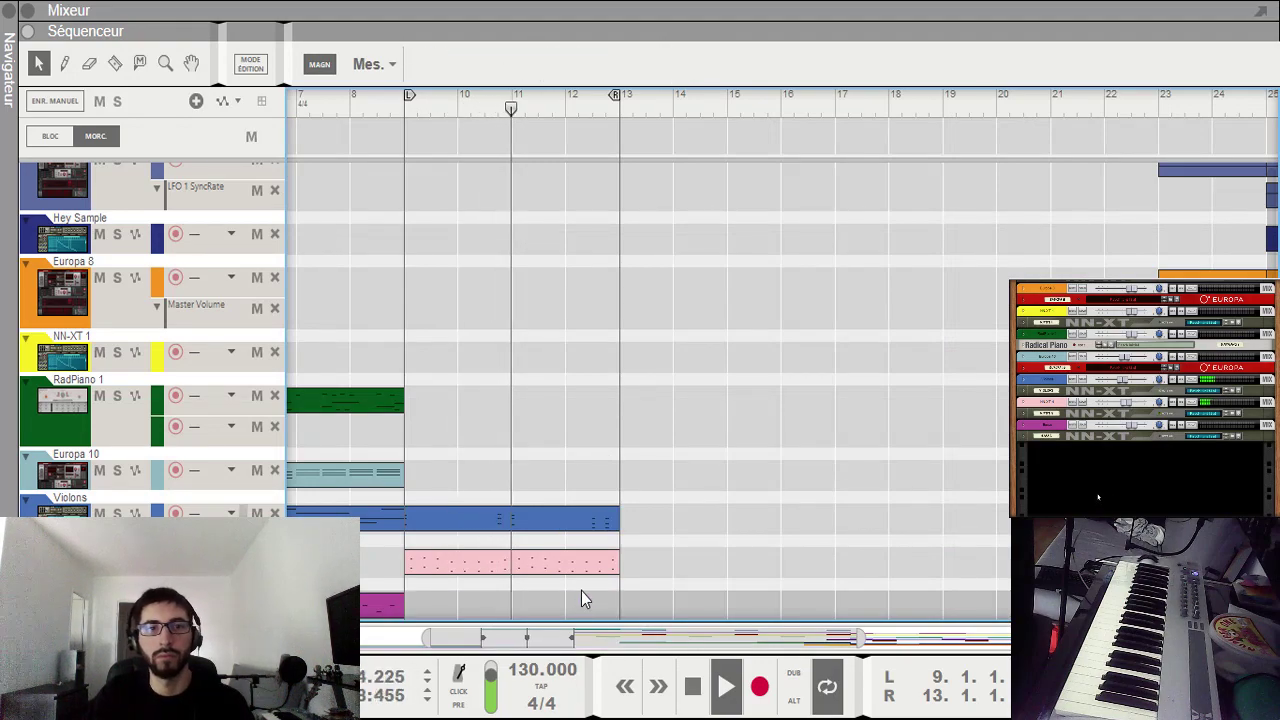
# Step: Copy the four-bar Violons clip to the Europa 10 track at bar 9 and play it from there
pyautogui.moveTo(565, 637); pyautogui.dragTo(492, 627)
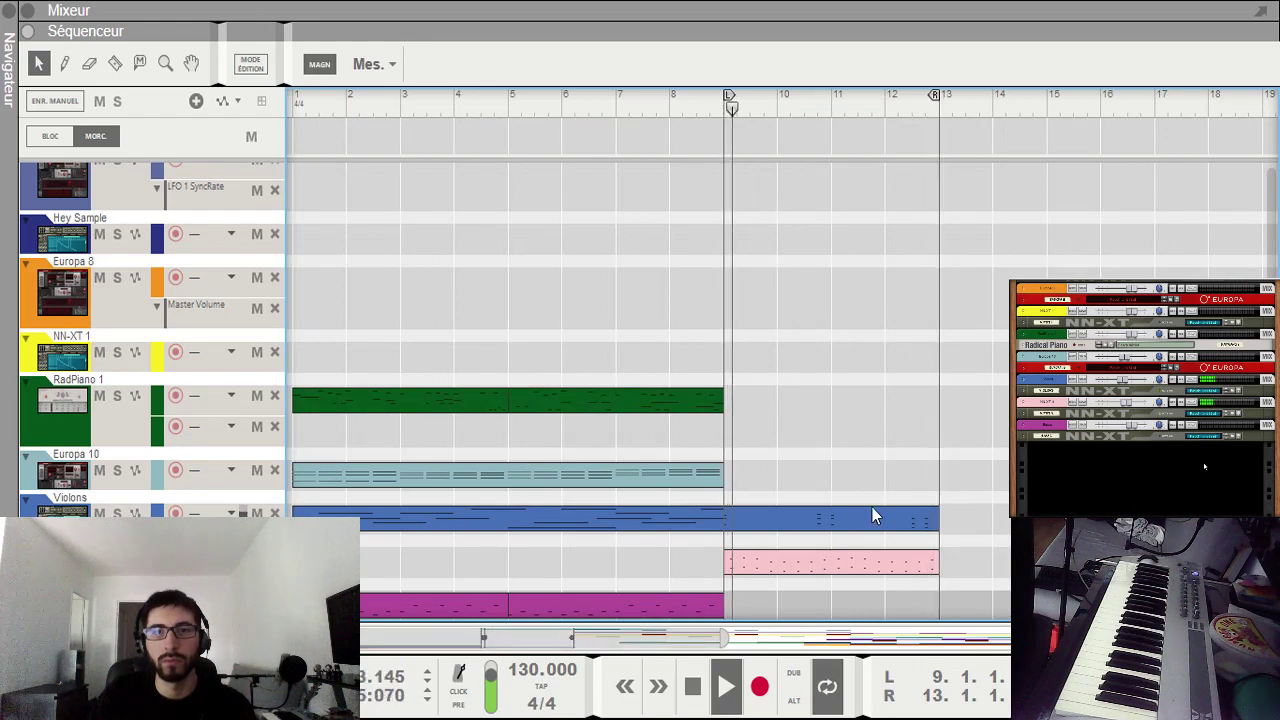
pyautogui.press('space')
pyautogui.click(909, 519)
pyautogui.hotkey('ctrl', 'c')
pyautogui.hotkey('ctrl', 'v')
pyautogui.moveTo(966, 519); pyautogui.dragTo(754, 480)
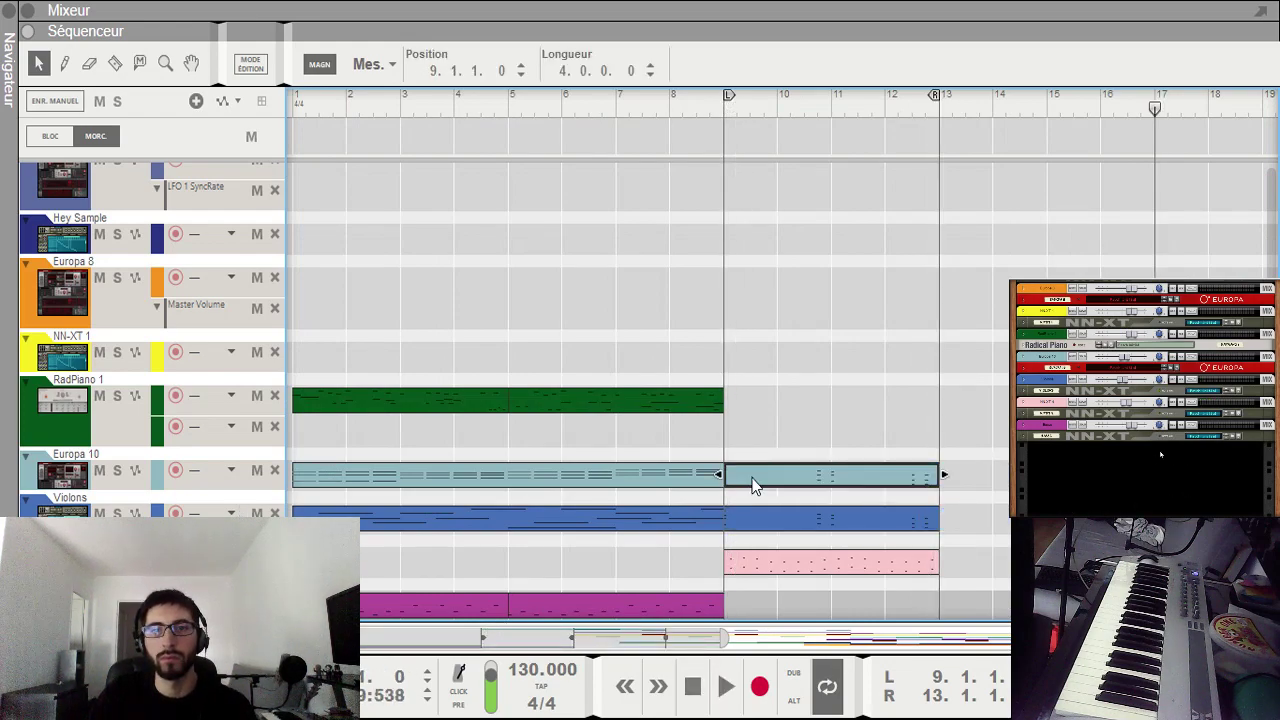
pyautogui.click(722, 118)
pyautogui.press('space')
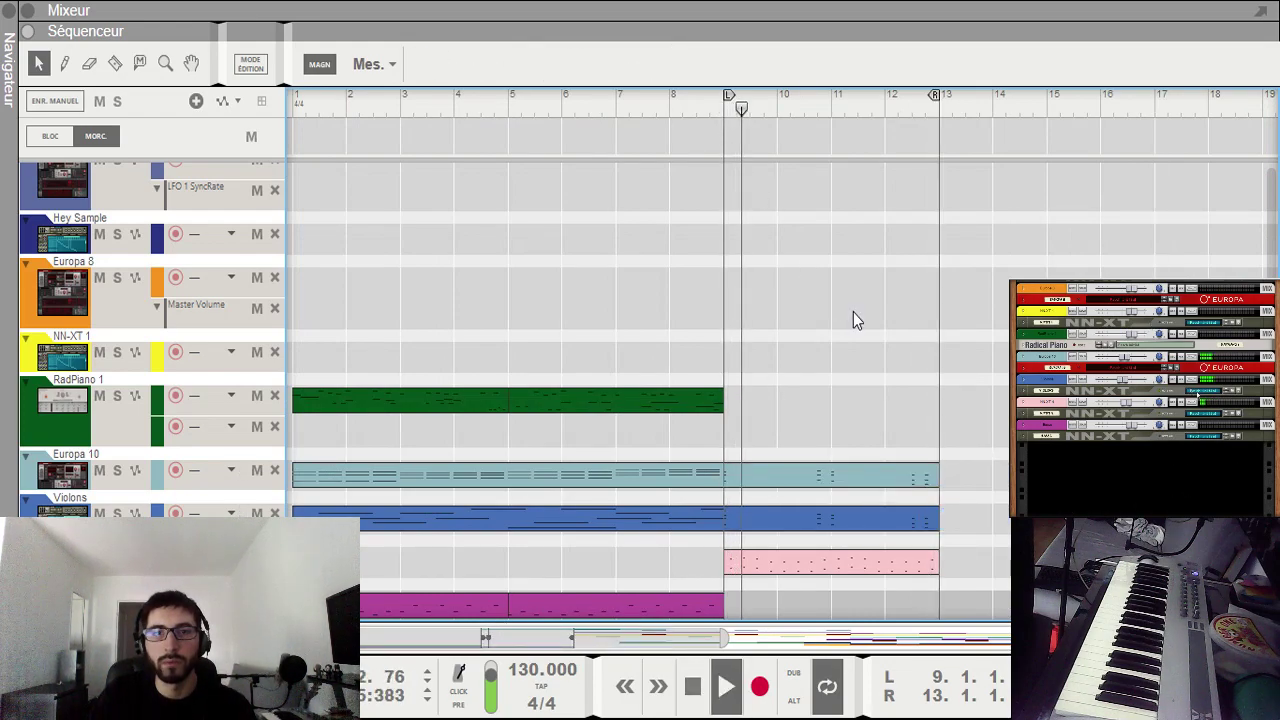
# Step: Inspect the notes of the Europa 10 clip starting at bar 9
pyautogui.doubleClick(838, 475)
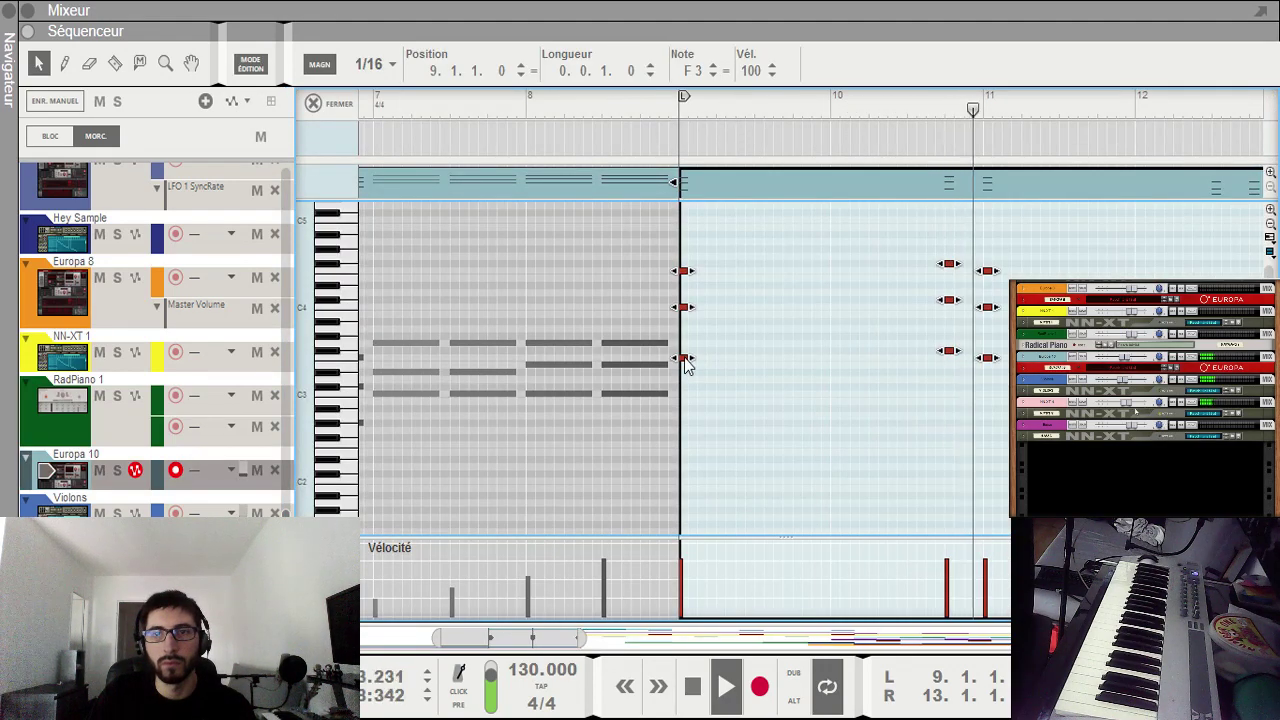
pyautogui.press('Escape')
pyautogui.click(491, 411)
# Step: Play the arrangement from bar 13 and review the clips on the other tracks through the following bars
pyautogui.scroll(1, 469, 414)
pyautogui.moveTo(700, 632)
pyautogui.mouseDown()
pyautogui.moveTo(617, 634)
pyautogui.moveTo(753, 620)
pyautogui.moveTo(683, 617)
pyautogui.mouseUp()
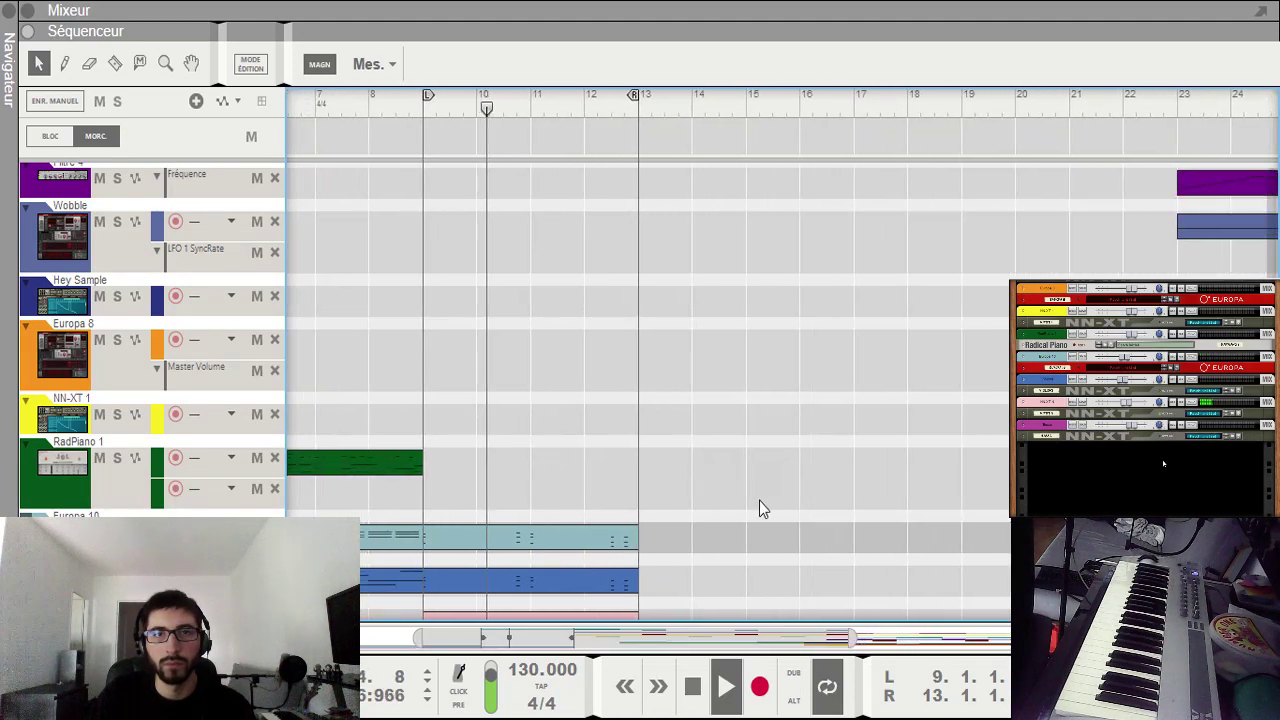
pyautogui.scroll(6, 775, 505)
pyautogui.click(656, 107)
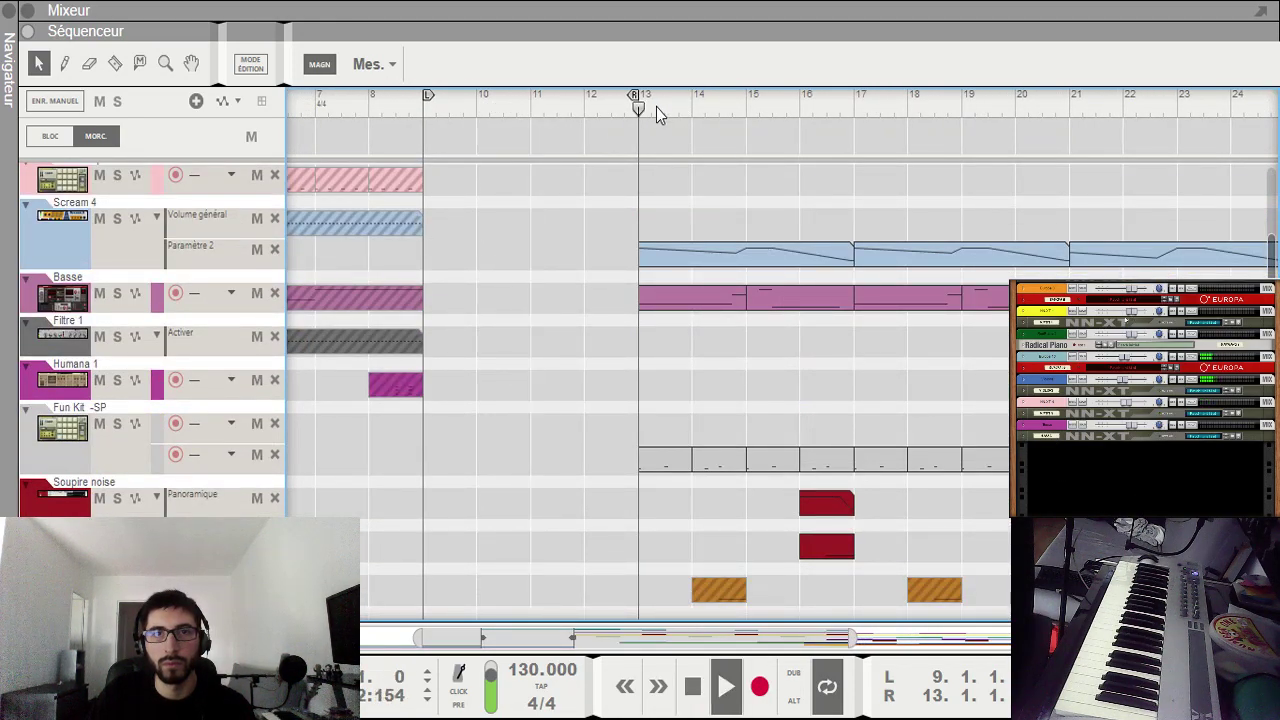
pyautogui.scroll(-5, 840, 364)
pyautogui.scroll(5, 826, 380)
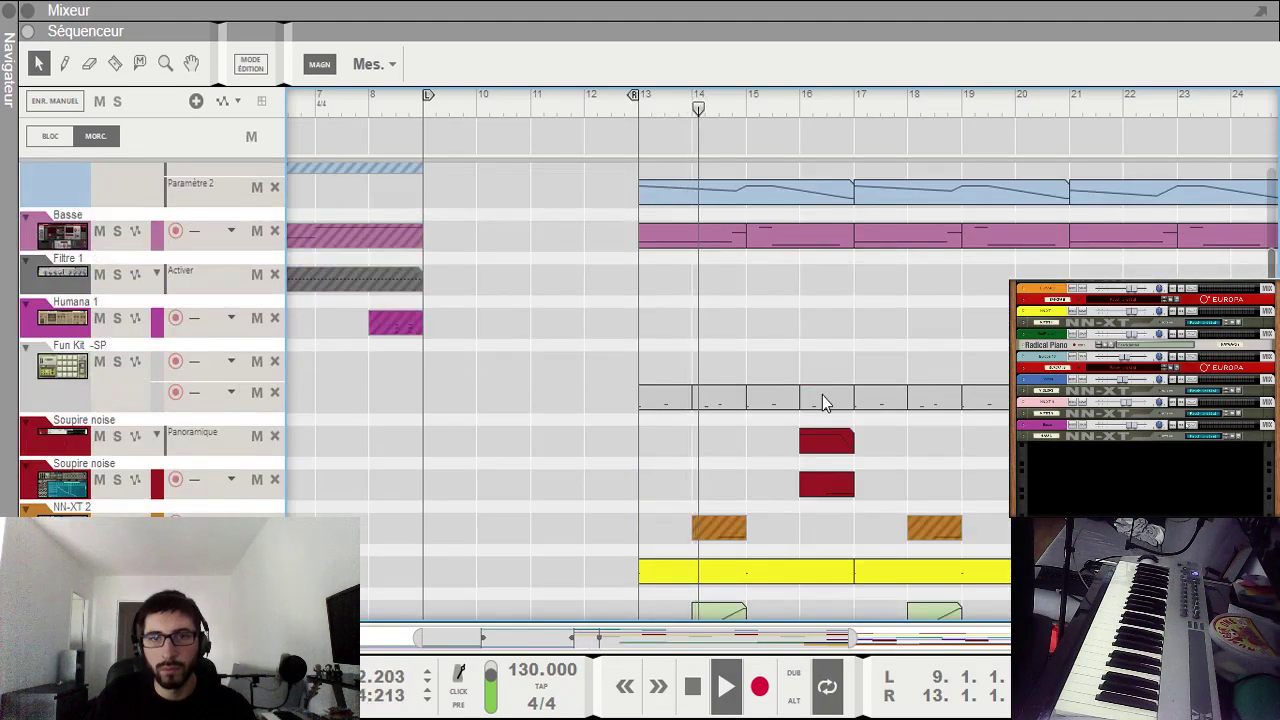
pyautogui.scroll(-6, 820, 398)
pyautogui.scroll(5, 819, 402)
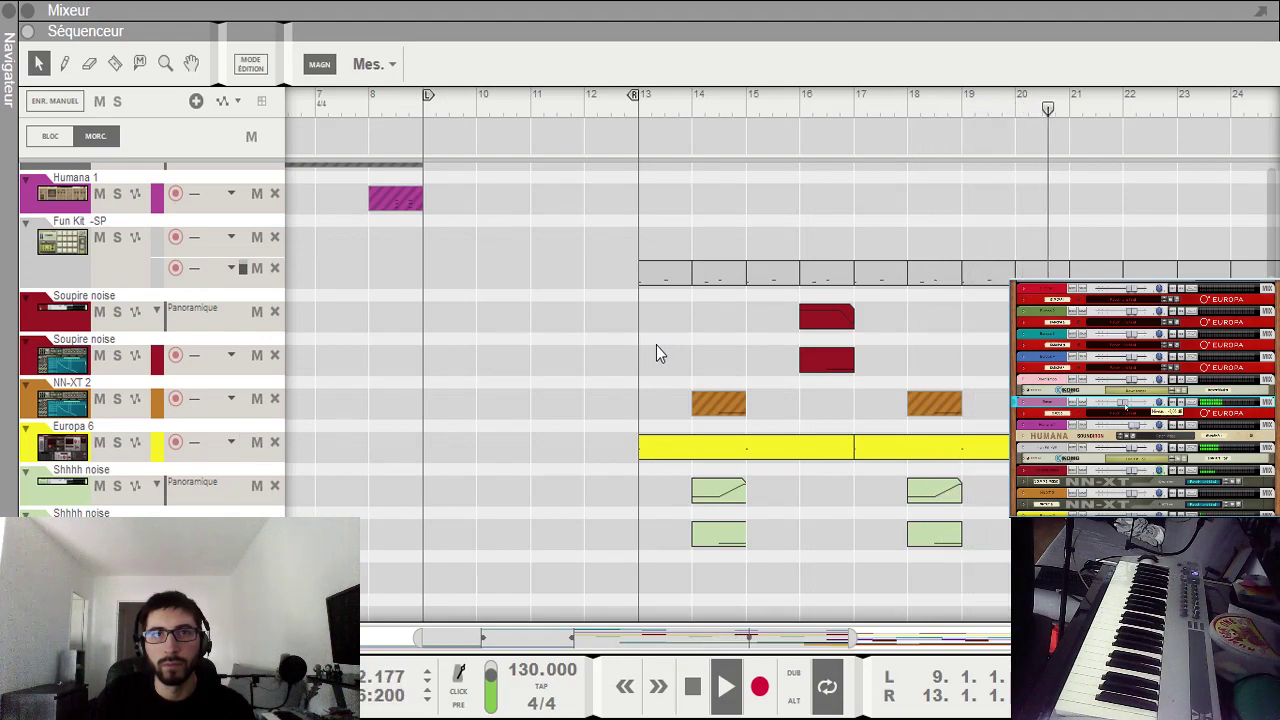
pyautogui.moveTo(640, 628); pyautogui.dragTo(670, 630)
pyautogui.scroll(-5, 747, 540)
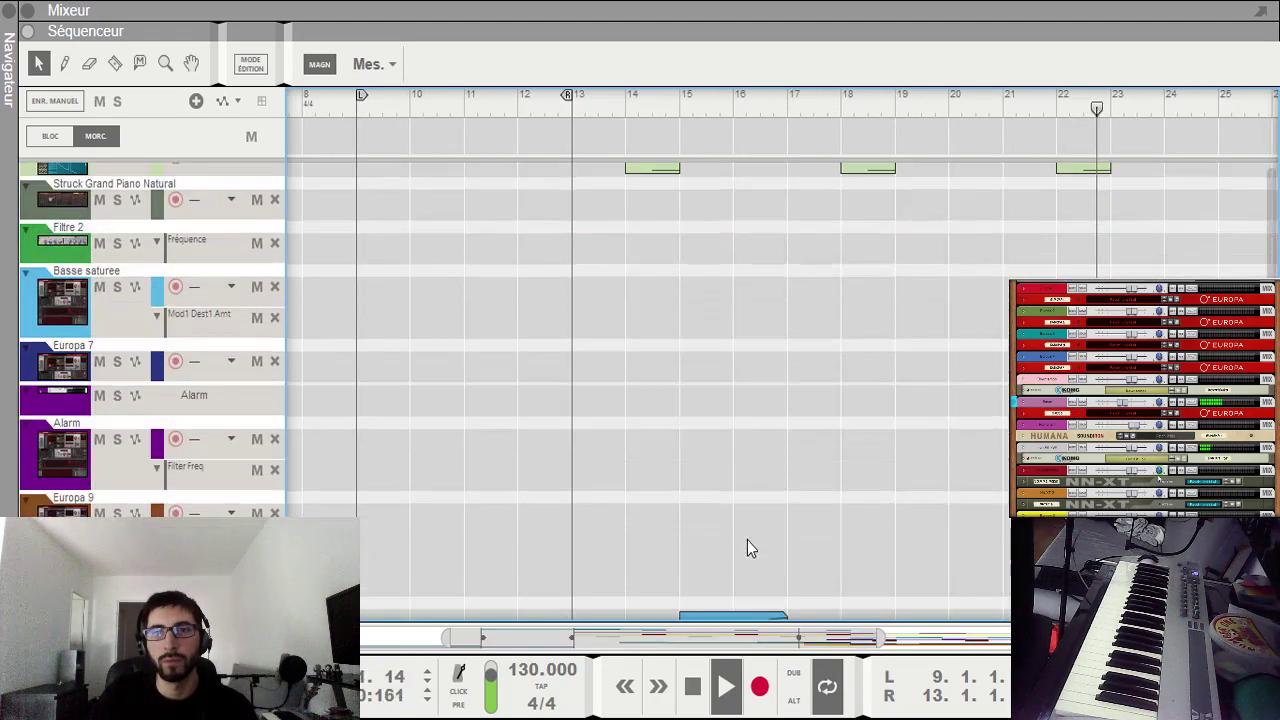
pyautogui.scroll(-5, 757, 512)
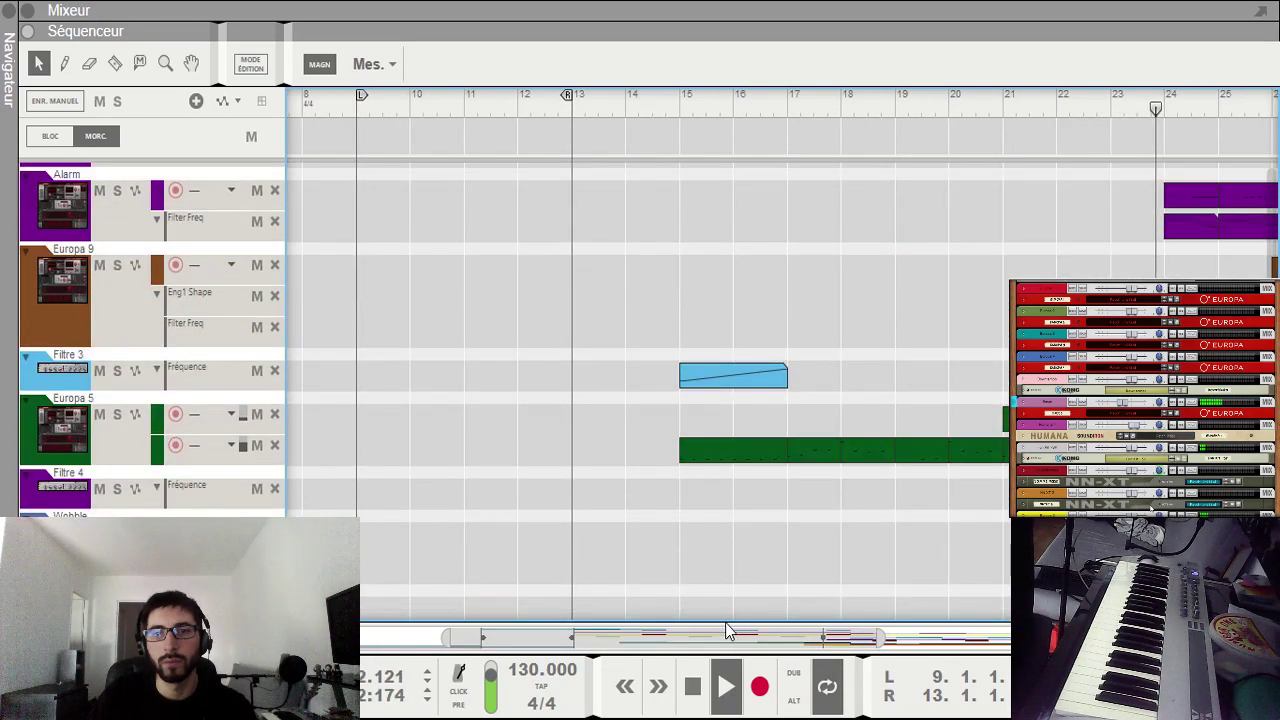
pyautogui.moveTo(820, 628); pyautogui.dragTo(1047, 620)
pyautogui.scroll(4, 935, 478)
pyautogui.scroll(5, 937, 487)
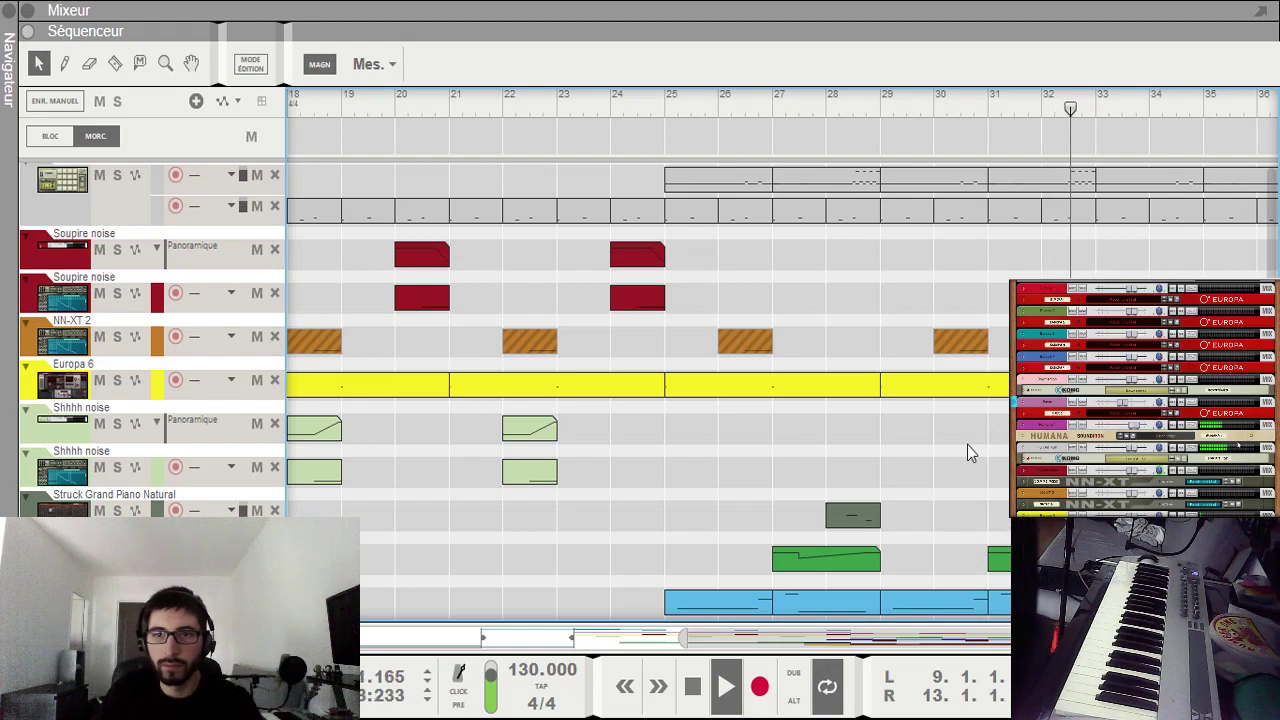
# Step: Restart playback from bar 1 and review the intro clips leading up to bar 13
pyautogui.moveTo(870, 638); pyautogui.dragTo(620, 606)
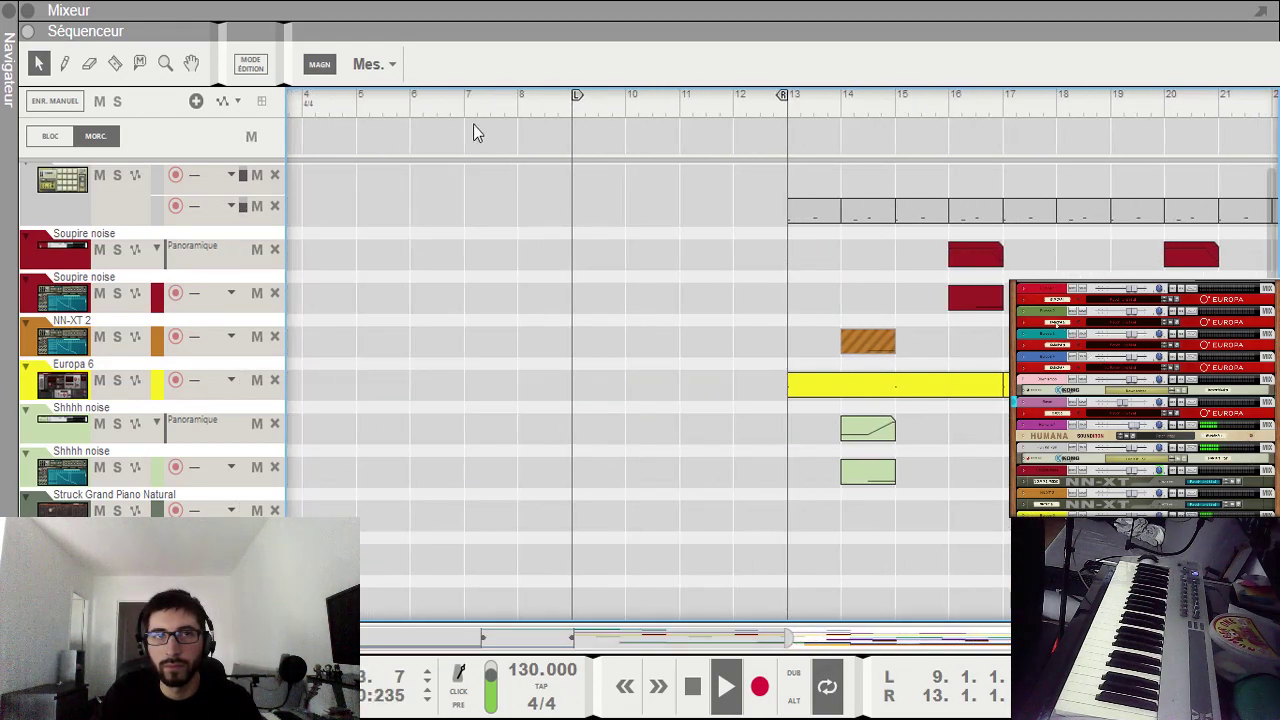
pyautogui.press('space')
pyautogui.press('space')
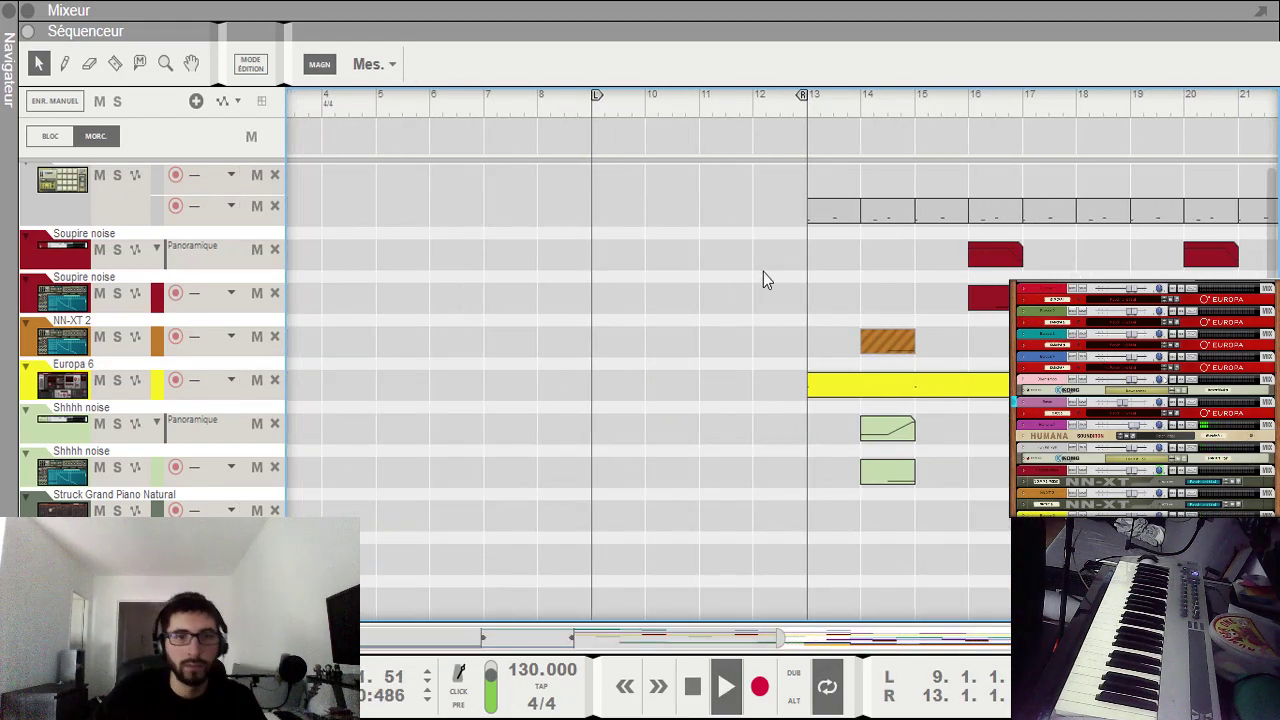
pyautogui.moveTo(574, 630); pyautogui.dragTo(508, 580)
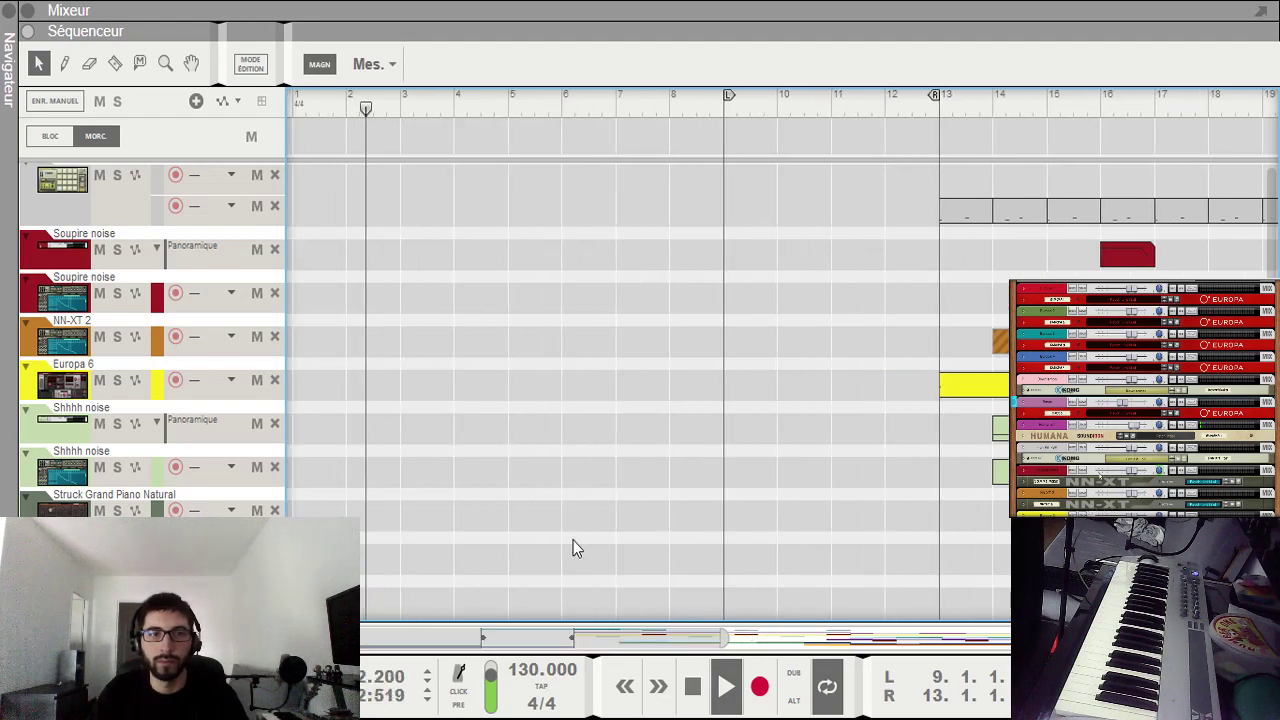
pyautogui.scroll(7, 688, 474)
pyautogui.scroll(-3, 676, 476)
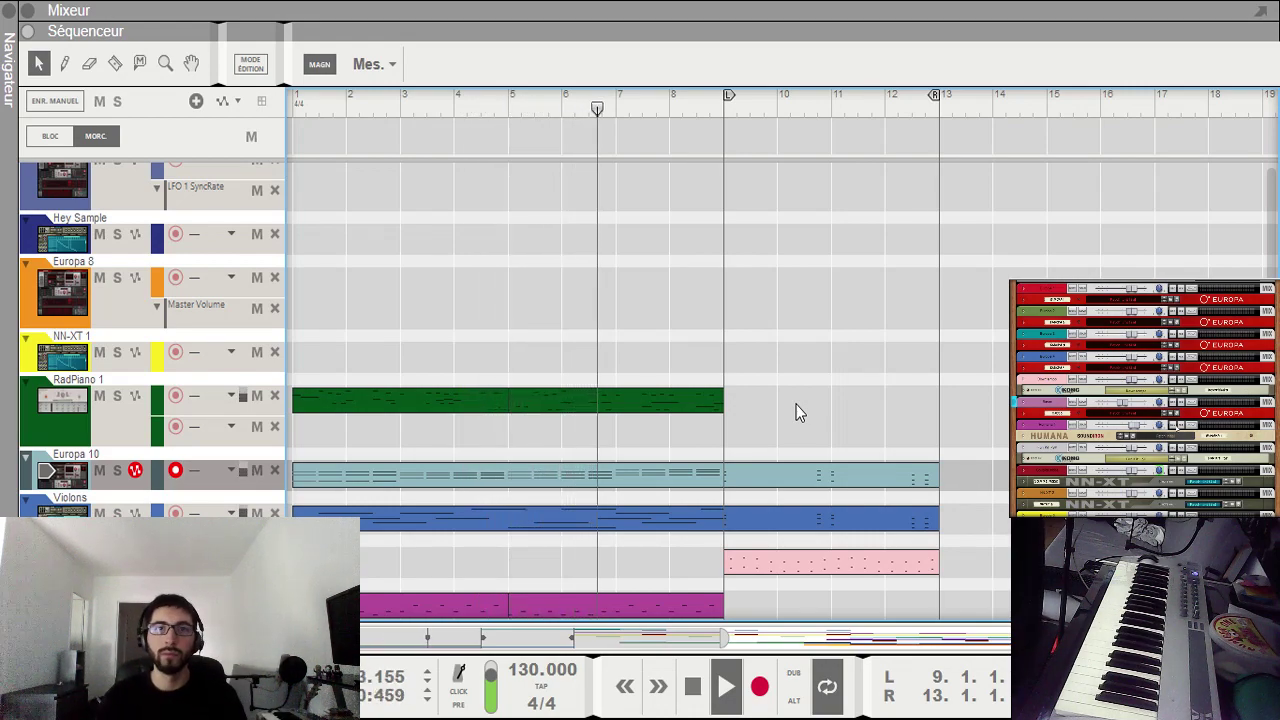
# Step: Set the loop's right locator to bar 41 and delete the accidental one-bar transport block starting there
pyautogui.moveTo(657, 636); pyautogui.dragTo(1180, 637)
pyautogui.keyDown('alt'); pyautogui.click(1176, 126); pyautogui.keyUp('alt')
pyautogui.keyDown('alt'); pyautogui.click(1174, 106); pyautogui.keyUp('alt')
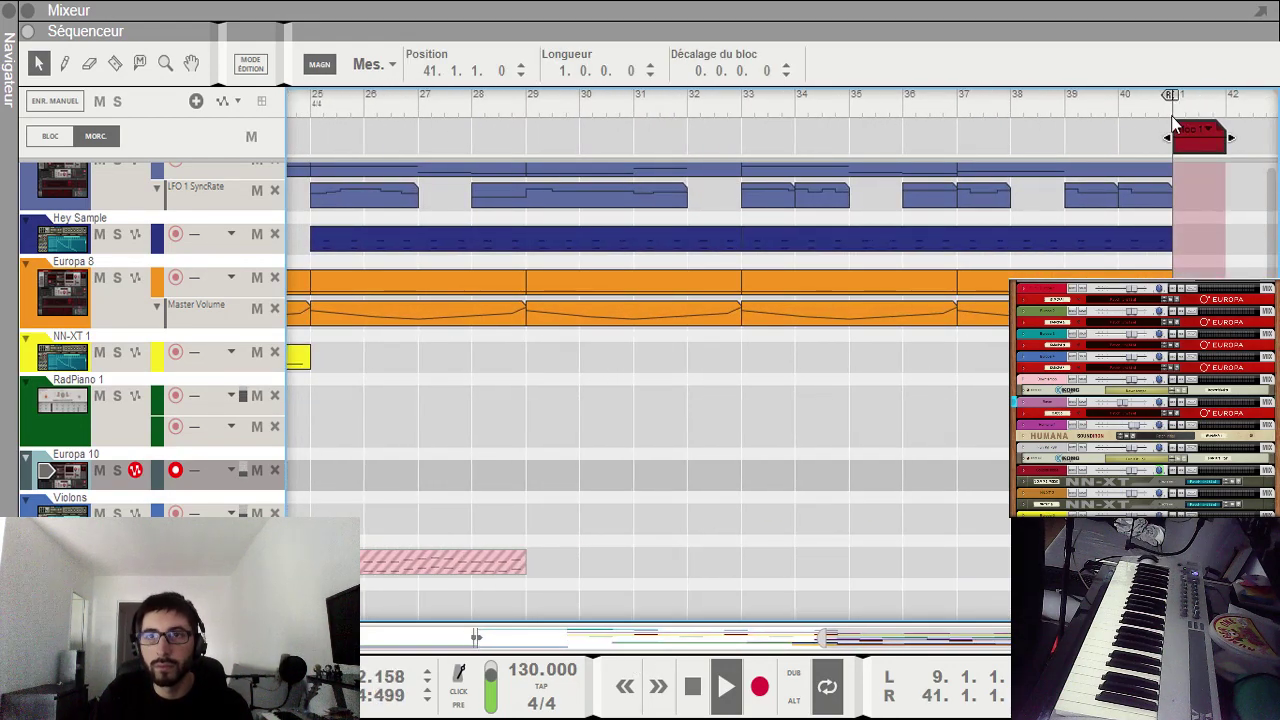
pyautogui.press('Delete')
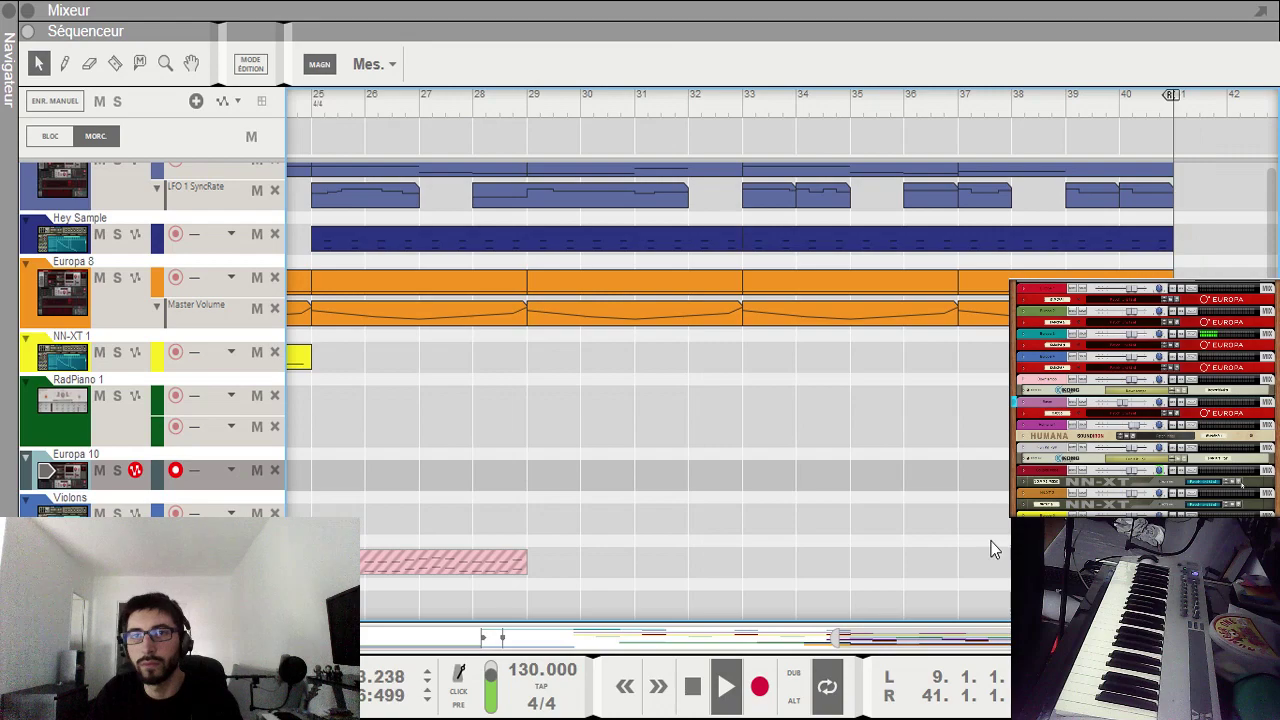
pyautogui.moveTo(879, 640); pyautogui.dragTo(366, 645)
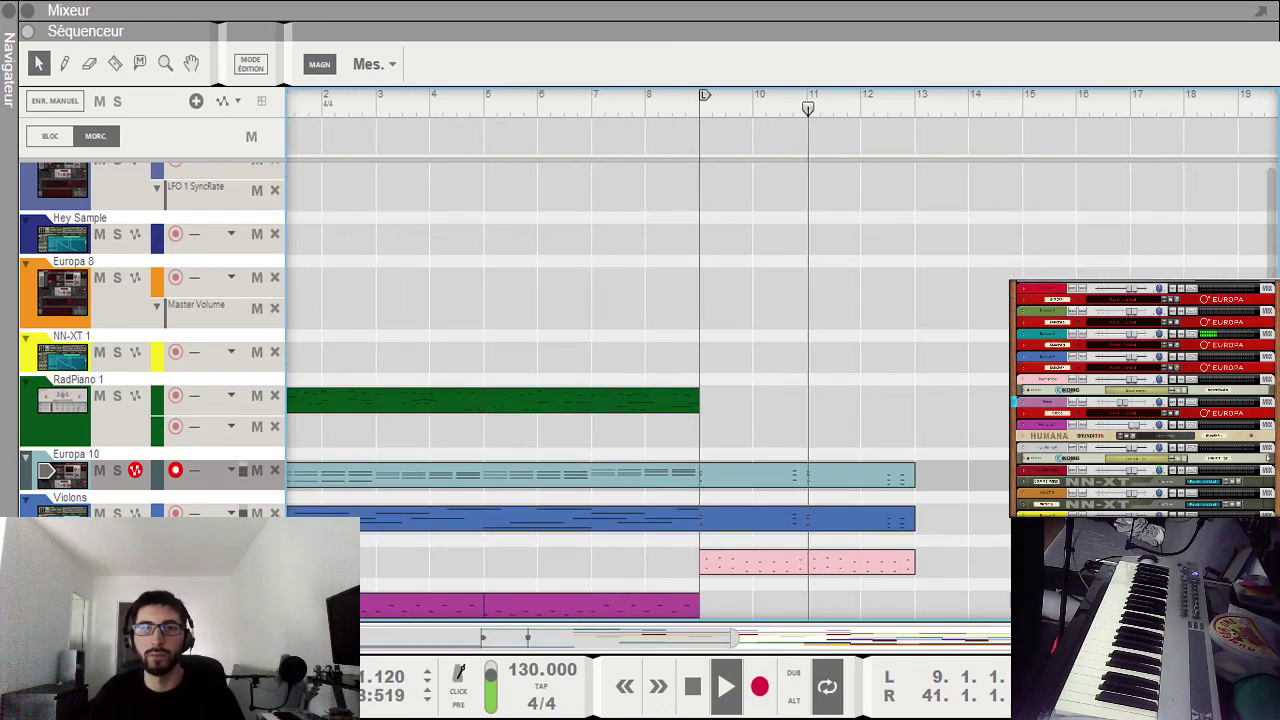
# Step: Play the arrangement from bar 9 and review which clips on the other tracks play between bars 9 and 22
pyautogui.scroll(10, 648, 390)
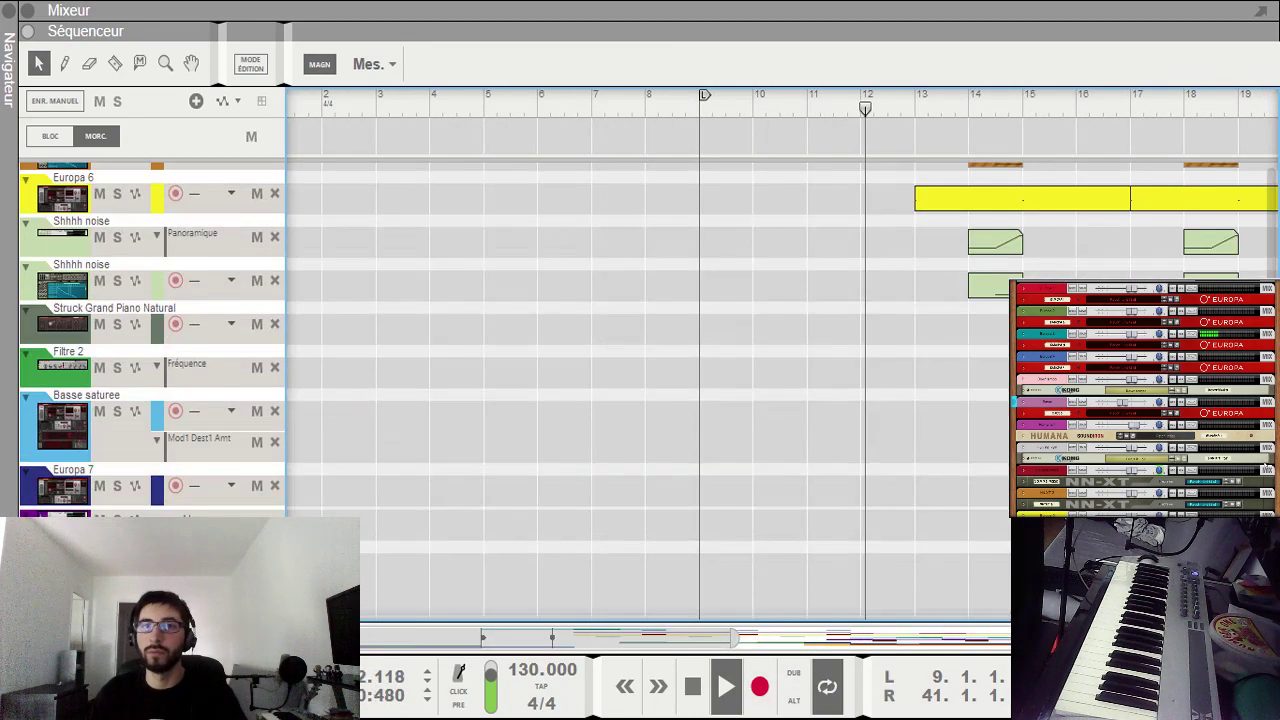
pyautogui.scroll(5, 650, 340)
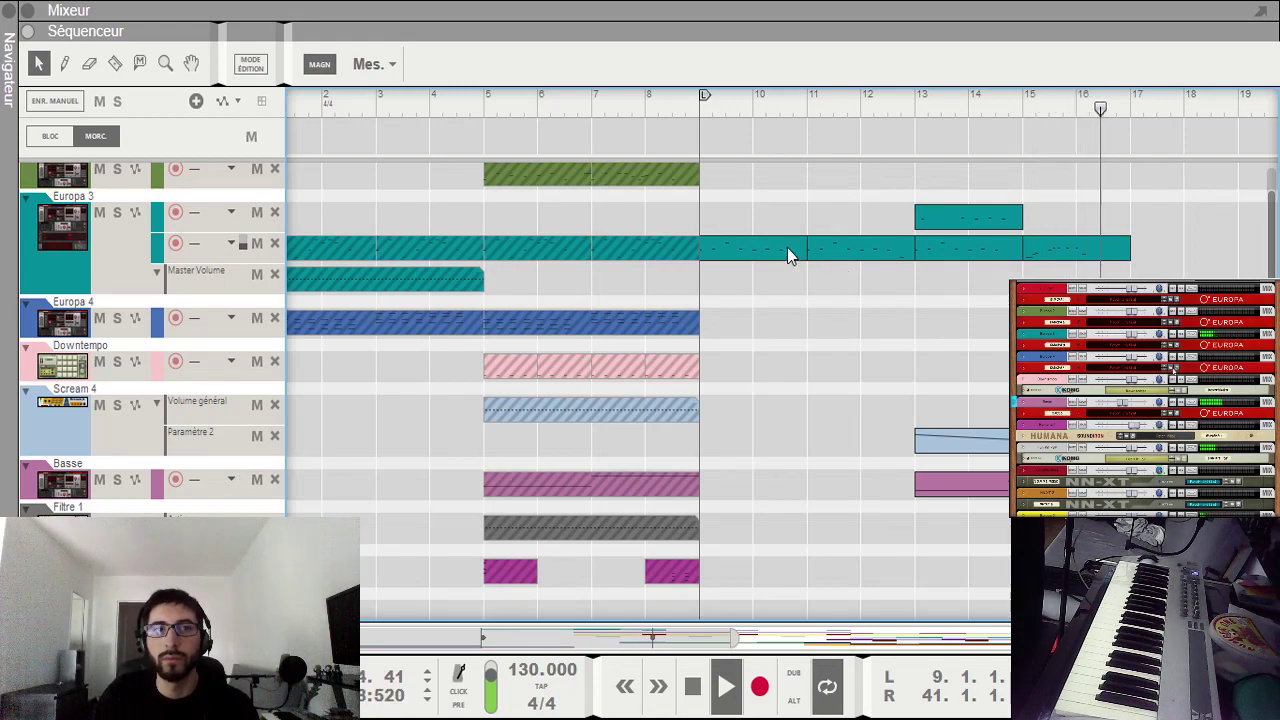
pyautogui.moveTo(637, 640); pyautogui.dragTo(790, 622)
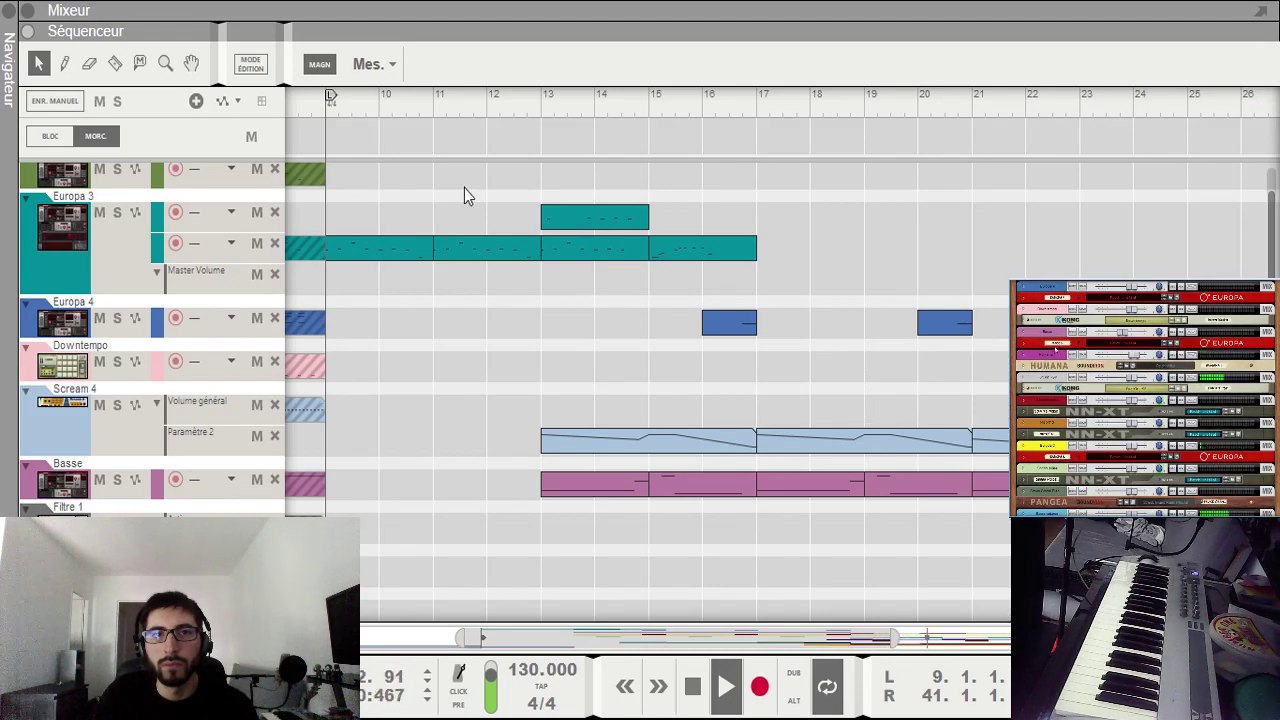
pyautogui.click(547, 201)
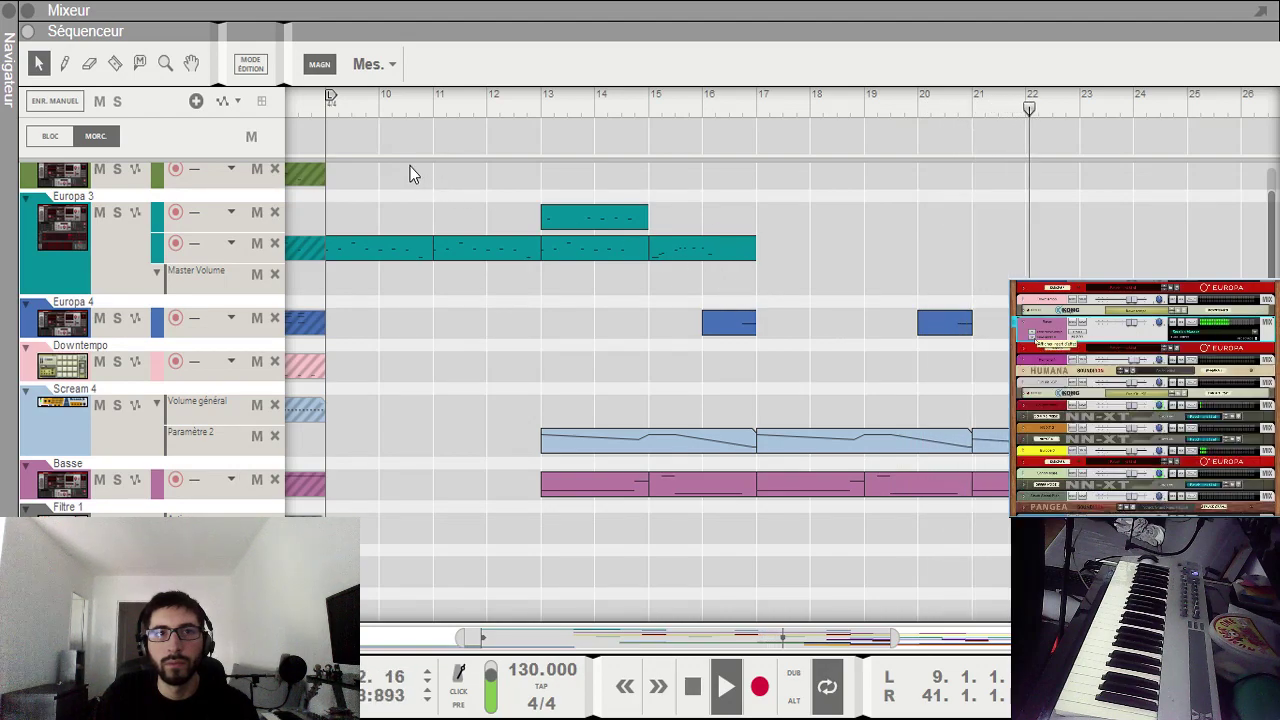
pyautogui.click(358, 107)
pyautogui.click(486, 106)
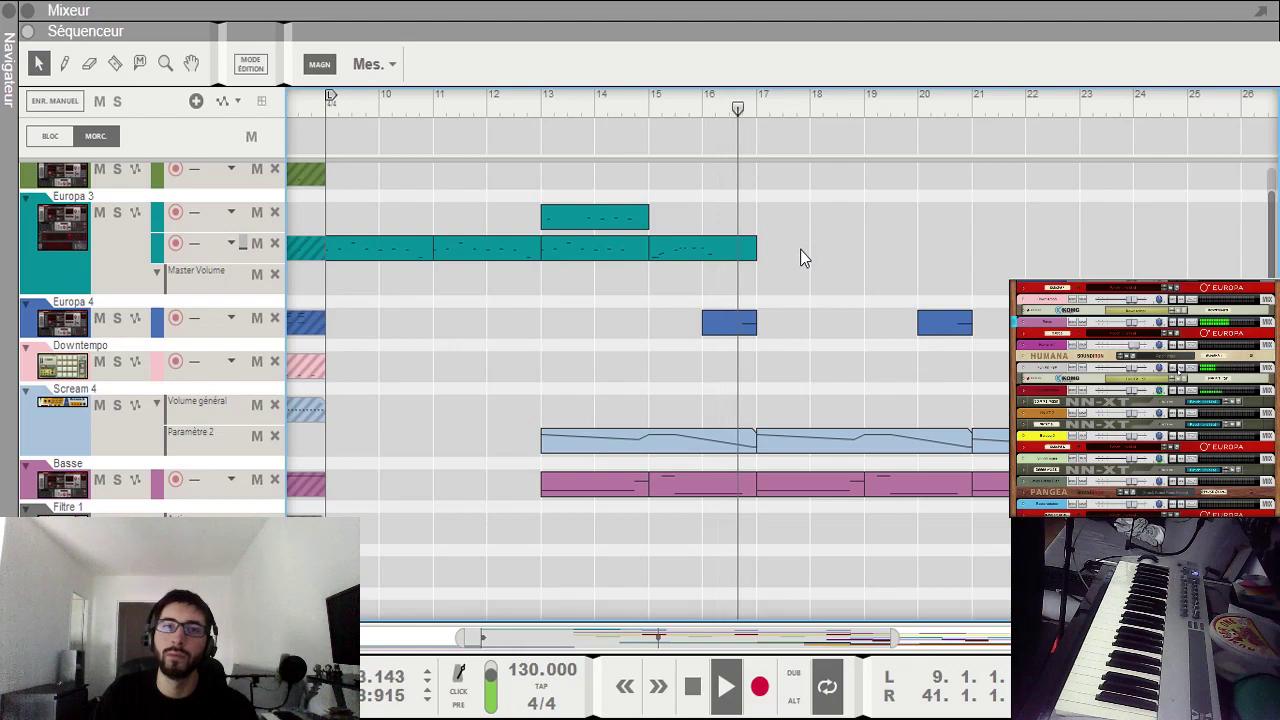
pyautogui.scroll(-8, 831, 283)
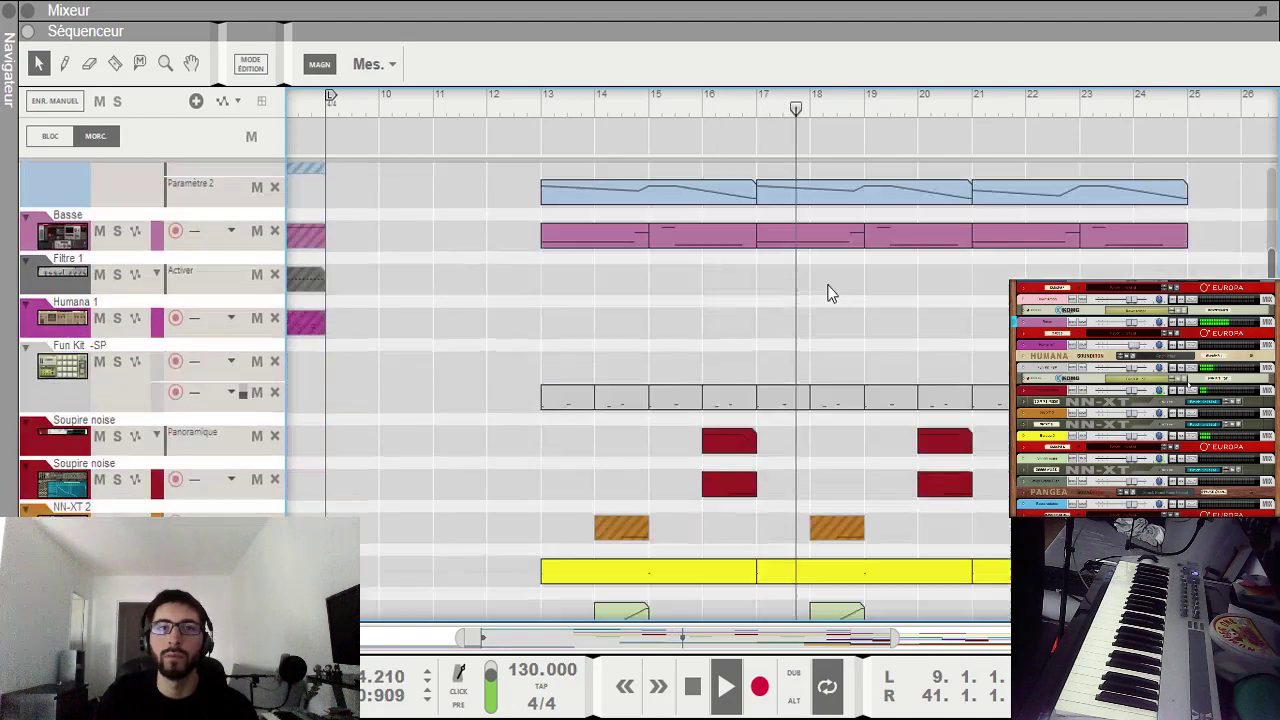
pyautogui.scroll(-8, 836, 292)
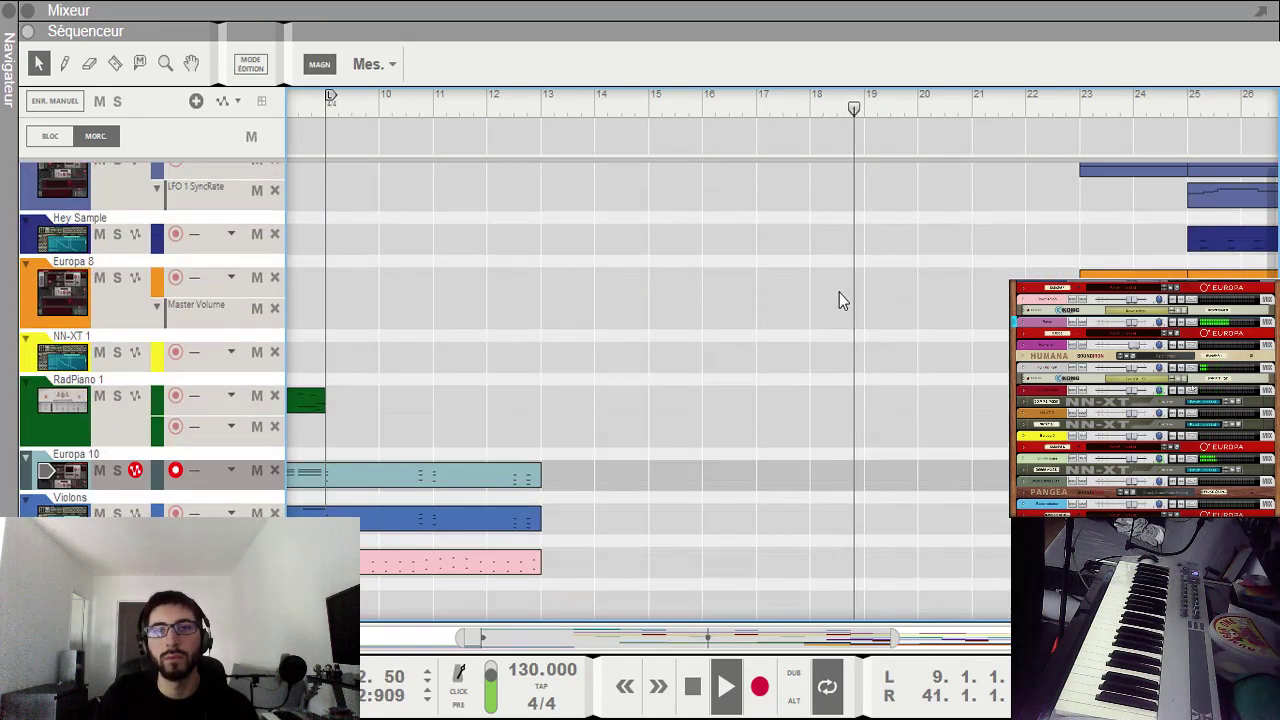
pyautogui.scroll(6, 838, 299)
pyautogui.press('space')
pyautogui.click(356, 122)
# Step: Join the Europa 3 clips spanning bars 9 to 13 and transpose all their notes up an octave, starting from F4
pyautogui.scroll(15, 533, 286)
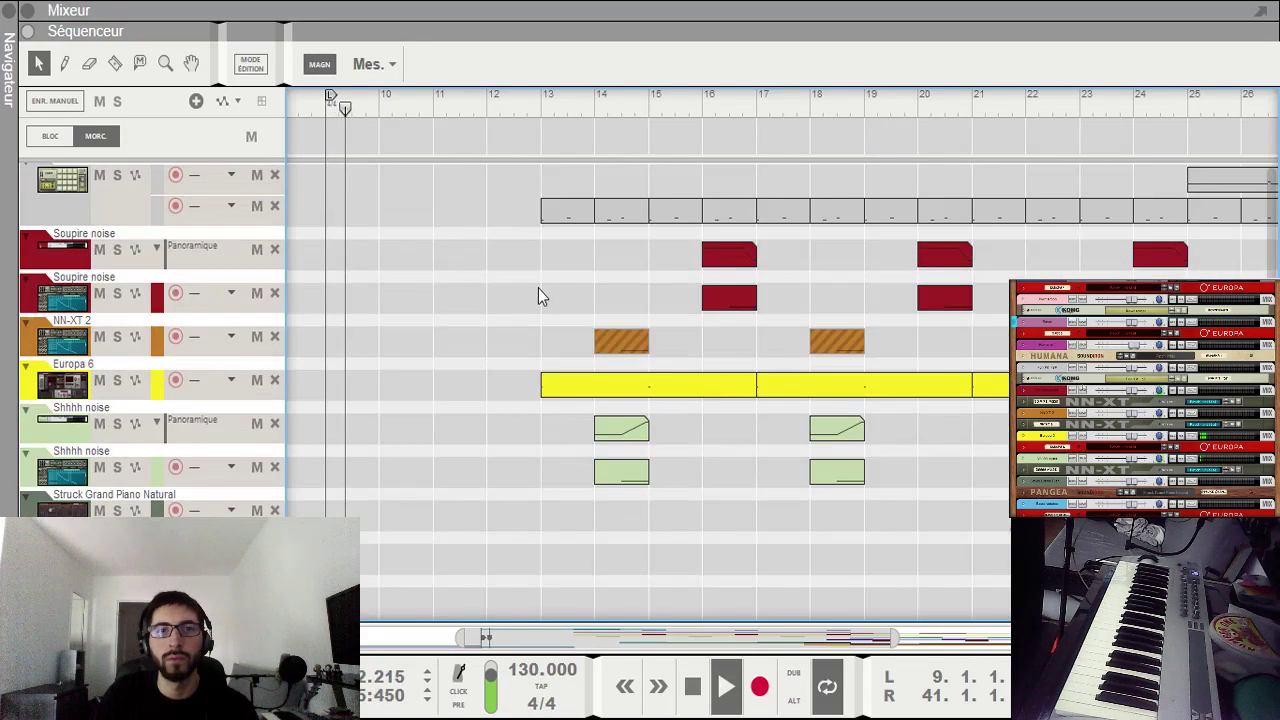
pyautogui.click(490, 342)
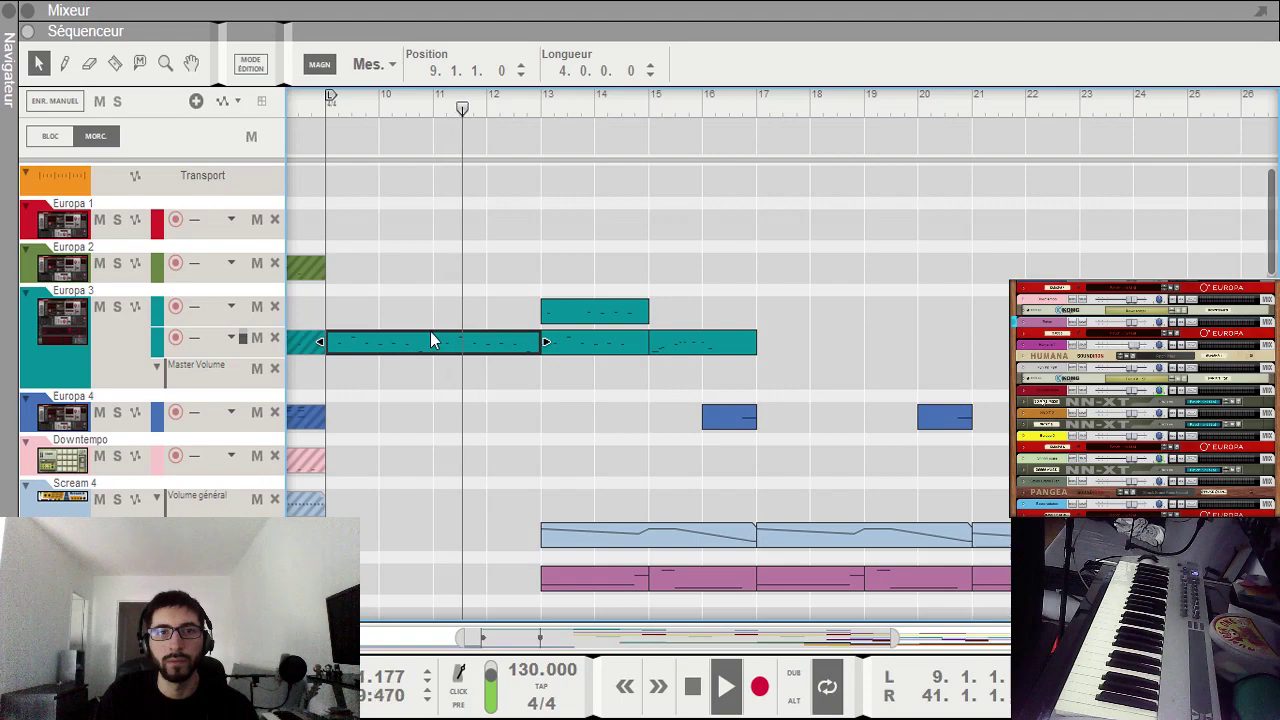
pyautogui.doubleClick(430, 350)
pyautogui.hotkey('ctrl', 'a')
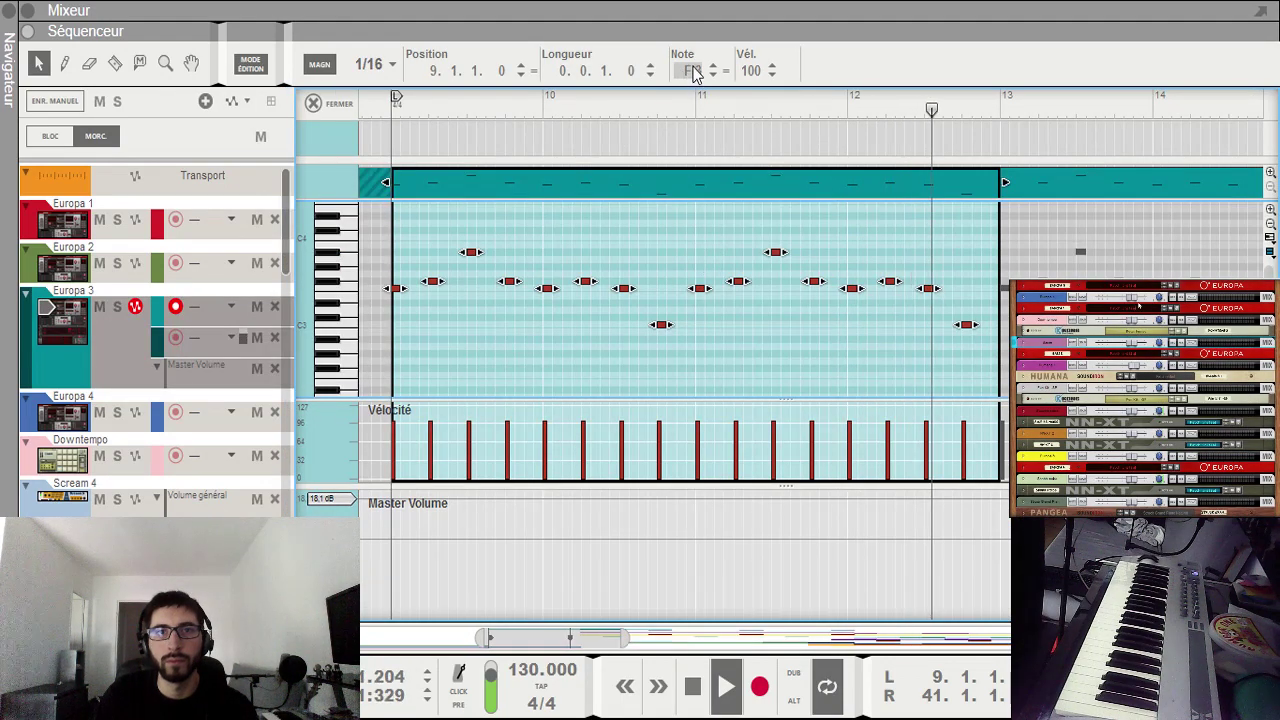
pyautogui.write('F4')
pyautogui.press('Return')
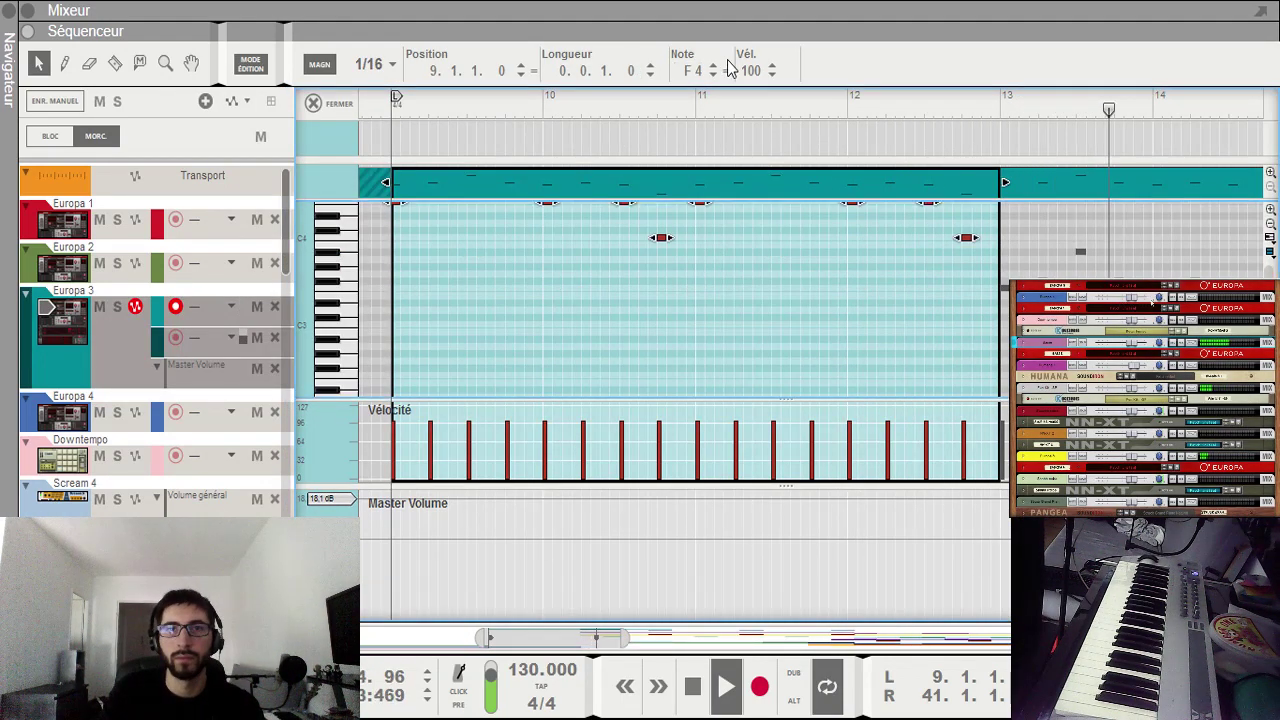
# Step: Shorten all selected notes of the Europa 3 clip to a length of 0.0.0.120
pyautogui.scroll(3, 620, 255)
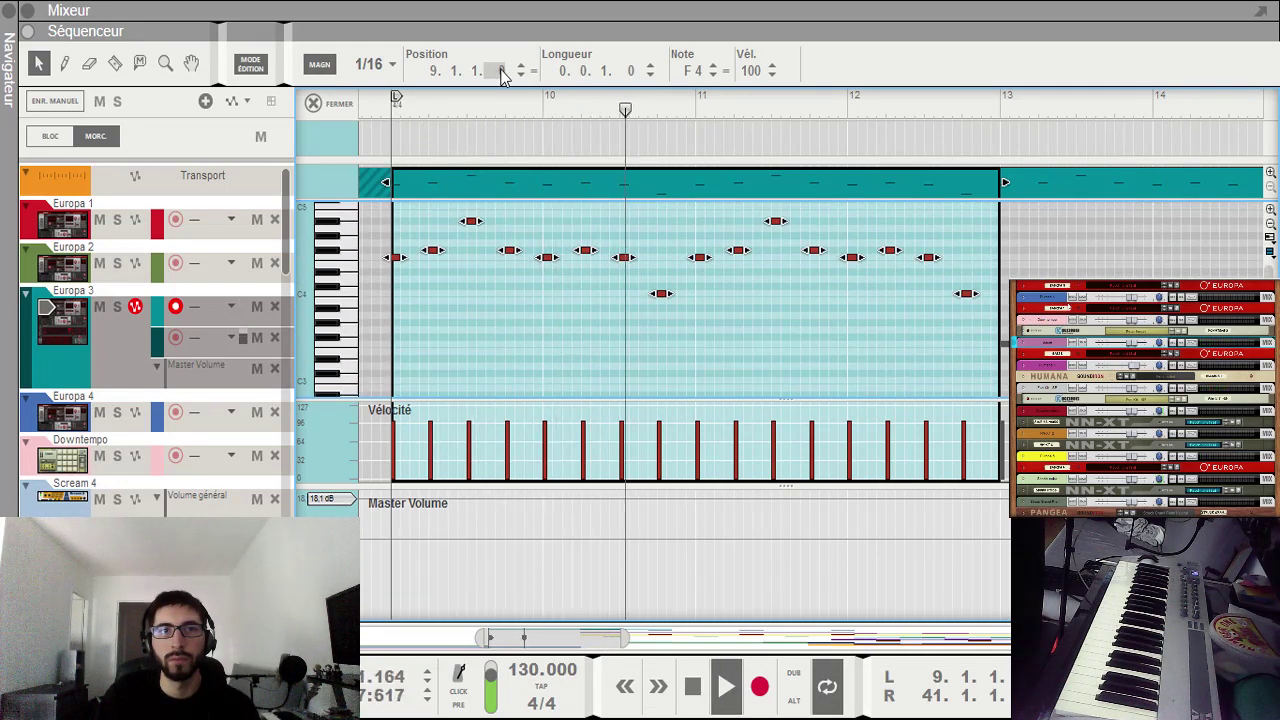
pyautogui.click(628, 71)
pyautogui.write('120')
pyautogui.click(599, 71)
pyautogui.moveTo(598, 75); pyautogui.dragTo(600, 76)
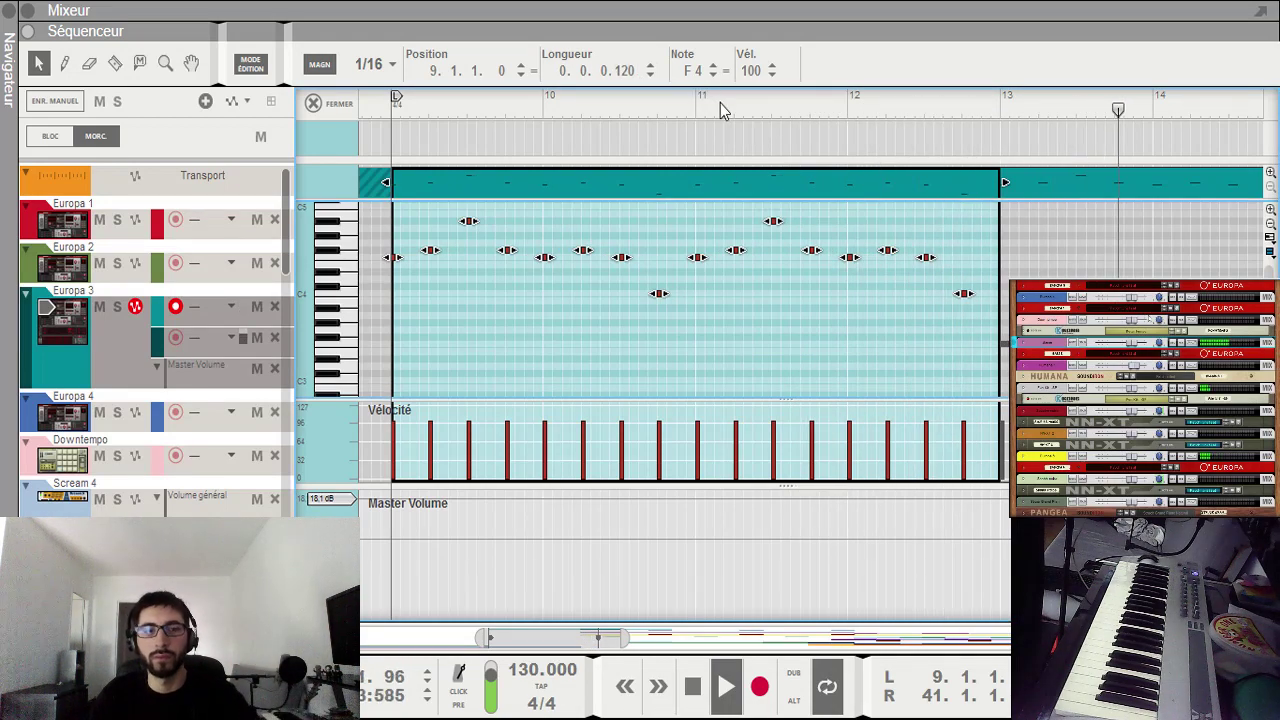
# Step: Lower the clip's last three notes in bar 12, ending on C4 and F3, play the result and leave the note editor
pyautogui.click(938, 248)
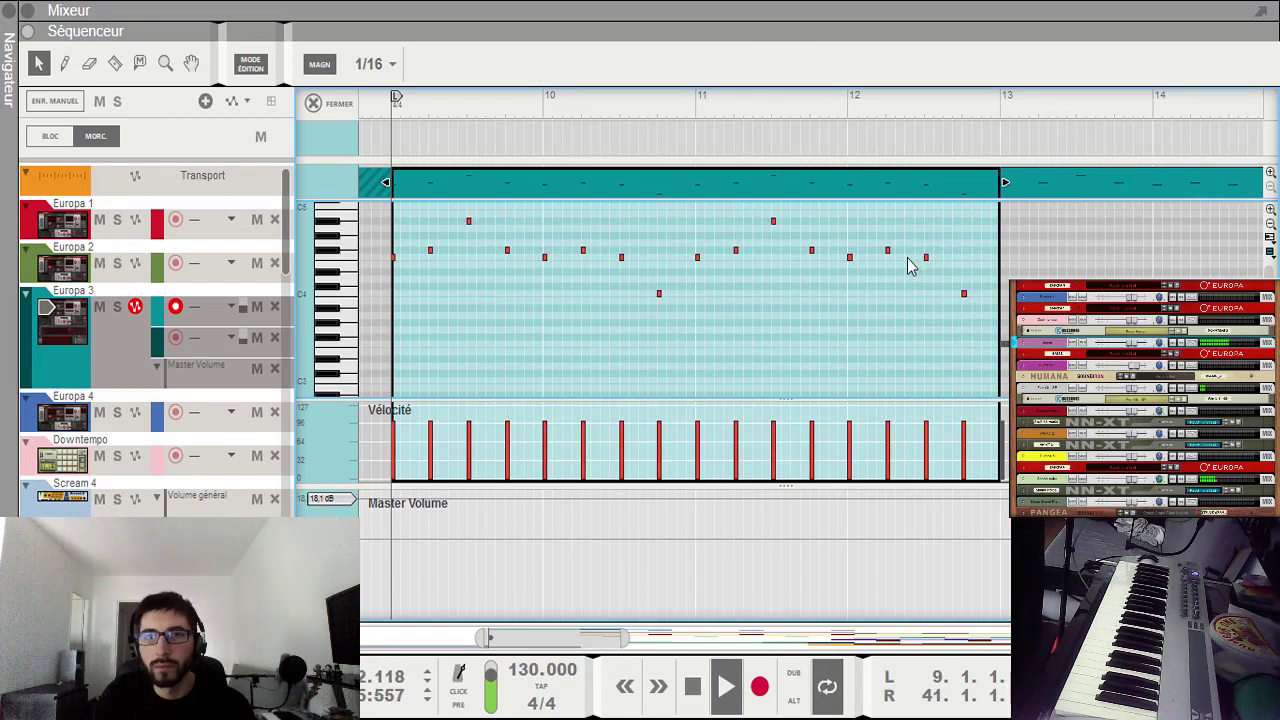
pyautogui.moveTo(888, 250); pyautogui.dragTo(892, 279)
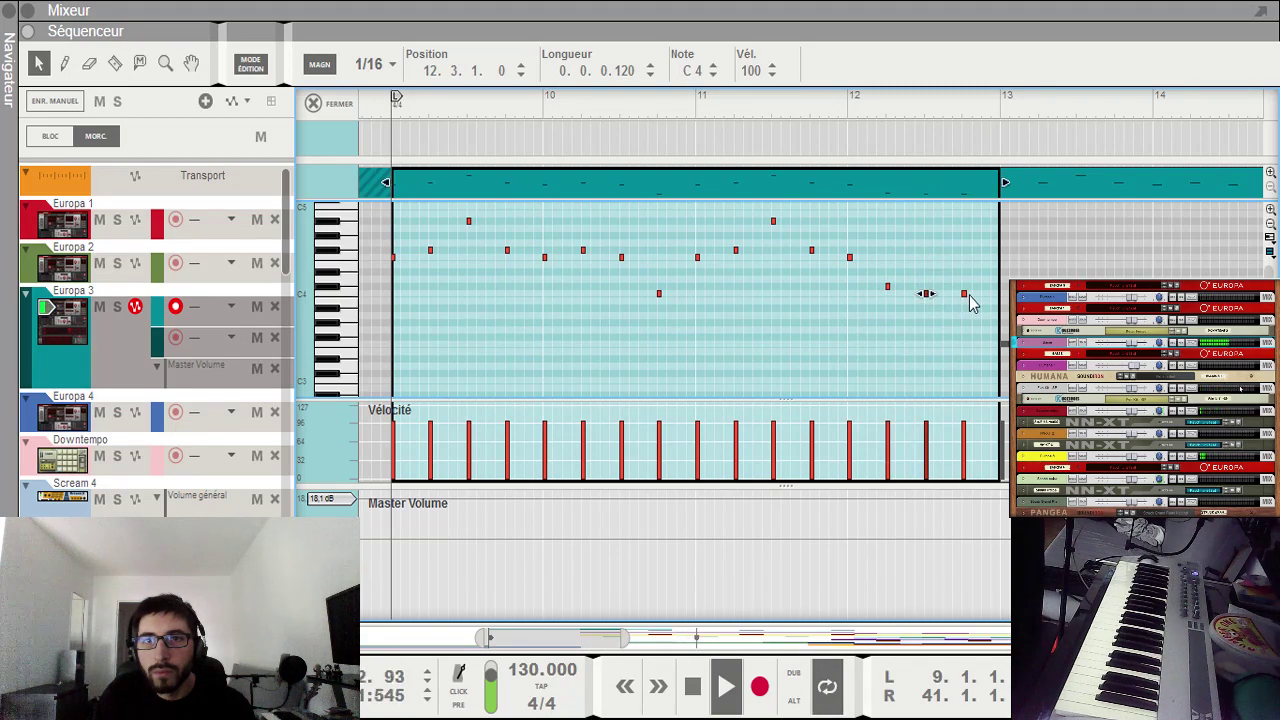
pyautogui.click(815, 119)
pyautogui.press('space')
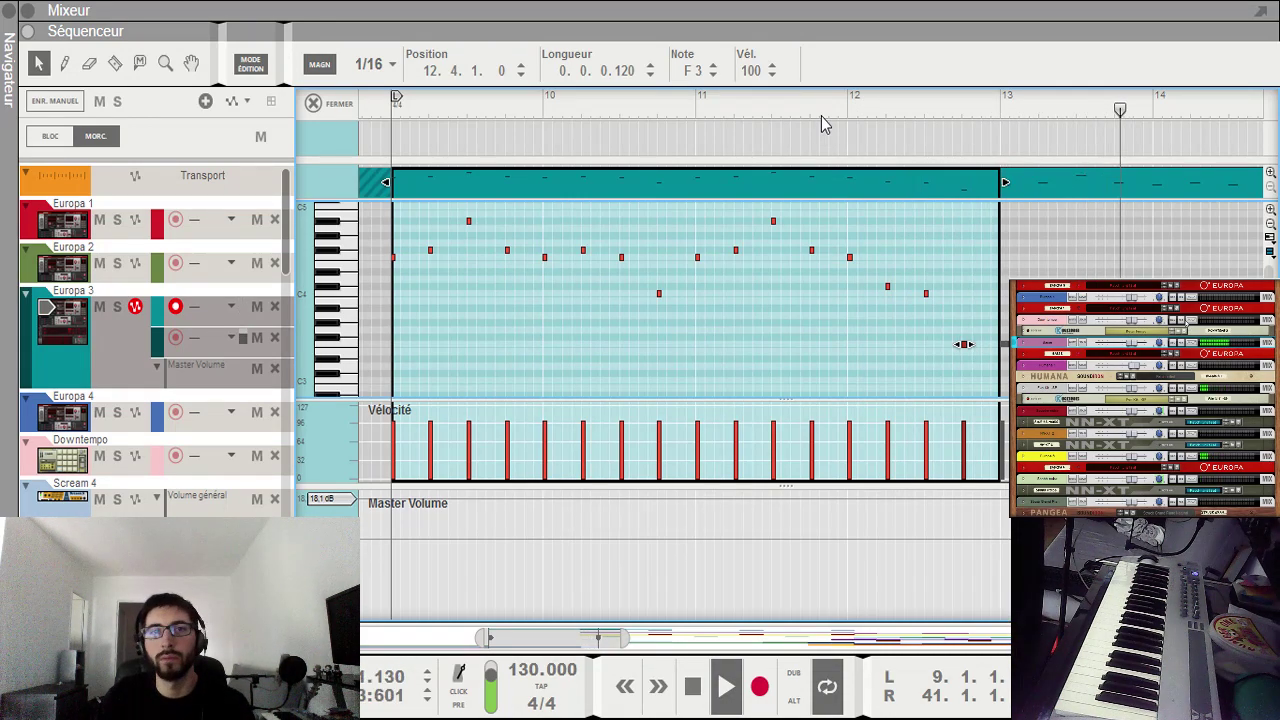
pyautogui.hotkey('ctrl', 'e')
# Step: Play the transition from bar 9 and examine the accent chords in the Europa 10 clip up to bar 13
pyautogui.scroll(-15, 597, 321)
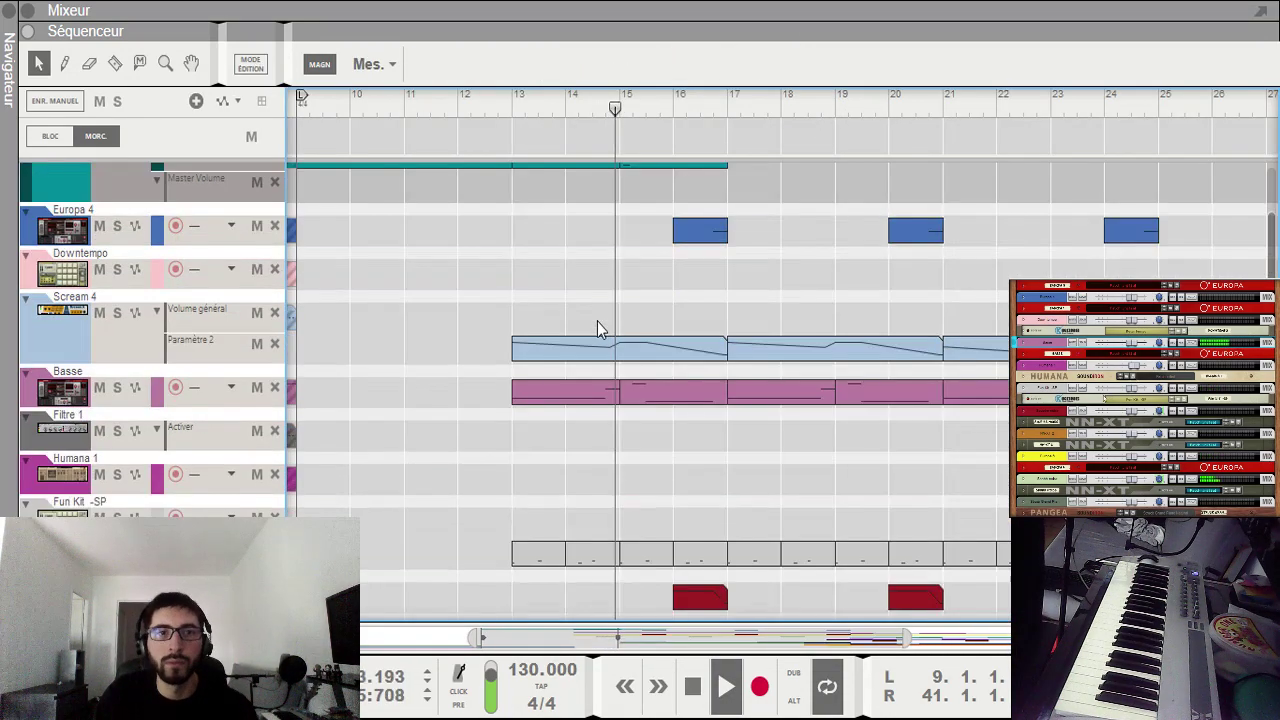
pyautogui.press('space')
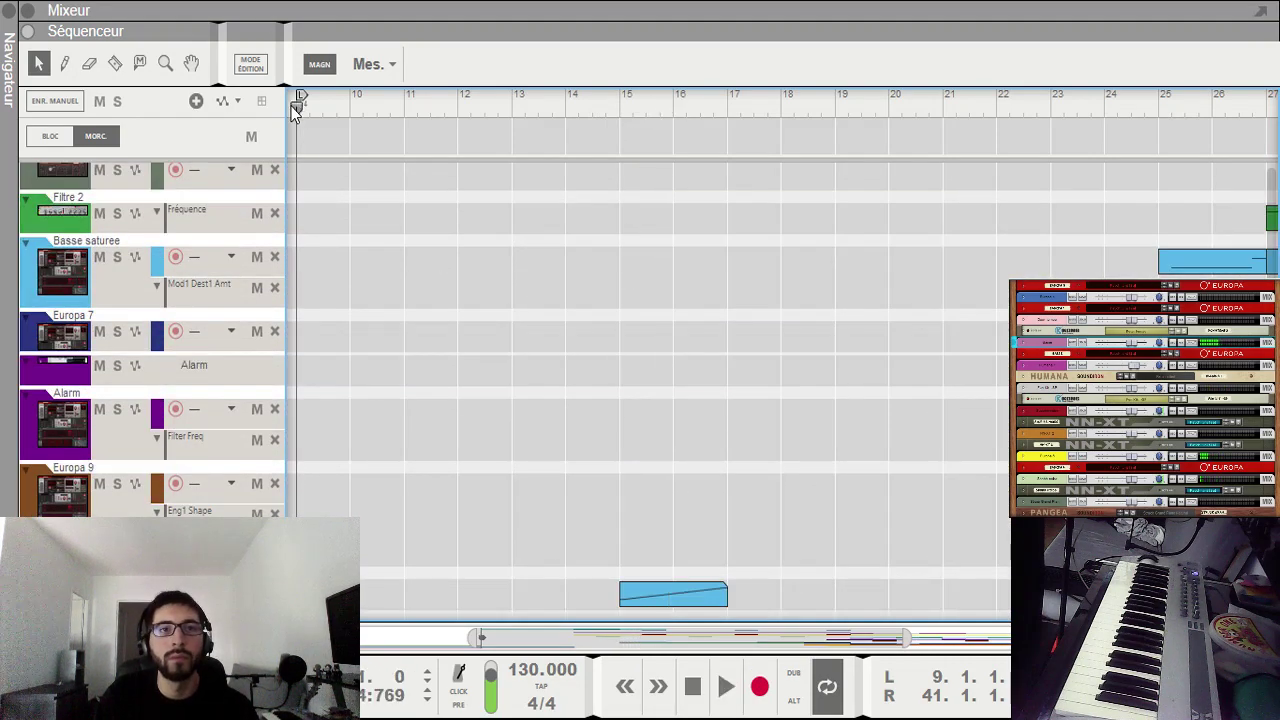
pyautogui.hscroll(-3, 635, 546)
pyautogui.scroll(-5, 674, 508)
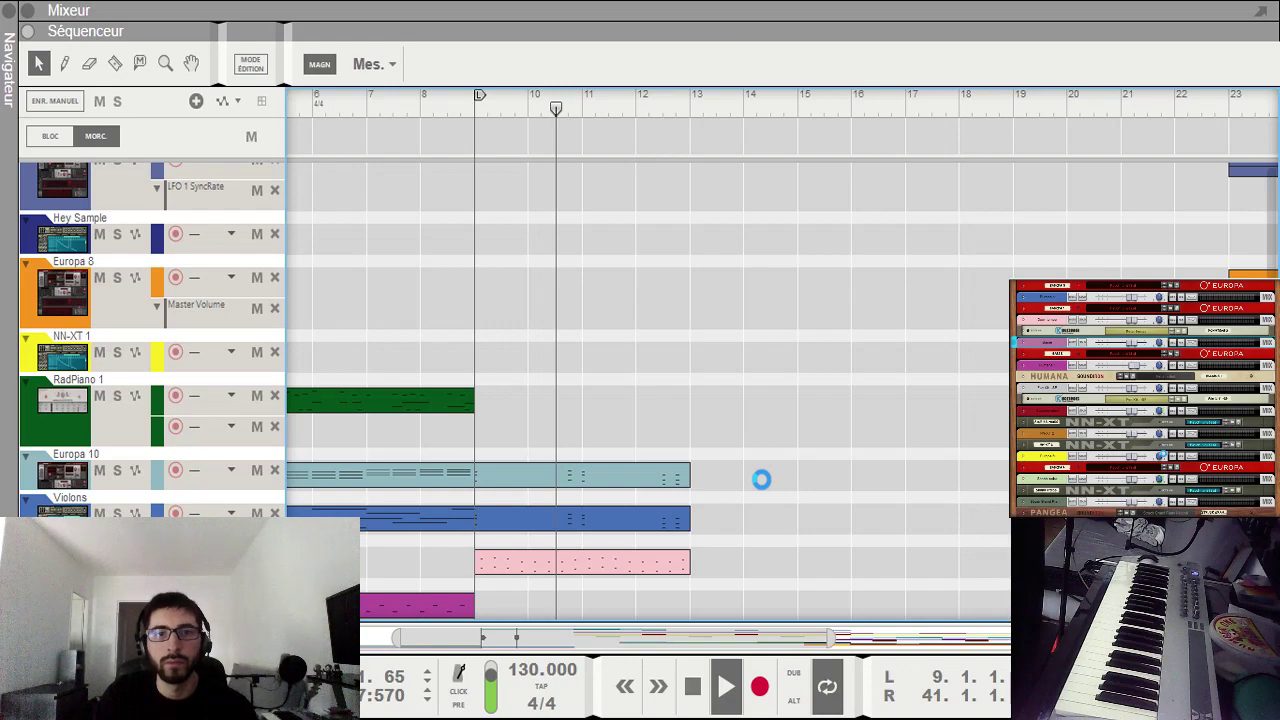
pyautogui.doubleClick(686, 479)
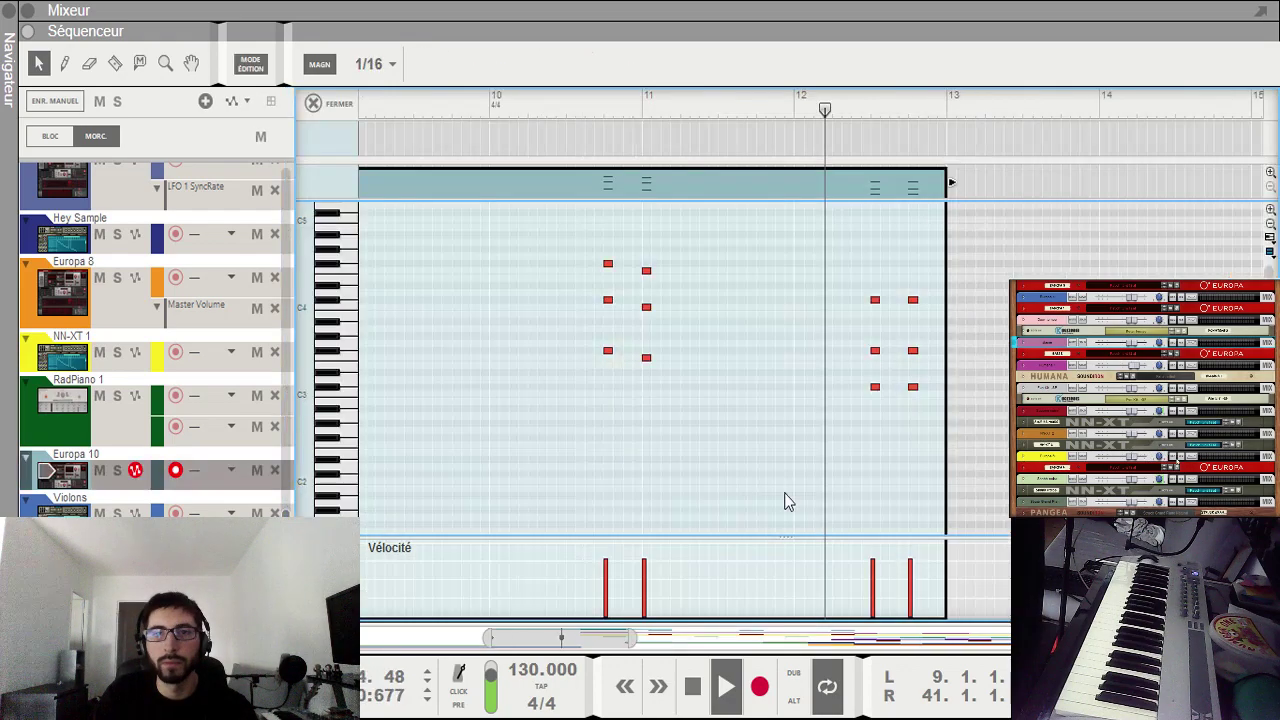
pyautogui.moveTo(835, 283); pyautogui.dragTo(922, 393)
pyautogui.press('Escape')
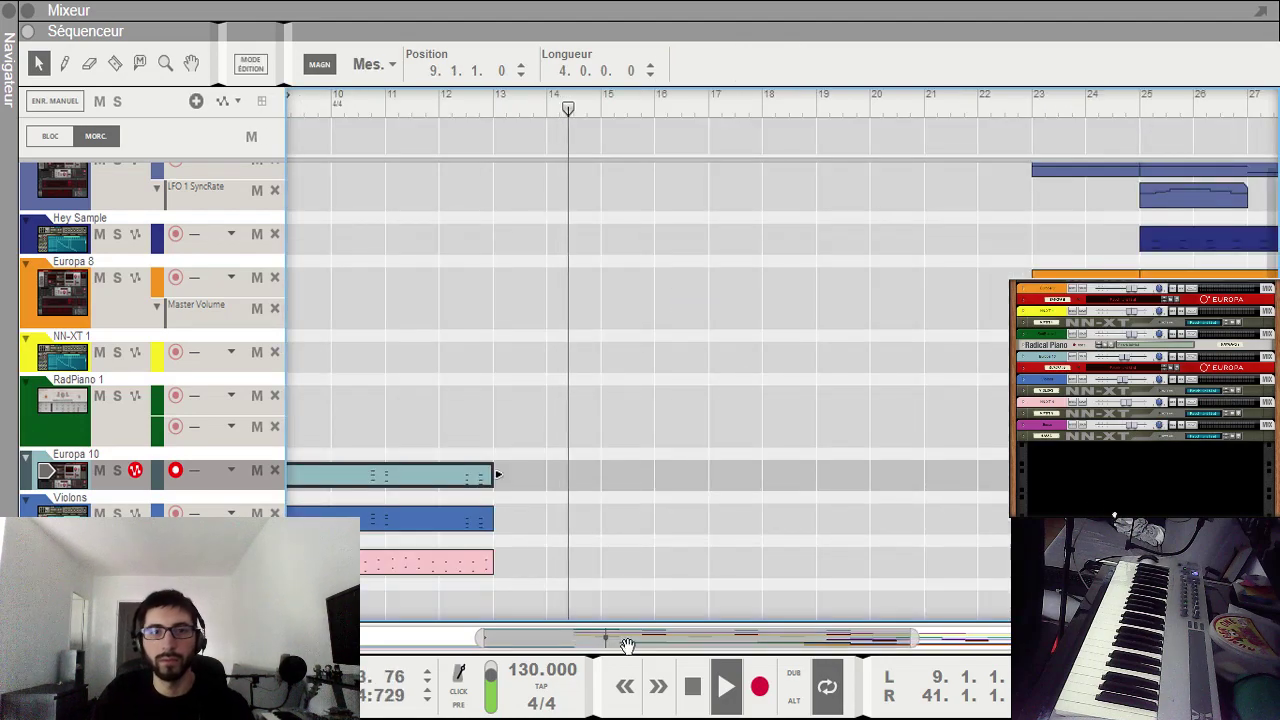
pyautogui.moveTo(623, 639); pyautogui.dragTo(561, 639)
pyautogui.moveTo(695, 489); pyautogui.dragTo(597, 468)
pyautogui.press('space')
pyautogui.press('c')
pyautogui.hotkey('ctrl', 'v')
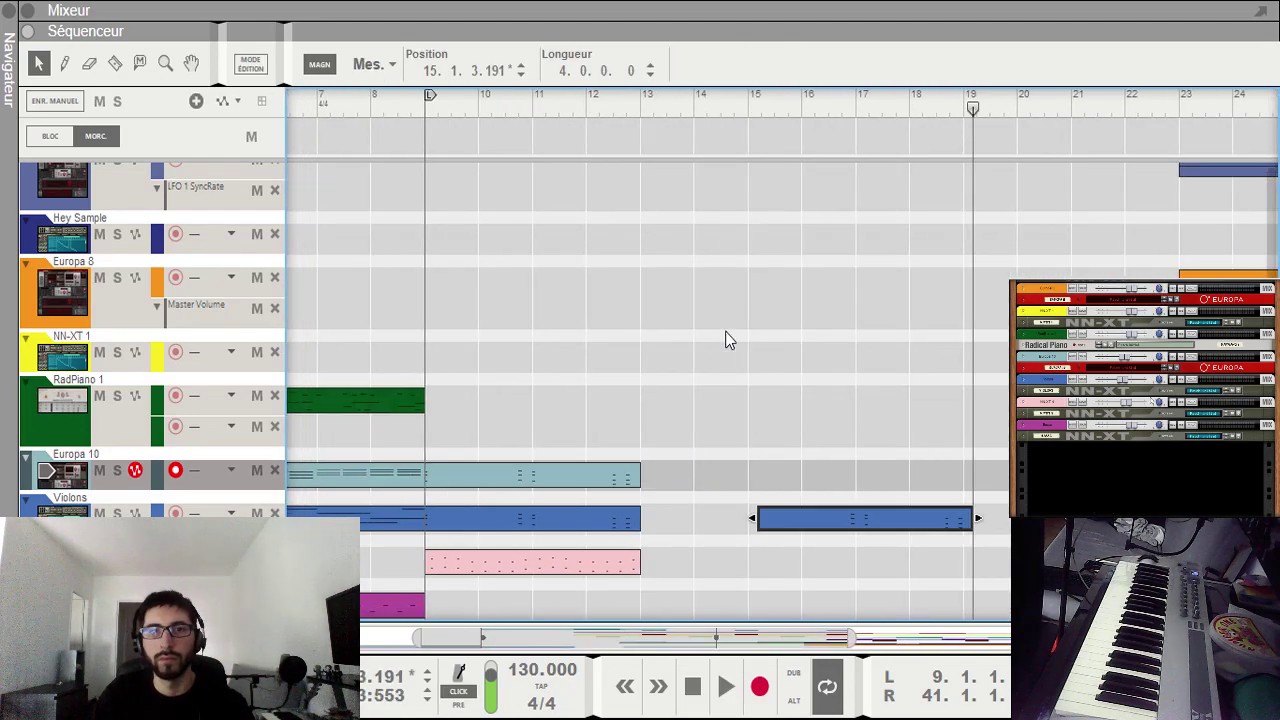
pyautogui.hotkey('ctrl', 'z')
# Step: Copy the four-bar Europa 10 clip from bar 9 to bar 13 and play it back
pyautogui.moveTo(684, 478); pyautogui.dragTo(571, 458)
pyautogui.hotkey('ctrl', 'c')
pyautogui.hotkey('ctrl', 'v')
pyautogui.click(651, 110)
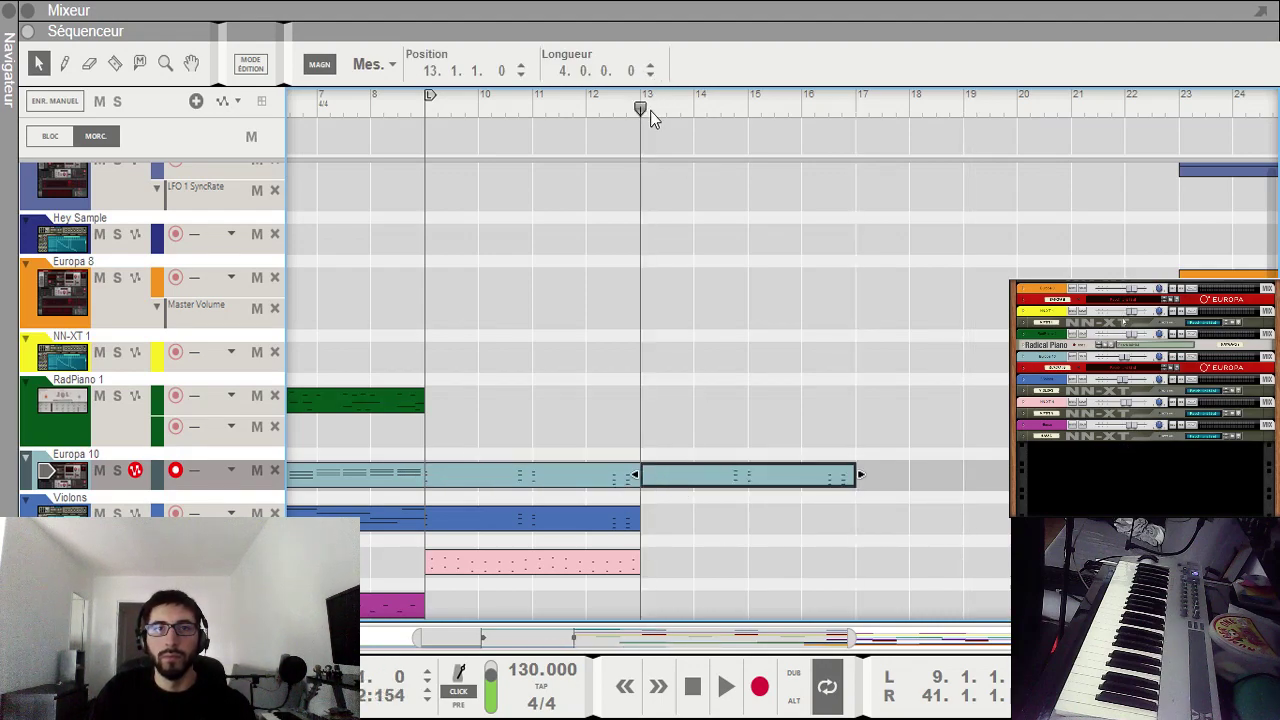
pyautogui.press('space')
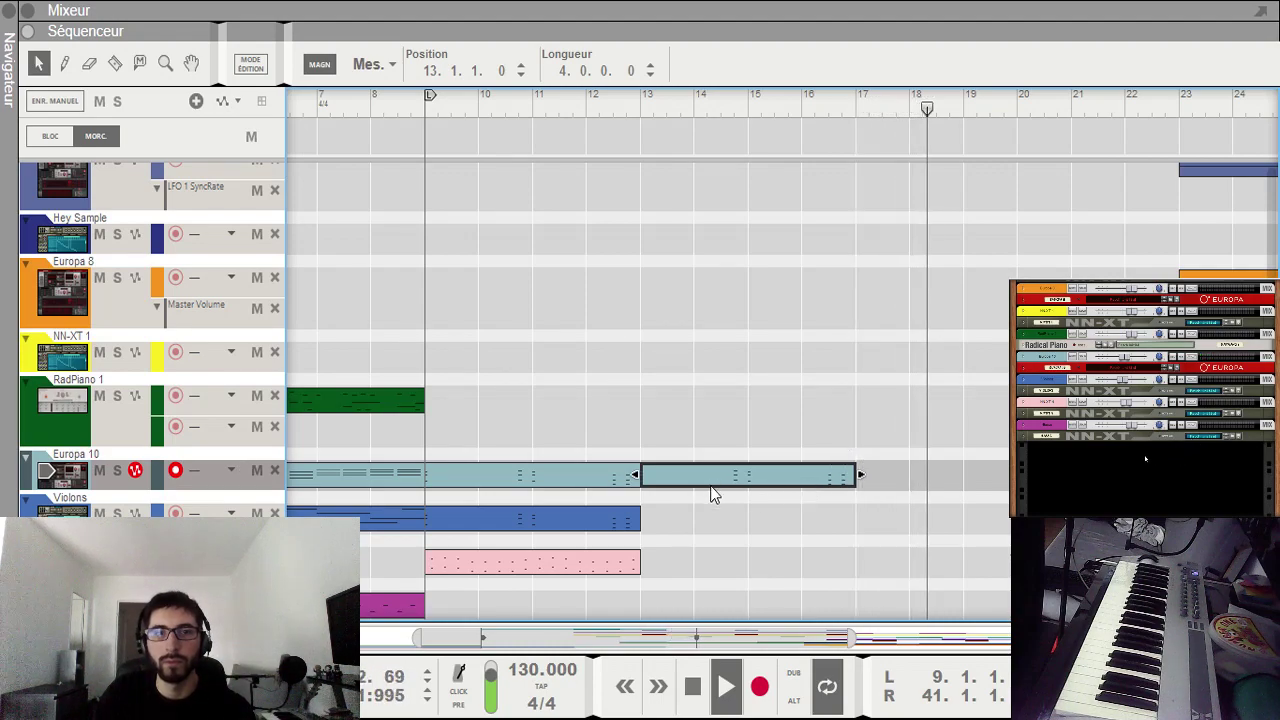
pyautogui.press('space')
pyautogui.press('space')
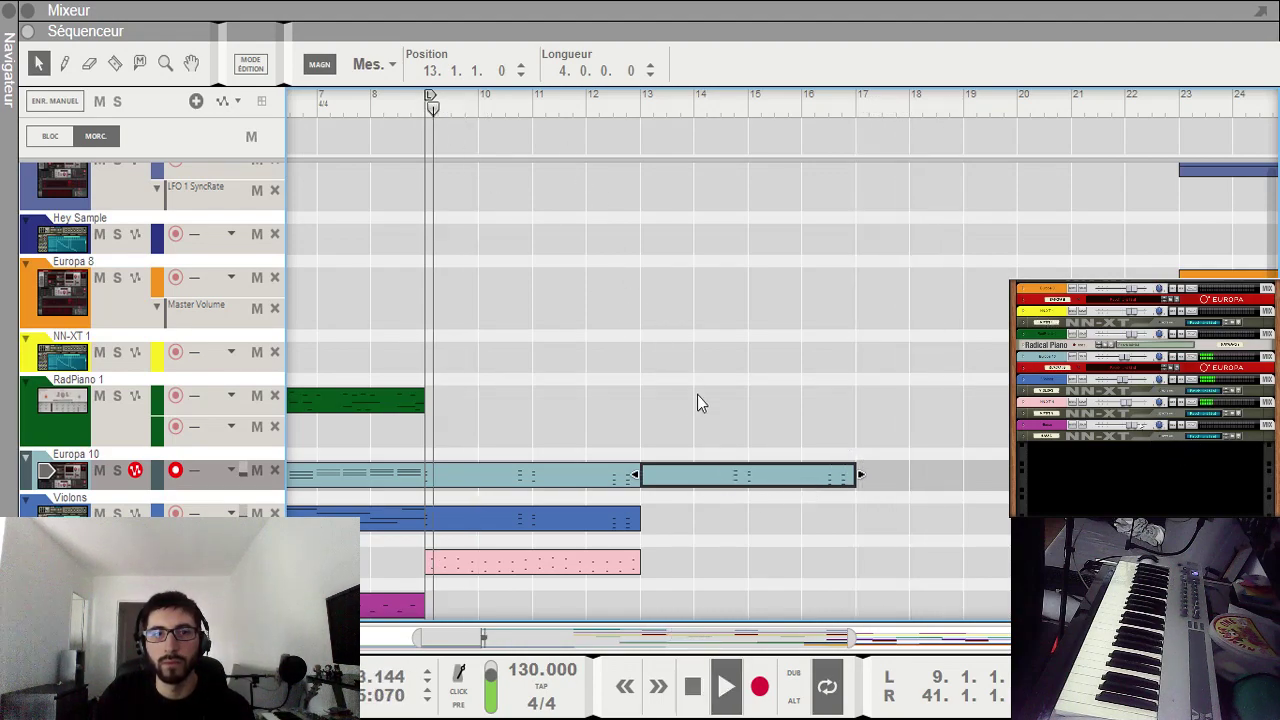
# Step: Copy the four-bar Violons clip from bar 9 to bar 13 and play it from there
pyautogui.press('space')
pyautogui.moveTo(662, 533); pyautogui.dragTo(590, 500)
pyautogui.hotkey('ctrl', 'c')
pyautogui.hotkey('ctrl', 'd')
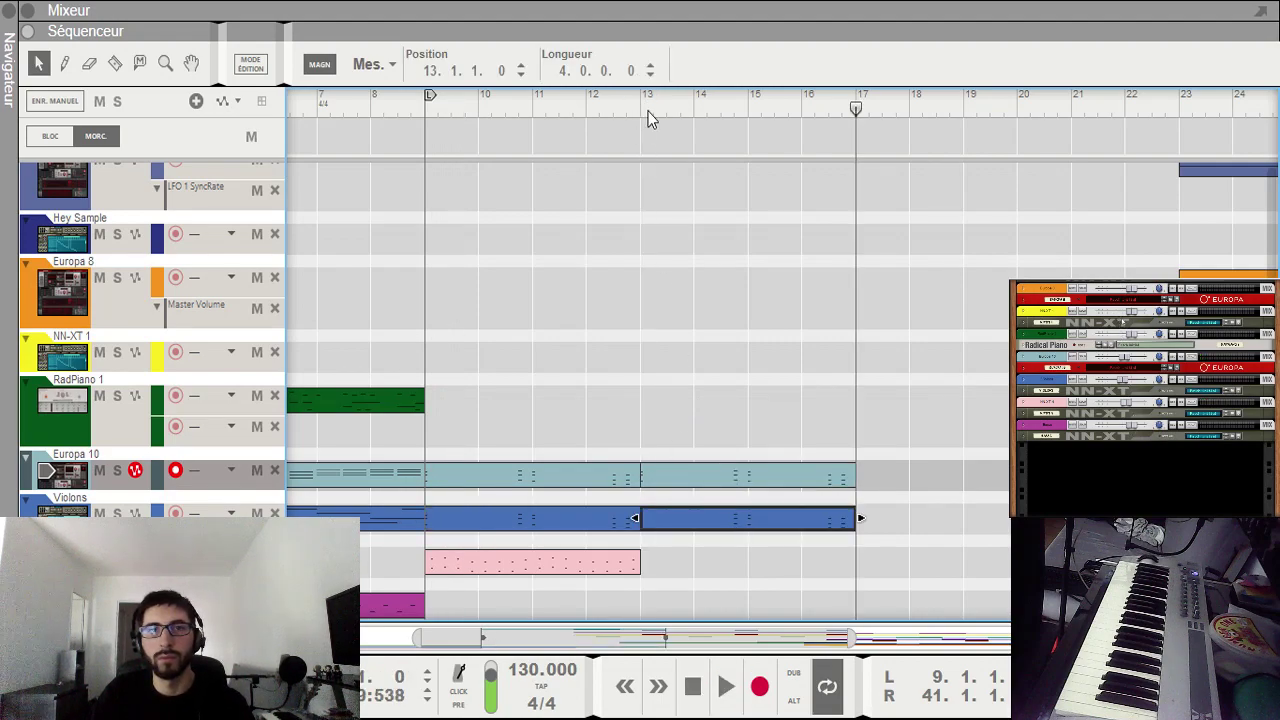
pyautogui.click(648, 111)
pyautogui.press('space')
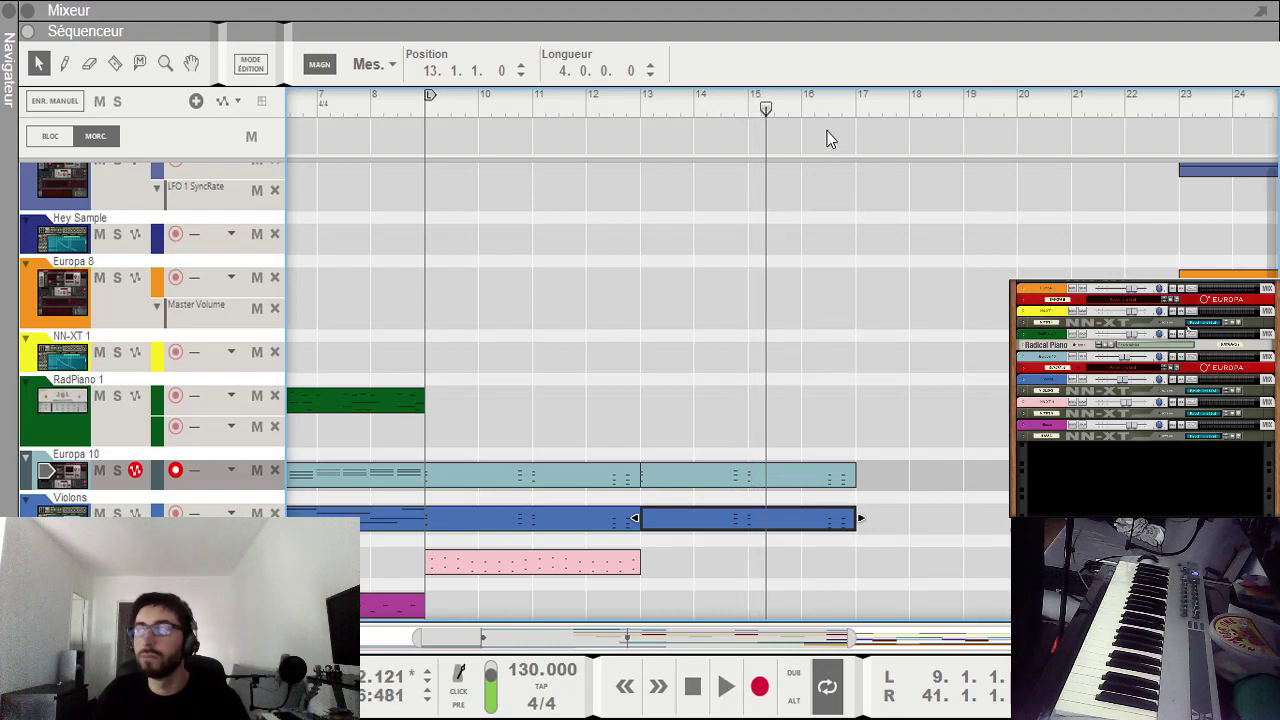
pyautogui.press('space')
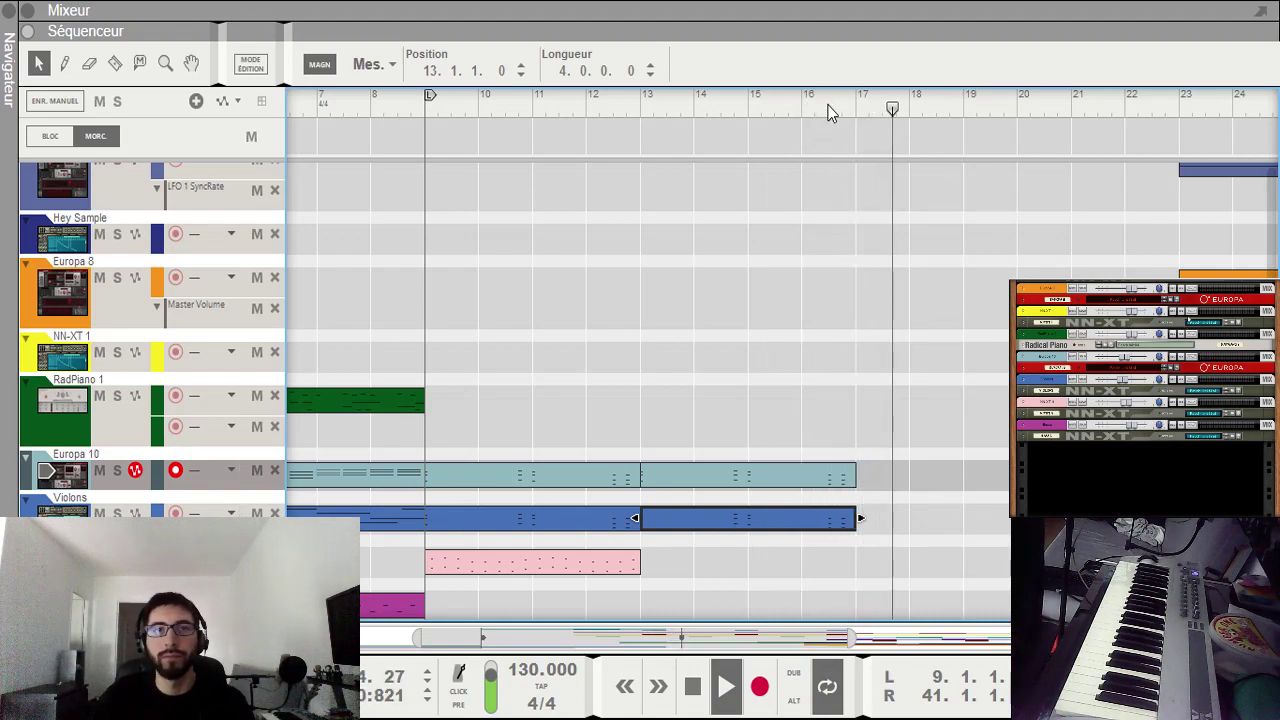
# Step: Copy the four-bar pink clip on the track below Violons from bar 9 to bar 13 and play from bar 9
pyautogui.press('space')
pyautogui.click(614, 561)
pyautogui.hotkey('ctrl', 'c')
pyautogui.hotkey('ctrl', 'v')
pyautogui.click(442, 110)
pyautogui.press('space')
pyautogui.press('space')
pyautogui.click(743, 330)
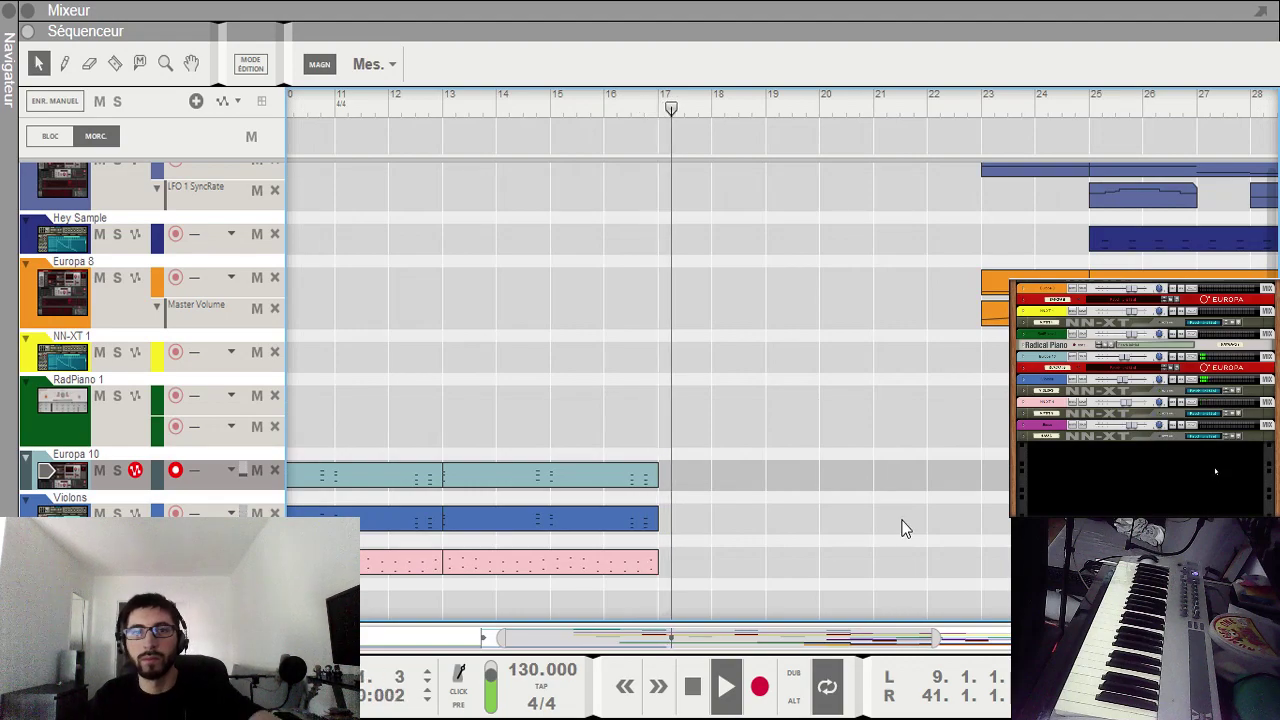
# Step: Review the clips on the other tracks while the arrangement plays from bar 17 to bar 21
pyautogui.scroll(-10, 908, 515)
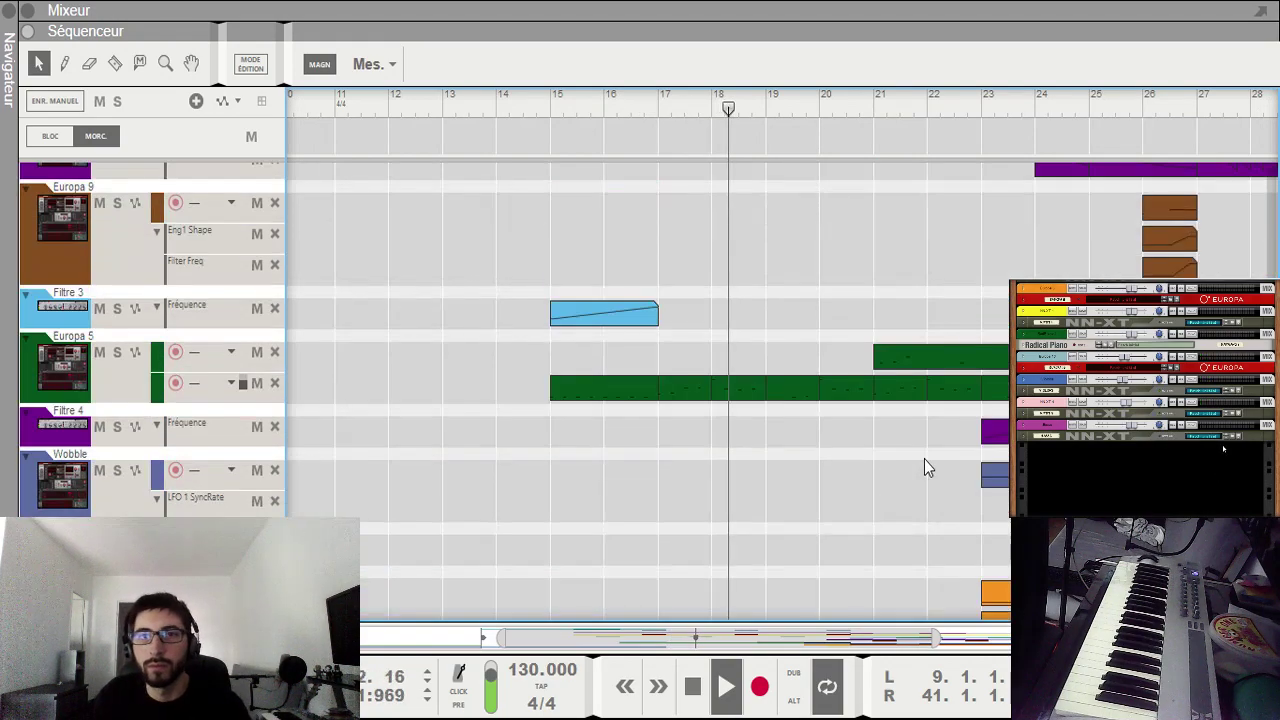
pyautogui.scroll(8, 924, 461)
pyautogui.scroll(-7, 921, 470)
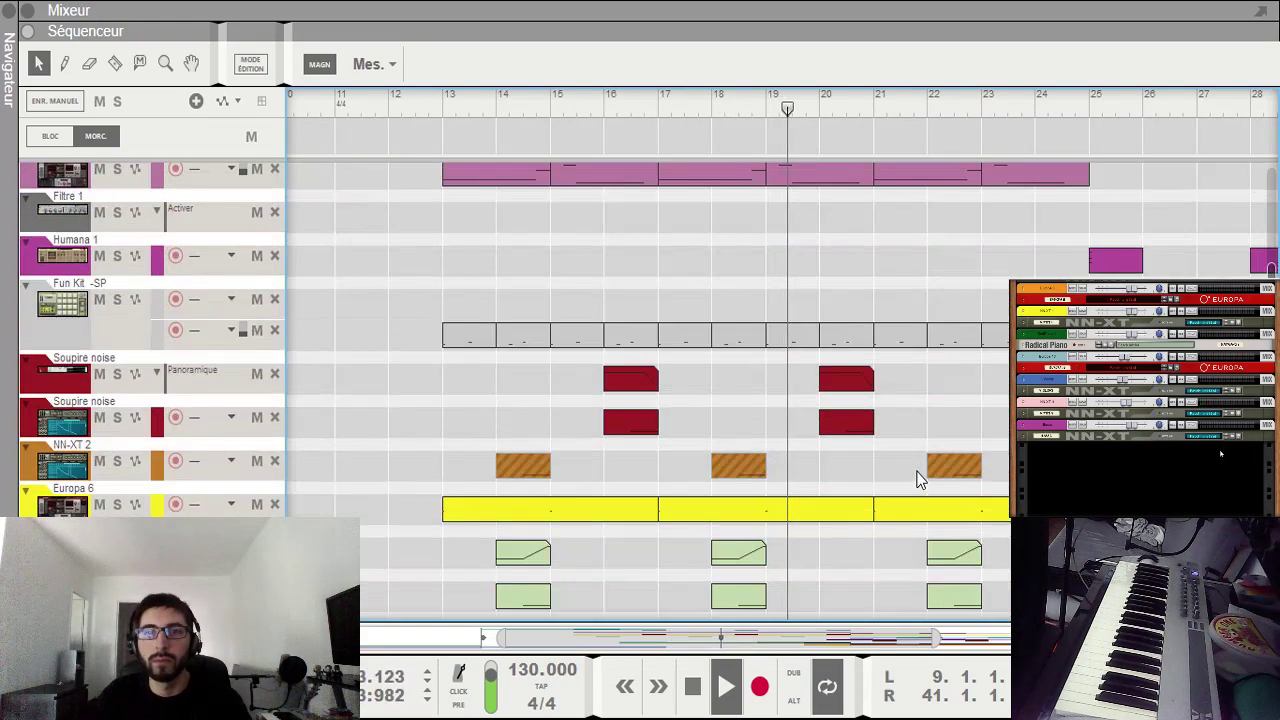
pyautogui.scroll(-10, 905, 483)
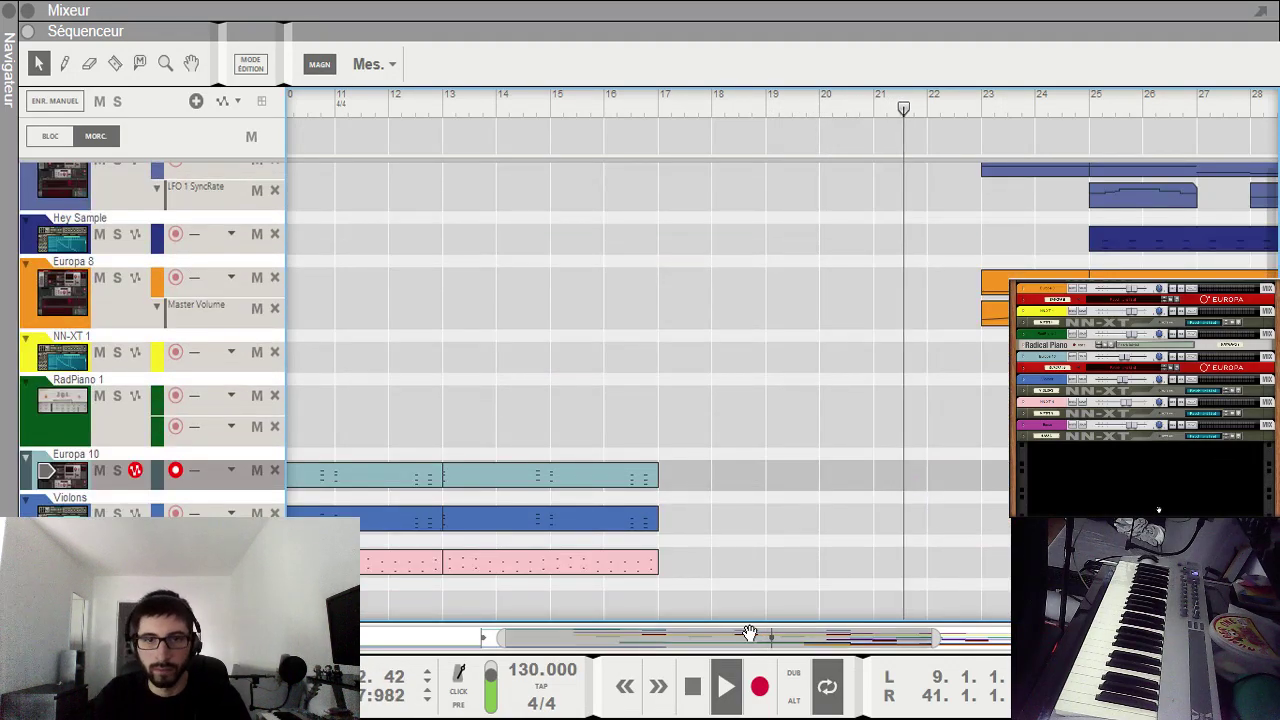
# Step: Look over the clips across all tracks from bar 16 to bar 40 while the arrangement plays on
pyautogui.moveTo(749, 632); pyautogui.dragTo(866, 635)
pyautogui.scroll(8, 909, 482)
pyautogui.scroll(10, 924, 475)
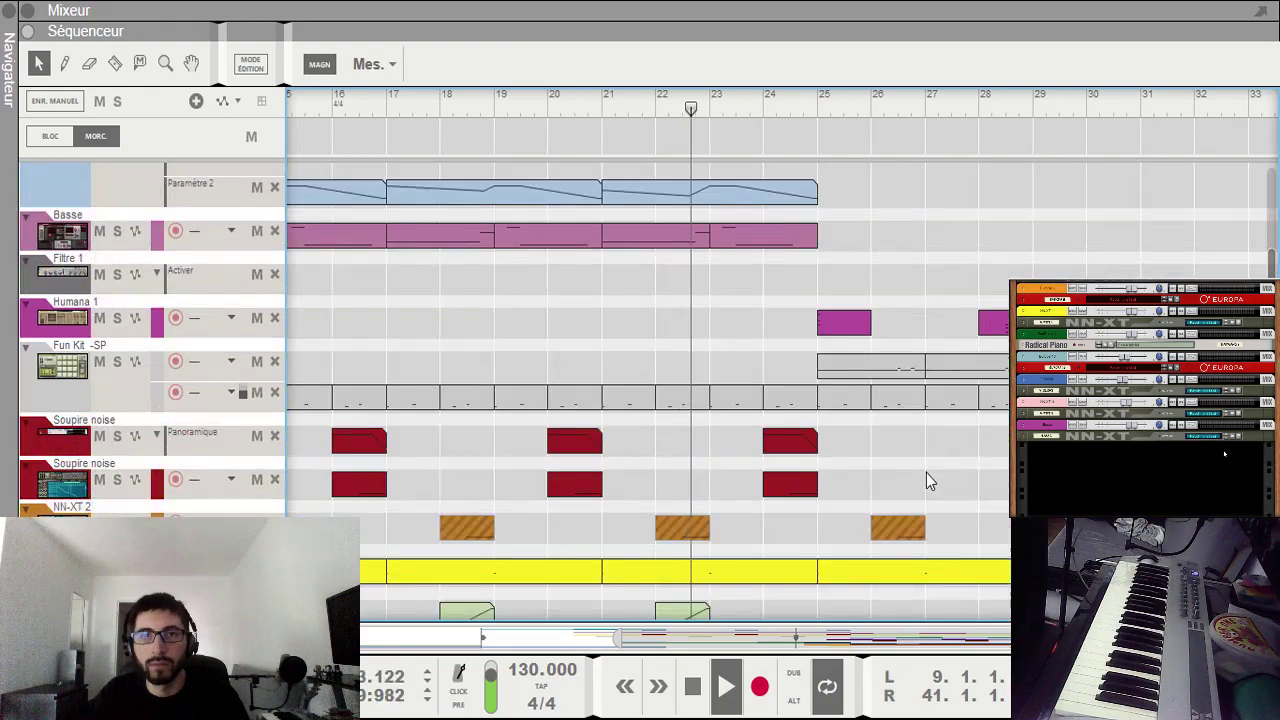
pyautogui.scroll(-7, 926, 473)
pyautogui.scroll(2, 927, 473)
pyautogui.scroll(-3, 927, 473)
pyautogui.scroll(9, 927, 473)
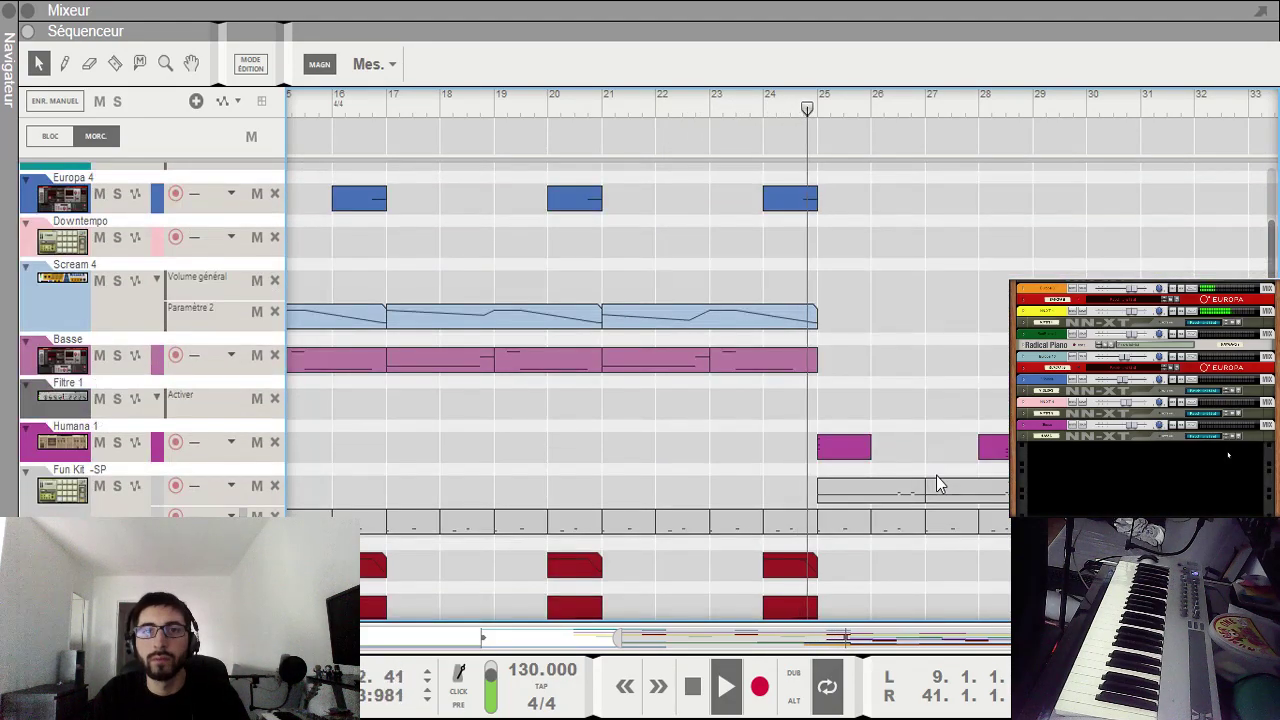
pyautogui.scroll(4, 936, 475)
pyautogui.scroll(-8, 943, 477)
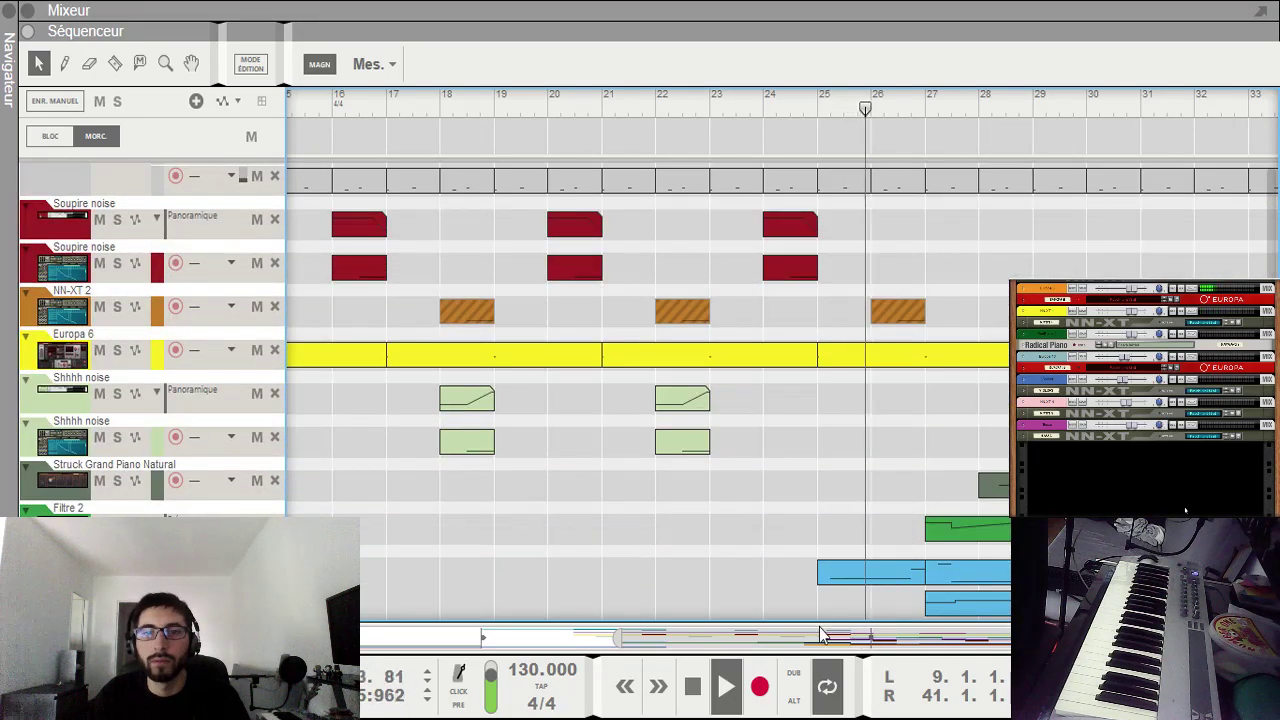
pyautogui.hscroll(-1, 910, 555)
pyautogui.hscroll(6, 920, 545)
pyautogui.scroll(8, 935, 532)
pyautogui.scroll(4, 937, 520)
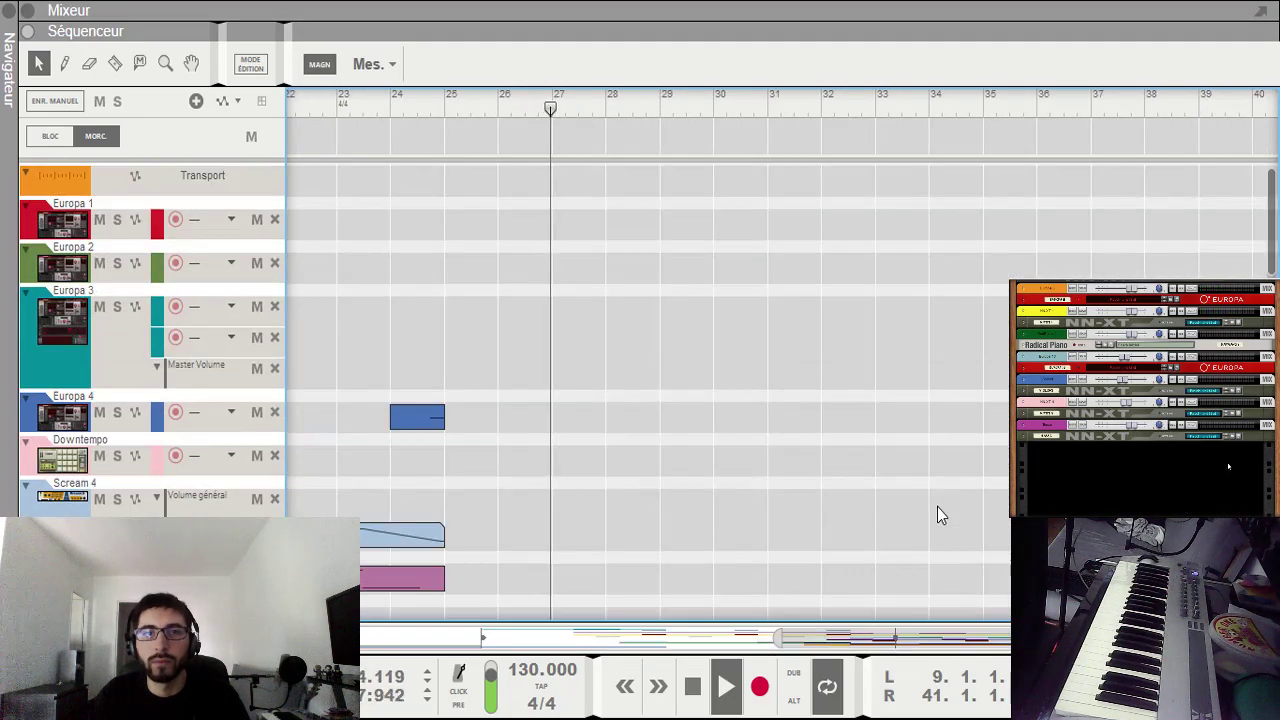
pyautogui.scroll(-8, 938, 507)
pyautogui.scroll(5, 939, 493)
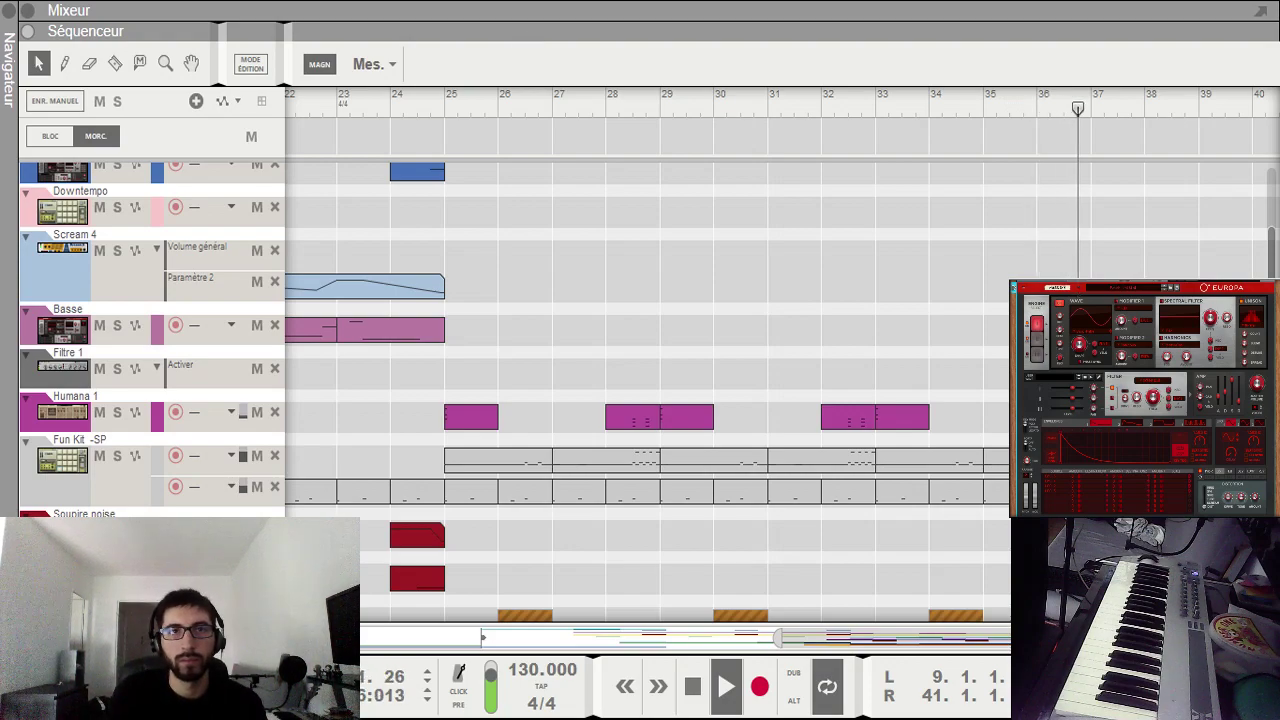
# Step: Go back to the arrangement's opening bars and set the loop range from bar 13 to bar 17
pyautogui.hotkey('ctrl', 'e')
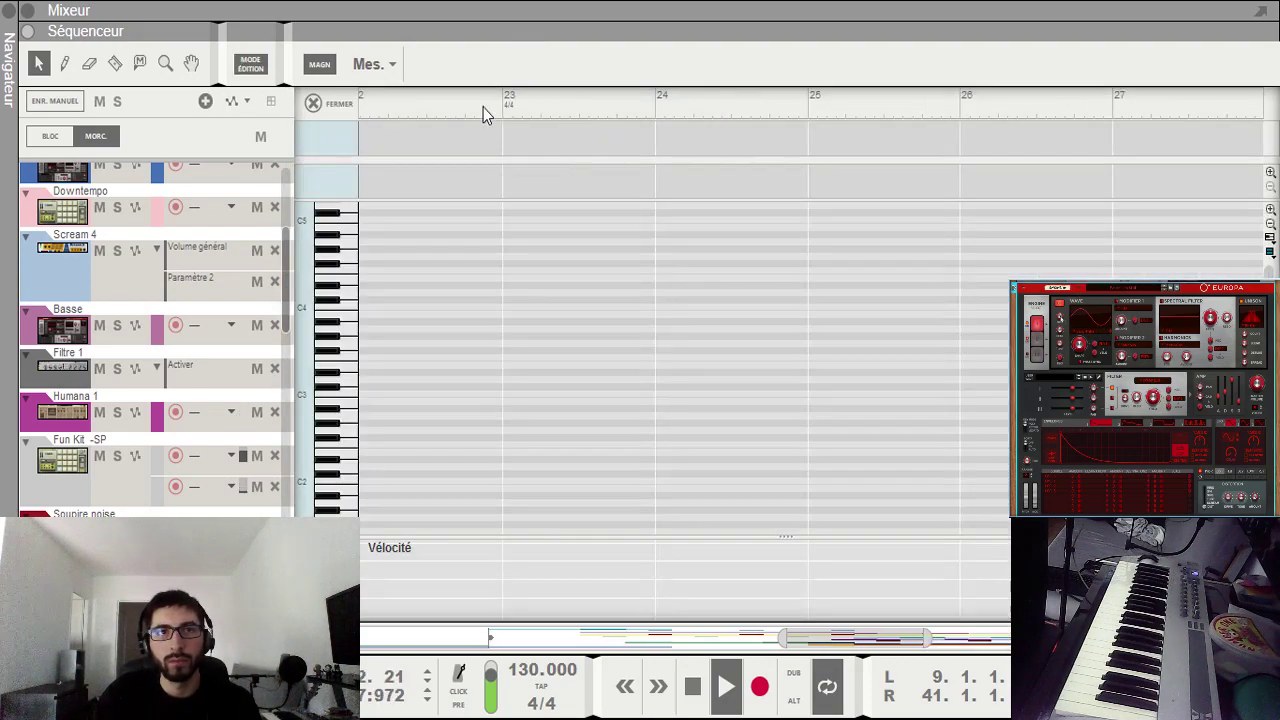
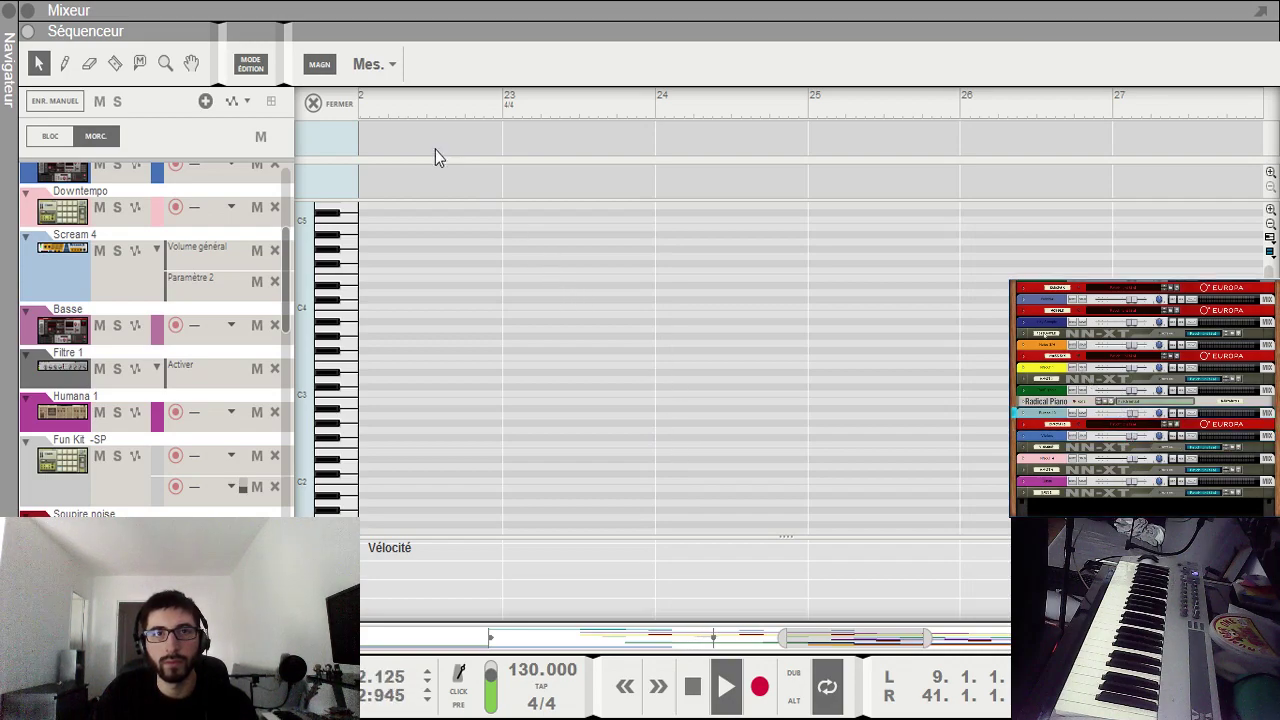
pyautogui.press('Escape')
pyautogui.moveTo(707, 642); pyautogui.dragTo(503, 634)
pyautogui.click(607, 109)
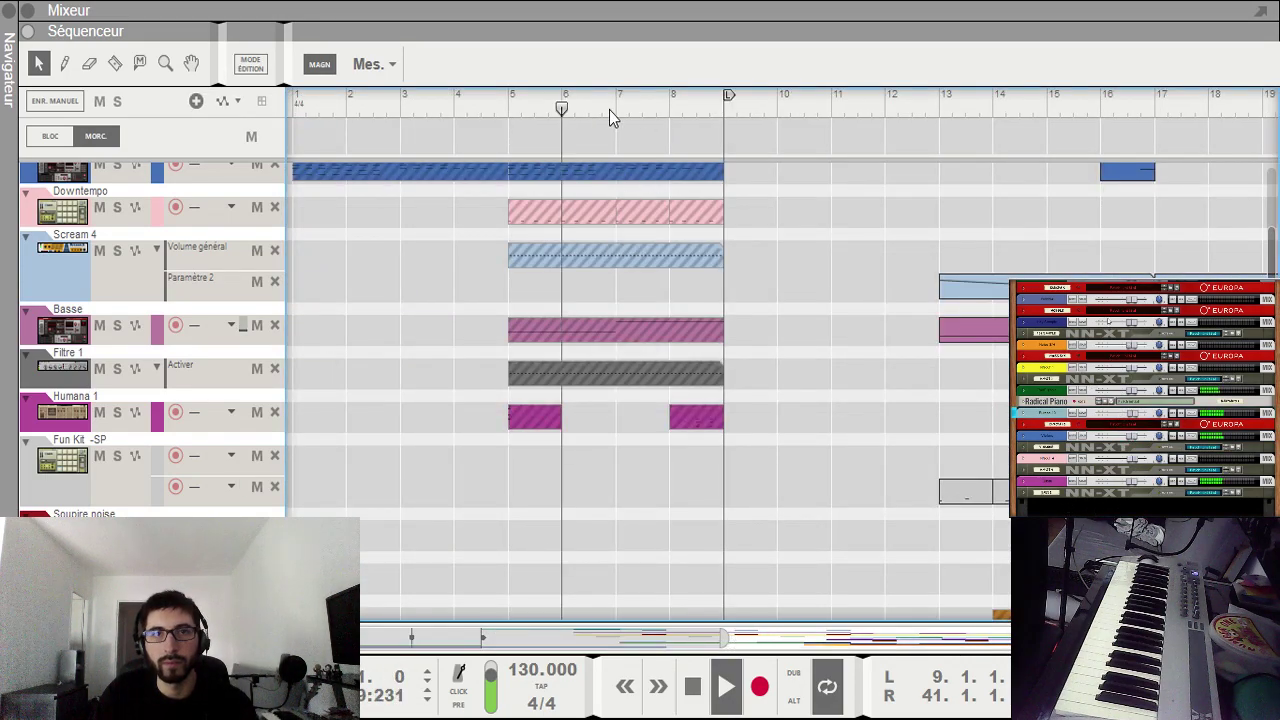
pyautogui.click(941, 100)
pyautogui.keyDown('alt'); pyautogui.click(1148, 100); pyautogui.keyUp('alt')
pyautogui.keyDown('ctrl'); pyautogui.click(936, 100); pyautogui.keyUp('ctrl')
# Step: Listen to the opening section from bar 1 while checking which clips each track holds up to bar 17
pyautogui.scroll(3, 720, 390)
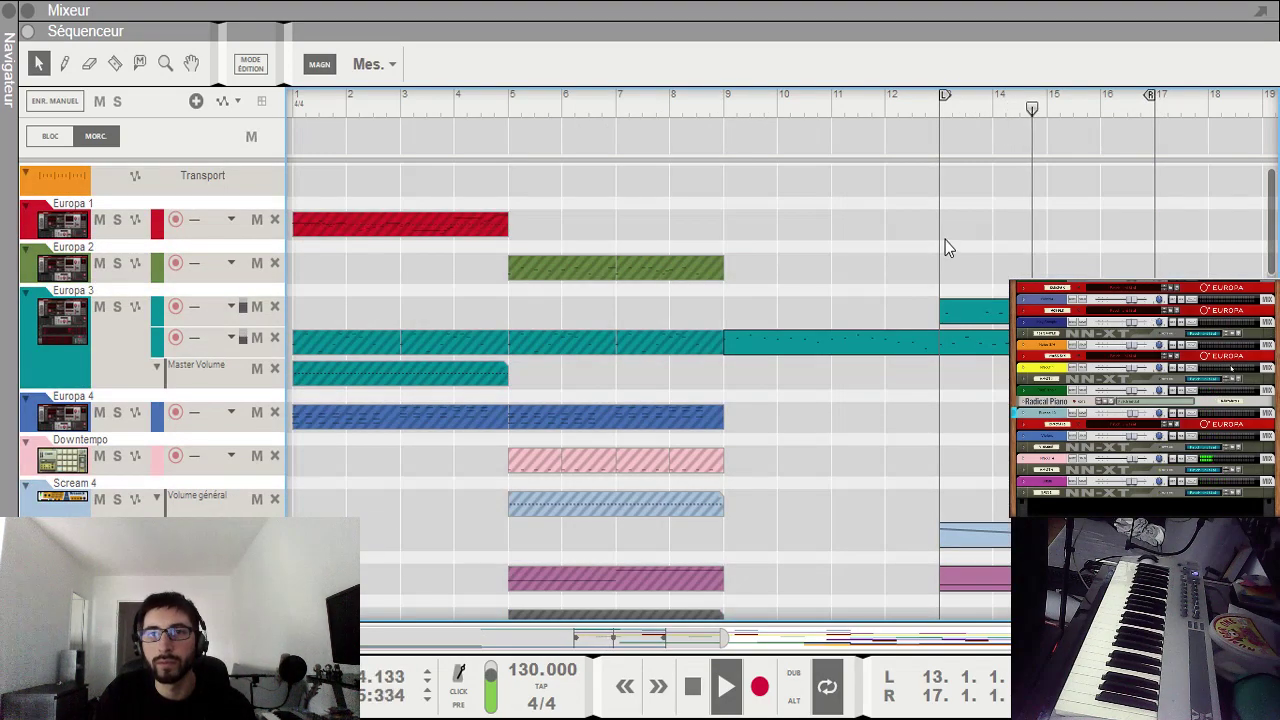
pyautogui.scroll(-5, 948, 260)
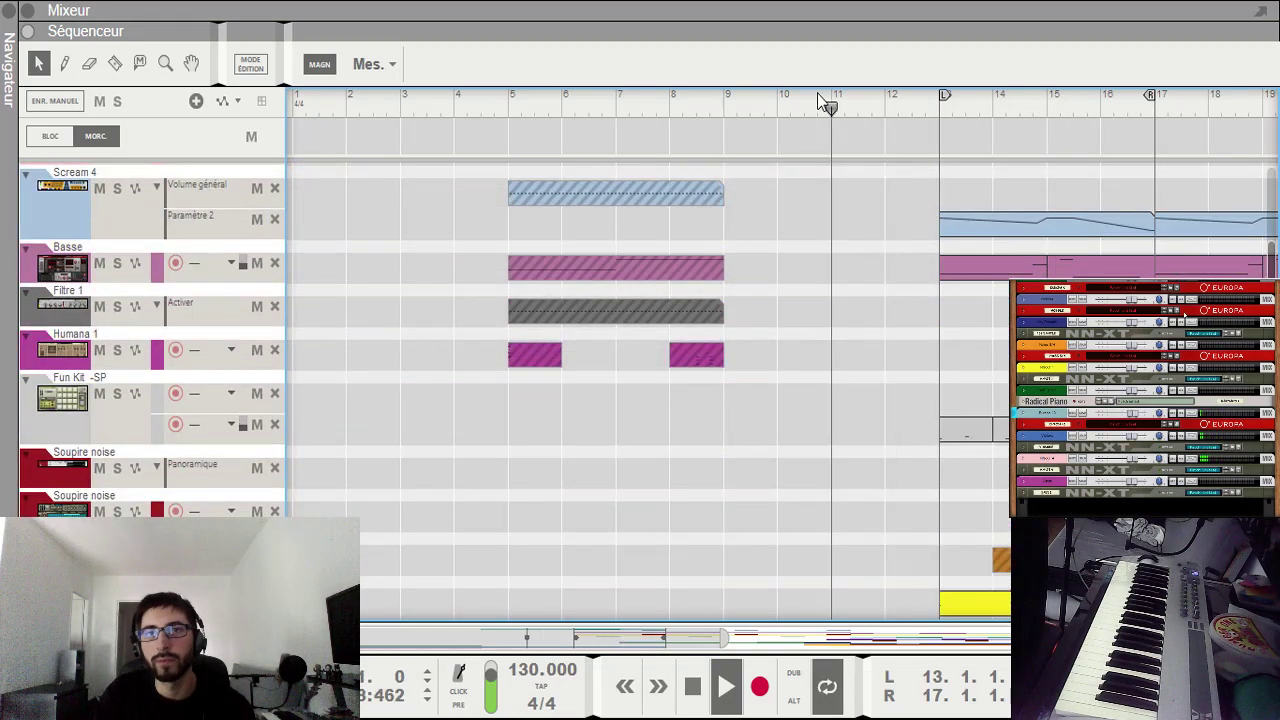
pyautogui.scroll(-5, 955, 349)
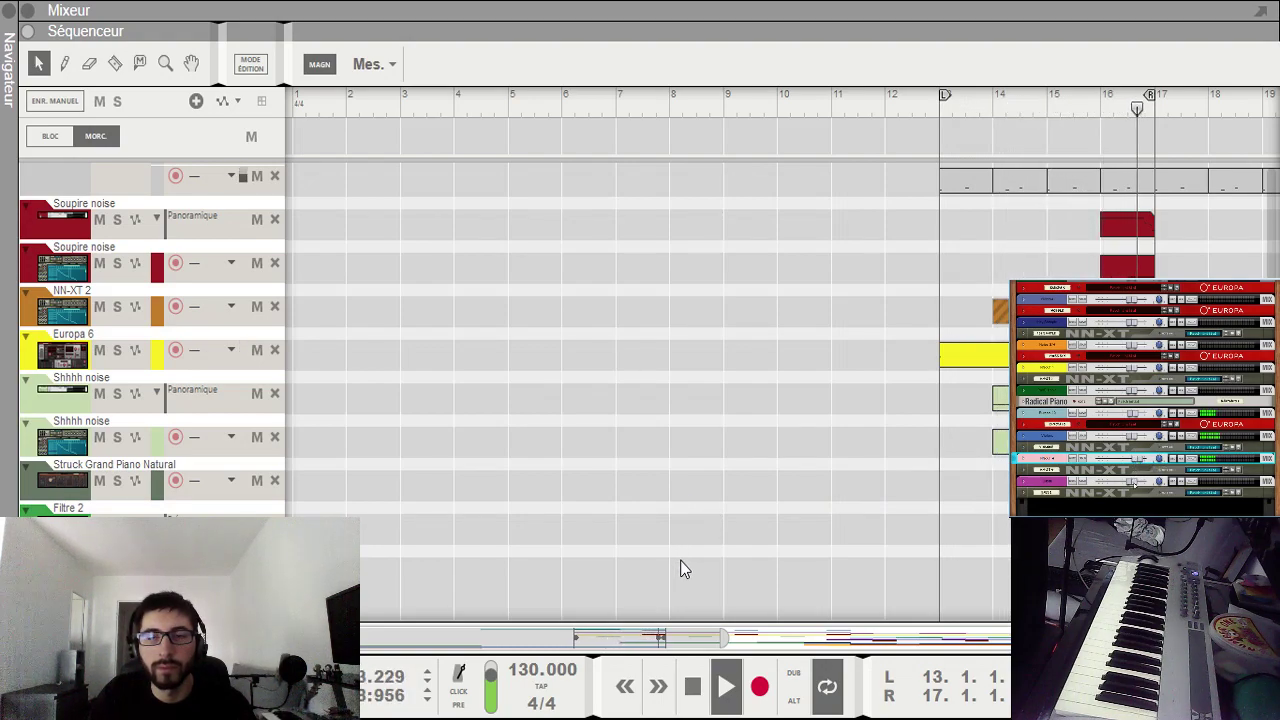
pyautogui.click(671, 100)
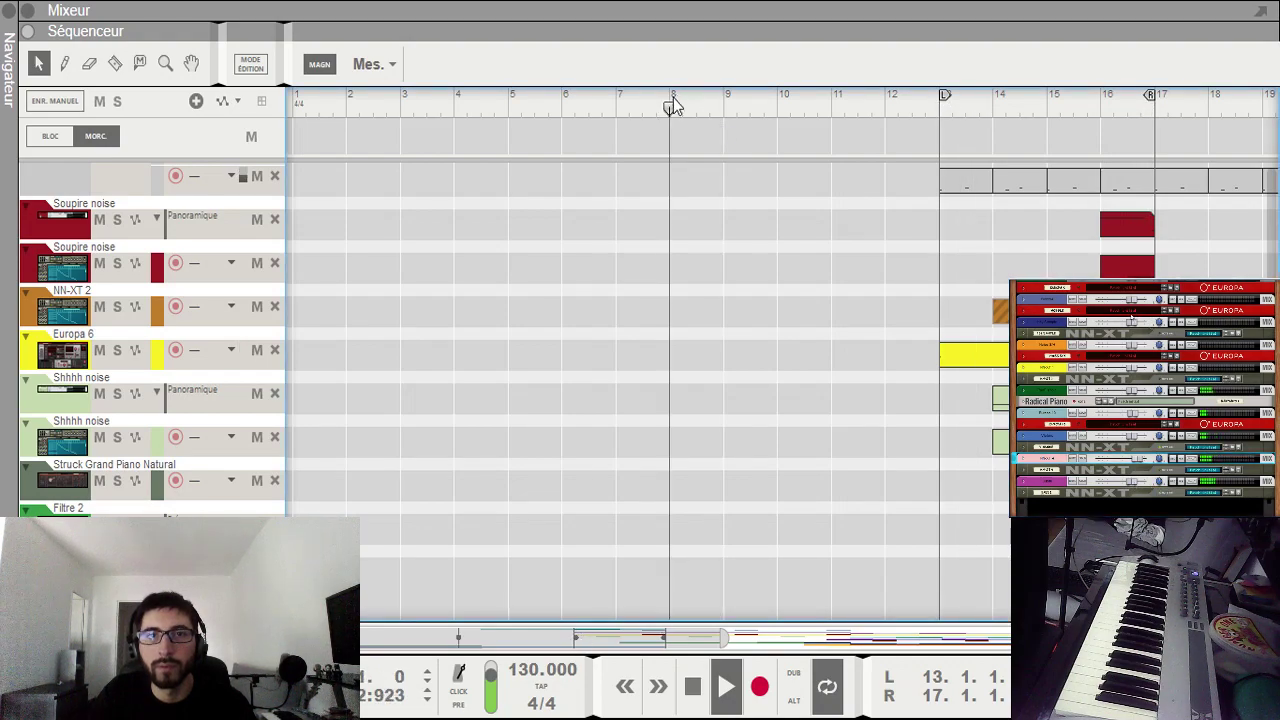
pyautogui.click(295, 104)
pyautogui.scroll(10, 626, 369)
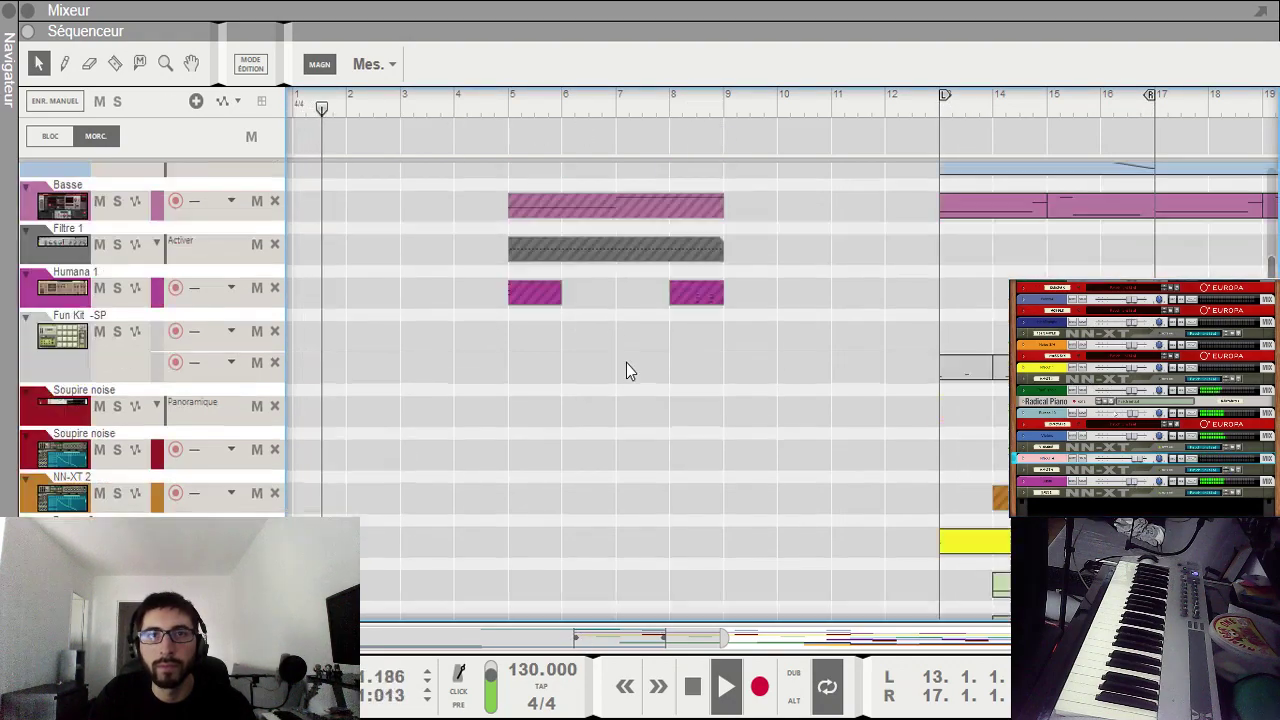
pyautogui.scroll(-10, 660, 390)
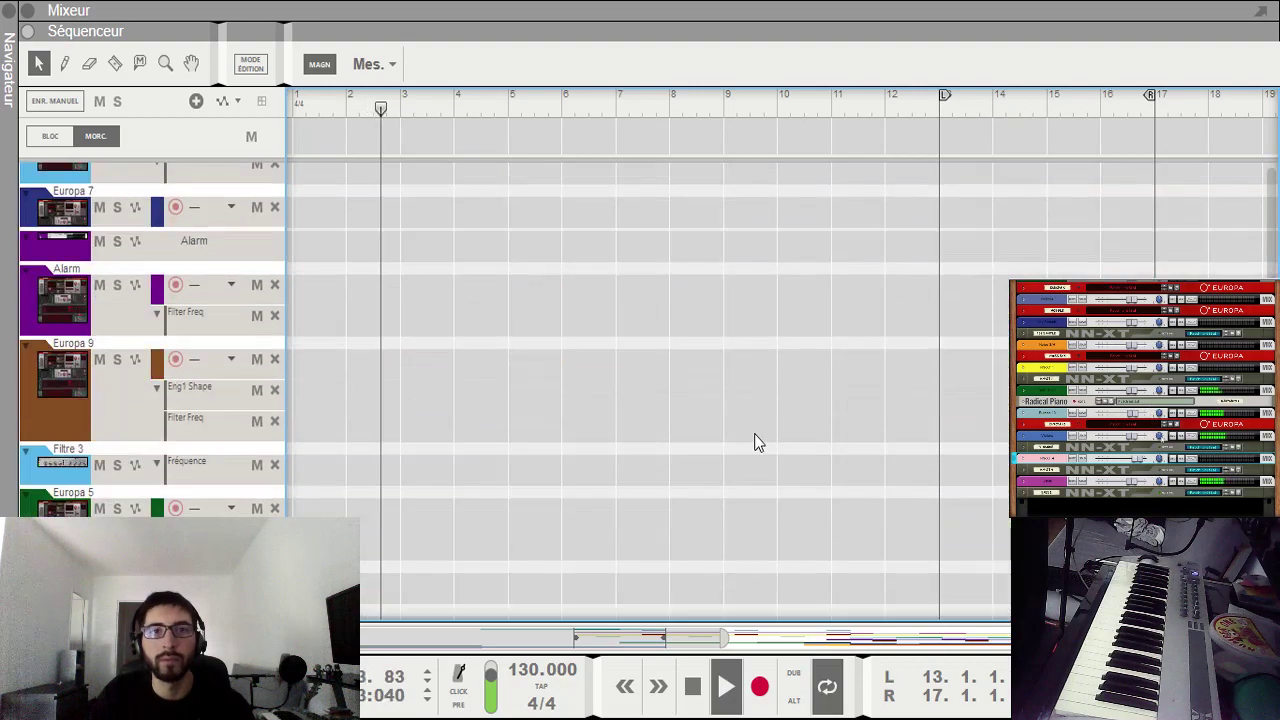
pyautogui.scroll(10, 529, 363)
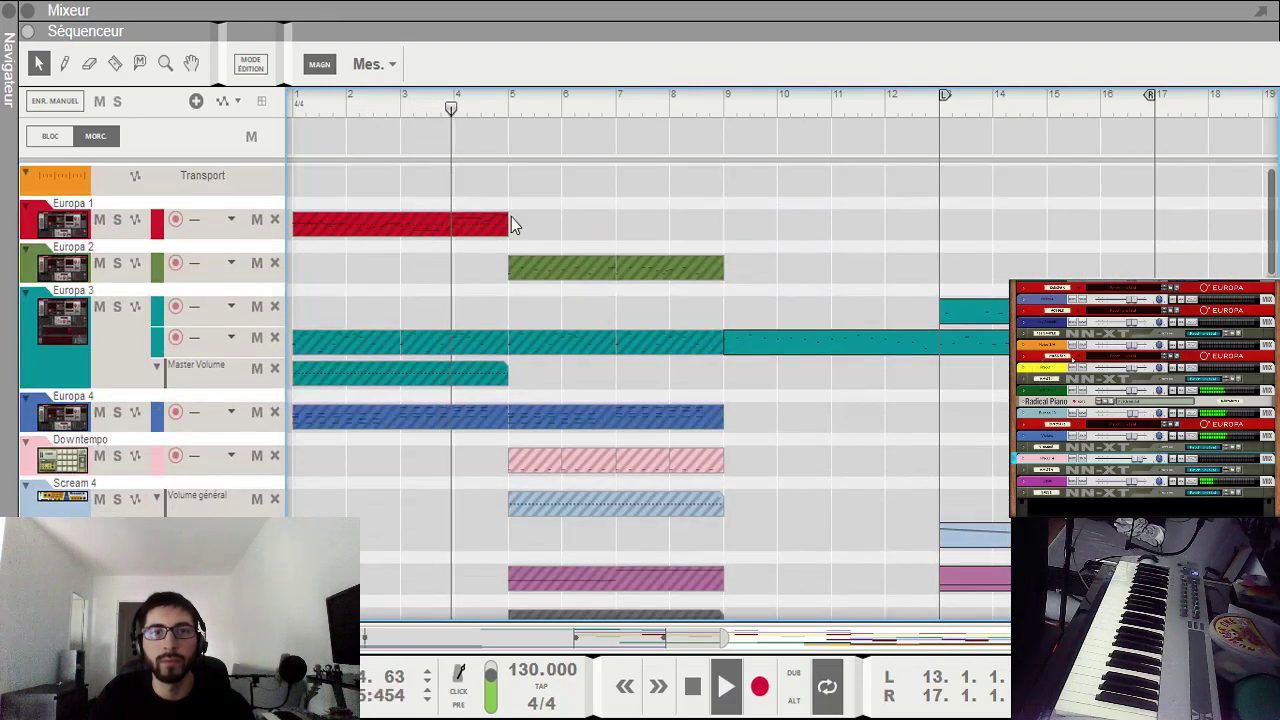
# Step: Unmute the four-bar Europa 1 clip at bar 1, hear it from the start, and mute it again
pyautogui.click(460, 220)
pyautogui.press('m')
pyautogui.click(293, 104)
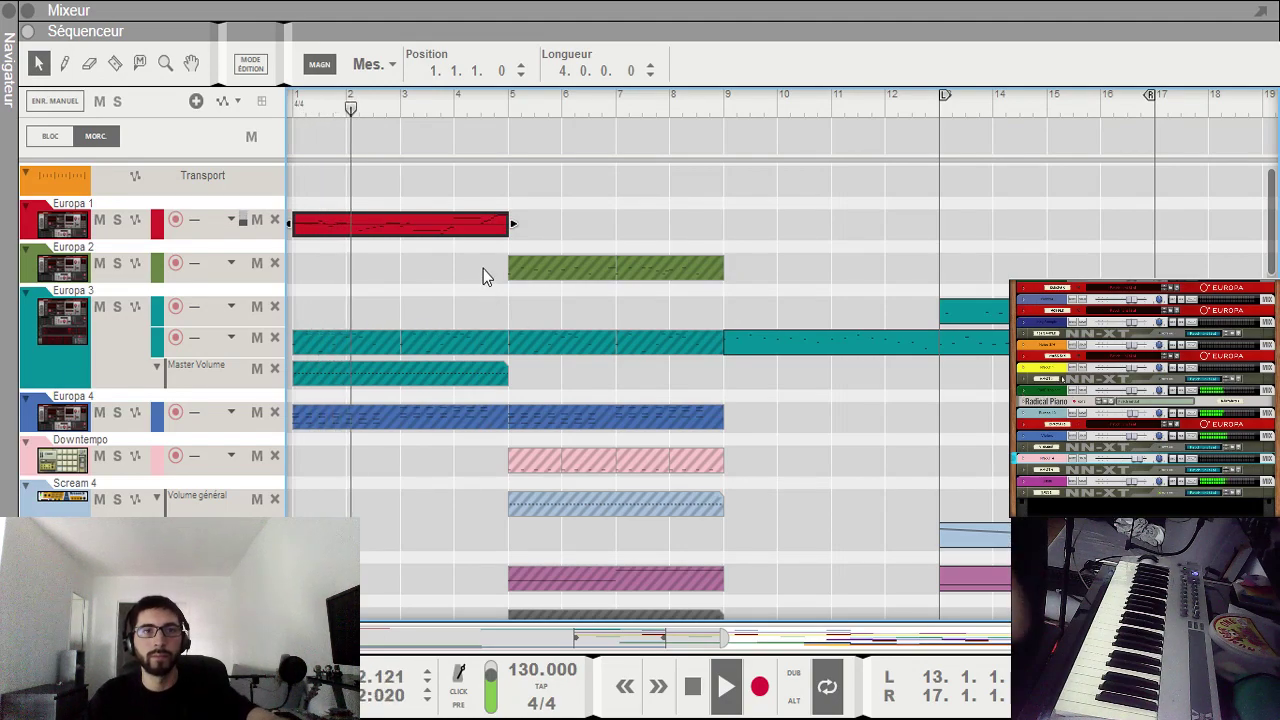
pyautogui.moveTo(547, 239); pyautogui.dragTo(447, 211)
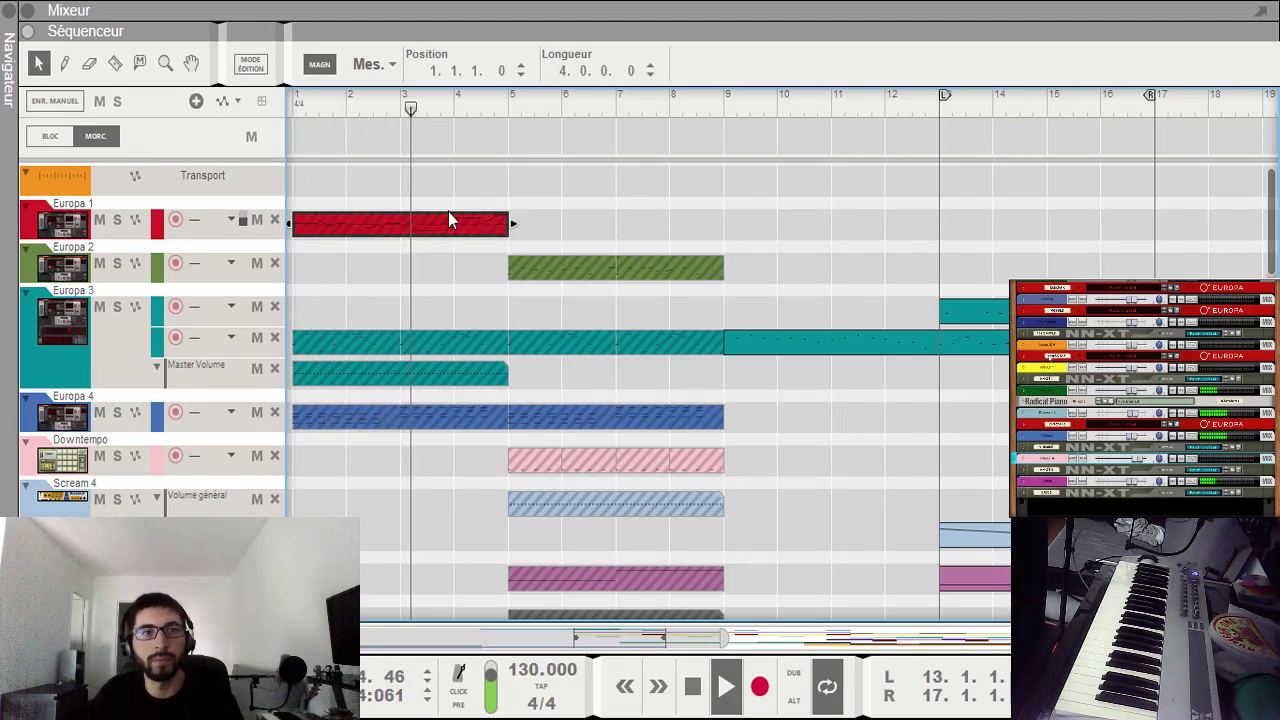
pyautogui.click(465, 309)
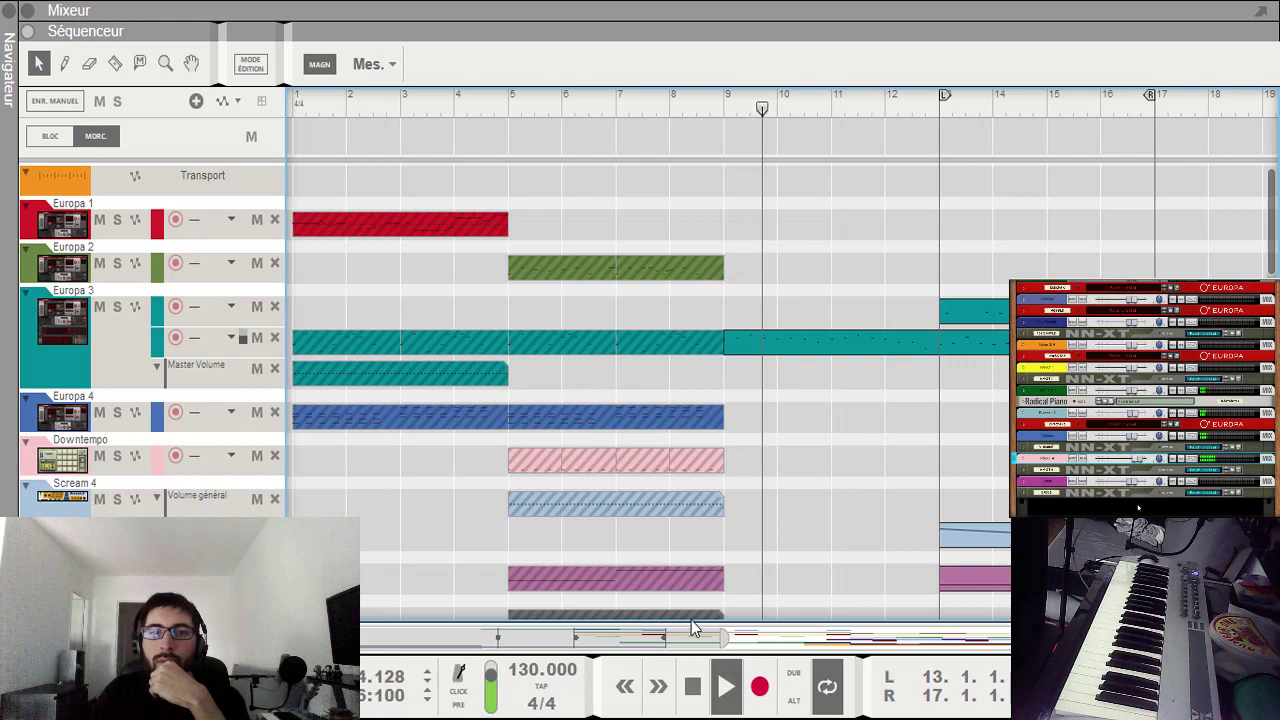
# Step: Compare the tracks between bars 6 and 23 to see which parts could fill the looped section
pyautogui.moveTo(694, 637); pyautogui.dragTo(758, 640)
pyautogui.scroll(-15, 666, 486)
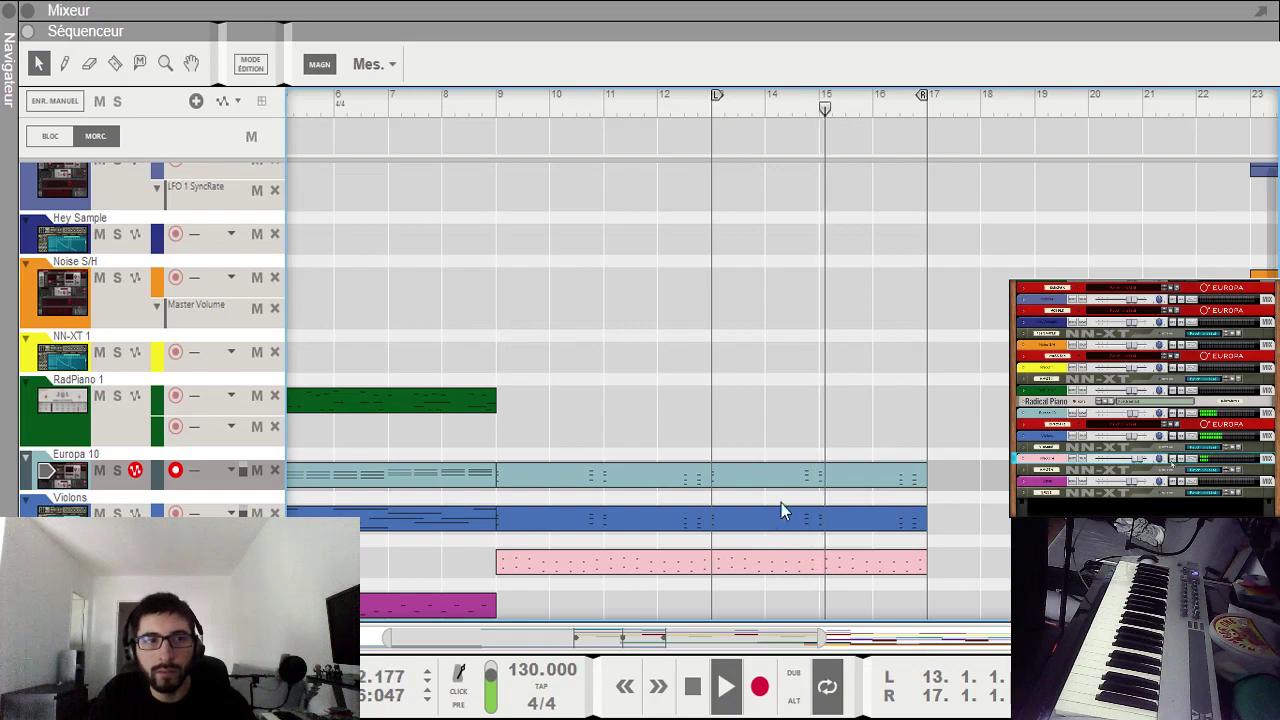
pyautogui.scroll(3, 805, 500)
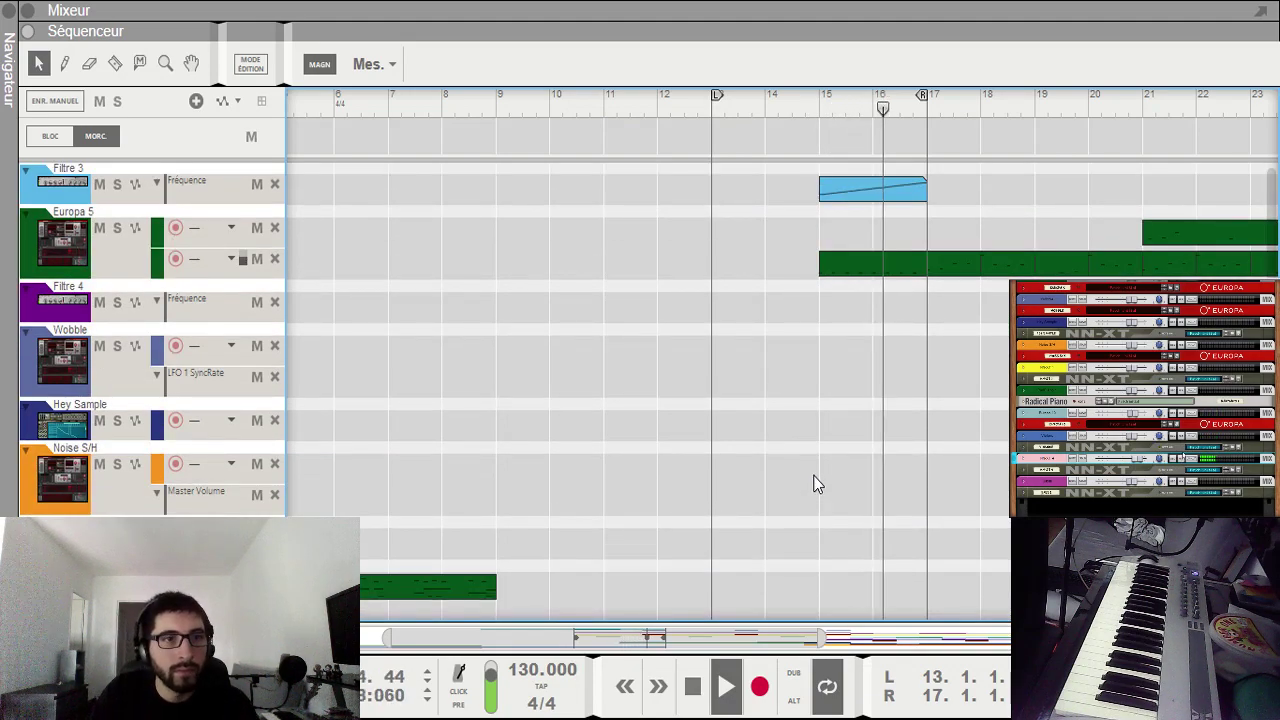
pyautogui.scroll(-4, 812, 447)
pyautogui.scroll(4, 819, 443)
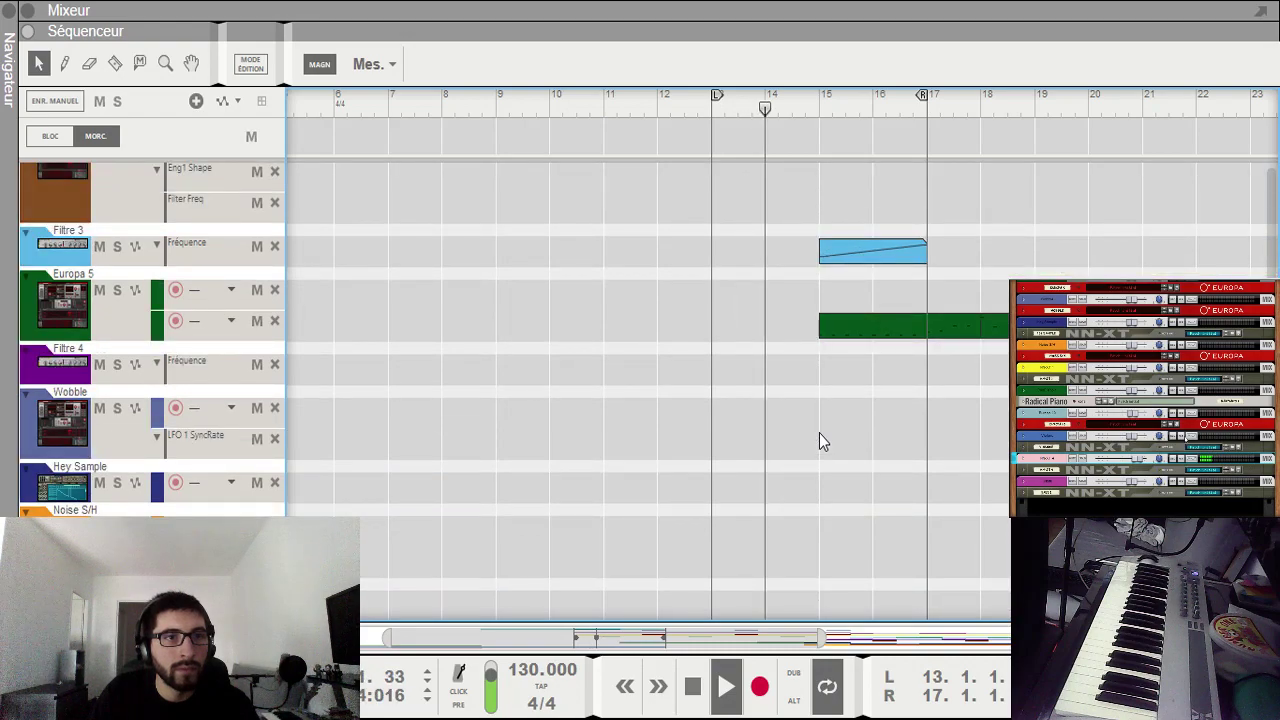
pyautogui.scroll(-4, 819, 443)
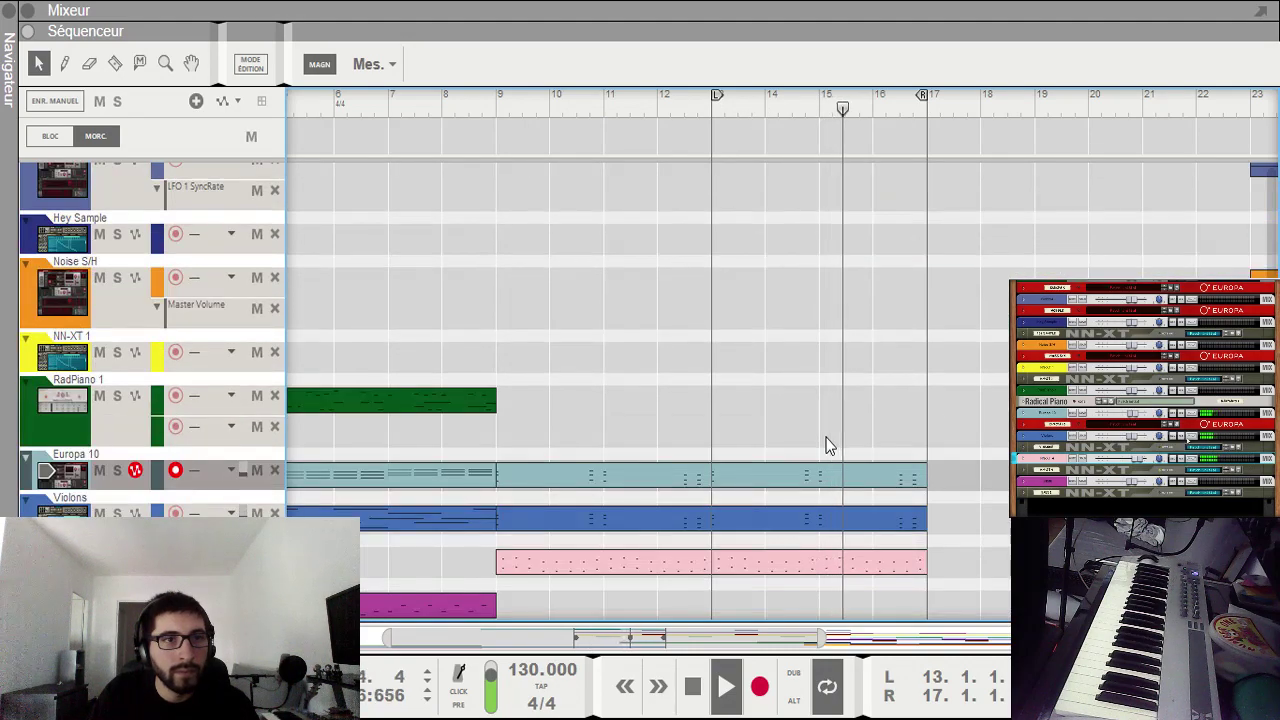
pyautogui.press('w')
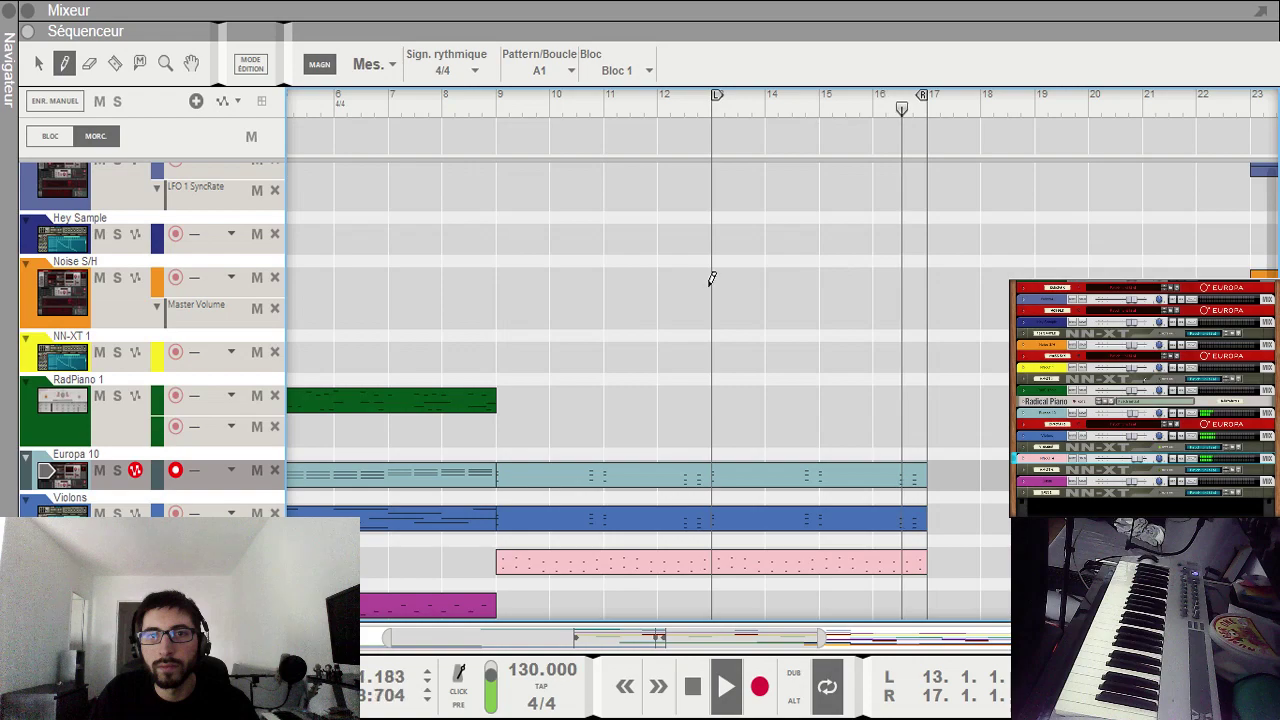
pyautogui.press('q')
# Step: Copy the Noise S/H clips starting at bar 23, with their Master Volume automation, to bar 11 and play them back
pyautogui.moveTo(700, 638); pyautogui.dragTo(760, 638)
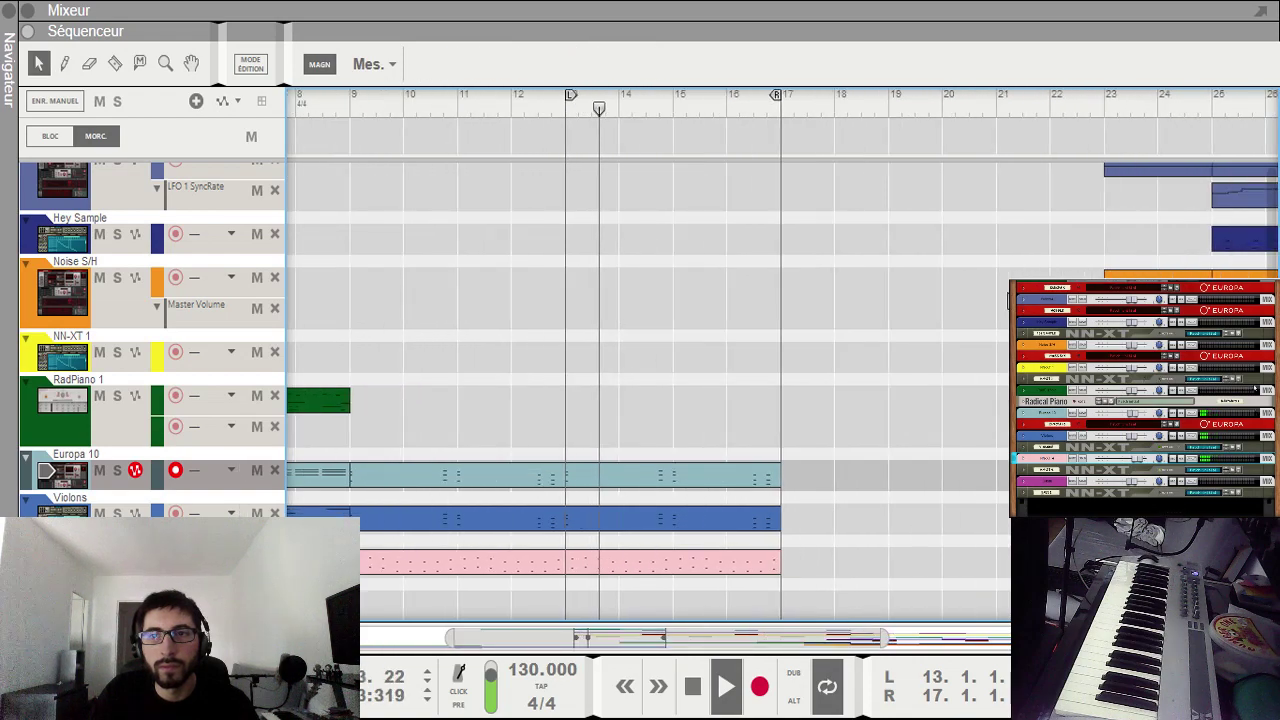
pyautogui.press('space')
pyautogui.click(449, 104)
pyautogui.hotkey('ctrl', 'v')
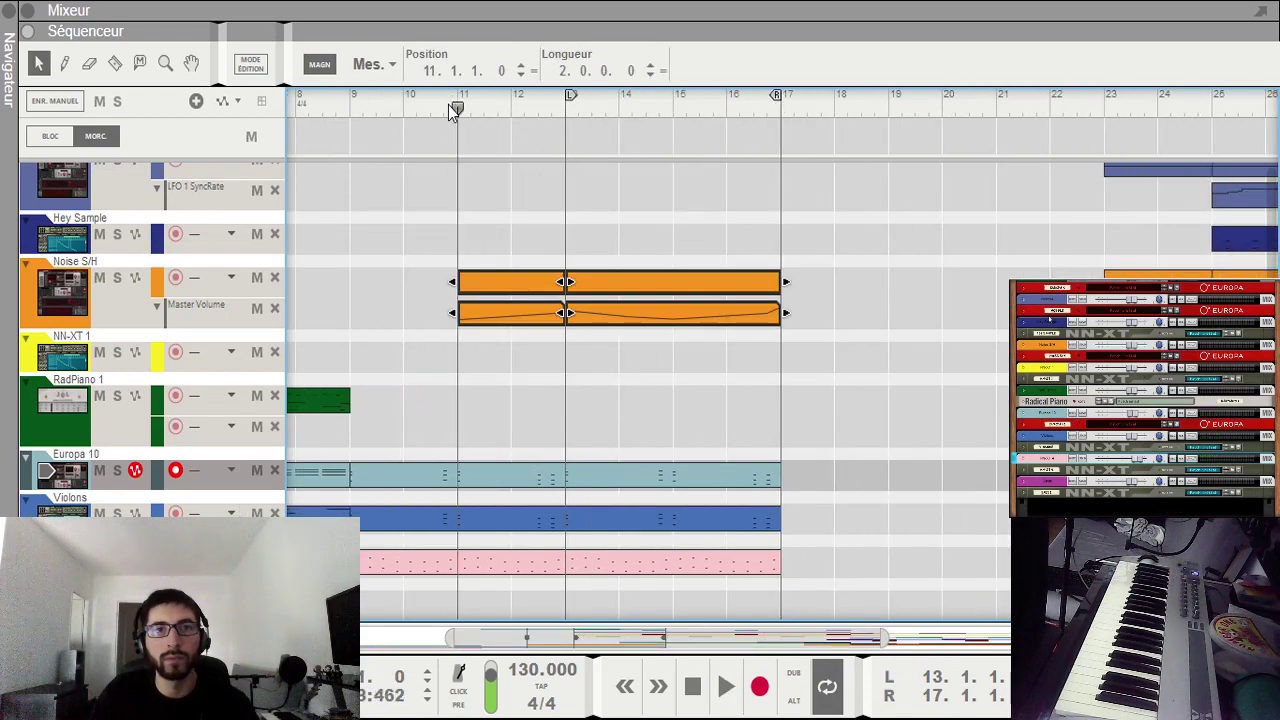
pyautogui.press('space')
pyautogui.click(677, 217)
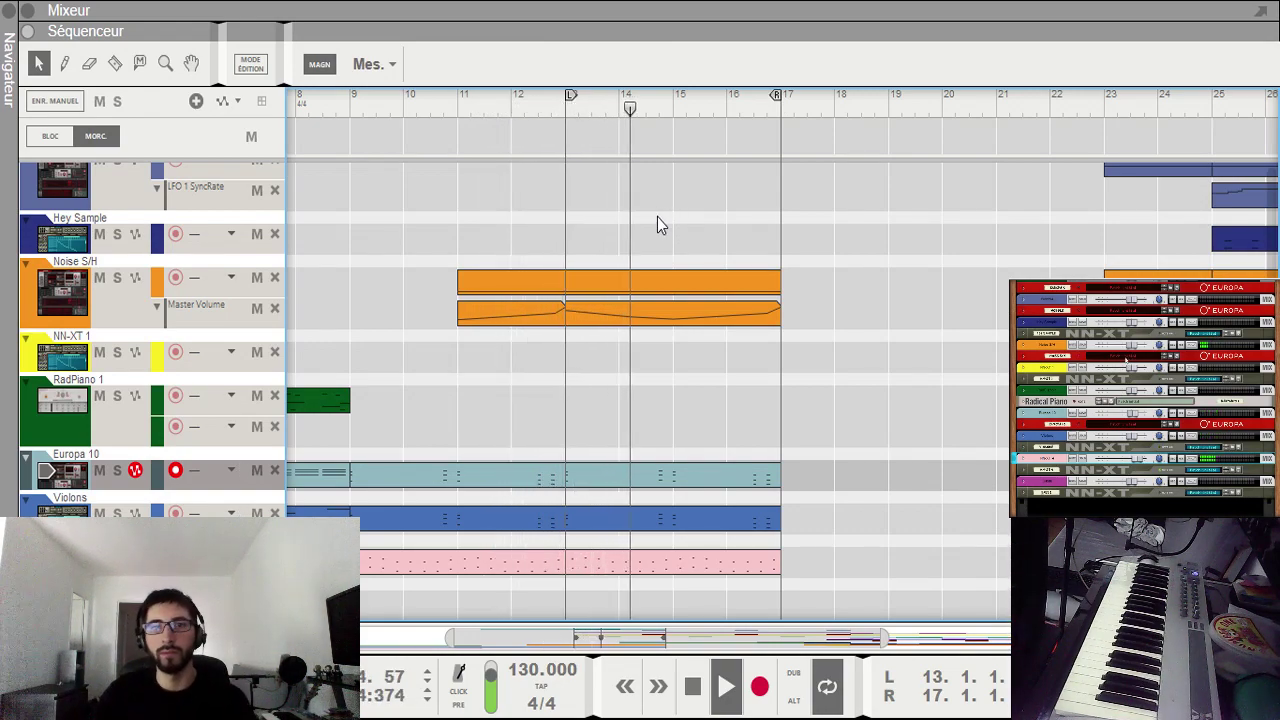
# Step: Thin out the Noise S/H Master Volume points around bar 15 and set the bar 15 point to -20 dB
pyautogui.doubleClick(706, 316)
pyautogui.moveTo(680, 362); pyautogui.dragTo(625, 394)
pyautogui.press('Delete')
pyautogui.click(673, 409)
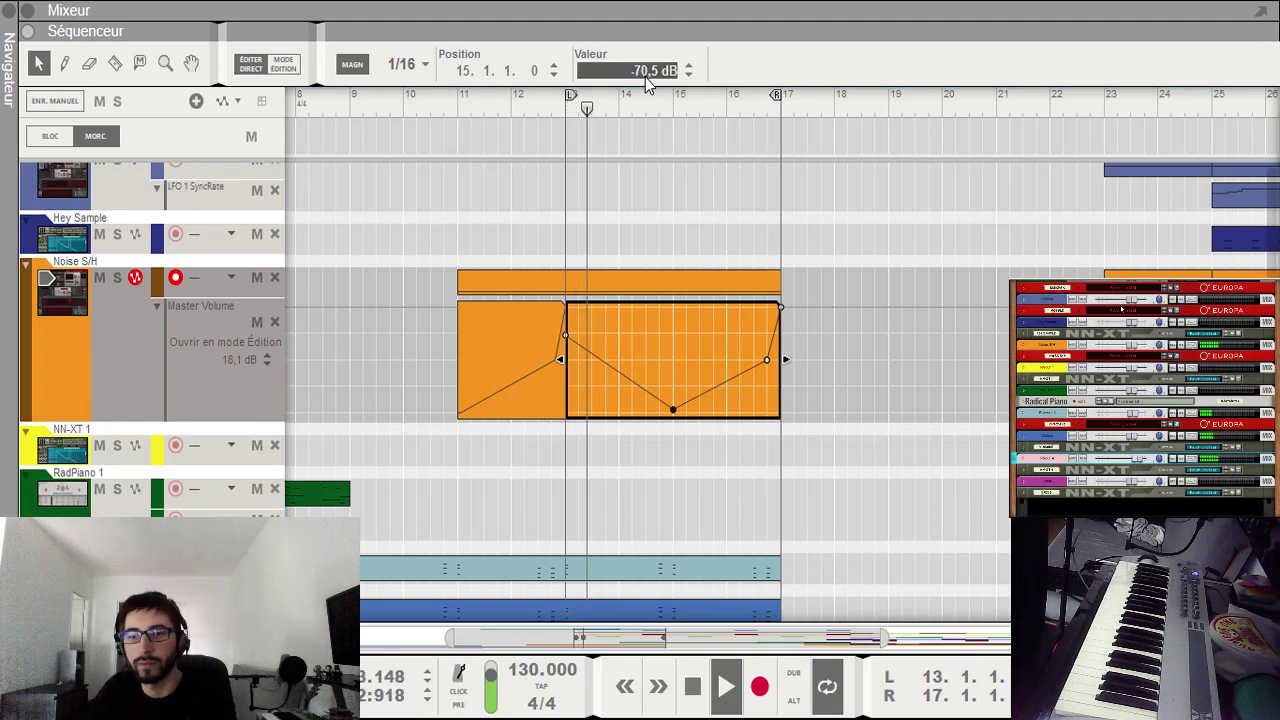
pyautogui.moveTo(646, 77); pyautogui.dragTo(646, 62)
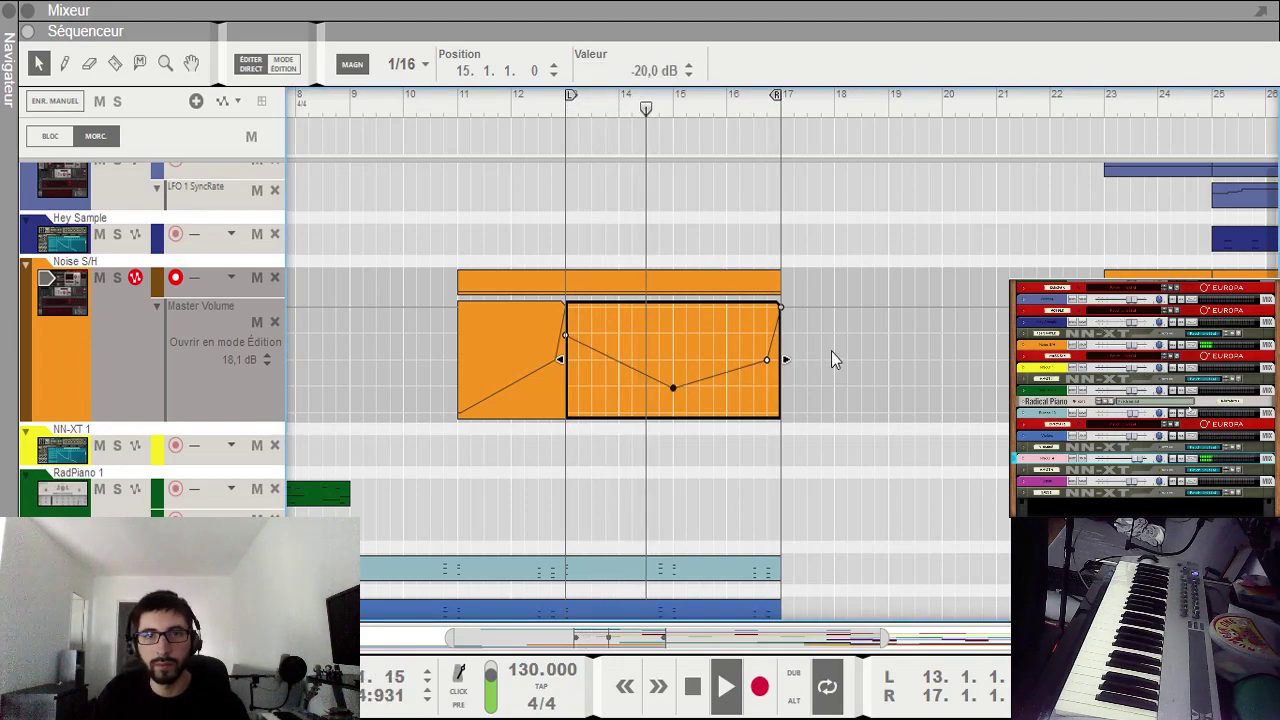
pyautogui.hotkey('ctrl', 'e')
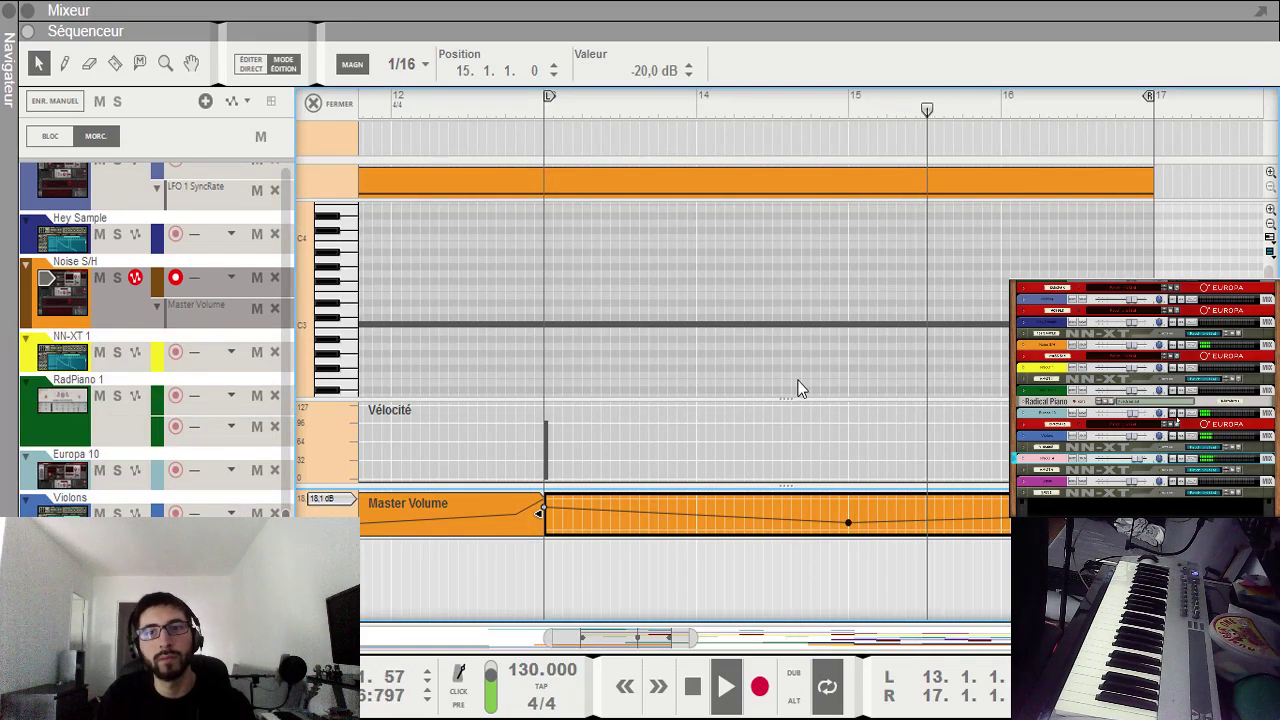
pyautogui.hotkey('ctrl', 'e')
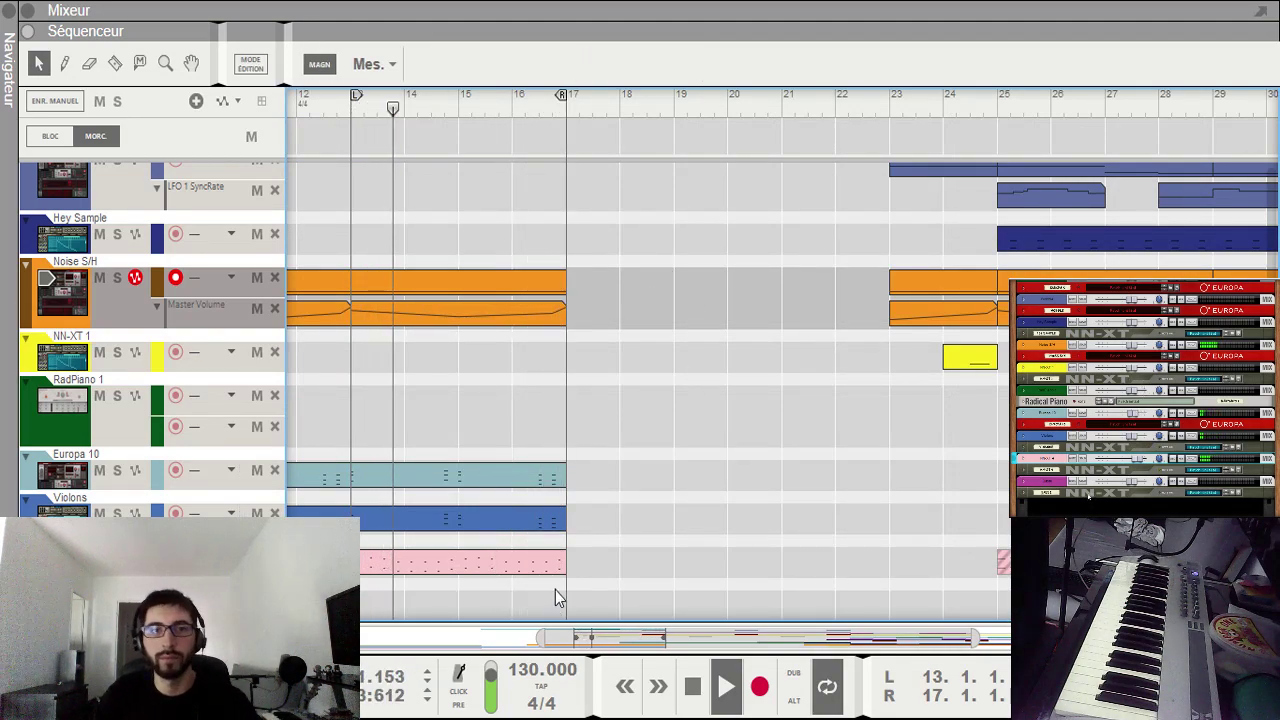
# Step: Duplicate the four-bar Noise S/H clip and its Master Volume clip from bar 13 to bar 17 and play from there
pyautogui.scroll(5, 689, 430)
pyautogui.click(583, 100)
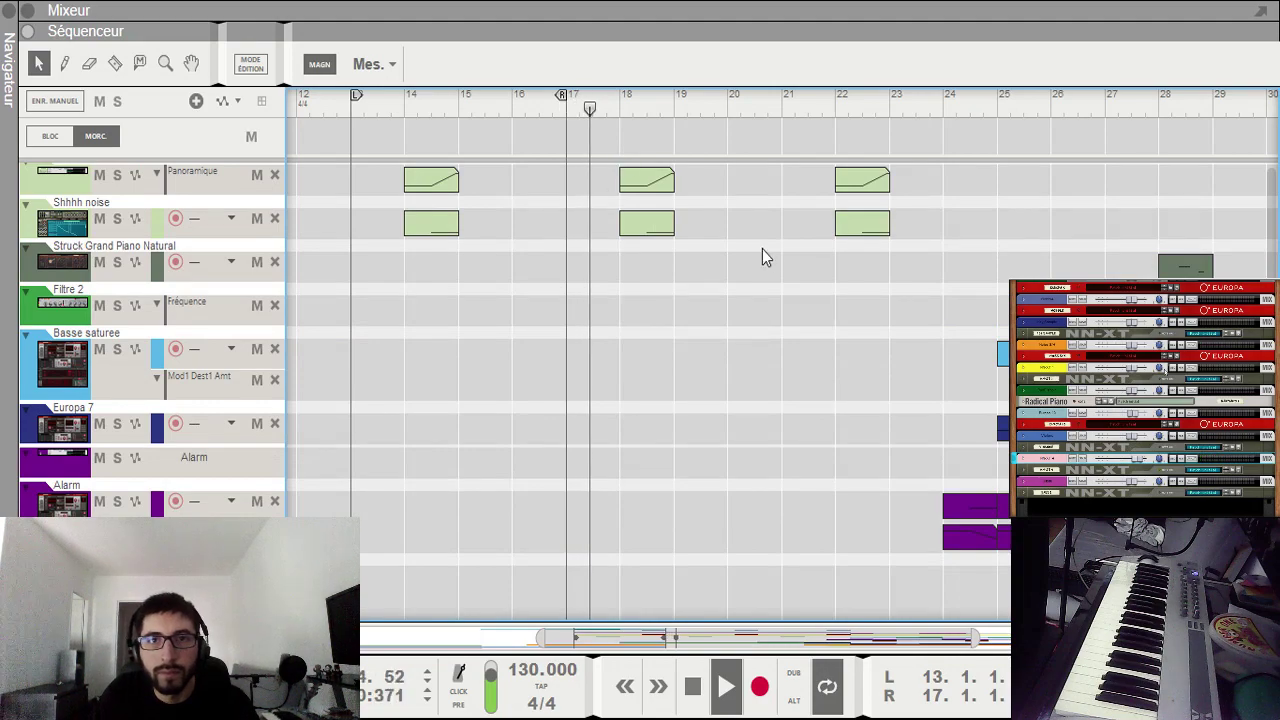
pyautogui.scroll(-5, 765, 265)
pyautogui.press('space')
pyautogui.click(562, 318)
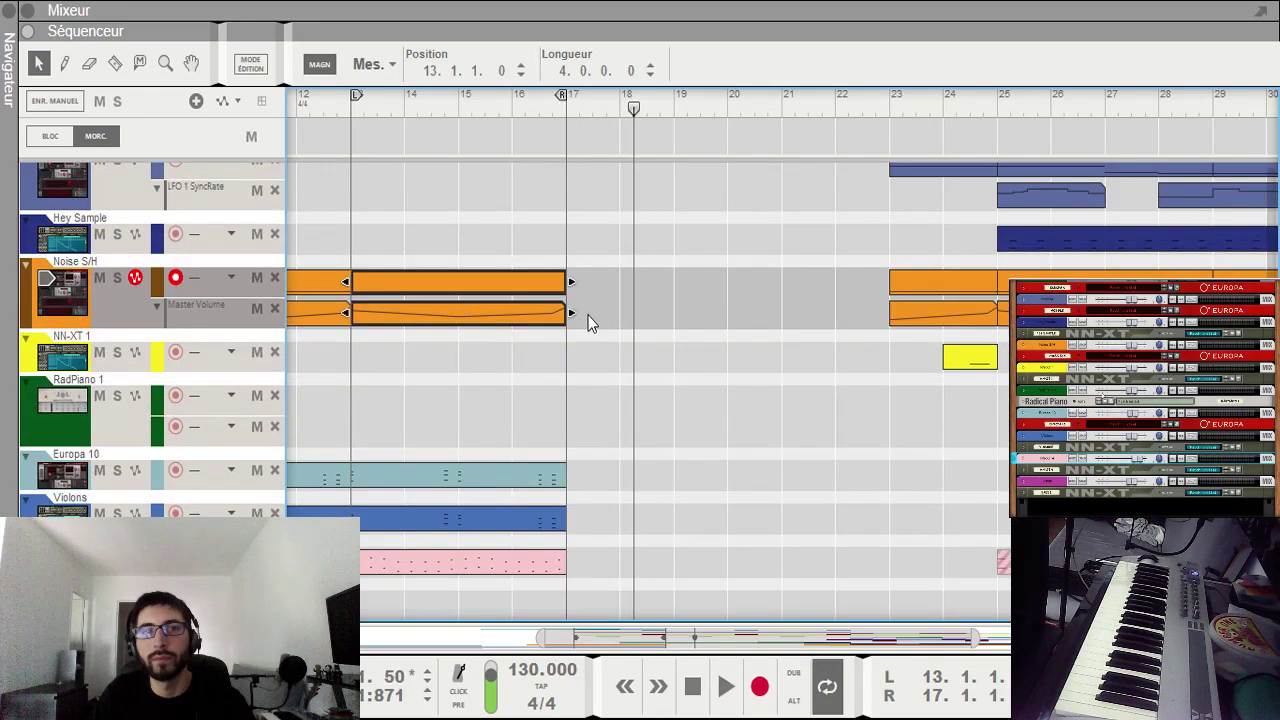
pyautogui.hotkey('ctrl', 'd')
pyautogui.click(587, 101)
pyautogui.press('space')
pyautogui.scroll(6, 836, 220)
pyautogui.scroll(-6, 857, 251)
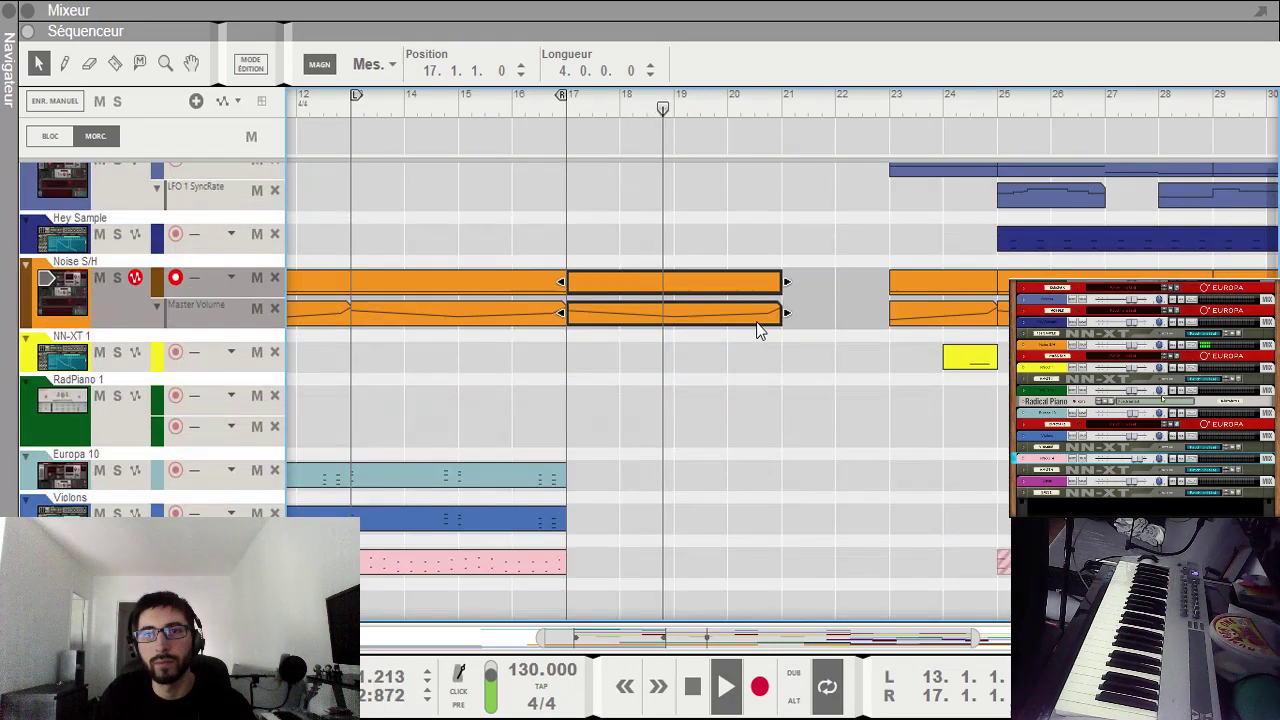
# Step: Lower the closing points of the Noise S/H Master Volume clip at bar 17 to -∞ dB at 20.4.2 for a fade-out
pyautogui.doubleClick(756, 318)
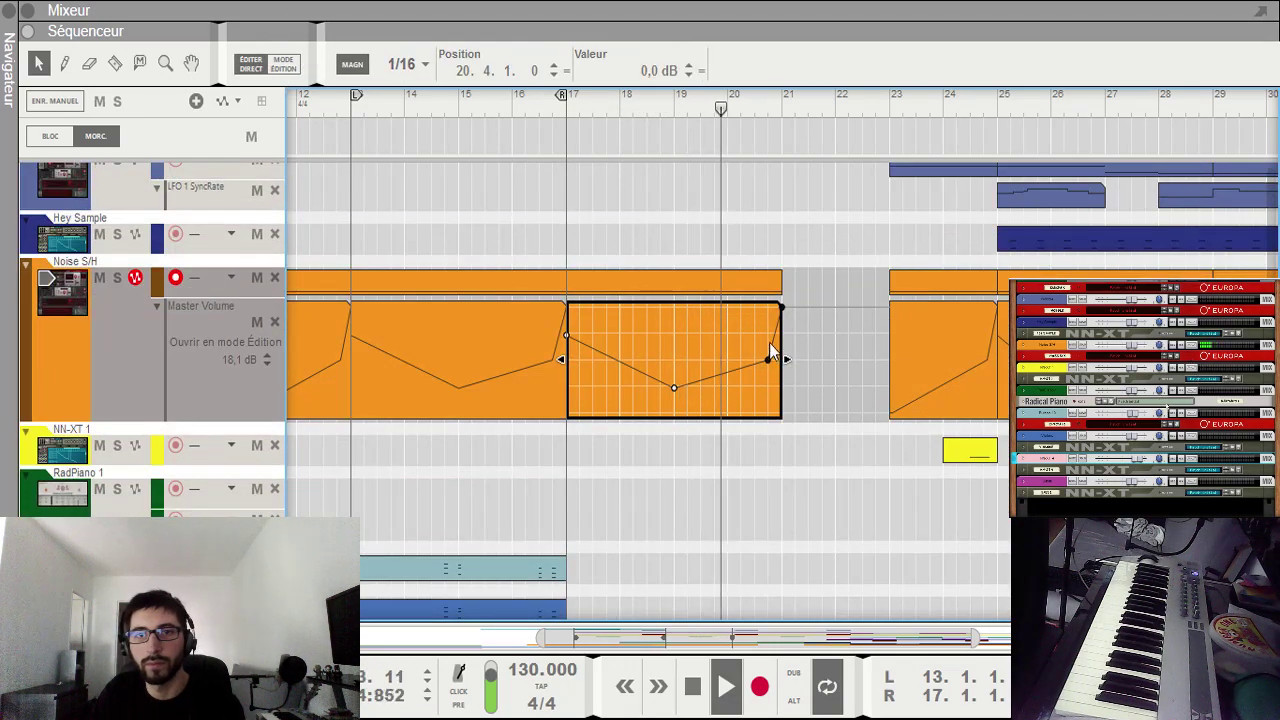
pyautogui.moveTo(767, 363); pyautogui.dragTo(774, 445)
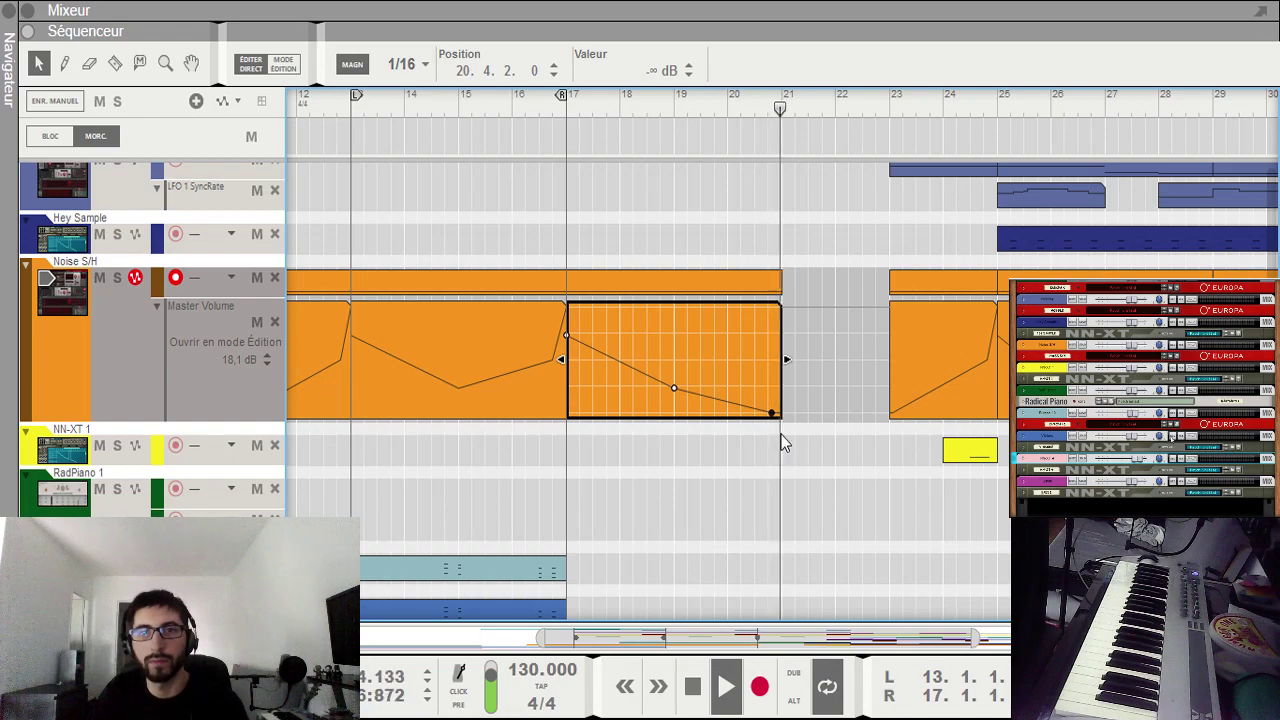
# Step: Finish editing the Noise S/H Master Volume clip and review the playing arrangement from bar 21 onward
pyautogui.doubleClick(817, 447)
pyautogui.scroll(4, 874, 412)
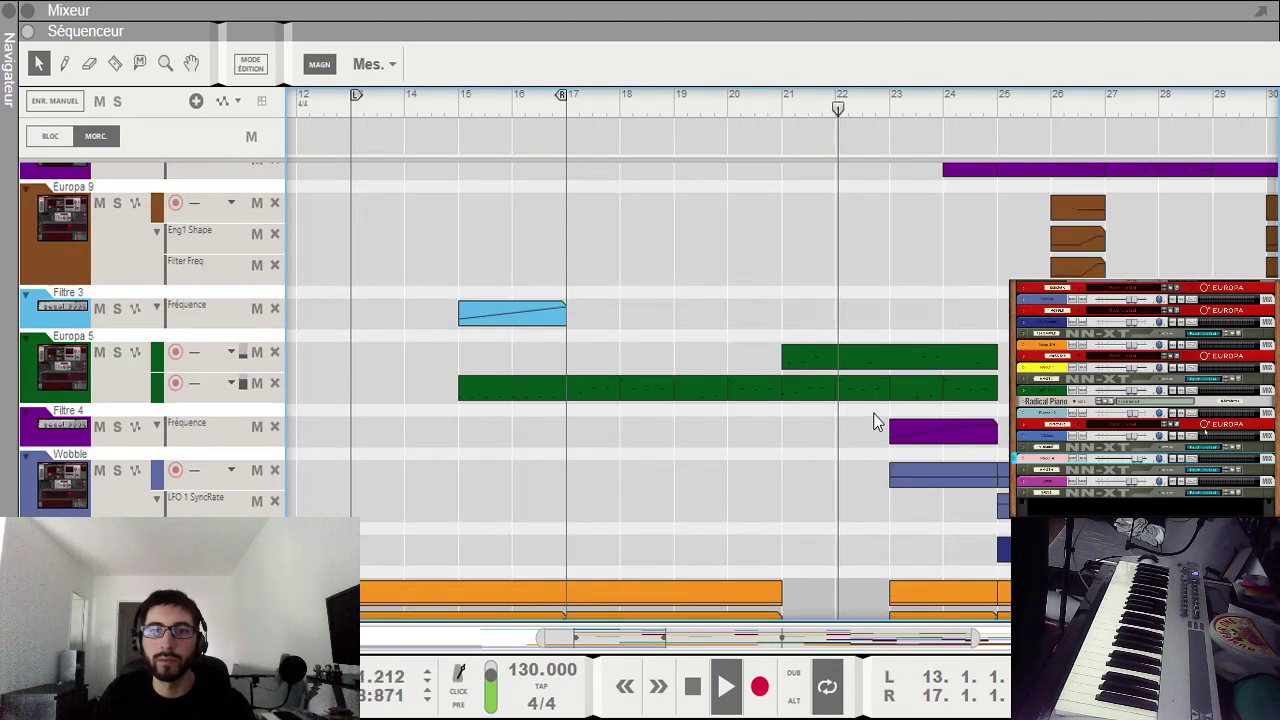
pyautogui.scroll(-4, 873, 421)
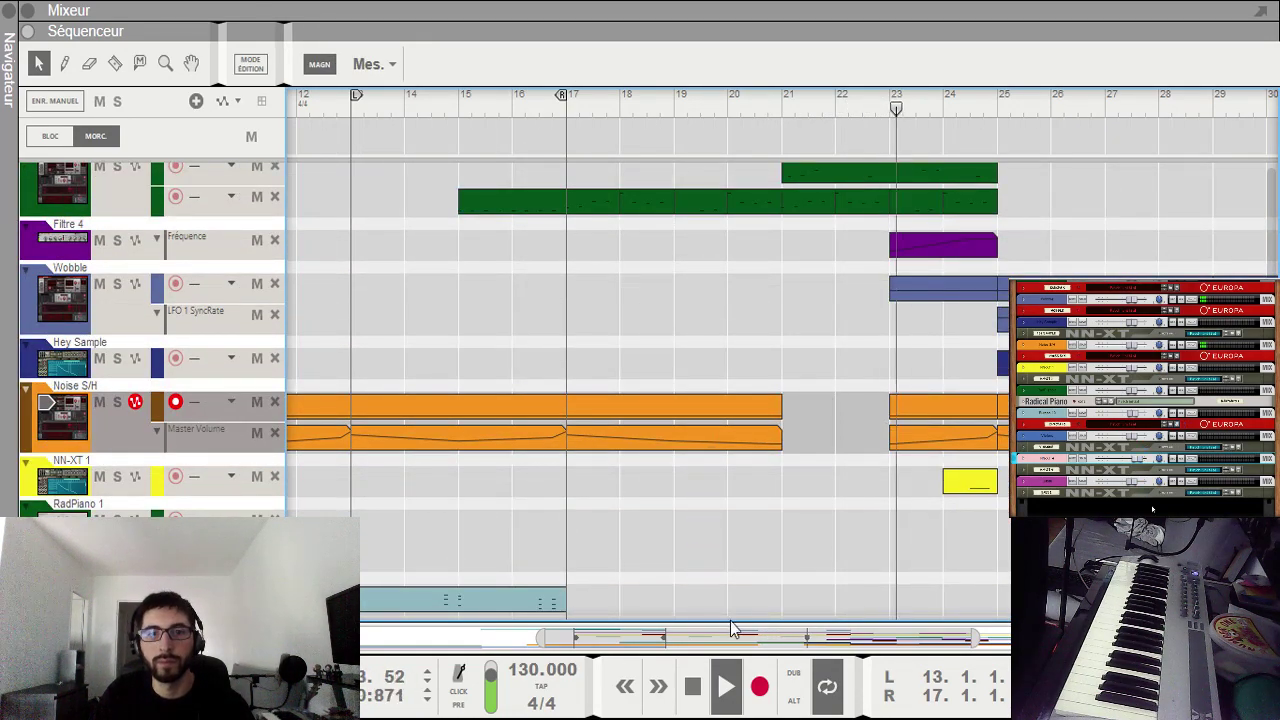
pyautogui.moveTo(730, 627); pyautogui.dragTo(901, 632)
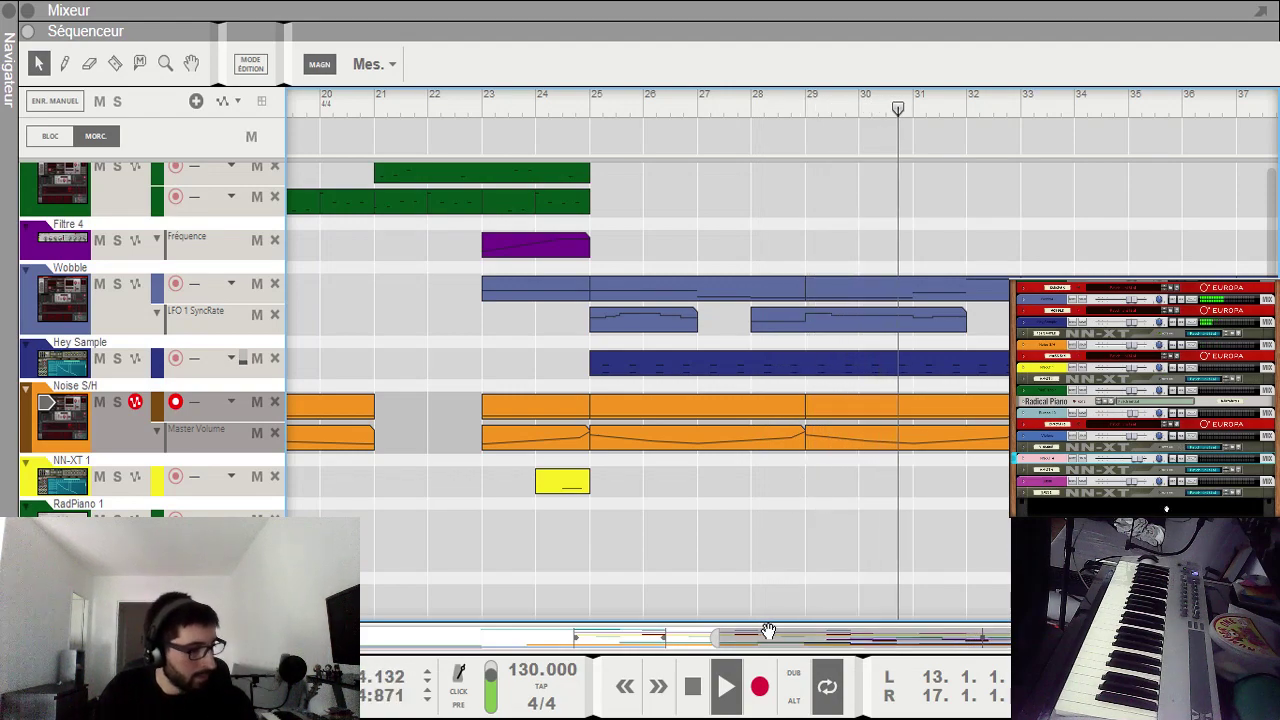
pyautogui.moveTo(763, 631); pyautogui.dragTo(1264, 512)
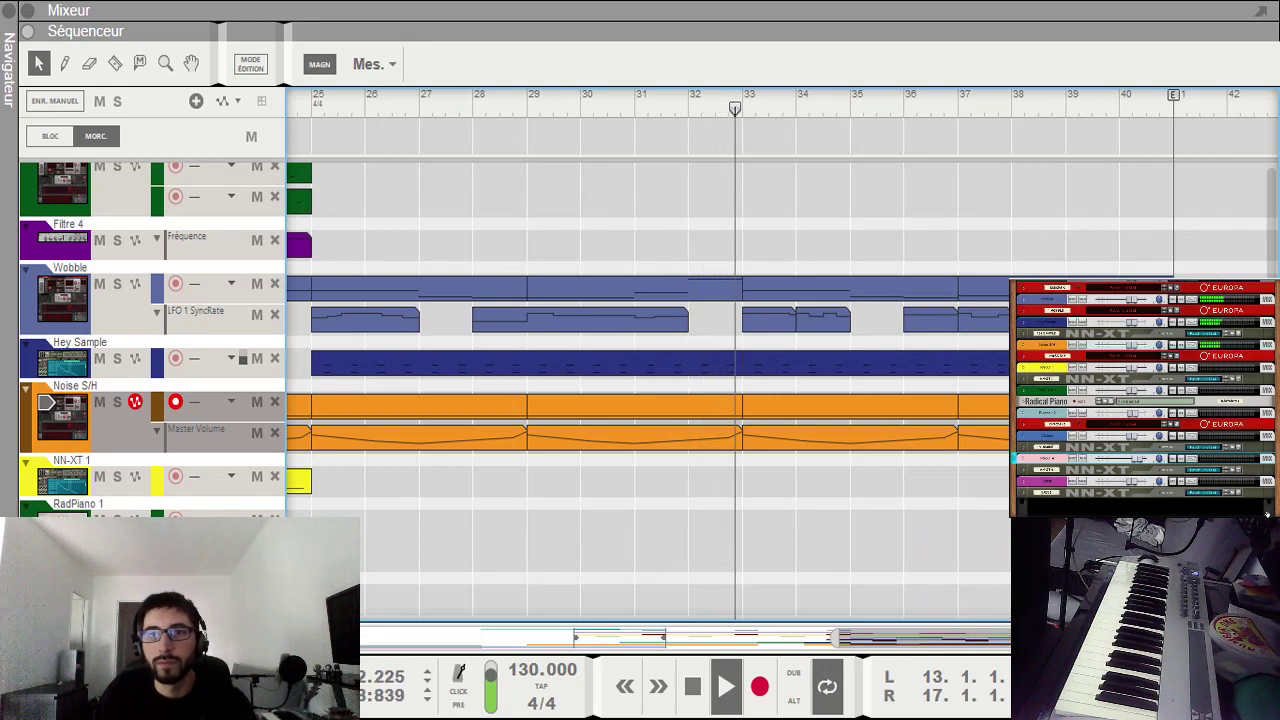
pyautogui.scroll(-2, 648, 390)
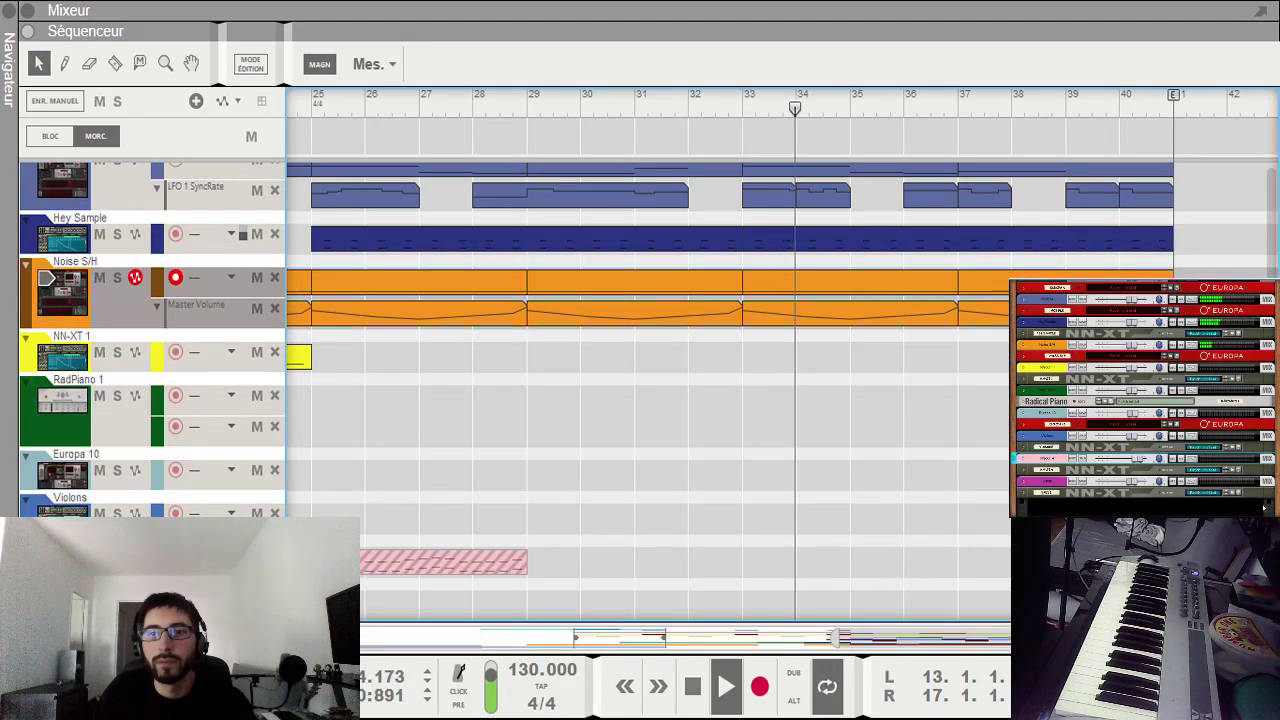
pyautogui.moveTo(1007, 630); pyautogui.dragTo(450, 636)
# Step: Play the song from bar 1 to bar 11 and check the tracks through the opening section
pyautogui.scroll(9, 571, 427)
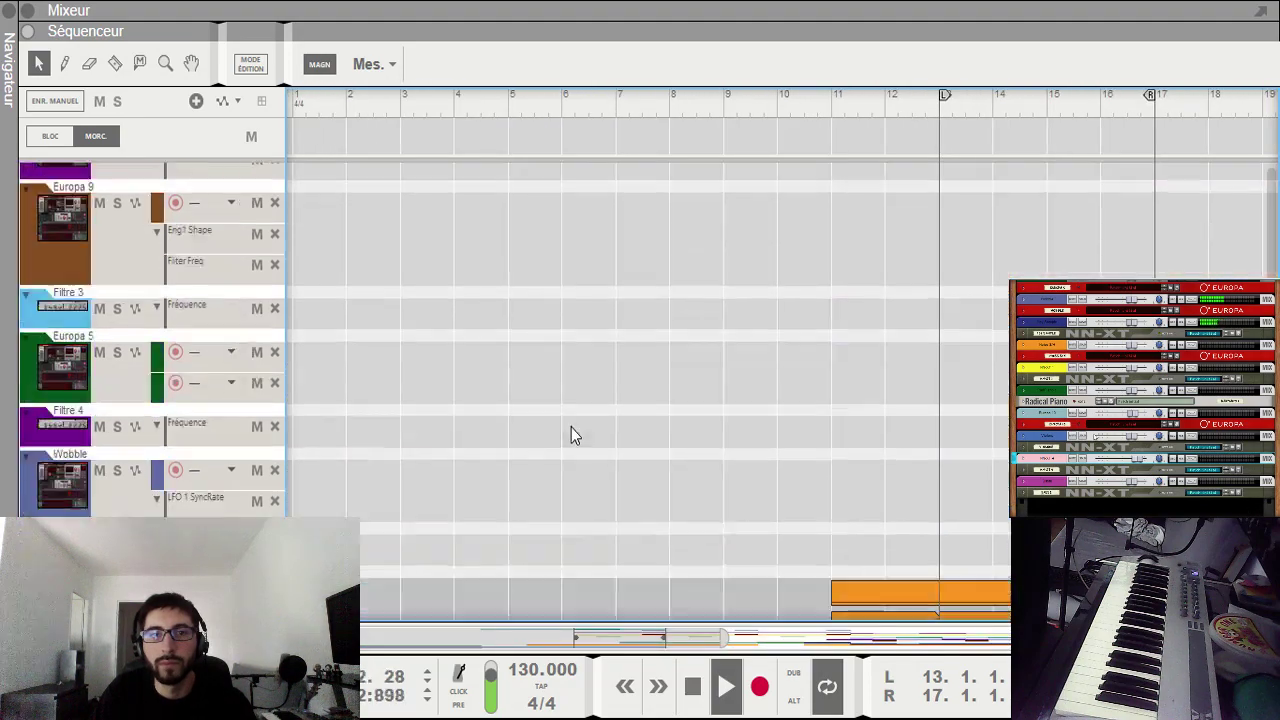
pyautogui.scroll(6, 482, 316)
pyautogui.press('space')
pyautogui.click(300, 107)
pyautogui.press('space')
pyautogui.scroll(5, 531, 305)
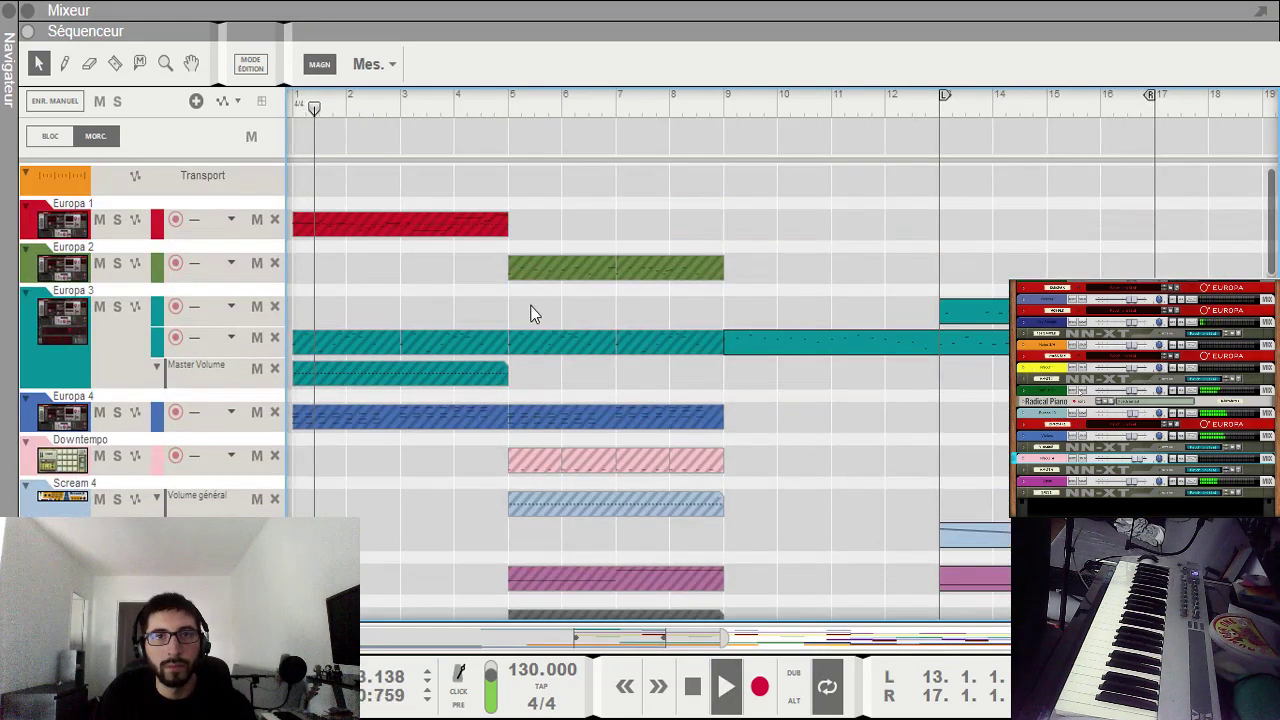
pyautogui.scroll(-10, 531, 305)
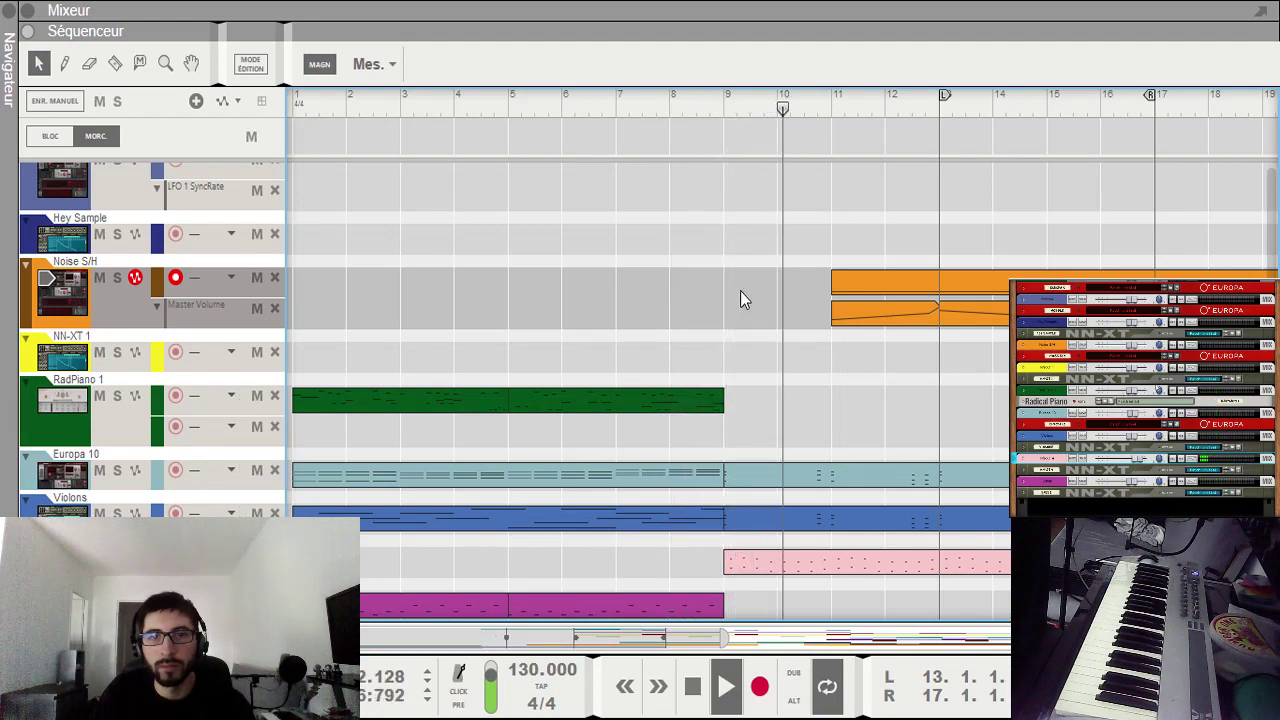
pyautogui.press('space')
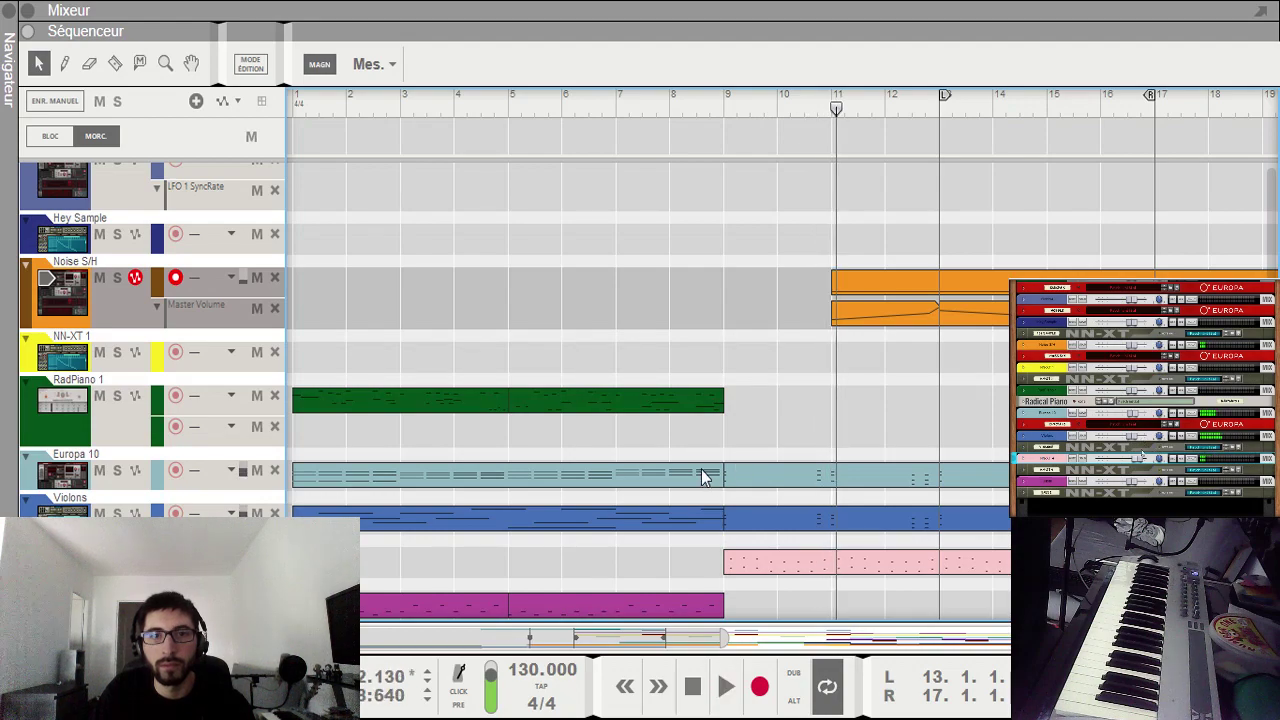
# Step: Shorten the Europa 10 chord notes in bars 7 and 8 and play them back from bar 7
pyautogui.doubleClick(703, 472)
pyautogui.moveTo(412, 645); pyautogui.dragTo(458, 645)
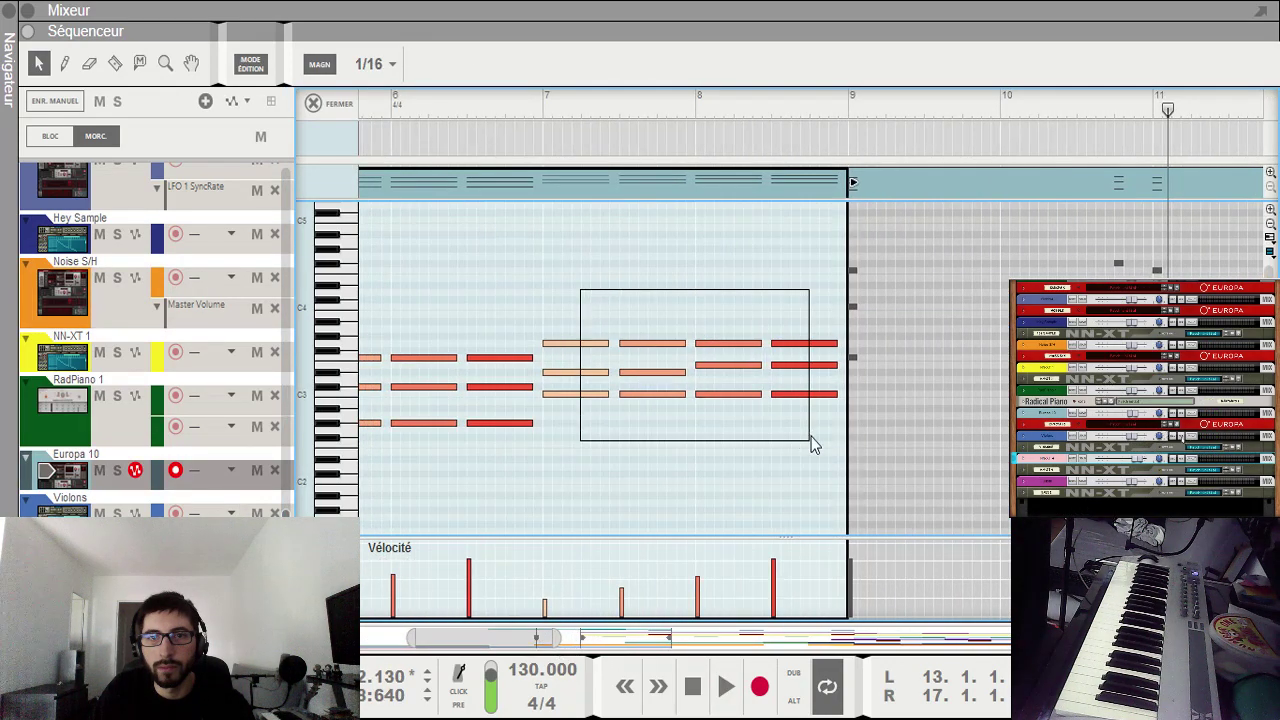
pyautogui.moveTo(812, 445); pyautogui.dragTo(813, 445)
pyautogui.moveTo(842, 343); pyautogui.dragTo(810, 345)
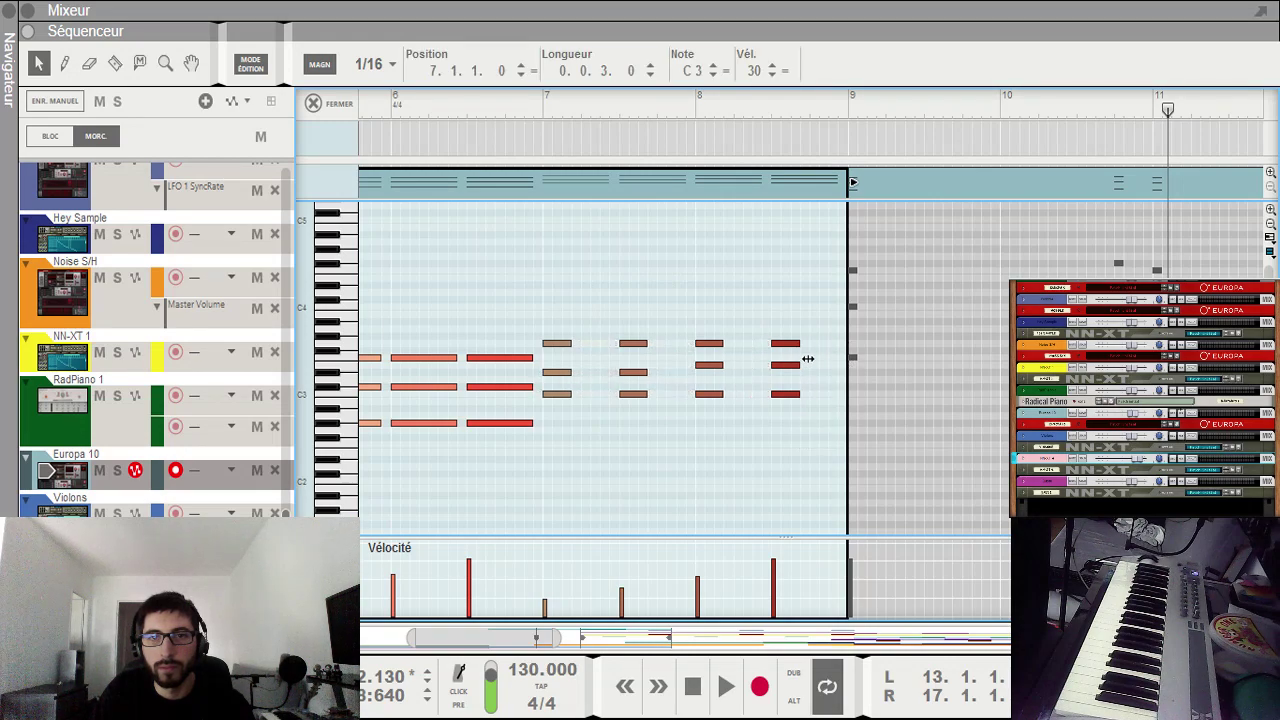
pyautogui.click(545, 133)
pyautogui.press('space')
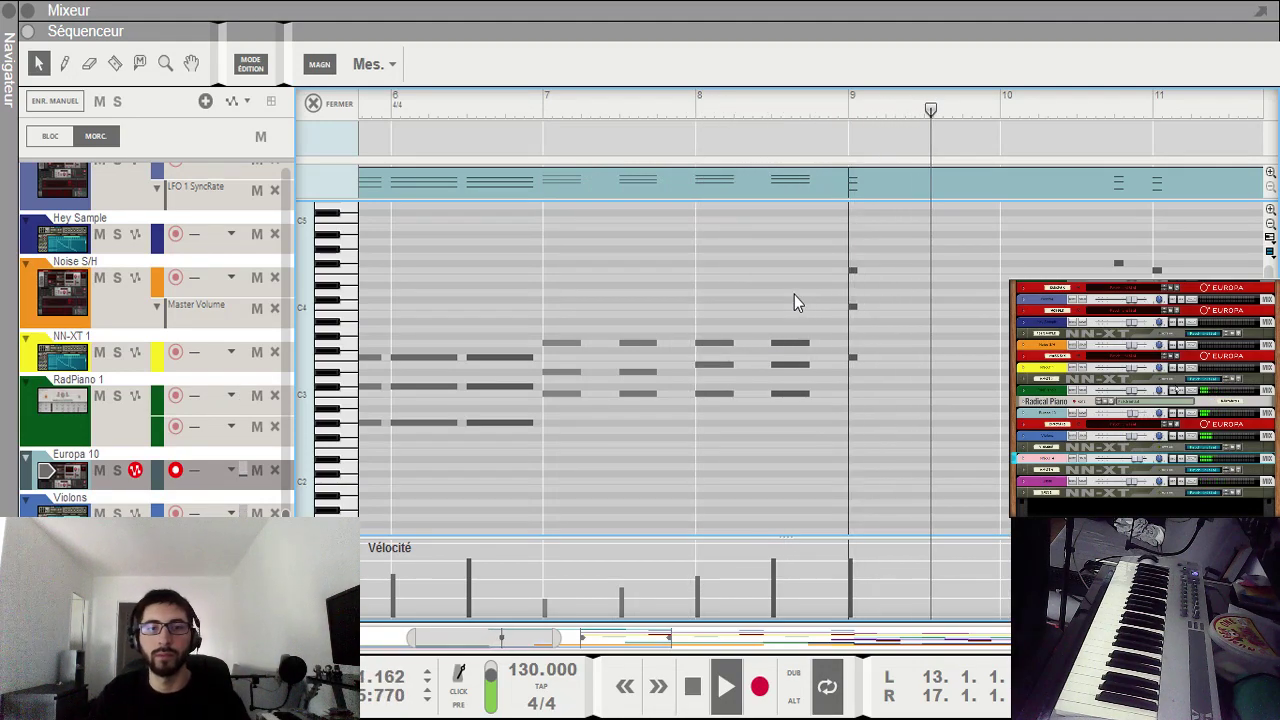
pyautogui.hotkey('ctrl', 'e')
pyautogui.moveTo(700, 645); pyautogui.dragTo(540, 634)
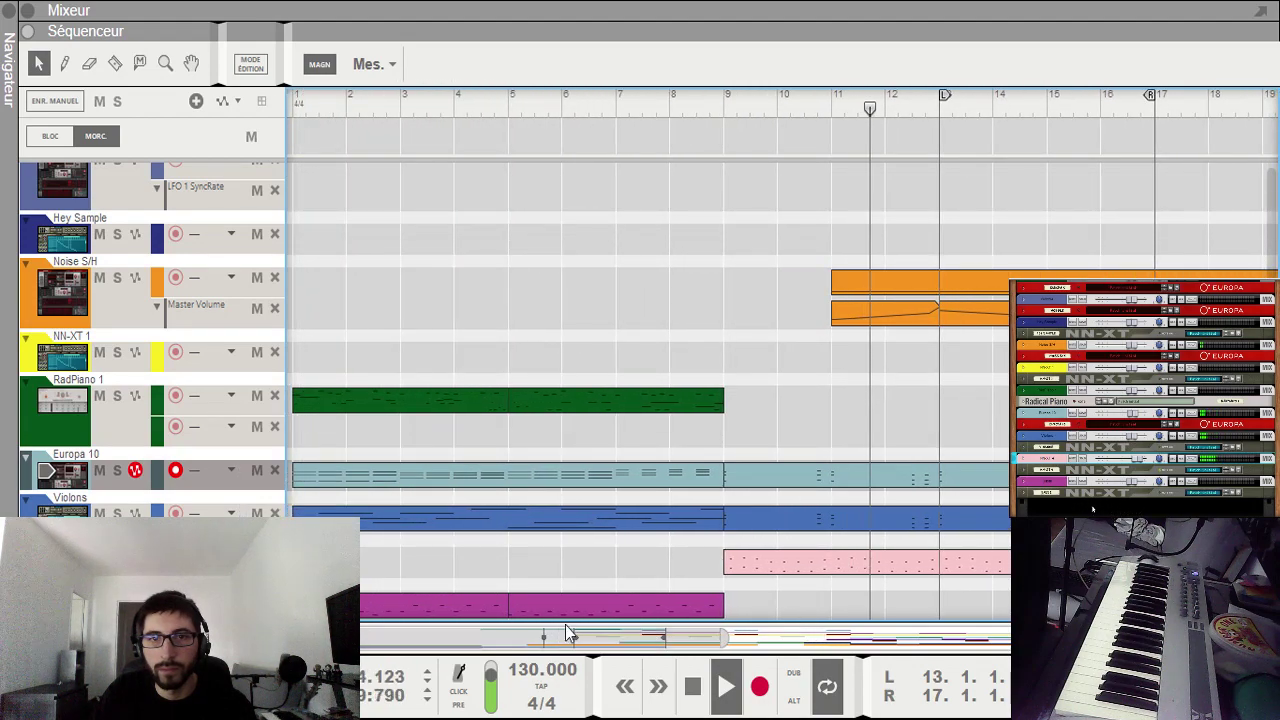
# Step: Check the notes of the eight-bar Violons clip and replay the passage leading into bar 9
pyautogui.doubleClick(670, 530)
pyautogui.hotkey('ctrl', 'e')
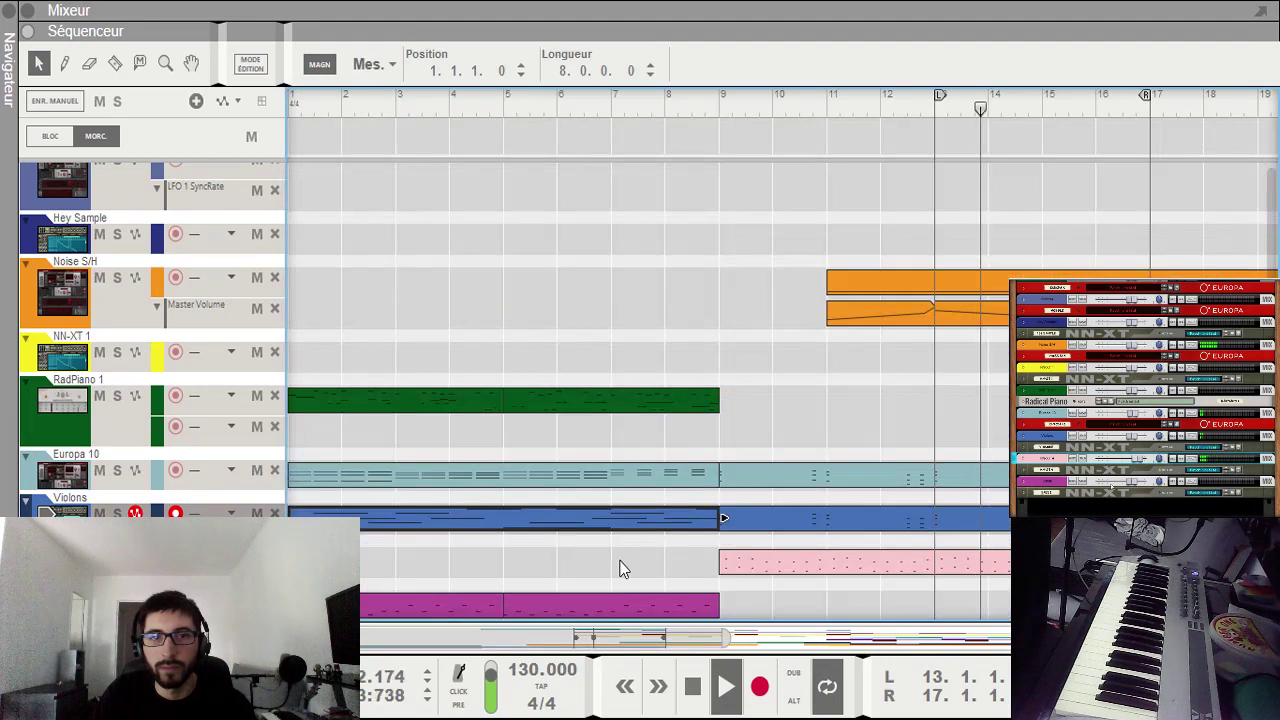
pyautogui.moveTo(642, 646); pyautogui.dragTo(638, 646)
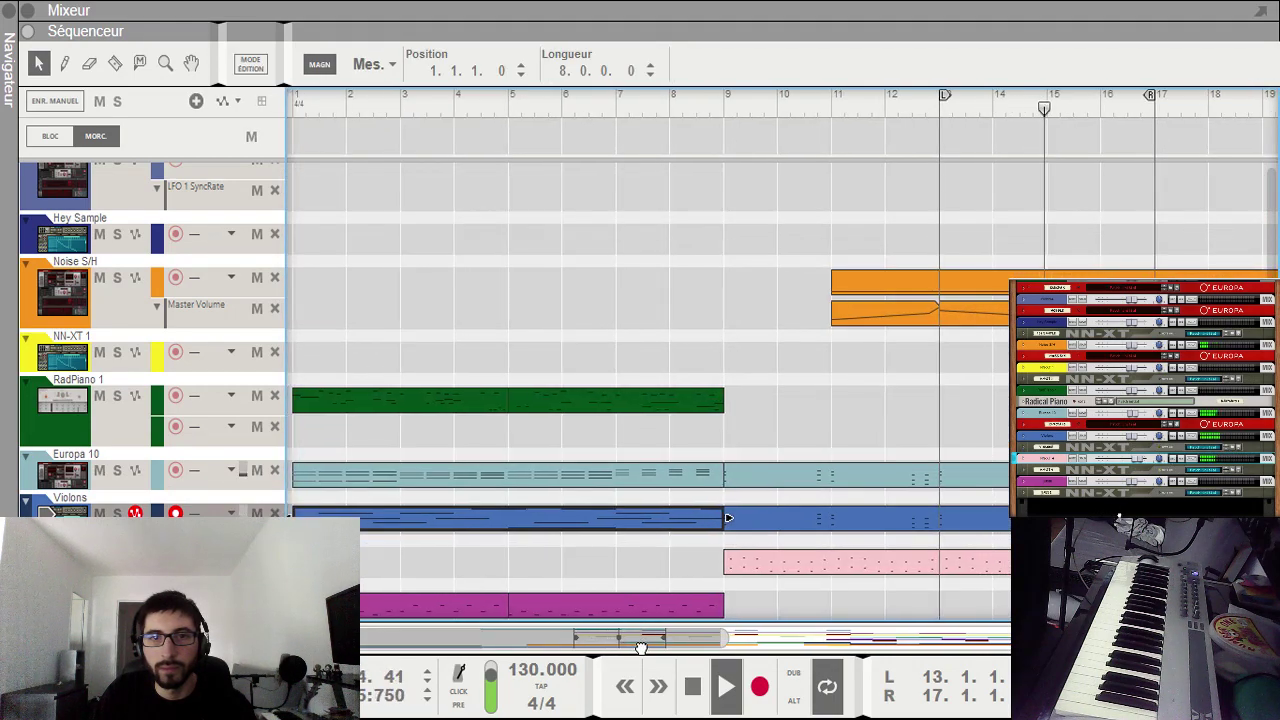
pyautogui.click(724, 103)
pyautogui.click(666, 100)
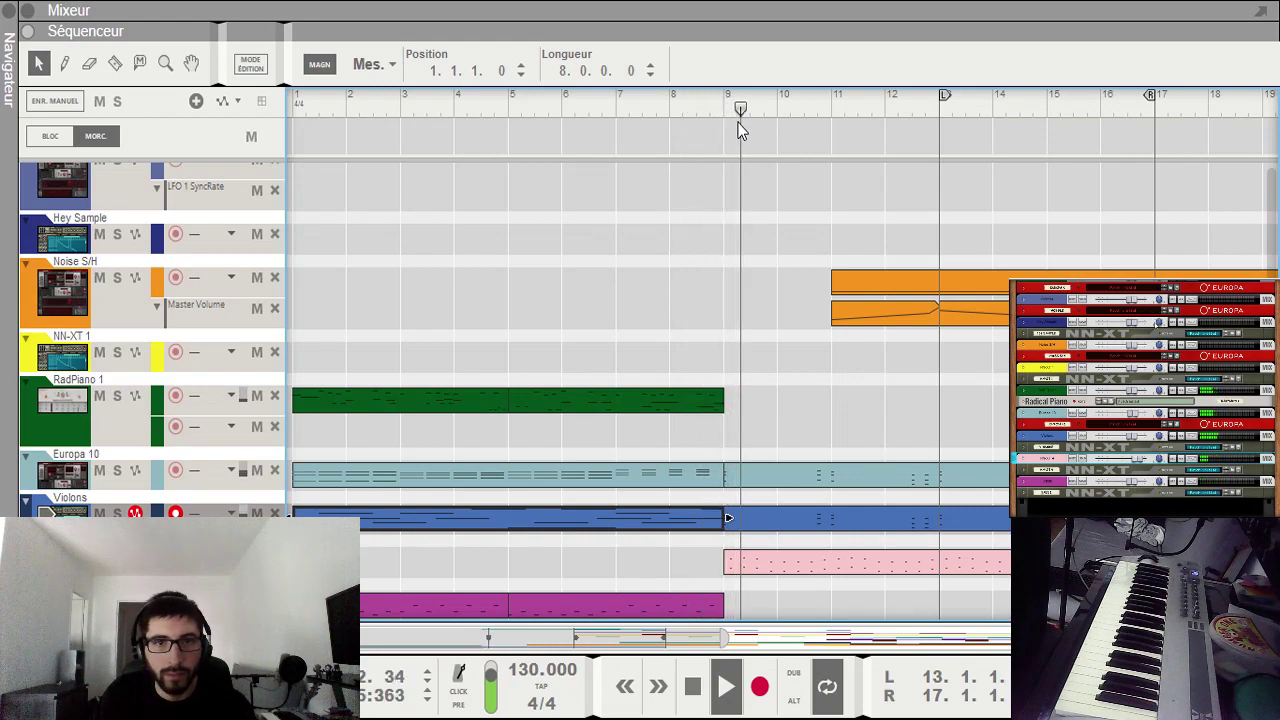
# Step: Copy the four-bar RadPiano 1 clip from bar 1 to bar 9 and play from there
pyautogui.click(675, 400)
pyautogui.press('space')
pyautogui.moveTo(425, 342); pyautogui.dragTo(422, 372)
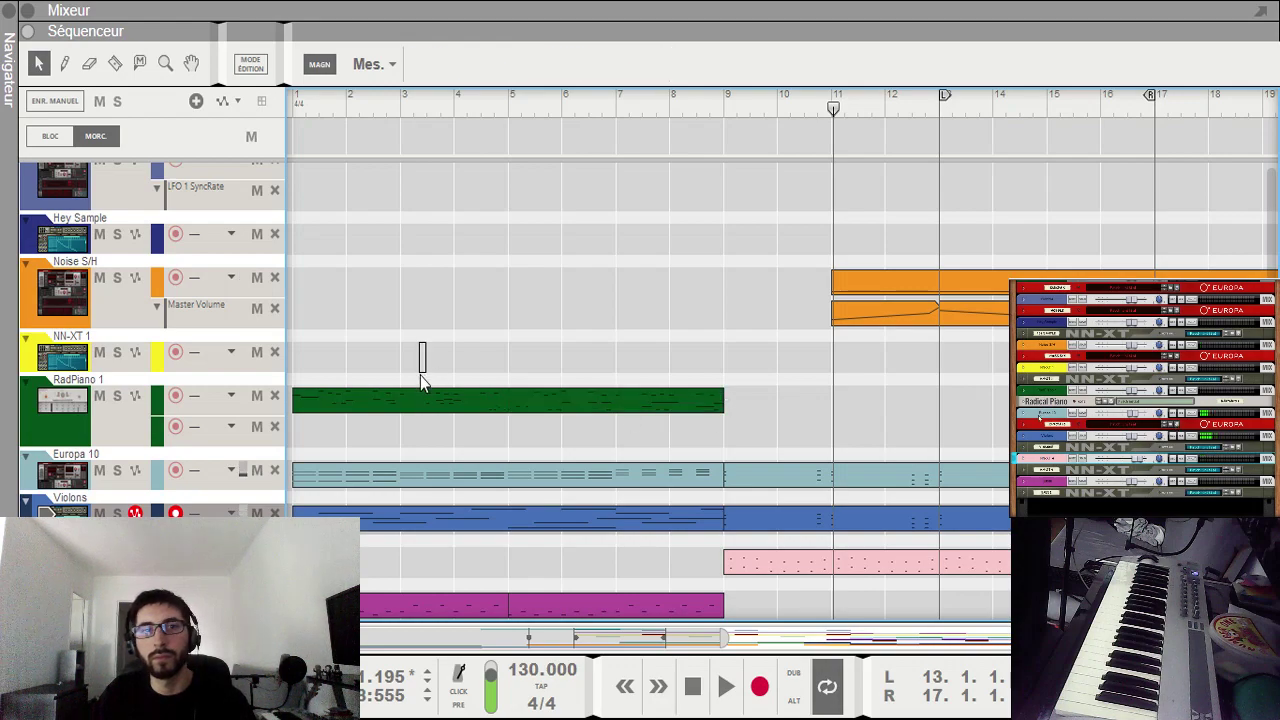
pyautogui.hotkey('ctrl', 'v')
pyautogui.click(752, 118)
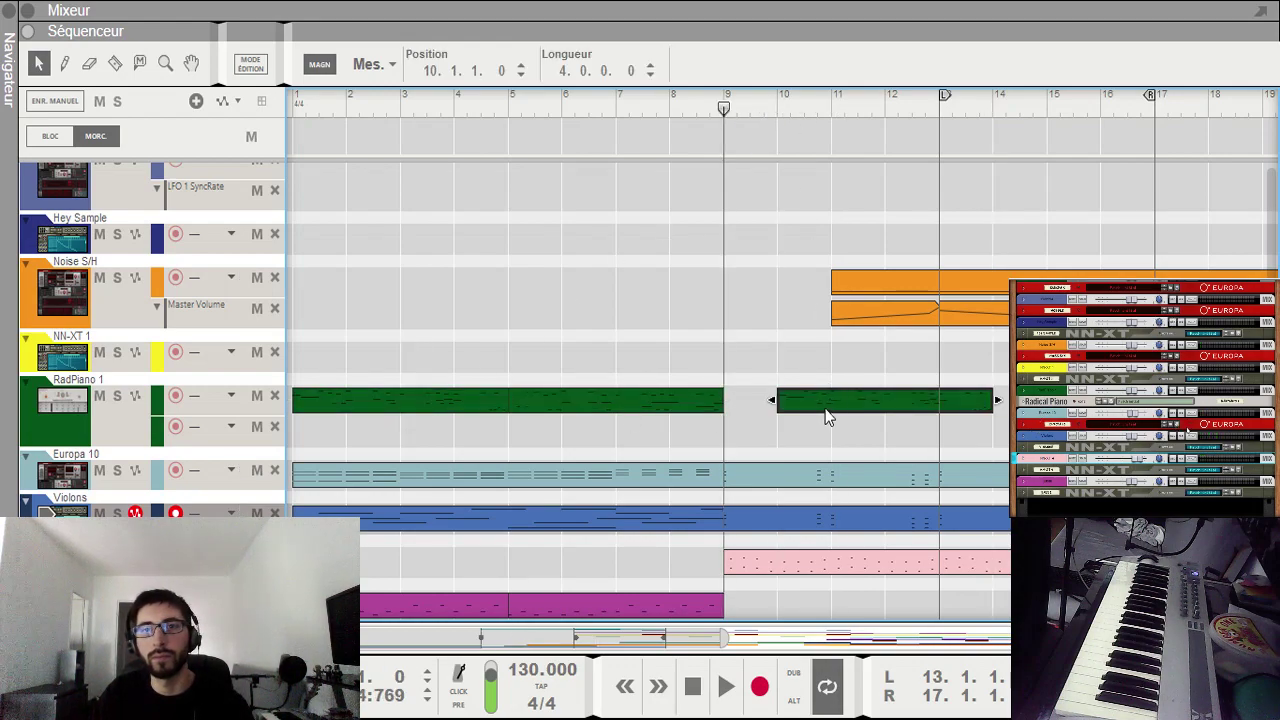
pyautogui.press('space')
pyautogui.click(770, 279)
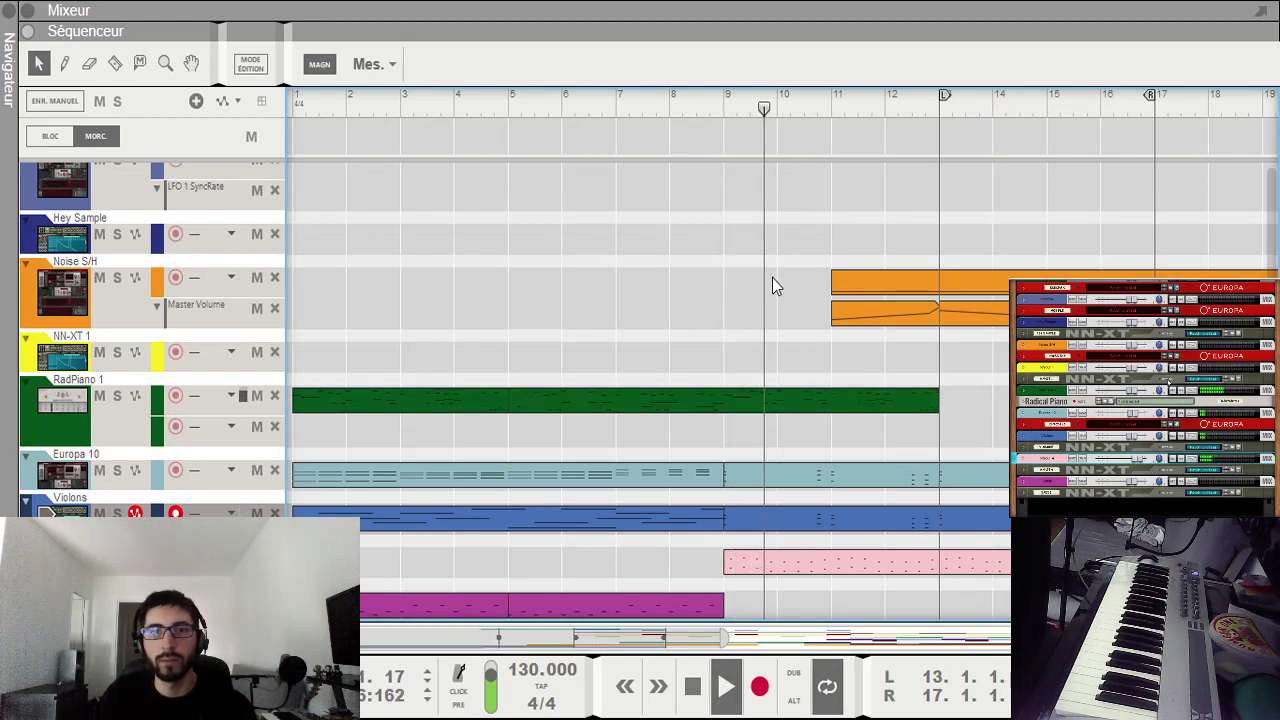
# Step: Try a copy of the bar 5 RadPiano 1 clip at bar 13, then remove it
pyautogui.moveTo(612, 345); pyautogui.dragTo(596, 418)
pyautogui.press('space')
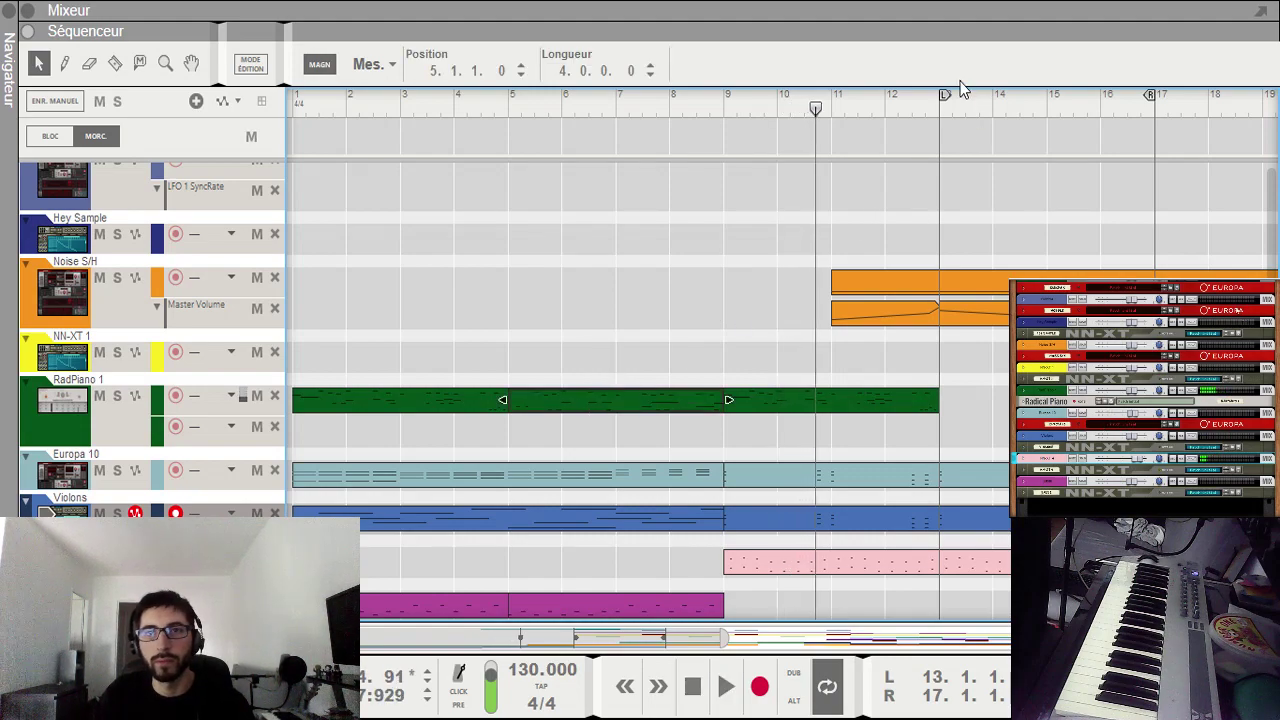
pyautogui.hotkey('ctrl', 'v')
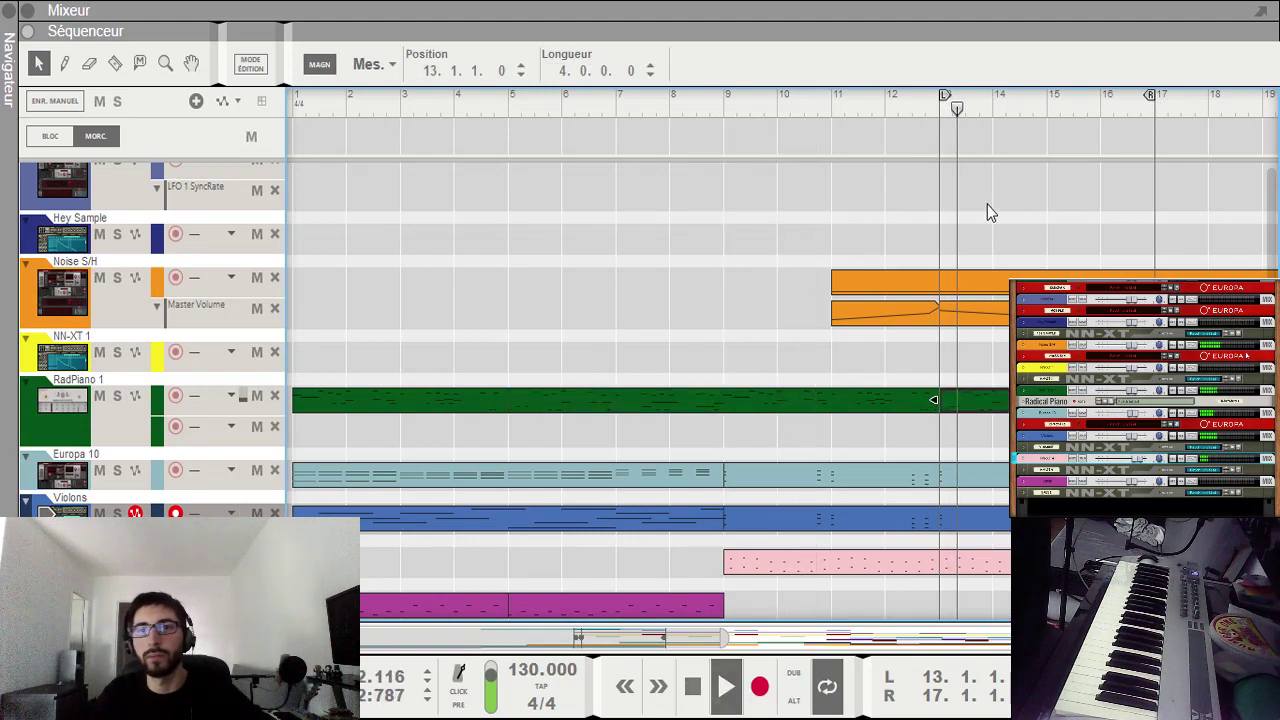
pyautogui.press('Delete')
# Step: Play the song from bar 1 and follow the tracks past the RadPiano 1 extension into bar 15
pyautogui.click(318, 108)
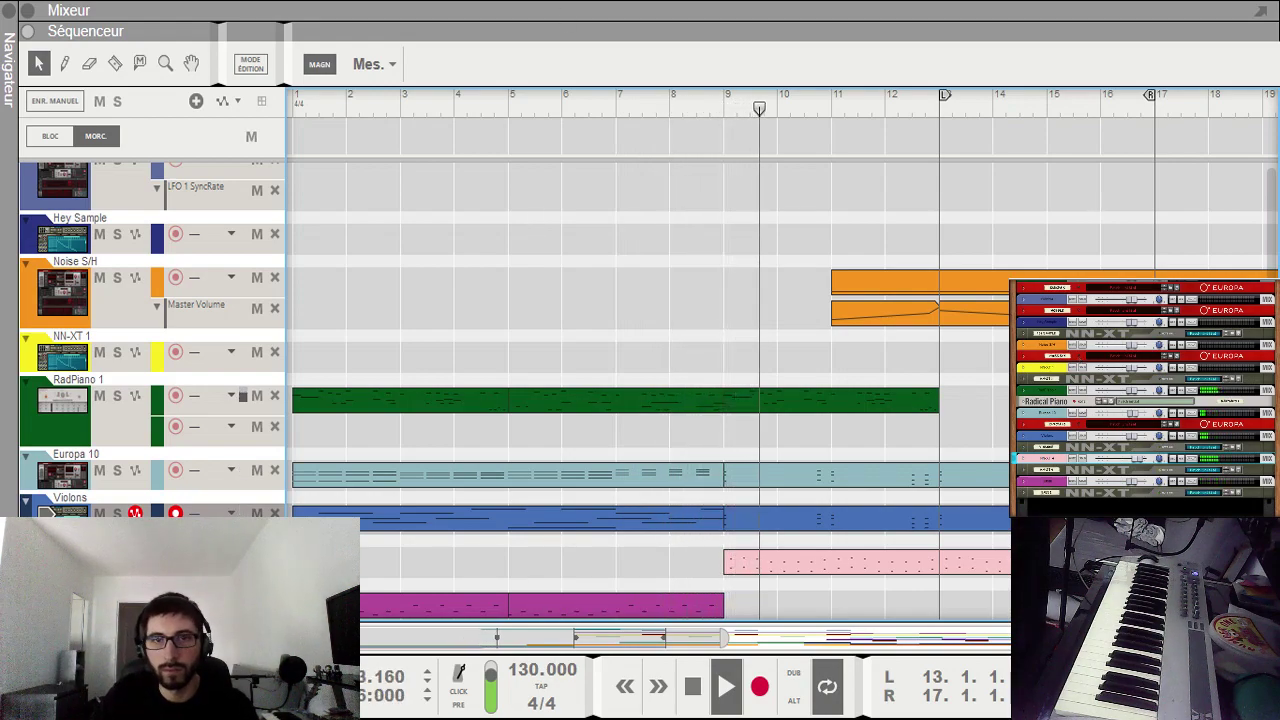
pyautogui.moveTo(490, 640); pyautogui.dragTo(608, 663)
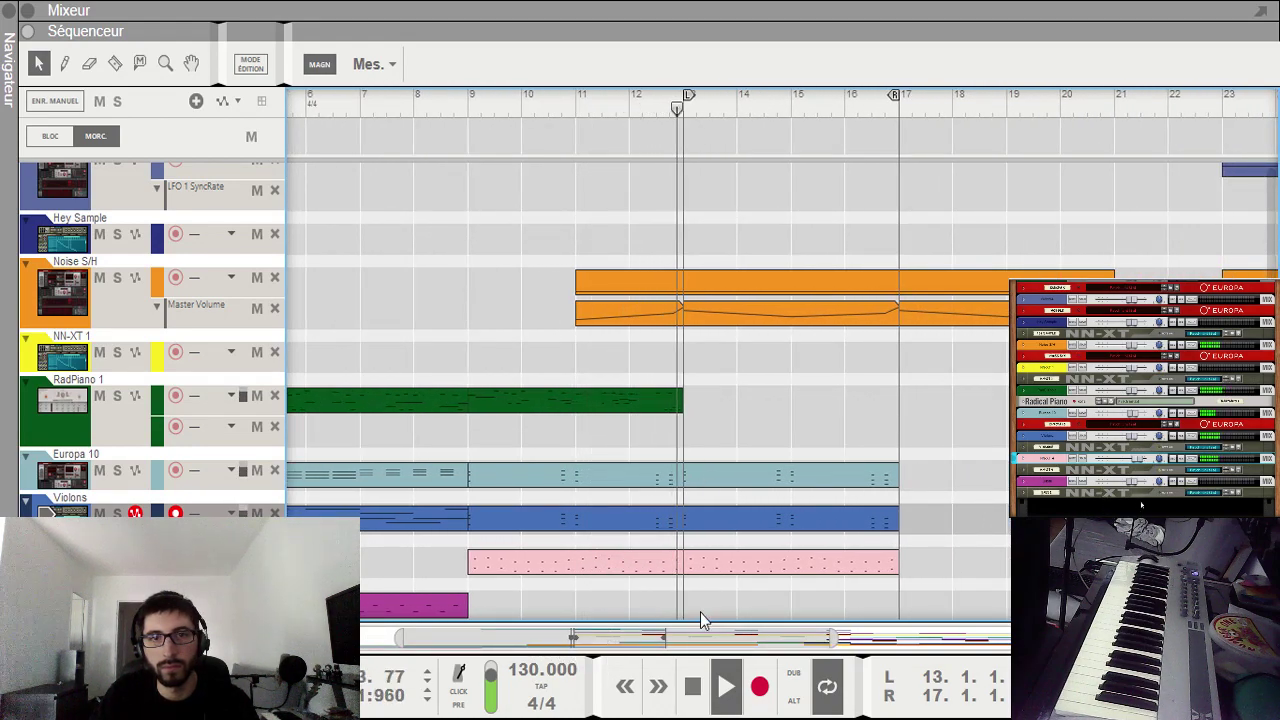
pyautogui.moveTo(700, 637); pyautogui.dragTo(773, 638)
pyautogui.scroll(5, 922, 401)
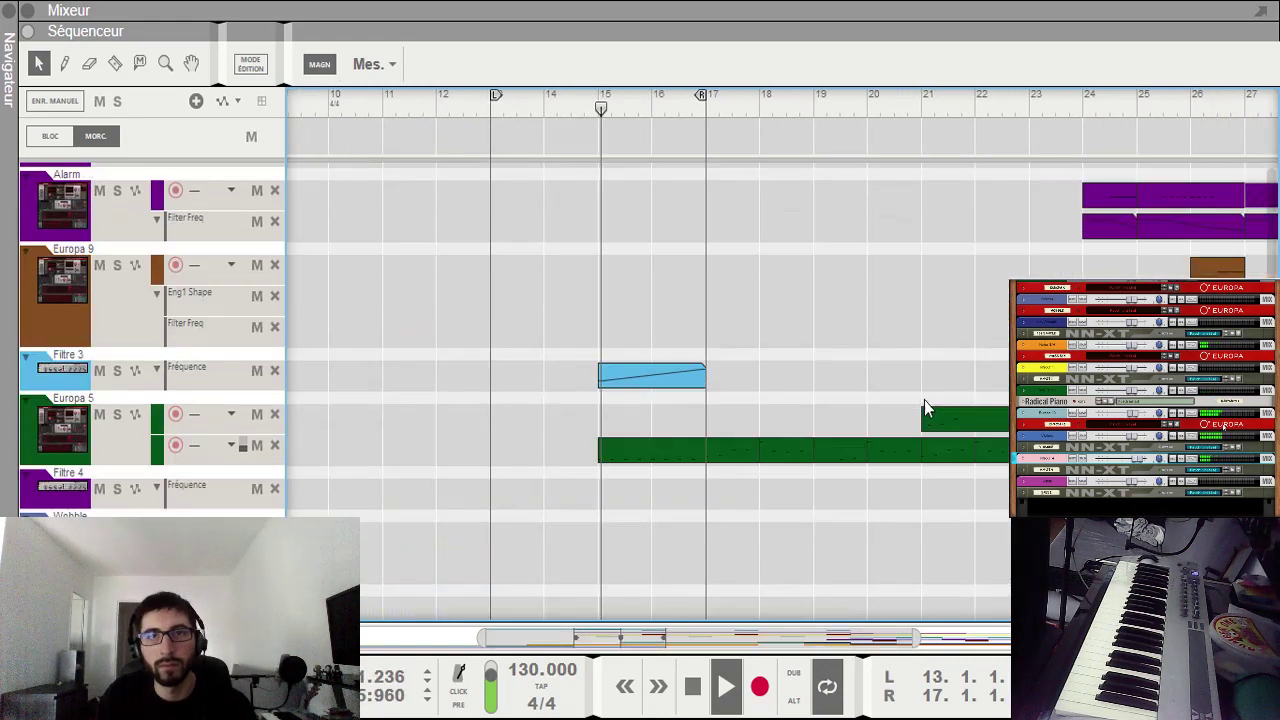
pyautogui.scroll(5, 926, 400)
# Step: Extend the loop's right locator to bar 24, then to the song end at bar 41
pyautogui.keyDown('alt'); pyautogui.click(1076, 97); pyautogui.keyUp('alt')
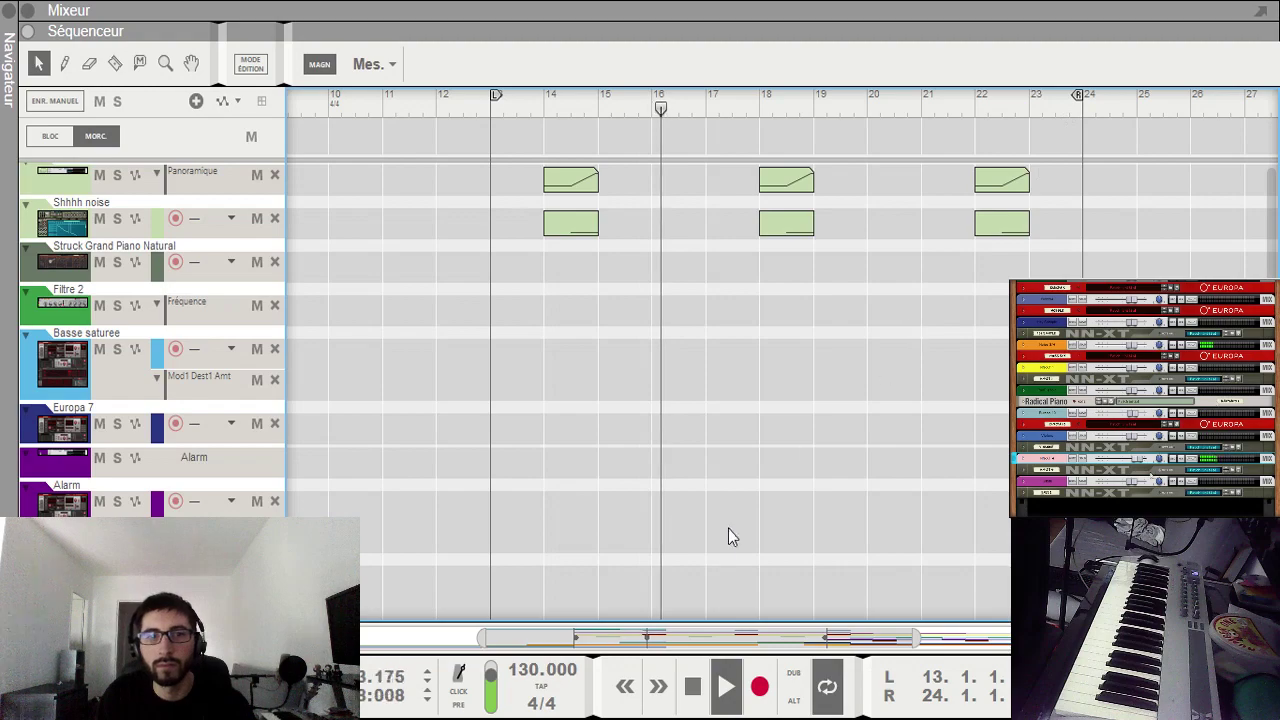
pyautogui.hscroll(5, 1135, 160)
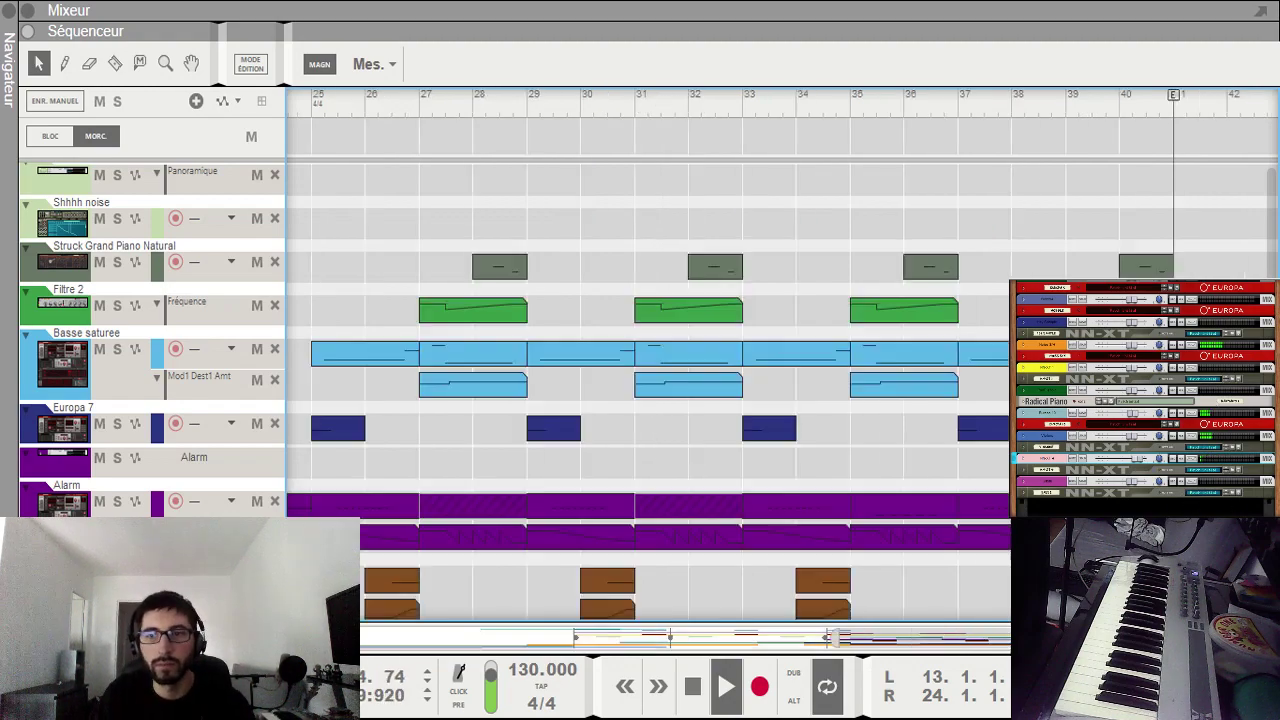
pyautogui.moveTo(876, 636); pyautogui.dragTo(604, 640)
# Step: Review all tracks during playback from bar 19 through the full arrangement toward bar 41
pyautogui.scroll(-1, 739, 386)
pyautogui.scroll(-8, 740, 390)
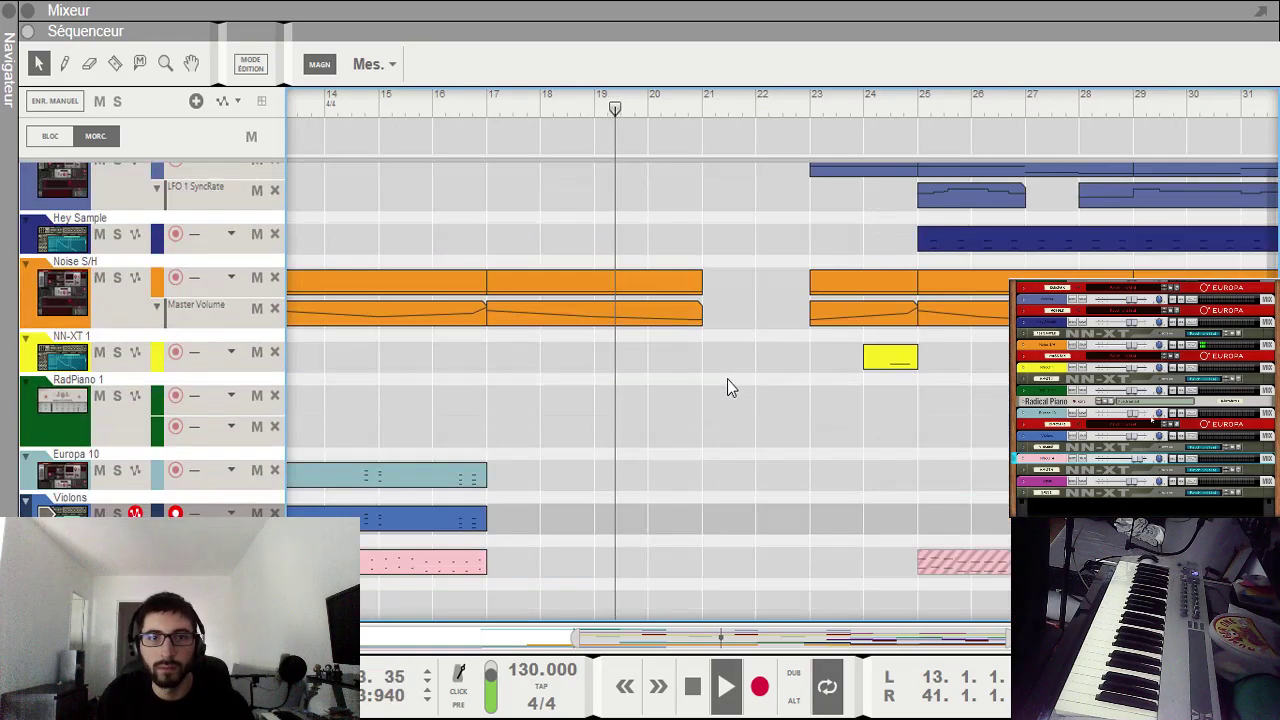
pyautogui.scroll(-2, 742, 388)
pyautogui.scroll(5, 742, 388)
pyautogui.scroll(-4, 743, 388)
pyautogui.scroll(-1, 753, 390)
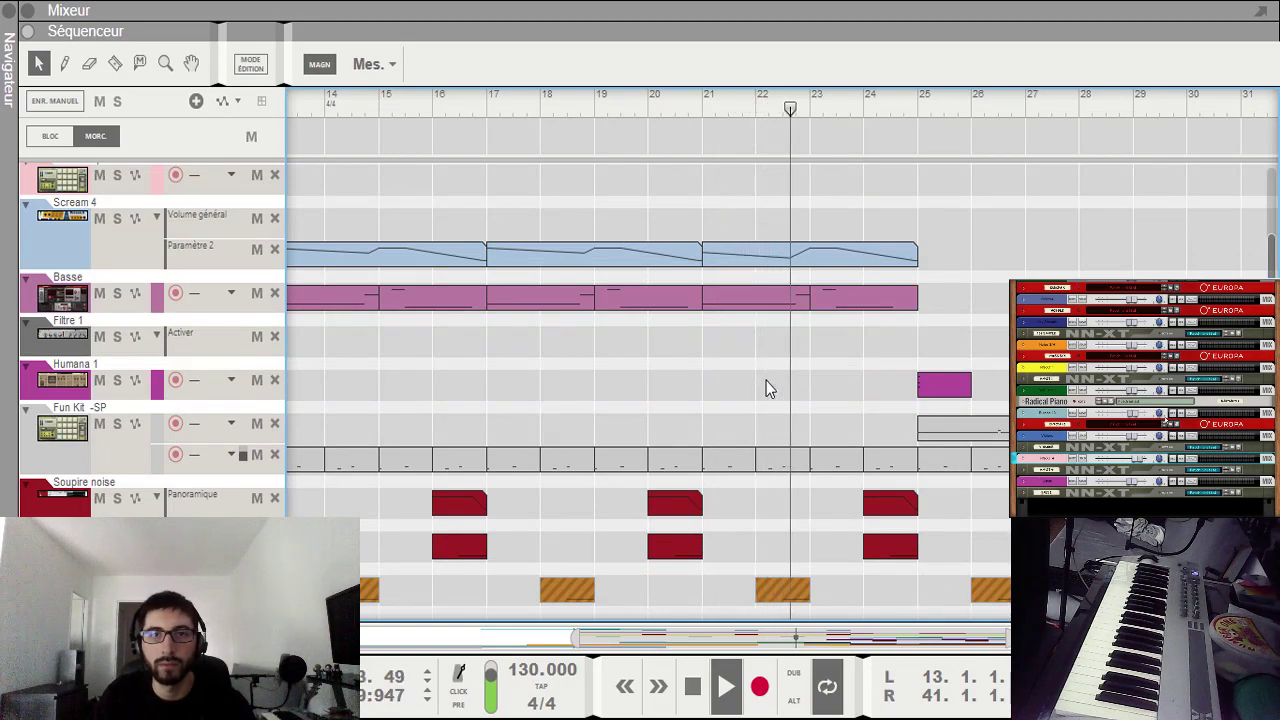
pyautogui.hscroll(3, 825, 545)
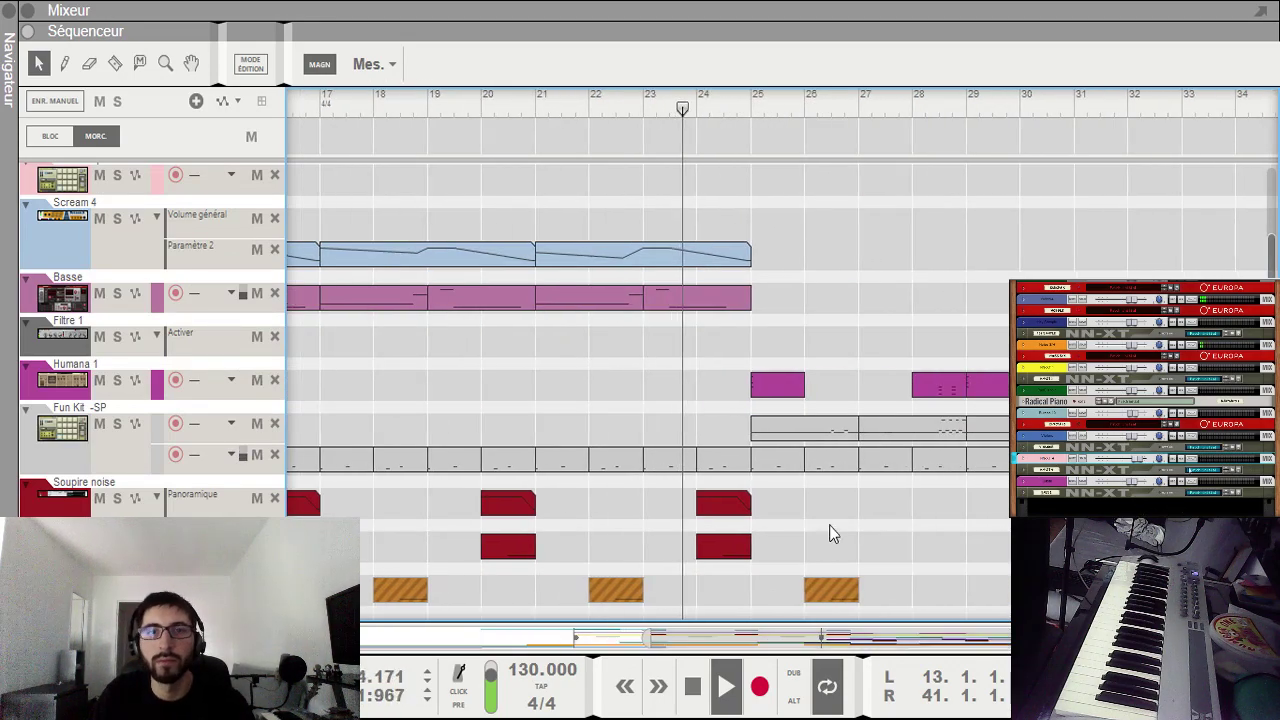
pyautogui.scroll(-5, 839, 457)
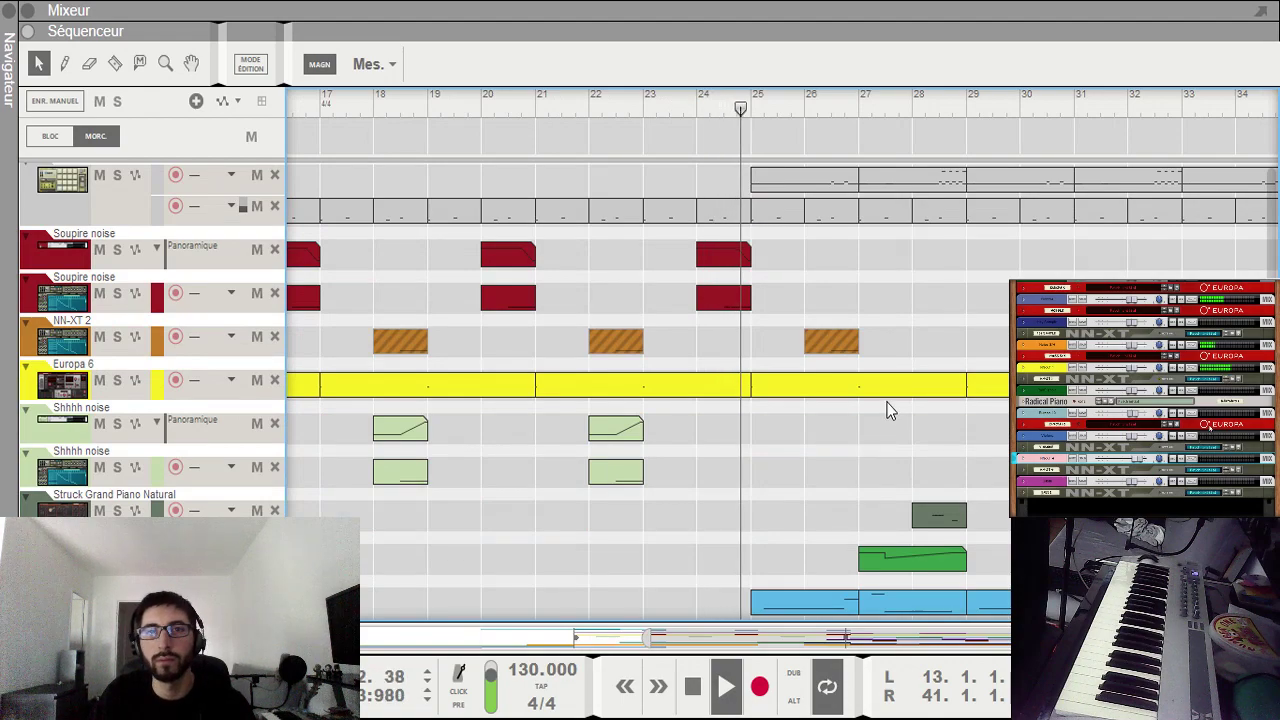
pyautogui.scroll(3, 890, 413)
pyautogui.scroll(2, 890, 413)
pyautogui.scroll(-10, 890, 413)
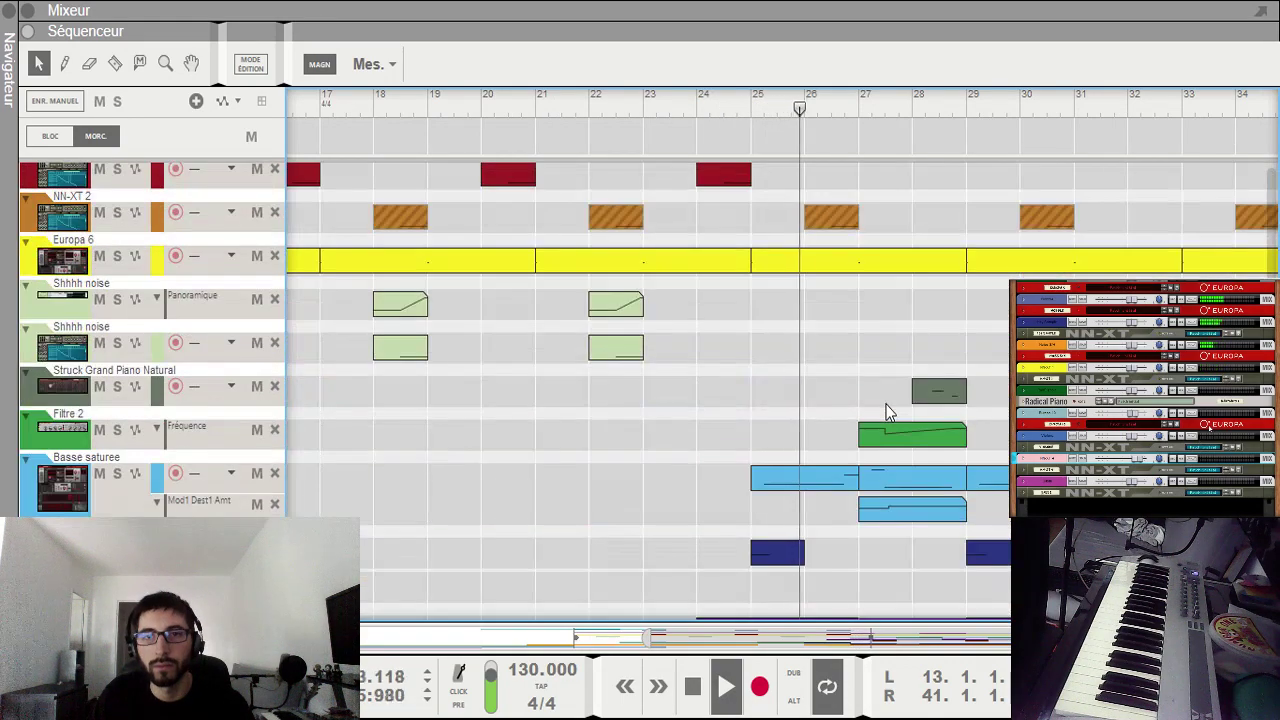
pyautogui.scroll(-5, 890, 413)
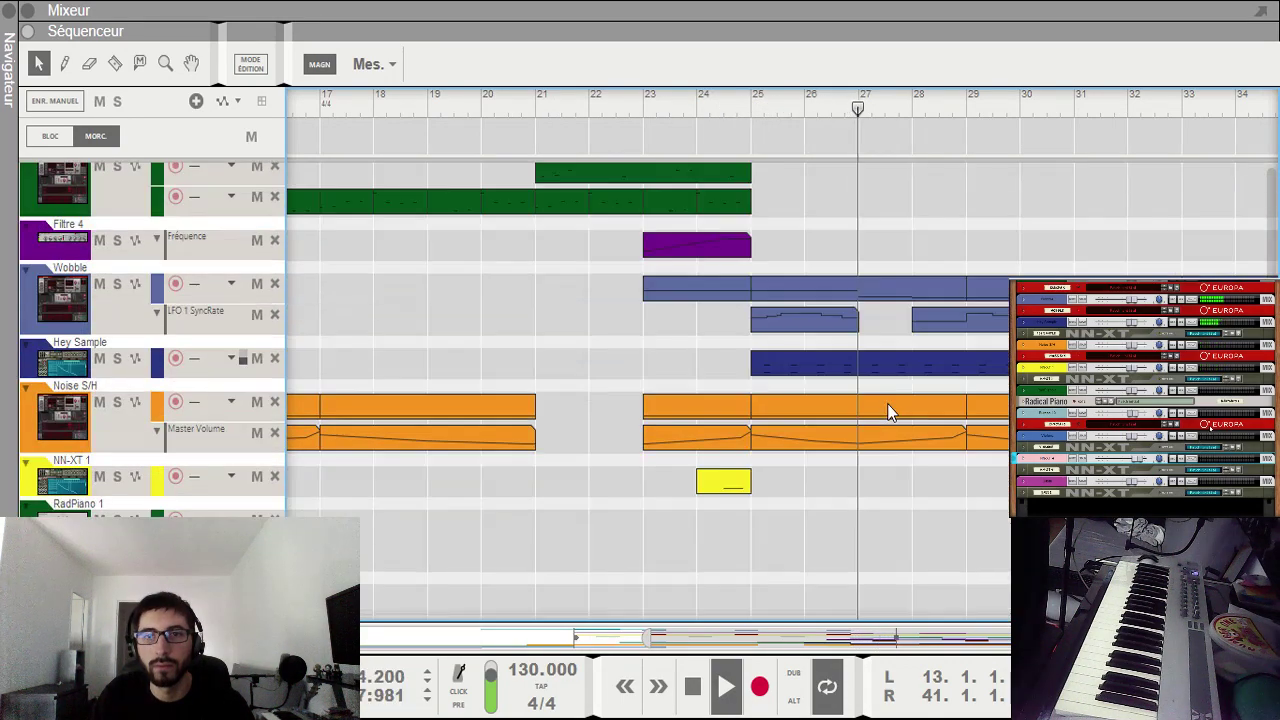
pyautogui.scroll(-3, 888, 403)
pyautogui.scroll(3, 888, 403)
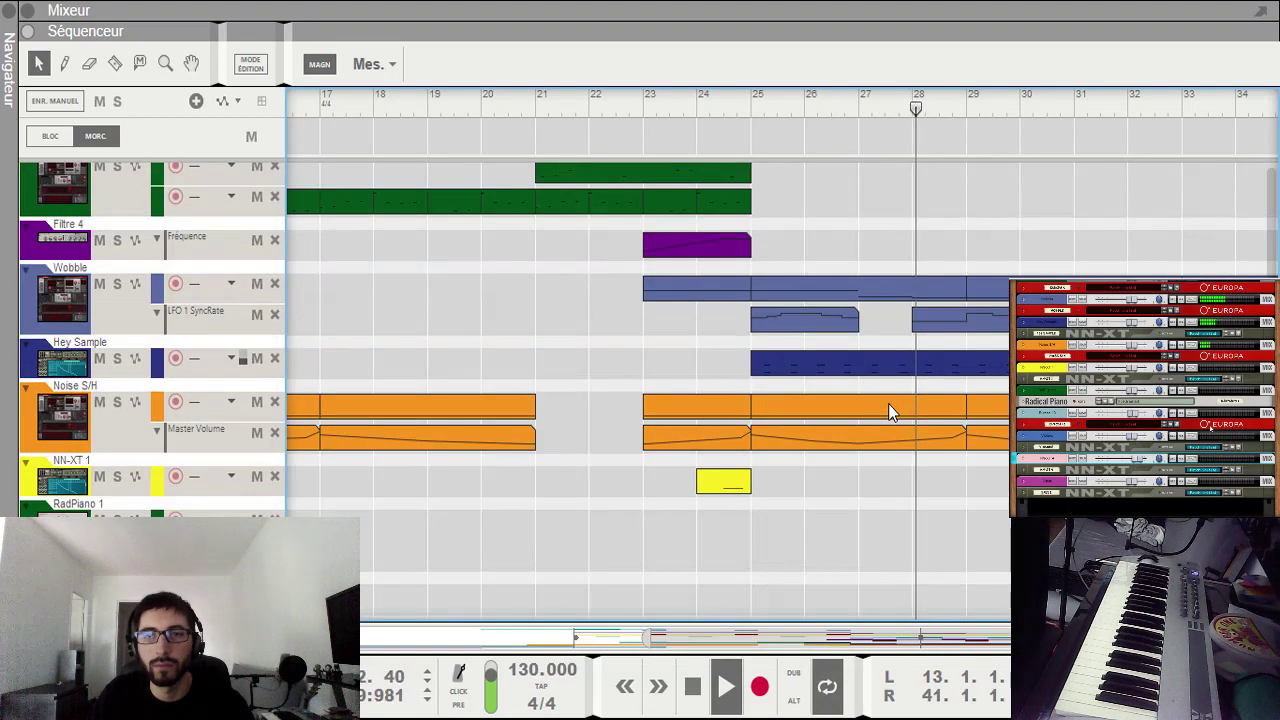
pyautogui.moveTo(822, 640); pyautogui.dragTo(994, 630)
pyautogui.scroll(-3, 938, 491)
pyautogui.scroll(3, 938, 491)
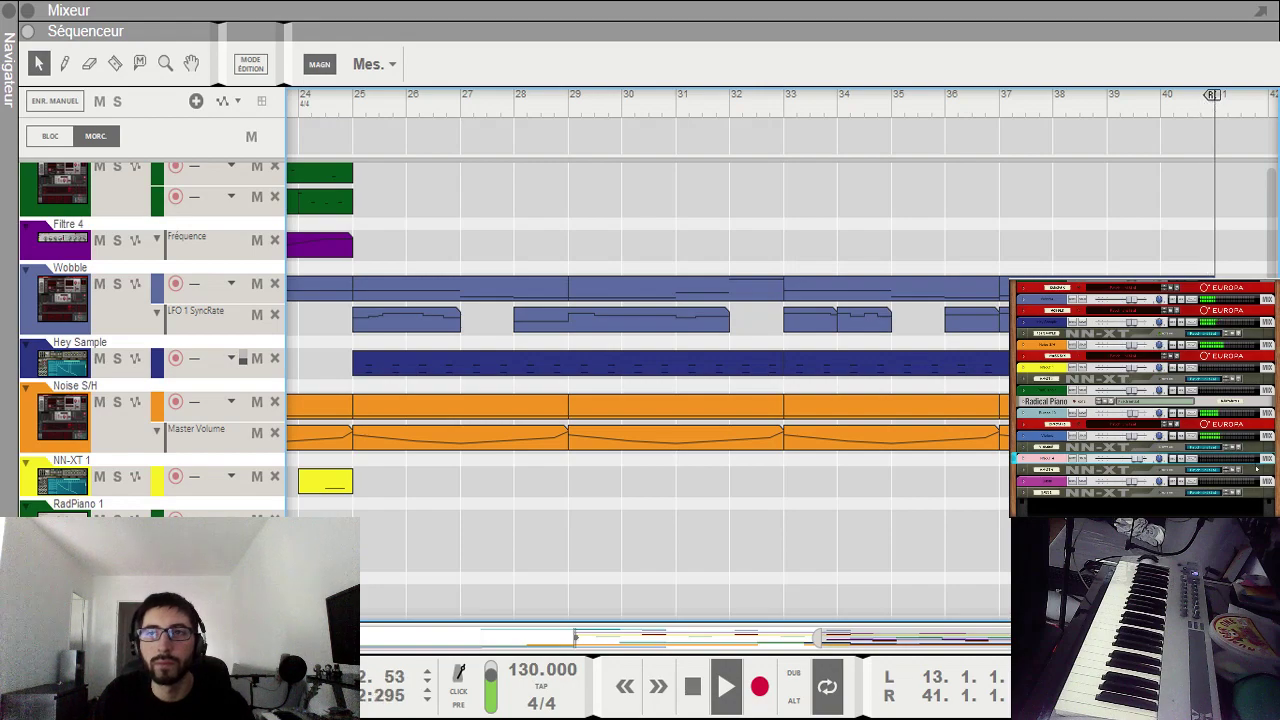
# Step: Return playback to bar 1 and listen to the opening section with the RadPiano 1 and Europa 10 parts
pyautogui.moveTo(906, 637); pyautogui.dragTo(395, 637)
pyautogui.moveTo(310, 100); pyautogui.dragTo(6, 143)
pyautogui.scroll(-3, 606, 276)
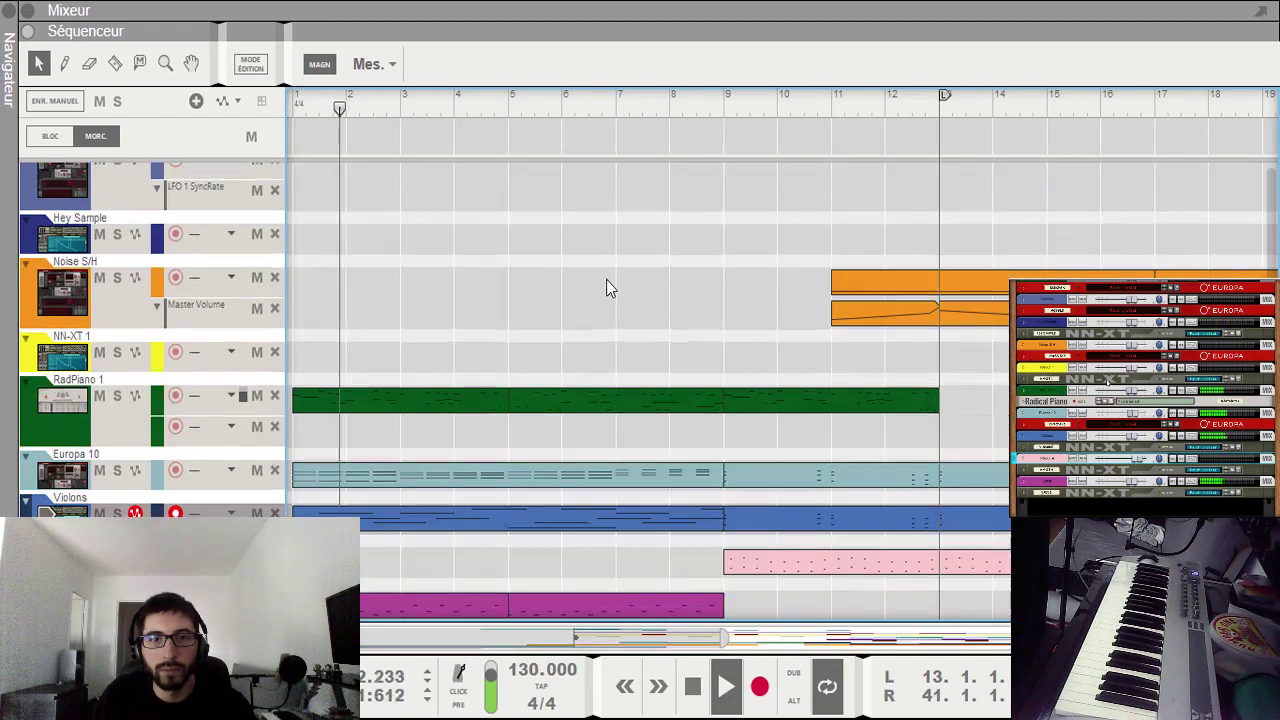
# Step: Delete the extra upper note in bar 8 of the first Violons clip and shorten the C3 note at 7.3 to end at bar 8
pyautogui.doubleClick(678, 518)
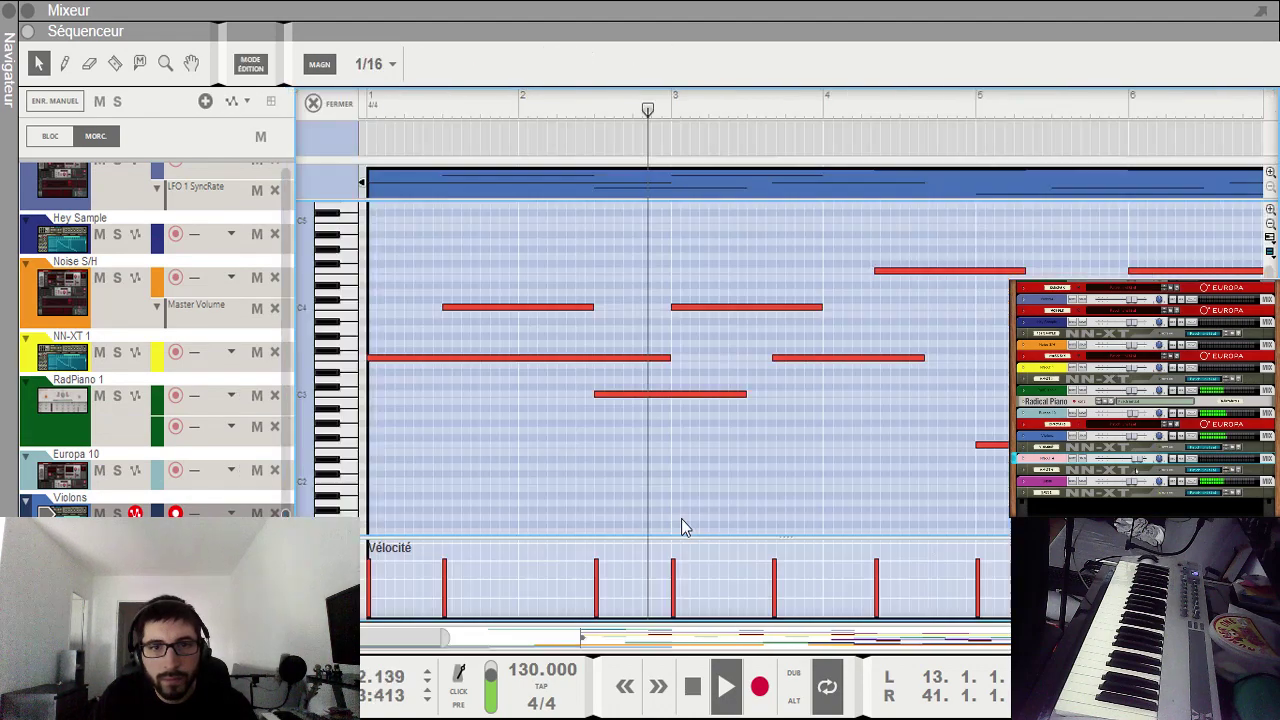
pyautogui.moveTo(339, 641); pyautogui.dragTo(439, 642)
pyautogui.moveTo(884, 291); pyautogui.dragTo(886, 294)
pyautogui.press('Delete')
pyautogui.moveTo(851, 371)
pyautogui.mouseDown()
pyautogui.moveTo(788, 427)
pyautogui.moveTo(744, 398)
pyautogui.mouseUp()
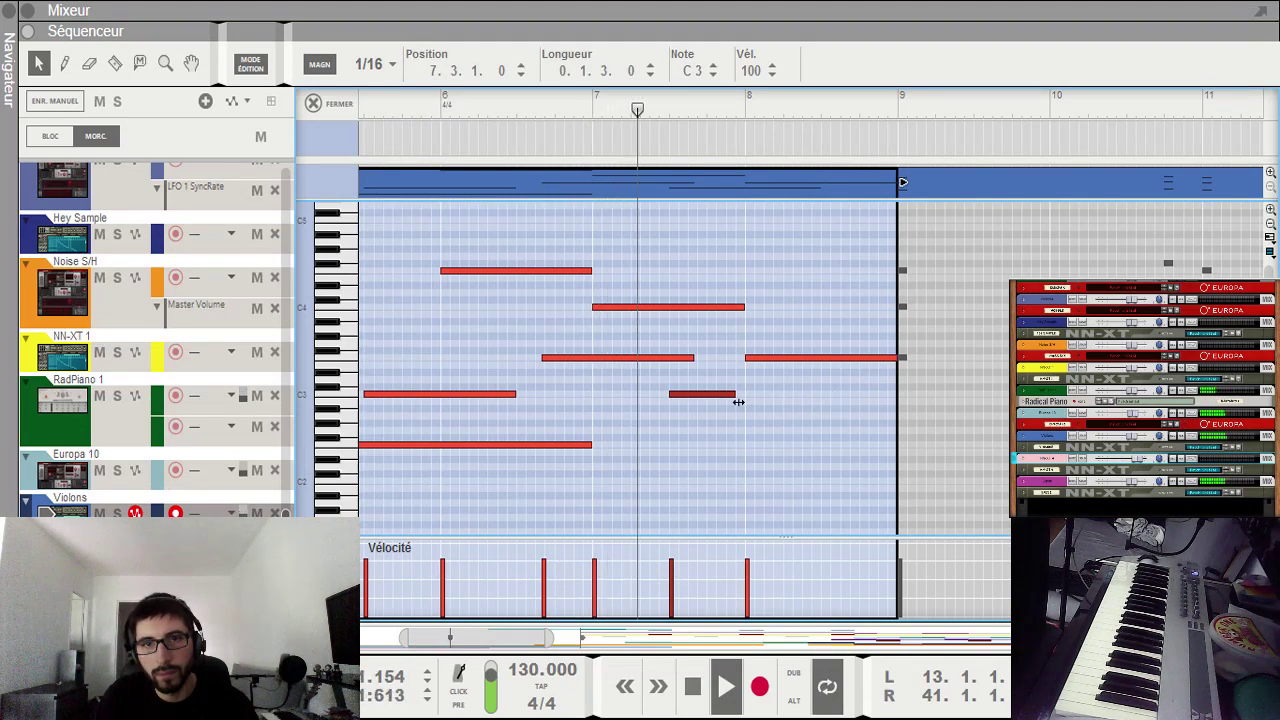
pyautogui.click(770, 416)
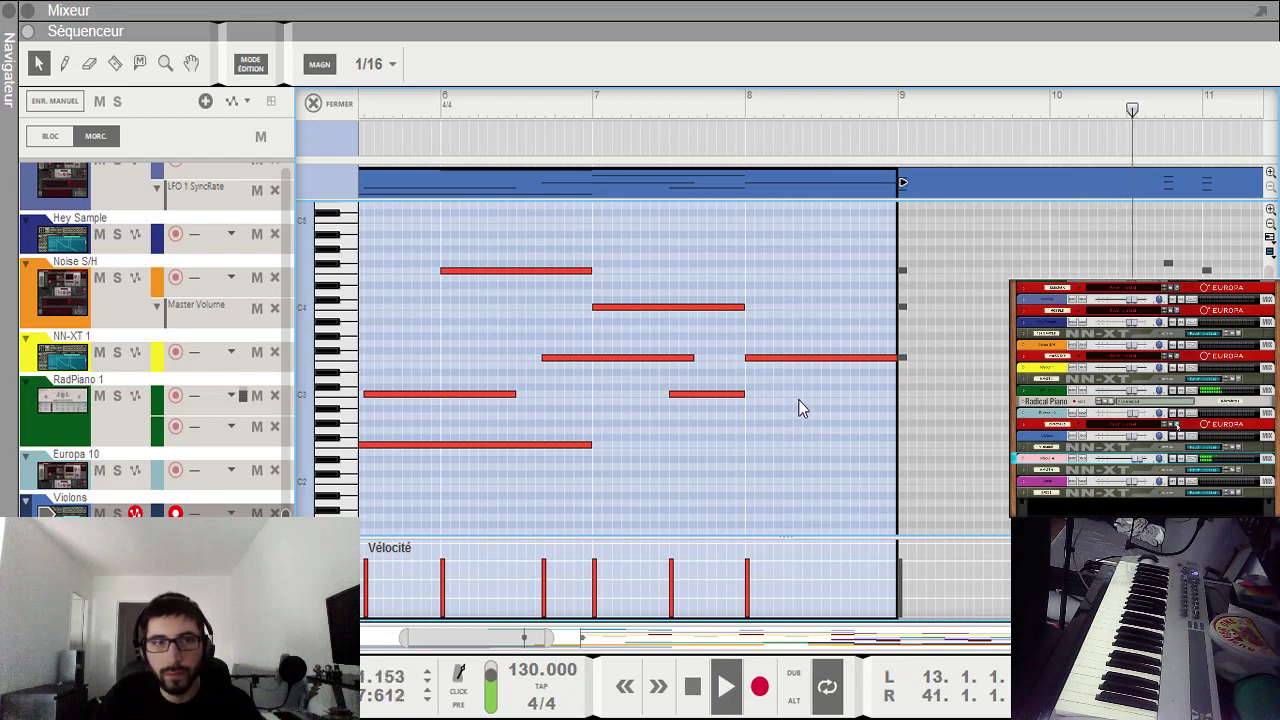
pyautogui.press('Tab')
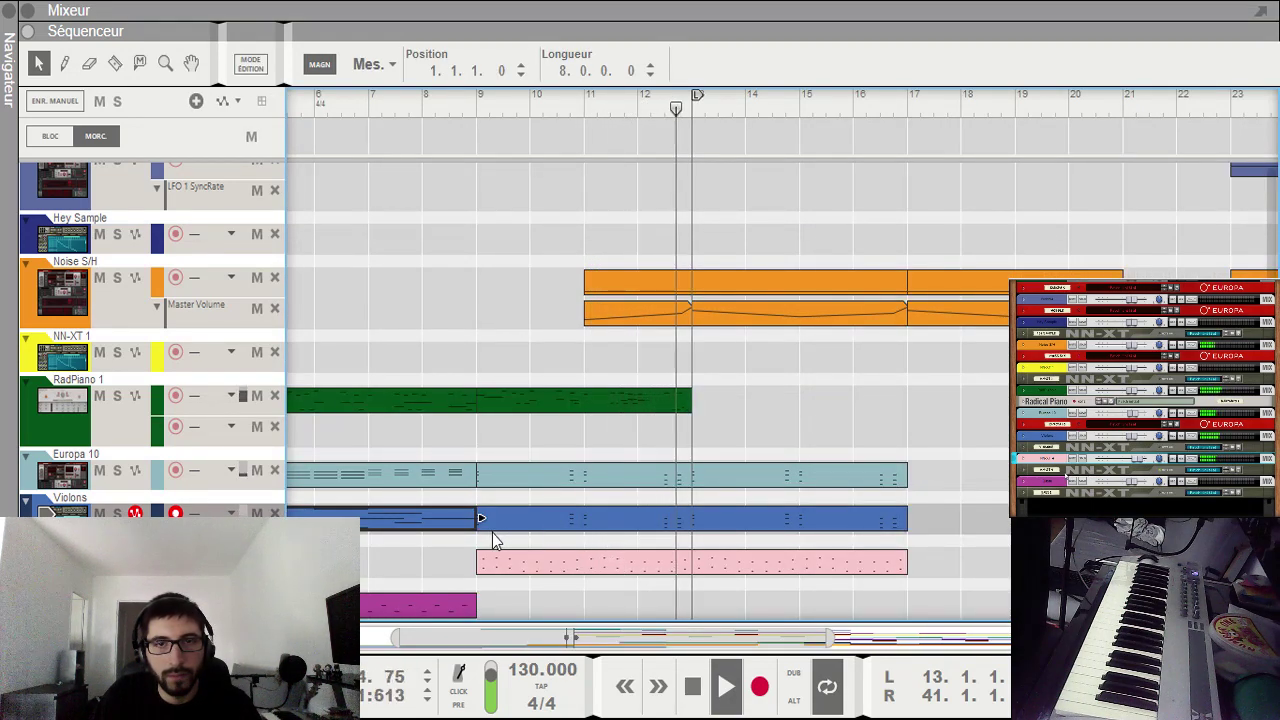
# Step: Draw a Fréquence automation clip for the Filtre 5 device over bars 9 to 13, ramping from 0 at 9.1.3 to 119 at 11.4.4
pyautogui.click(976, 462)
pyautogui.moveTo(713, 630); pyautogui.dragTo(702, 630)
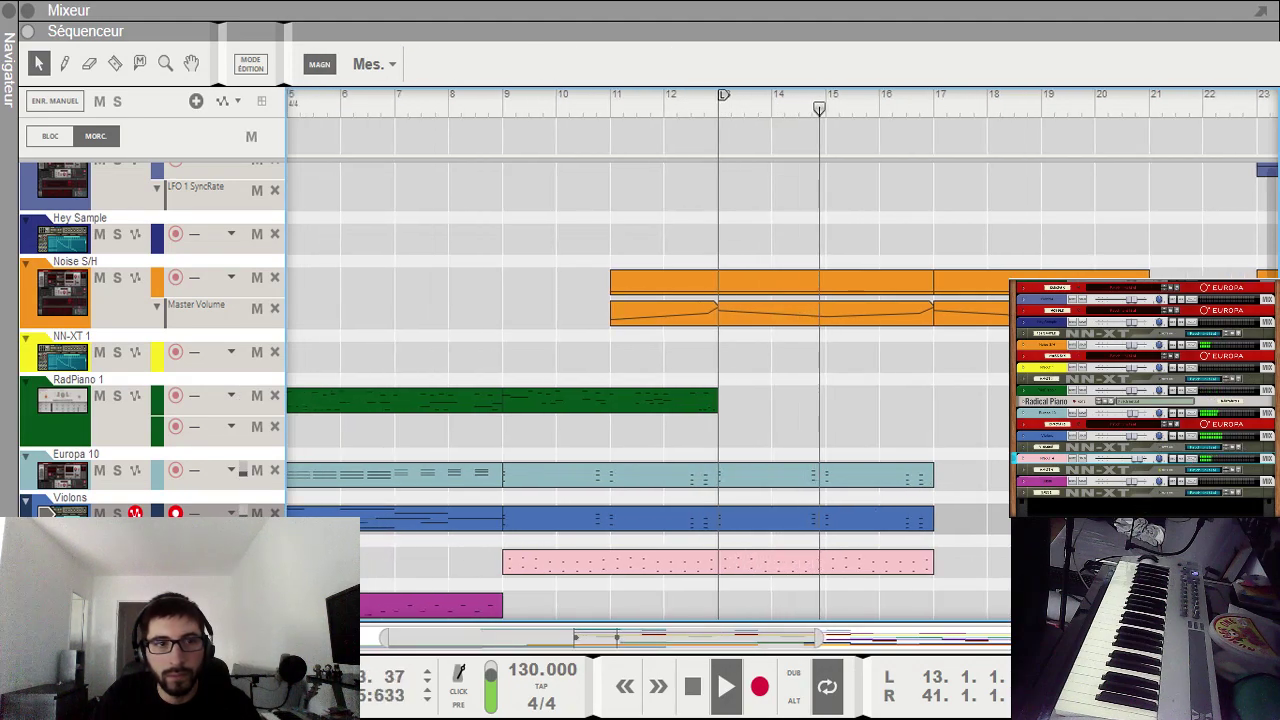
pyautogui.click(1023, 459)
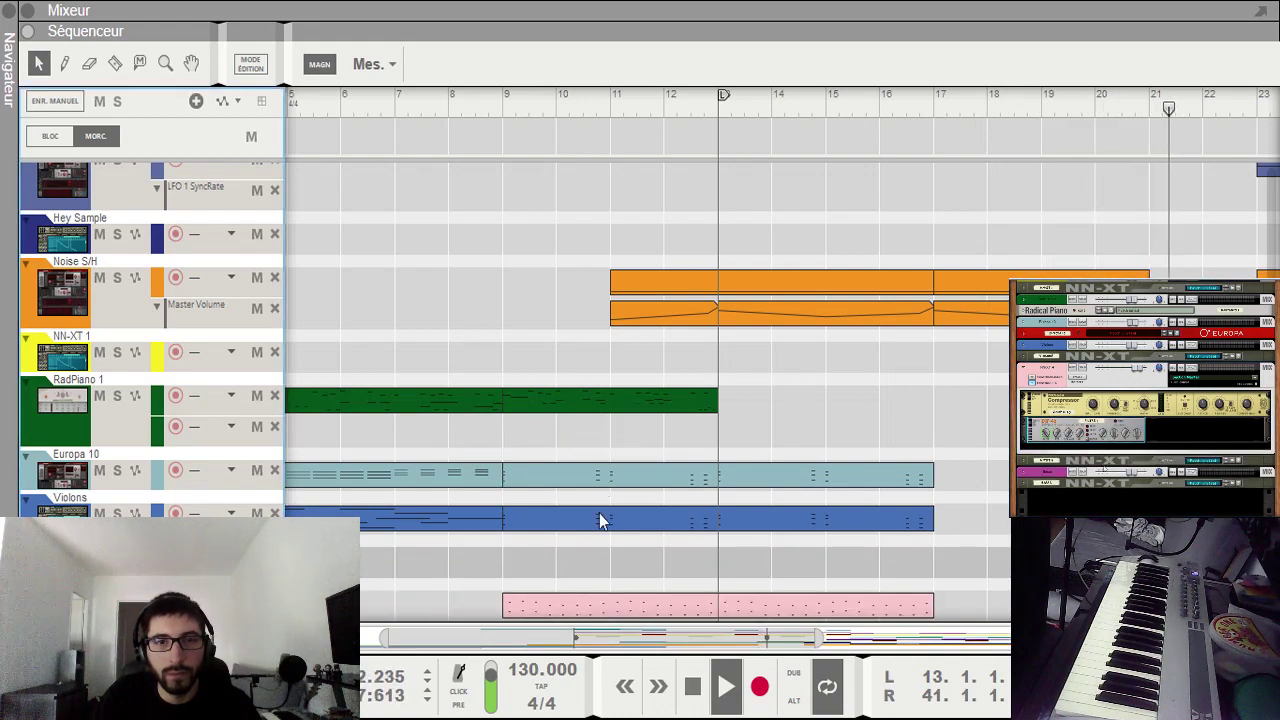
pyautogui.press('w')
pyautogui.moveTo(543, 563); pyautogui.dragTo(704, 563)
pyautogui.doubleClick(704, 563)
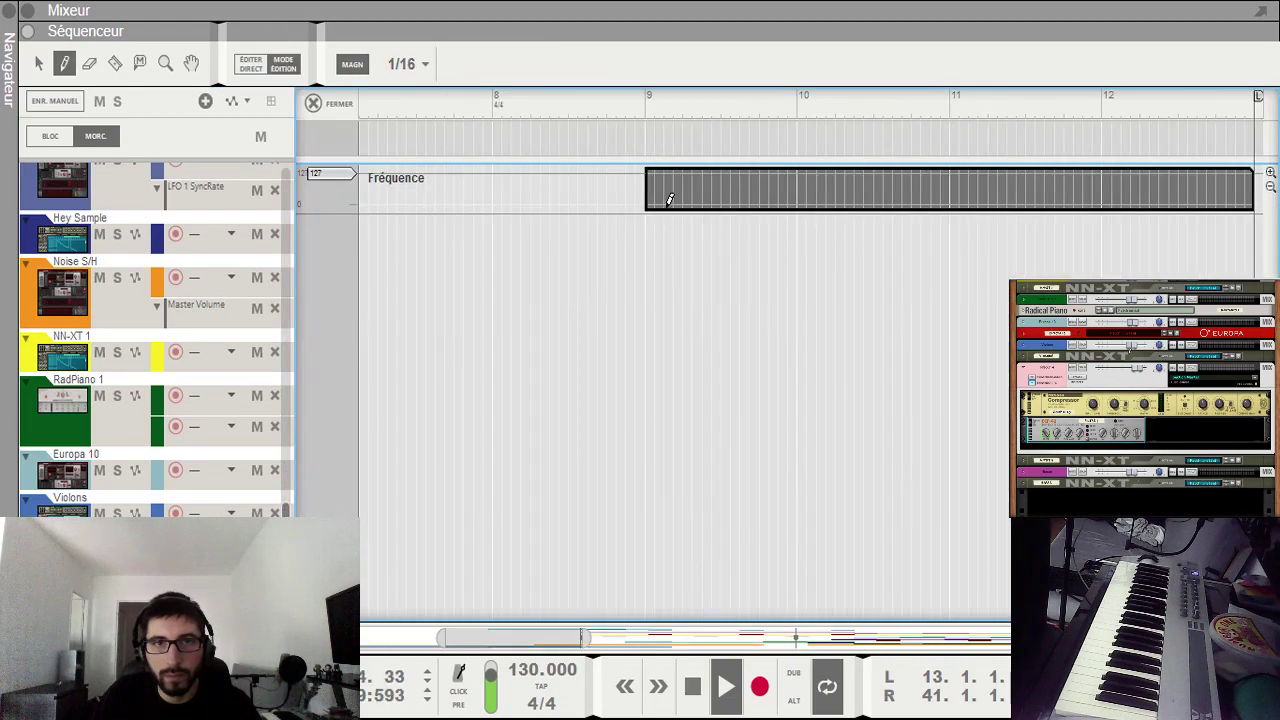
pyautogui.moveTo(668, 203); pyautogui.dragTo(1245, 205)
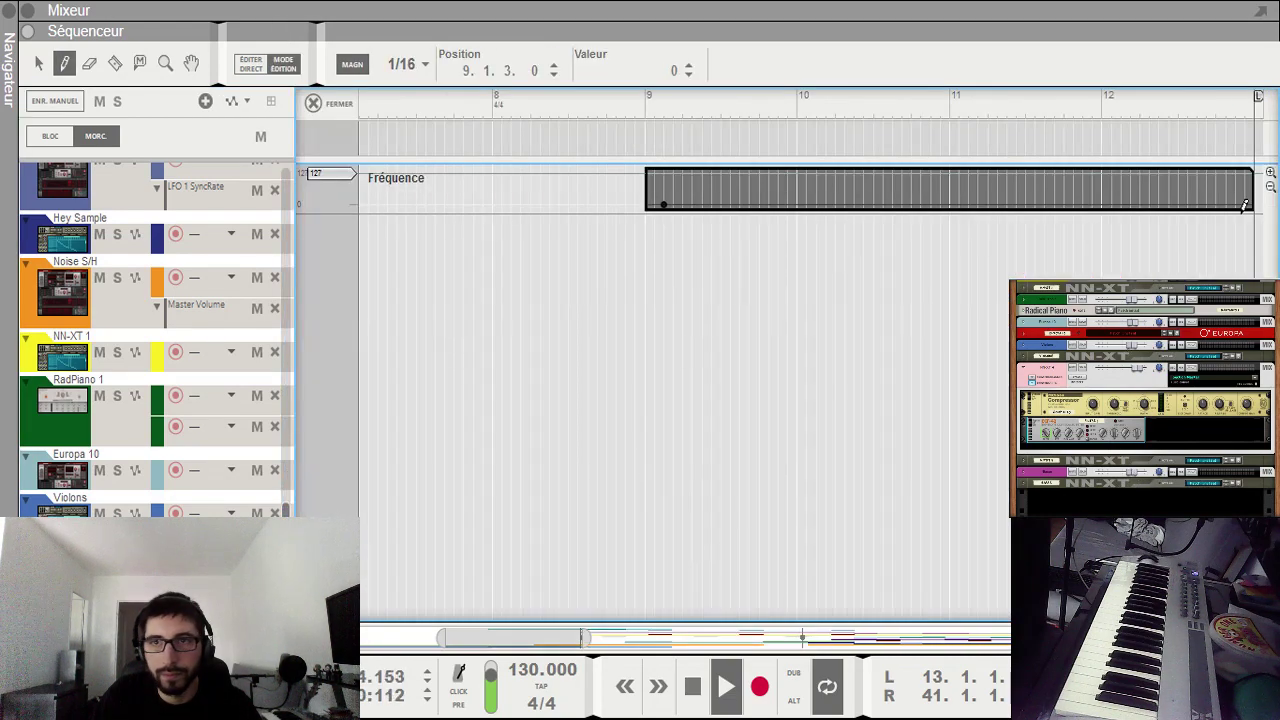
pyautogui.click(1092, 175)
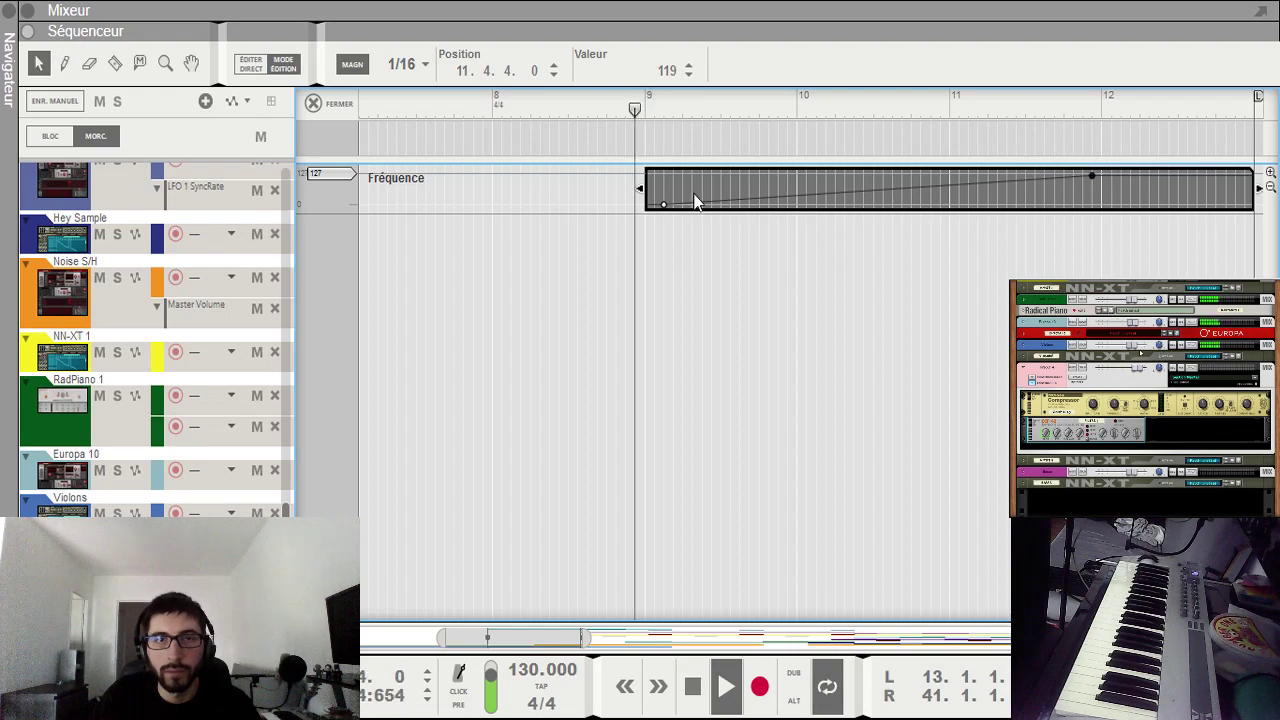
pyautogui.press('Escape')
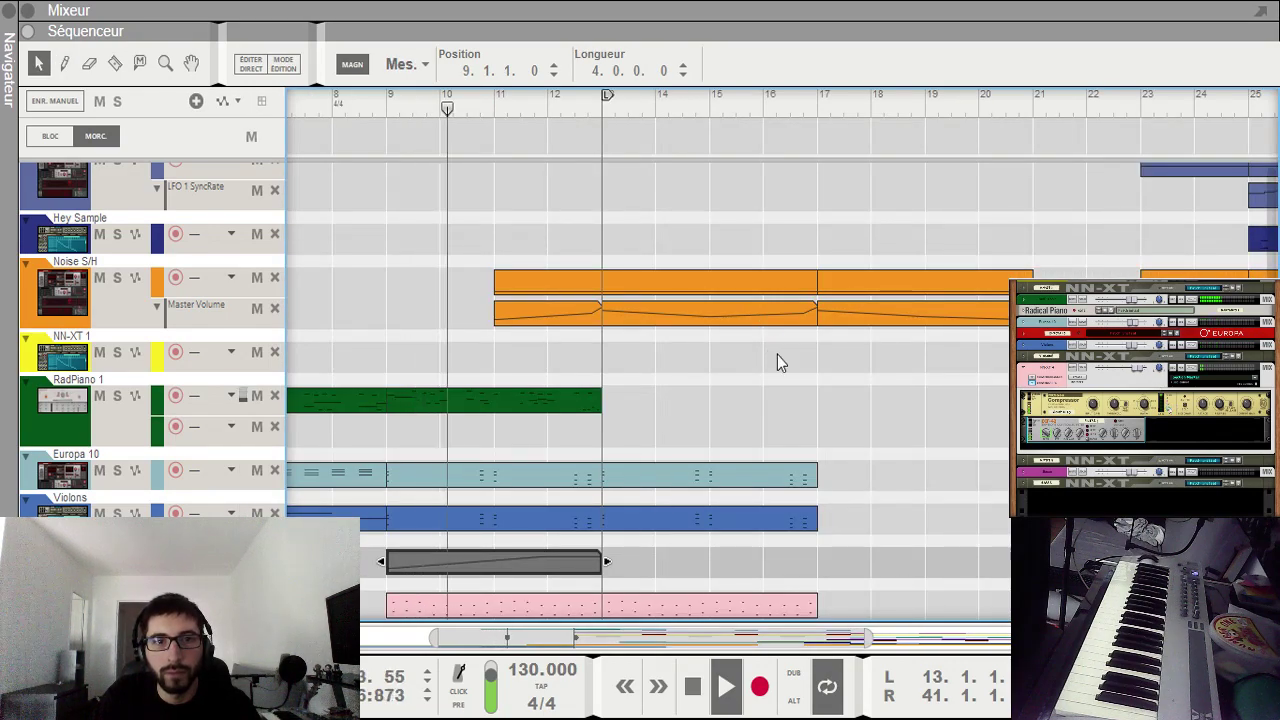
# Step: Extend the Filtre 5 Fréquence ramp so it rises steadily until bar 13, and play it from bar 9
pyautogui.click(771, 370)
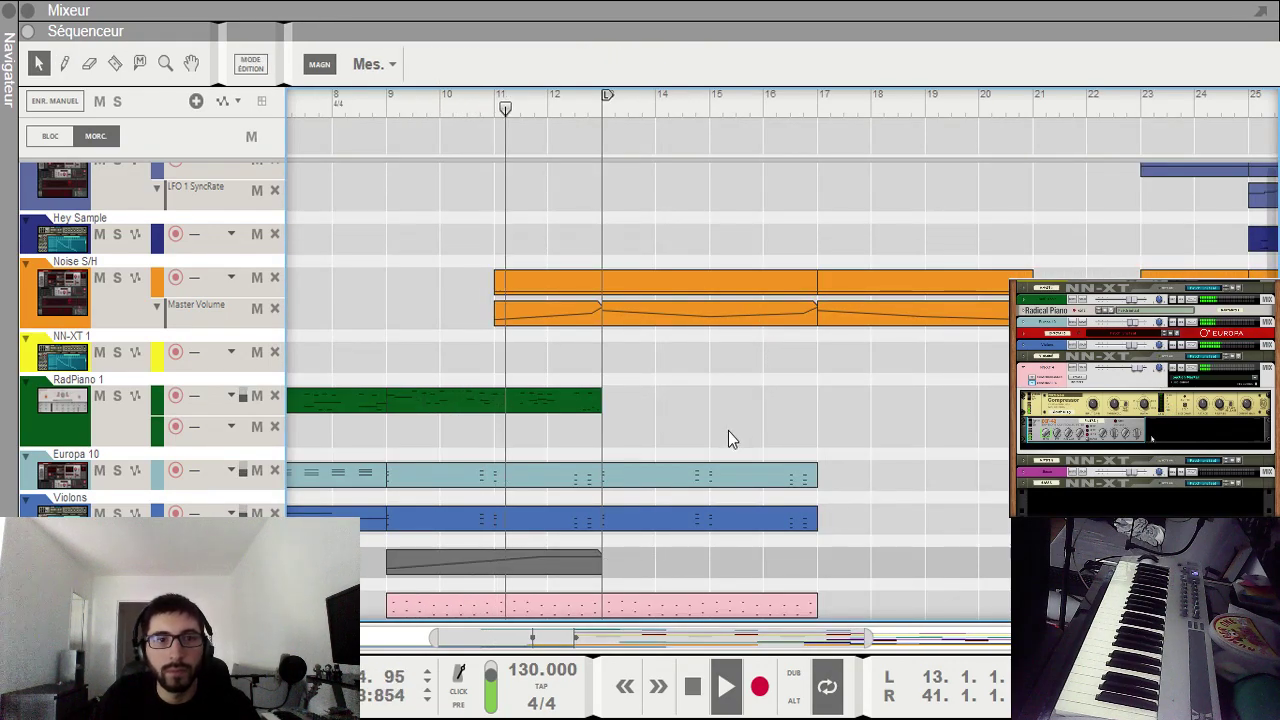
pyautogui.moveTo(728, 637); pyautogui.dragTo(594, 636)
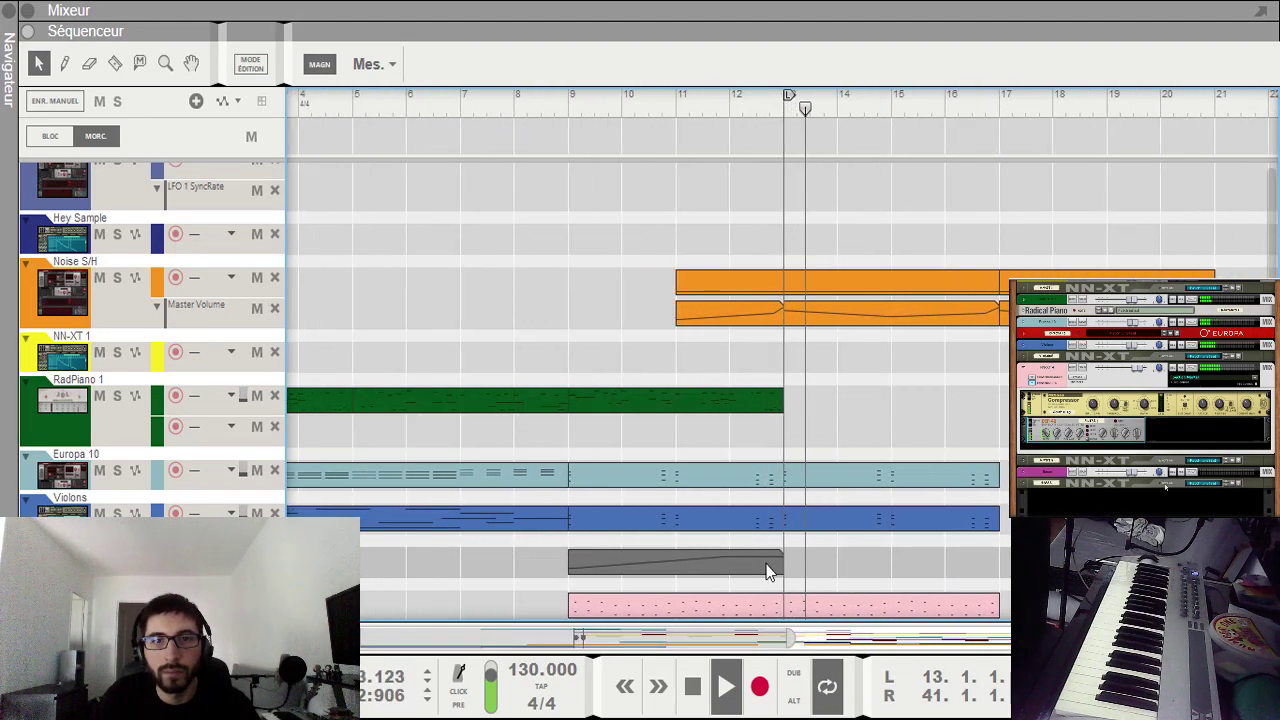
pyautogui.doubleClick(747, 562)
pyautogui.moveTo(725, 512); pyautogui.dragTo(785, 497)
pyautogui.press('space')
pyautogui.click(569, 101)
pyautogui.press('space')
# Step: Mute the pink clips below Filtre 5 over bars 9 to 17
pyautogui.click(1000, 354)
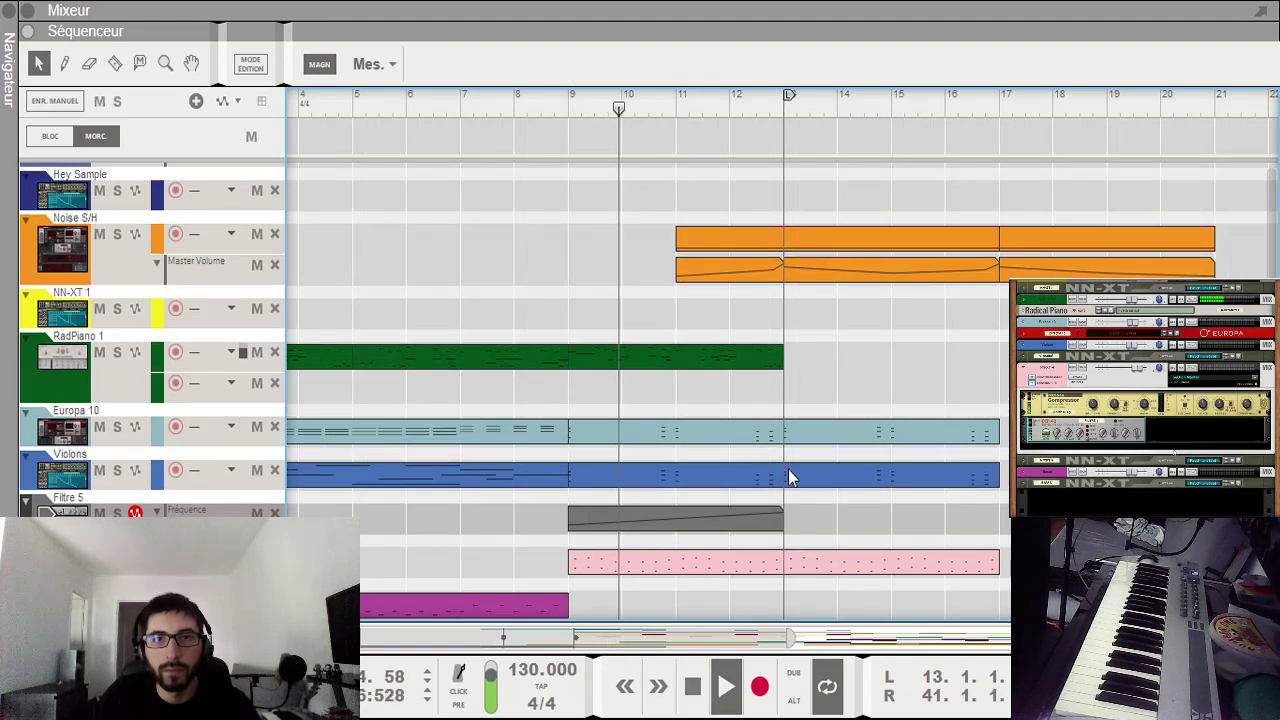
pyautogui.moveTo(668, 591); pyautogui.dragTo(914, 571)
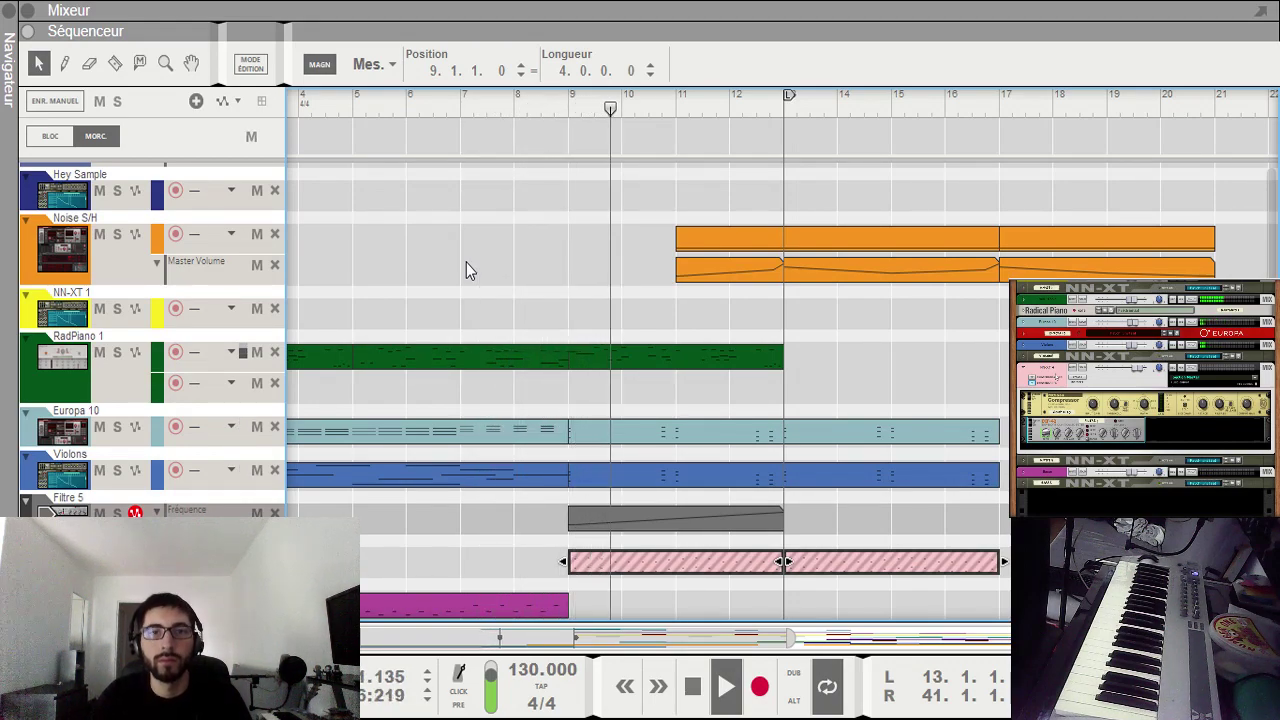
pyautogui.moveTo(743, 639); pyautogui.dragTo(775, 628)
# Step: Copy the two-bar Basse clip from bar 13 to bar 9 and play the song from there
pyautogui.scroll(15, 868, 469)
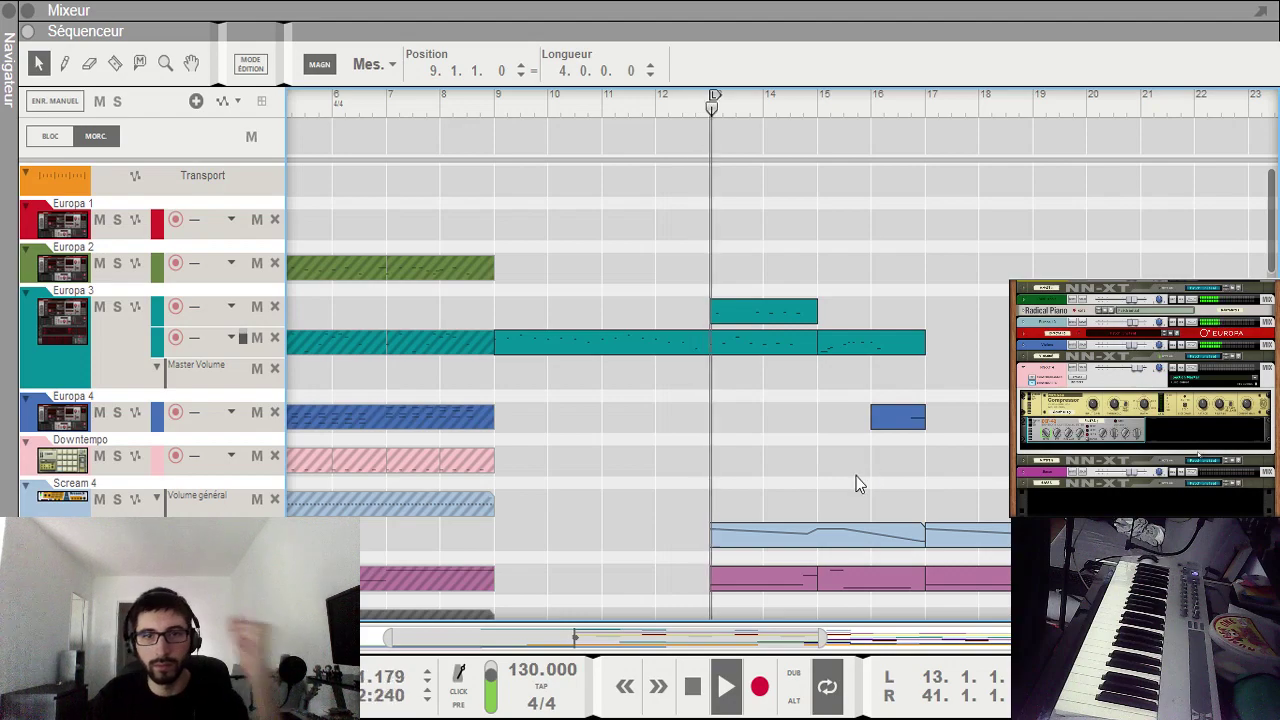
pyautogui.scroll(-5, 869, 469)
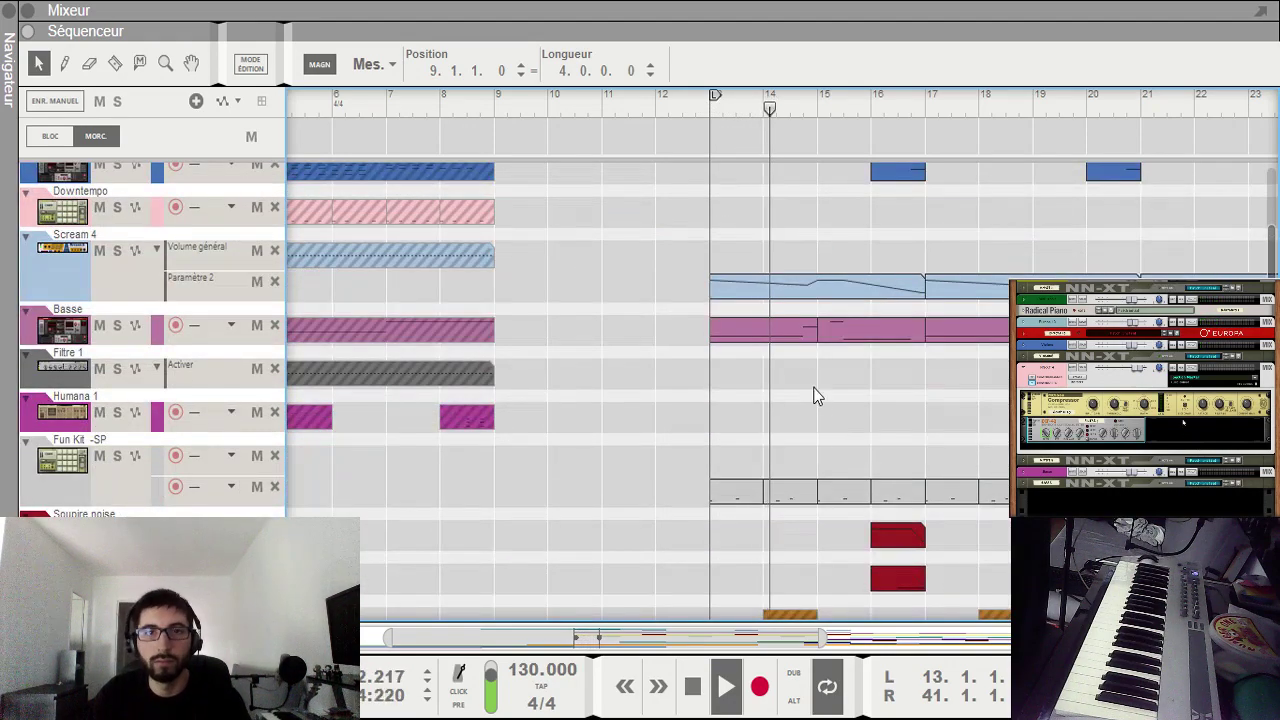
pyautogui.press('space')
pyautogui.click(774, 327)
pyautogui.hotkey('ctrl', 'c')
pyautogui.moveTo(550, 104); pyautogui.dragTo(494, 106)
pyautogui.hotkey('ctrl', 'v')
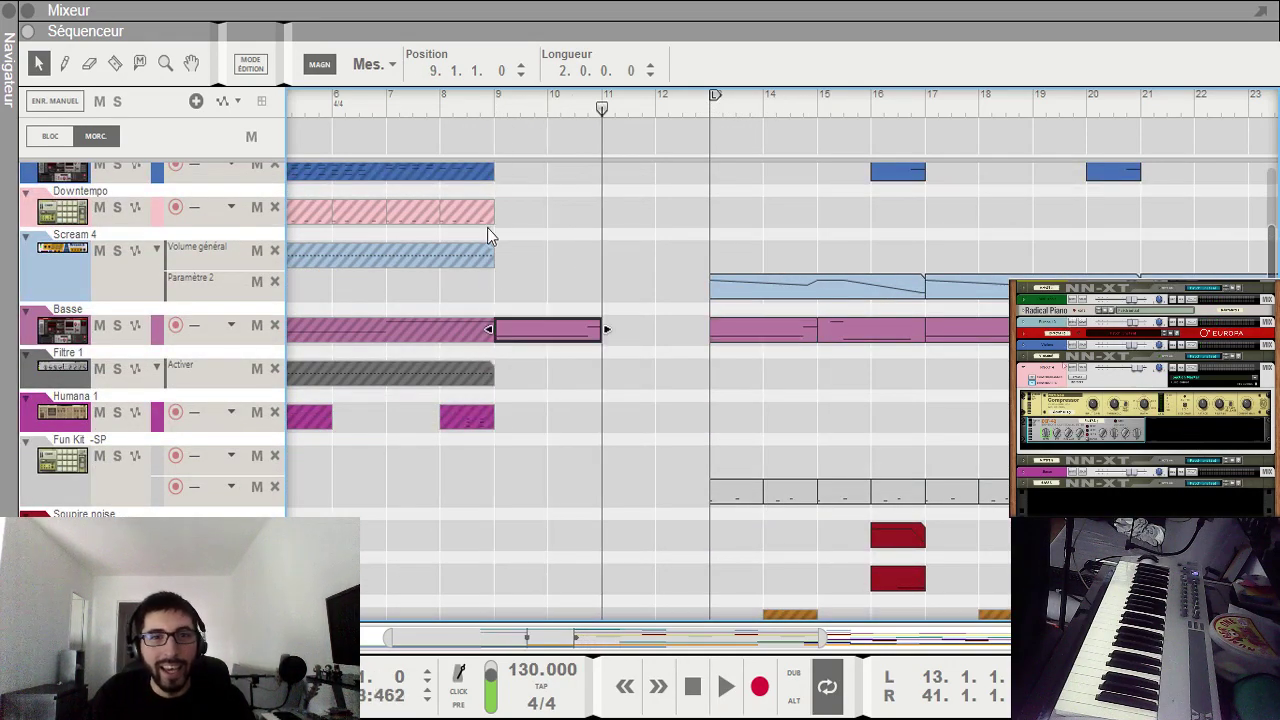
pyautogui.click(497, 121)
pyautogui.press('space')
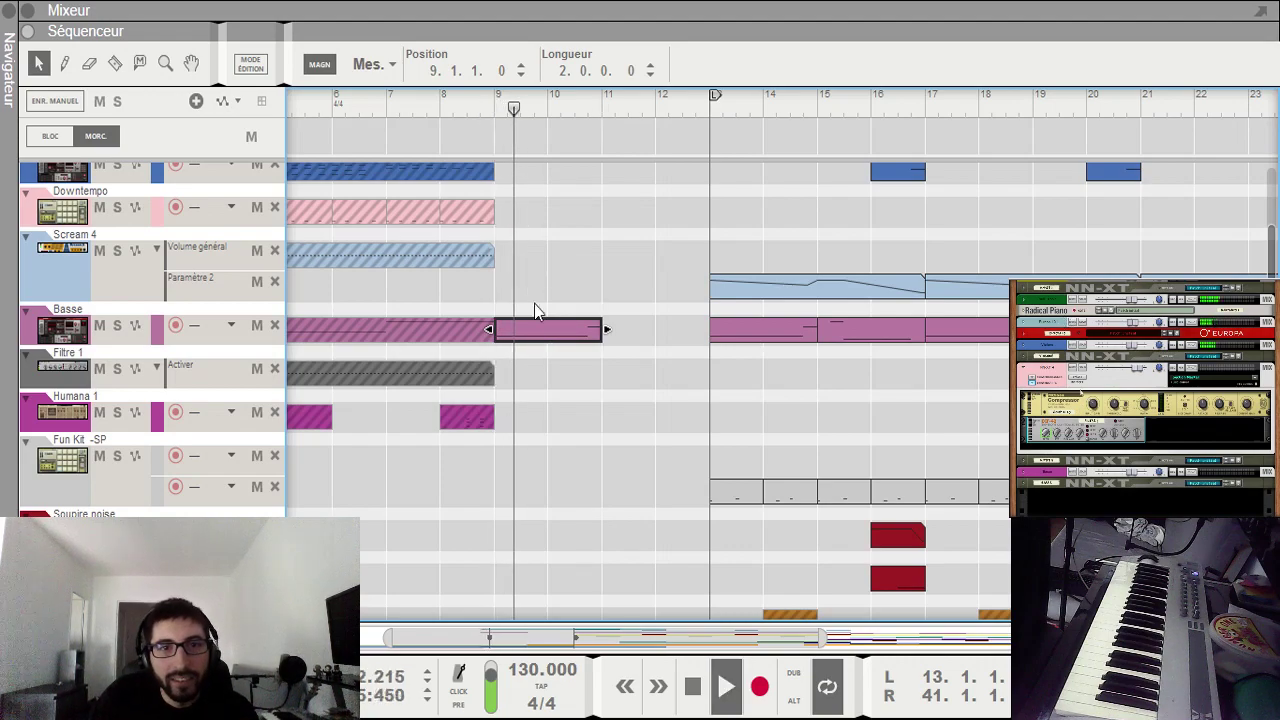
# Step: In the copied Basse clip, delete the upper note and shorten the F1 note to a length of 0.2.0.0
pyautogui.press('space')
pyautogui.doubleClick(549, 343)
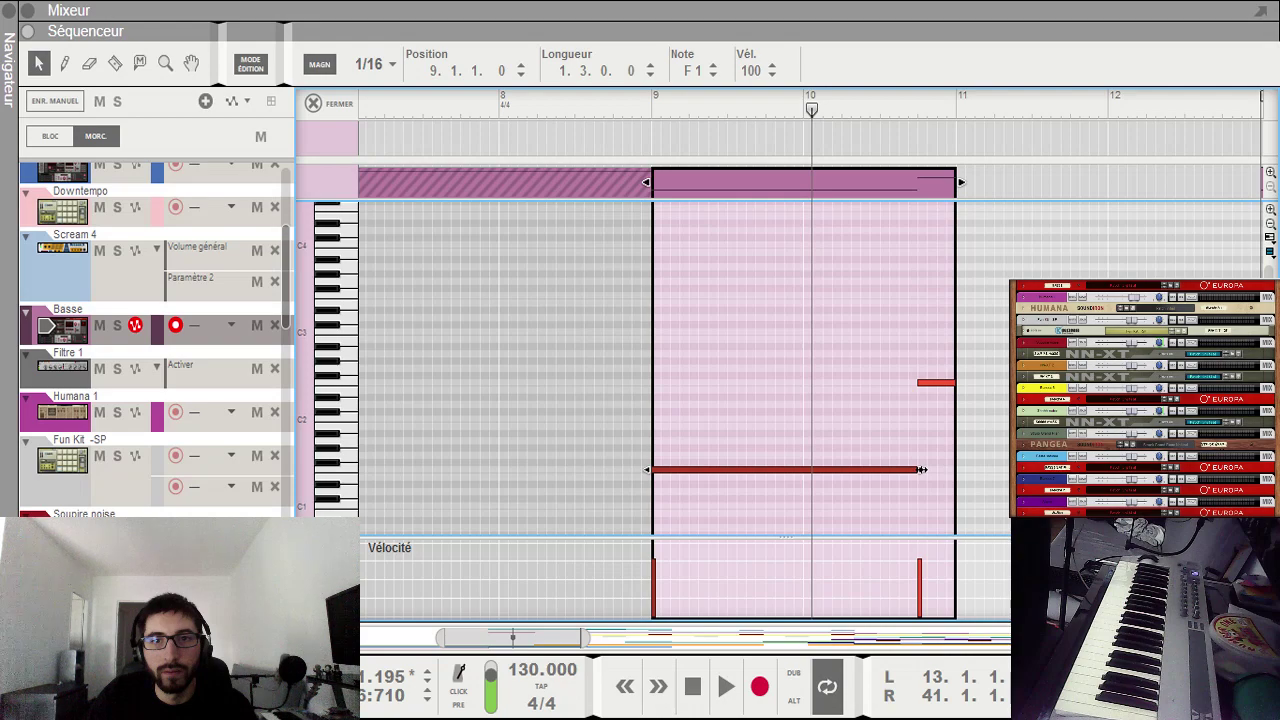
pyautogui.click(644, 109)
pyautogui.press('space')
pyautogui.moveTo(915, 321); pyautogui.dragTo(928, 388)
pyautogui.press('Delete')
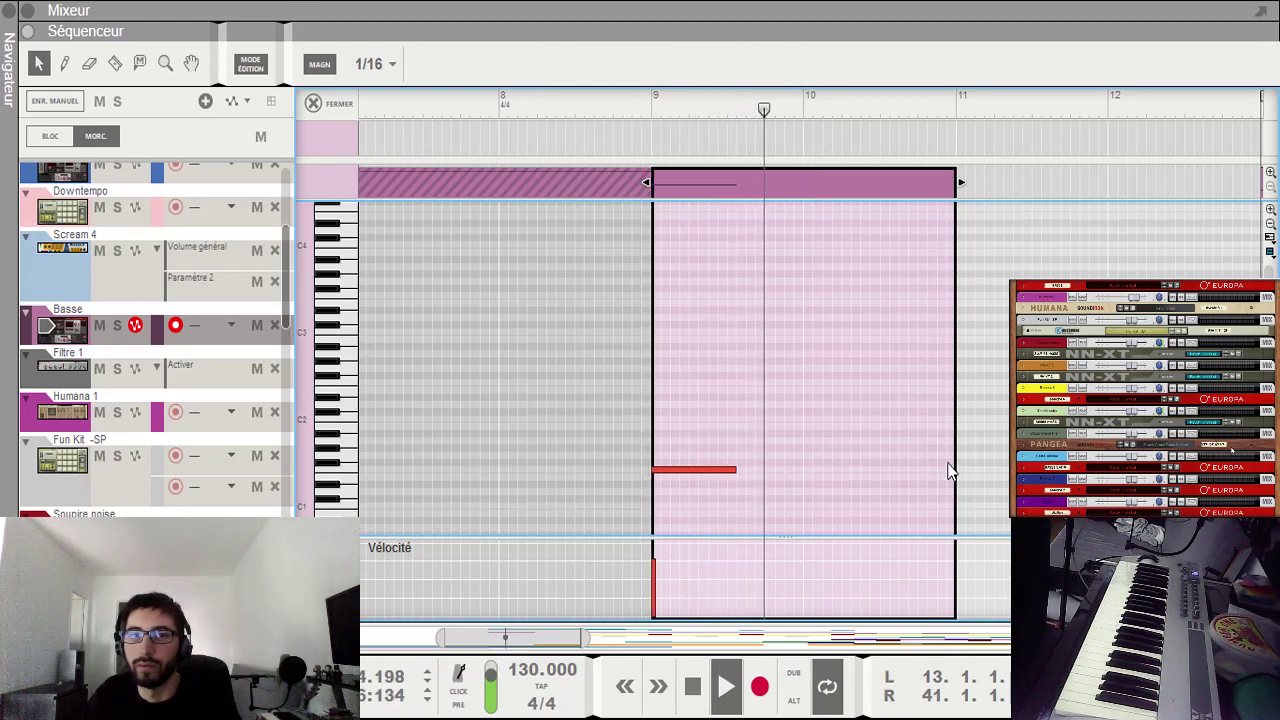
pyautogui.click(728, 469)
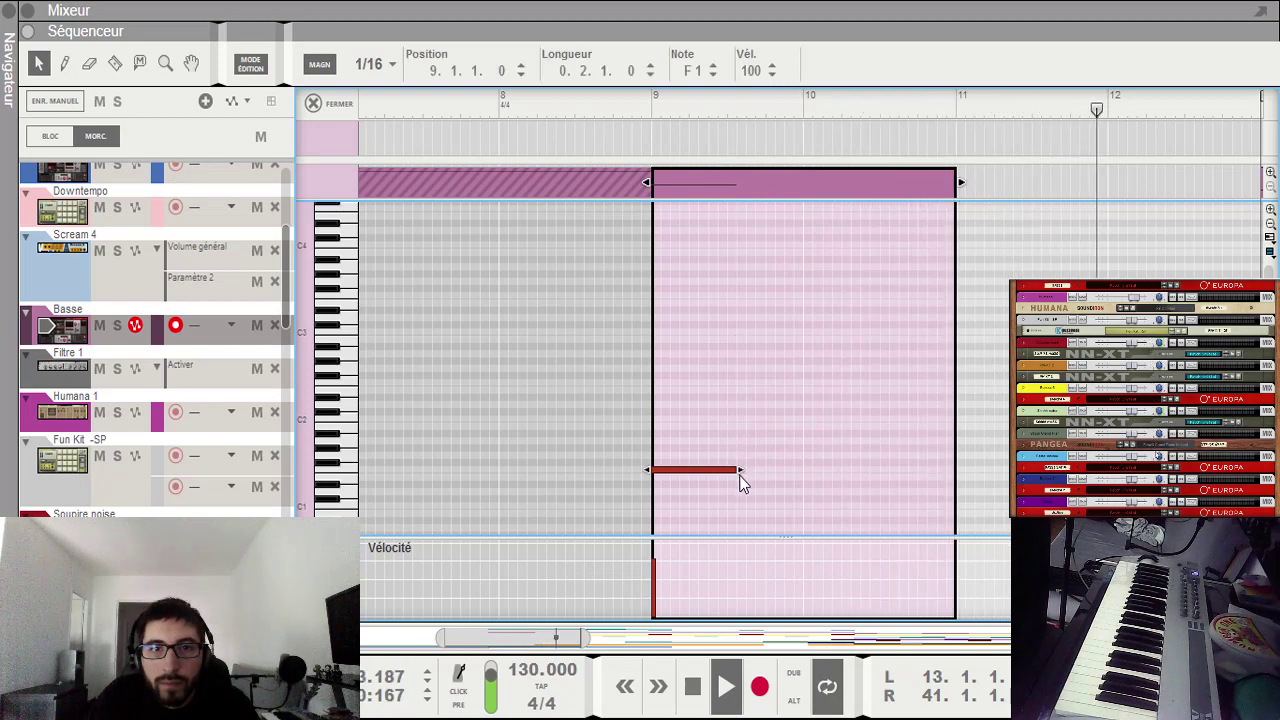
pyautogui.press('space')
pyautogui.press('space')
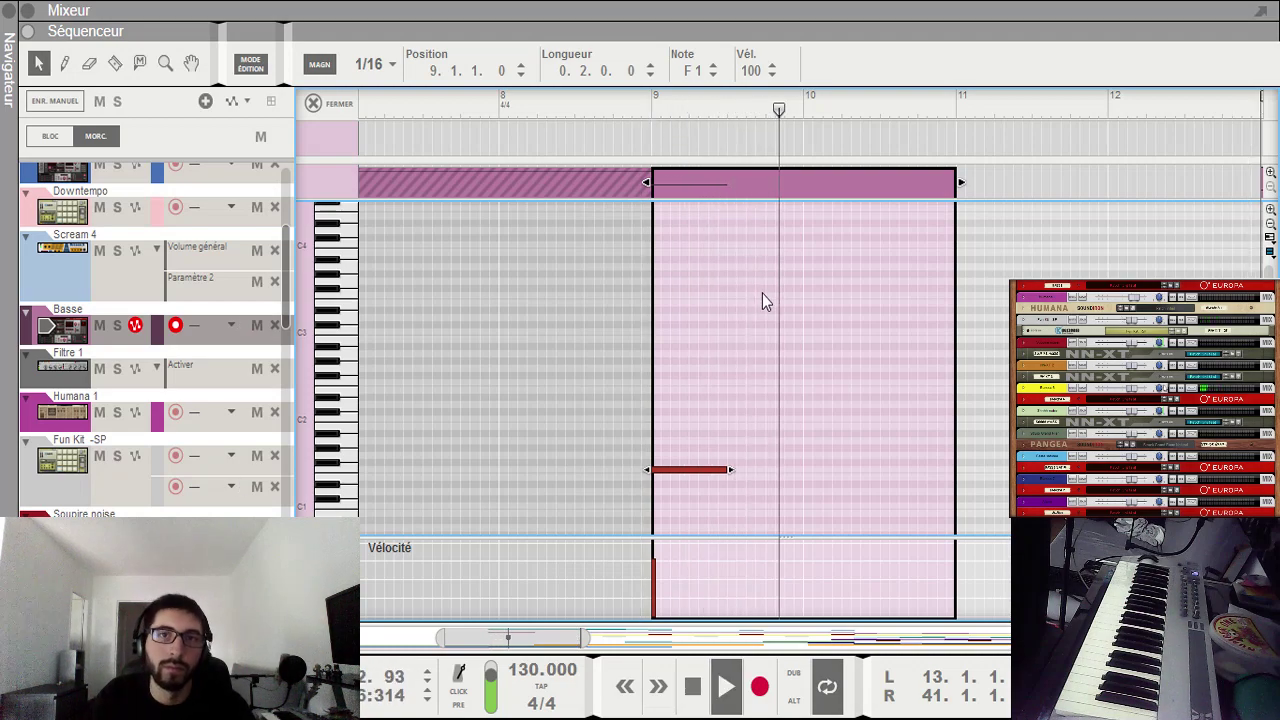
# Step: Split the Basse clip at bar 10, remove its second bar, and raise the remaining F1 note to C2
pyautogui.press('Escape')
pyautogui.press('r')
pyautogui.click(440, 334)
pyautogui.press('q')
pyautogui.click(468, 345)
pyautogui.press('Delete')
pyautogui.click(437, 331)
pyautogui.hotkey('ctrl', 'e')
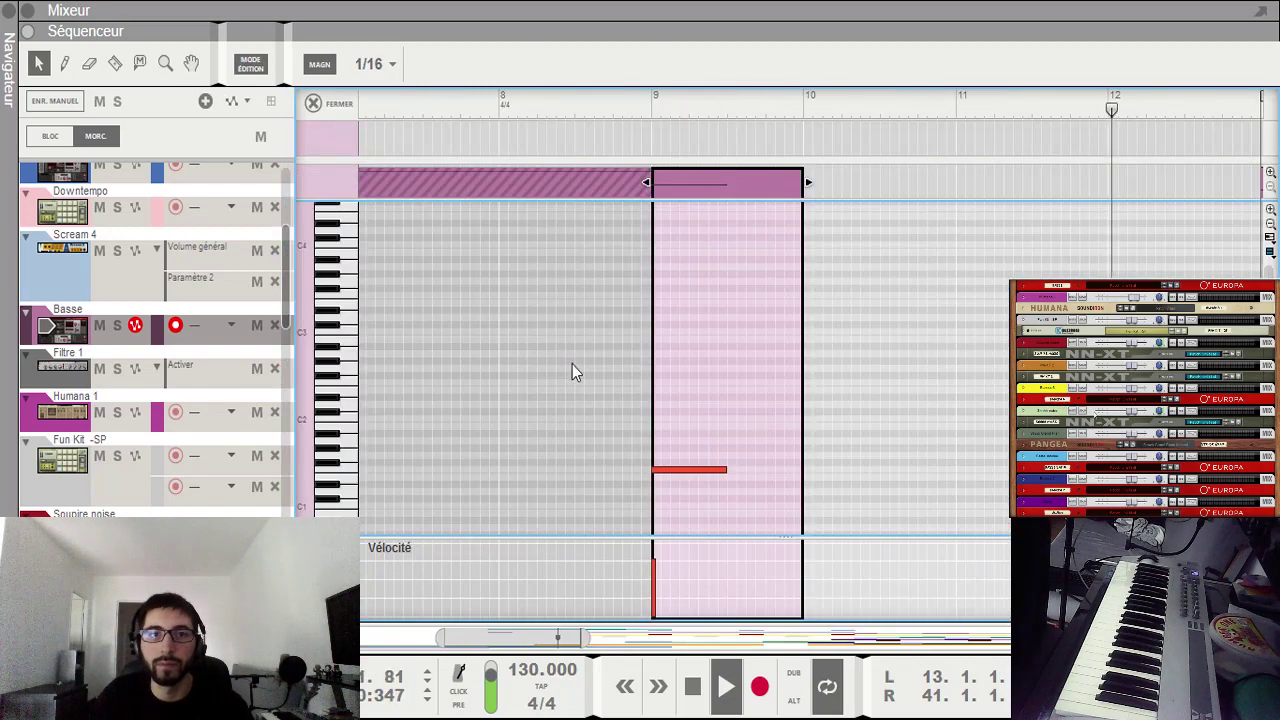
pyautogui.moveTo(660, 472); pyautogui.dragTo(664, 424)
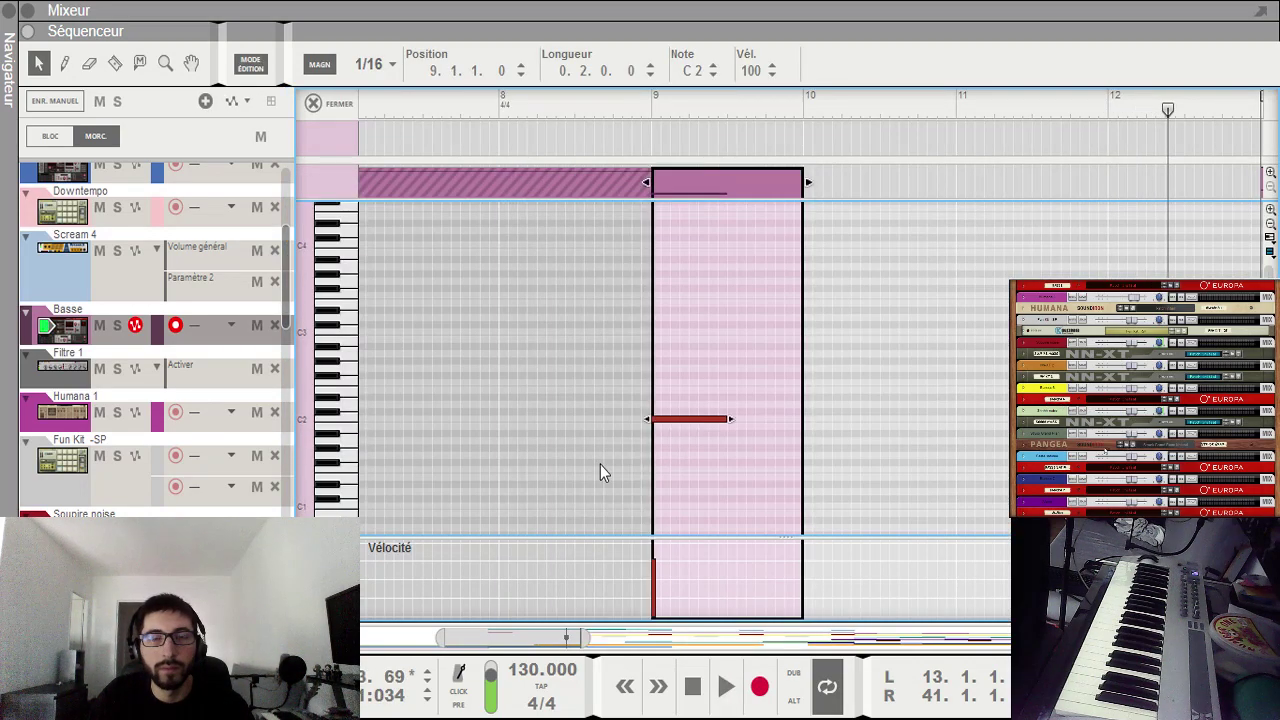
# Step: Add a Pitch Bend automation clip to Basse over bar 9 that falls from the start of the bar to -100% at 9.3.1
pyautogui.hotkey('ctrl', 'e')
pyautogui.click(221, 101)
pyautogui.click(497, 276)
pyautogui.press('w')
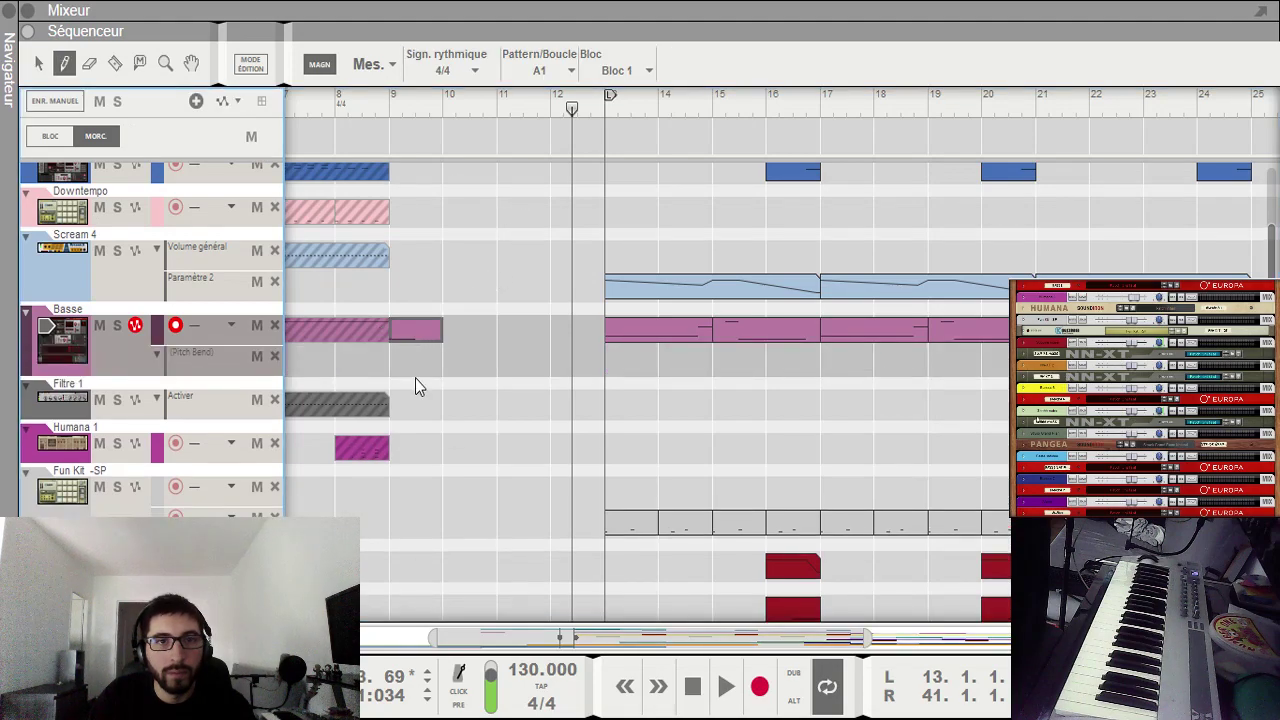
pyautogui.click(416, 370)
pyautogui.hotkey('ctrl', 'e')
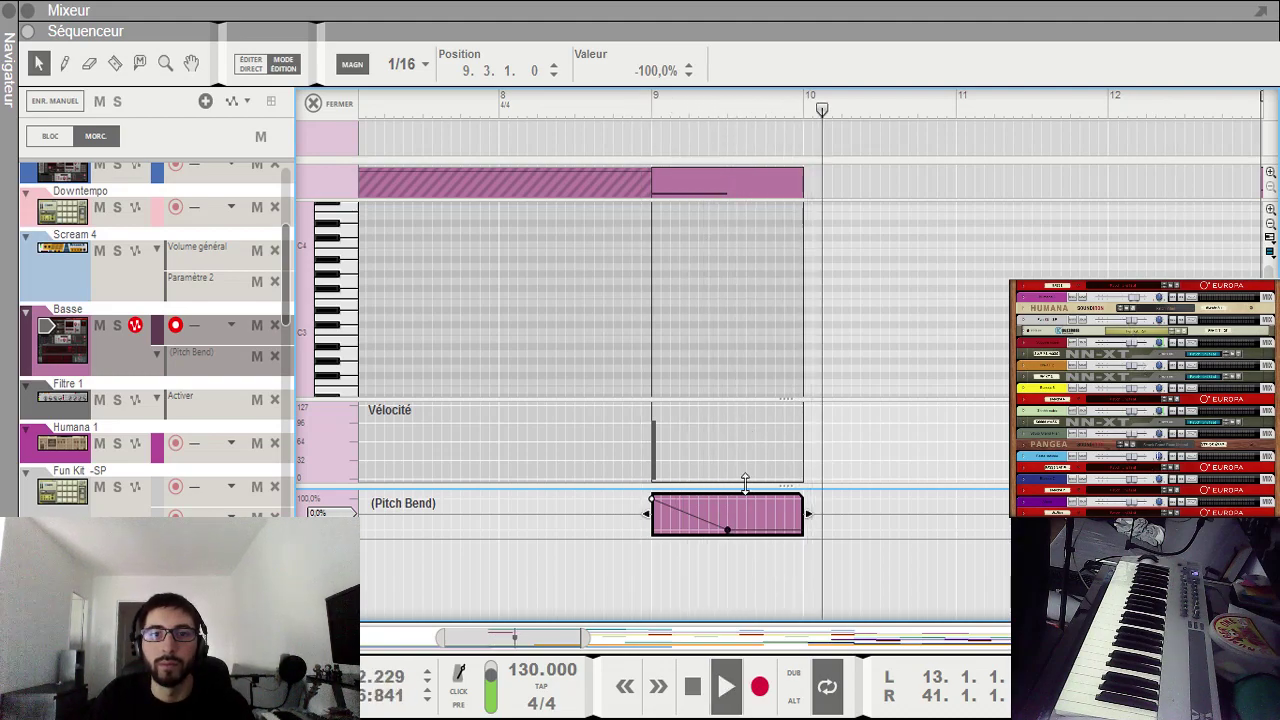
pyautogui.hotkey('ctrl', 'e')
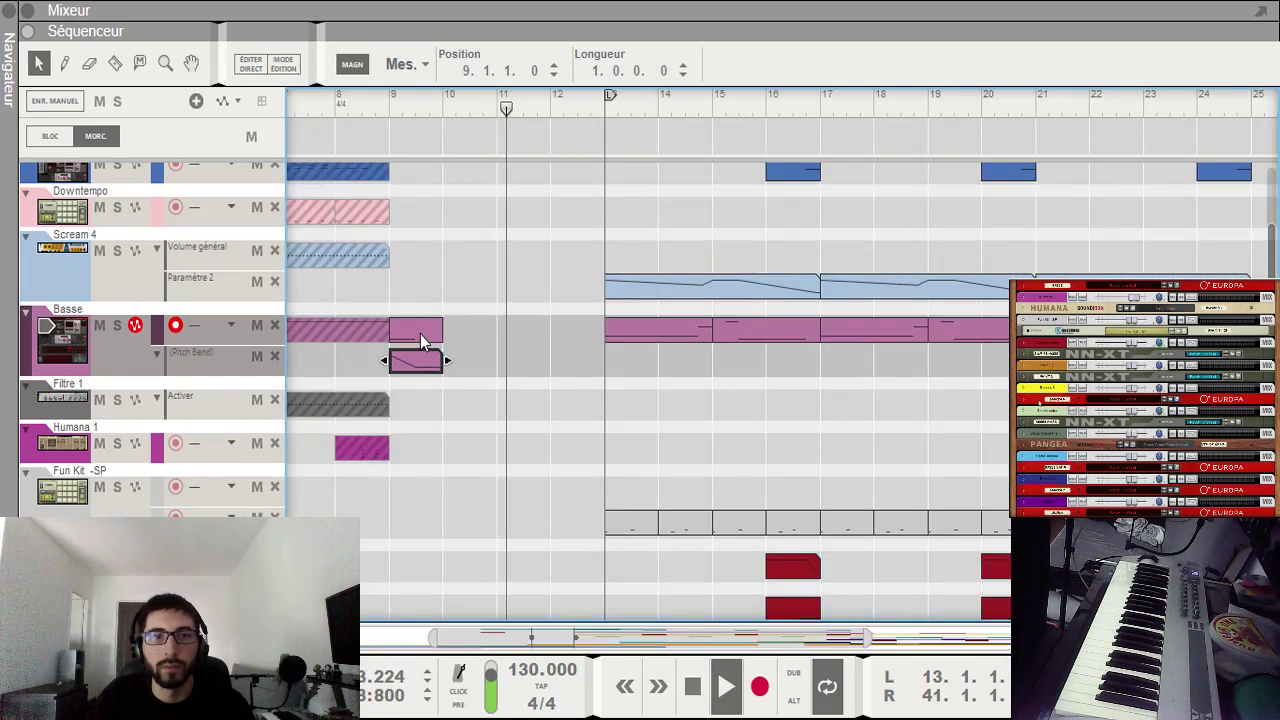
# Step: Lengthen the C2 note in the one-bar Basse clip to 0.2.2.0, checking its timing by playing from bar 9
pyautogui.hotkey('ctrl', 'e')
pyautogui.scroll(-4, 759, 322)
pyautogui.moveTo(763, 269); pyautogui.dragTo(722, 303)
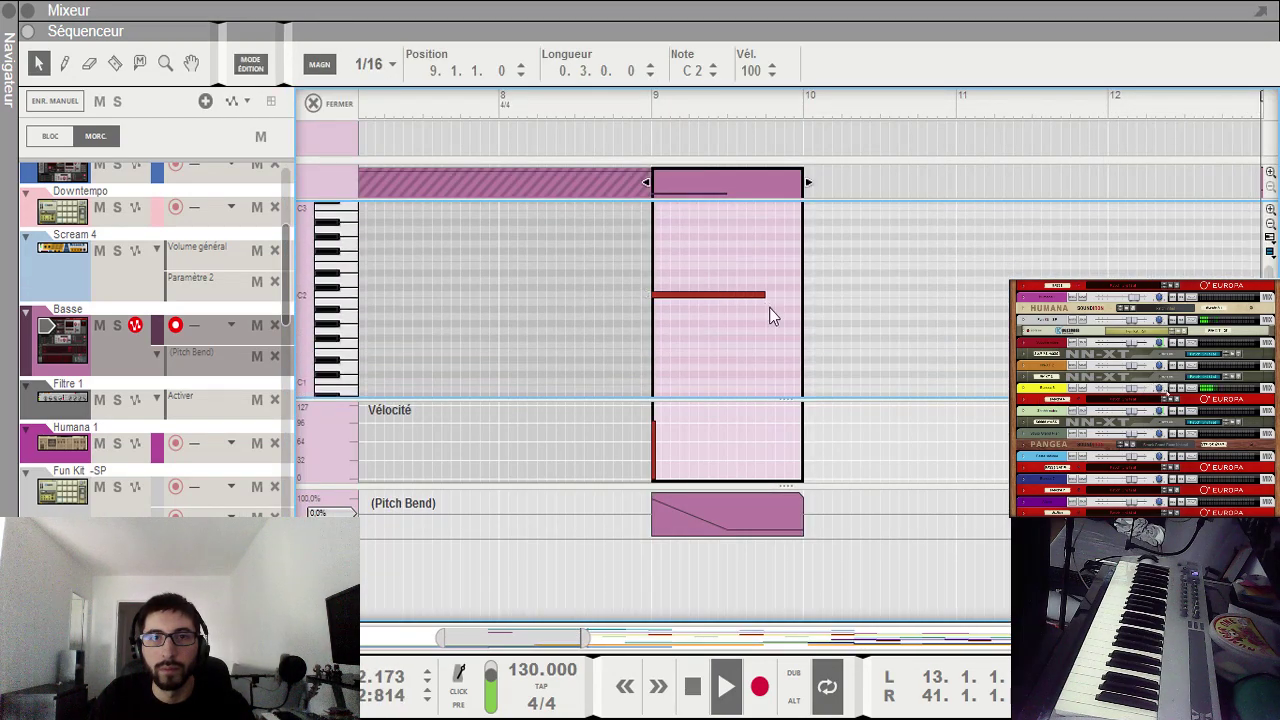
pyautogui.press('space')
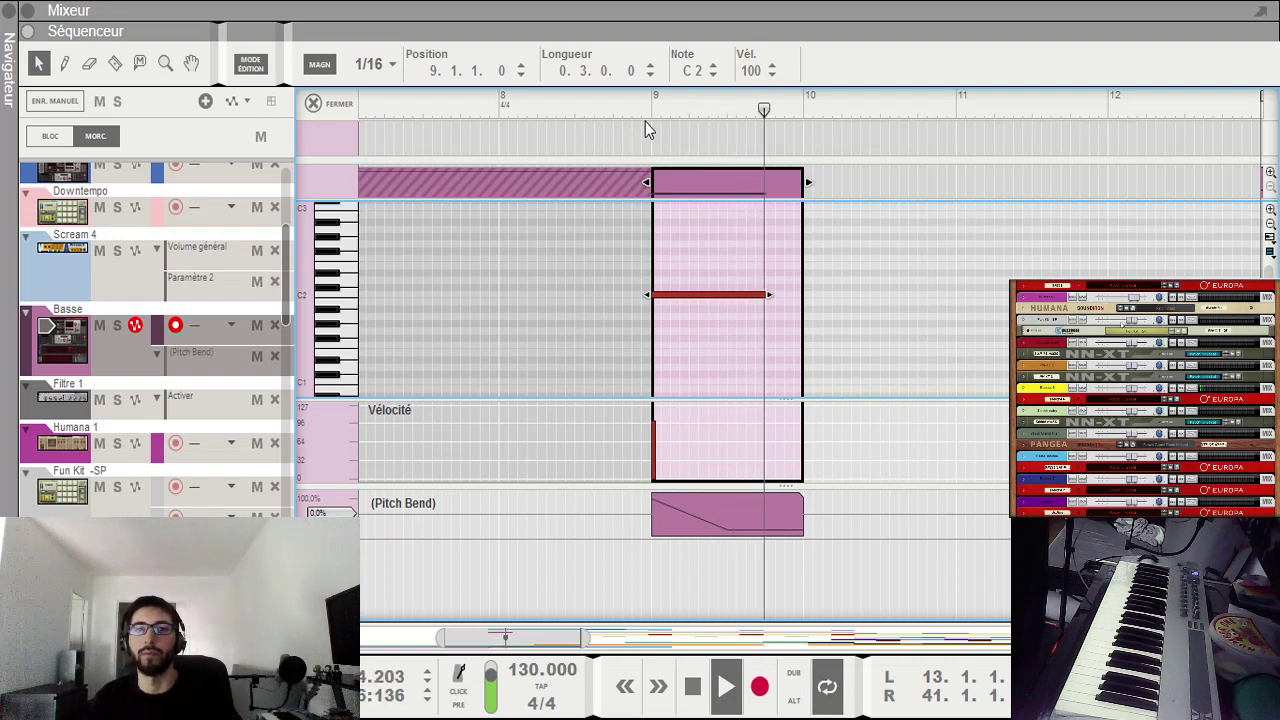
pyautogui.moveTo(767, 296); pyautogui.dragTo(752, 303)
pyautogui.click(614, 108)
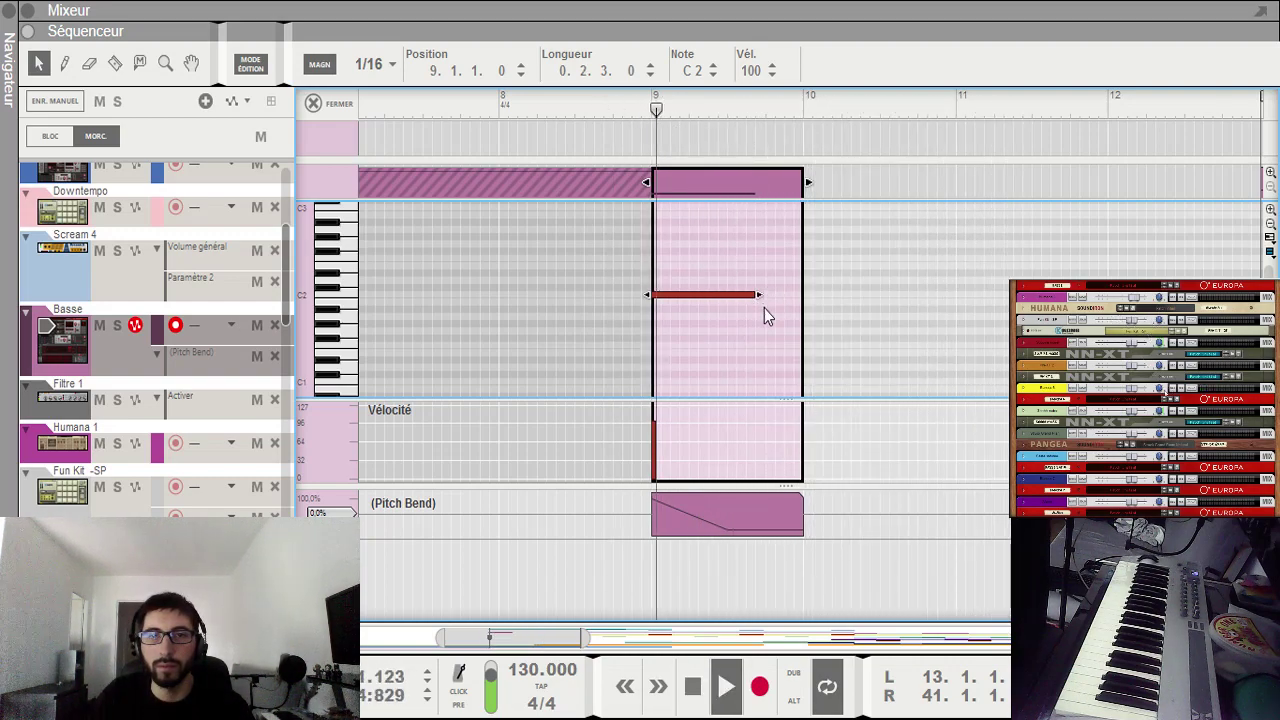
pyautogui.moveTo(760, 293); pyautogui.dragTo(751, 293)
pyautogui.press('space')
pyautogui.click(672, 108)
pyautogui.press('space')
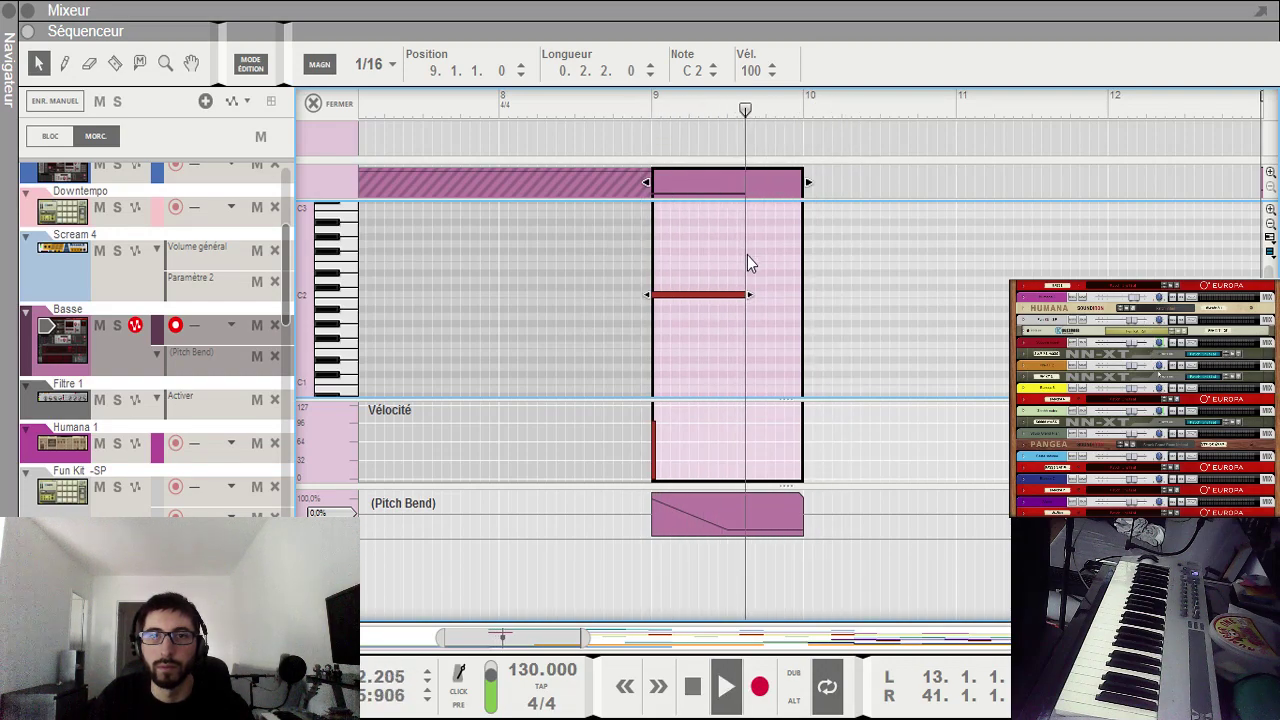
pyautogui.hotkey('ctrl', 'e')
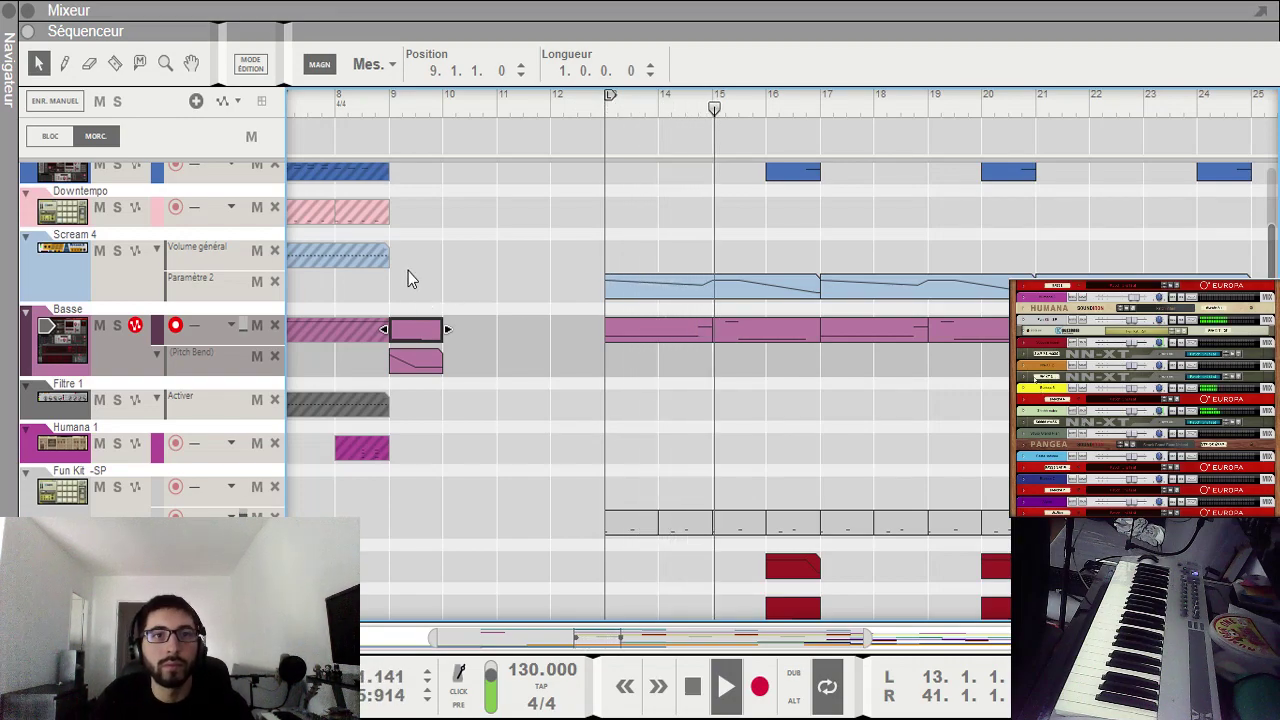
# Step: Draw a Volume général automation clip for Scream 4 over bar 9, with a point of 59 at 9.2.2, and start playback just before it
pyautogui.press('w')
pyautogui.hotkey('ctrl', 'e')
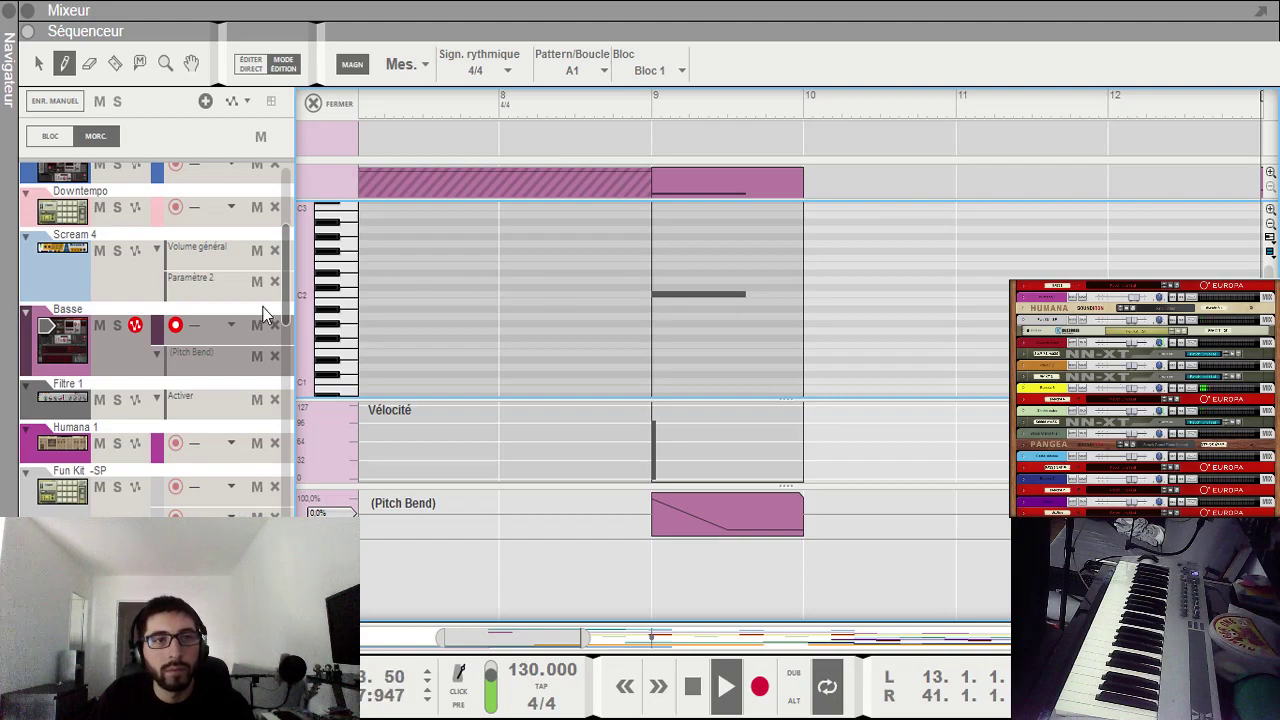
pyautogui.click(51, 280)
pyautogui.click(699, 191)
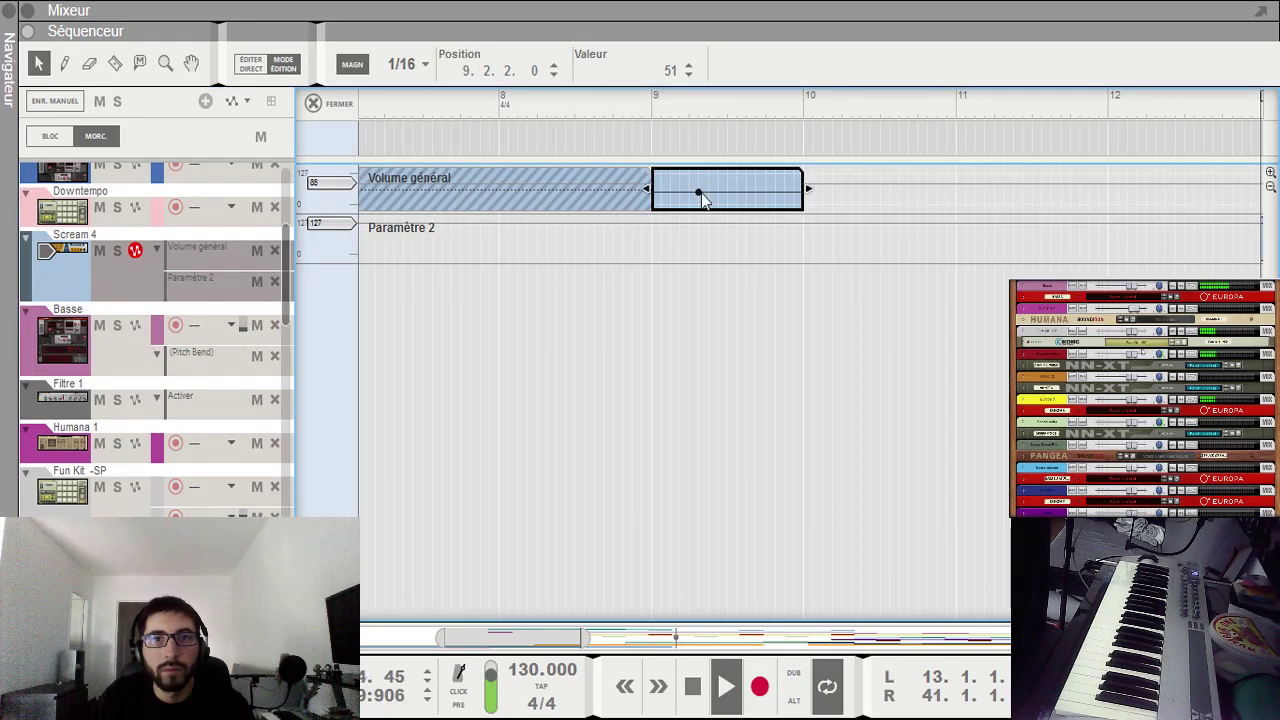
pyautogui.moveTo(703, 183); pyautogui.dragTo(698, 189)
pyautogui.click(650, 110)
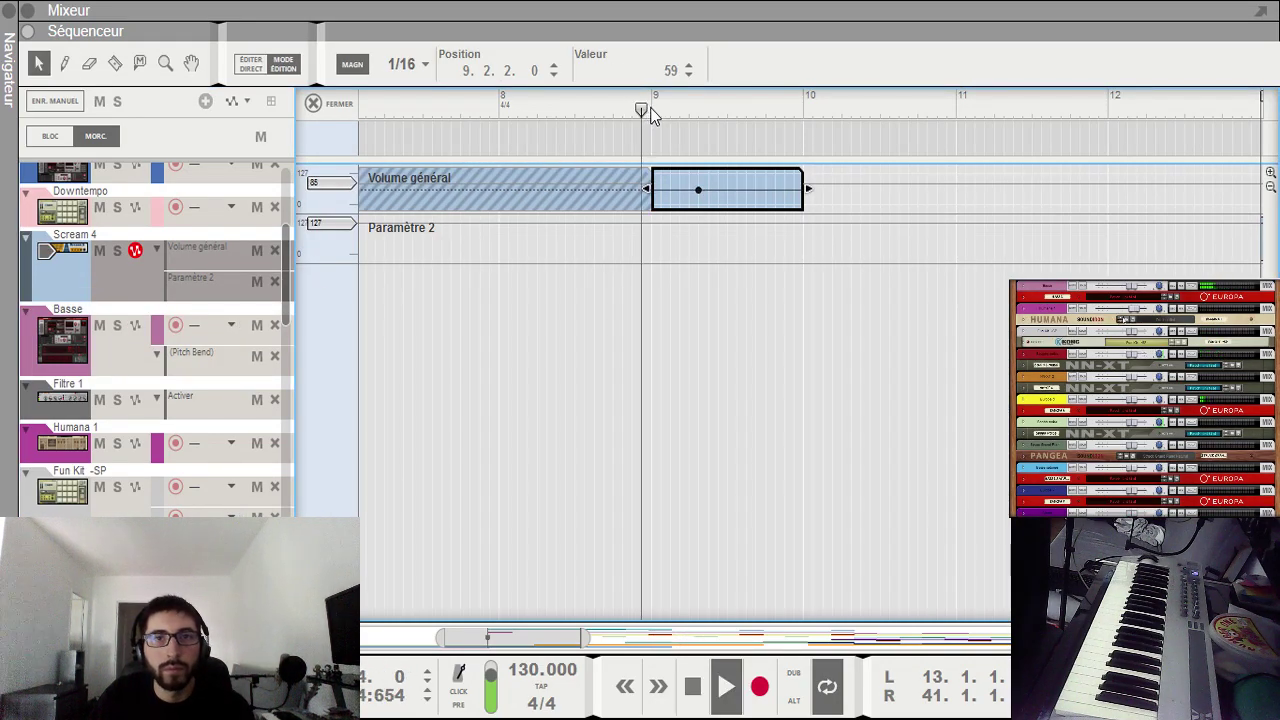
# Step: Add a point of 0 at 10.1.1 to the Volume général automation clip of Scream 4, checking it in playback
pyautogui.hotkey('ctrl', 'e')
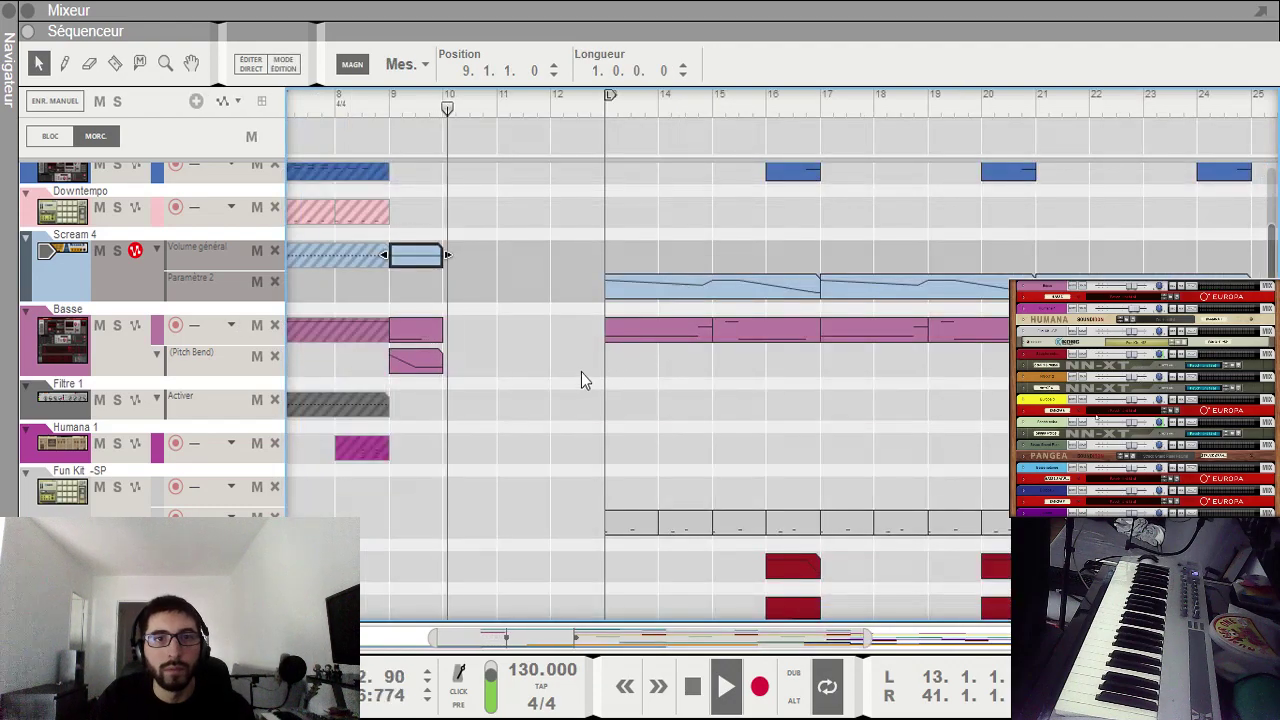
pyautogui.doubleClick(437, 263)
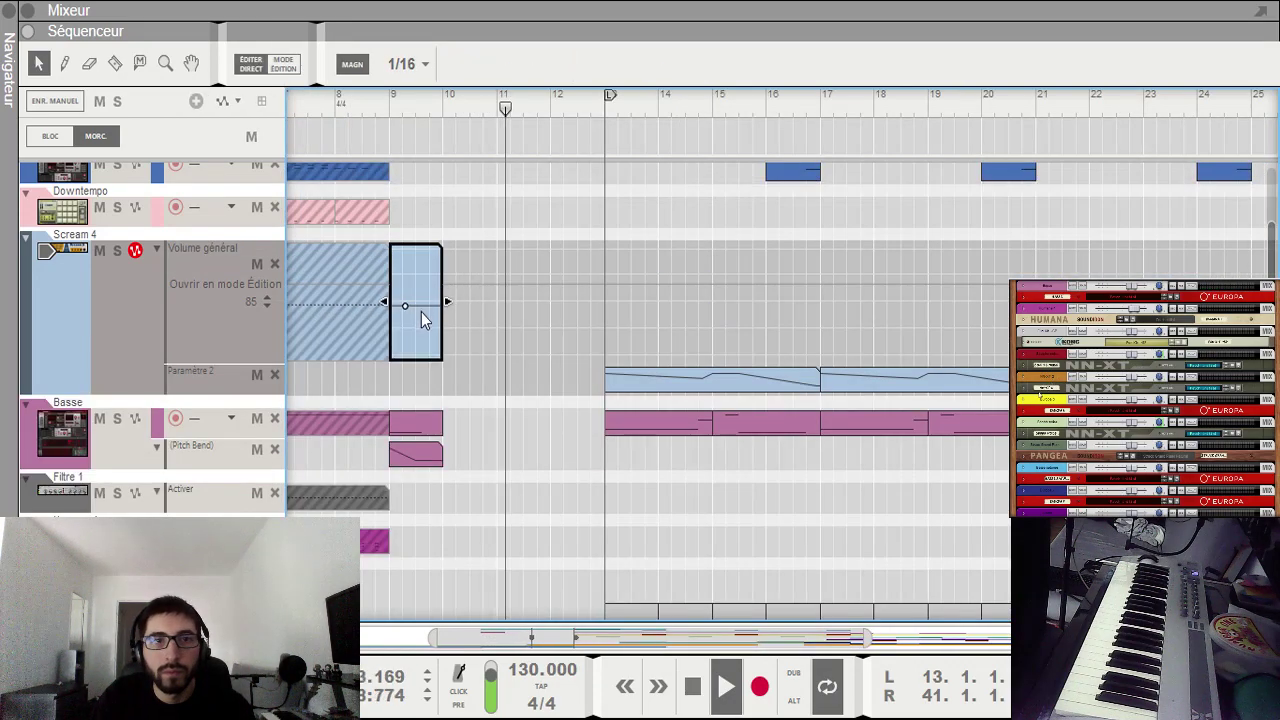
pyautogui.click(443, 356)
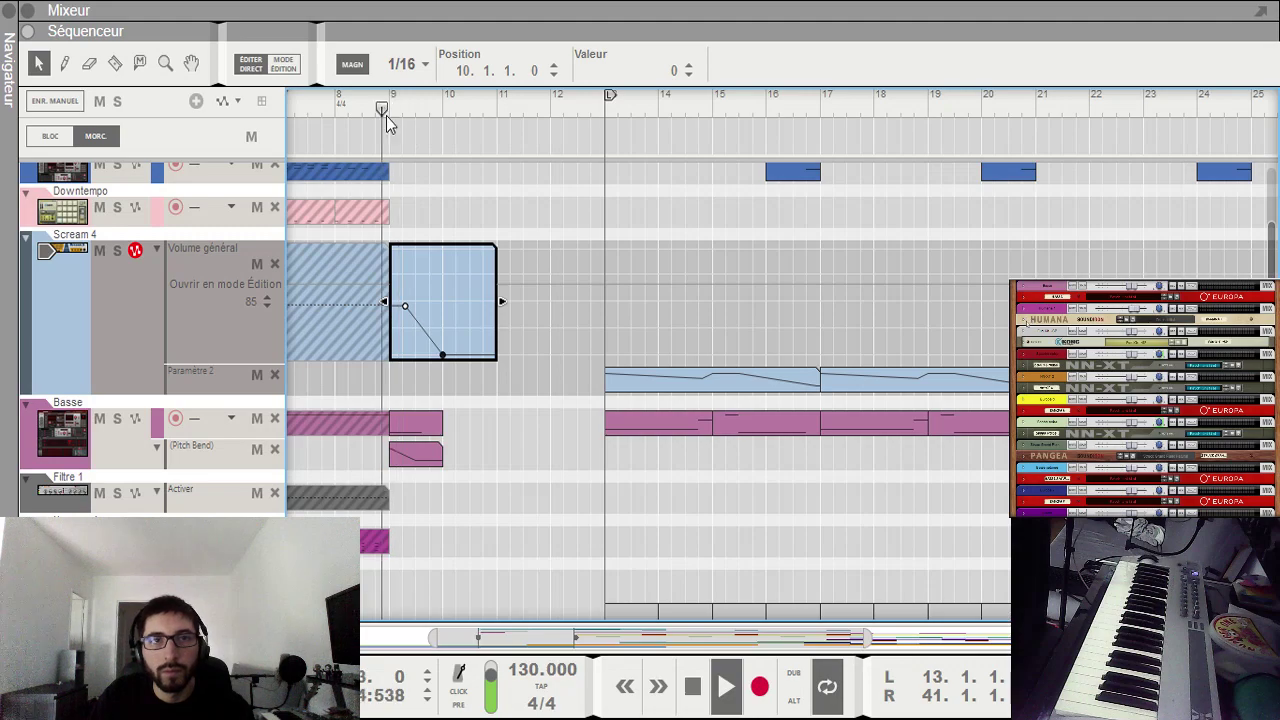
# Step: Split the Scream 4 Volume général clip at bar 10 and remove the part after bar 9
pyautogui.hotkey('ctrl', 'e')
pyautogui.press('r')
pyautogui.click(474, 253)
pyautogui.press('Delete')
pyautogui.press('q')
# Step: Draw a one-bar clip at bar 9 on the second lane of Fun Kit and add a drum hit at its start
pyautogui.scroll(-6, 494, 357)
pyautogui.scroll(8, 495, 472)
pyautogui.scroll(-3, 460, 455)
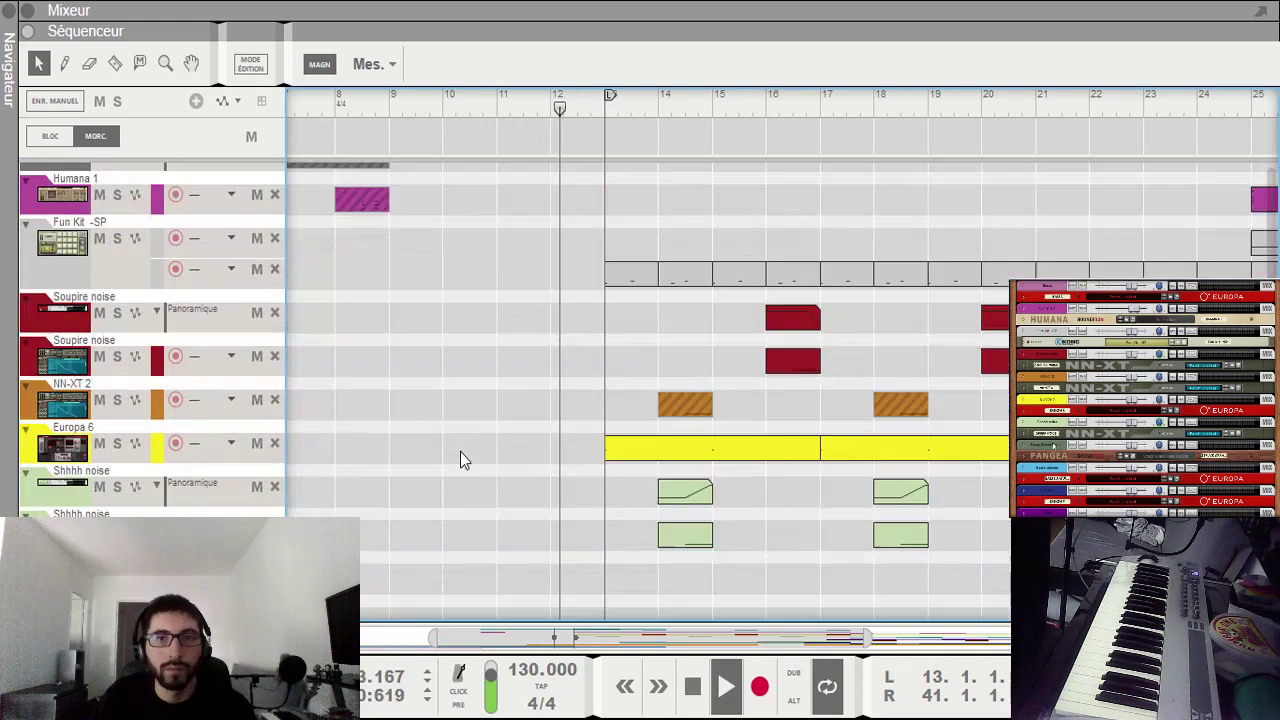
pyautogui.press('w')
pyautogui.click(417, 275)
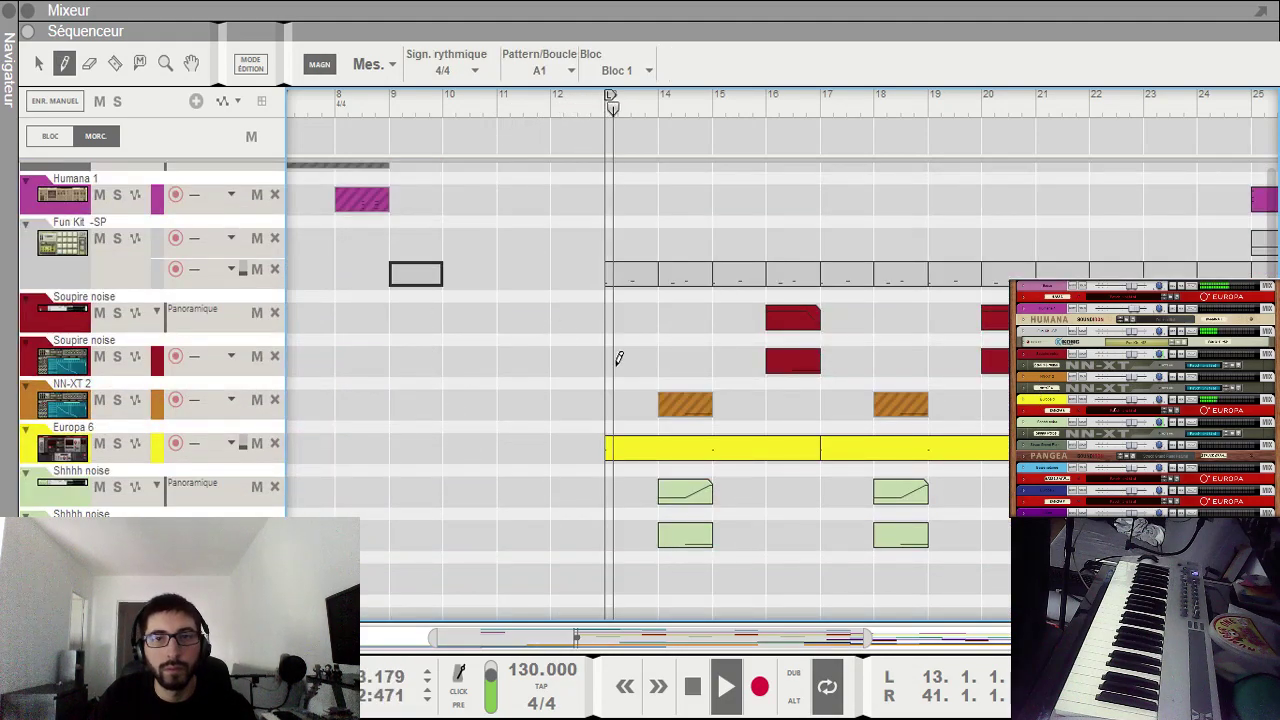
pyautogui.hotkey('shift', 'Tab')
pyautogui.click(662, 518)
pyautogui.hotkey('shift', 'Tab')
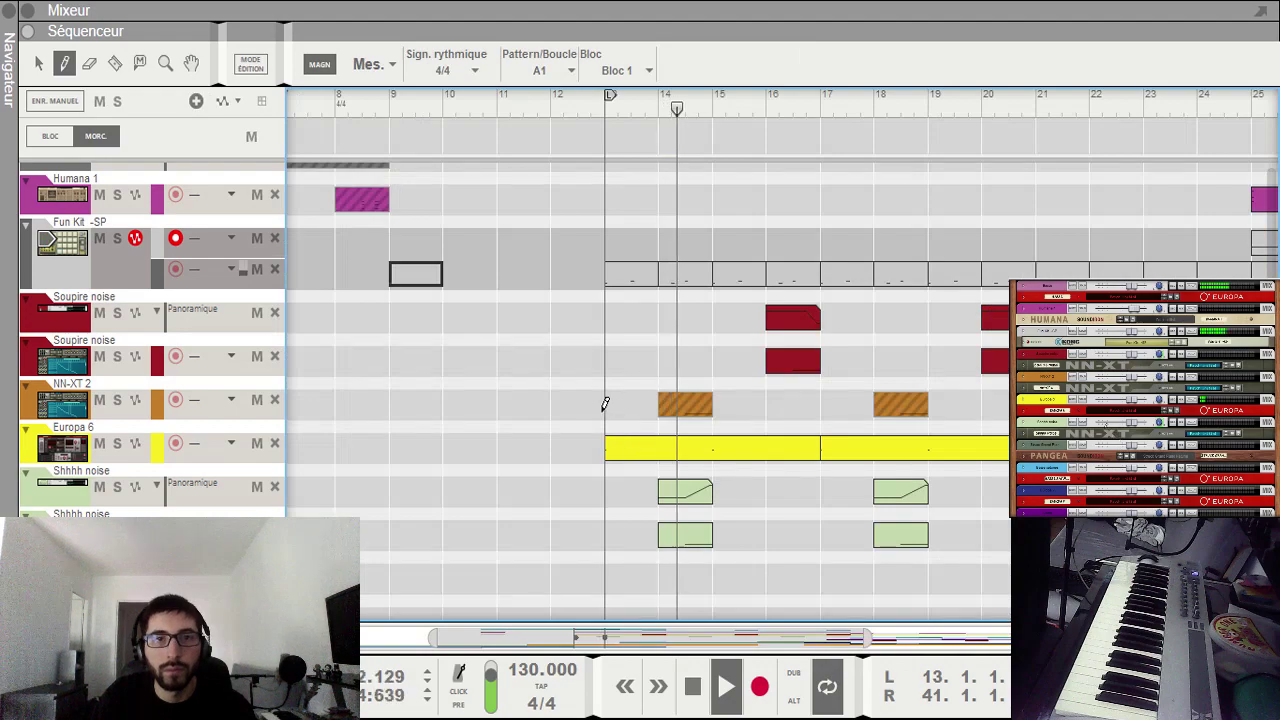
# Step: Move the left loop locator to bar 1 and play the song from the start
pyautogui.press('q')
pyautogui.click(614, 491)
pyautogui.moveTo(676, 633); pyautogui.dragTo(531, 633)
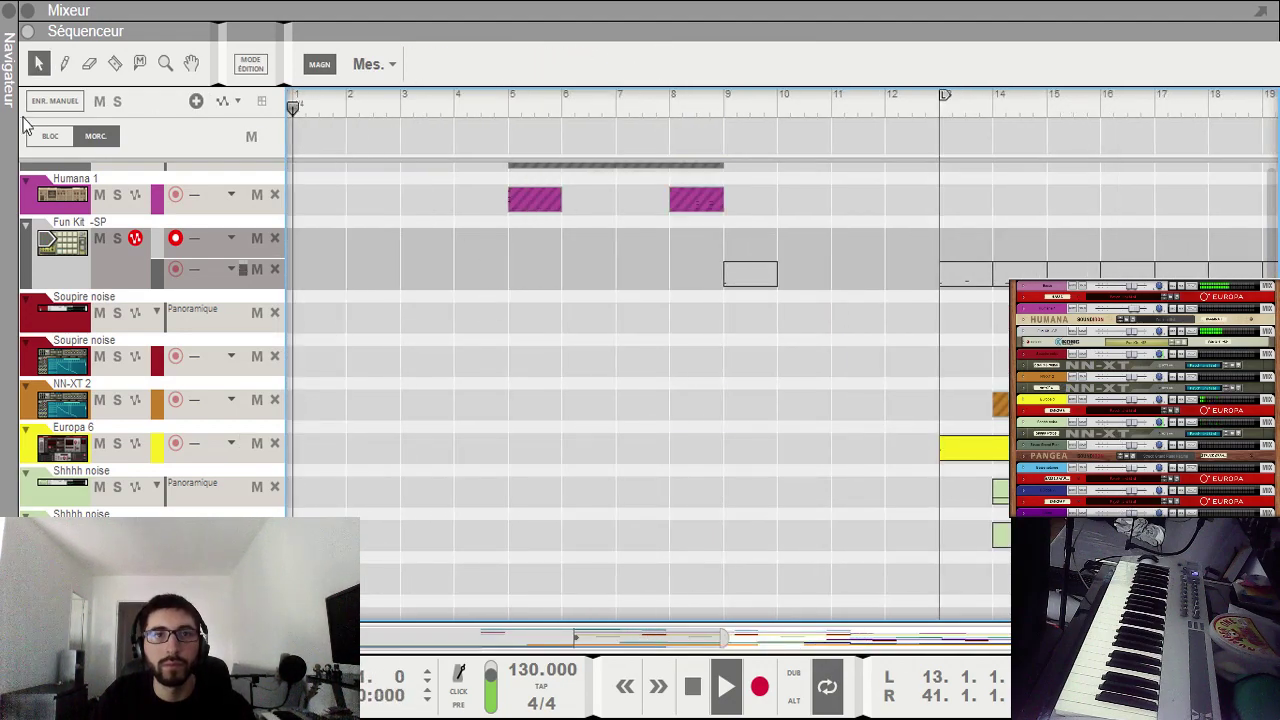
pyautogui.moveTo(943, 95); pyautogui.dragTo(200, 120)
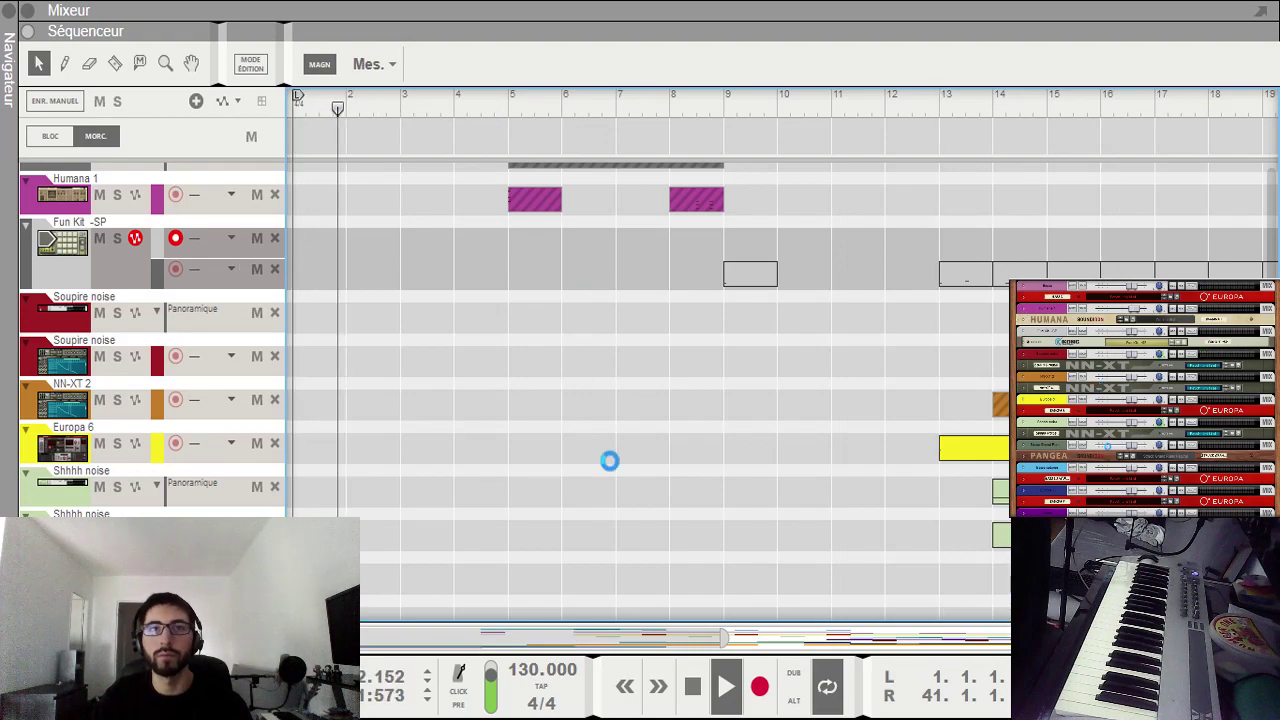
# Step: Examine the tracks from the opening through bar 25 while the song plays
pyautogui.scroll(3, 631, 453)
pyautogui.scroll(-9, 716, 478)
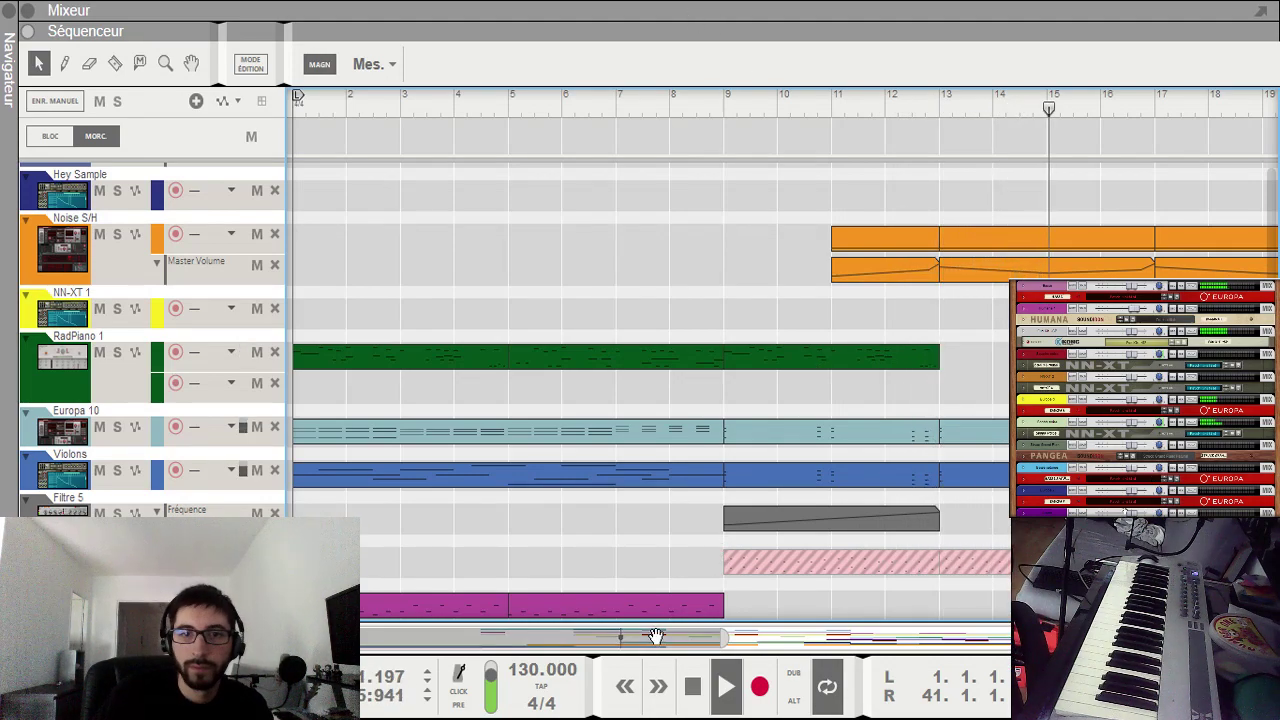
pyautogui.moveTo(656, 636); pyautogui.dragTo(908, 652)
pyautogui.scroll(-15, 866, 500)
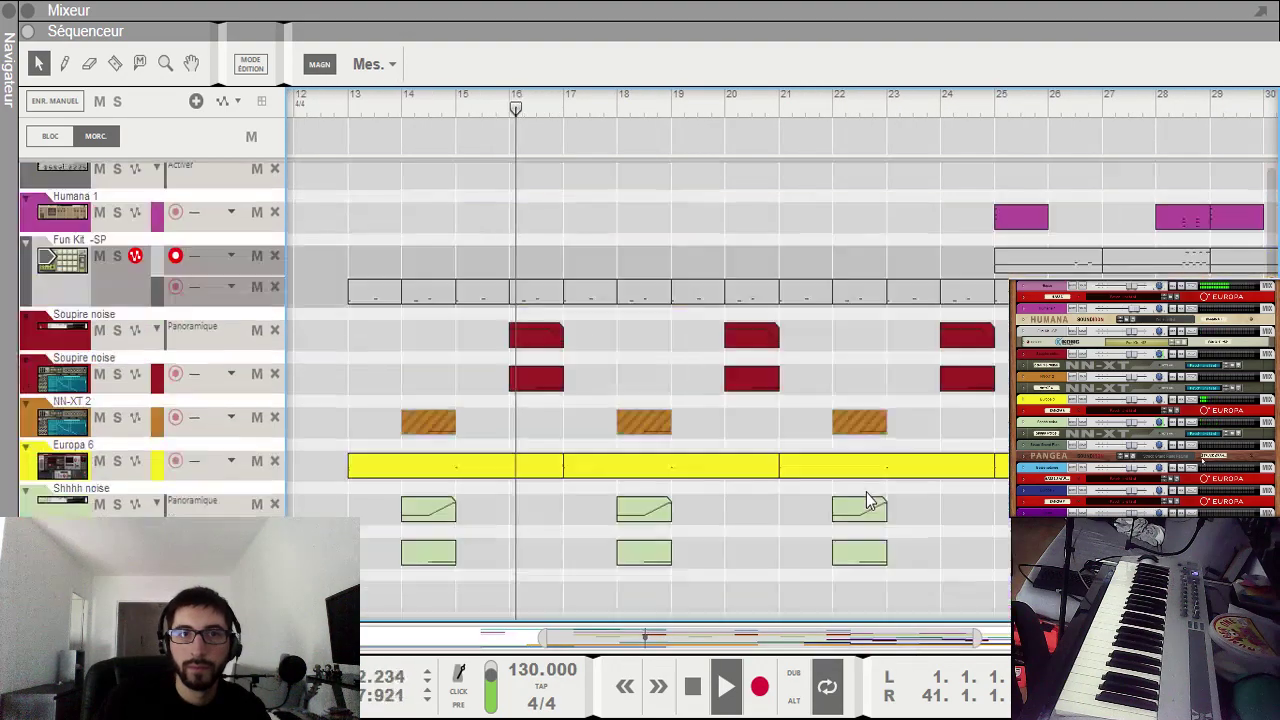
pyautogui.scroll(4, 878, 483)
pyautogui.scroll(-12, 884, 479)
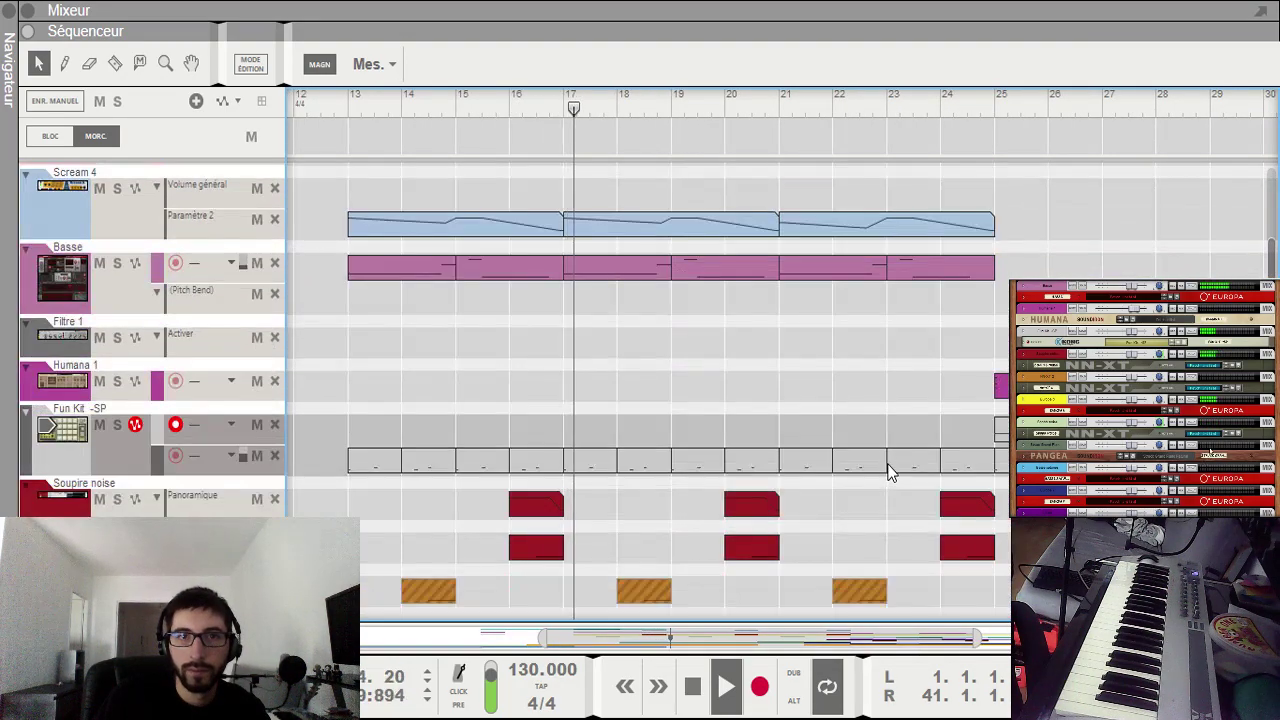
pyautogui.scroll(4, 893, 448)
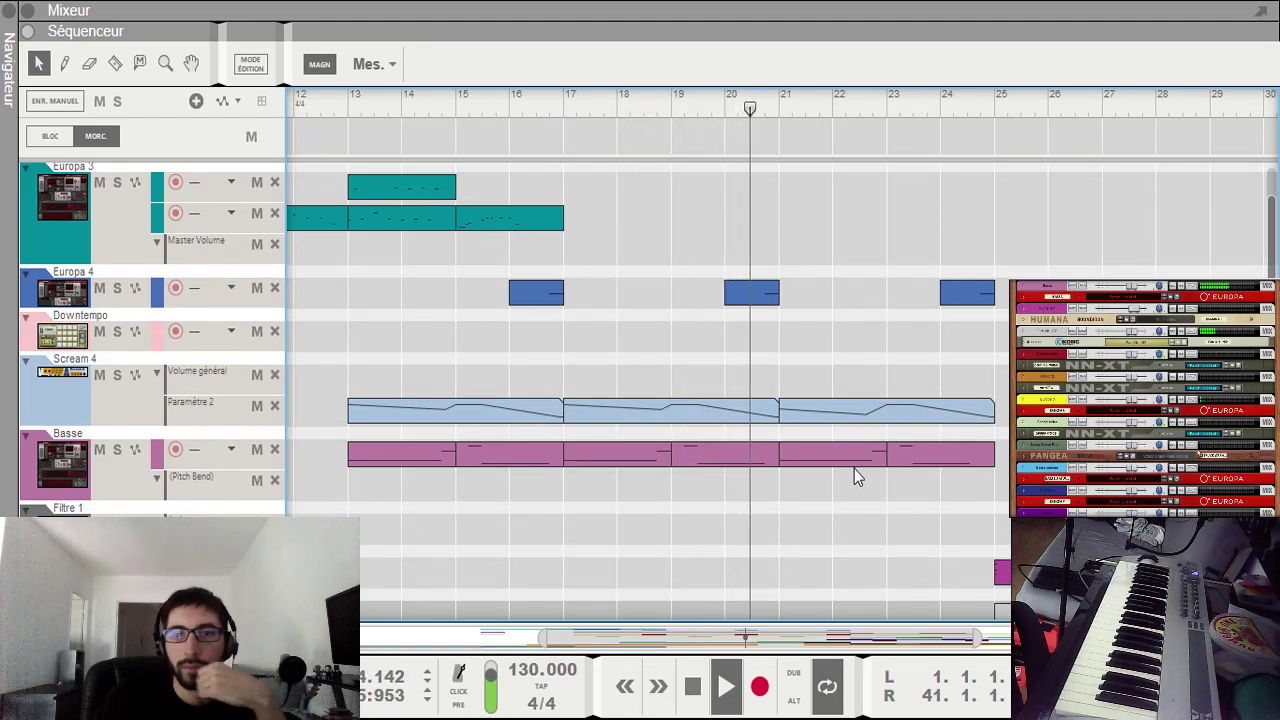
pyautogui.moveTo(699, 642); pyautogui.dragTo(857, 616)
pyautogui.scroll(-3, 858, 454)
pyautogui.scroll(15, 853, 446)
pyautogui.scroll(5, 861, 445)
pyautogui.scroll(-6, 861, 445)
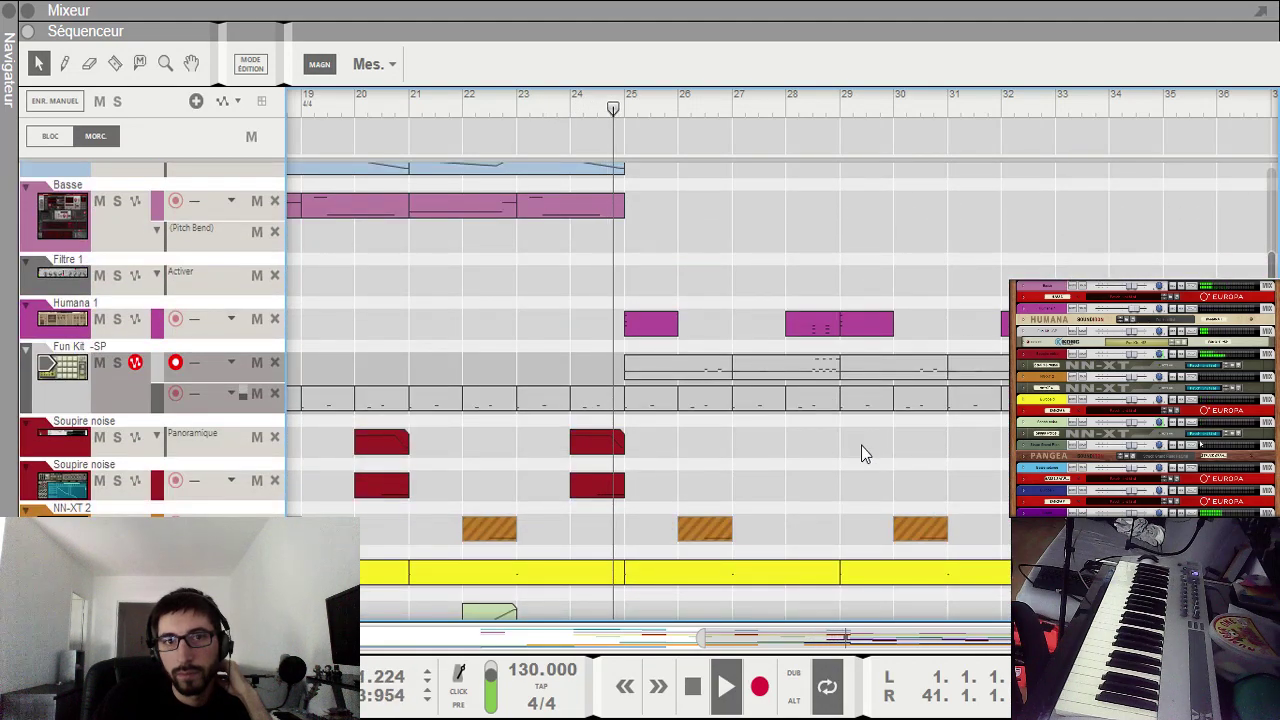
# Step: Examine the clips from bar 25 to bar 41 during playback, selecting Alarm clips in that section
pyautogui.scroll(-3, 861, 445)
pyautogui.scroll(-10, 861, 445)
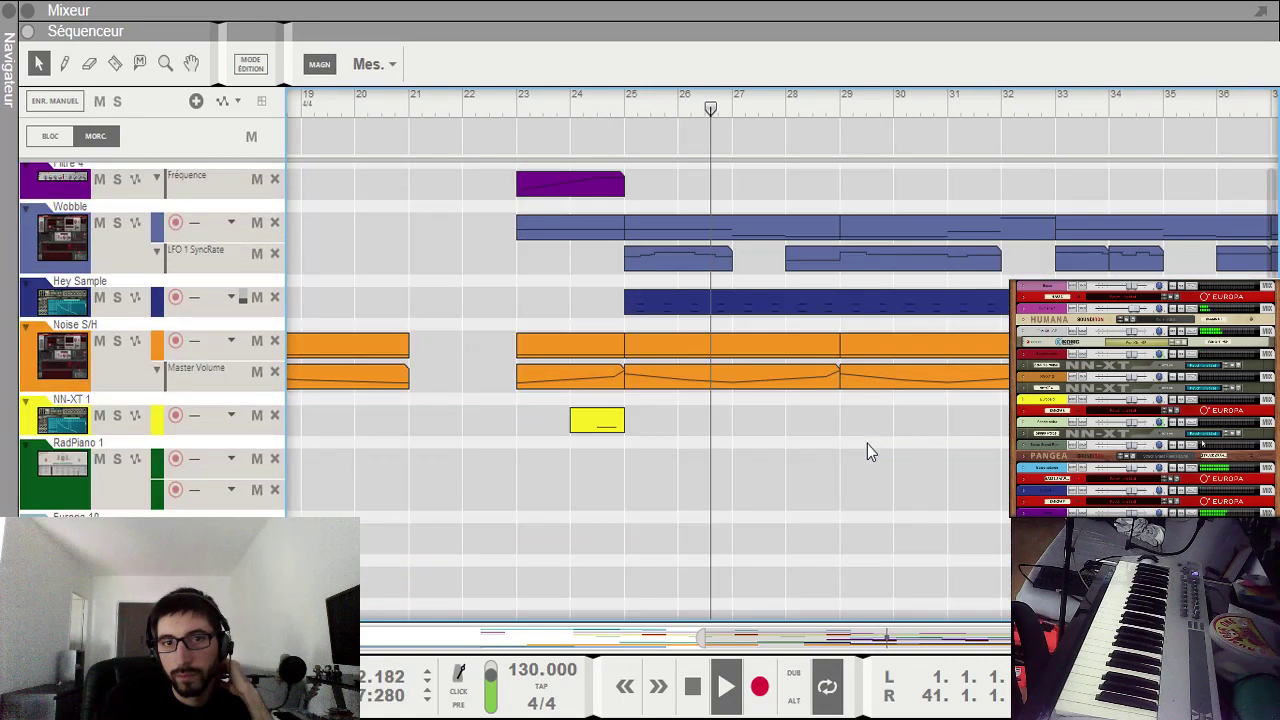
pyautogui.scroll(12, 867, 444)
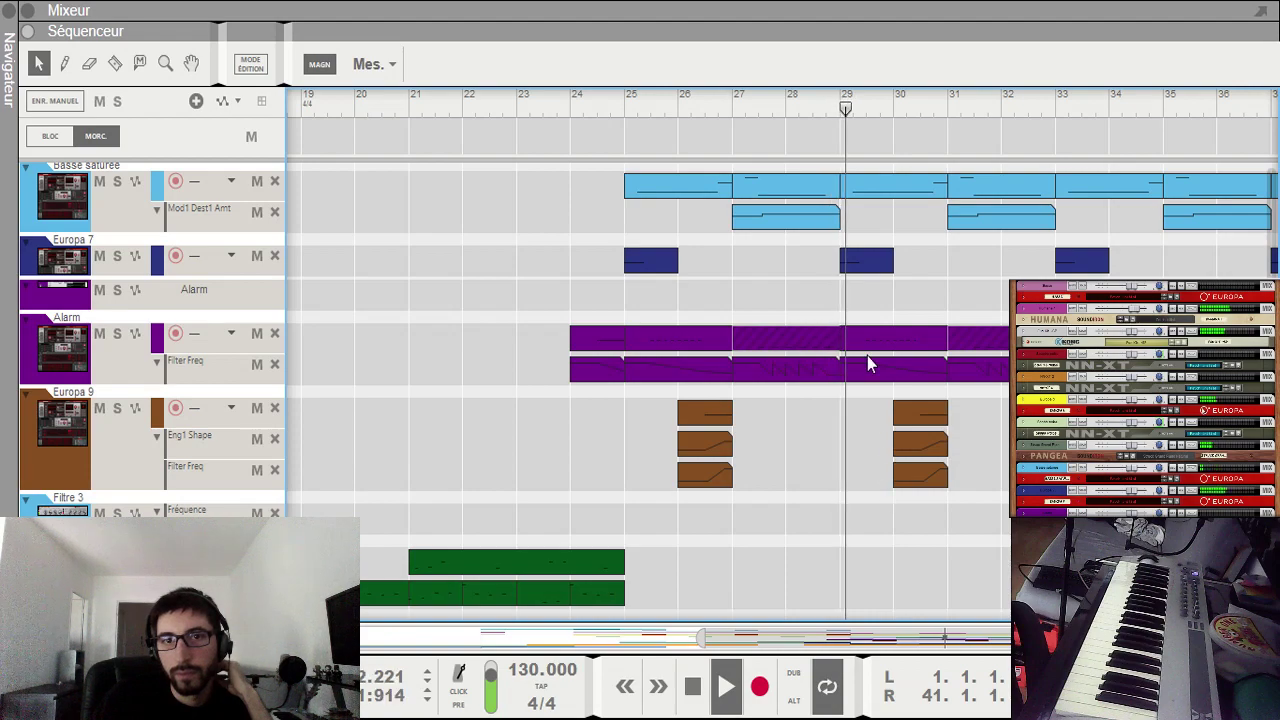
pyautogui.click(817, 345)
pyautogui.click(971, 339)
pyautogui.moveTo(771, 636); pyautogui.dragTo(901, 636)
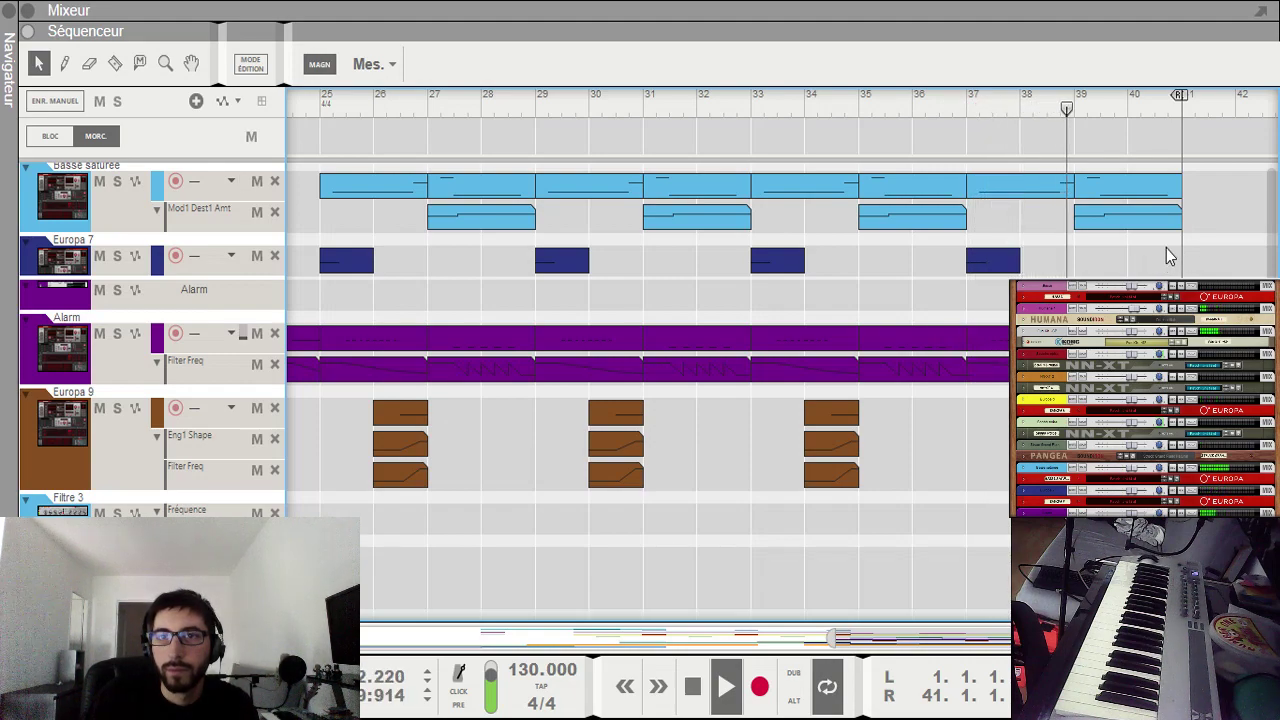
# Step: Extend the song by moving its end marker to bar 60
pyautogui.moveTo(899, 637); pyautogui.dragTo(903, 637)
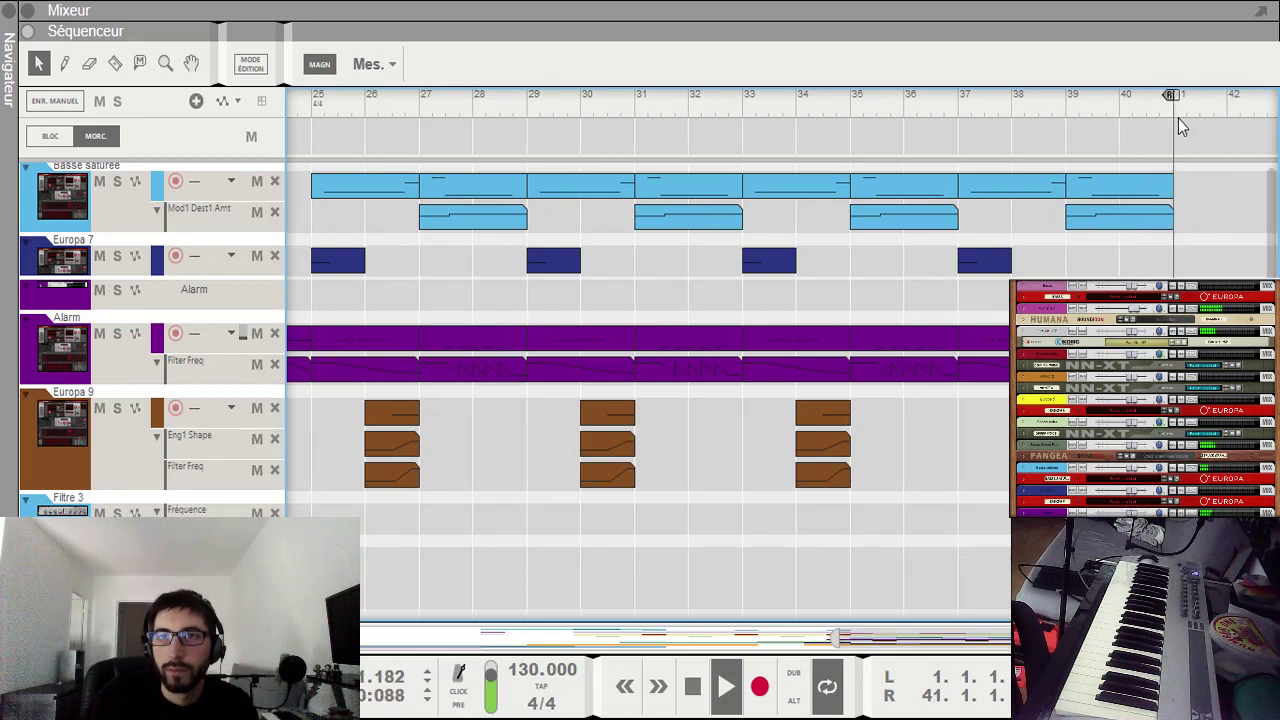
pyautogui.hscroll(4, 1278, 122)
pyautogui.moveTo(1278, 124)
pyautogui.mouseDown()
pyautogui.moveTo(1257, 131)
pyautogui.moveTo(1278, 133)
pyautogui.mouseUp()
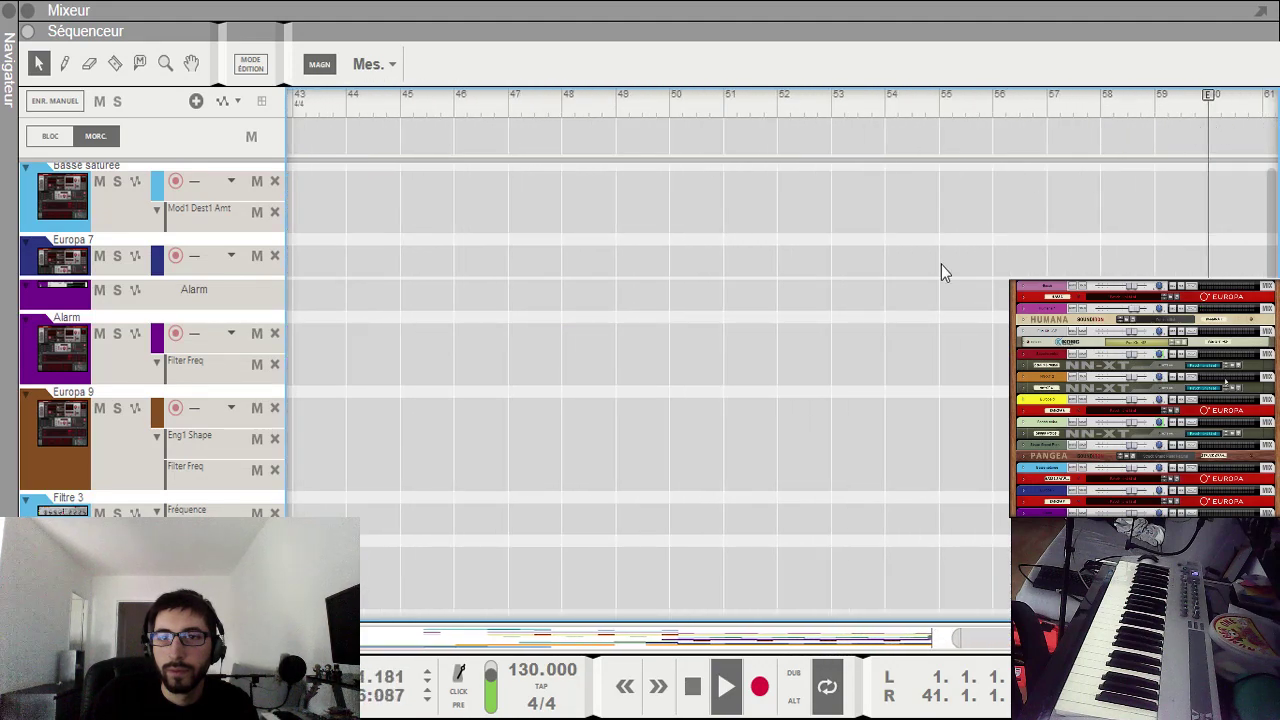
# Step: Listen to the song again from the opening and examine which tracks play up to bar 25
pyautogui.moveTo(1002, 643); pyautogui.dragTo(458, 643)
pyautogui.scroll(-7, 596, 440)
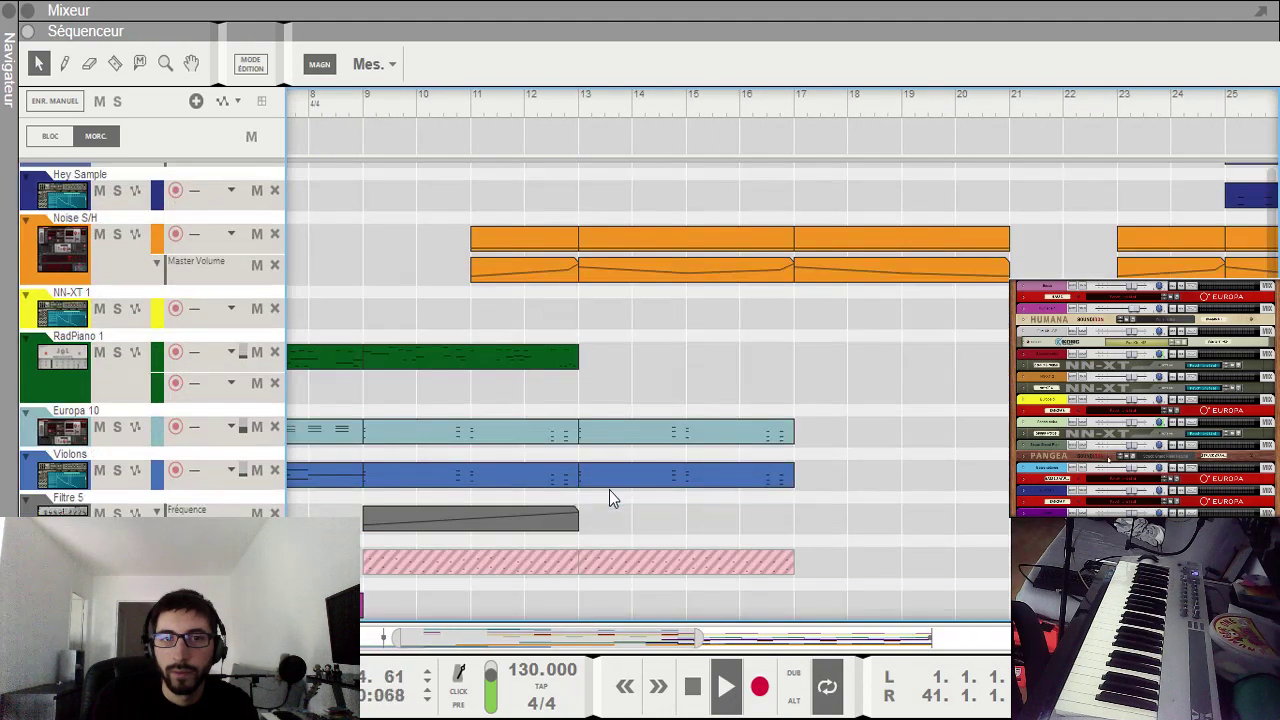
pyautogui.moveTo(693, 640); pyautogui.dragTo(636, 645)
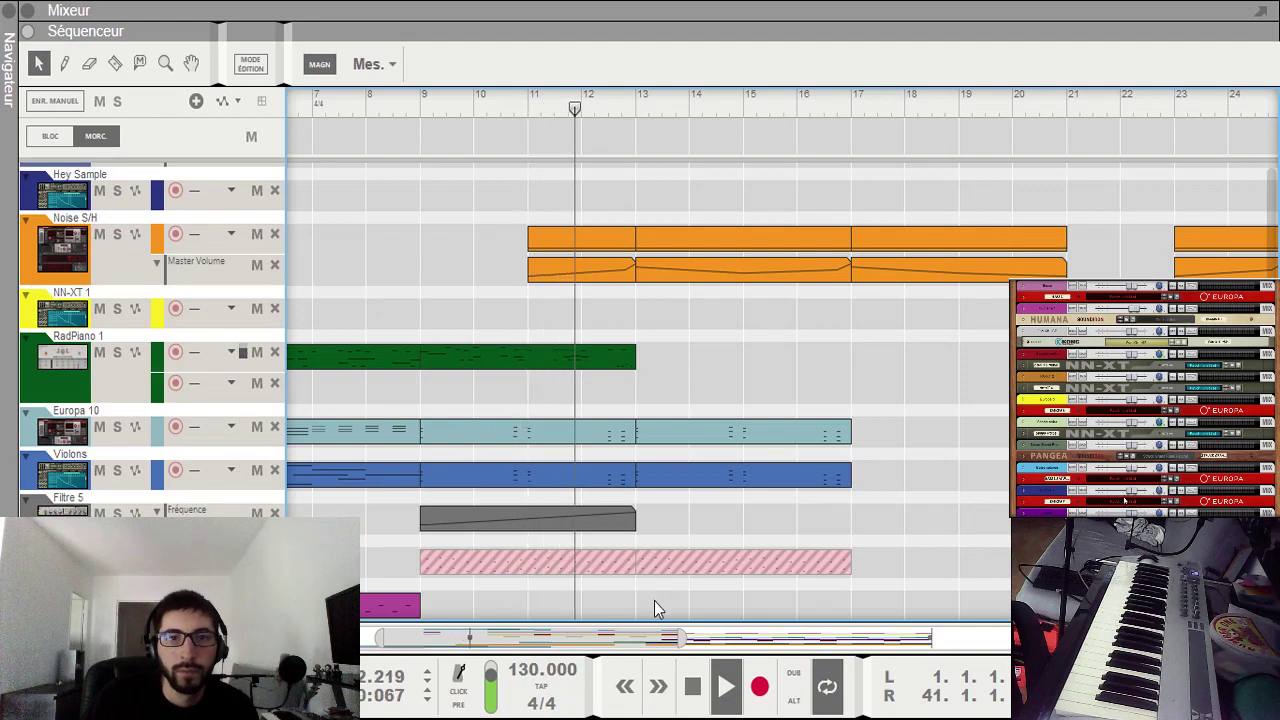
pyautogui.moveTo(625, 637); pyautogui.dragTo(653, 637)
pyautogui.scroll(2, 703, 582)
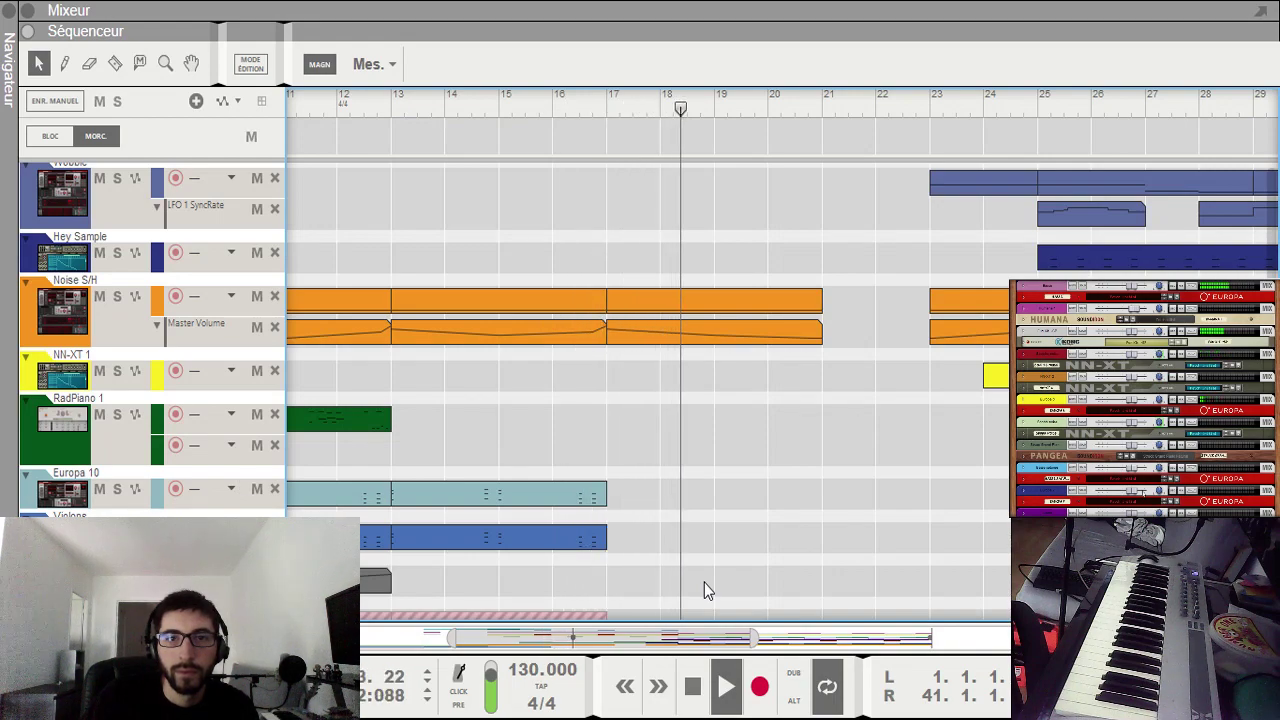
pyautogui.moveTo(701, 630); pyautogui.dragTo(809, 637)
pyautogui.scroll(4, 662, 540)
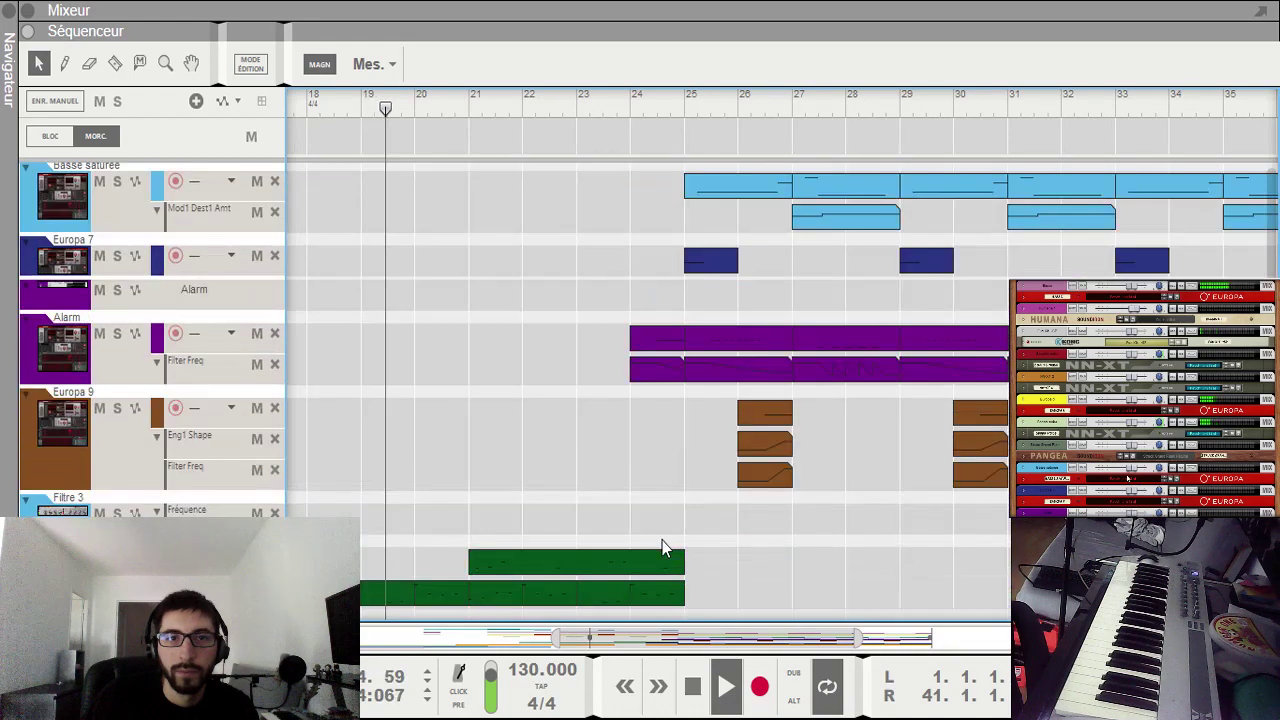
pyautogui.scroll(-3, 662, 540)
pyautogui.scroll(2, 668, 548)
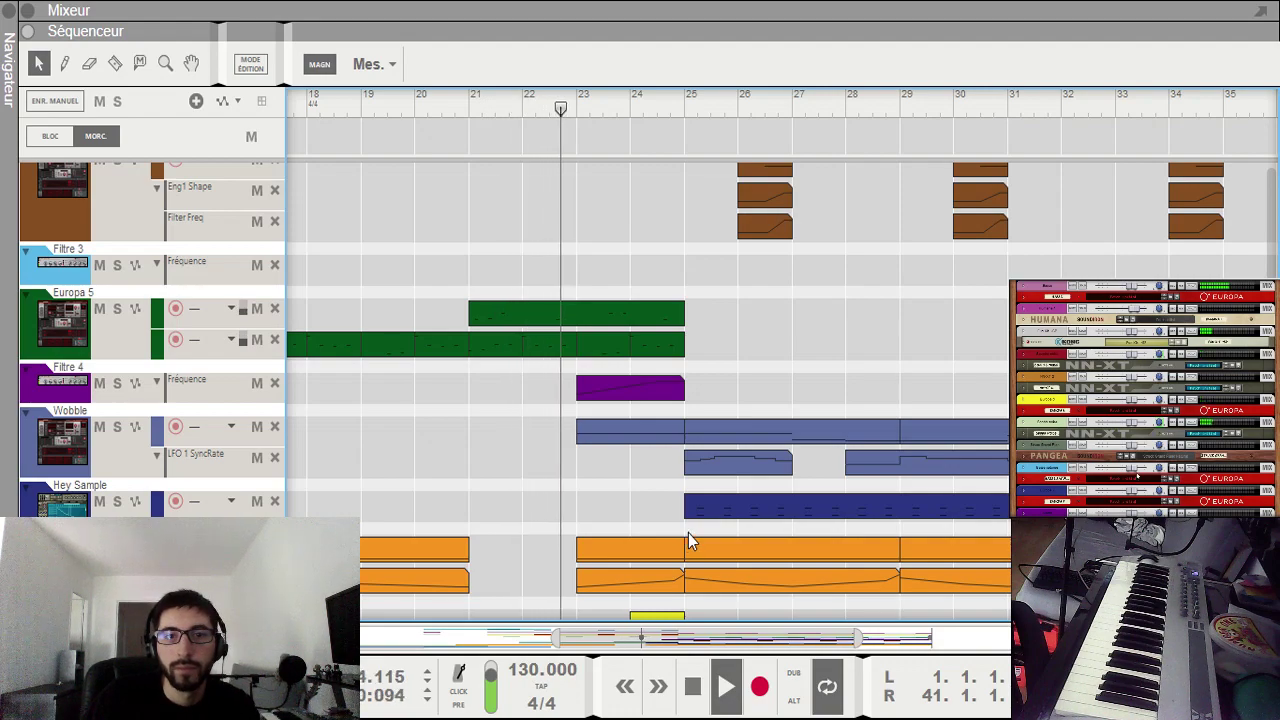
pyautogui.scroll(-6, 692, 540)
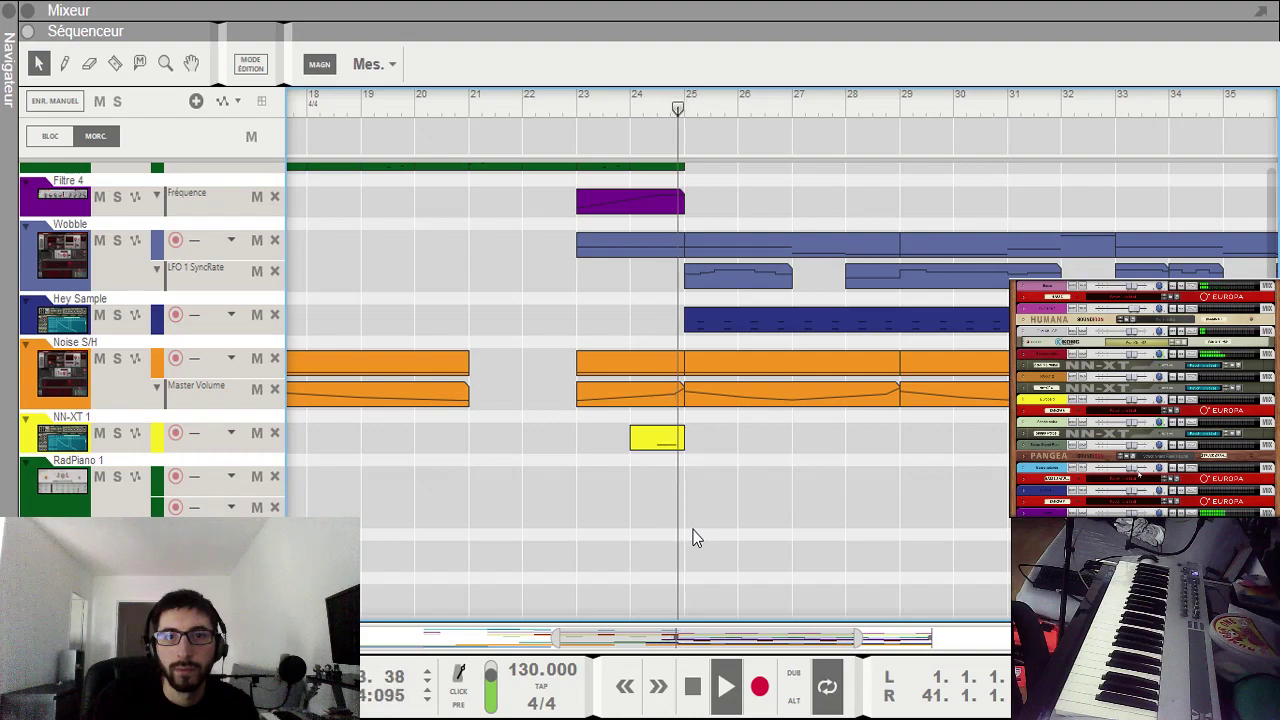
pyautogui.scroll(10, 695, 535)
pyautogui.scroll(10, 700, 530)
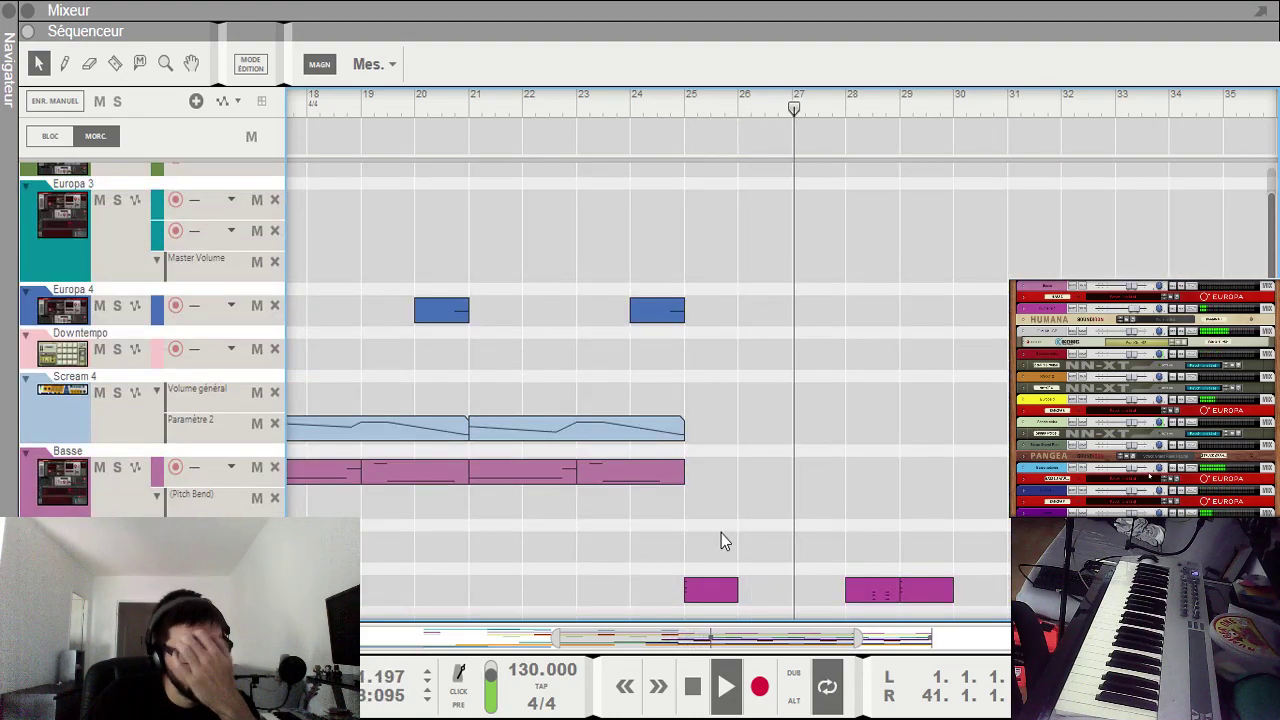
# Step: Examine which instruments play between bars 26 and 40, from Europa 4 down to Europa 9, during playback
pyautogui.moveTo(709, 634); pyautogui.dragTo(808, 640)
pyautogui.scroll(-6, 840, 574)
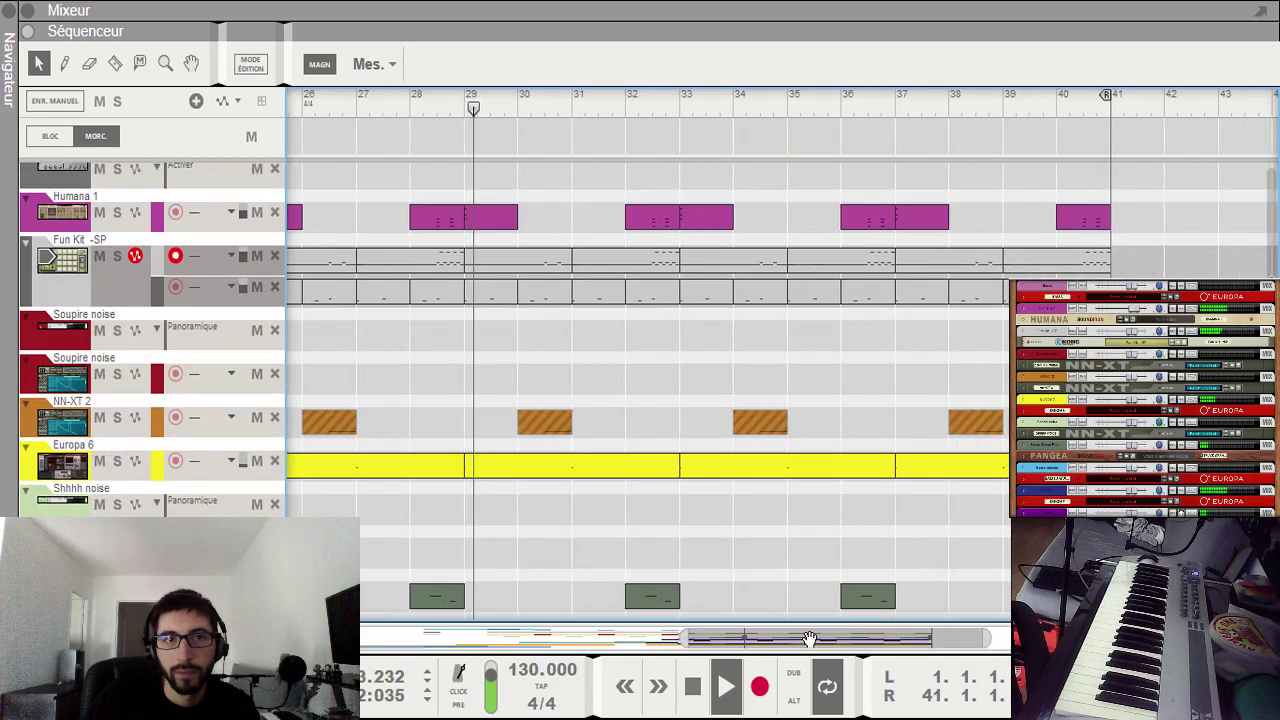
pyautogui.scroll(-9, 670, 530)
pyautogui.scroll(-12, 670, 518)
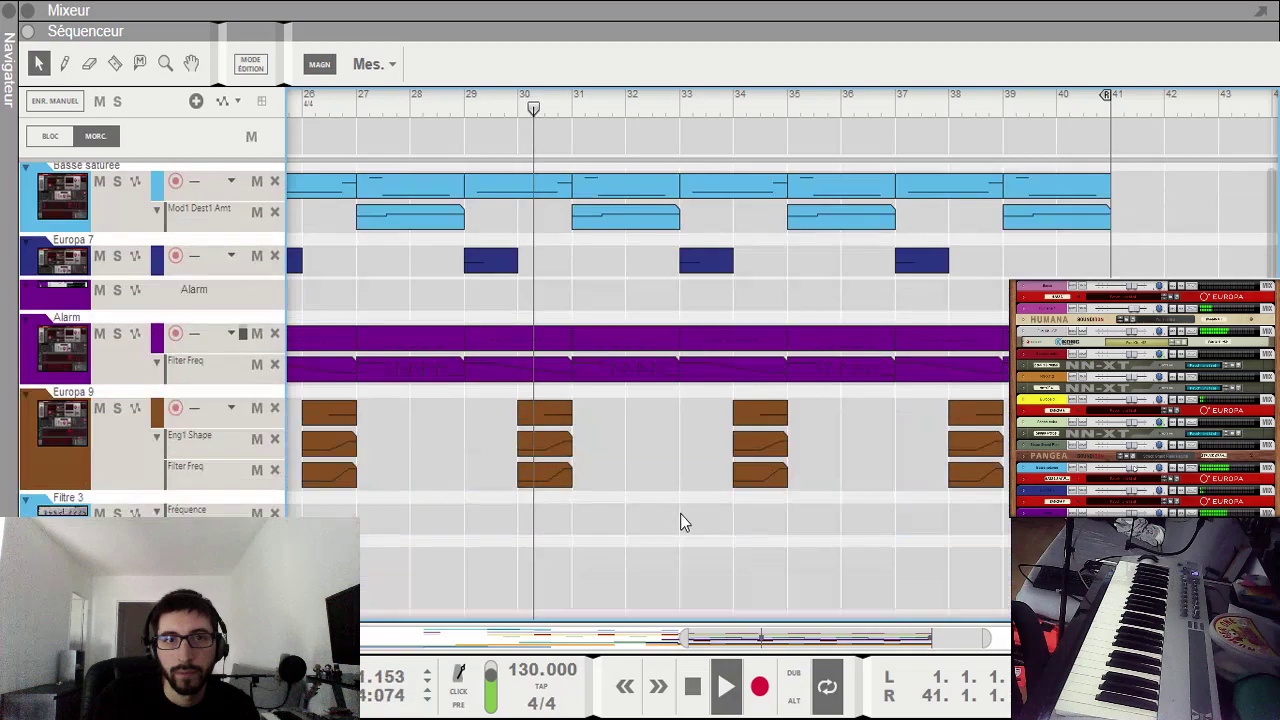
pyautogui.scroll(6, 700, 520)
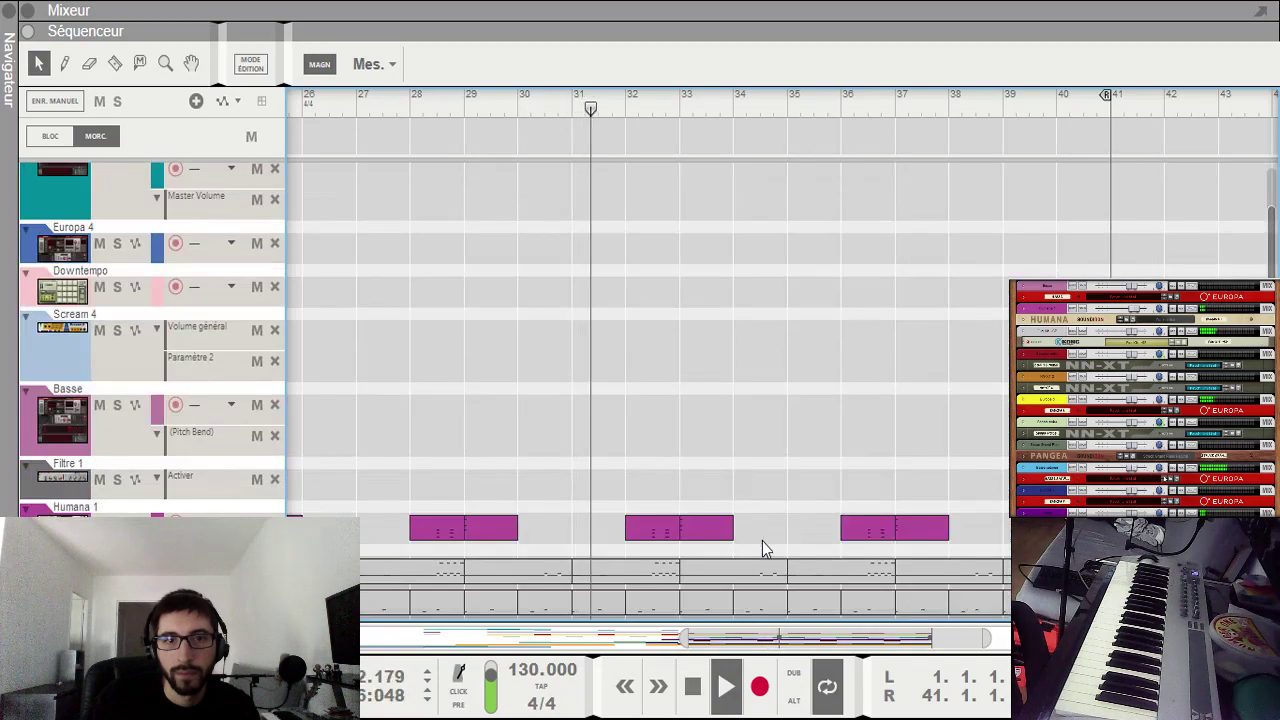
pyautogui.scroll(-10, 762, 541)
pyautogui.scroll(6, 762, 541)
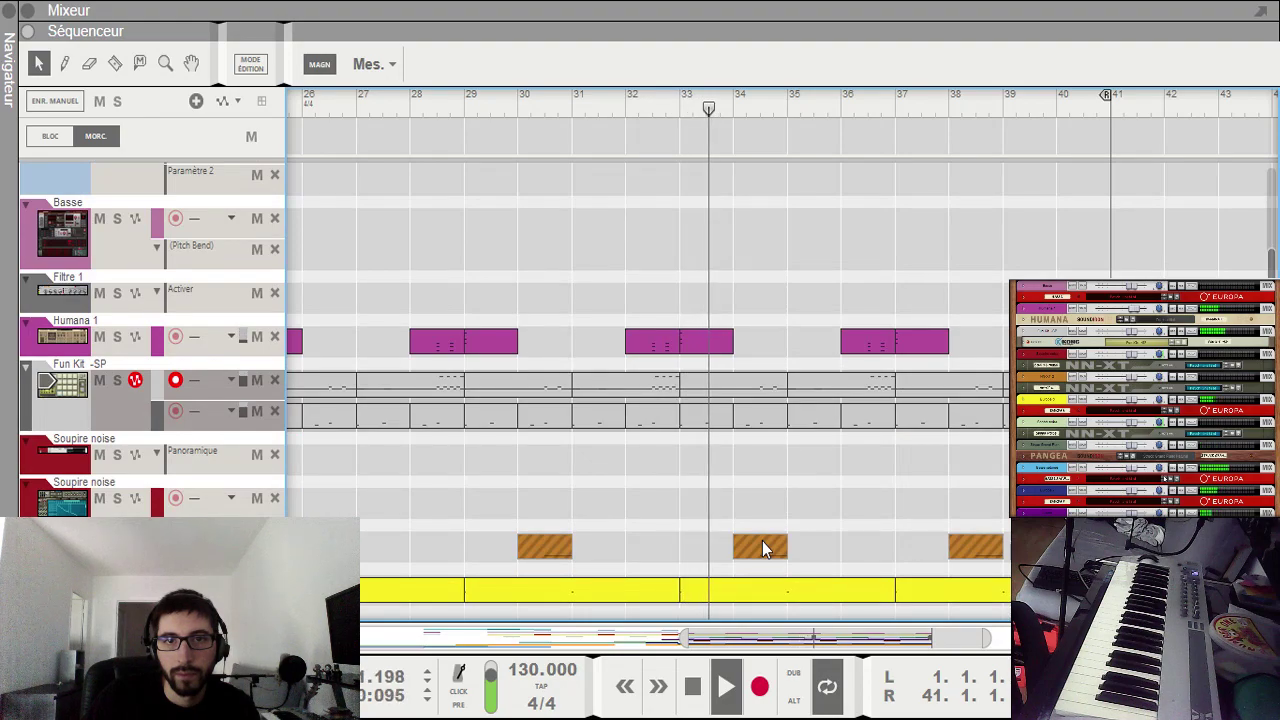
pyautogui.scroll(-4, 770, 548)
pyautogui.scroll(-8, 785, 557)
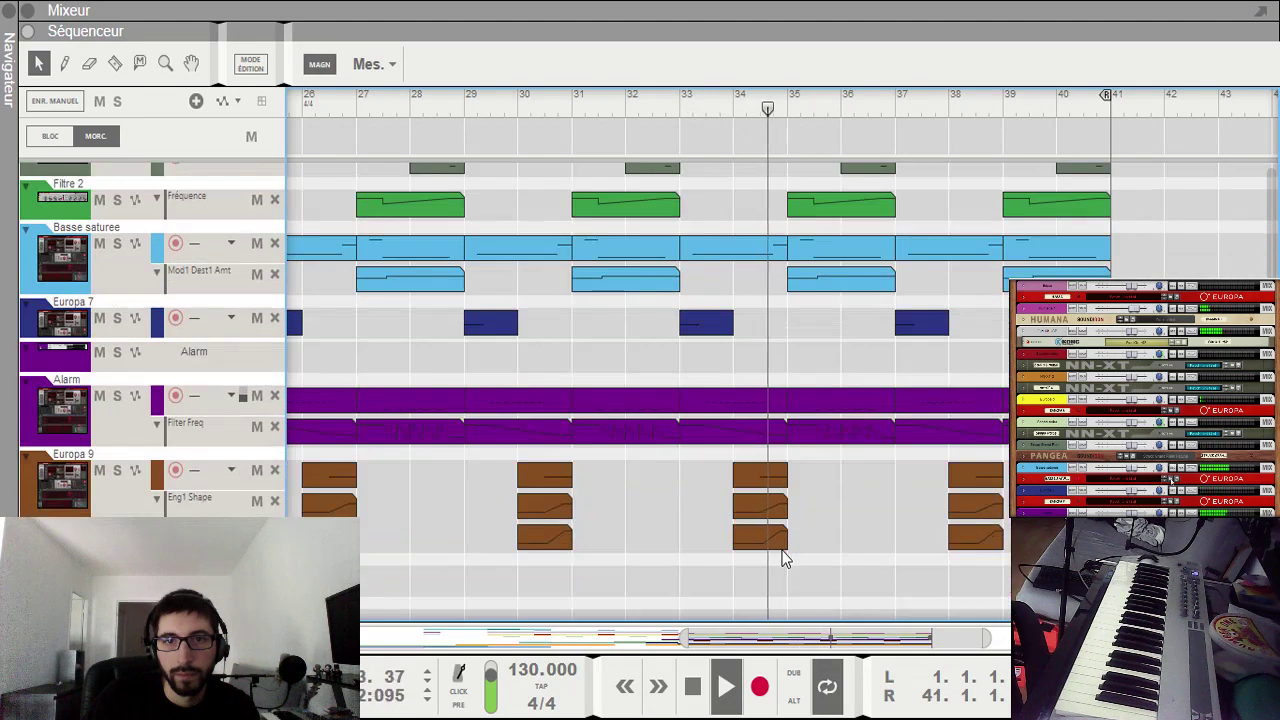
pyautogui.scroll(8, 864, 570)
pyautogui.scroll(4, 864, 572)
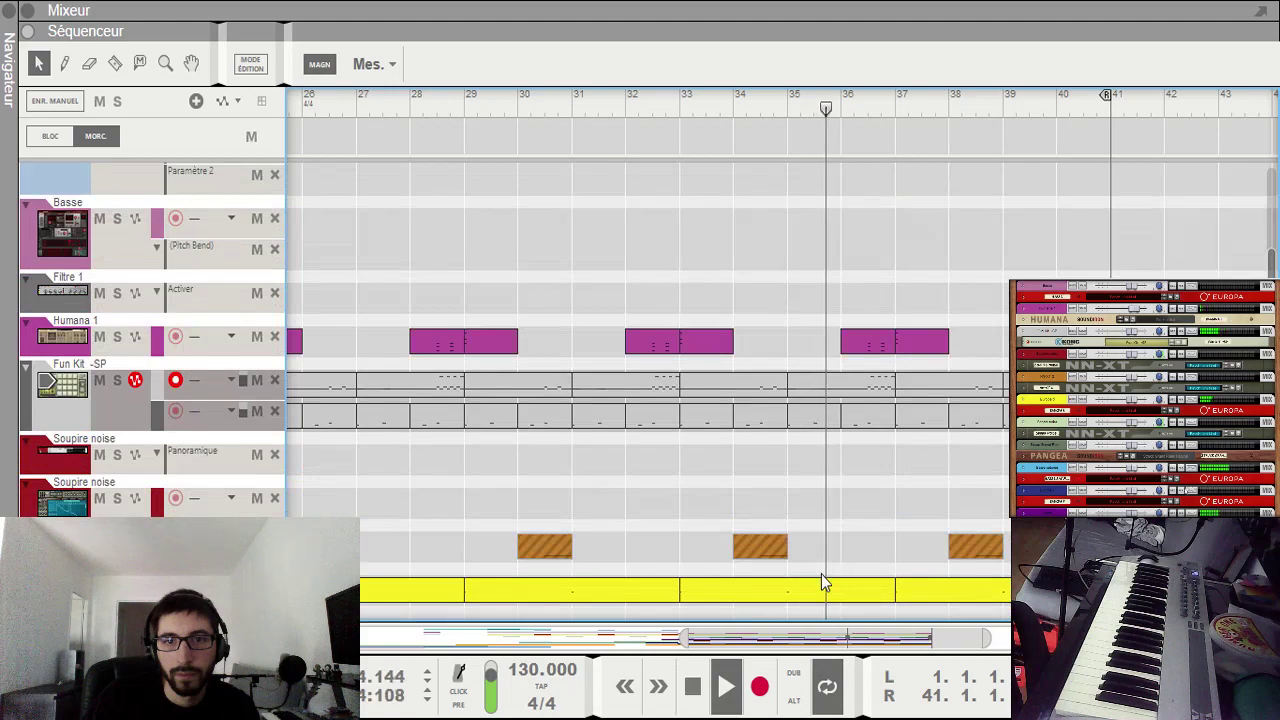
# Step: Move the right loop locator to bar 53 and look over the clips leading up to bar 41
pyautogui.moveTo(800, 641); pyautogui.dragTo(943, 643)
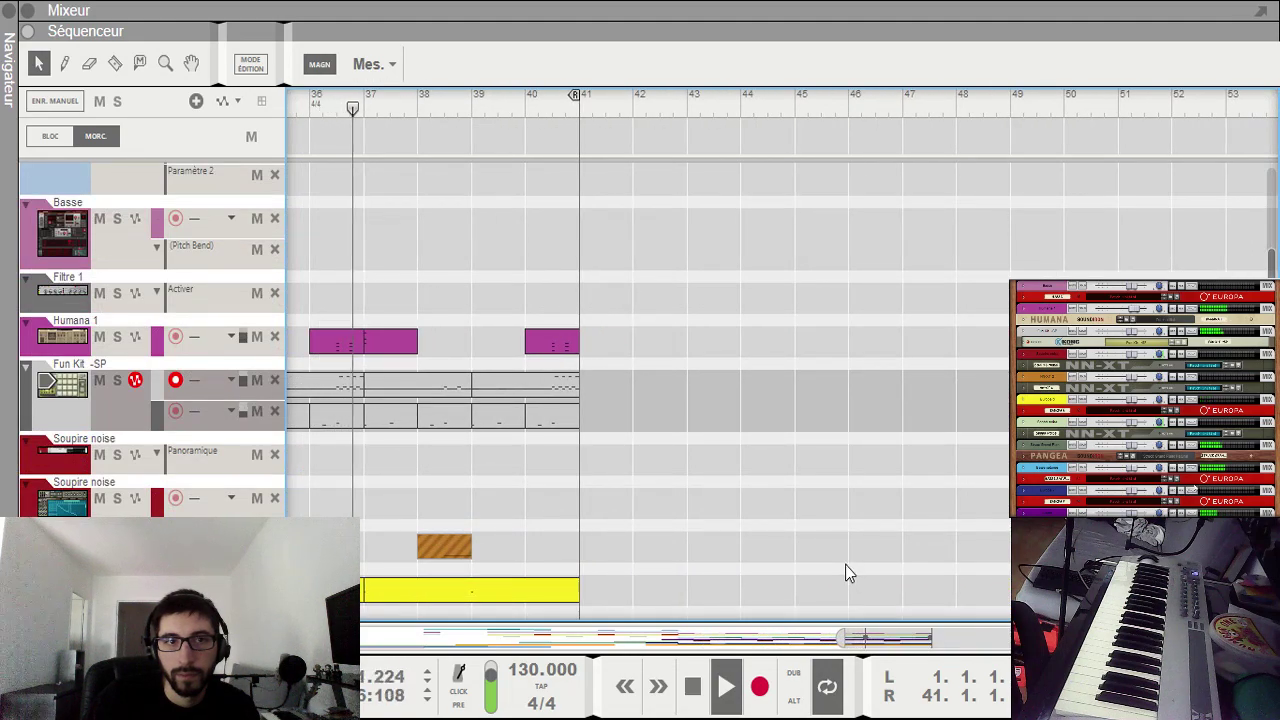
pyautogui.moveTo(575, 94); pyautogui.dragTo(1226, 112)
pyautogui.scroll(-3, 911, 324)
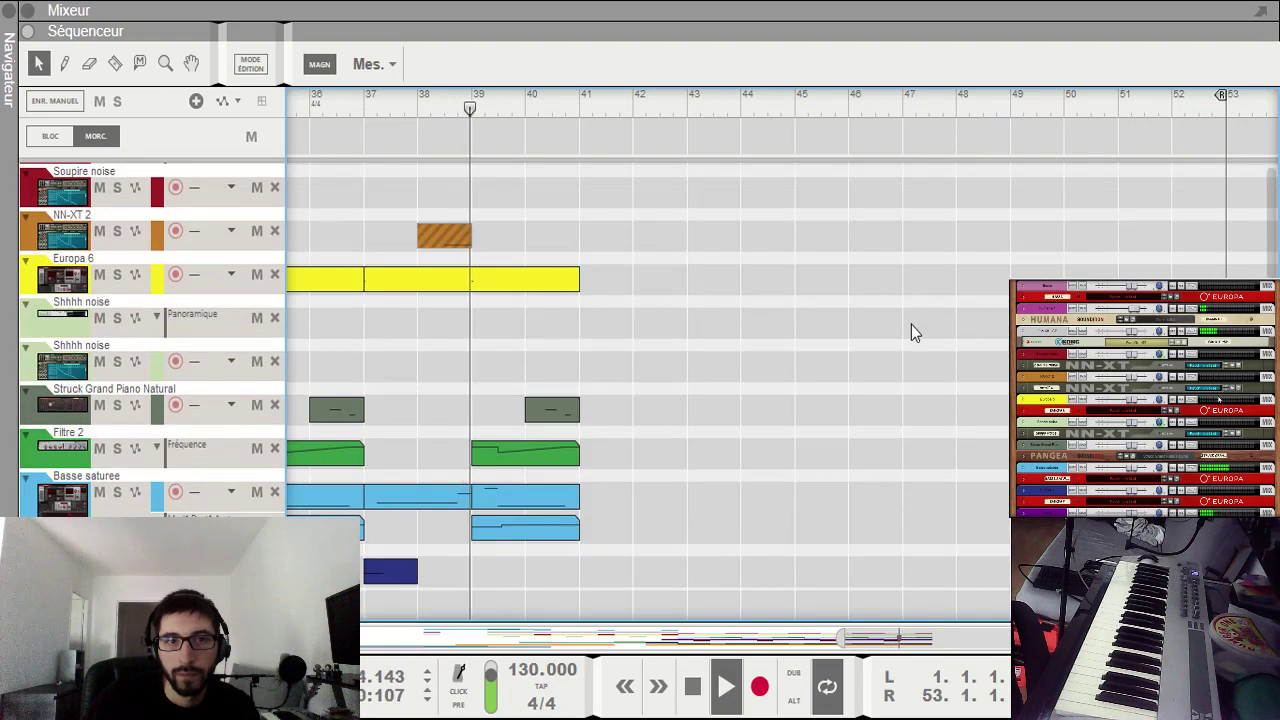
pyautogui.scroll(3, 911, 324)
pyautogui.scroll(-3, 911, 324)
pyautogui.scroll(-3, 907, 340)
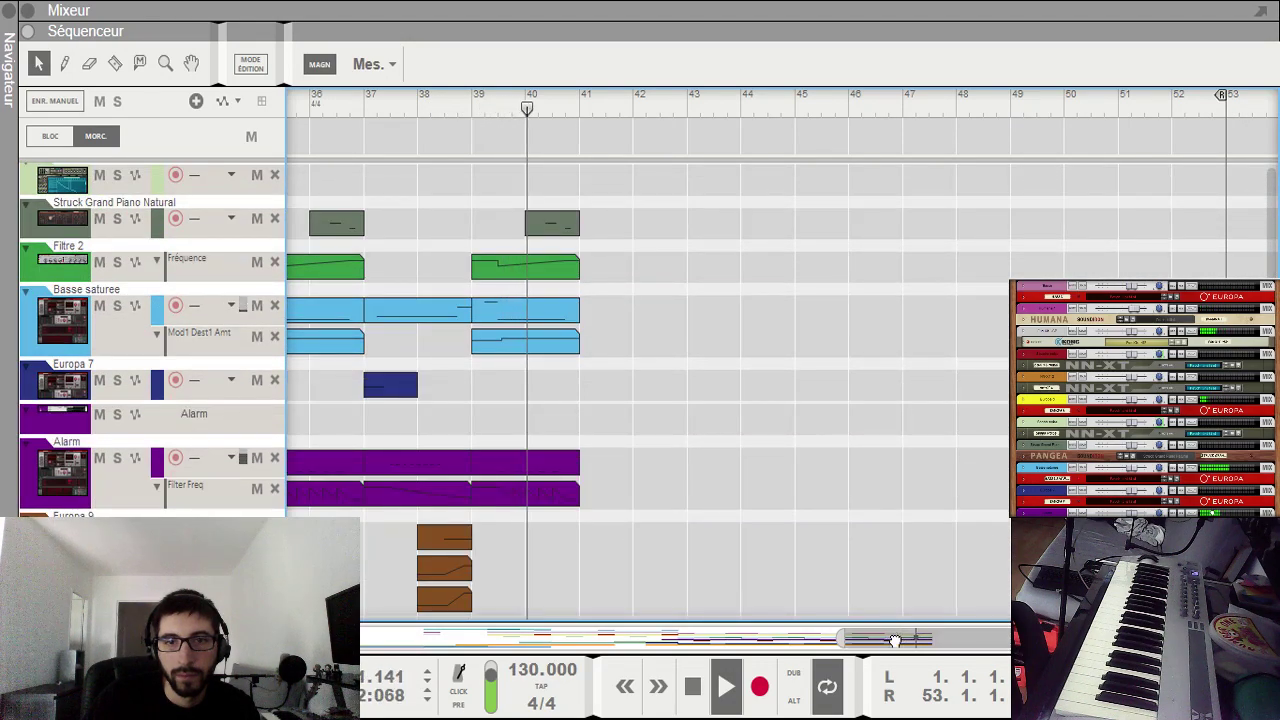
pyautogui.hscroll(-5, 790, 600)
pyautogui.hscroll(-5, 475, 455)
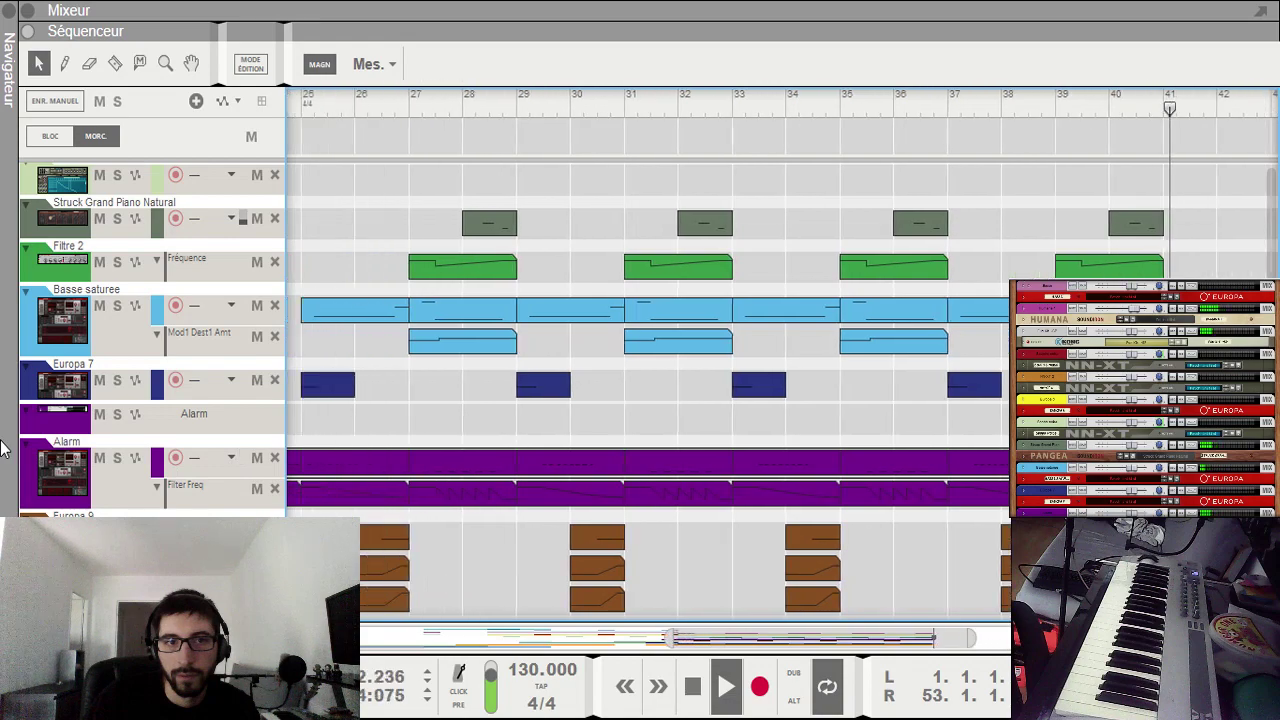
# Step: Copy the Alarm clips and the Europa 7 clips that start at bar 25 so the copies begin at bar 41
pyautogui.click(475, 461)
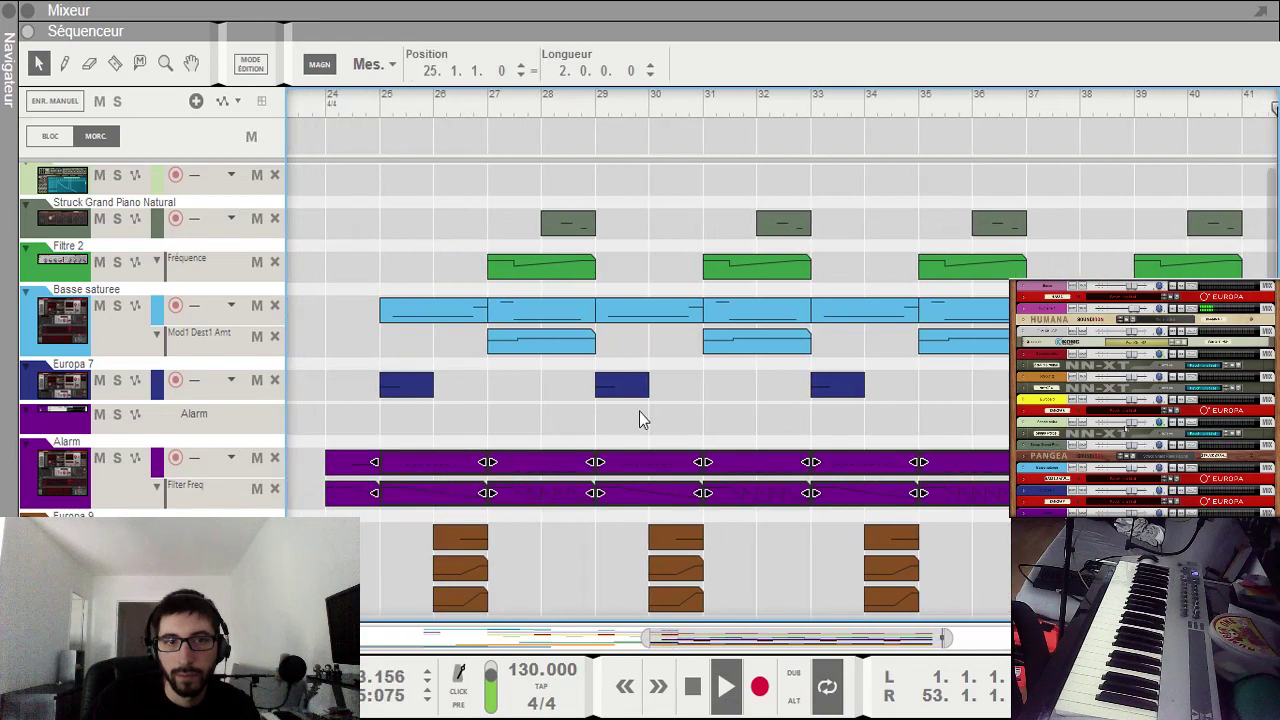
pyautogui.click(1242, 108)
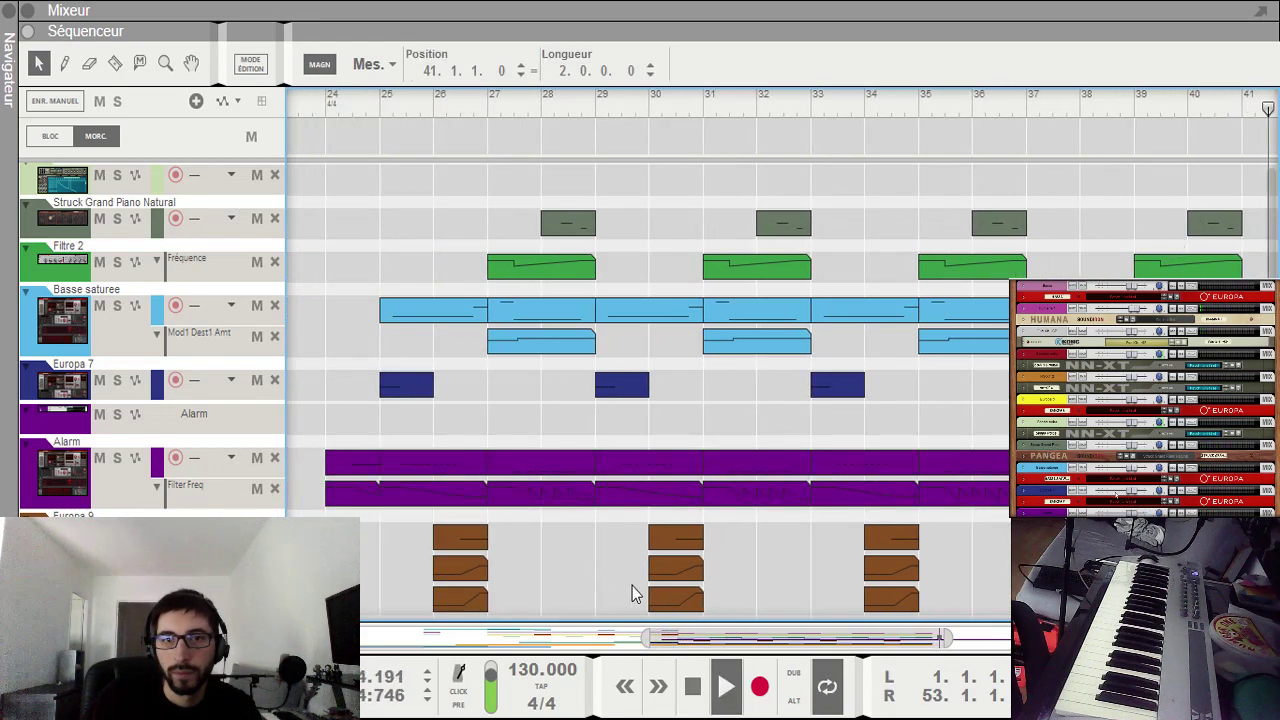
pyautogui.moveTo(305, 392); pyautogui.dragTo(1008, 425)
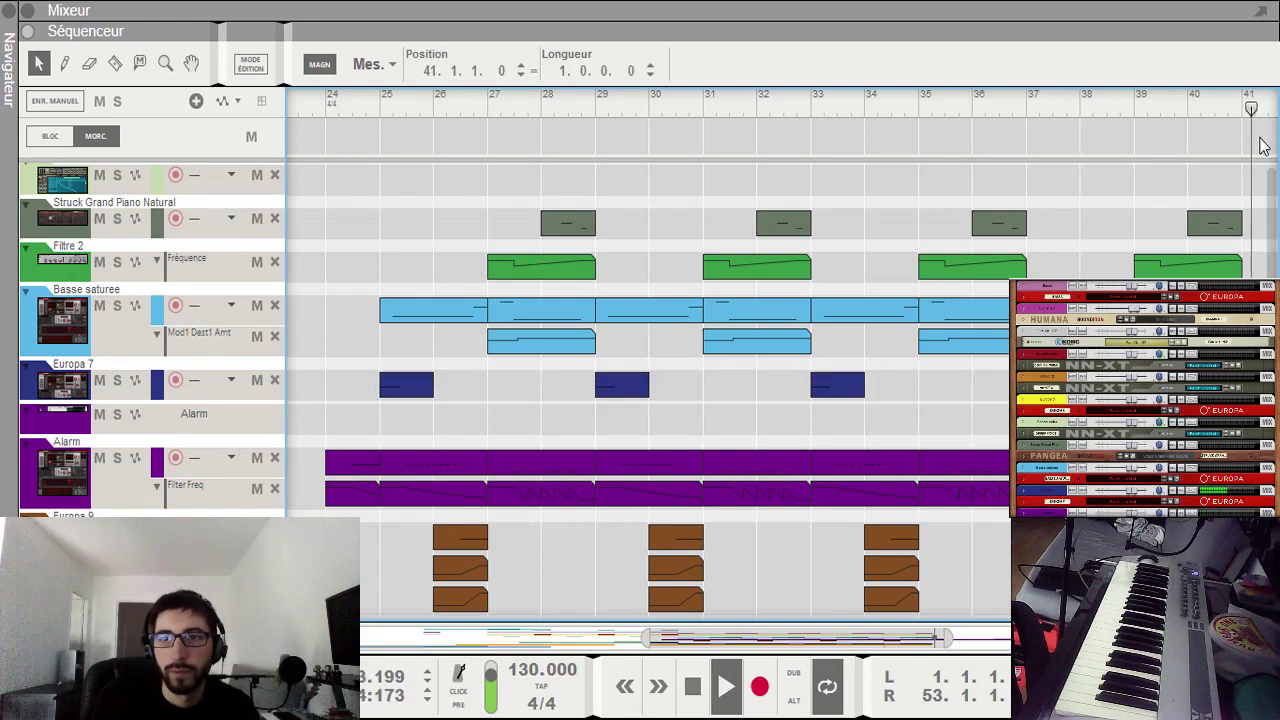
# Step: Copy the Basse saturee note and automation clips from bar 25 onward to bar 41 and play from there
pyautogui.scroll(2, 513, 403)
pyautogui.moveTo(358, 360); pyautogui.dragTo(1200, 410)
pyautogui.press('space')
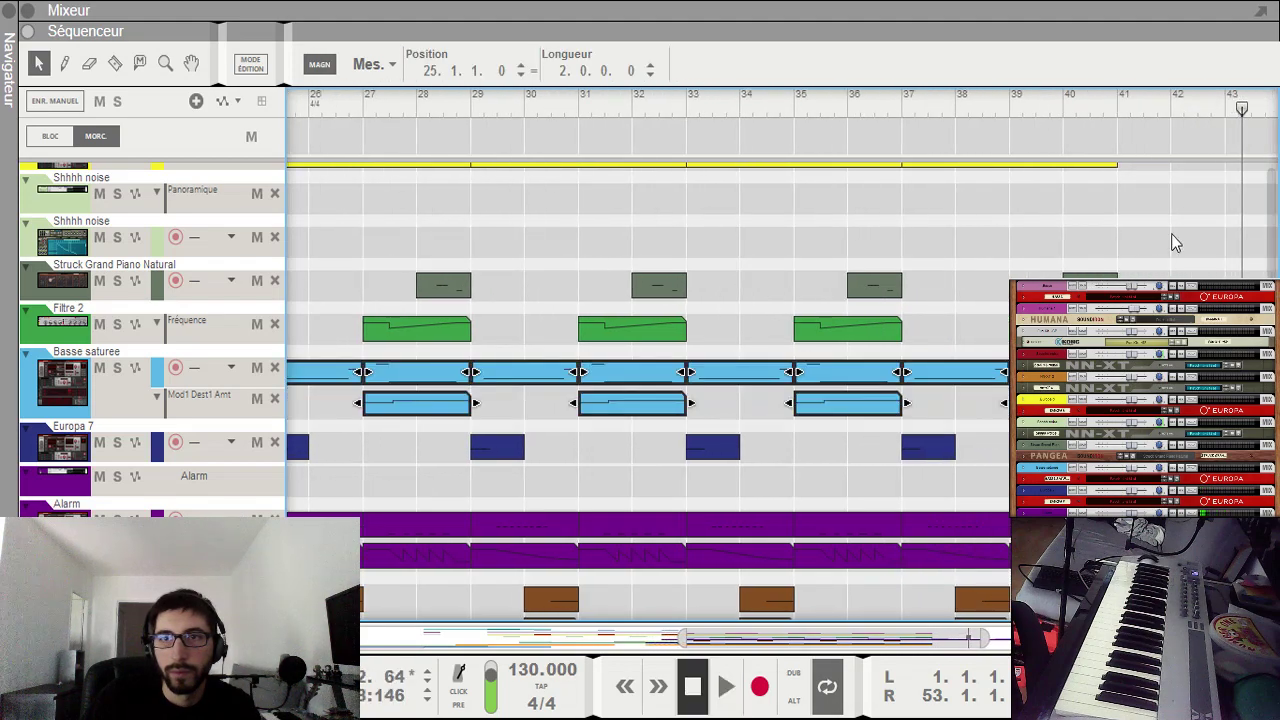
pyautogui.click(1123, 108)
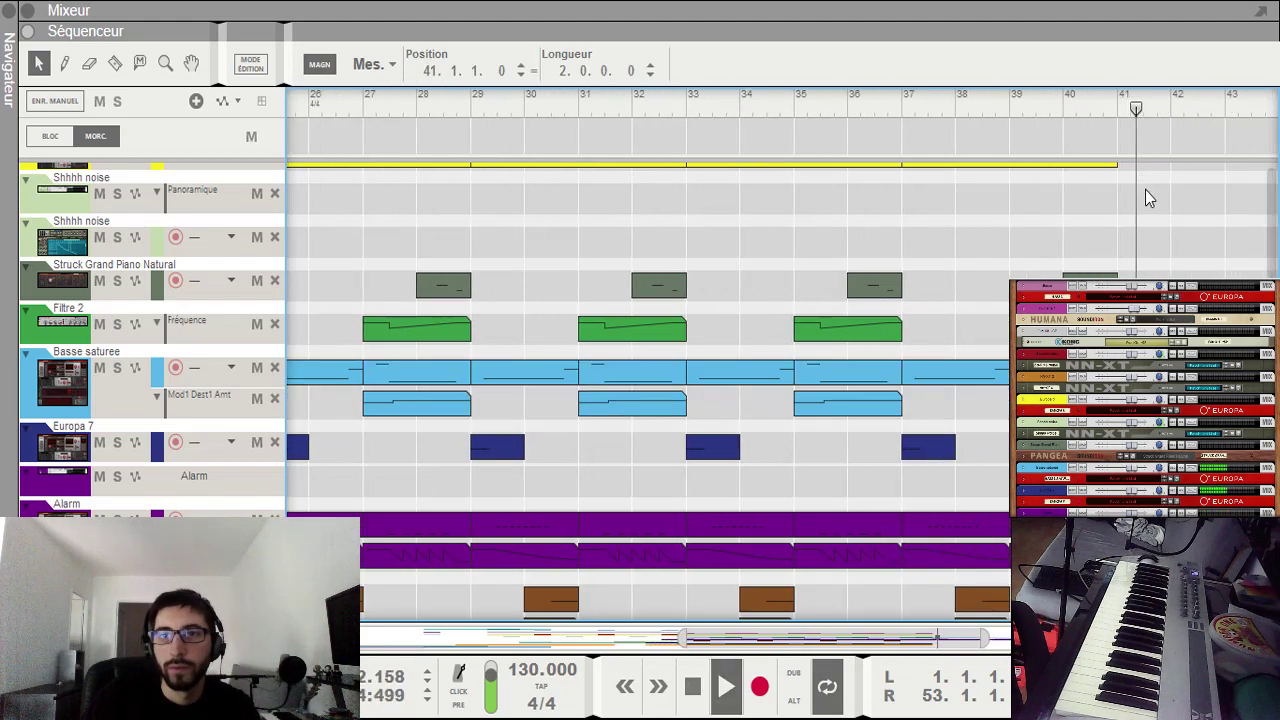
# Step: Copy the Europa 6 clips from bar 25 onward to bar 41 and play the result
pyautogui.scroll(-3, 1146, 225)
pyautogui.scroll(7, 1146, 225)
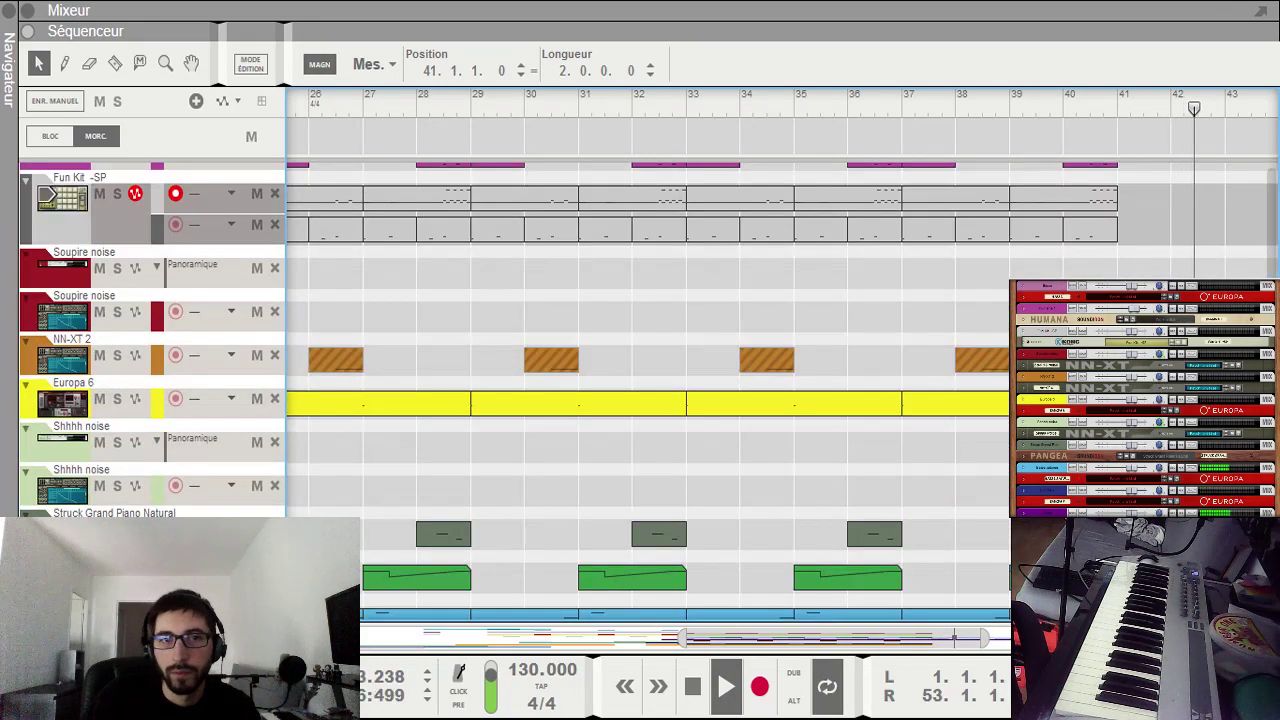
pyautogui.press('space')
pyautogui.moveTo(1130, 400); pyautogui.dragTo(468, 395)
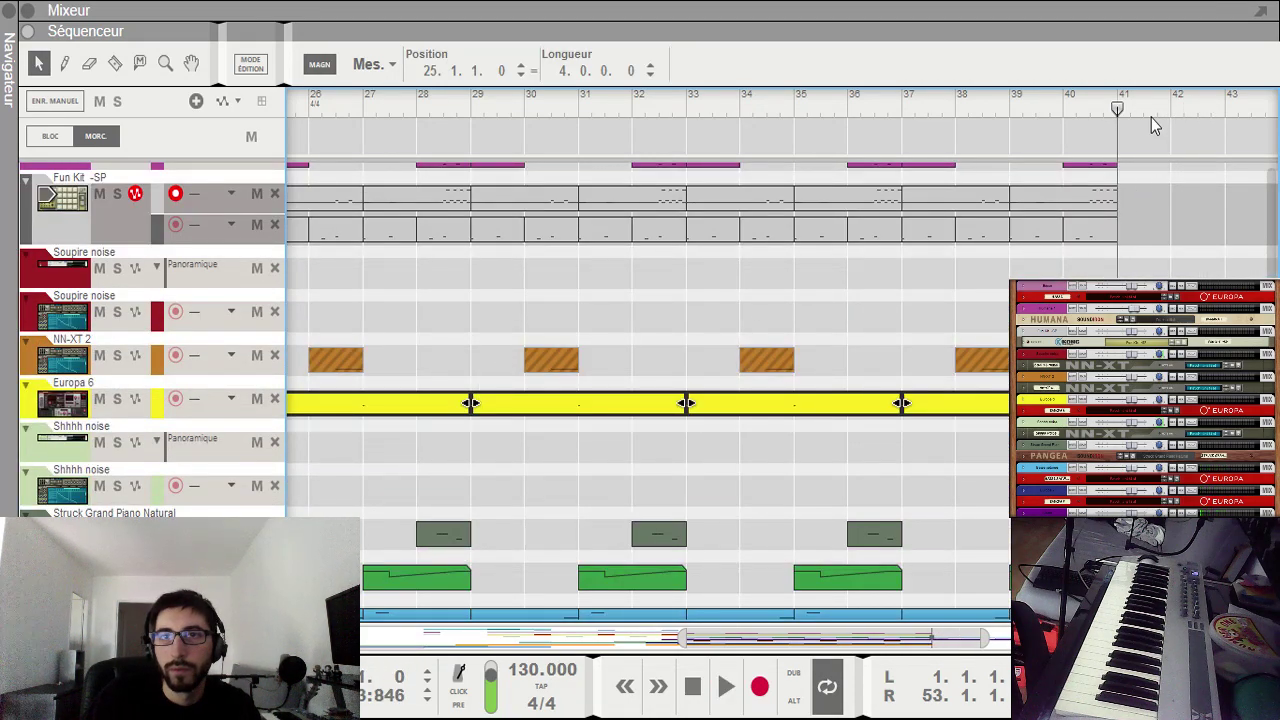
pyautogui.click(1125, 111)
pyautogui.press('space')
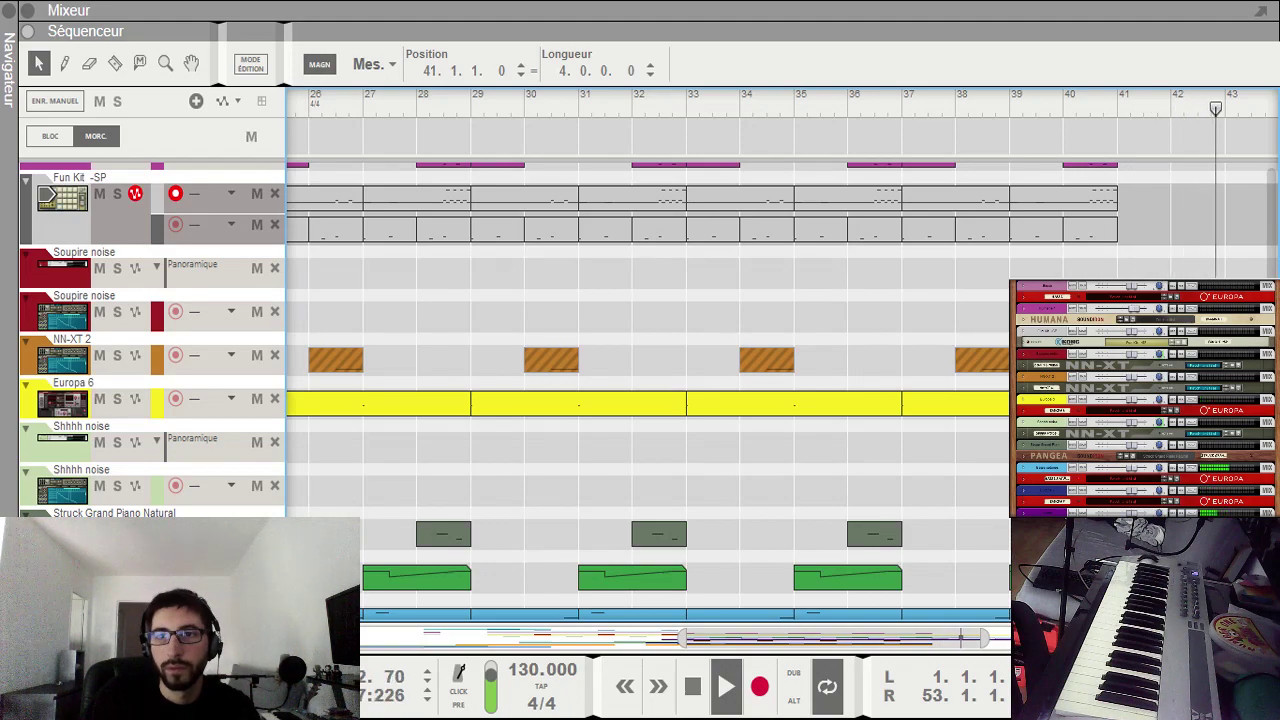
# Step: Copy the Humana 1 and Fun Kit clips from bar 25 onward to bar 41 and resume playback
pyautogui.scroll(3, 650, 330)
pyautogui.moveTo(1040, 355); pyautogui.dragTo(335, 268)
pyautogui.press('space')
pyautogui.click(1176, 104)
pyautogui.press('space')
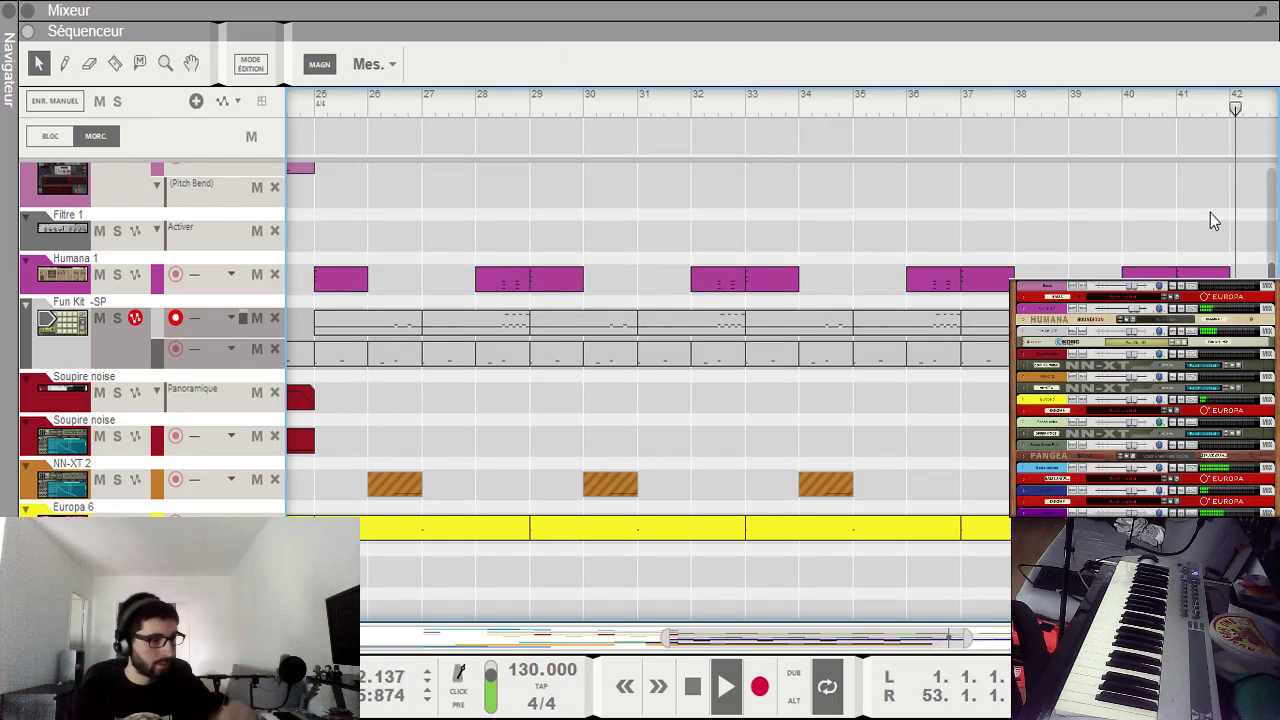
# Step: Set the loop locators to span bar 41 to bar 57
pyautogui.scroll(4, 1205, 230)
pyautogui.scroll(4, 1190, 231)
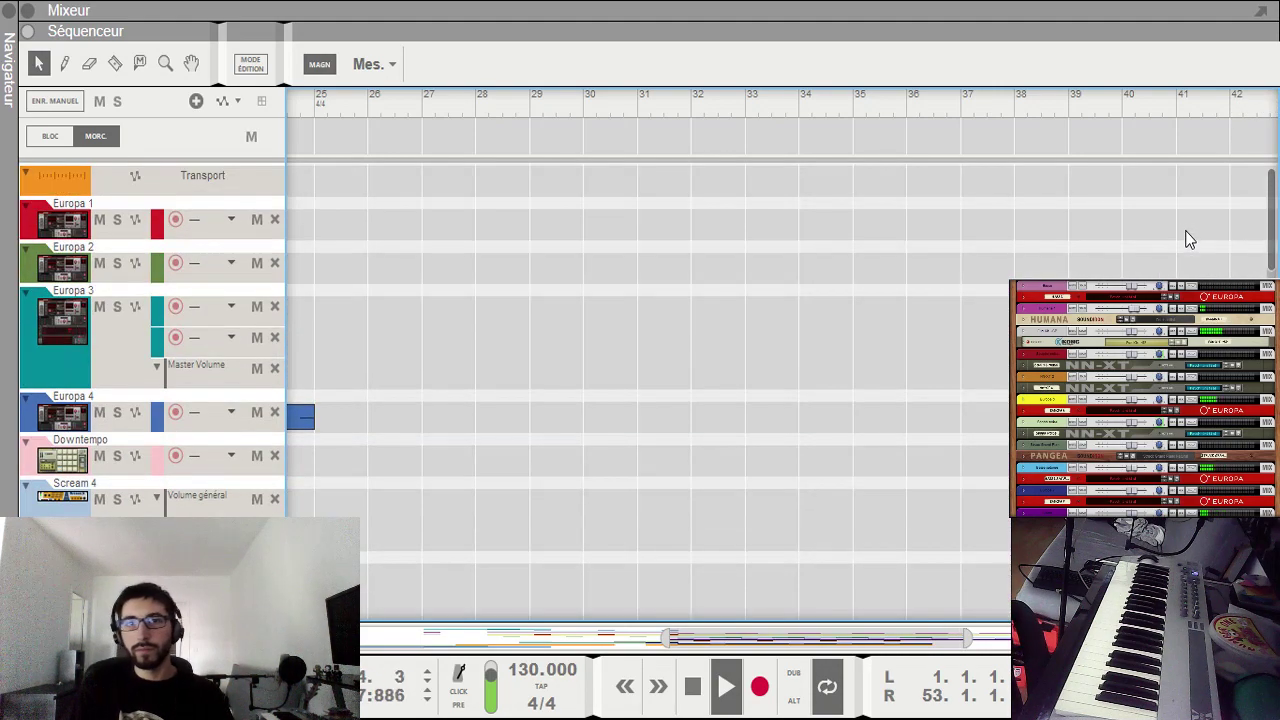
pyautogui.scroll(-13, 1163, 184)
pyautogui.scroll(-3, 648, 390)
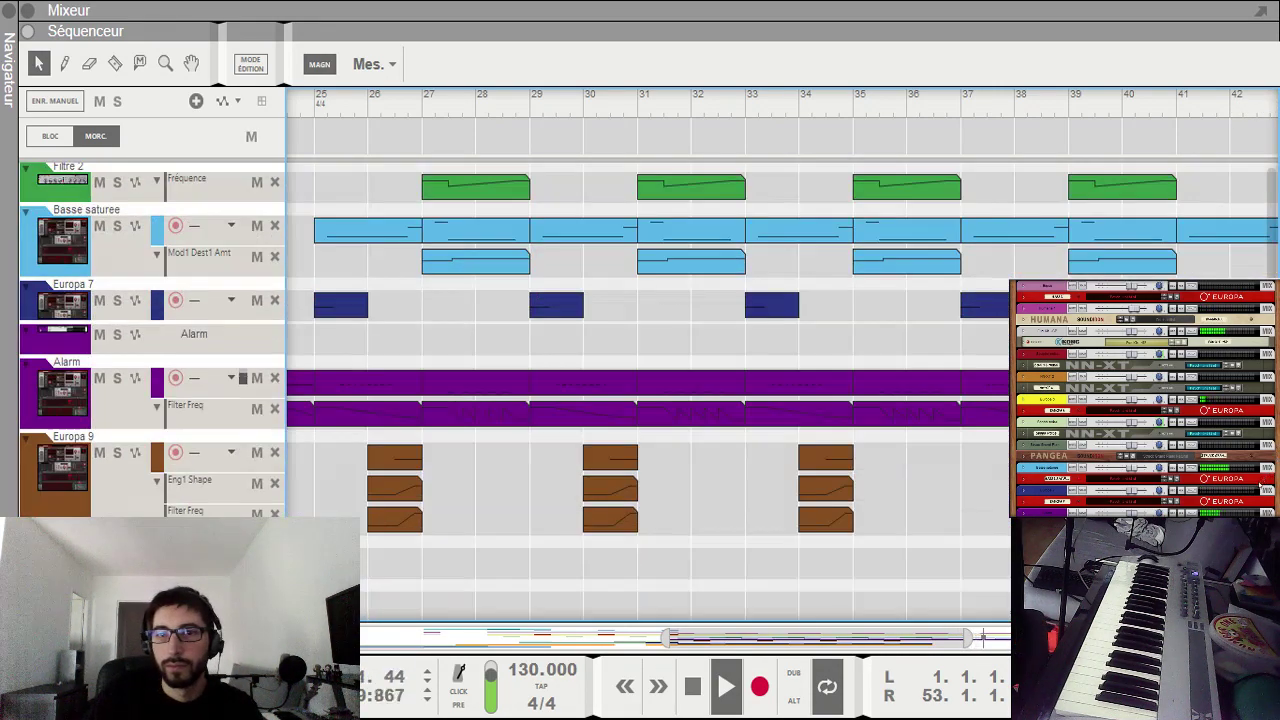
pyautogui.moveTo(926, 634); pyautogui.dragTo(1126, 634)
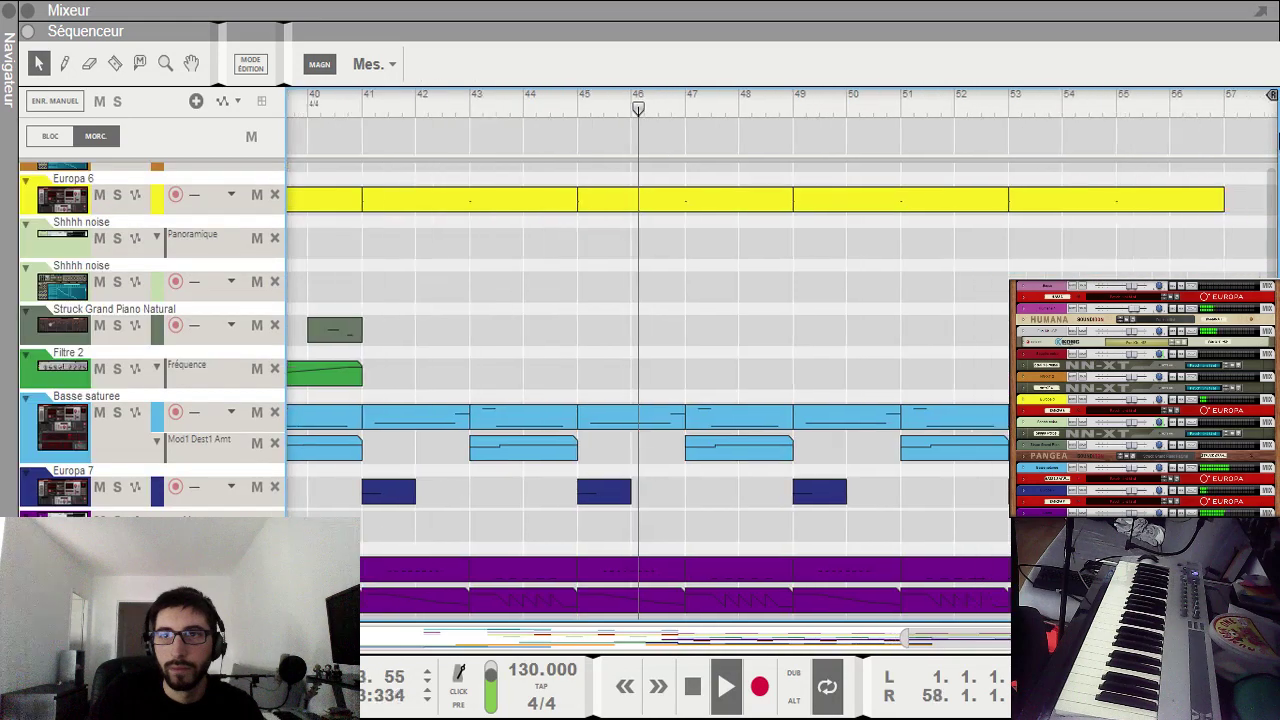
pyautogui.moveTo(1275, 100)
pyautogui.mouseDown()
pyautogui.moveTo(1130, 159)
pyautogui.moveTo(1169, 157)
pyautogui.mouseUp()
pyautogui.moveTo(945, 632); pyautogui.dragTo(863, 632)
pyautogui.keyDown('ctrl'); pyautogui.click(592, 97); pyautogui.keyUp('ctrl')
# Step: Copy the intro clips of RadPiano 1, Europa 10, Violons and the magenta track below from bars 1–8 to bar 41
pyautogui.scroll(-4, 723, 374)
pyautogui.scroll(-5, 734, 351)
pyautogui.scroll(1, 736, 344)
pyautogui.scroll(-1, 732, 358)
pyautogui.hscroll(-6, 785, 497)
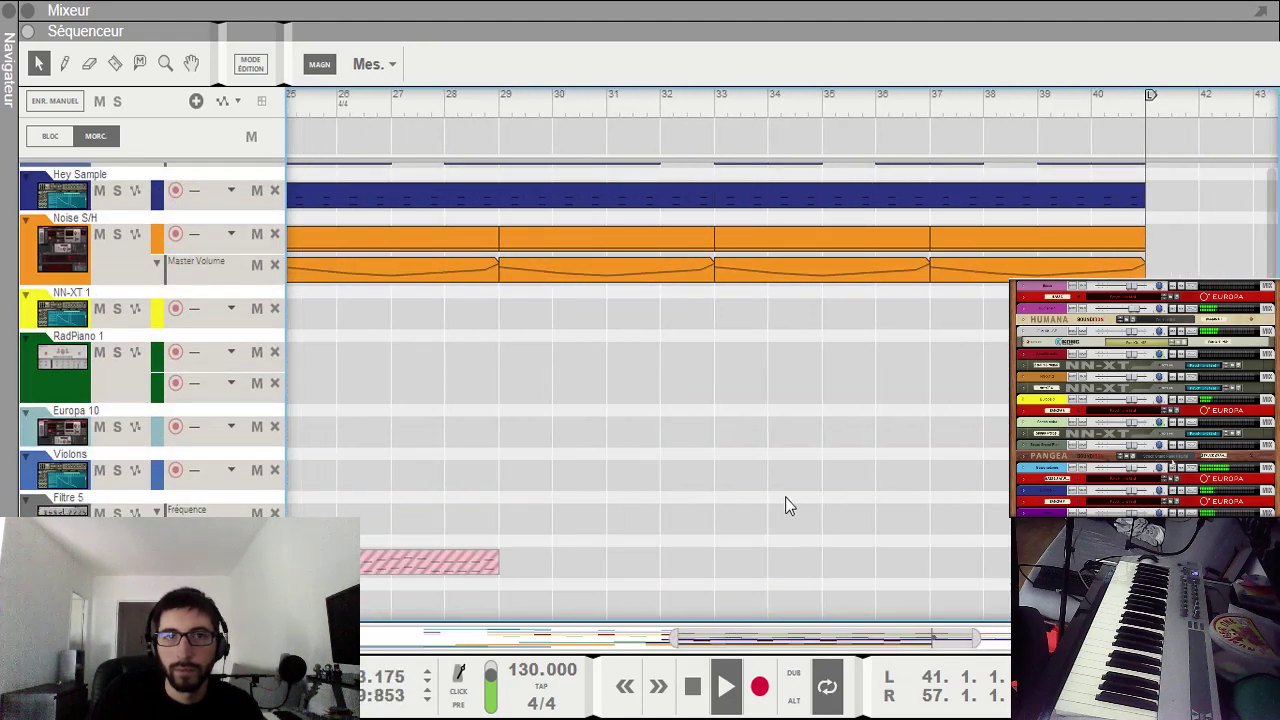
pyautogui.scroll(3, 786, 497)
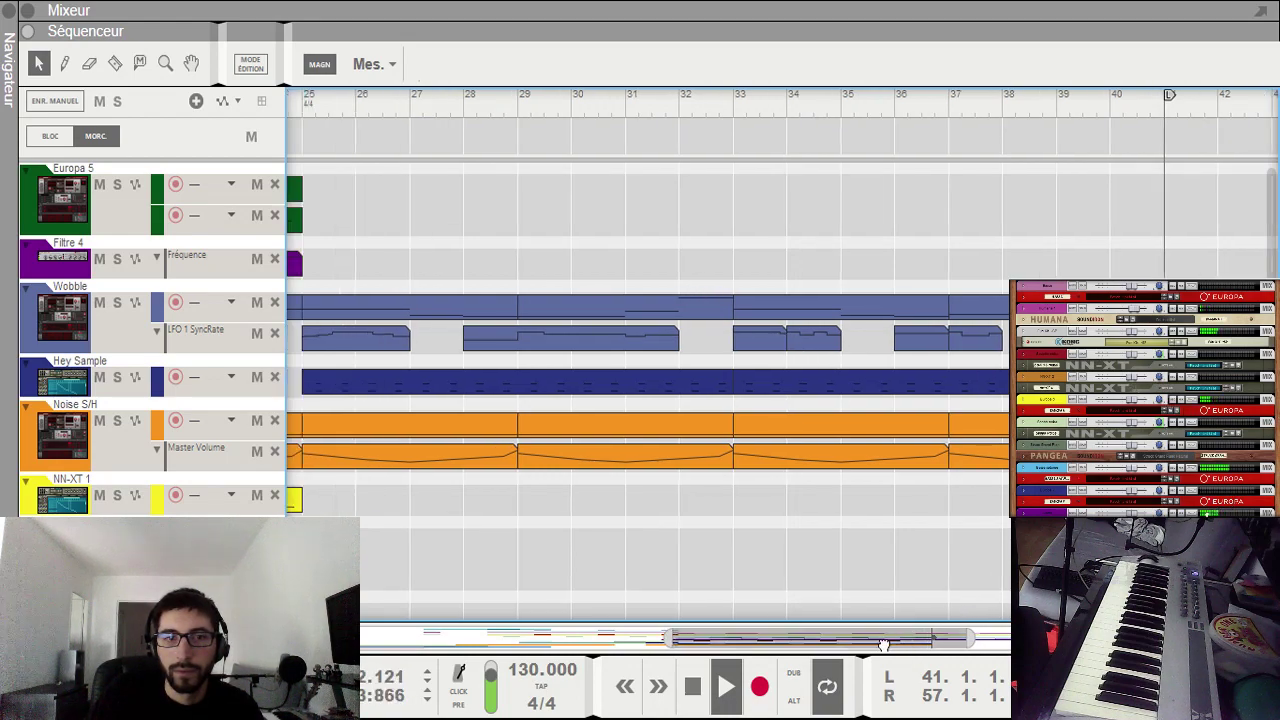
pyautogui.hscroll(-12, 636, 495)
pyautogui.scroll(-3, 637, 495)
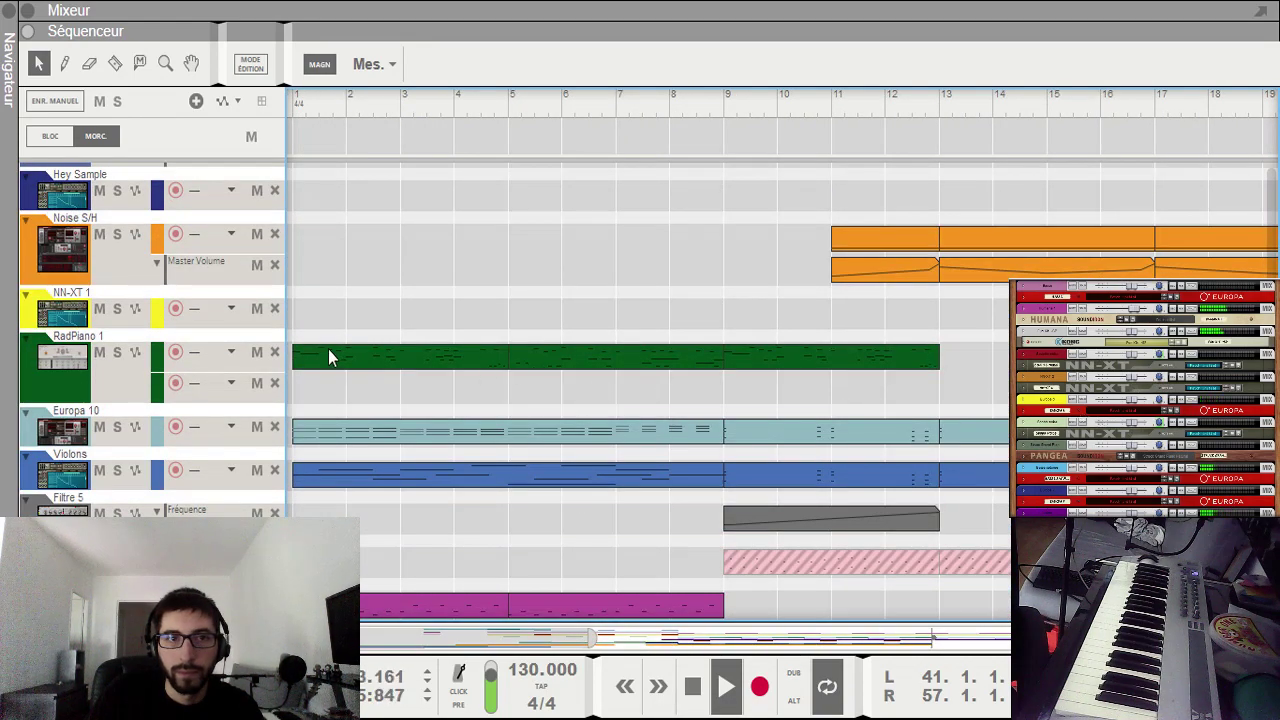
pyautogui.moveTo(330, 299); pyautogui.dragTo(718, 497)
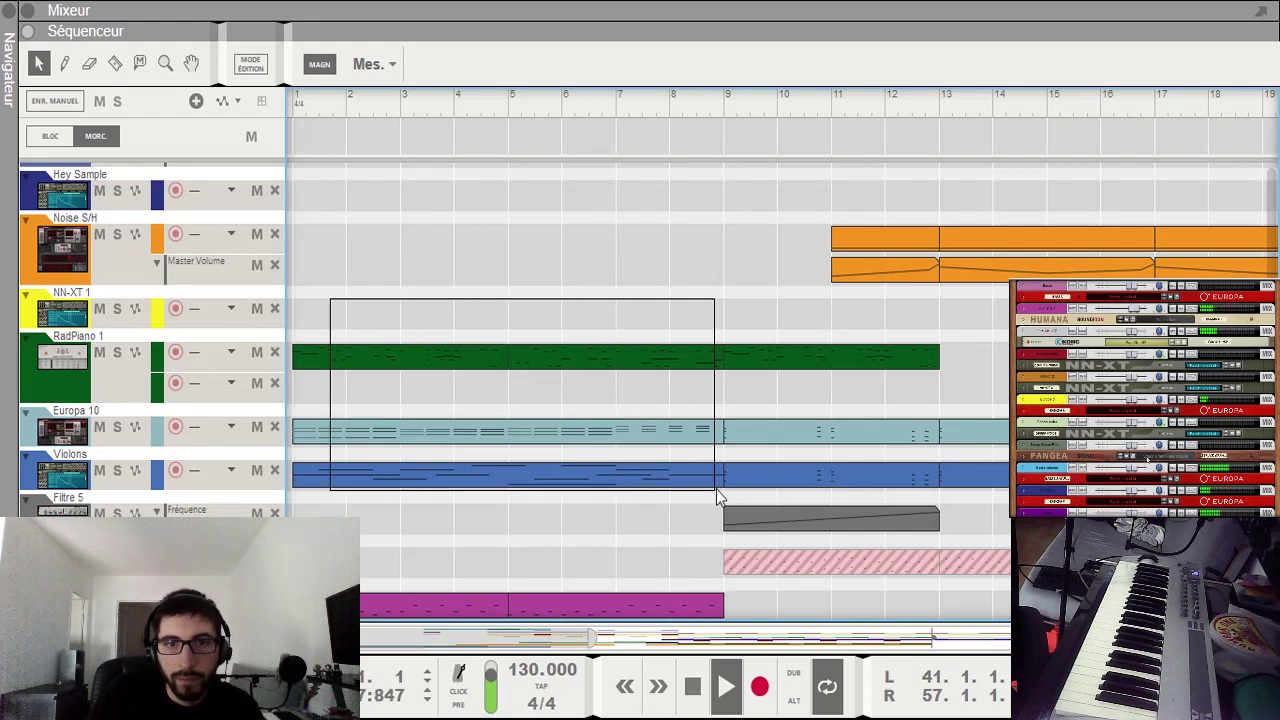
pyautogui.moveTo(659, 607); pyautogui.dragTo(665, 650)
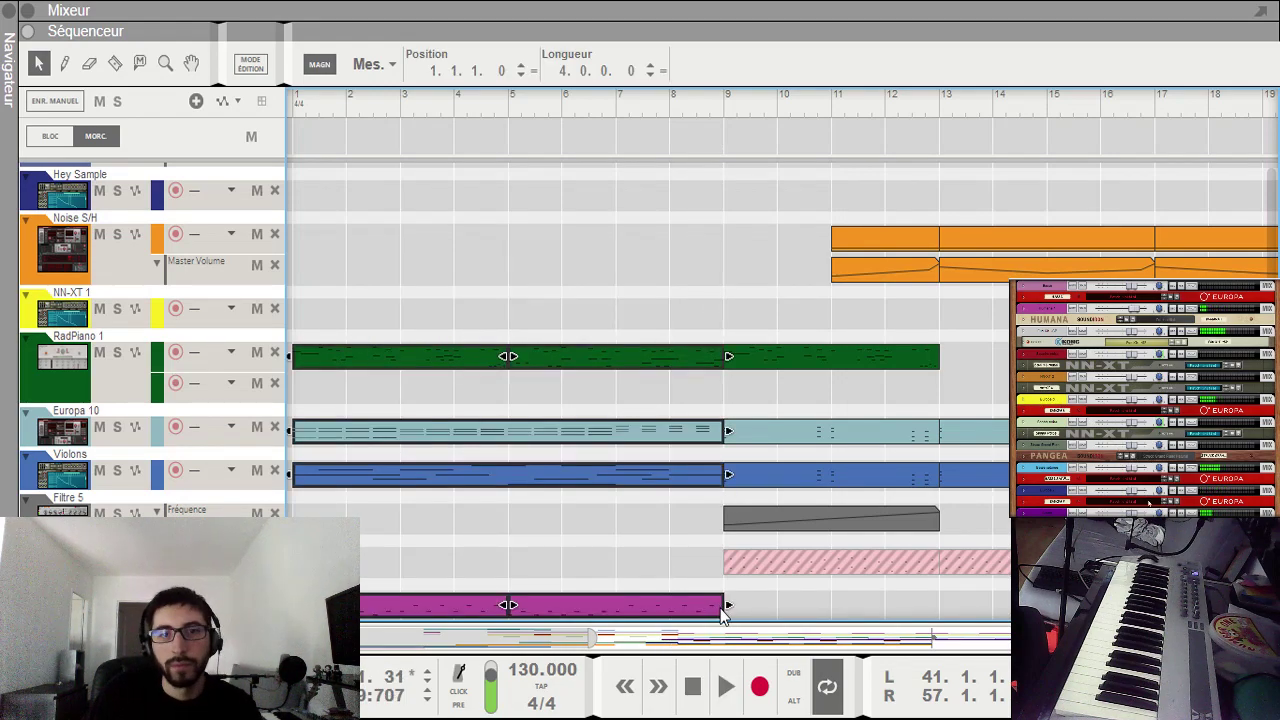
pyautogui.moveTo(540, 640); pyautogui.dragTo(925, 640)
pyautogui.hotkey('ctrl', 'v')
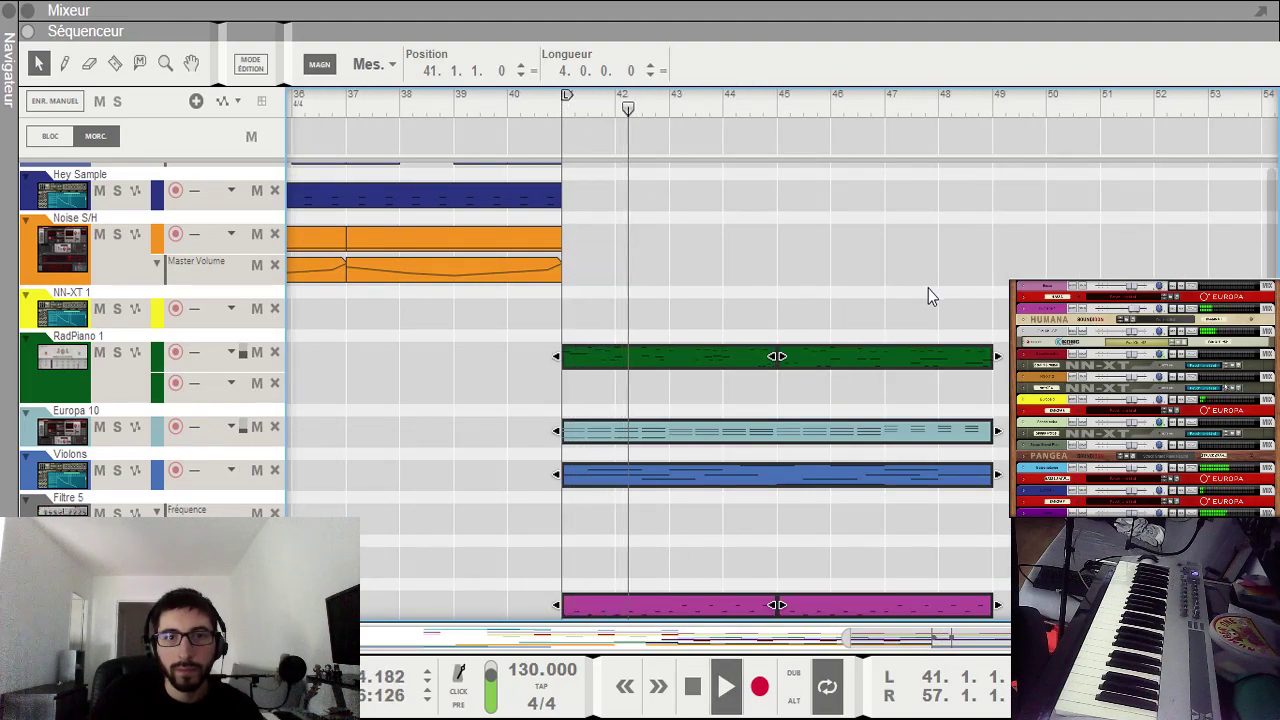
# Step: Mute the copied Violons clip at bar 41
pyautogui.click(974, 474)
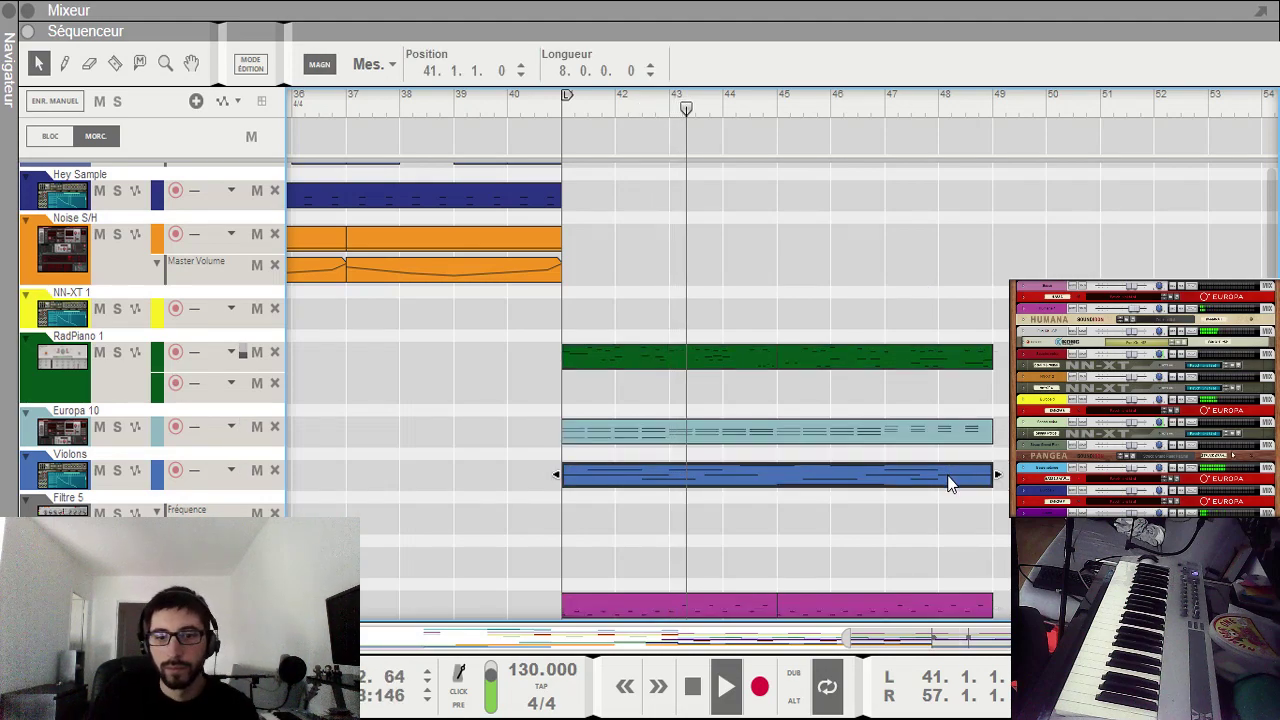
pyautogui.click(952, 539)
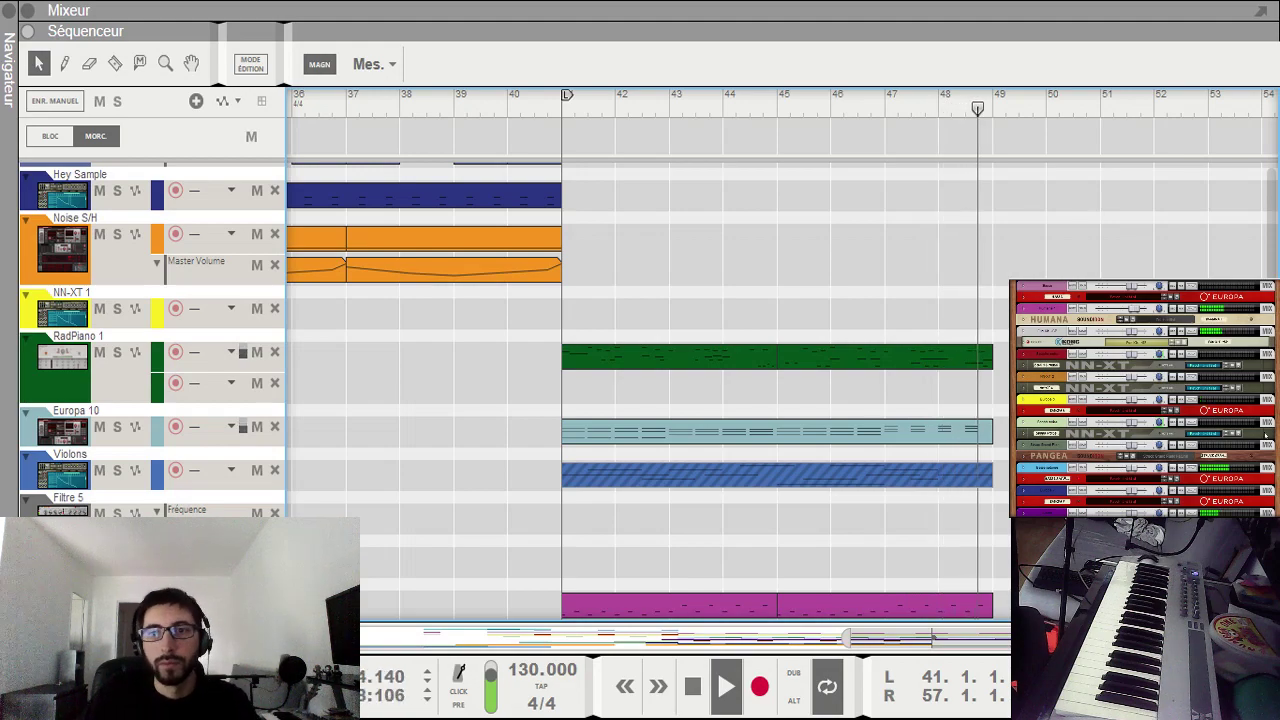
# Step: Lengthen the Europa 10 chord notes from bar 47 to the clip's end to 0.2.0.0 and close the note editor
pyautogui.doubleClick(971, 436)
pyautogui.moveTo(1010, 470); pyautogui.dragTo(1262, 466)
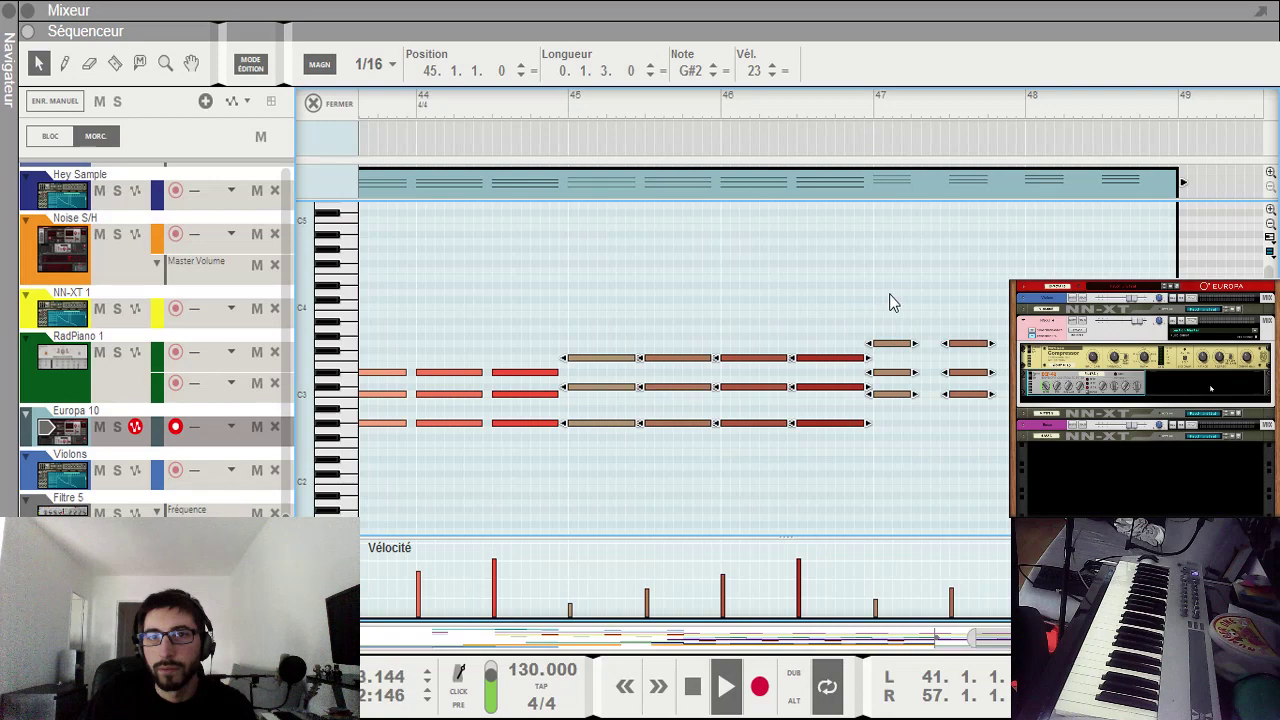
pyautogui.moveTo(890, 295); pyautogui.dragTo(1165, 414)
pyautogui.moveTo(880, 282); pyautogui.dragTo(1262, 428)
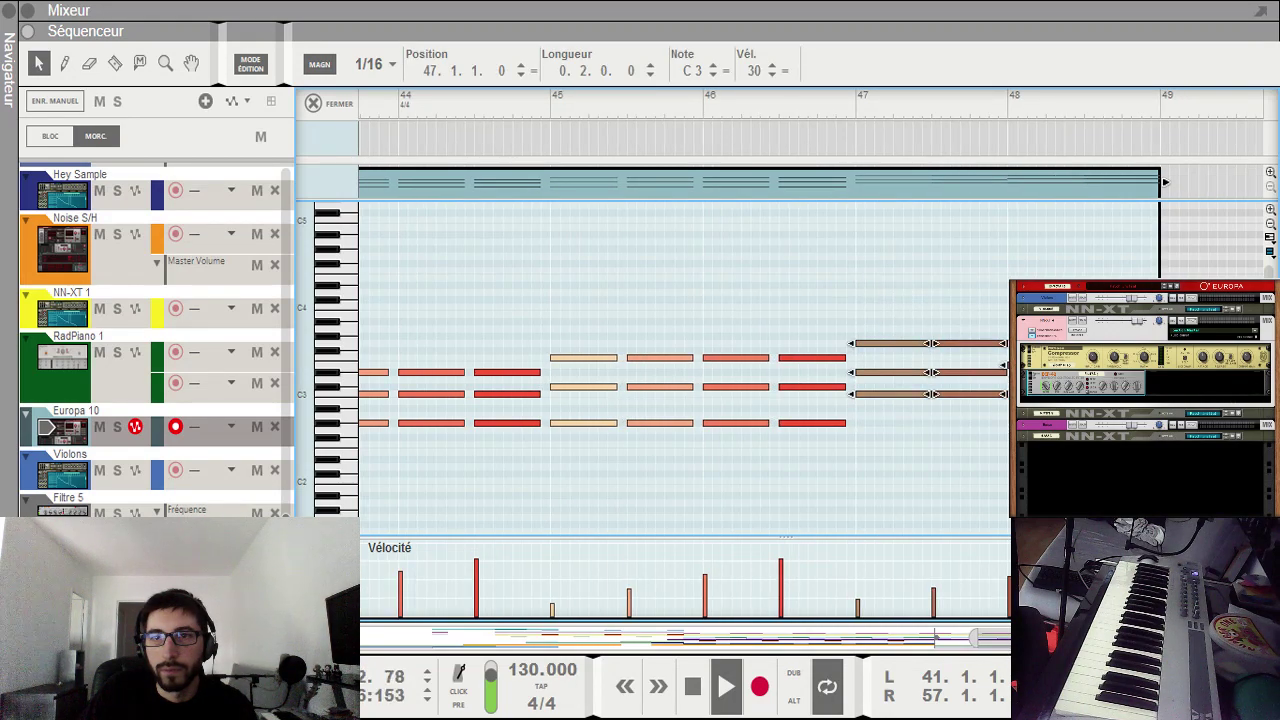
pyautogui.hotkey('ctrl', 'e')
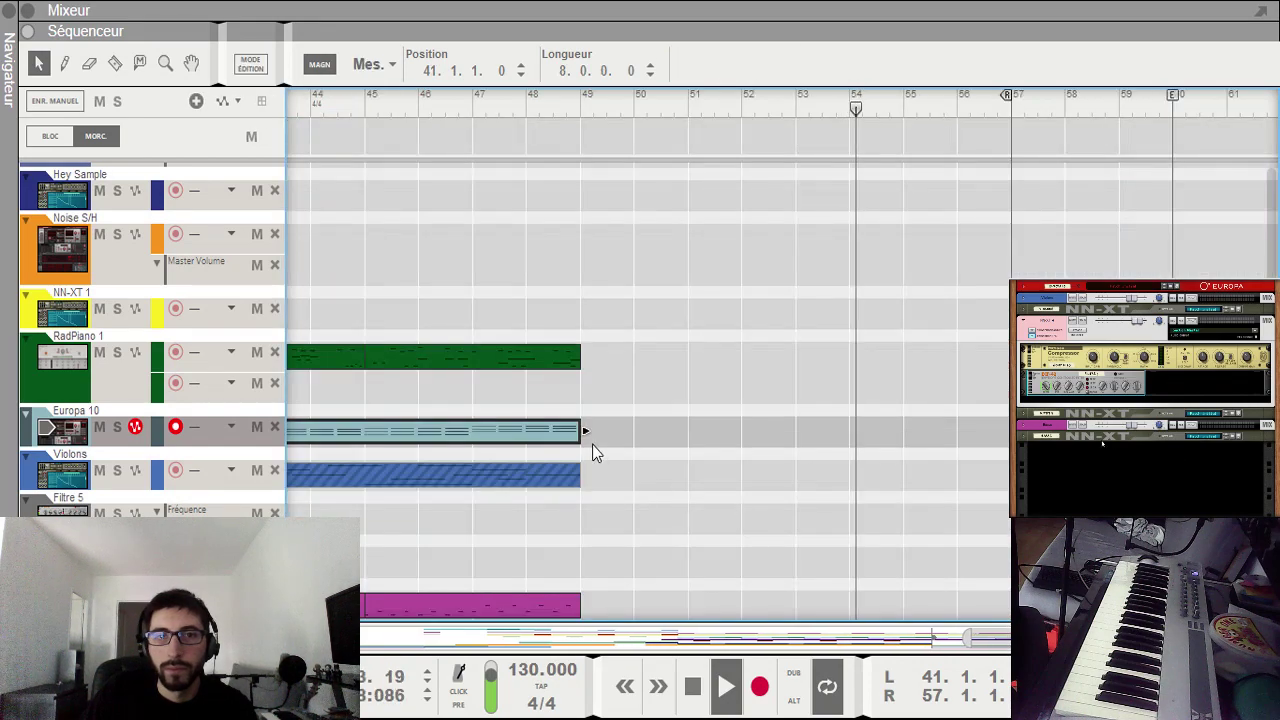
# Step: Replay from bar 41 and delete the Violons clip that starts there
pyautogui.moveTo(940, 651); pyautogui.dragTo(894, 651)
pyautogui.press('space')
pyautogui.click(591, 109)
pyautogui.click(805, 604)
pyautogui.moveTo(592, 457); pyautogui.dragTo(534, 514)
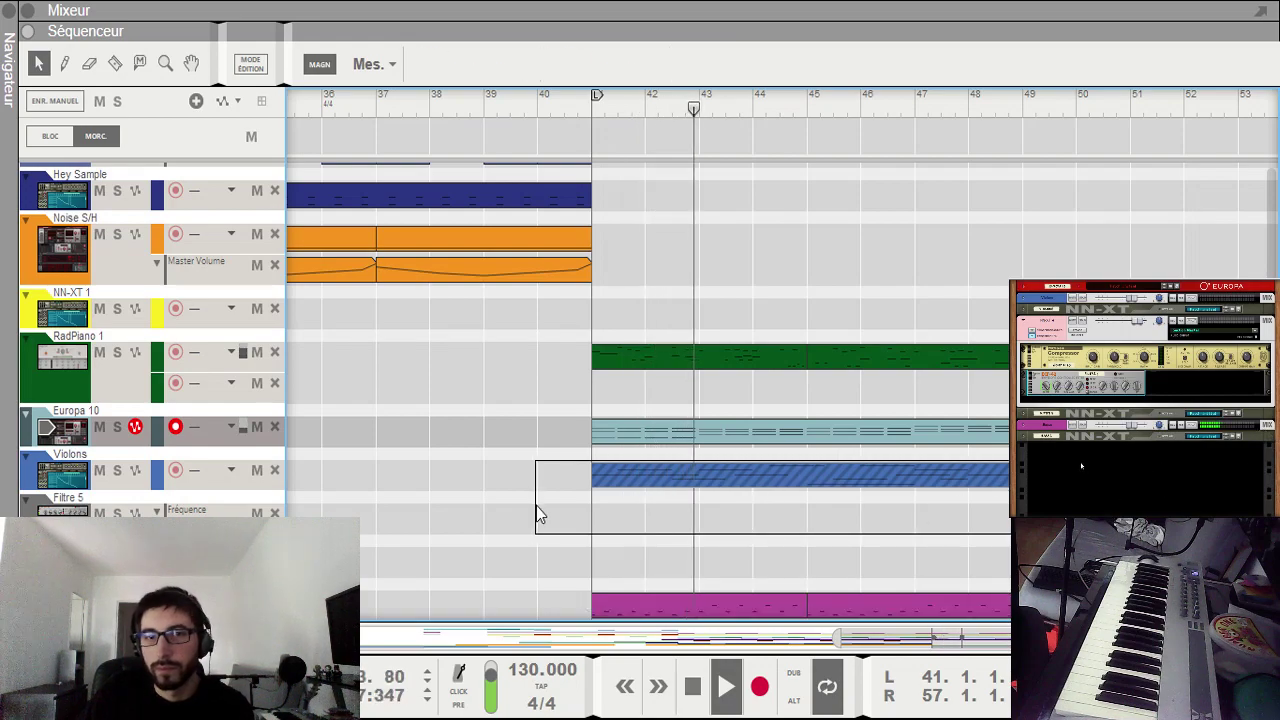
pyautogui.press('Delete')
# Step: Duplicate the RadPiano 1, Europa 10 and magenta track clips from bar 41 to bar 49
pyautogui.moveTo(1012, 616); pyautogui.dragTo(618, 334)
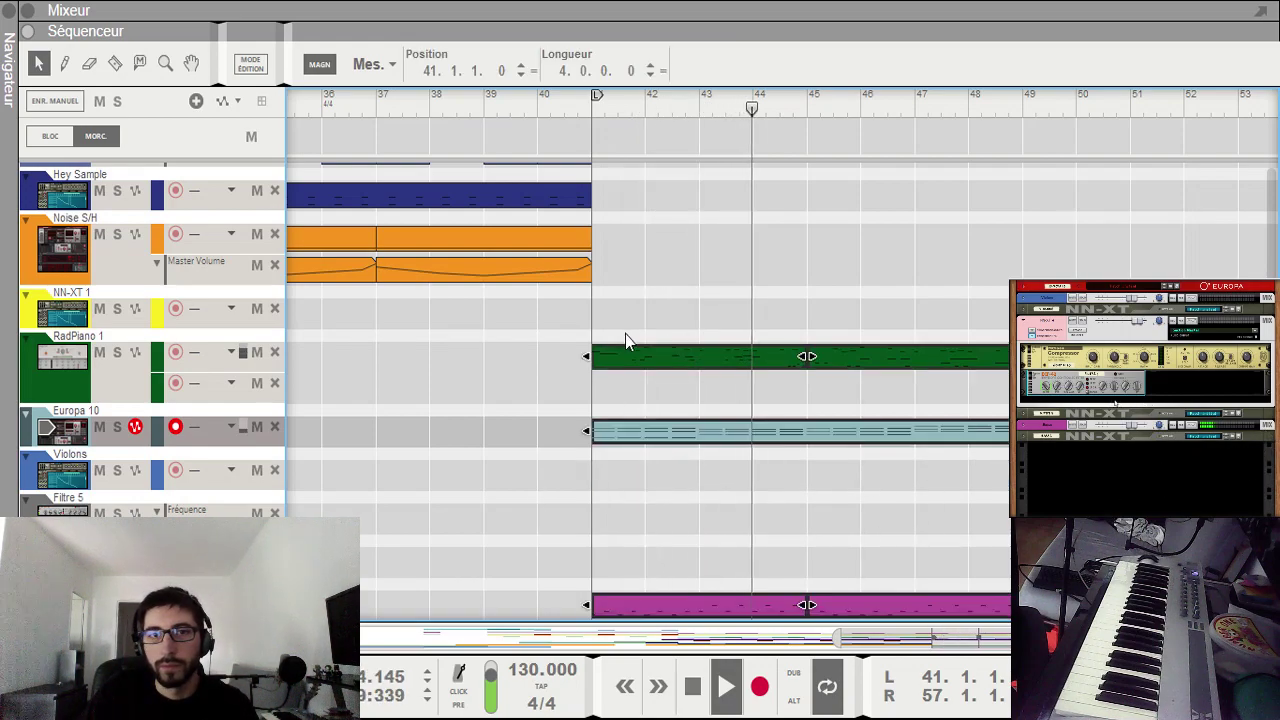
pyautogui.press('space')
pyautogui.hotkey('ctrl', 'c')
pyautogui.hotkey('ctrl', 'v')
# Step: Mute the Alarm note clips from bar 41 onward while the section plays
pyautogui.scroll(-10, 797, 249)
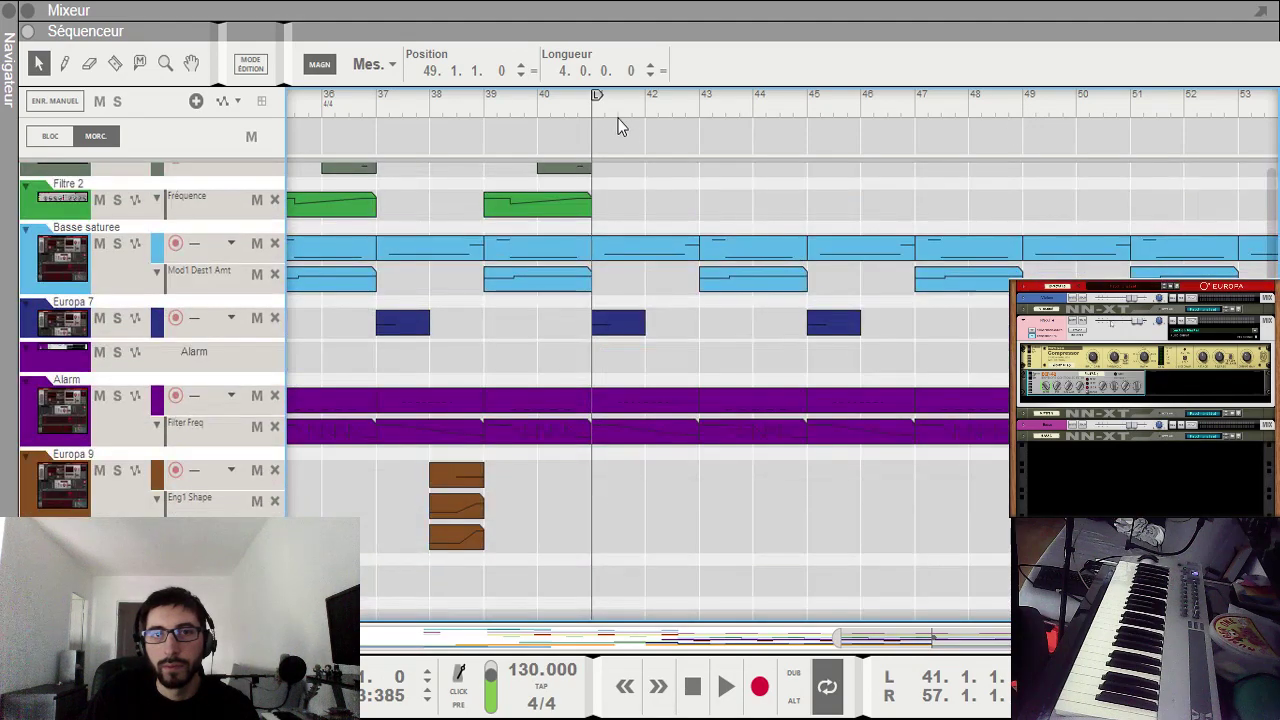
pyautogui.press('space')
pyautogui.moveTo(651, 345); pyautogui.dragTo(1008, 419)
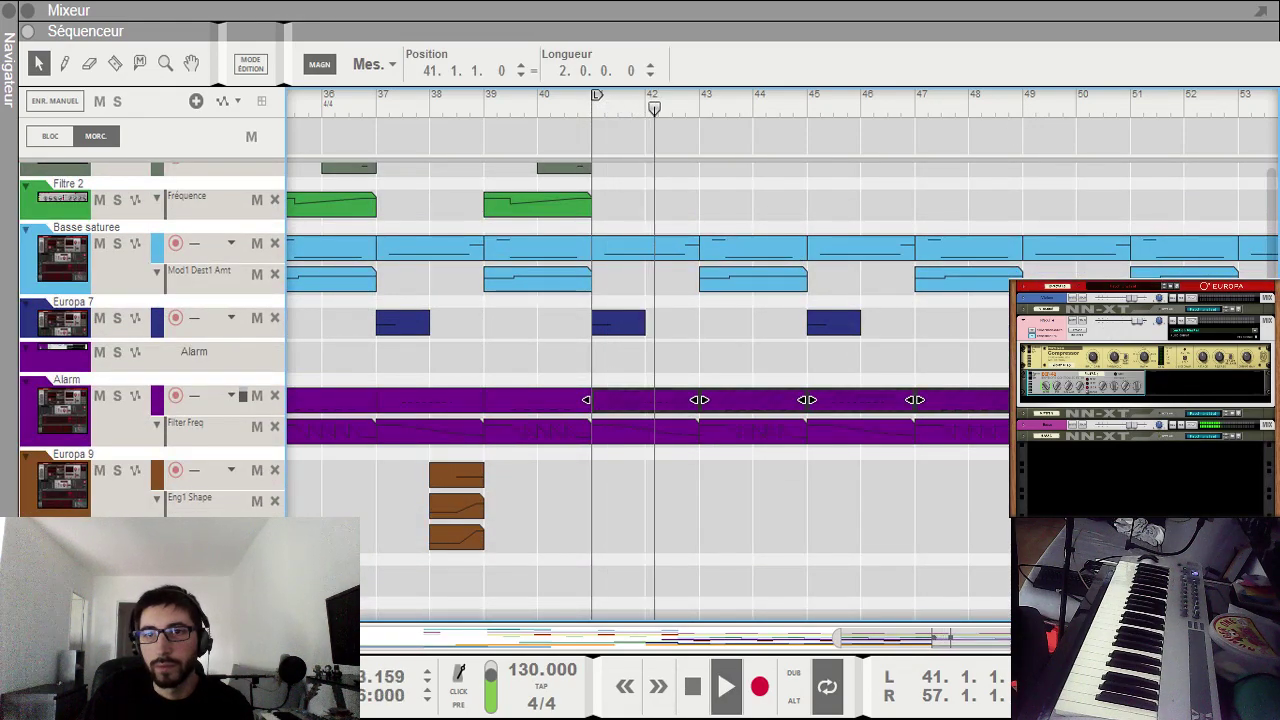
pyautogui.moveTo(900, 637); pyautogui.dragTo(944, 637)
pyautogui.hscroll(1, 782, 354)
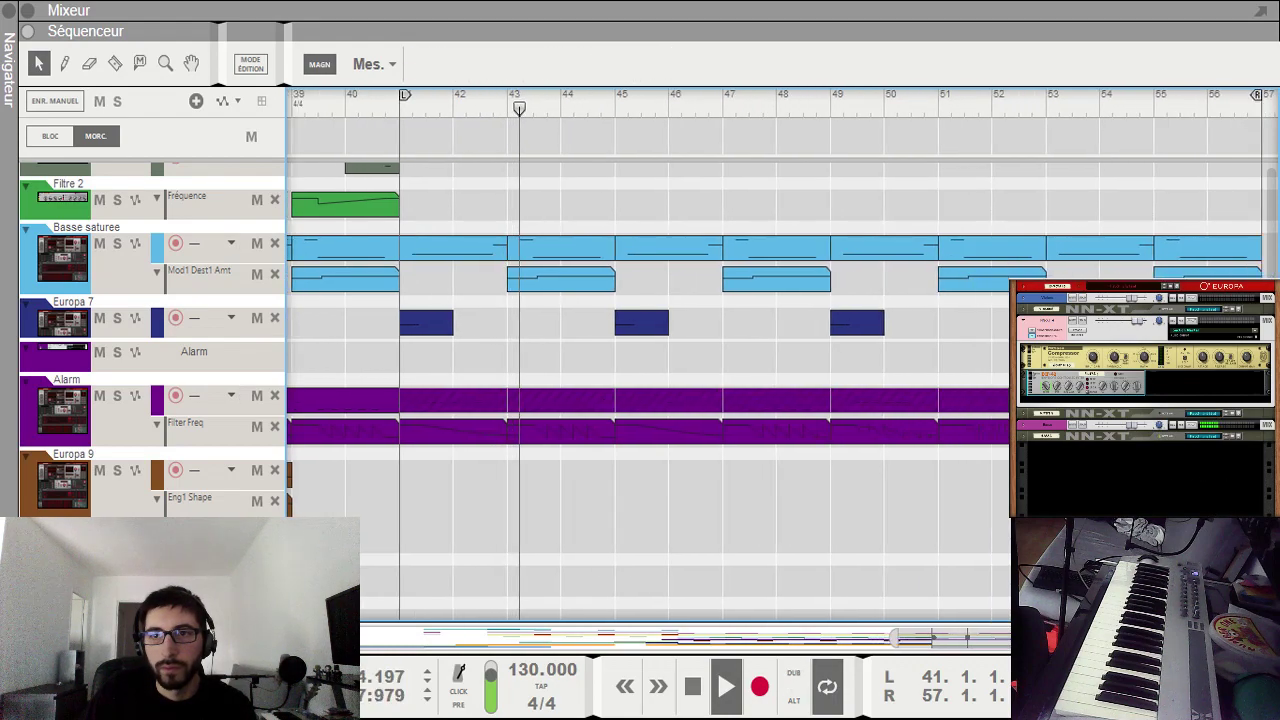
pyautogui.click(1100, 400)
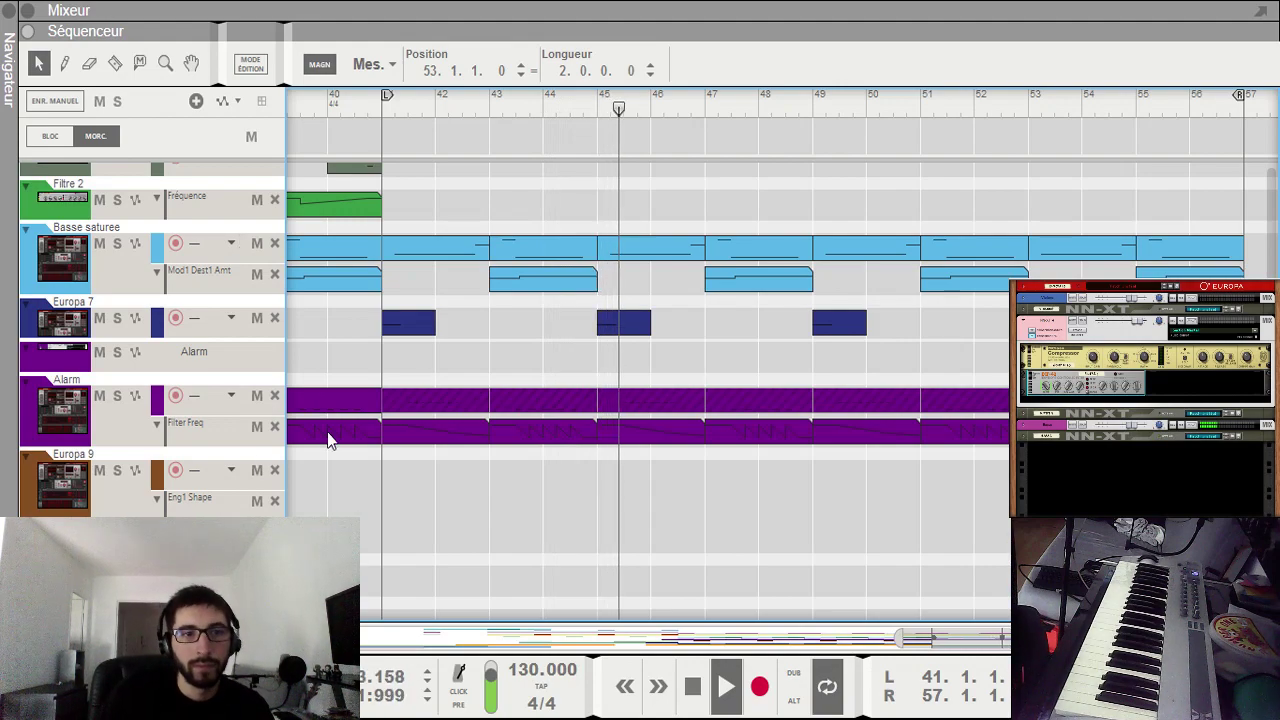
# Step: Select the Struck Grand Piano Natural track and copy the RadPiano 1 clips from bar 41 onto it at the same position
pyautogui.click(62, 488)
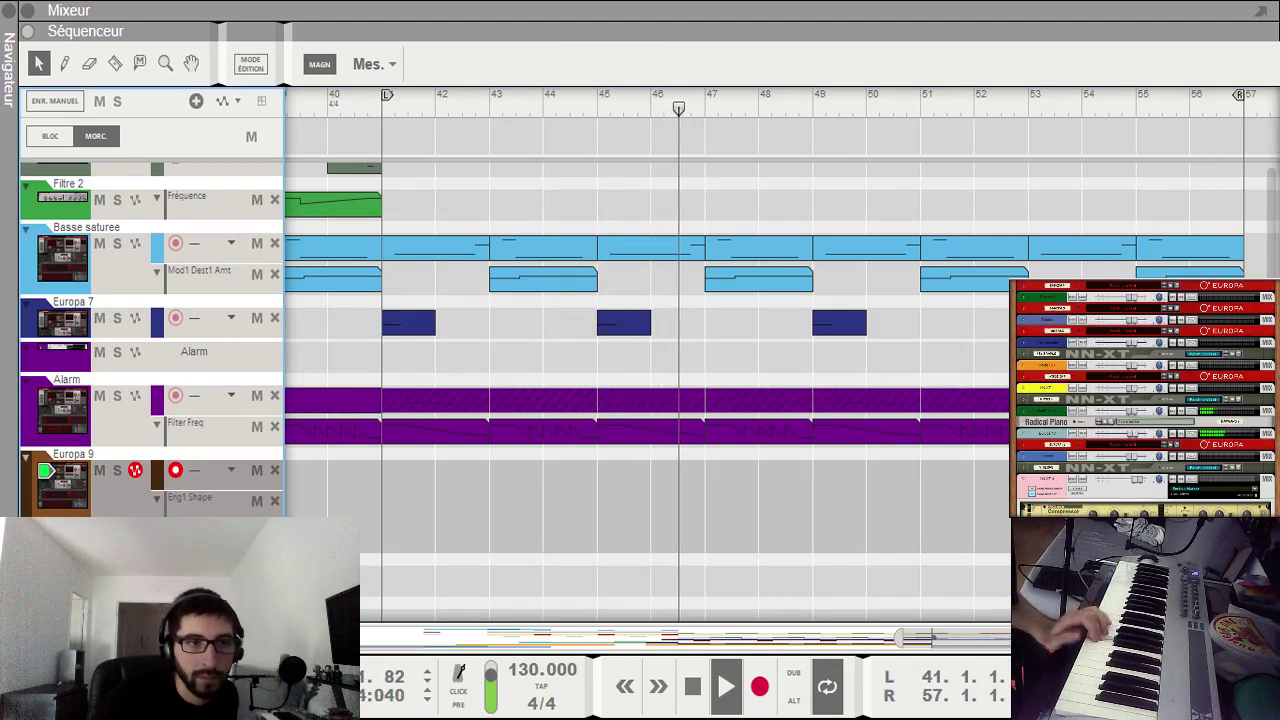
pyautogui.scroll(5, 486, 437)
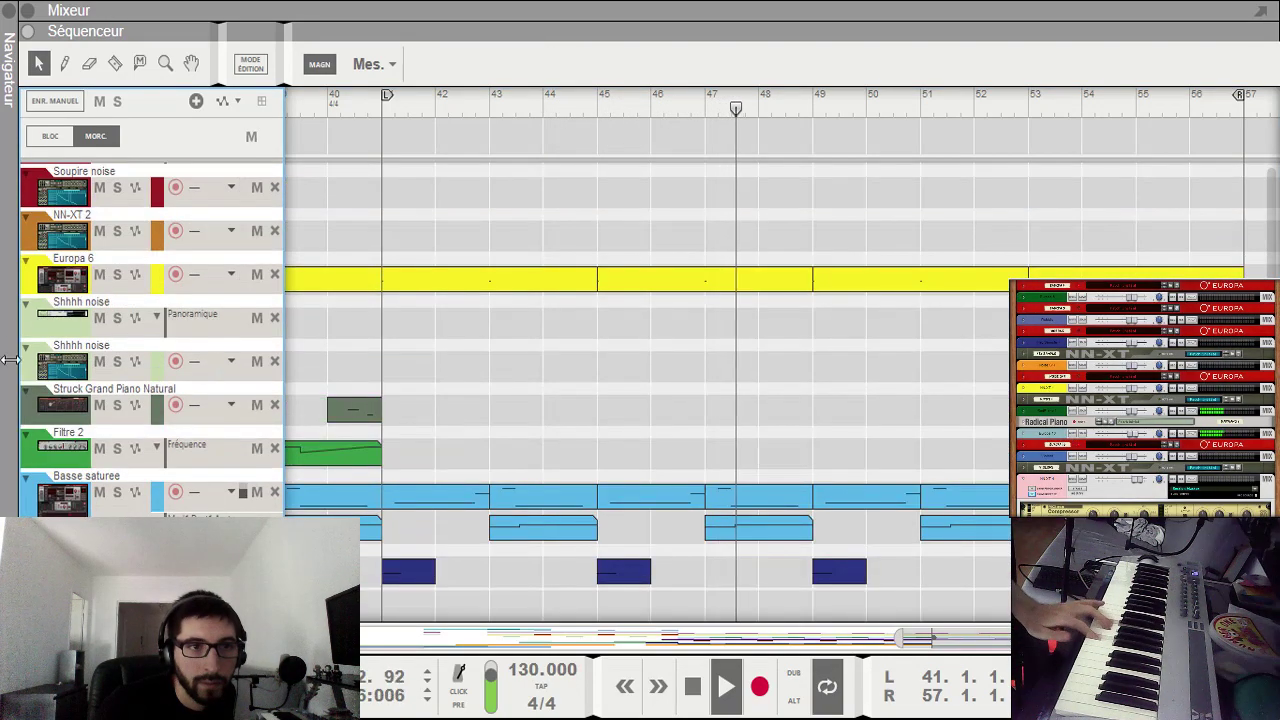
pyautogui.click(55, 412)
pyautogui.scroll(-1, 876, 437)
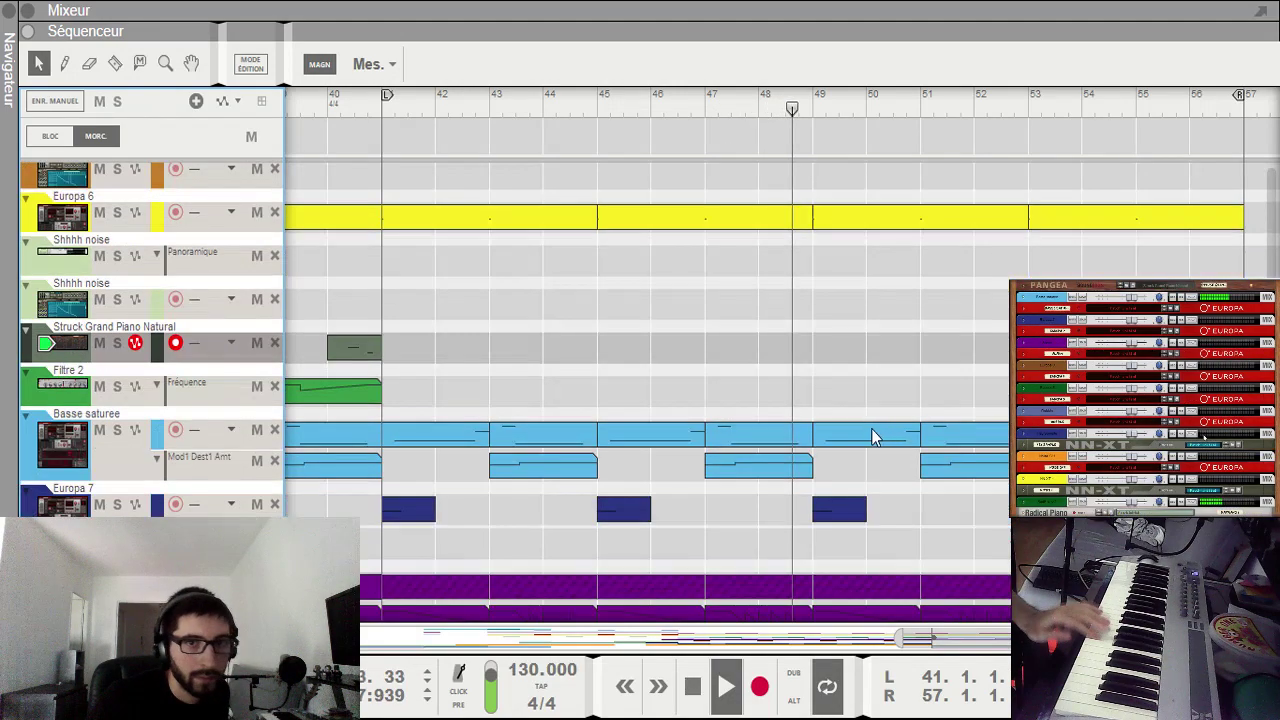
pyautogui.scroll(-5, 830, 418)
pyautogui.press('space')
pyautogui.moveTo(432, 297); pyautogui.dragTo(1020, 368)
pyautogui.hotkey('ctrl', 'c')
pyautogui.hotkey('ctrl', 'v')
pyautogui.moveTo(1220, 263); pyautogui.dragTo(516, 352)
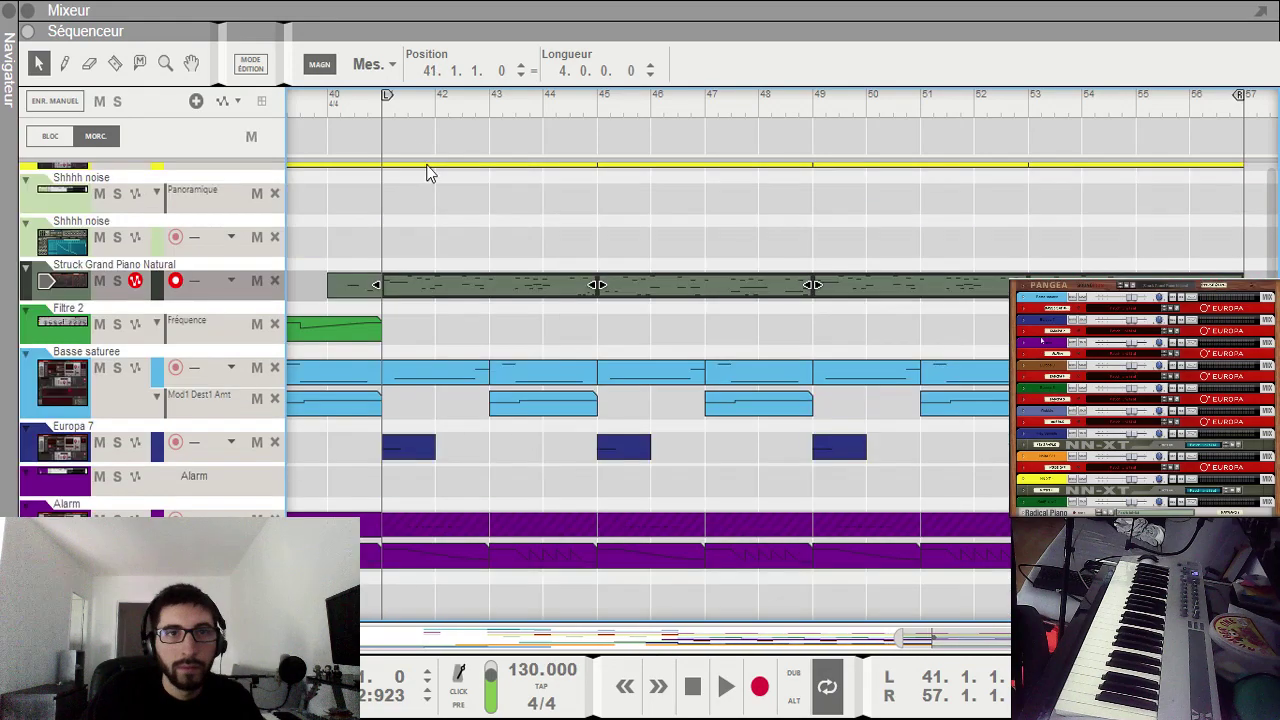
# Step: Play the new section from bar 41 and listen to the Struck Grand Piano Natural part against the other tracks
pyautogui.click(399, 100)
pyautogui.press('space')
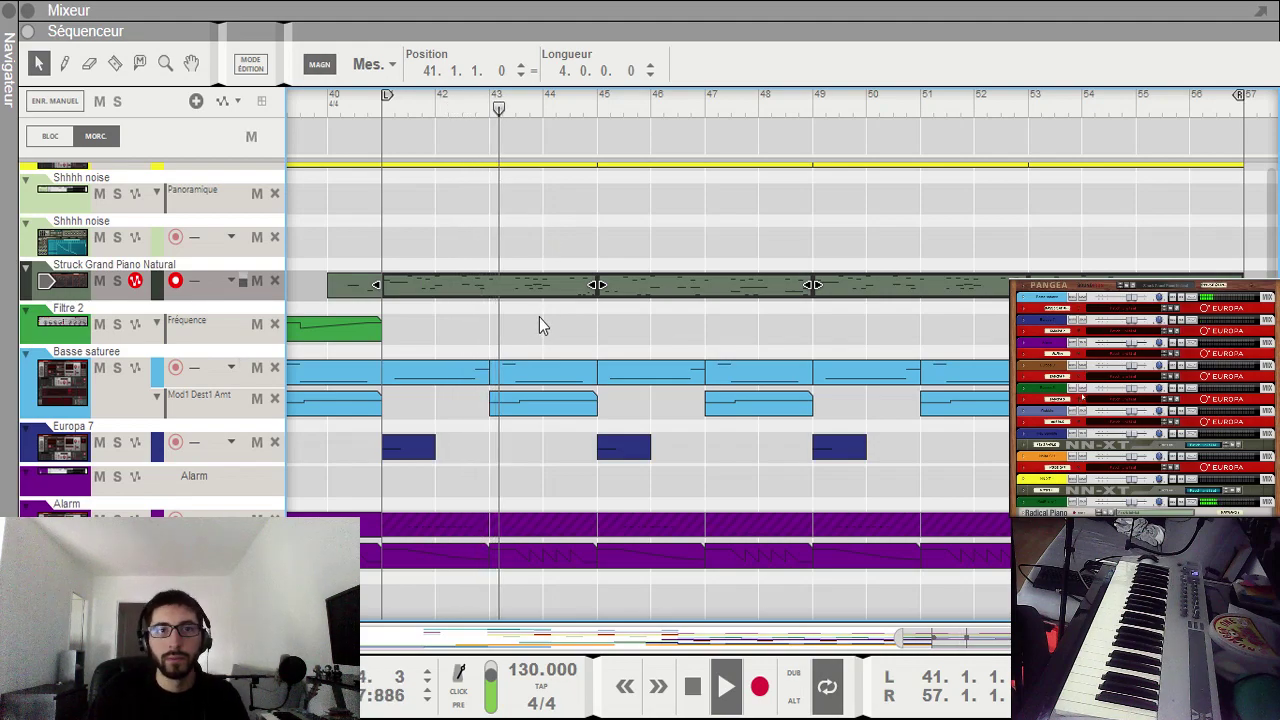
pyautogui.scroll(2, 539, 317)
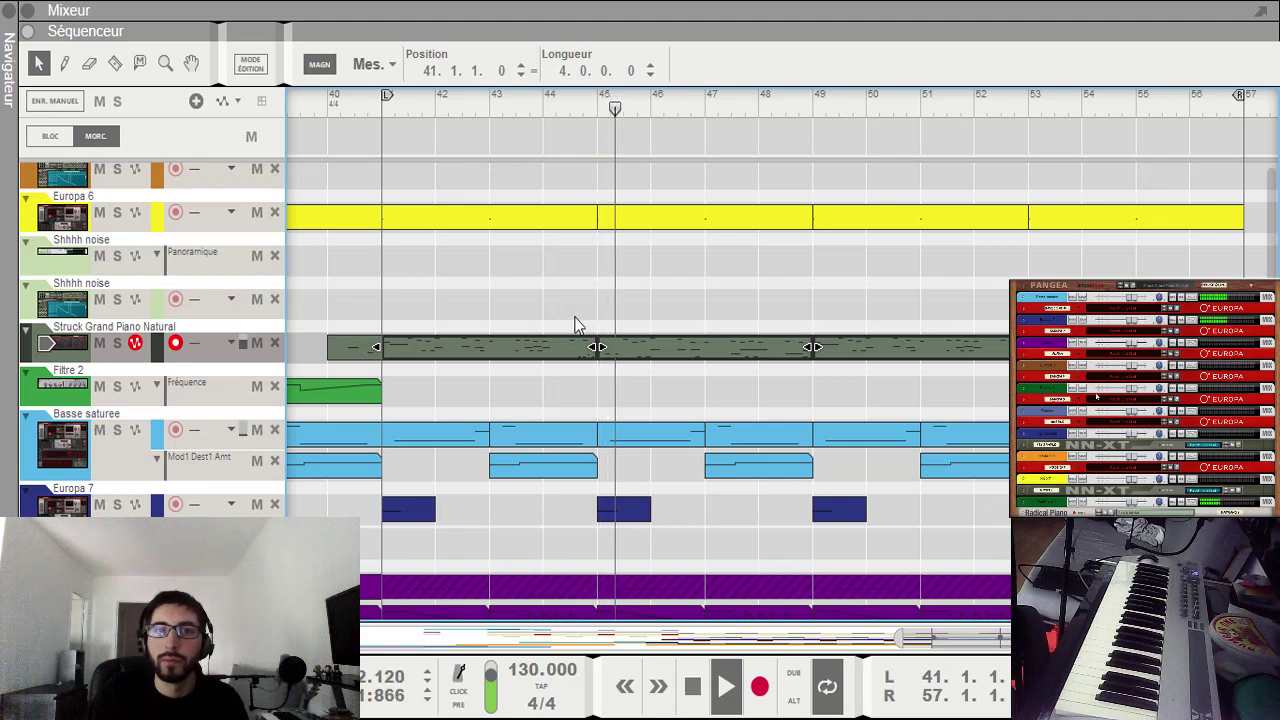
# Step: Copy the Europa 10 clips from bar 41 onward onto the Violons track at the same position and play the section
pyautogui.scroll(4, 627, 342)
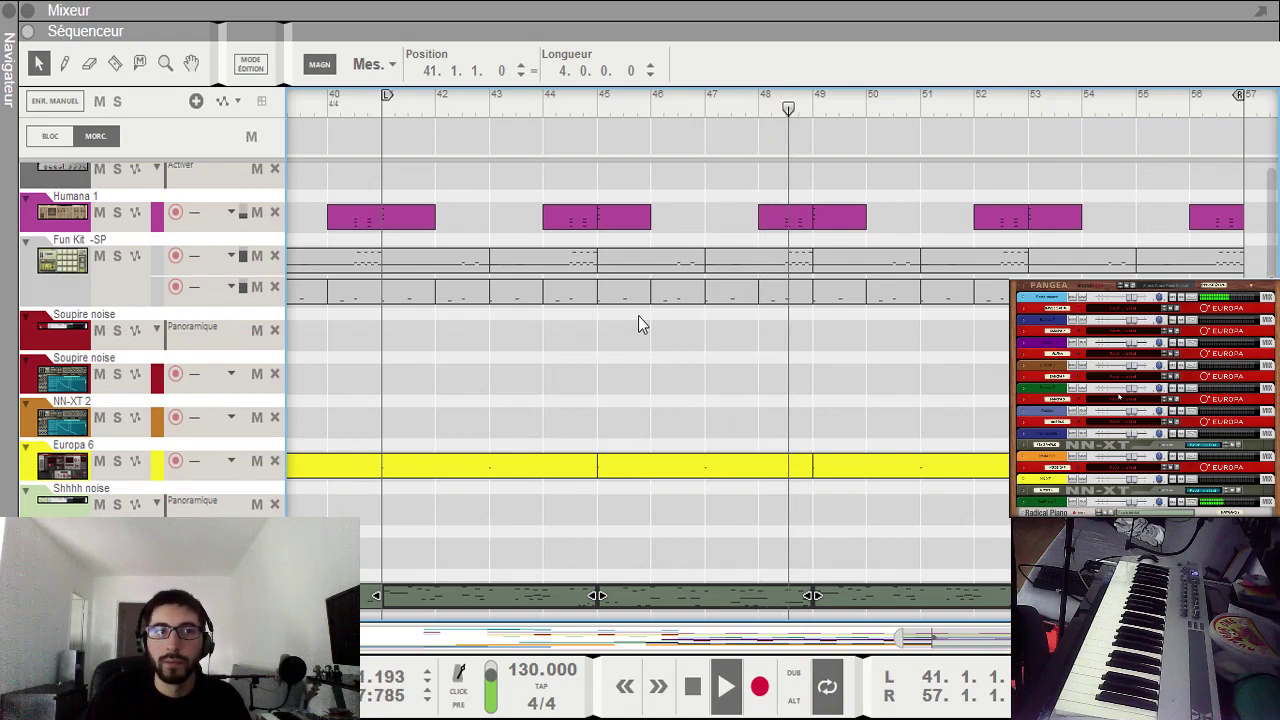
pyautogui.scroll(-8, 590, 345)
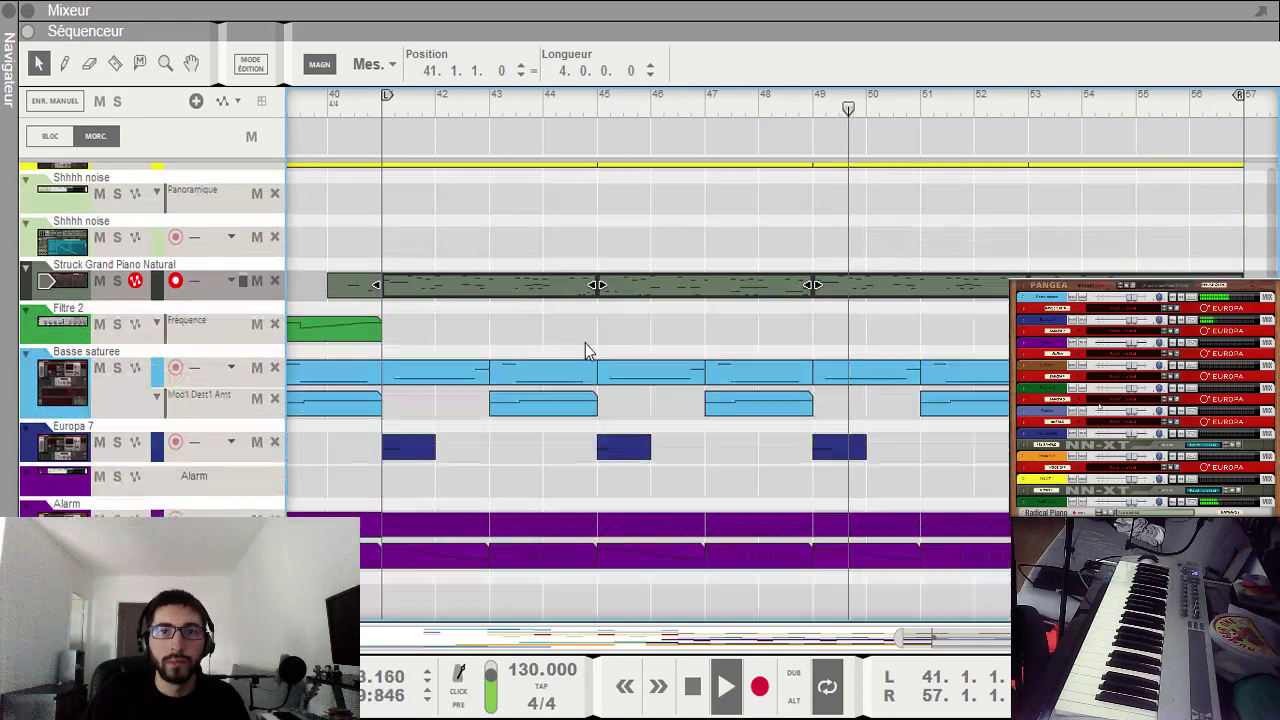
pyautogui.scroll(-5, 588, 351)
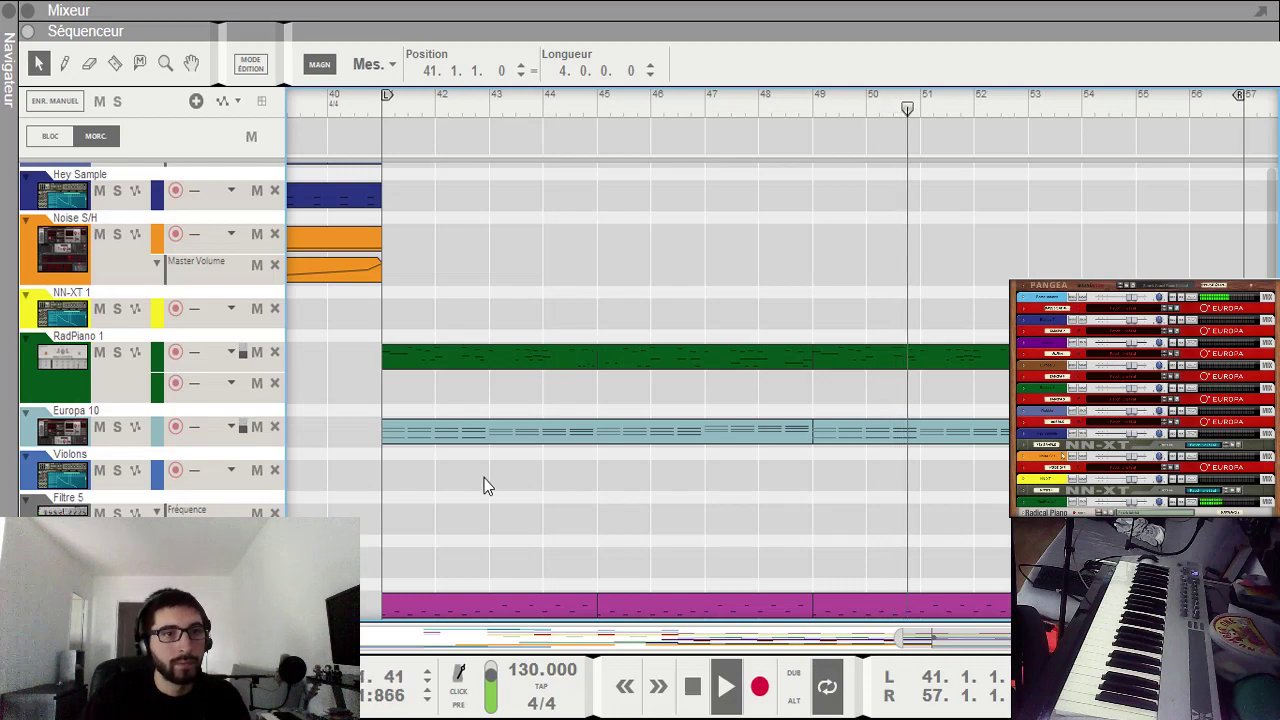
pyautogui.moveTo(478, 486); pyautogui.dragTo(919, 424)
pyautogui.hotkey('ctrl', 'c')
pyautogui.hotkey('ctrl', 'v')
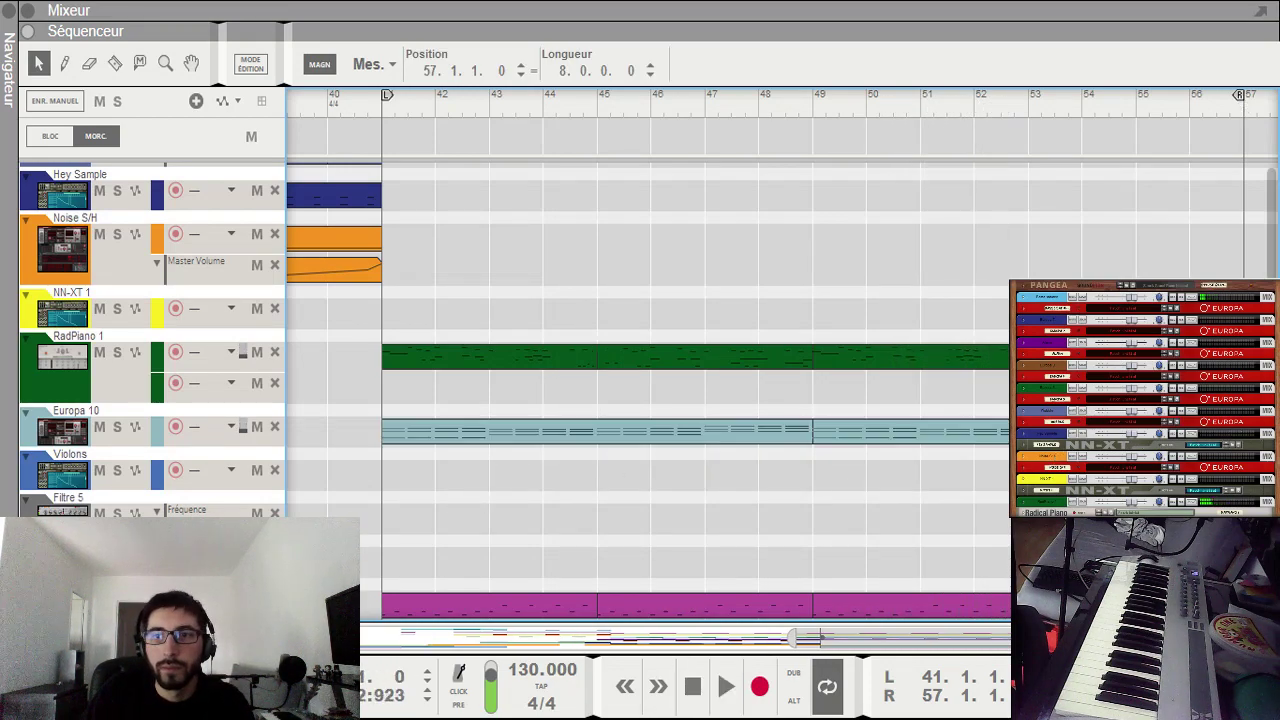
pyautogui.moveTo(1263, 431); pyautogui.dragTo(412, 474)
pyautogui.press('space')
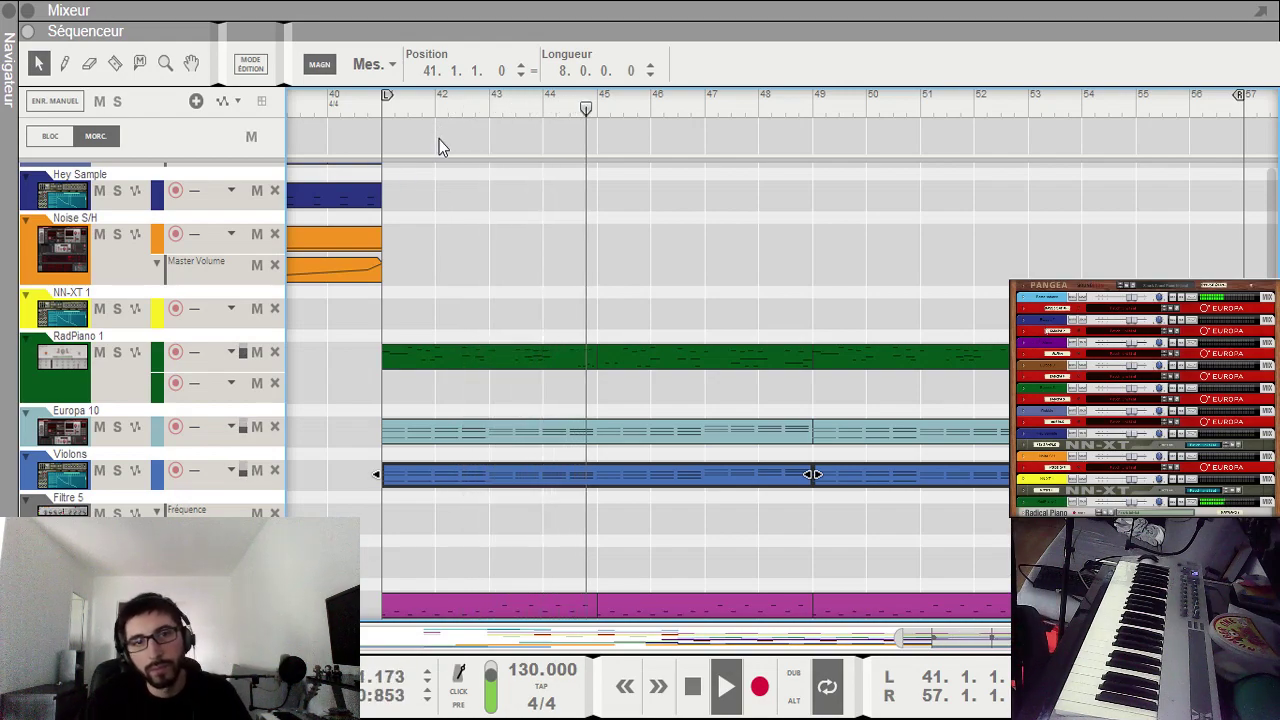
# Step: Listen to the section with the Violons added and examine the Struck Grand Piano Natural notes from bar 49
pyautogui.click(689, 265)
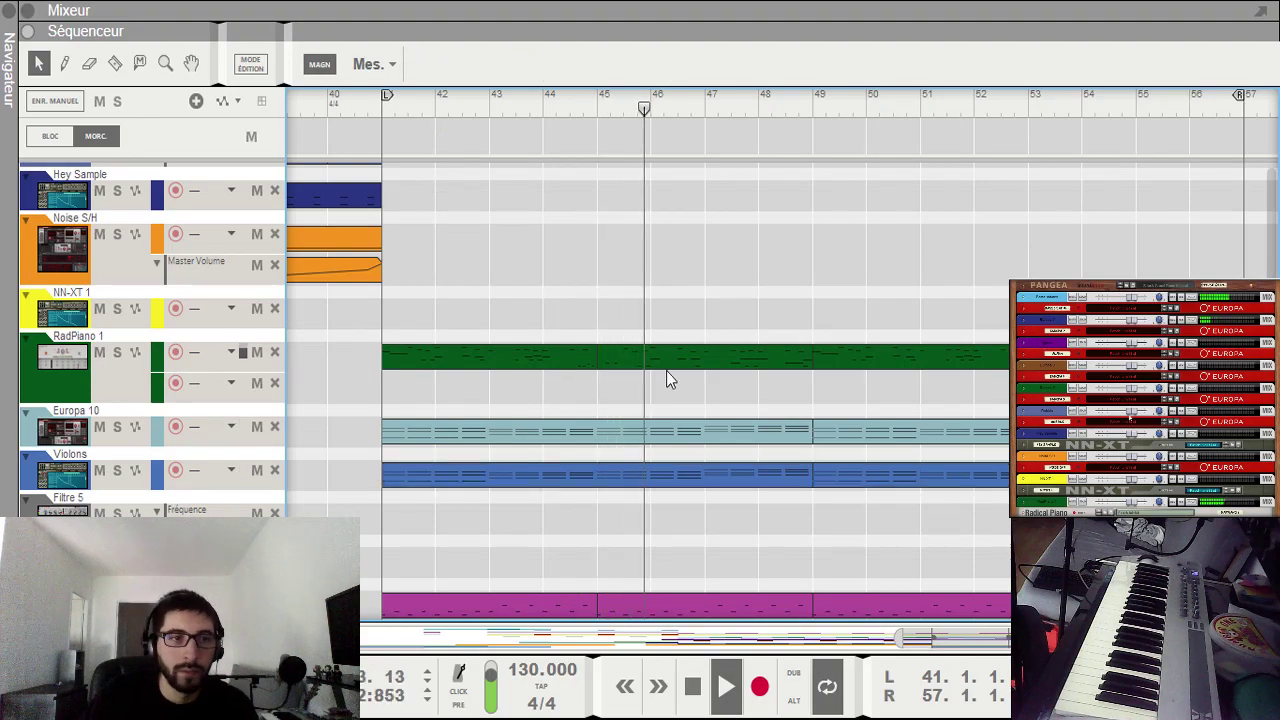
pyautogui.scroll(5, 700, 425)
pyautogui.scroll(-6, 740, 440)
pyautogui.scroll(3, 775, 465)
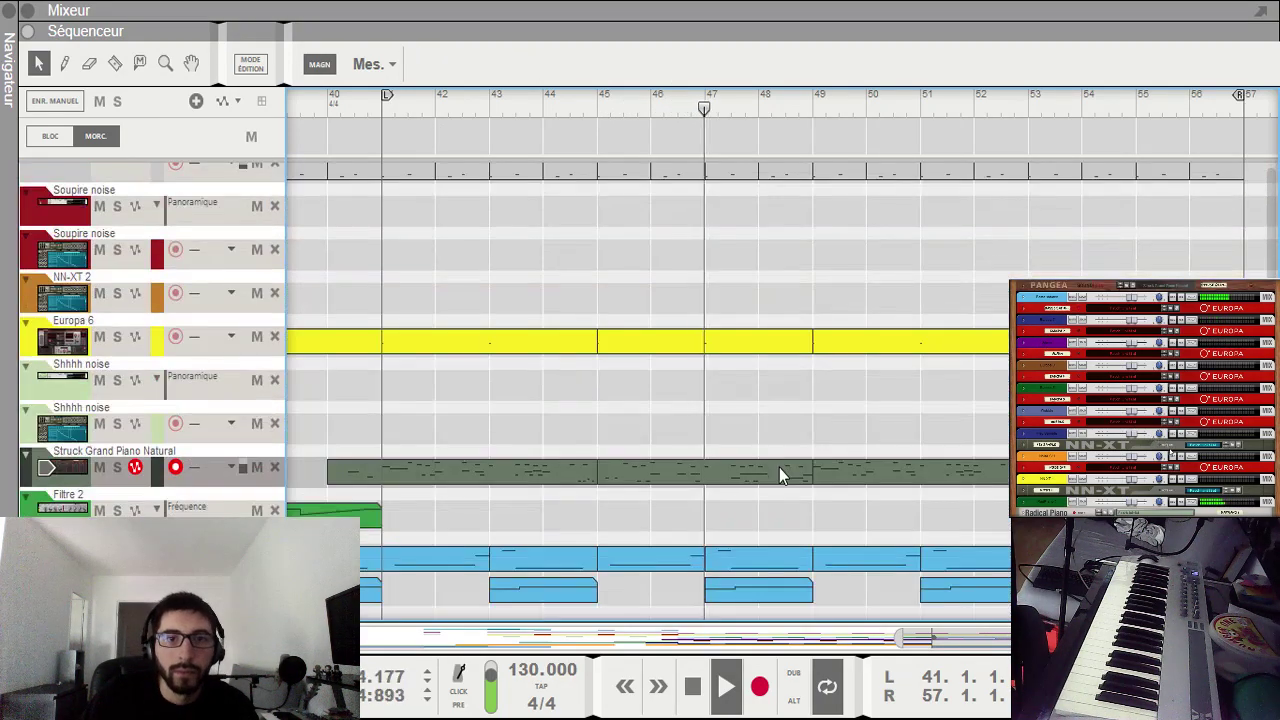
pyautogui.scroll(-3, 780, 470)
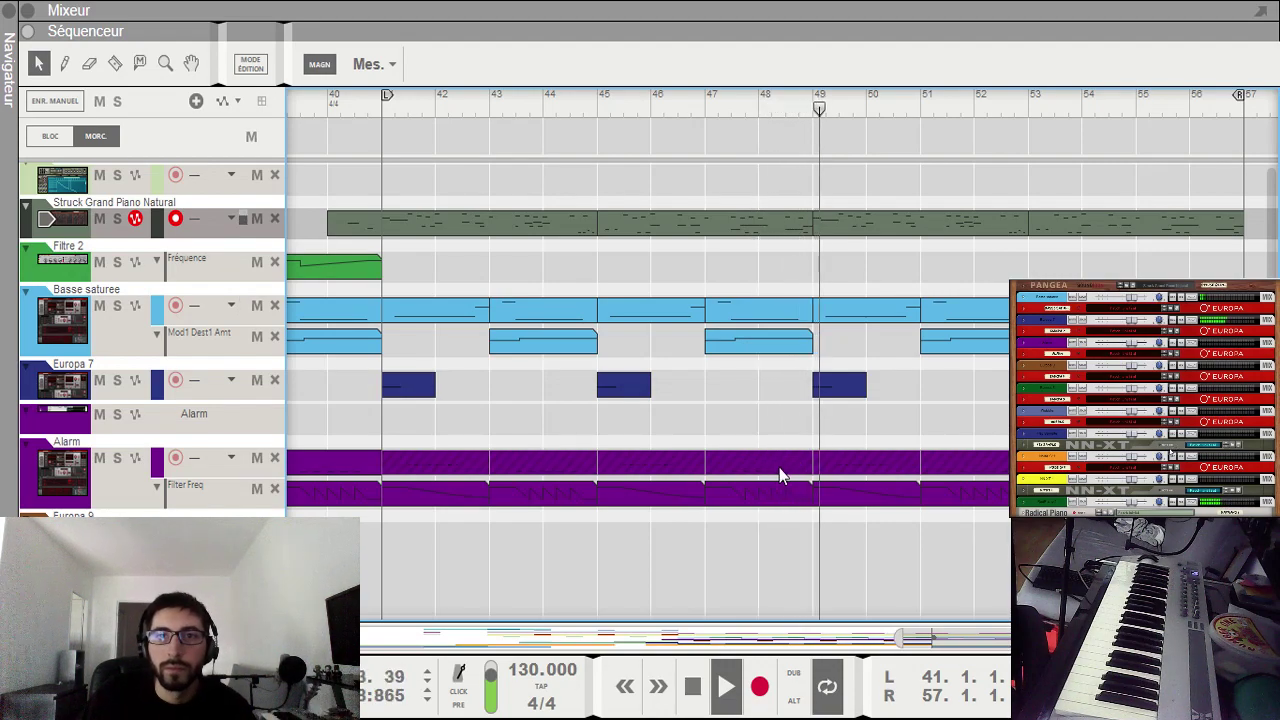
pyautogui.scroll(5, 775, 480)
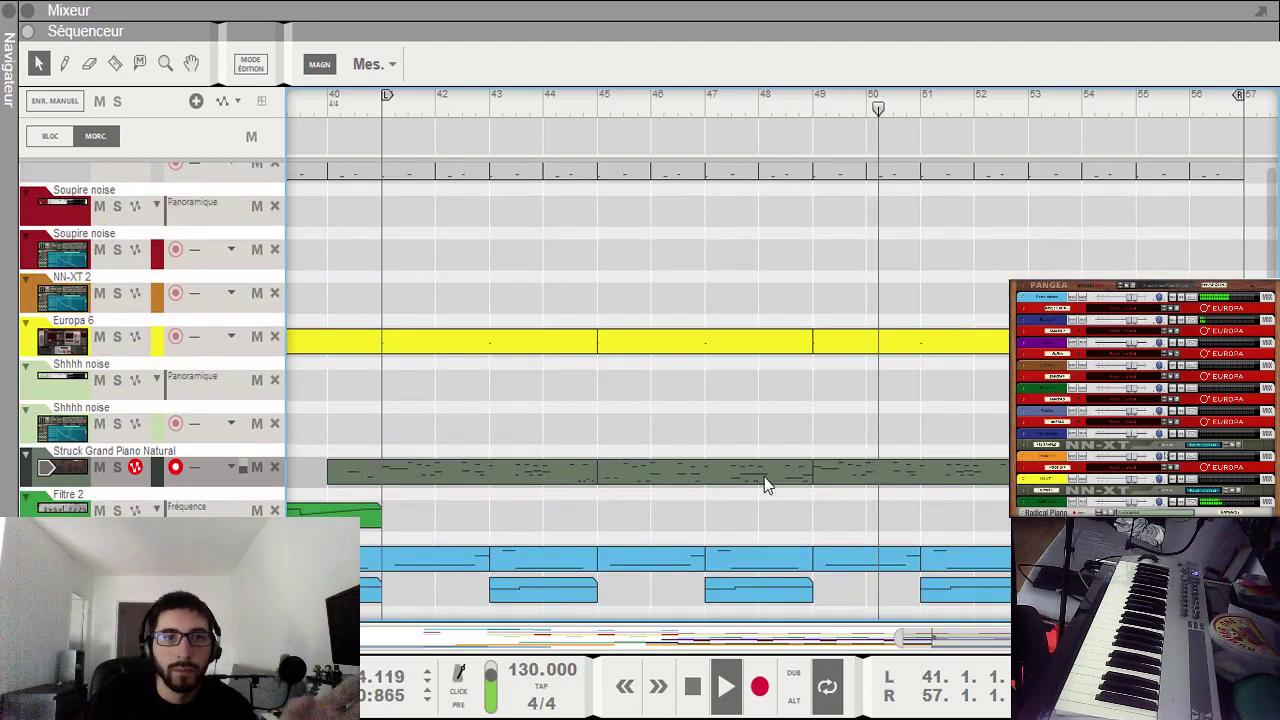
pyautogui.doubleClick(822, 480)
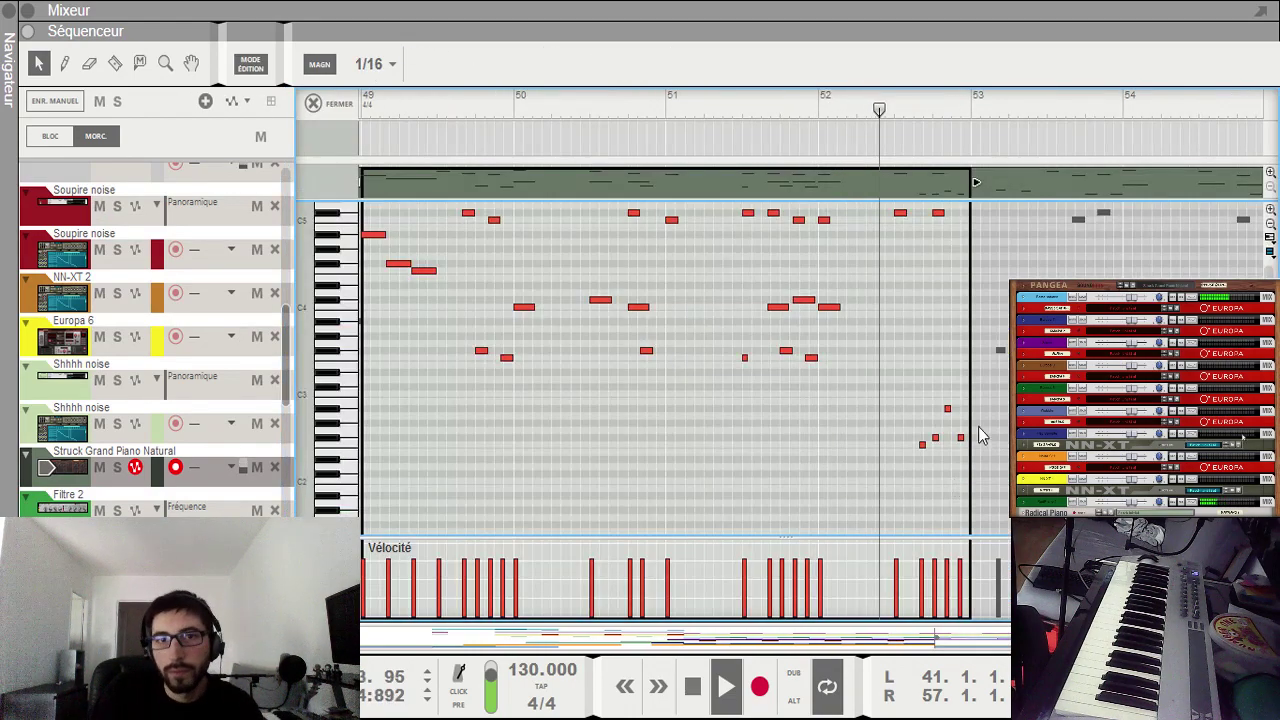
pyautogui.press('Escape')
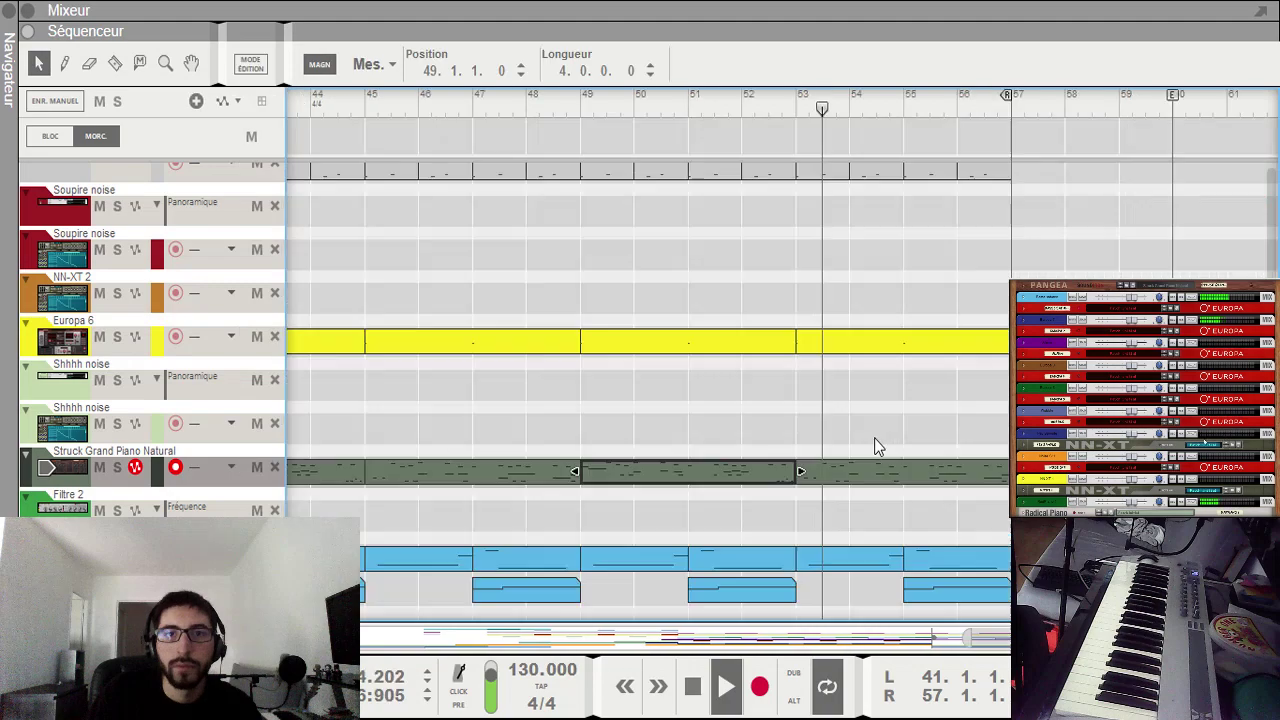
# Step: Transpose all notes of the Struck Grand Piano Natural clip at bar 49 upward and play from there
pyautogui.doubleClick(662, 464)
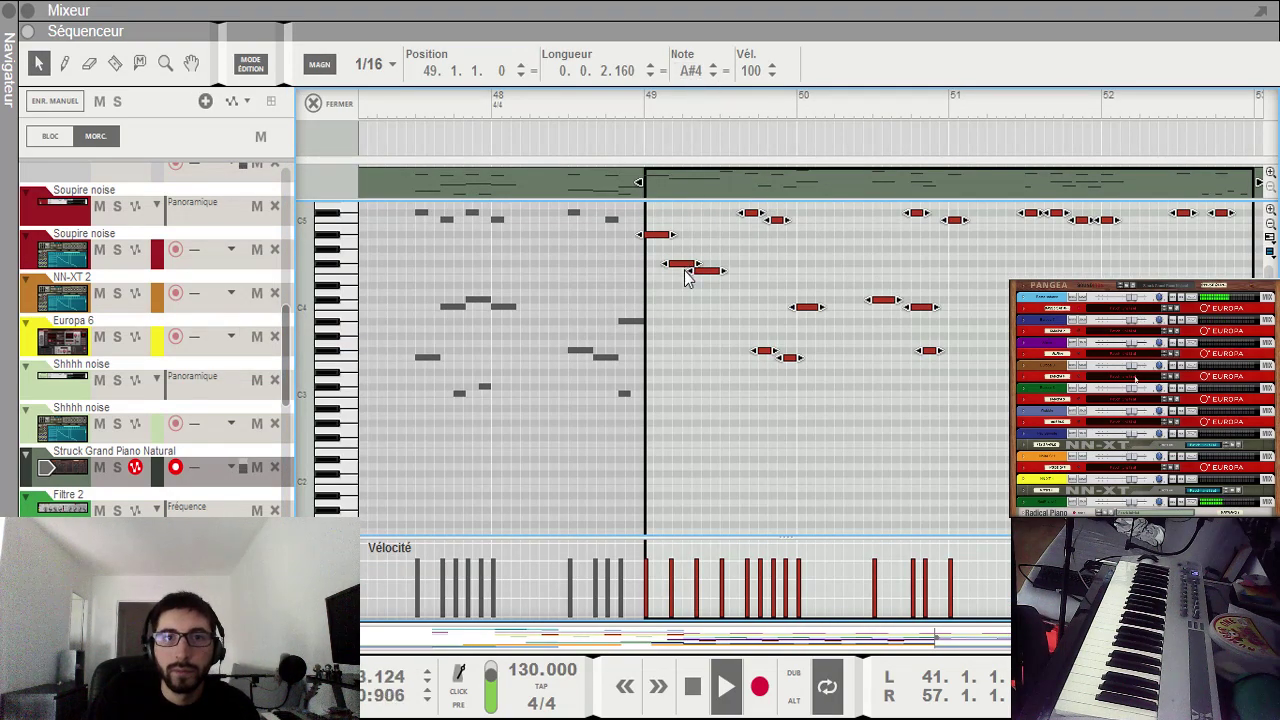
pyautogui.scroll(5, 686, 300)
pyautogui.scroll(-1, 685, 340)
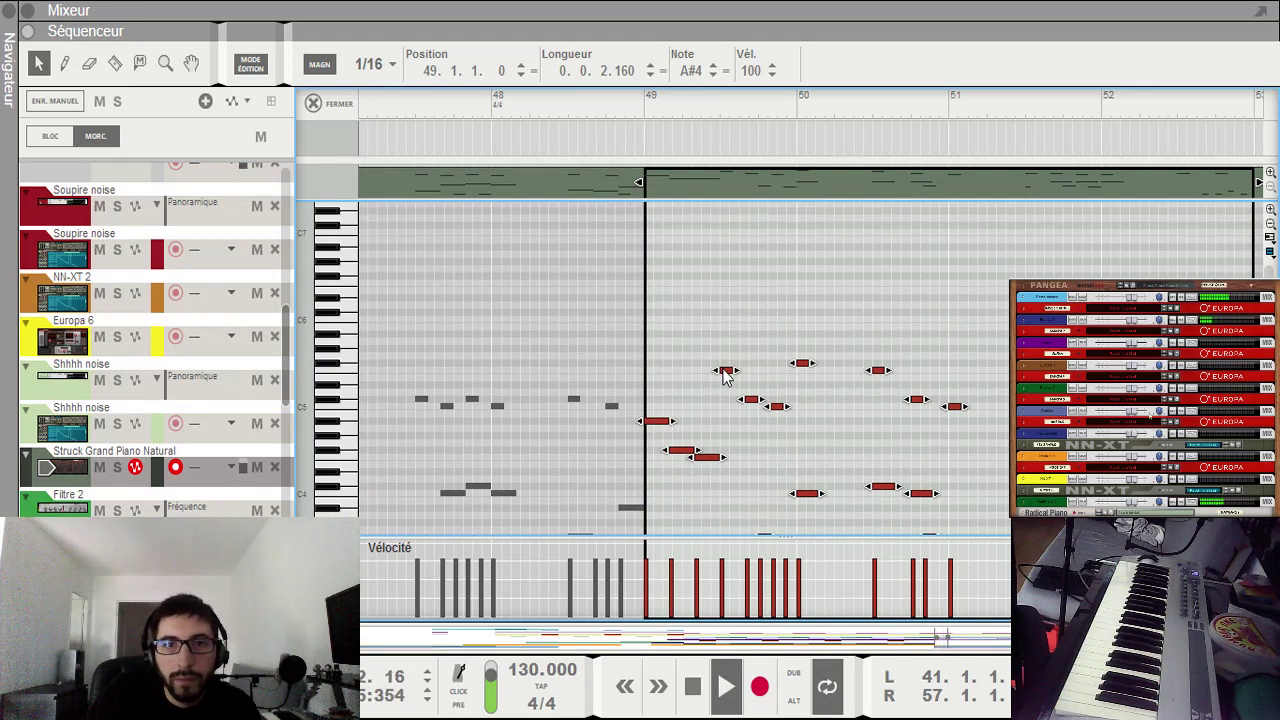
pyautogui.press('space')
pyautogui.moveTo(726, 375); pyautogui.dragTo(726, 319)
pyautogui.click(632, 108)
pyautogui.press('space')
pyautogui.press('Escape')
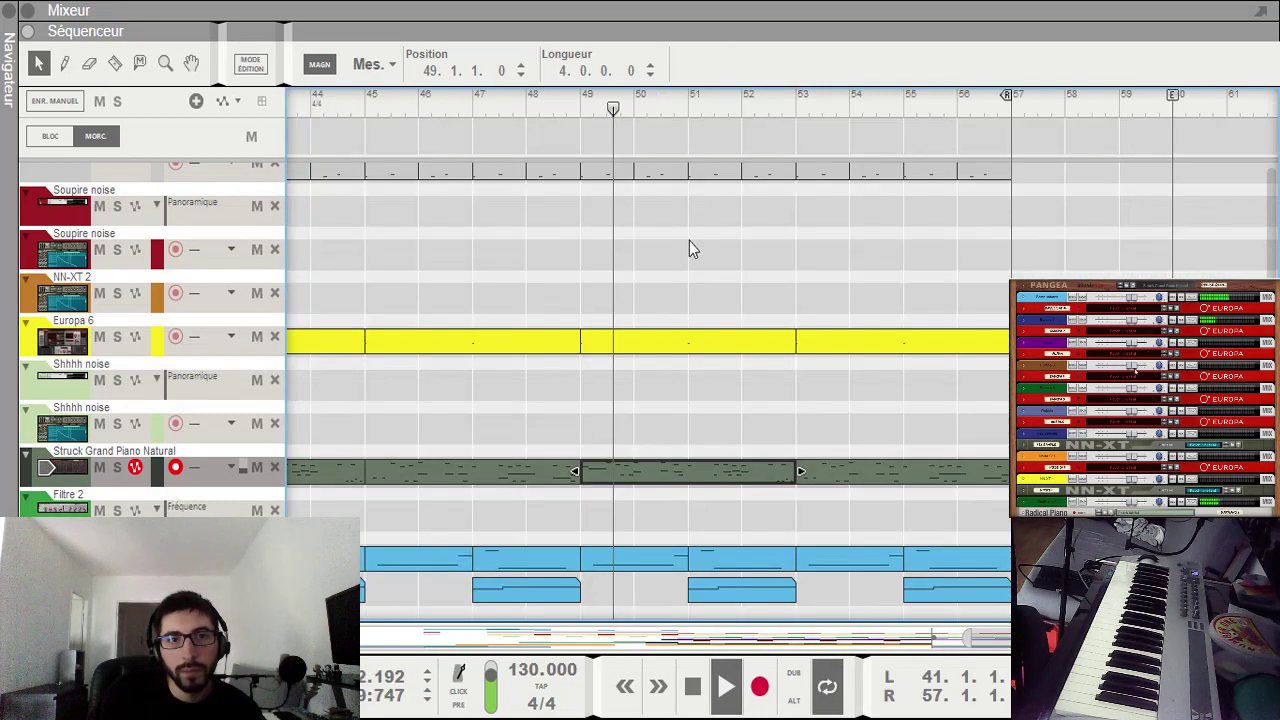
# Step: Transpose all notes of the Struck Grand Piano Natural clip at bar 53 upward and listen to the change
pyautogui.doubleClick(905, 482)
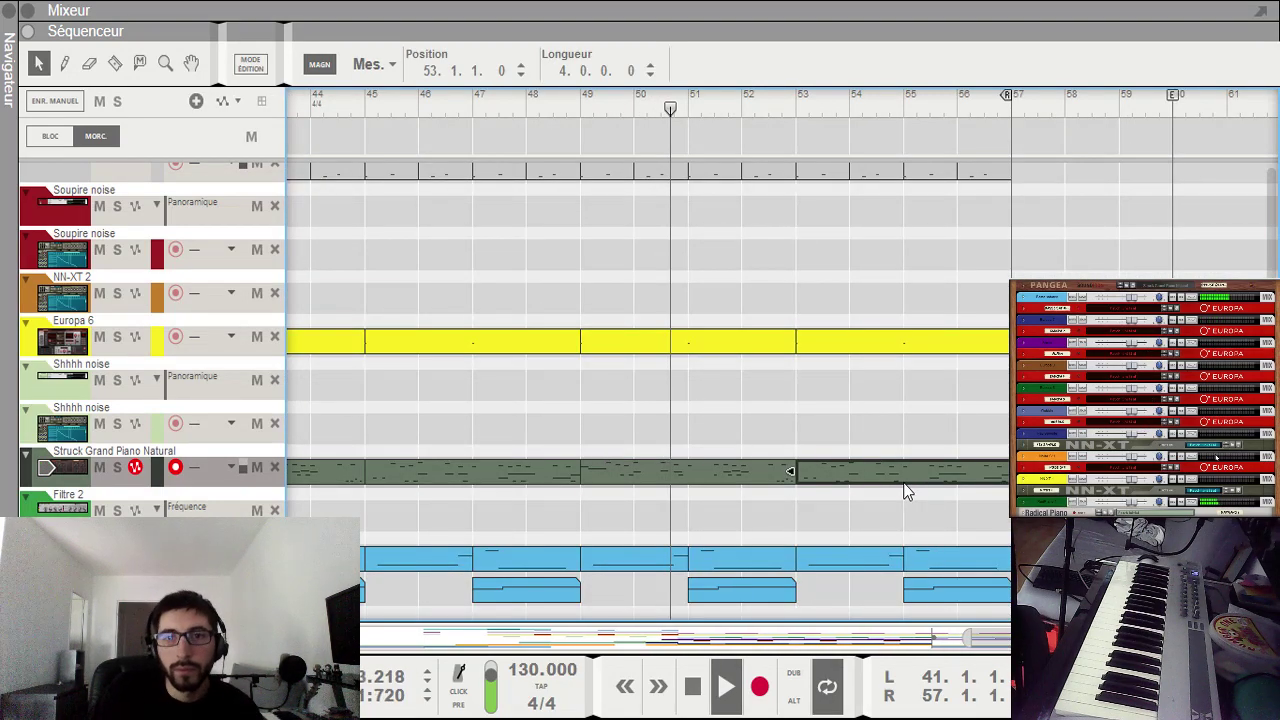
pyautogui.moveTo(723, 370); pyautogui.dragTo(727, 327)
pyautogui.click(647, 105)
pyautogui.press('space')
pyautogui.press('Escape')
# Step: Transpose all notes of the RadPiano 1 clip at bar 49 up seven semitones, putting its first note on F5
pyautogui.scroll(-15, 693, 519)
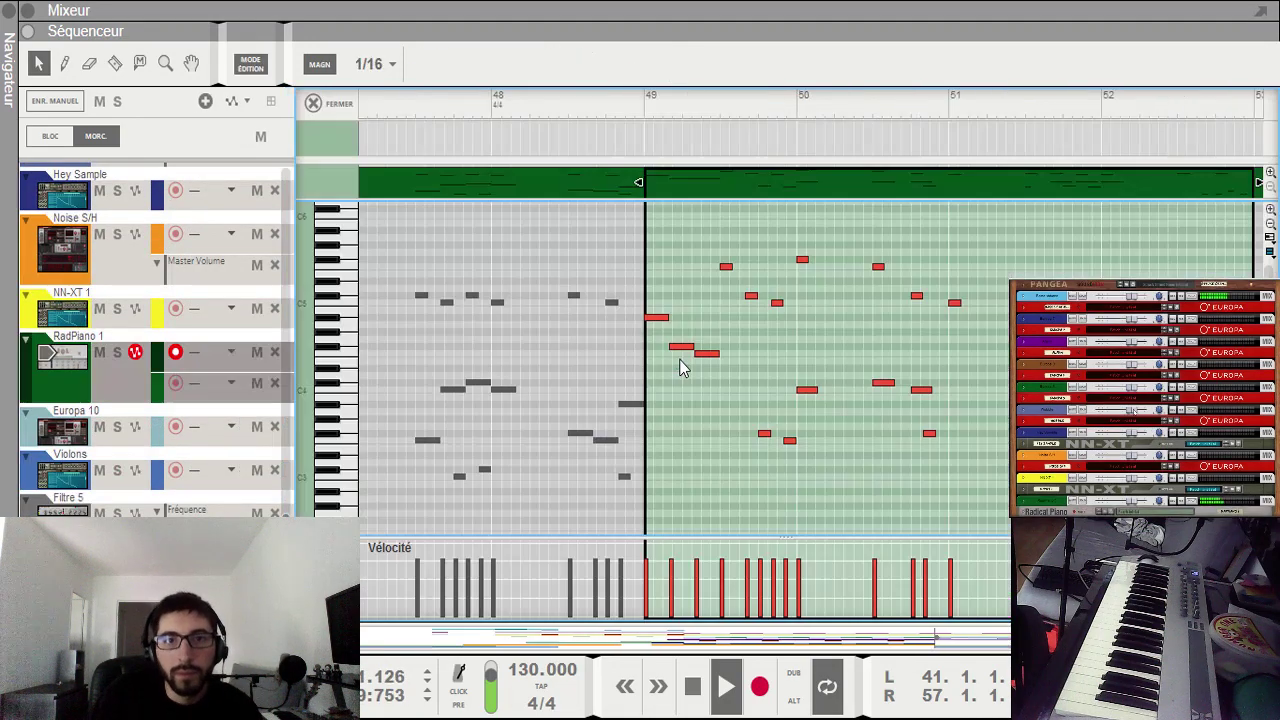
pyautogui.doubleClick(680, 360)
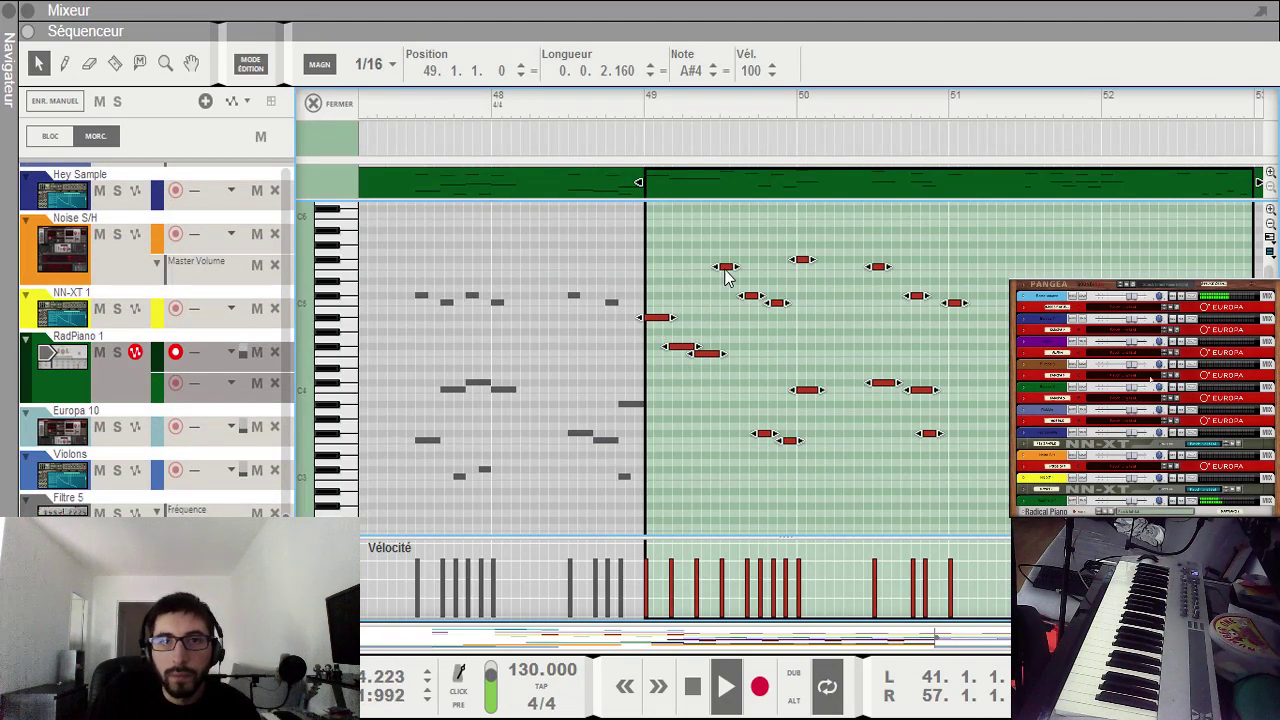
pyautogui.scroll(3, 715, 333)
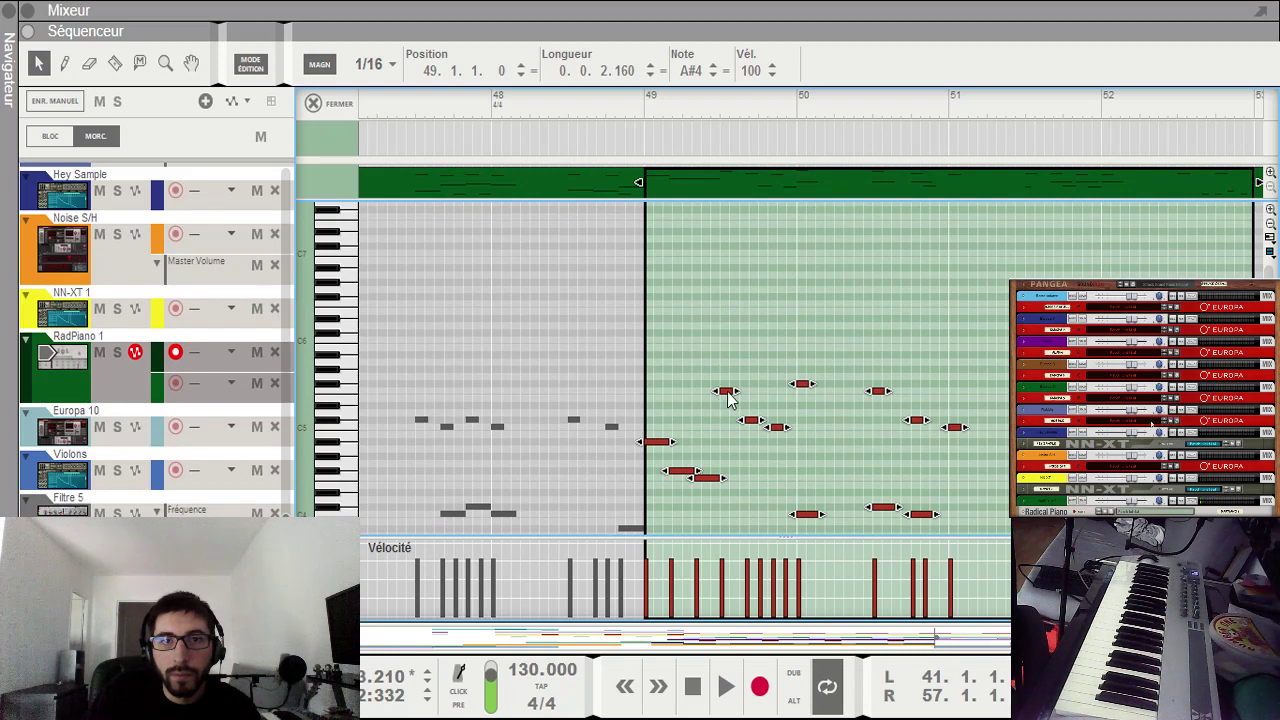
pyautogui.scroll(-2, 728, 398)
pyautogui.click(650, 98)
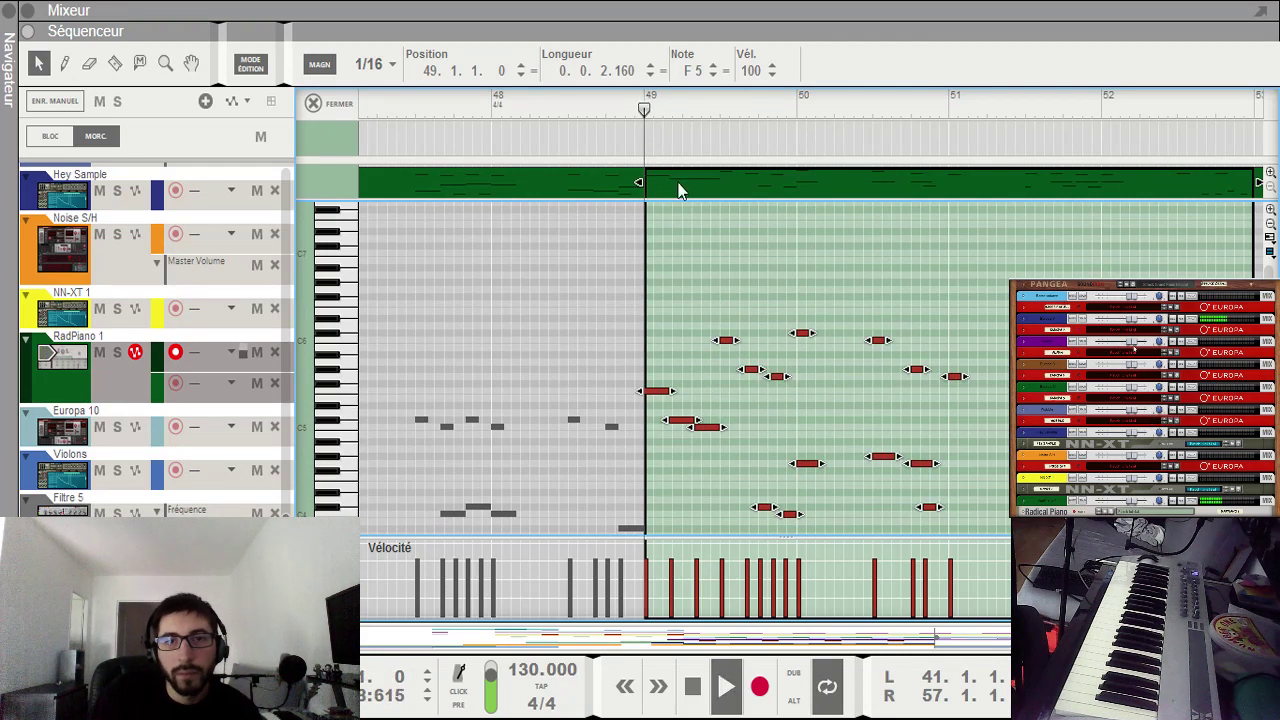
pyautogui.press('Escape')
# Step: Transpose all notes of the RadPiano 1 clip at bar 53 upward in the same way
pyautogui.doubleClick(853, 356)
pyautogui.press('super+a')
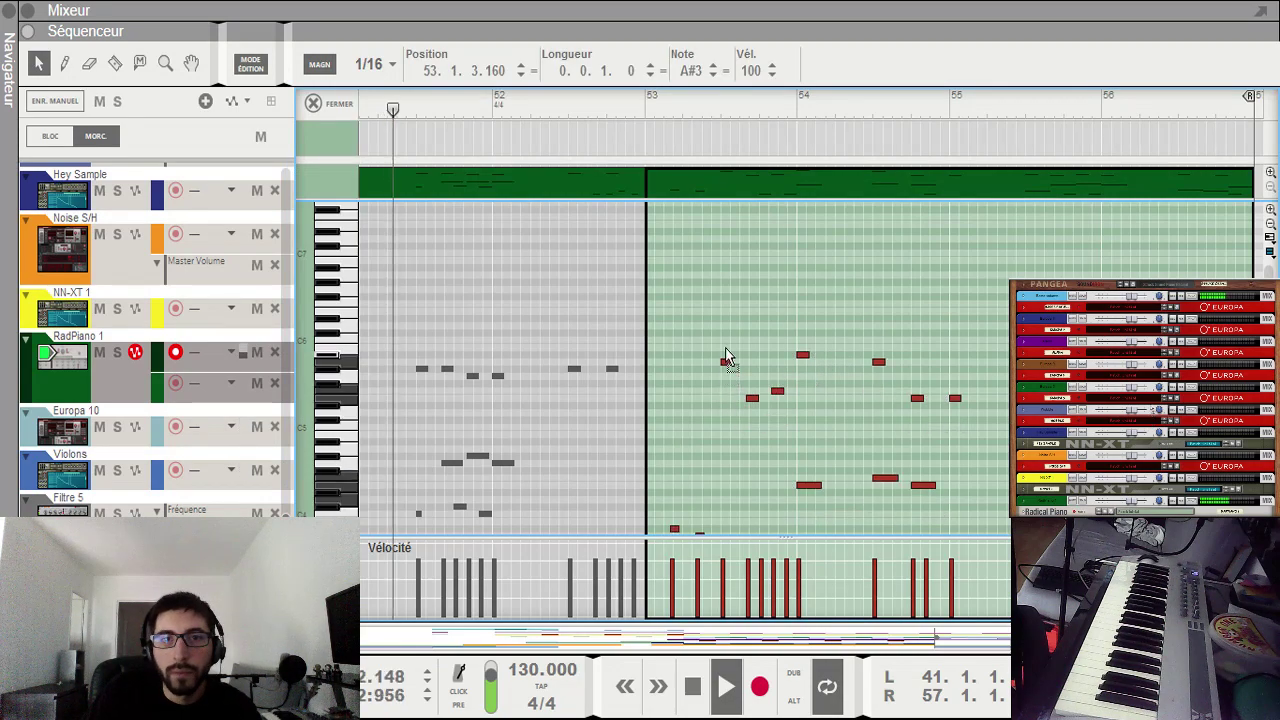
pyautogui.press('super+e')
# Step: Transpose all chords of the Europa 10 clip at bar 49 up five semitones, putting the lowest first note on A#2
pyautogui.doubleClick(679, 428)
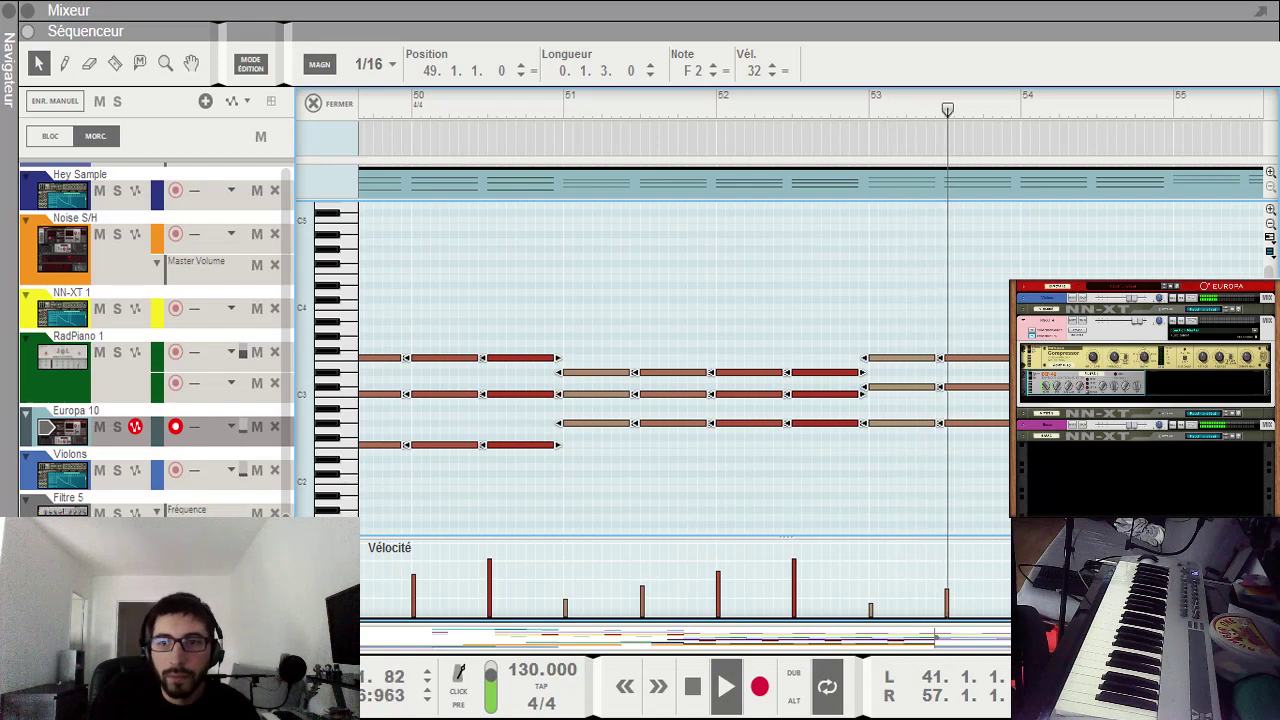
pyautogui.hscroll(-5, 693, 583)
pyautogui.hscroll(2, 977, 530)
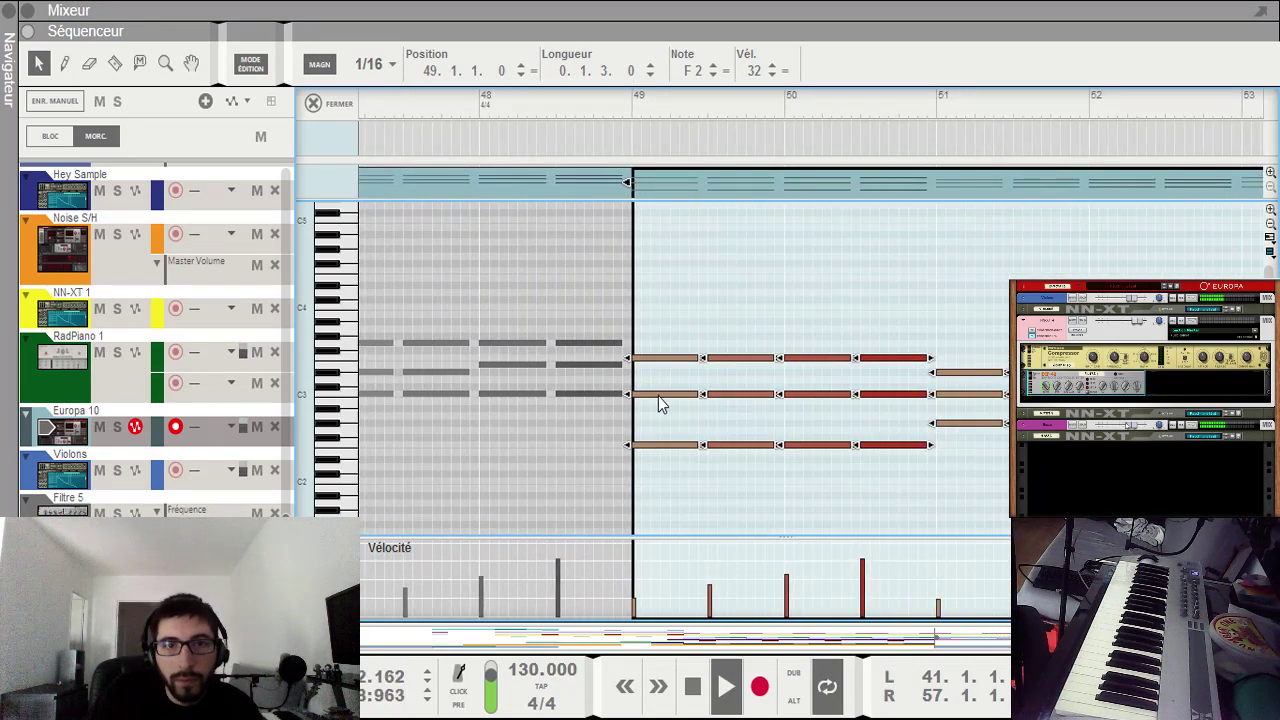
pyautogui.moveTo(652, 402); pyautogui.dragTo(653, 361)
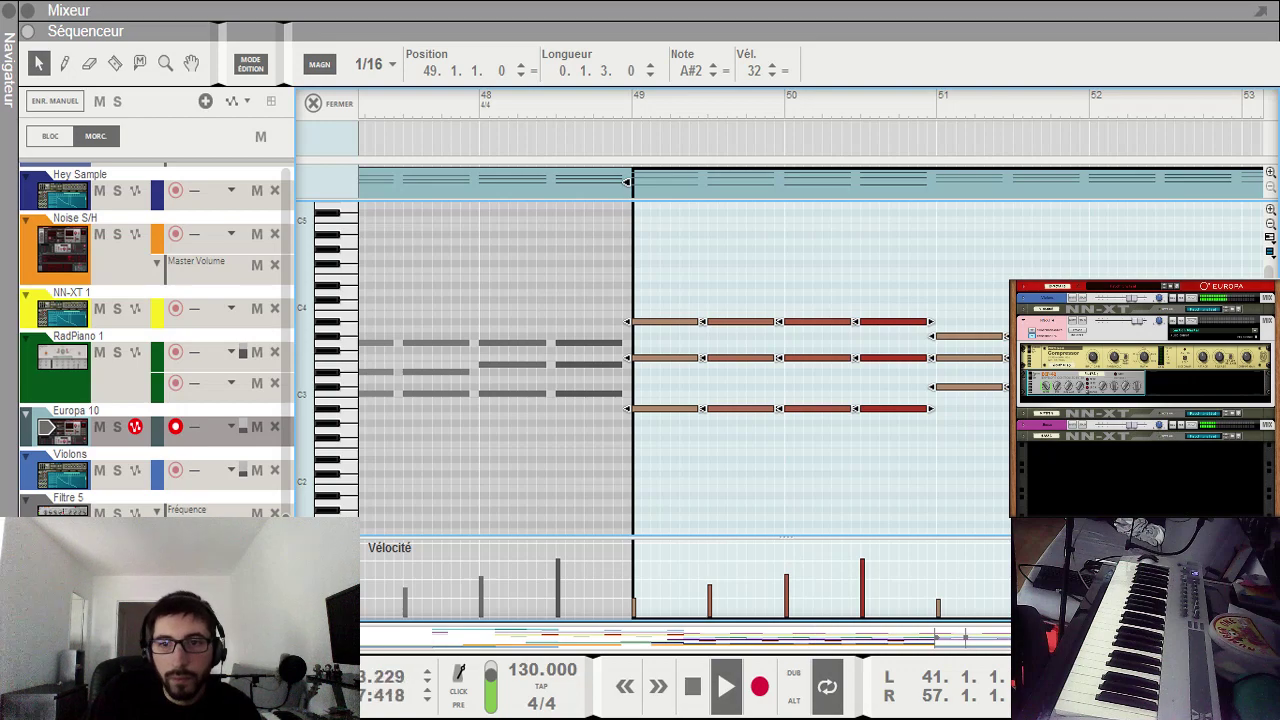
pyautogui.hscroll(2, 945, 477)
pyautogui.click(936, 472)
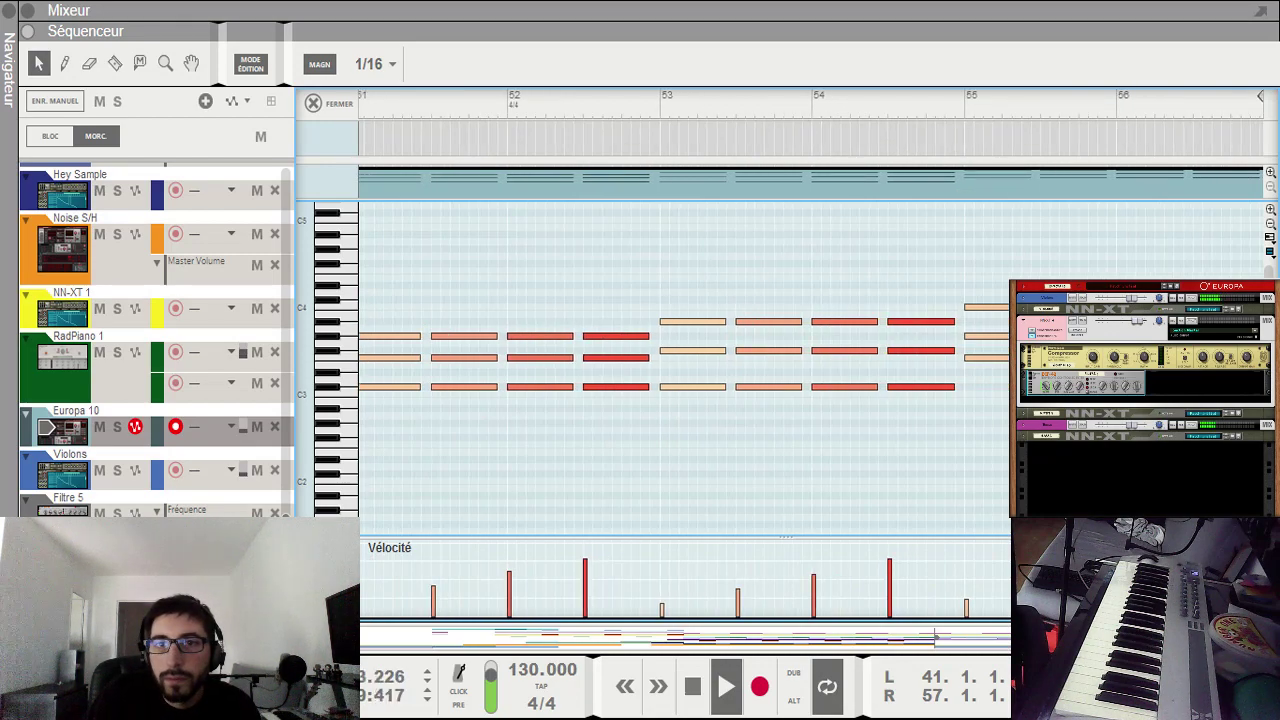
# Step: Set the left loop locator to bar 49 and transpose the magenta track's clip at bar 49 up five semitones
pyautogui.press('Escape')
pyautogui.keyDown('ctrl'); pyautogui.click(586, 112); pyautogui.keyUp('ctrl')
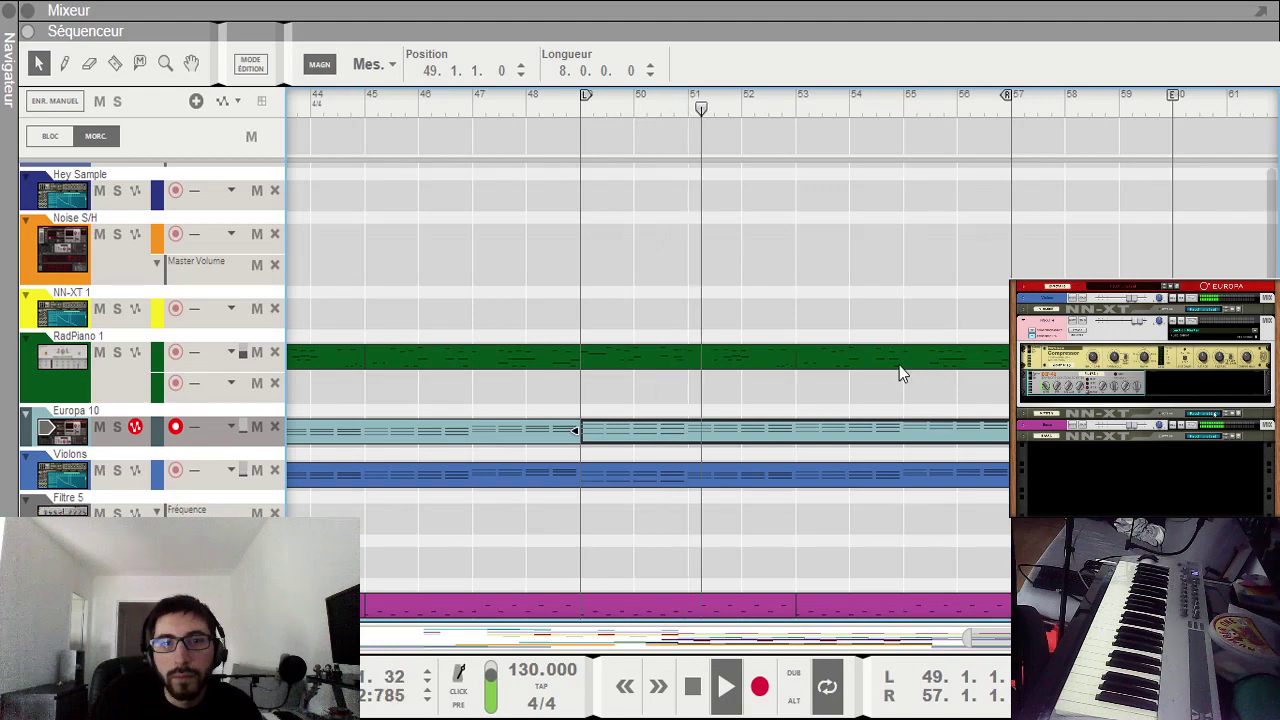
pyautogui.hotkey('shift', 'Tab')
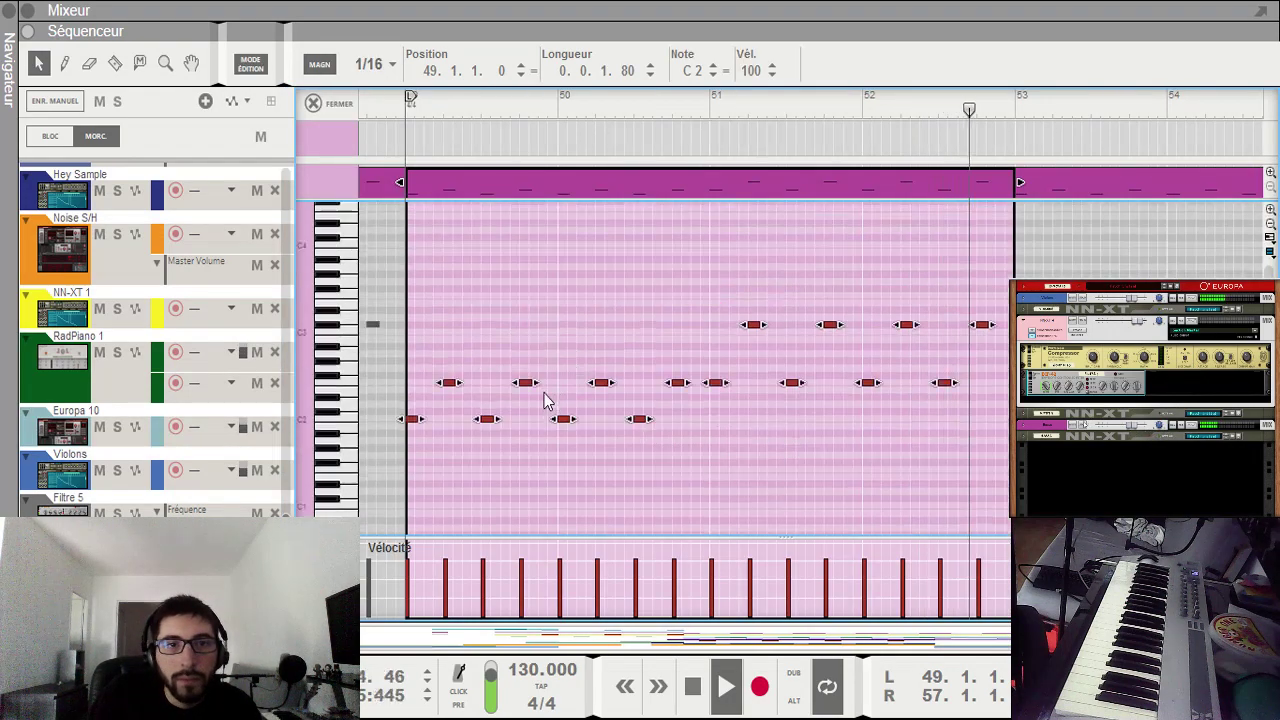
pyautogui.moveTo(412, 408); pyautogui.dragTo(412, 384)
pyautogui.press('Escape')
# Step: Transpose all notes of the magenta track's clip at bar 53 upward to match the preceding clip
pyautogui.doubleClick(897, 604)
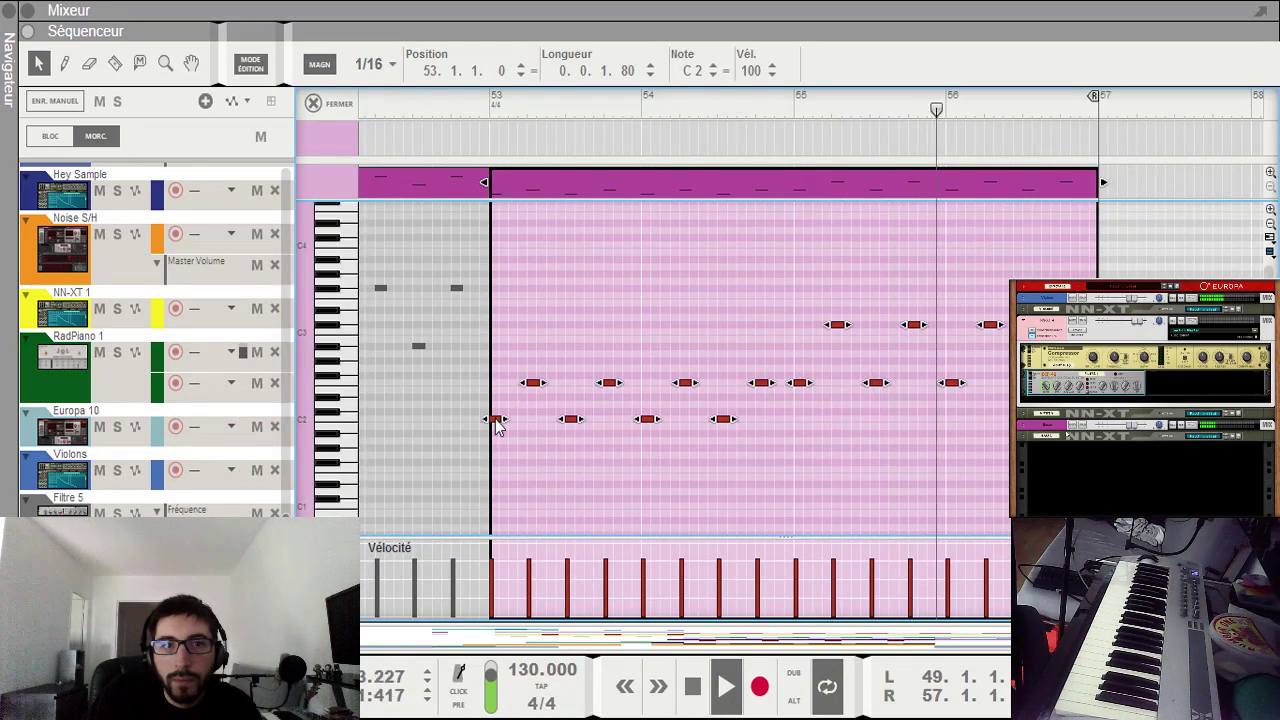
pyautogui.moveTo(491, 420); pyautogui.dragTo(494, 386)
pyautogui.click(710, 485)
pyautogui.hotkey('shift', 'Tab')
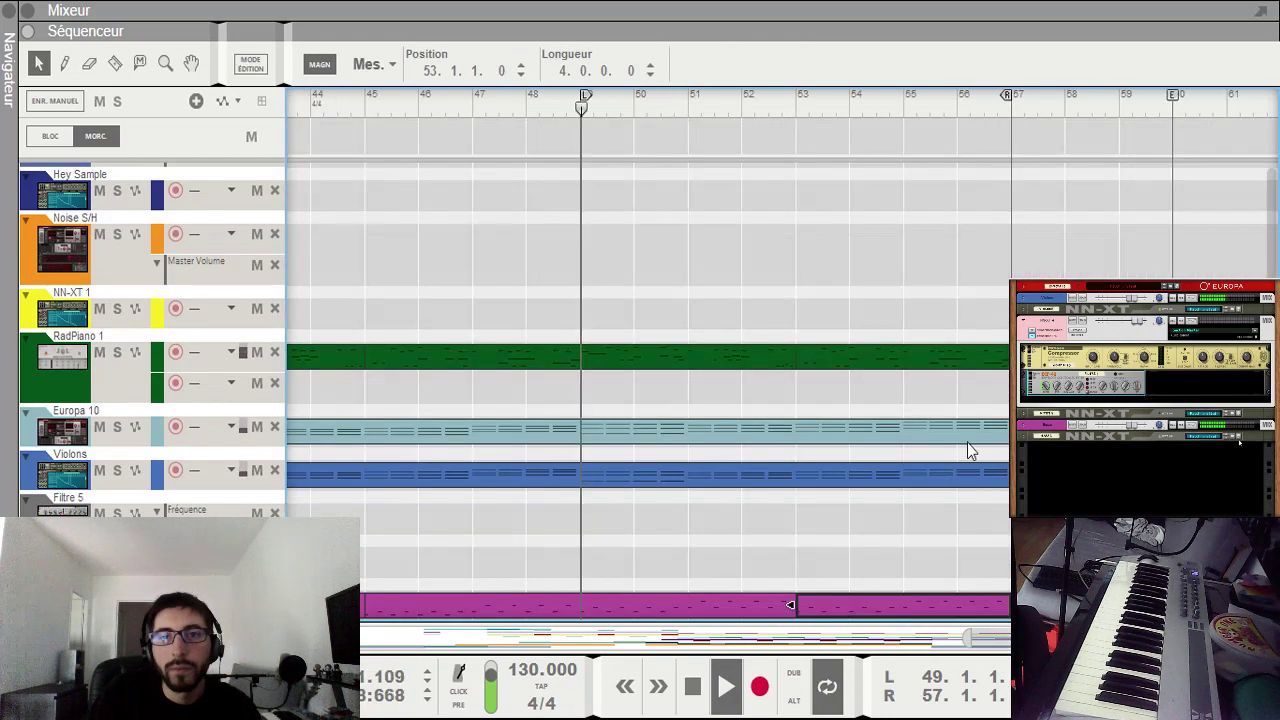
# Step: Delete the Alarm track's muted note clips and Filter Freq automation clips in the new section up to bar 57
pyautogui.scroll(5, 870, 500)
pyautogui.scroll(-10, 869, 492)
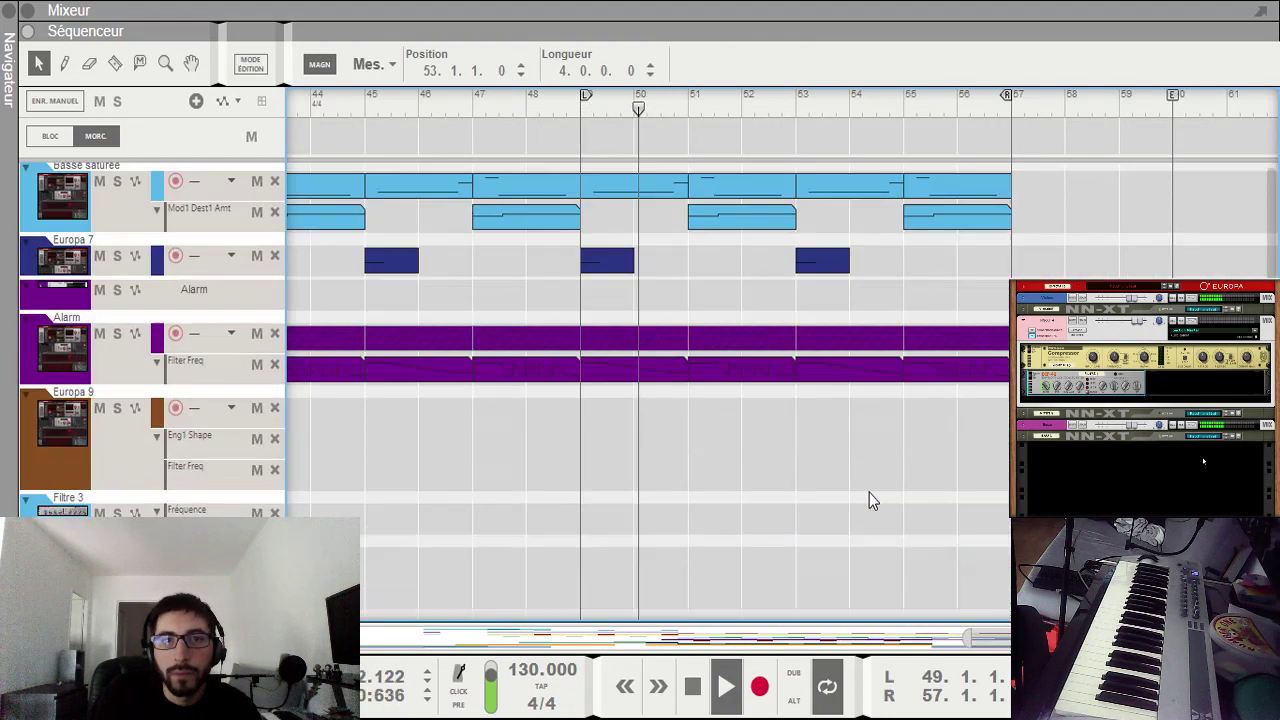
pyautogui.scroll(5, 867, 491)
pyautogui.scroll(-3, 800, 530)
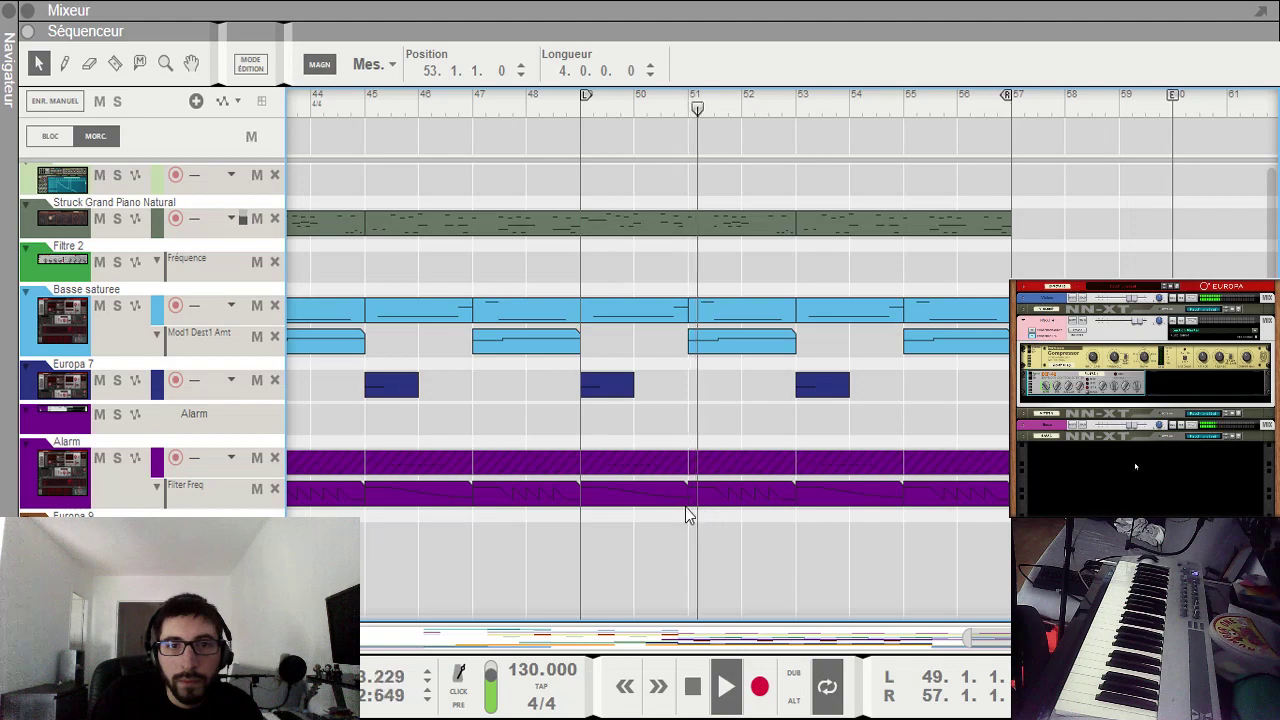
pyautogui.scroll(3, 700, 505)
pyautogui.scroll(-2, 680, 508)
pyautogui.moveTo(620, 512); pyautogui.dragTo(992, 562)
pyautogui.press('Delete')
pyautogui.moveTo(686, 466); pyautogui.dragTo(351, 571)
pyautogui.press('Delete')
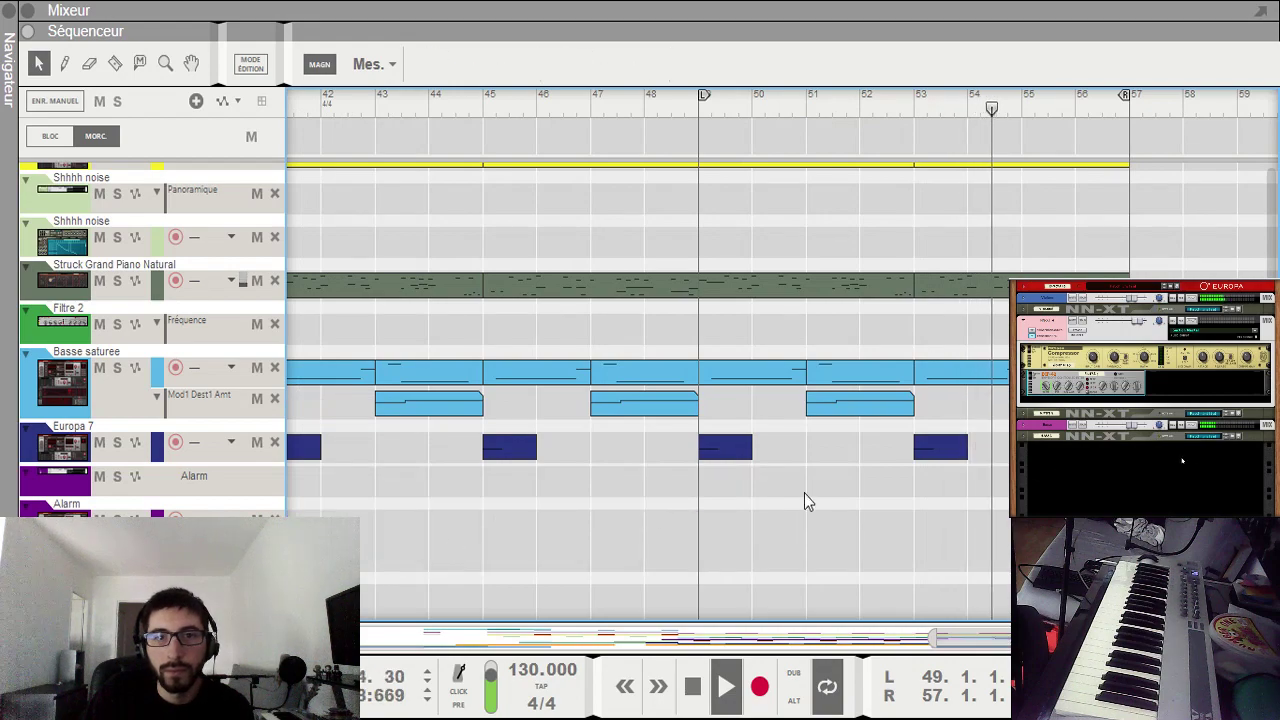
# Step: Raise the single note in the Europa 7 clips at bars 49 and 53 to C3
pyautogui.moveTo(988, 436); pyautogui.dragTo(728, 455)
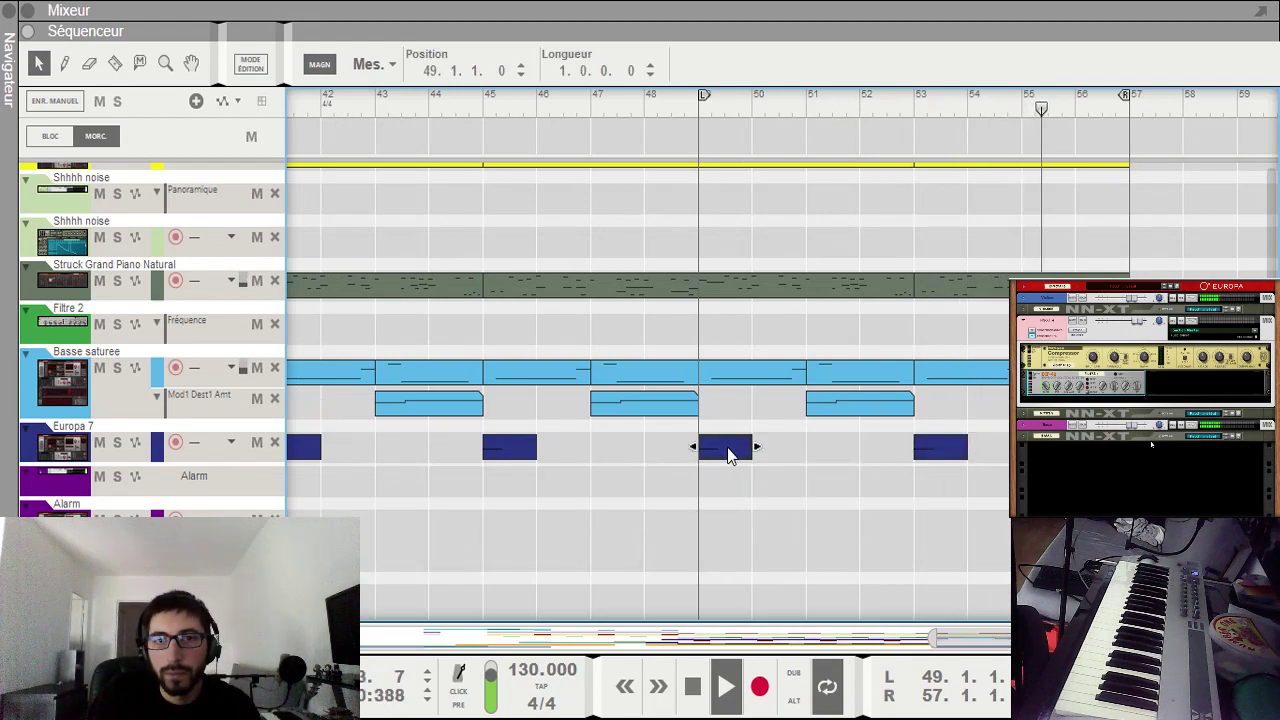
pyautogui.doubleClick(728, 455)
pyautogui.click(1129, 402)
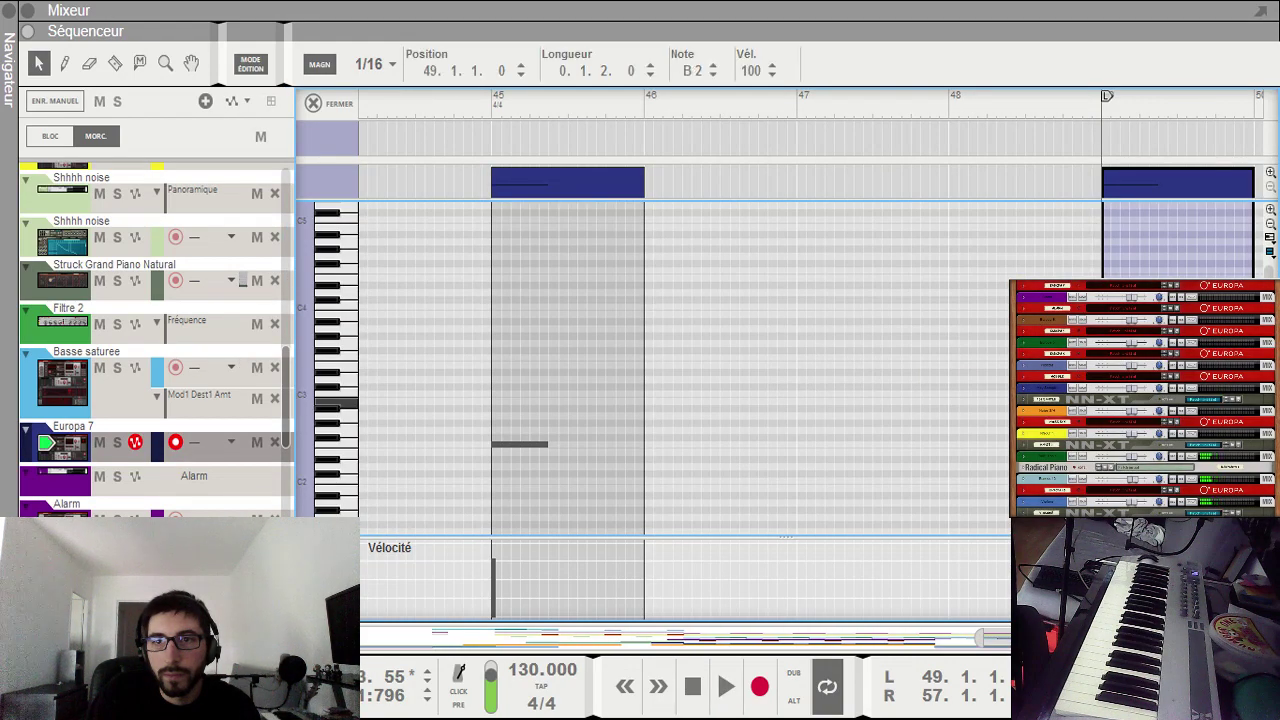
pyautogui.press('space')
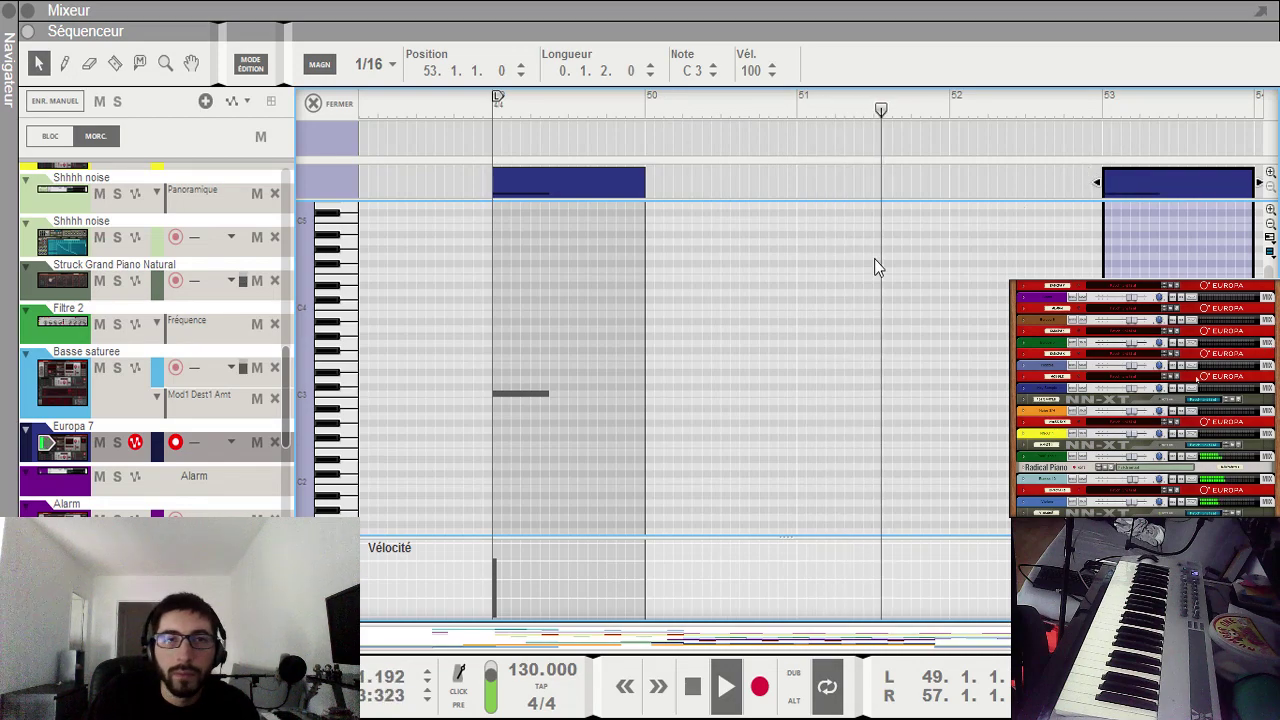
pyautogui.hotkey('shift', 'Tab')
pyautogui.scroll(3, 868, 359)
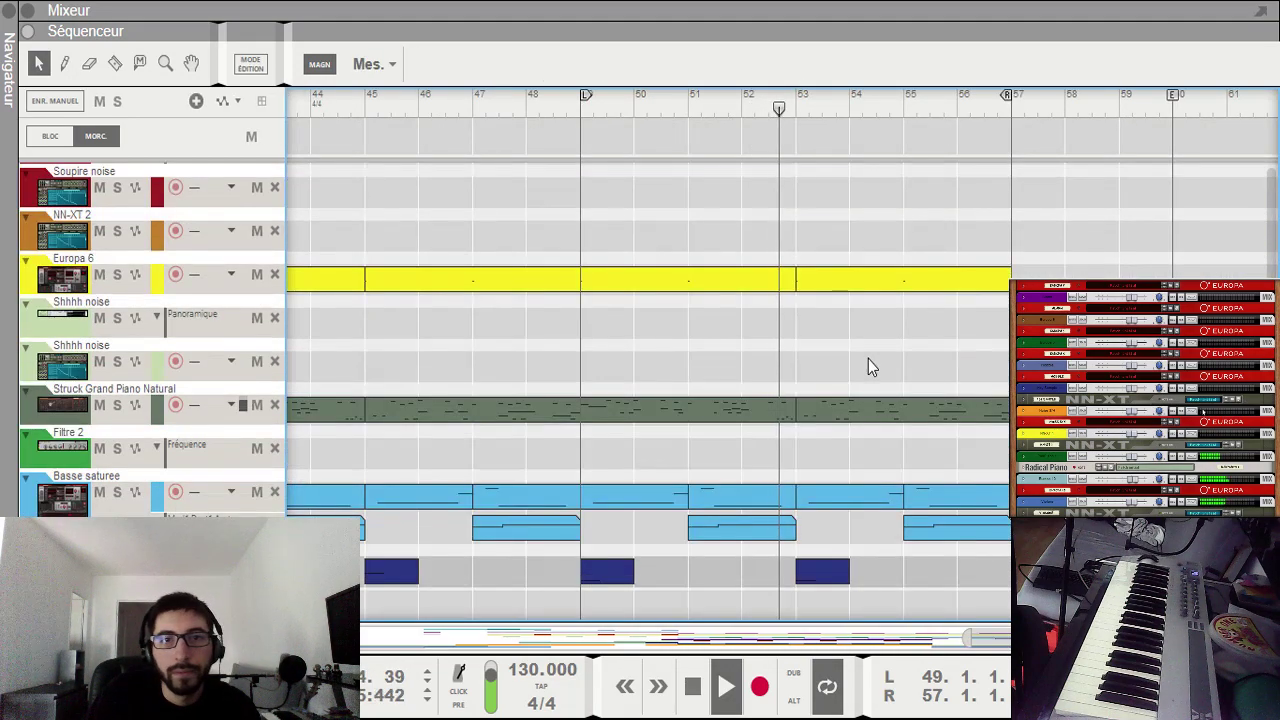
# Step: Transpose the Humana 1 chord at bar 49 up so that its lowest note is C3
pyautogui.scroll(3, 771, 448)
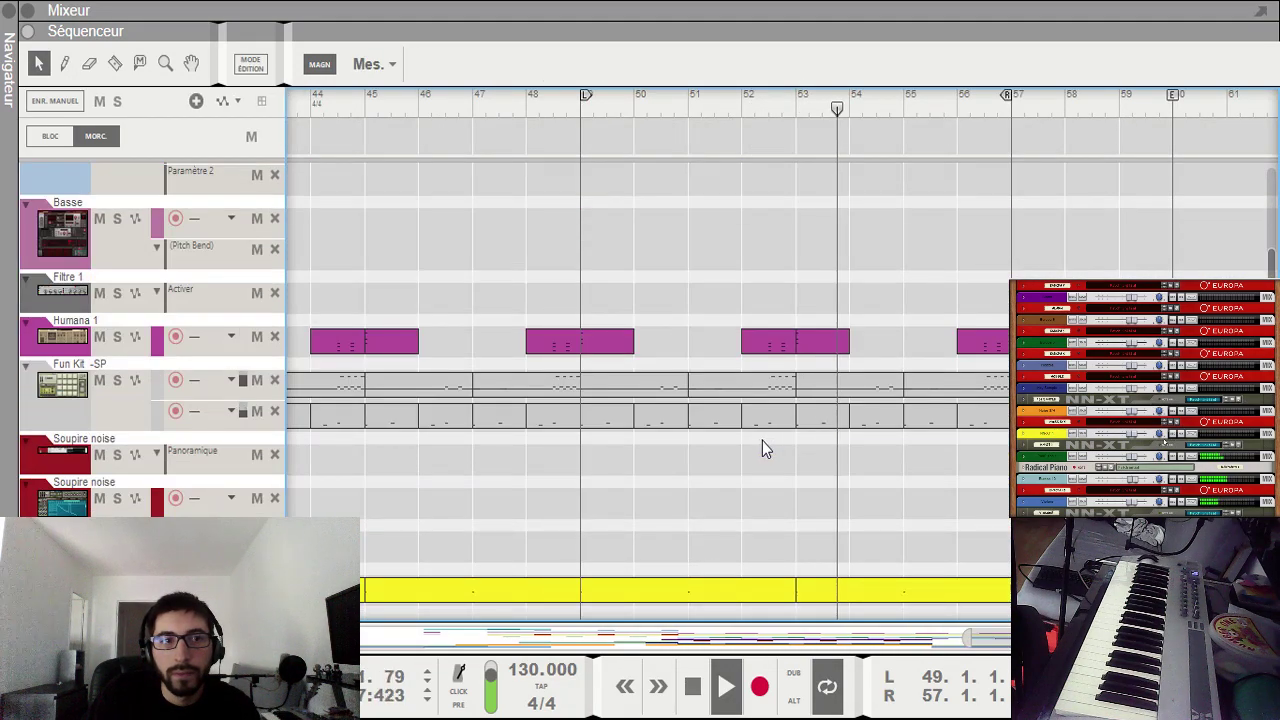
pyautogui.scroll(3, 714, 434)
pyautogui.doubleClick(620, 470)
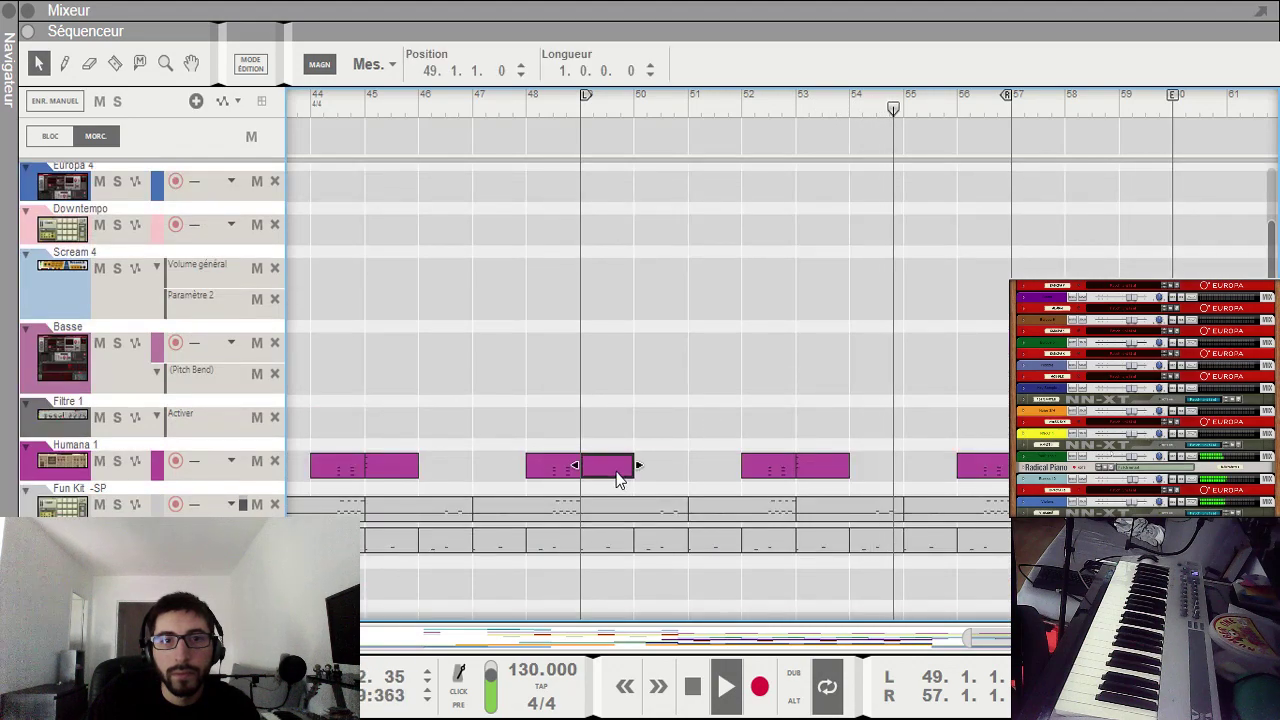
pyautogui.moveTo(1106, 444); pyautogui.dragTo(1106, 393)
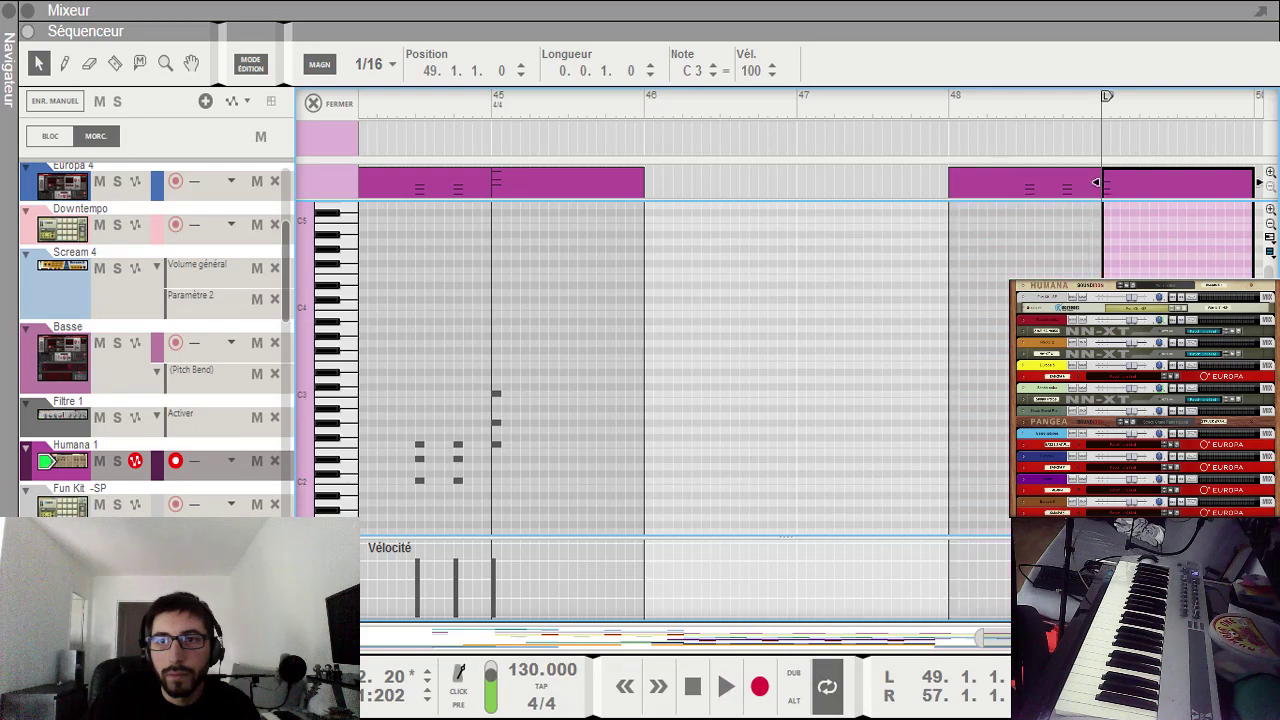
pyautogui.press('space')
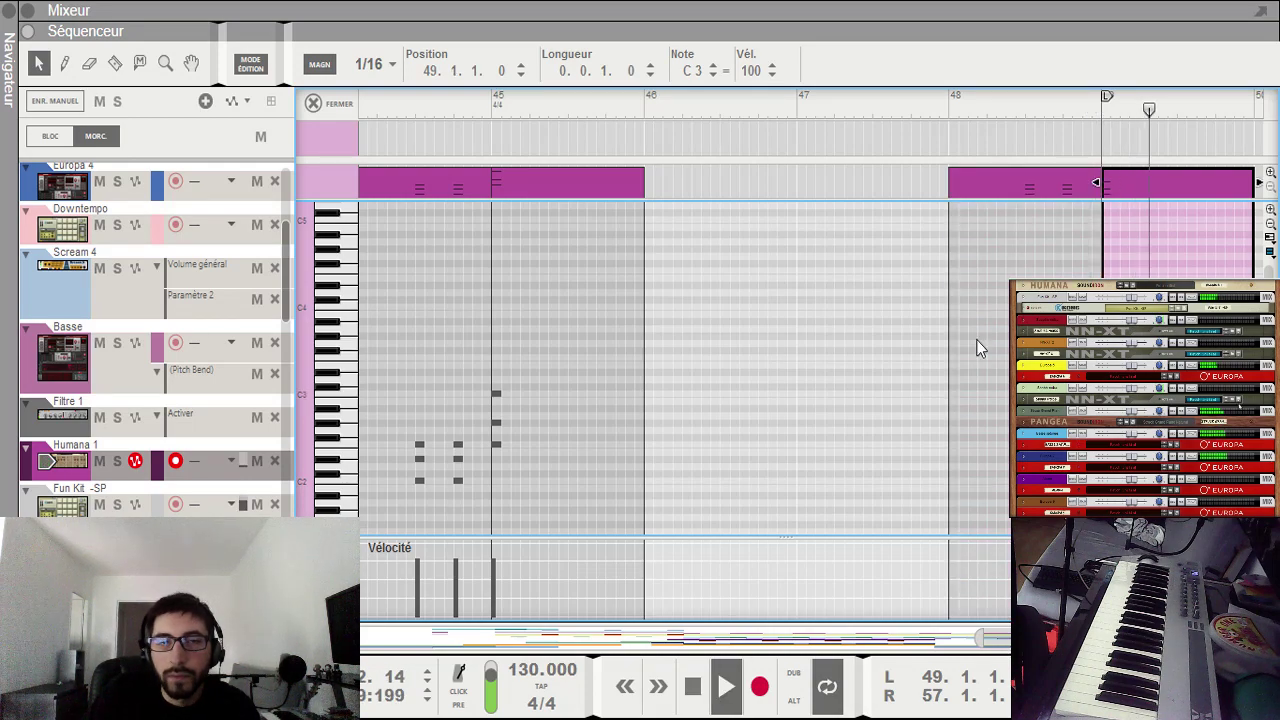
# Step: Transpose all chords of the Humana 1 clip at bar 52 up so that their lowest note is F2
pyautogui.press('Escape')
pyautogui.doubleClick(764, 474)
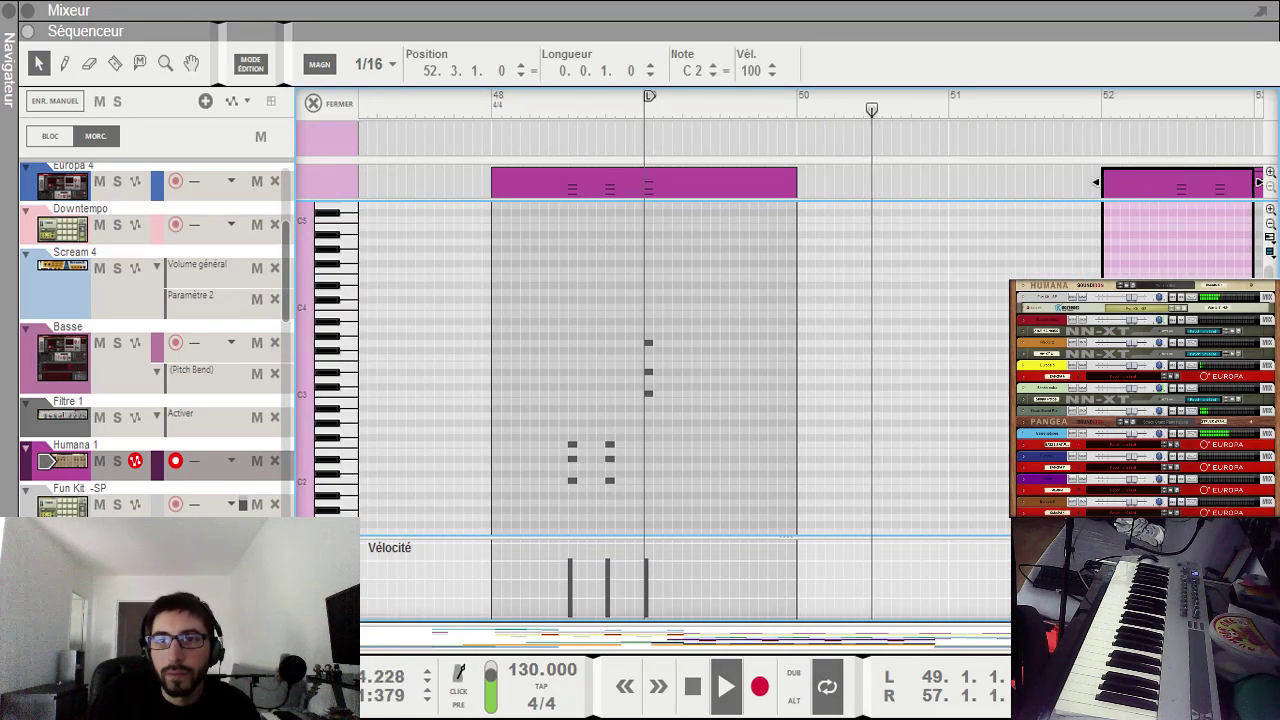
pyautogui.press('space')
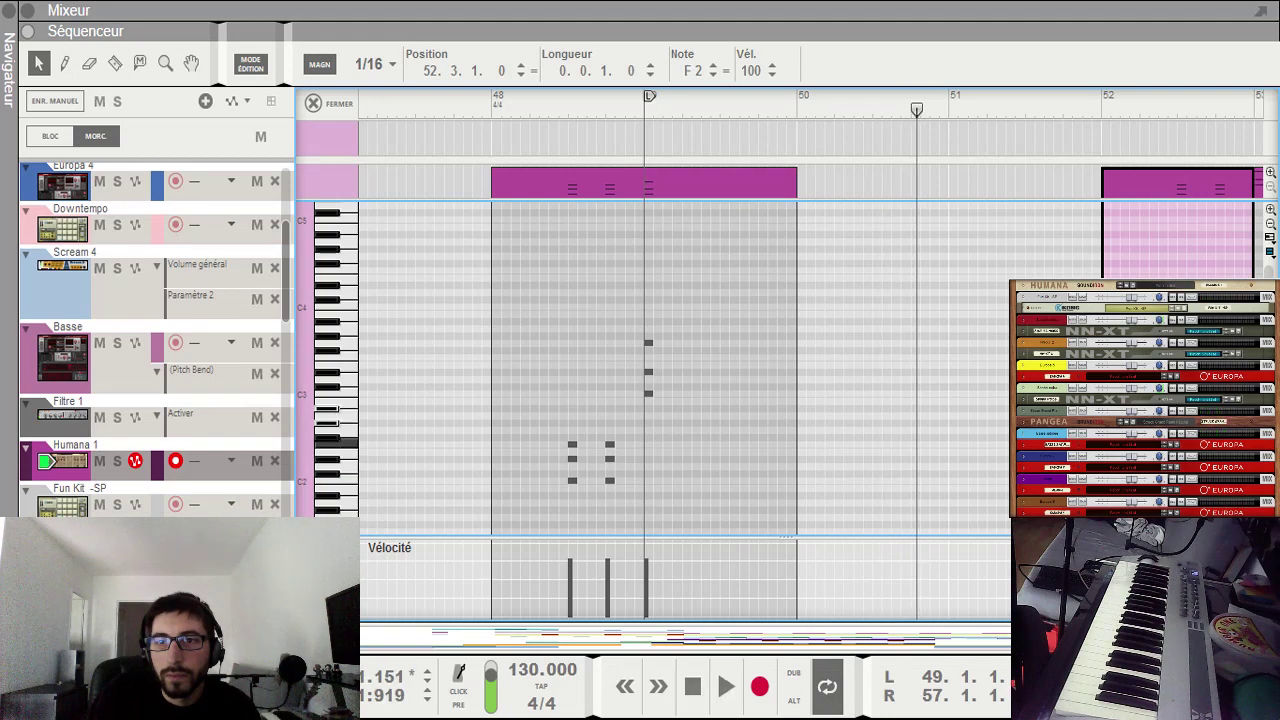
pyautogui.click(1175, 96)
pyautogui.press('space')
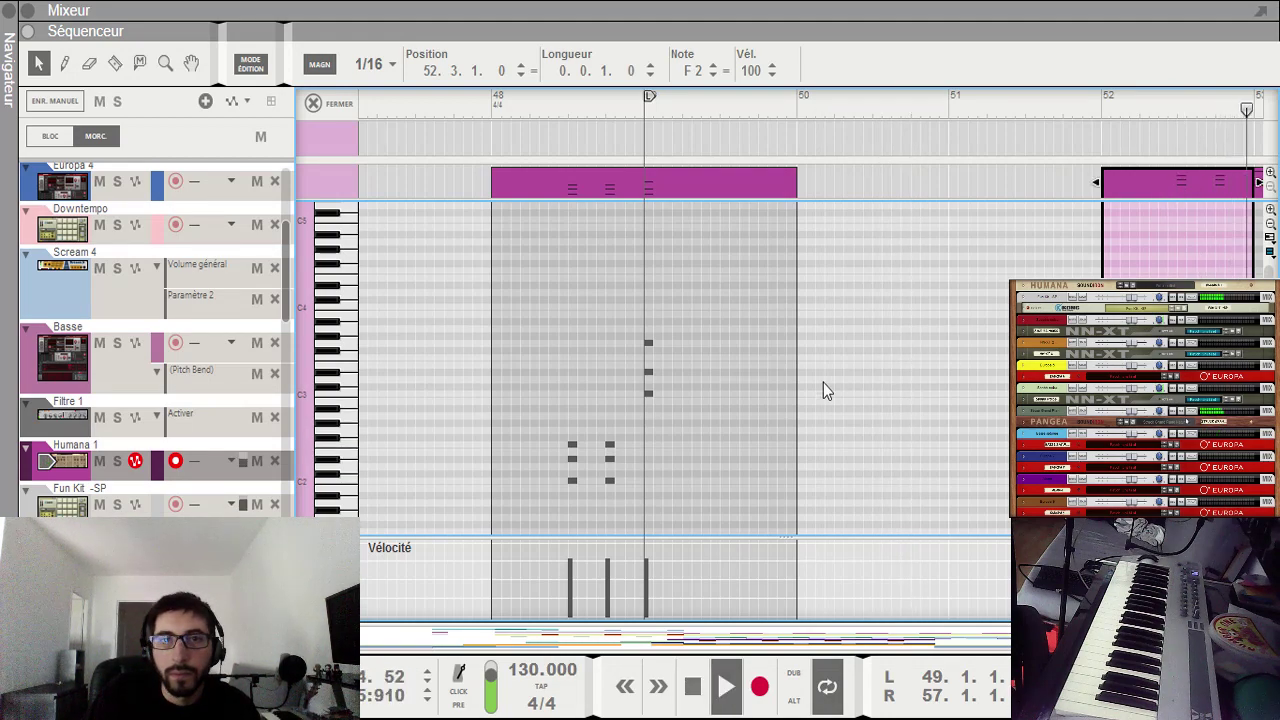
# Step: Transpose the Humana 1 chord at bar 53 up seven semitones so that its lowest note is C3
pyautogui.hotkey('ctrl', 'e')
pyautogui.doubleClick(827, 473)
pyautogui.hotkey('ctrl', 'a')
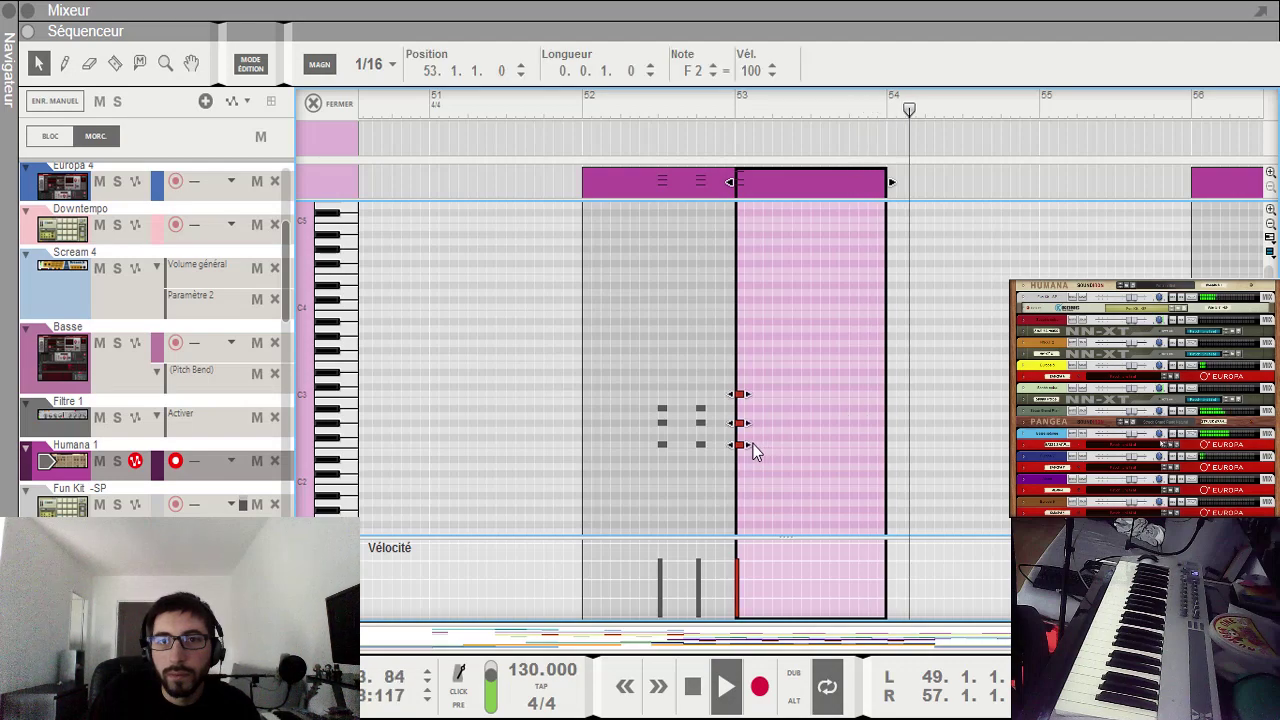
pyautogui.press('space')
pyautogui.moveTo(740, 445); pyautogui.dragTo(740, 398)
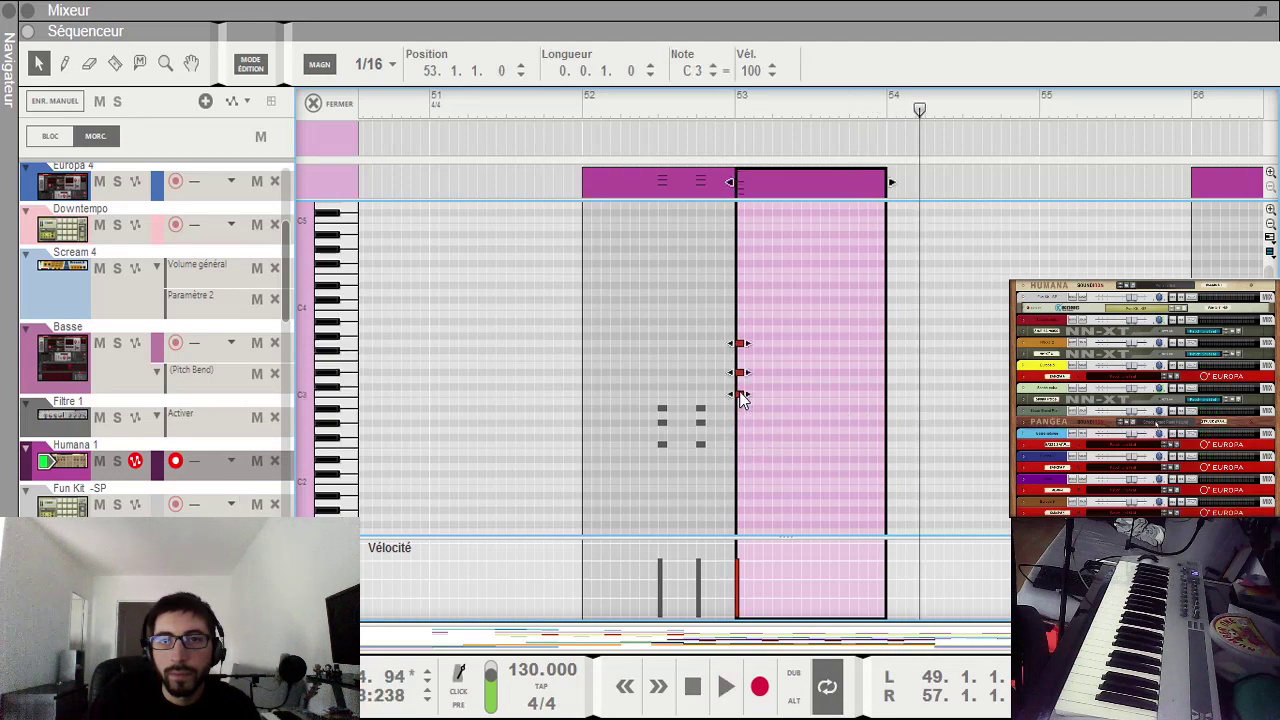
# Step: Raise the chords of the Humana 1 clip at bar 56 to start from F2, and play back the section
pyautogui.hotkey('ctrl', 'e')
pyautogui.doubleClick(995, 467)
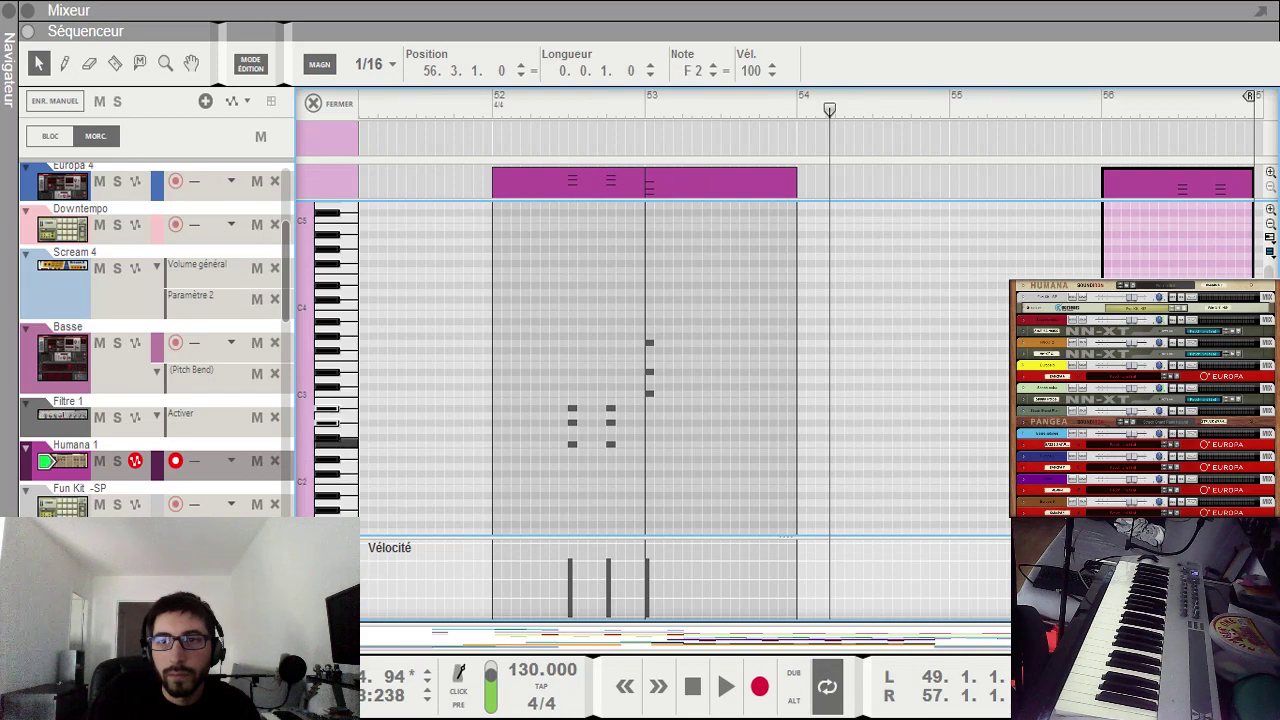
pyautogui.hotkey('ctrl', 'e')
pyautogui.click(597, 112)
pyautogui.press('space')
# Step: Transpose all notes of the magenta arpeggio track's clip at bar 49 down five semitones, from F2 to C2
pyautogui.scroll(3, 837, 320)
pyautogui.scroll(-10, 800, 425)
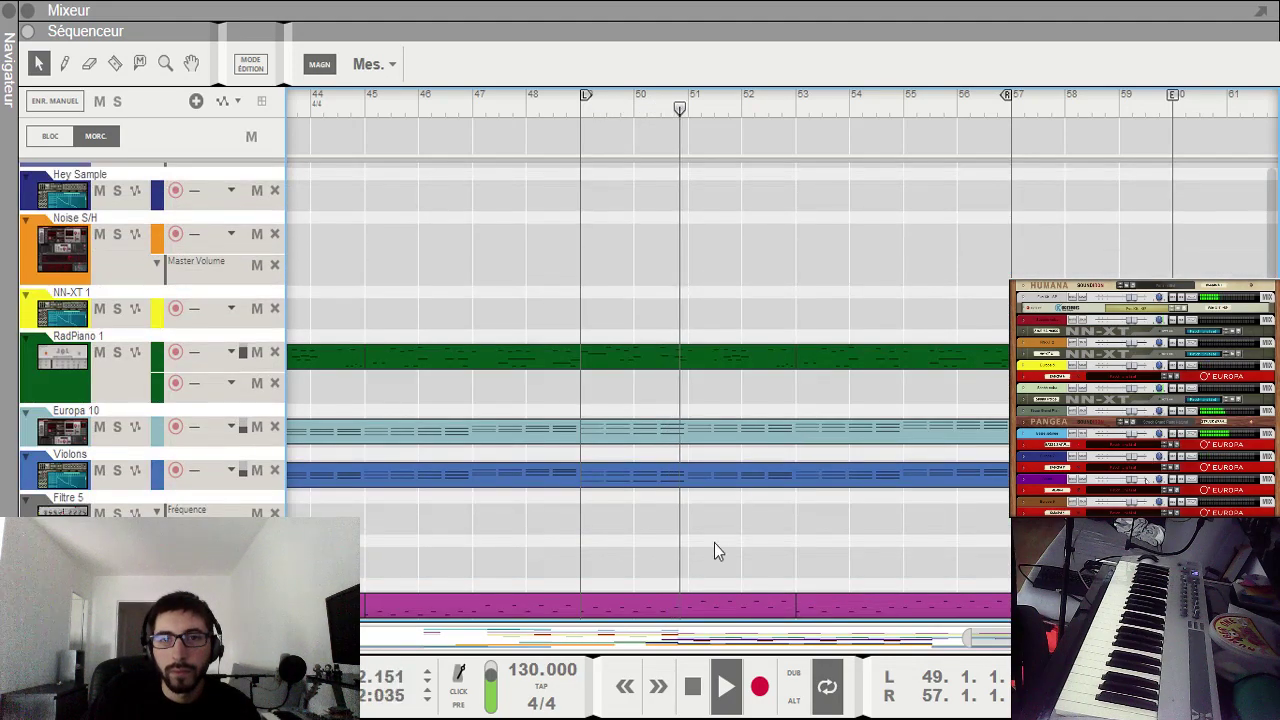
pyautogui.doubleClick(732, 605)
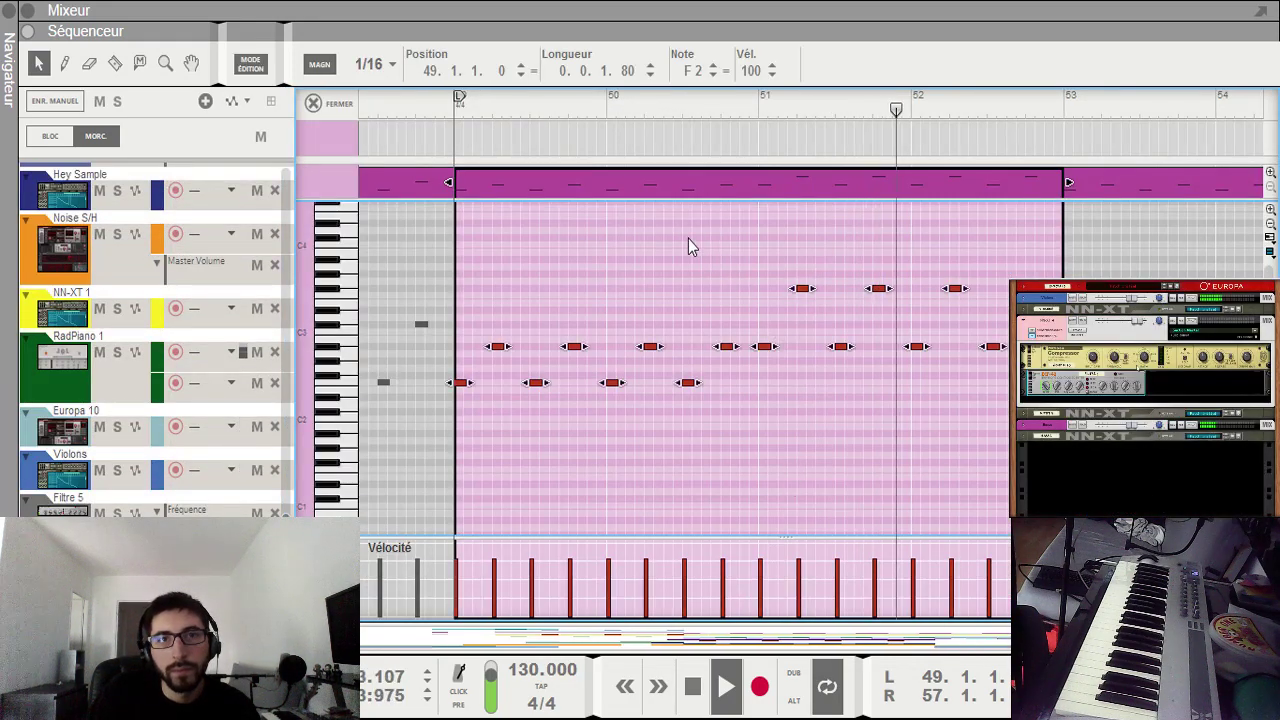
pyautogui.click(687, 70)
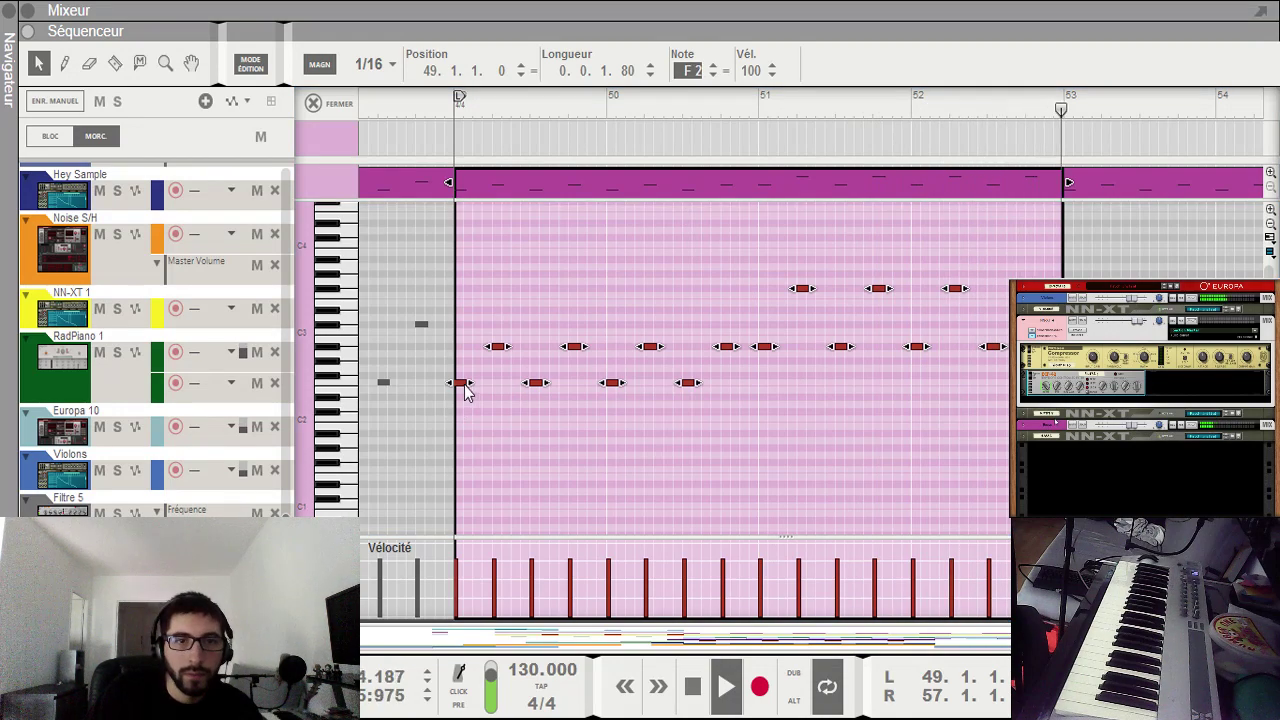
pyautogui.moveTo(462, 382); pyautogui.dragTo(462, 418)
# Step: Lower all notes of the magenta arpeggio track's clip at bar 53 to match its bar 49 clip, and return to the arrangement
pyautogui.click(1100, 182)
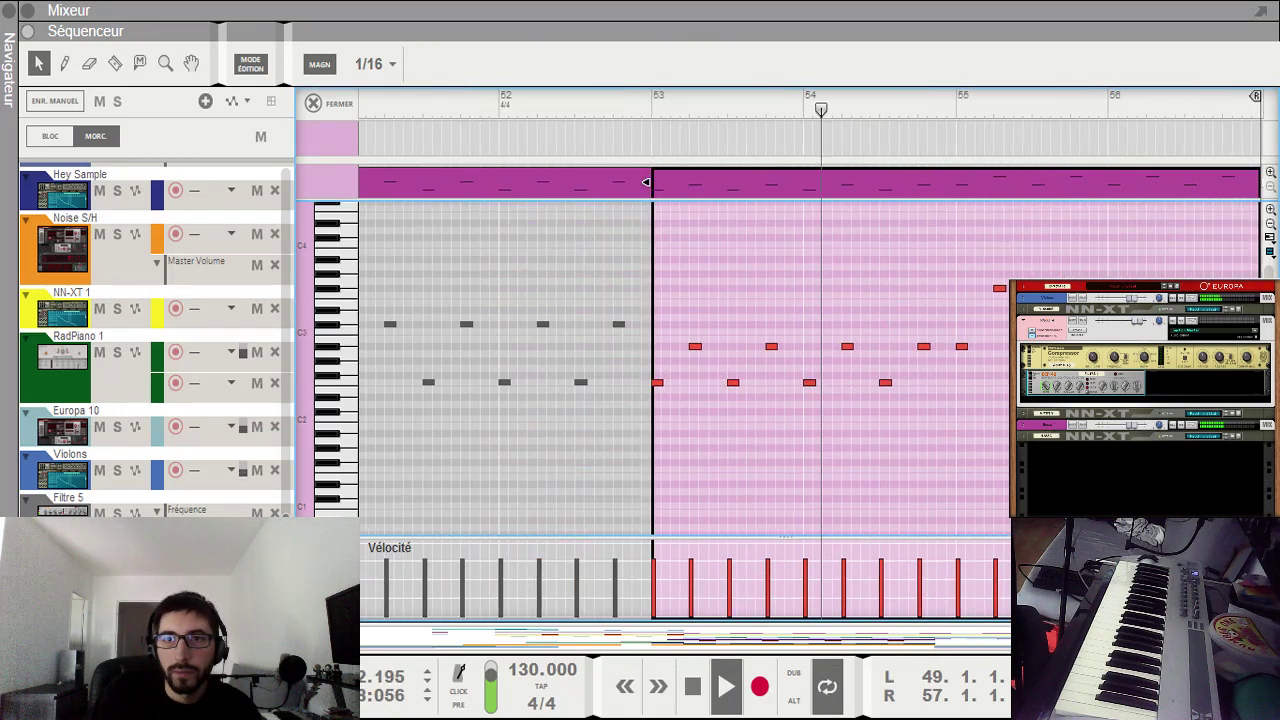
pyautogui.hotkey('ctrl', 'a')
pyautogui.moveTo(657, 381); pyautogui.dragTo(660, 421)
pyautogui.hotkey('ctrl', 'e')
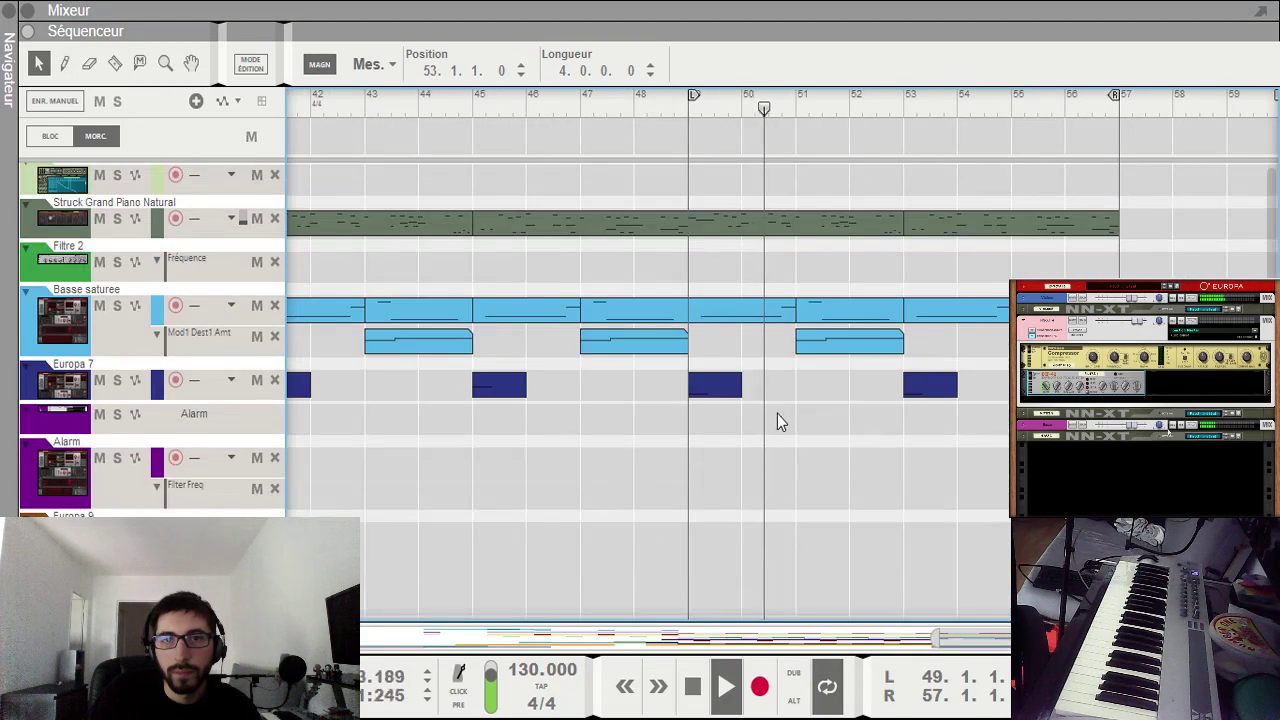
pyautogui.hotkey('ctrl', 'e')
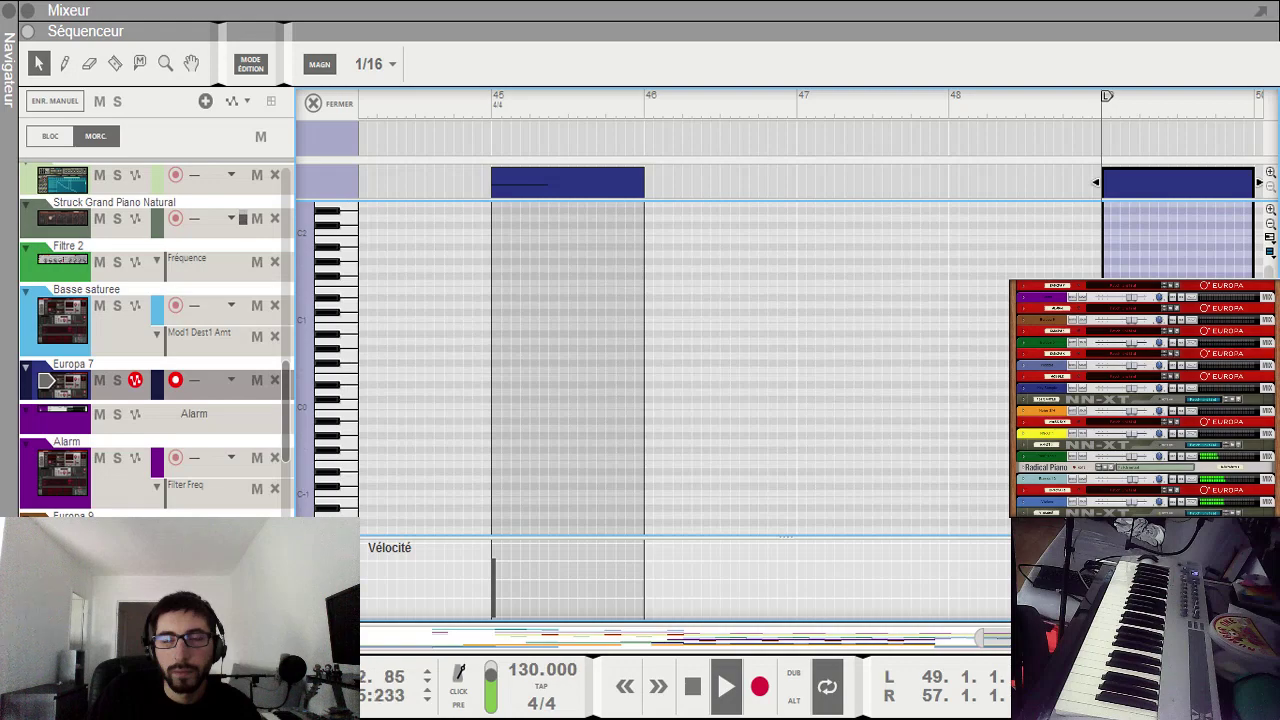
pyautogui.hotkey('ctrl', 'e')
pyautogui.moveTo(723, 400); pyautogui.dragTo(808, 406)
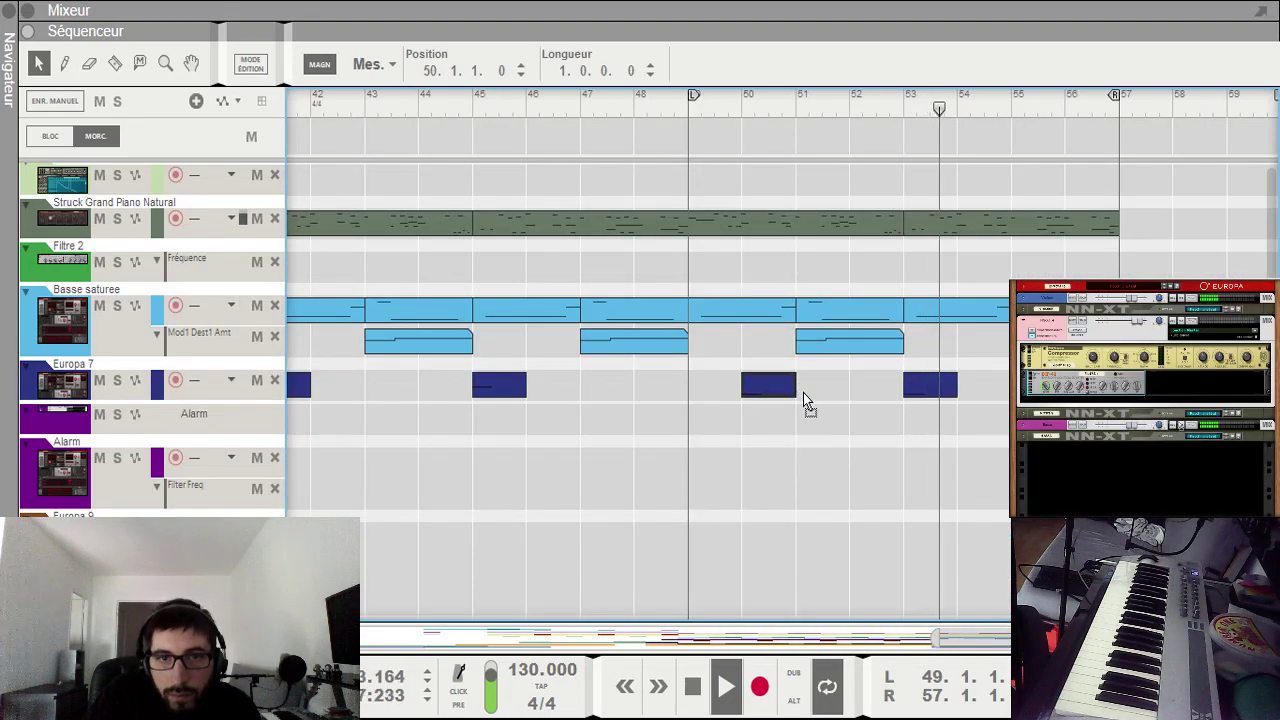
pyautogui.hotkey('ctrl', 'z')
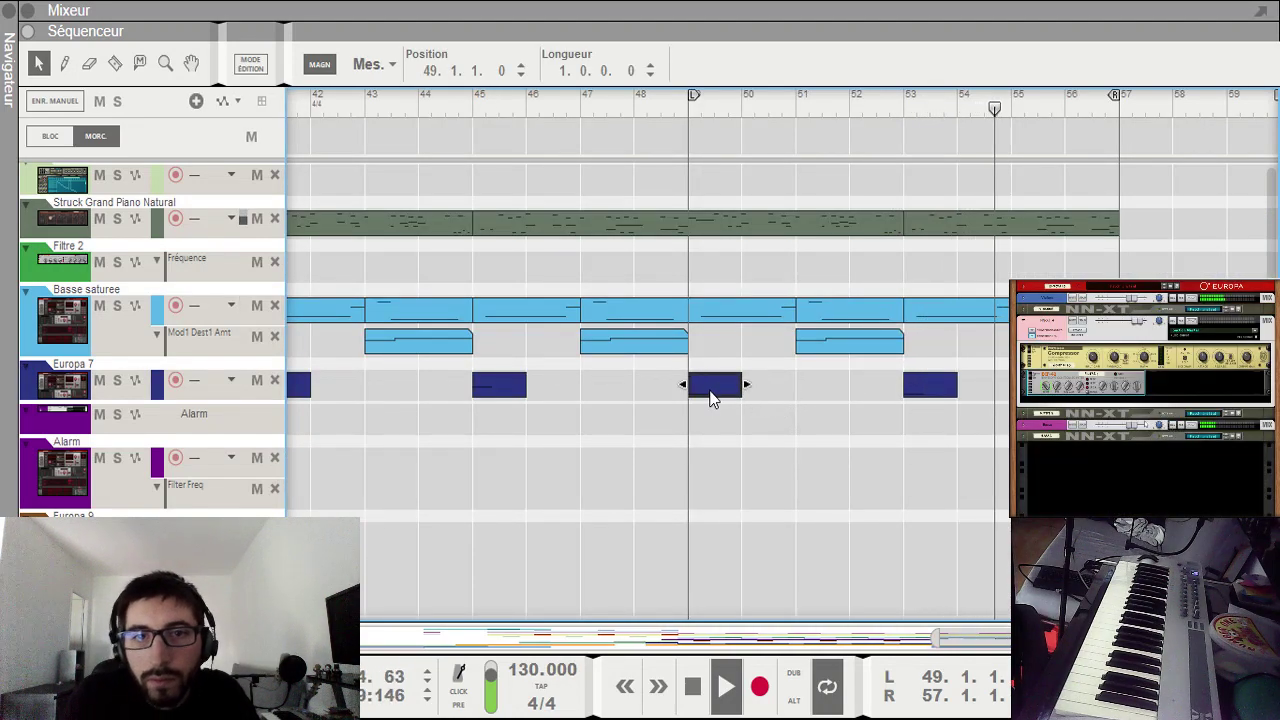
# Step: Set the single note in the Europa 7 clip at bar 49 to F2
pyautogui.hotkey('ctrl', 'e')
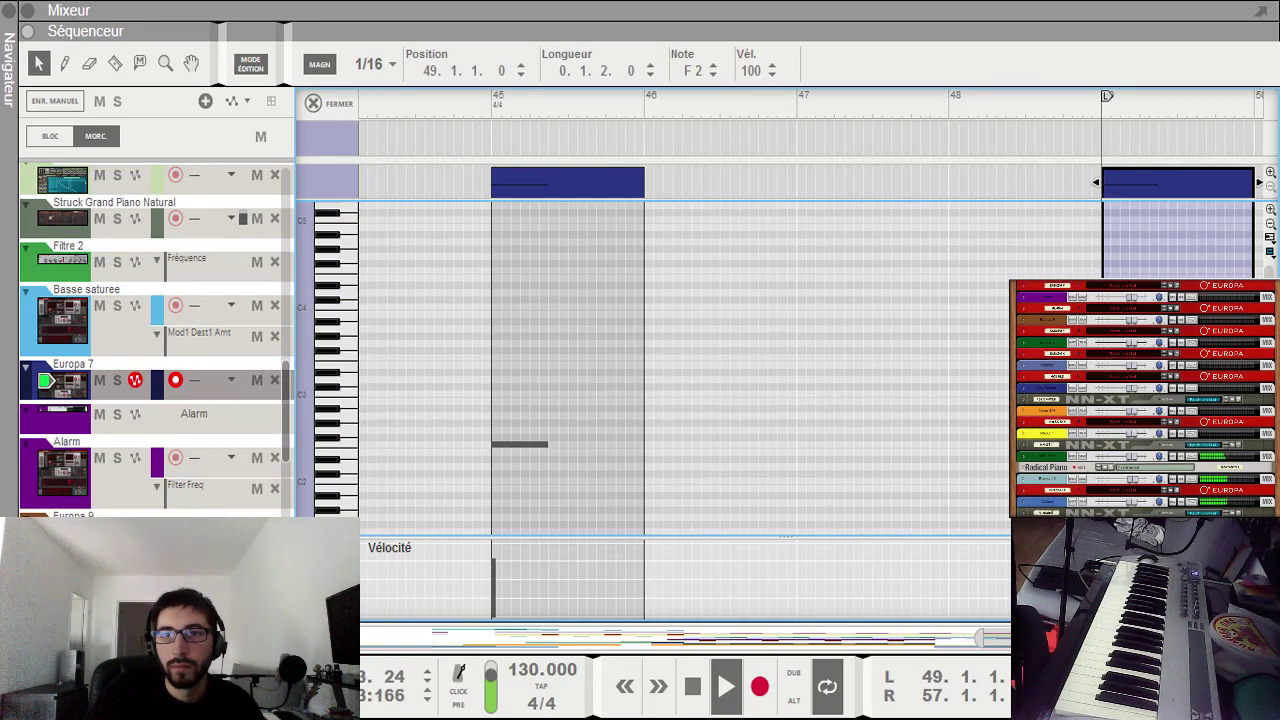
pyautogui.press('Escape')
pyautogui.press('space')
# Step: Replace the Europa 7 clip at bar 53 with a copy of its bar 49 clip
pyautogui.moveTo(860, 434); pyautogui.dragTo(816, 382)
pyautogui.press('Delete')
pyautogui.hotkey('ctrl', 'c')
pyautogui.click(806, 99)
pyautogui.hotkey('ctrl', 'v')
# Step: Transpose the notes of the Basse saturee clip at bar 49 up so the long note is C2, and play back from bar 49
pyautogui.doubleClick(623, 317)
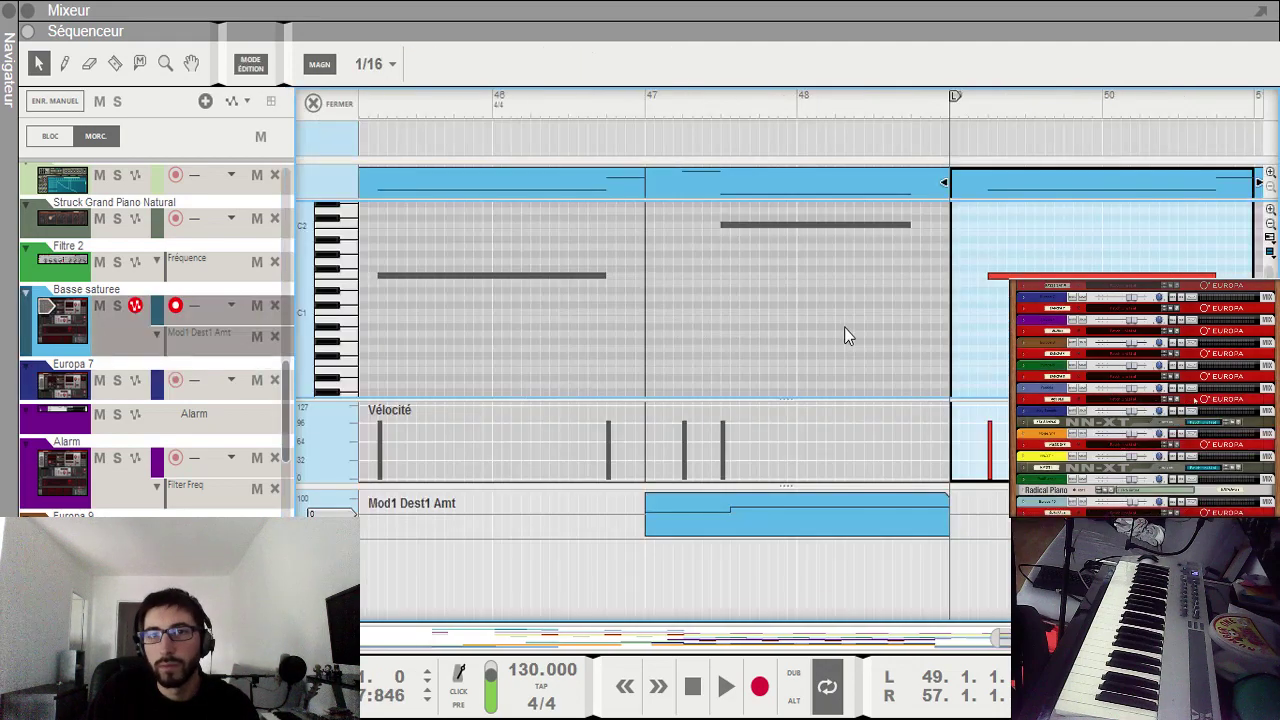
pyautogui.moveTo(1010, 277); pyautogui.dragTo(1006, 225)
pyautogui.click(940, 114)
pyautogui.press('space')
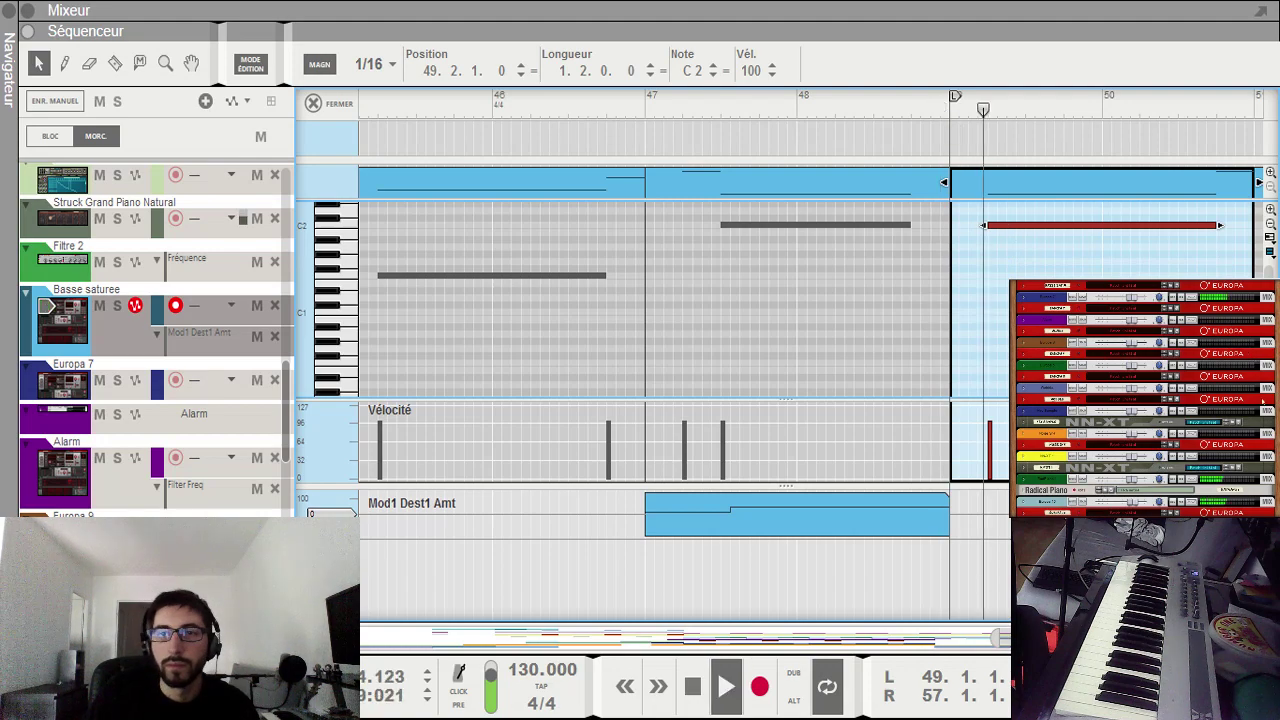
pyautogui.scroll(4, 654, 298)
pyautogui.scroll(-3, 654, 298)
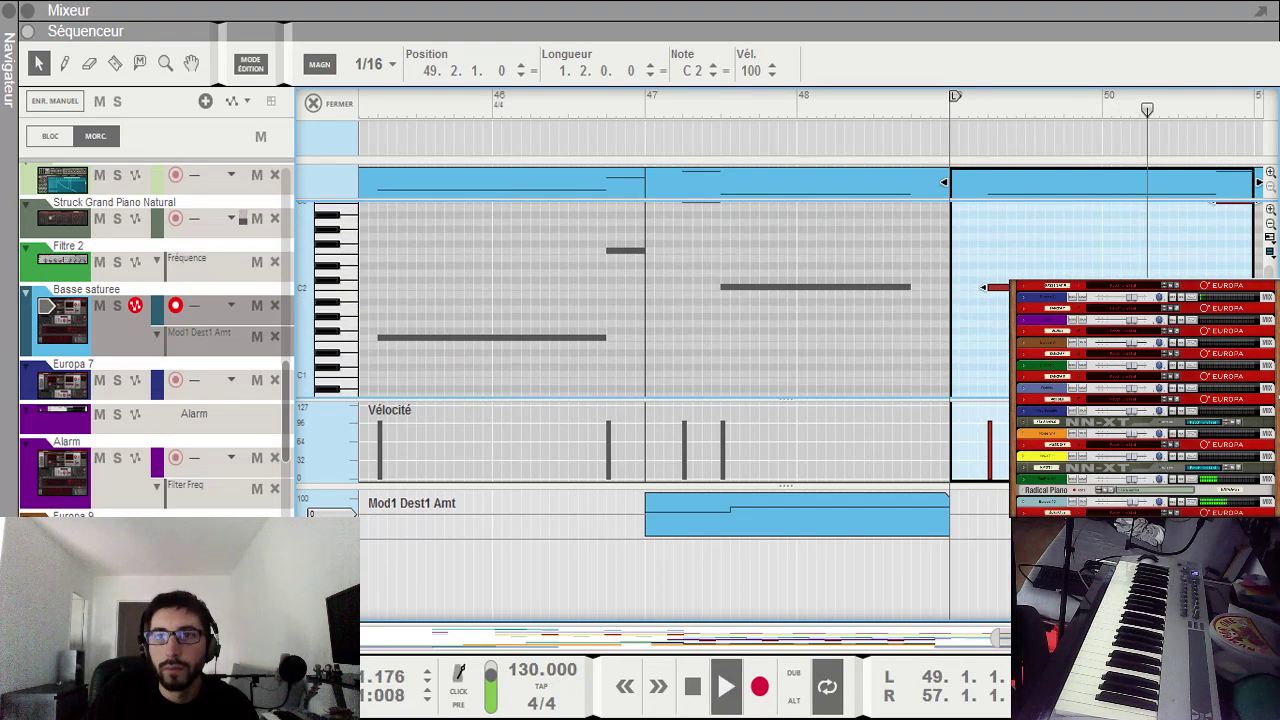
pyautogui.scroll(1, 654, 298)
# Step: Transpose both notes of the Basse saturee clip at bar 51 up five semitones, to F3 and F2
pyautogui.doubleClick(863, 371)
pyautogui.doubleClick(762, 312)
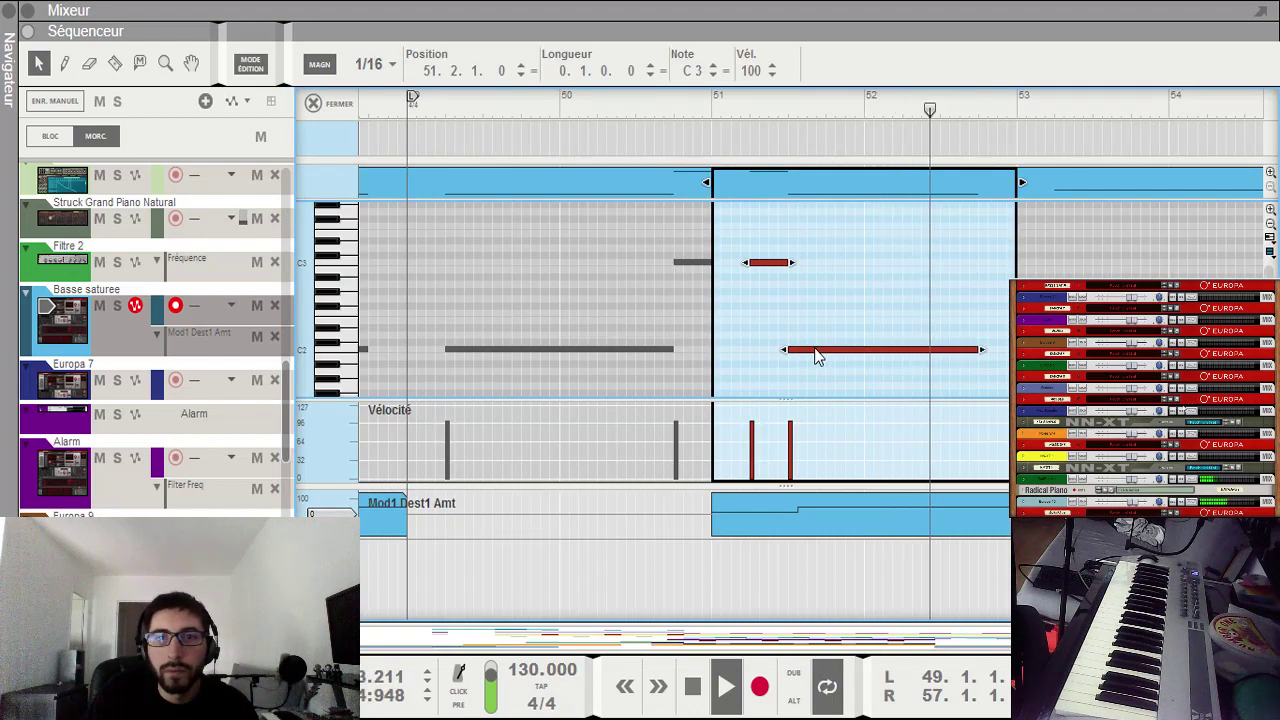
pyautogui.press('Up')
pyautogui.press('Up')
pyautogui.press('Up')
pyautogui.press('Up')
pyautogui.press('Up')
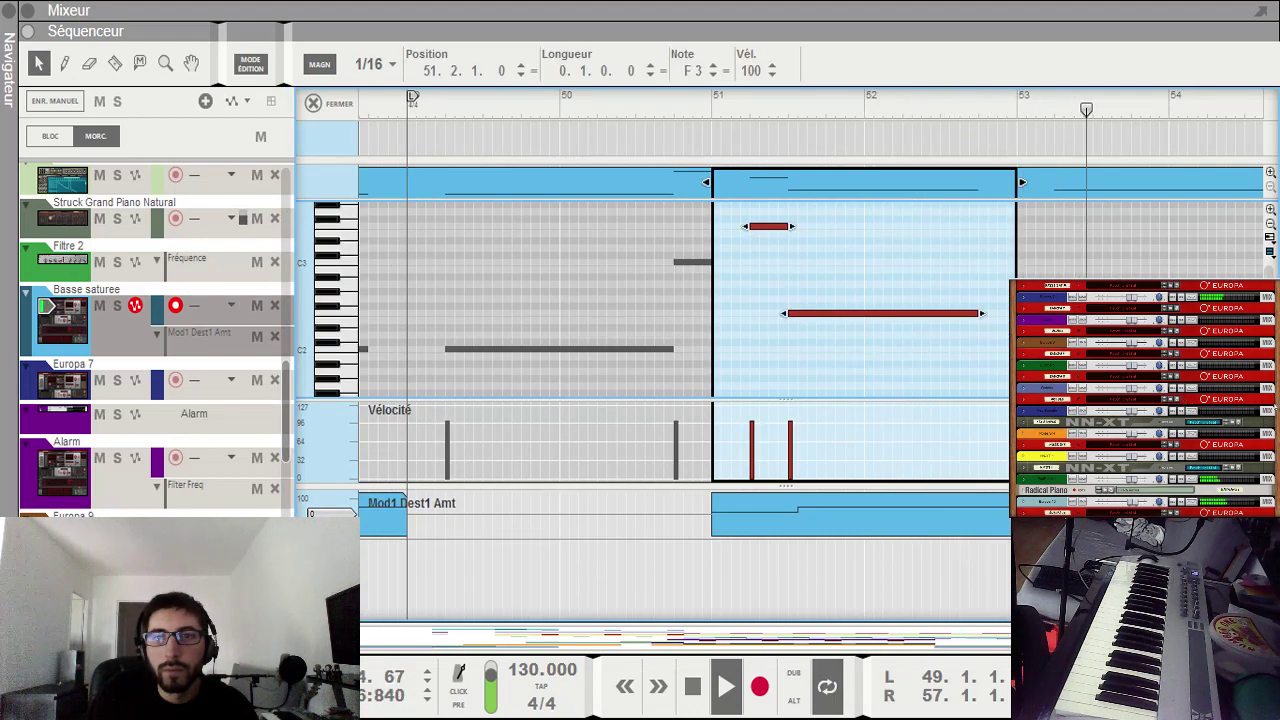
# Step: Transpose all notes of the Basse saturee clip at bar 53 up seven semitones, so the long note is C2
pyautogui.press('Escape')
pyautogui.doubleClick(862, 308)
pyautogui.hotkey('ctrl', 'a')
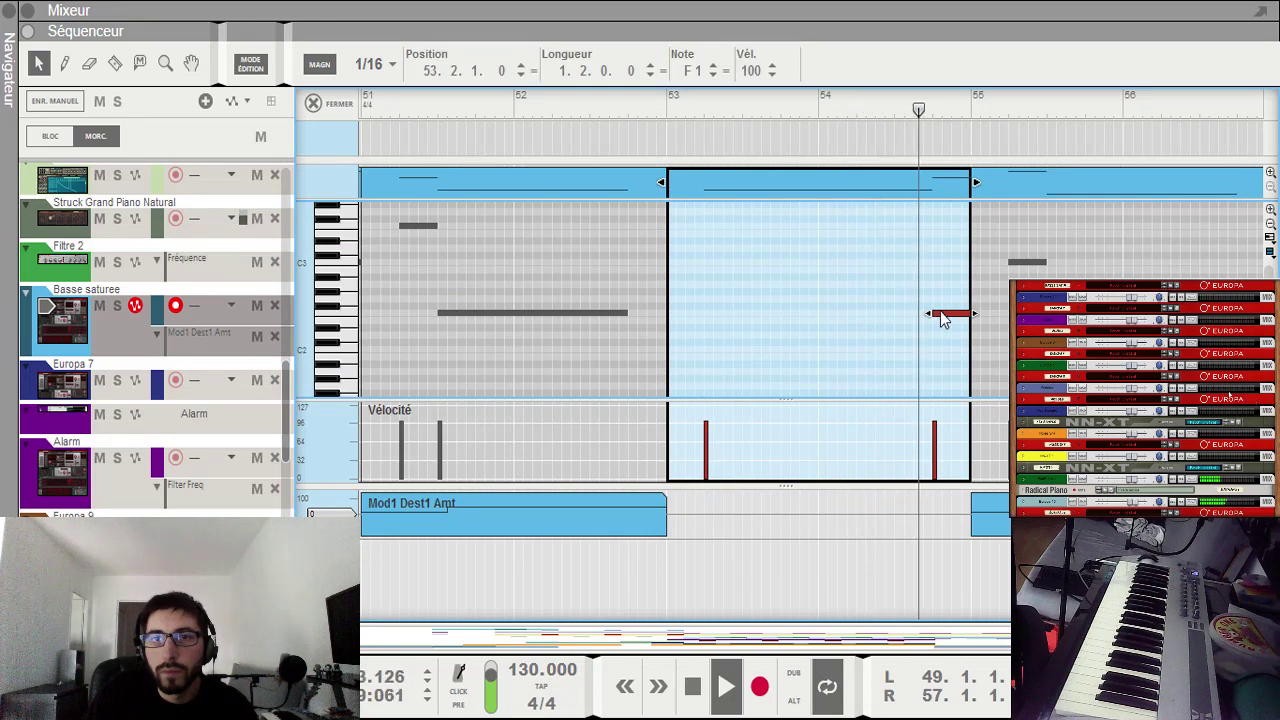
pyautogui.press('Up')
pyautogui.press('Up')
pyautogui.press('Up')
pyautogui.press('Up')
pyautogui.press('Up')
pyautogui.press('Up')
pyautogui.press('Up')
# Step: Transpose both notes of the Basse saturee clip at bar 55 up five semitones, to F3 and F2
pyautogui.doubleClick(1117, 349)
pyautogui.hotkey('ctrl', 'a')
pyautogui.moveTo(899, 349); pyautogui.dragTo(898, 311)
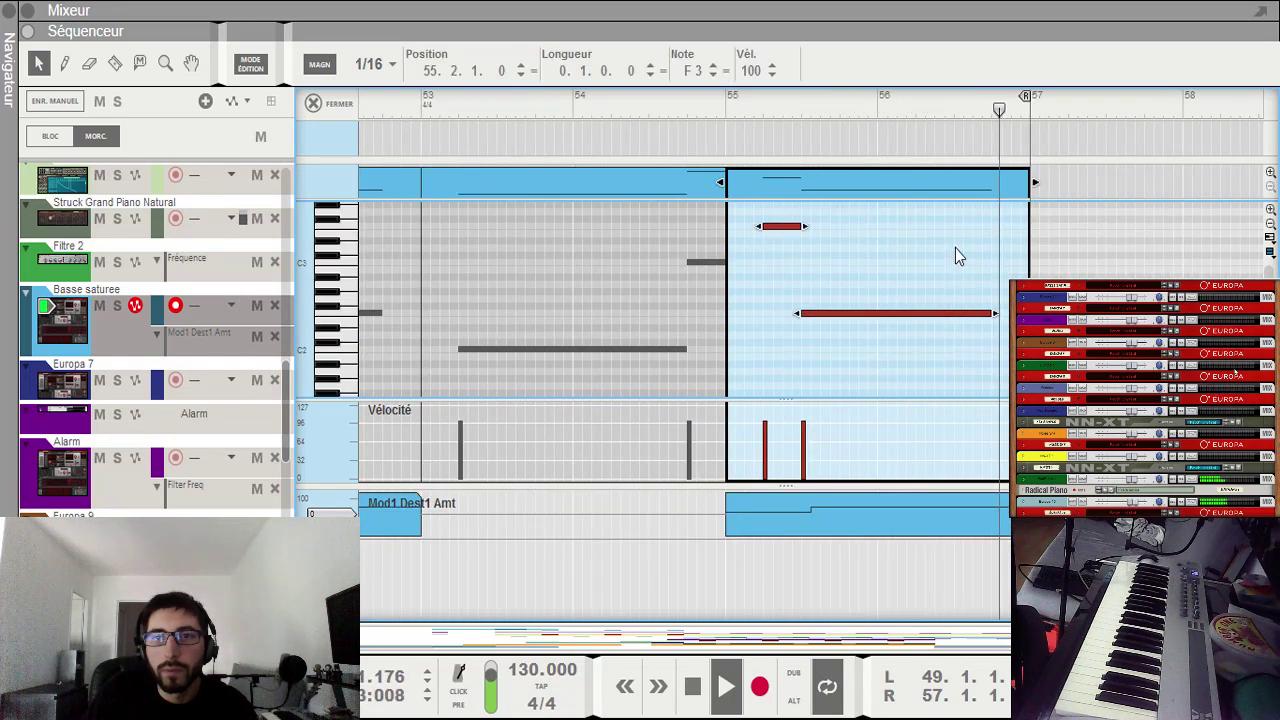
pyautogui.press('Tab')
# Step: Mute the Violons track and leave the Europa 10 track unmuted
pyautogui.scroll(5, 846, 420)
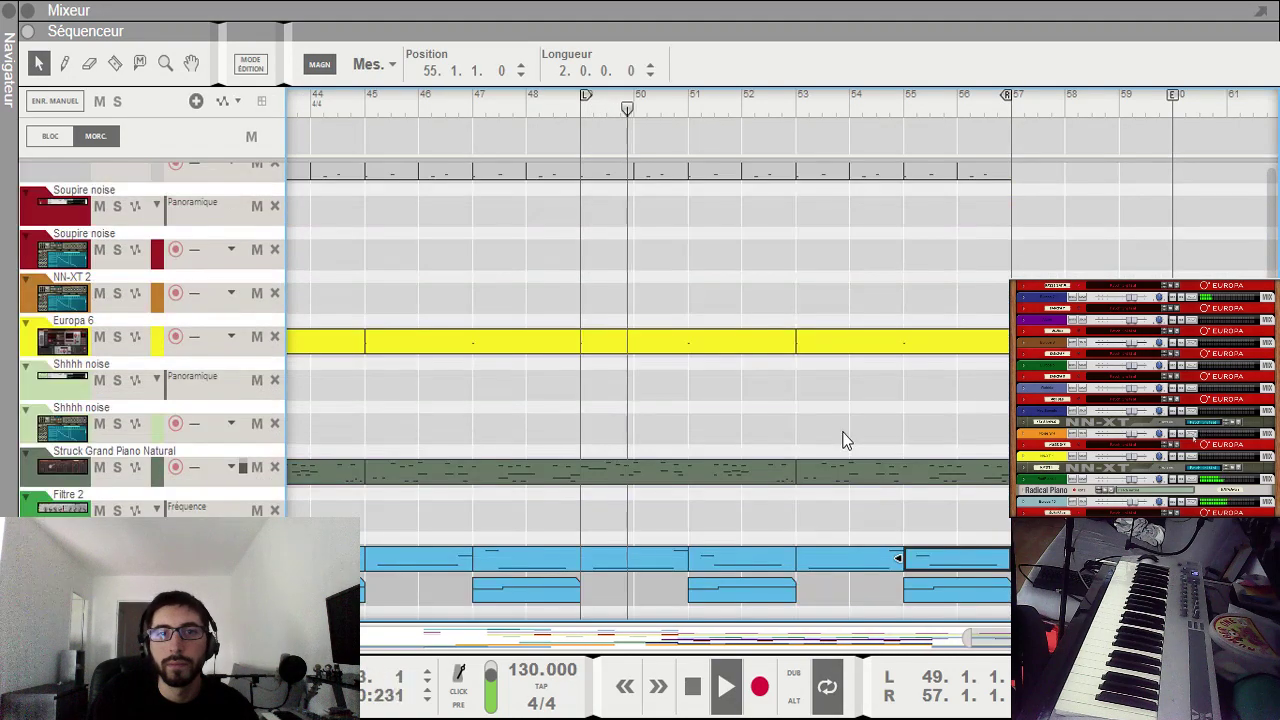
pyautogui.scroll(-1, 204, 420)
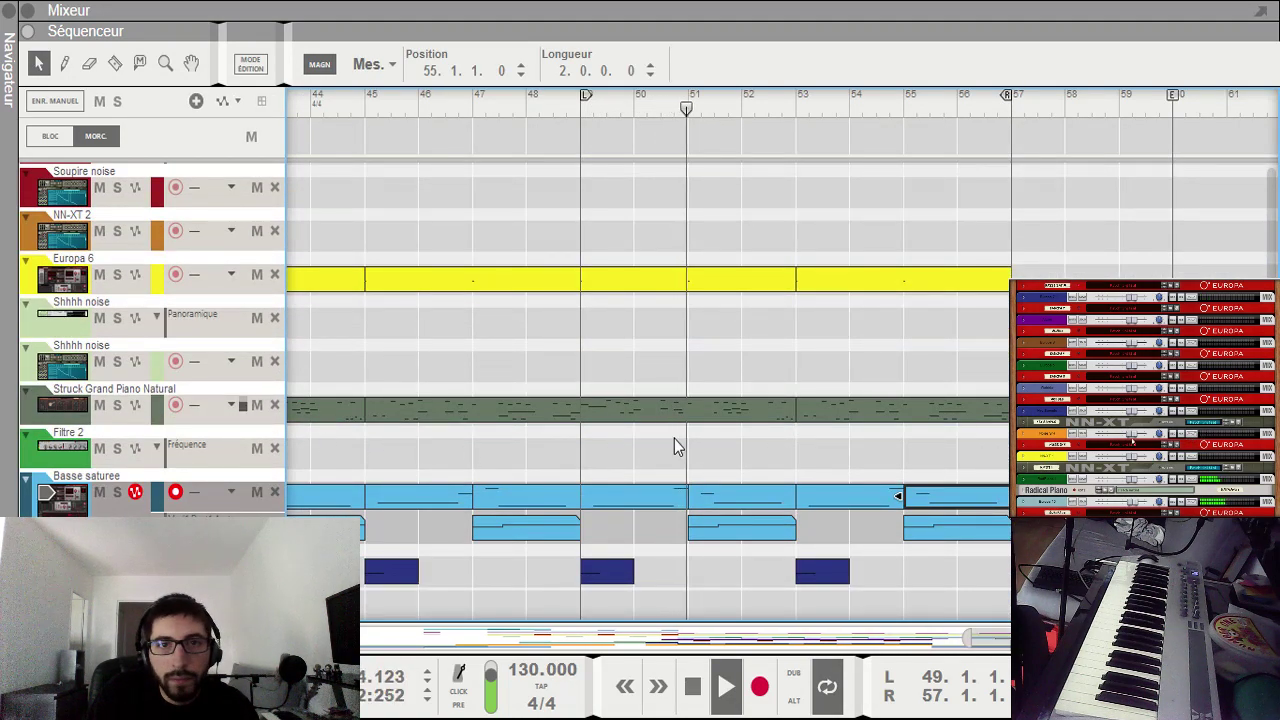
pyautogui.scroll(-8, 680, 445)
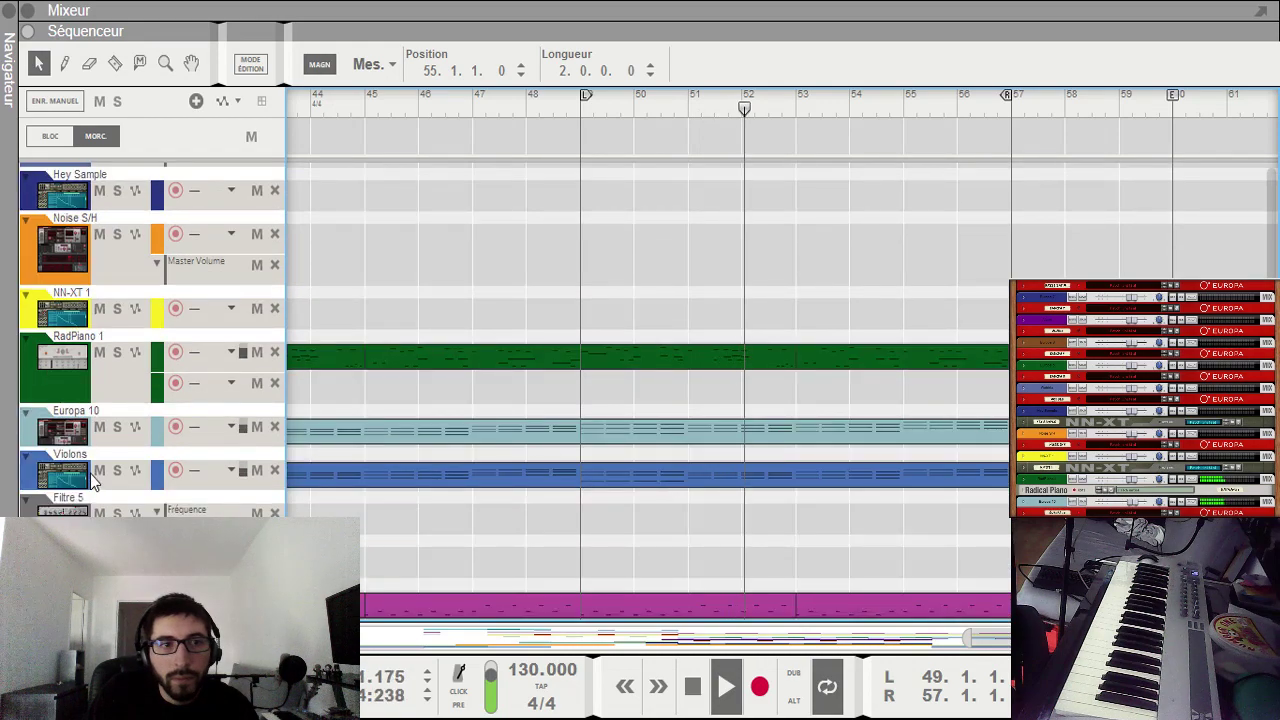
pyautogui.click(99, 470)
pyautogui.click(99, 427)
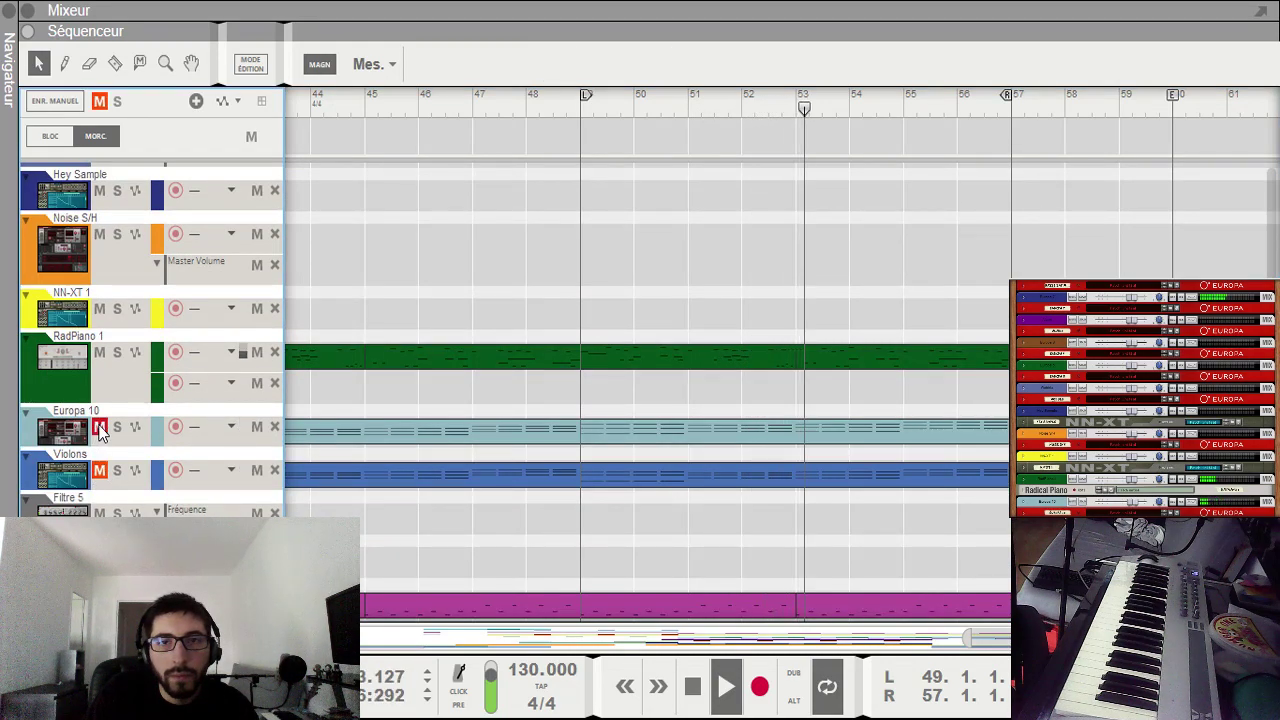
pyautogui.click(99, 427)
# Step: Raise the top notes of the Europa 10 chords in bars 53 and 54 to C4, and play back from bar 53
pyautogui.doubleClick(720, 444)
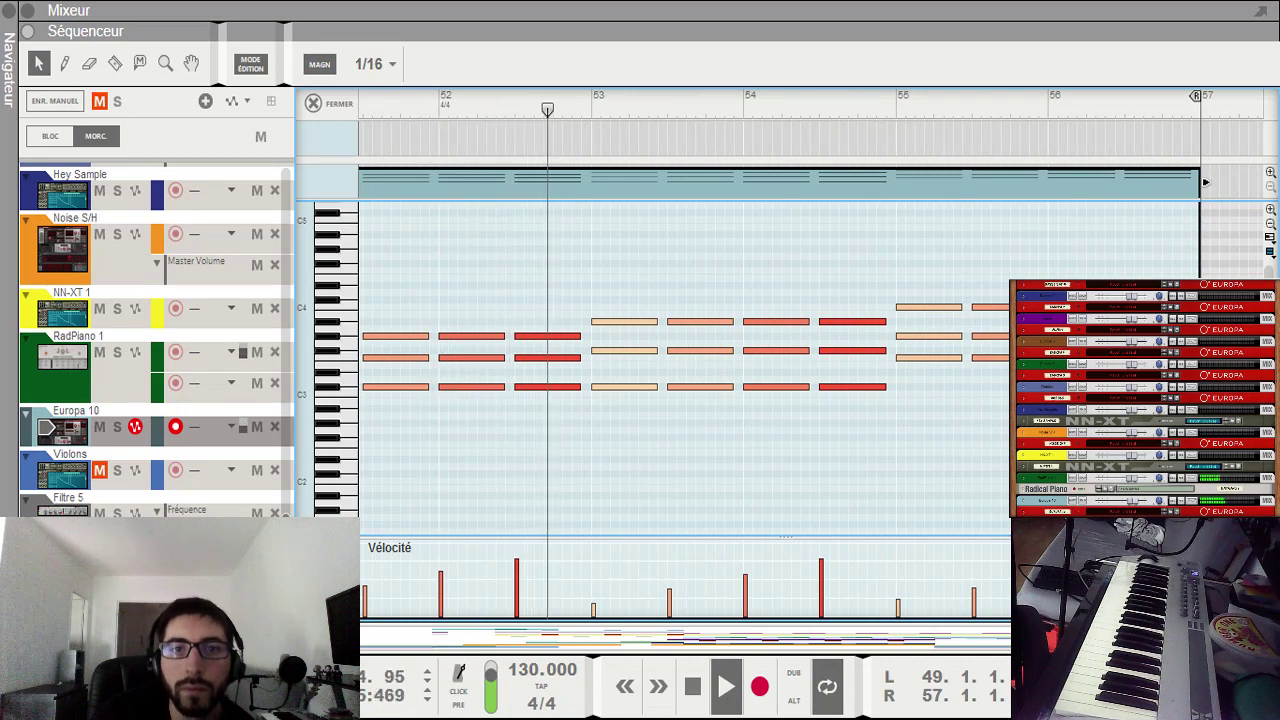
pyautogui.moveTo(591, 294); pyautogui.dragTo(853, 307)
pyautogui.press('space')
pyautogui.click(592, 110)
pyautogui.press('space')
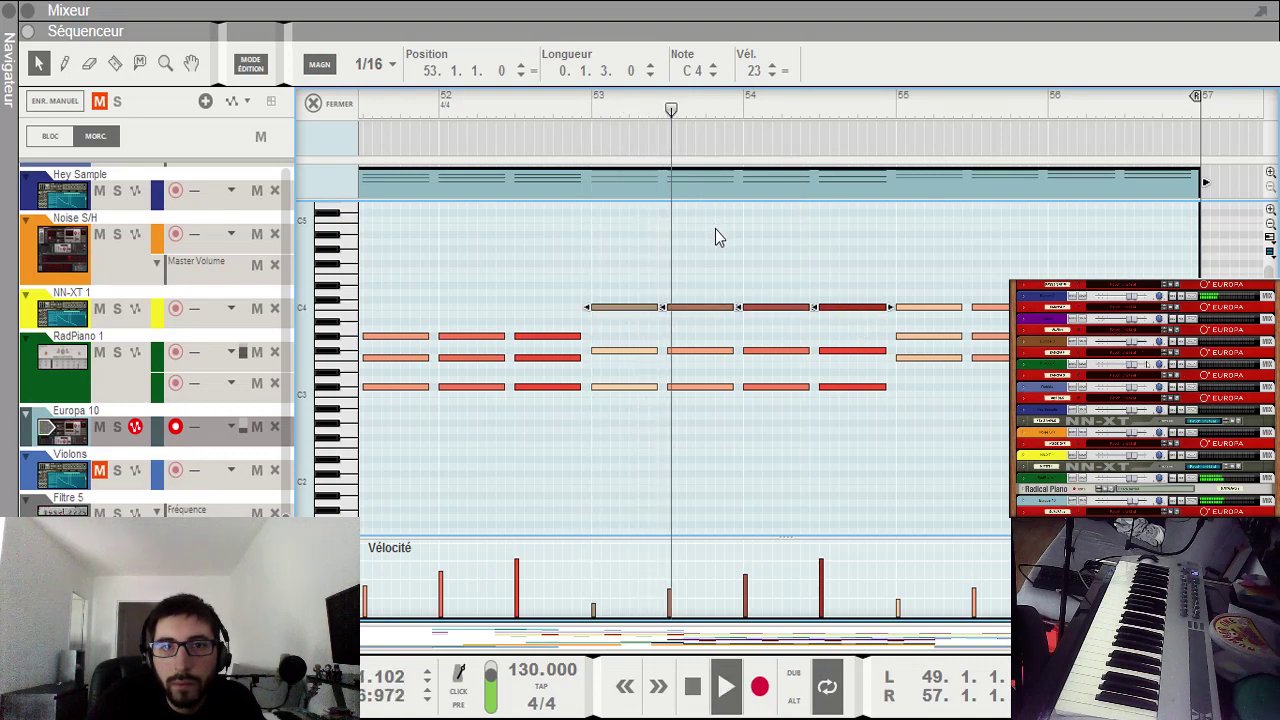
# Step: Raise the middle notes of the Europa 10 chords in bars 53 and 54 to G3, and play back from bar 53
pyautogui.moveTo(872, 338); pyautogui.dragTo(617, 341)
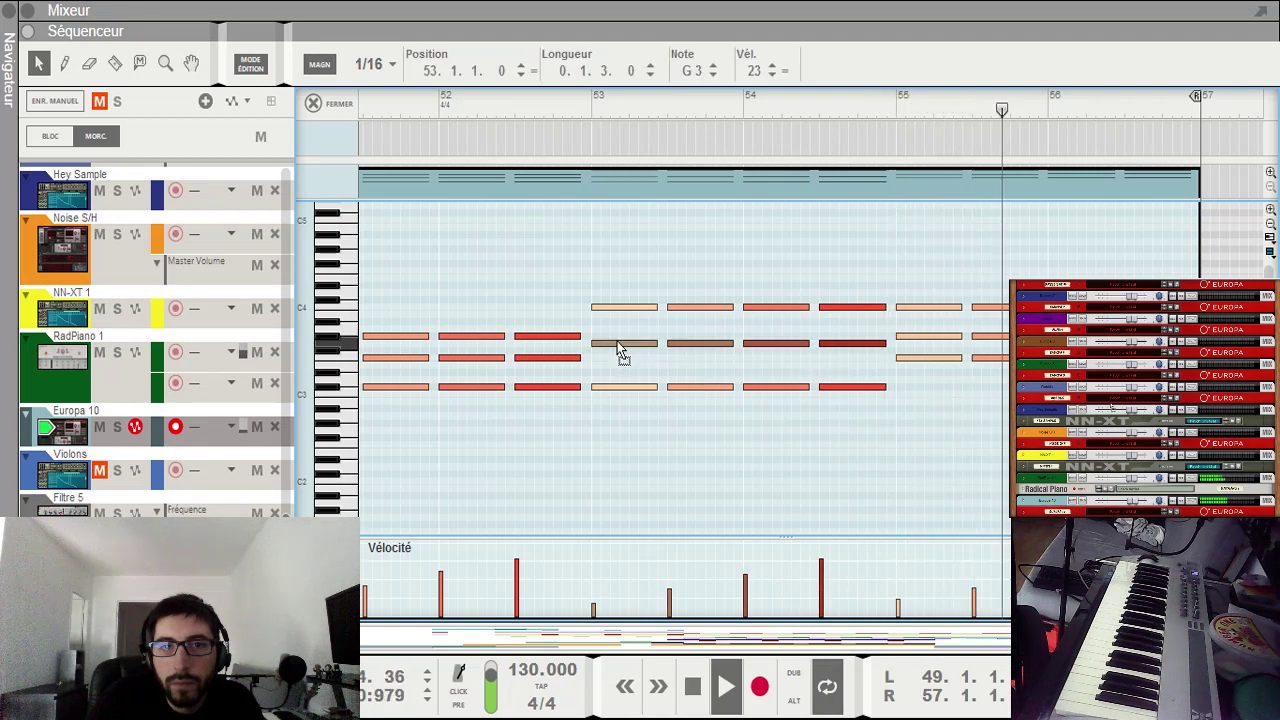
pyautogui.click(572, 110)
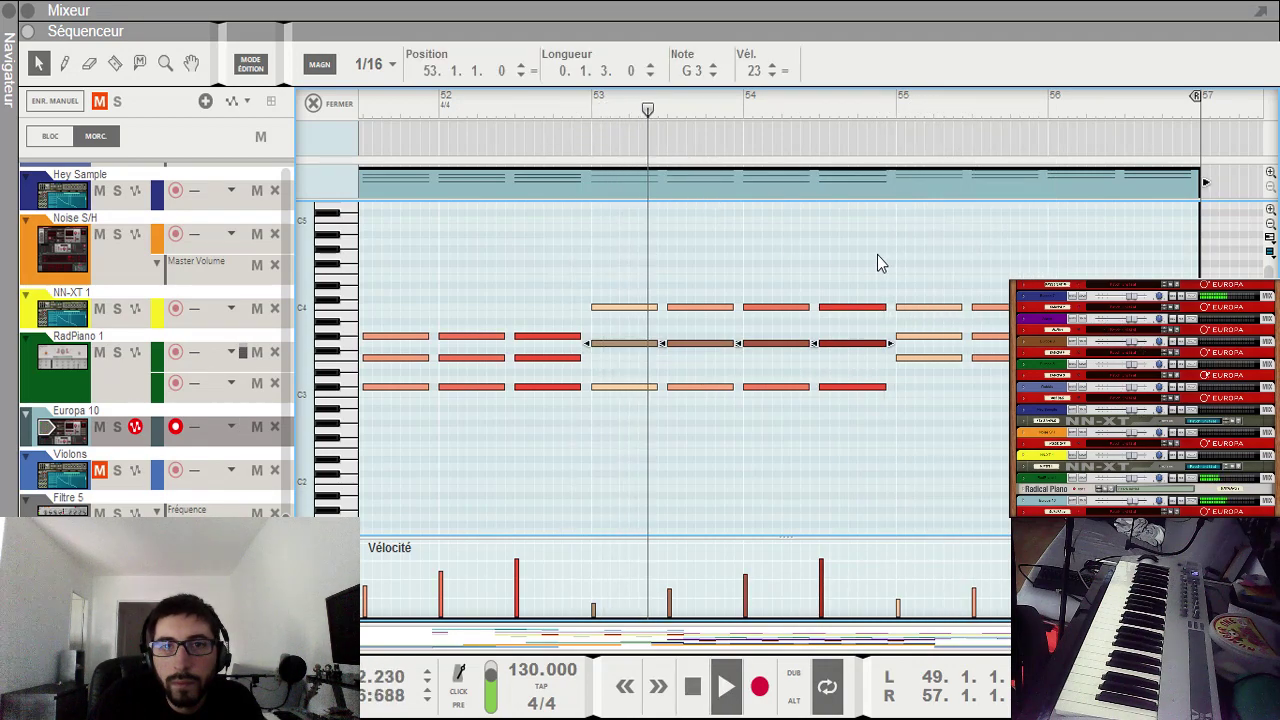
pyautogui.click(913, 276)
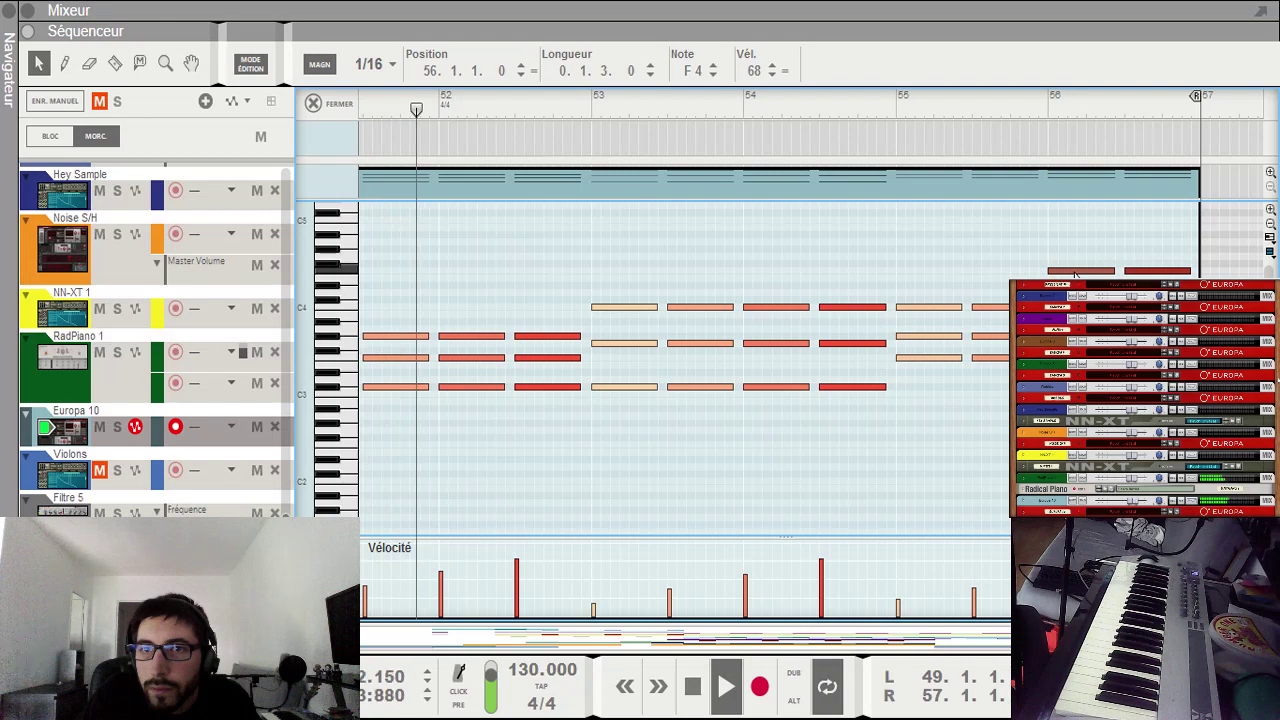
# Step: Raise the top notes of the Europa 10 chords in bar 56 to F4 and the middle notes to C4, and leave the clip
pyautogui.moveTo(1085, 329); pyautogui.dragTo(1085, 307)
pyautogui.click(575, 431)
pyautogui.press('Escape')
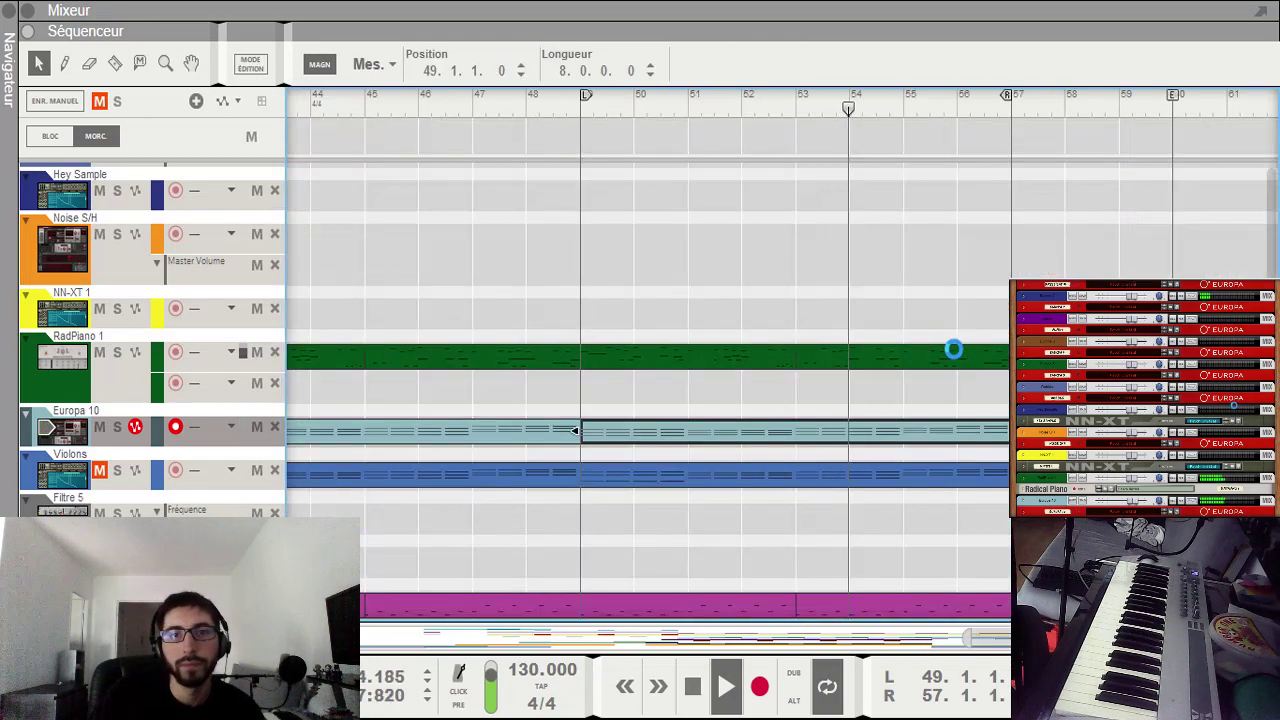
# Step: Unmute the Violons track and raise the top notes of its chords in bars 53 and 54 to G3
pyautogui.click(100, 471)
pyautogui.doubleClick(808, 481)
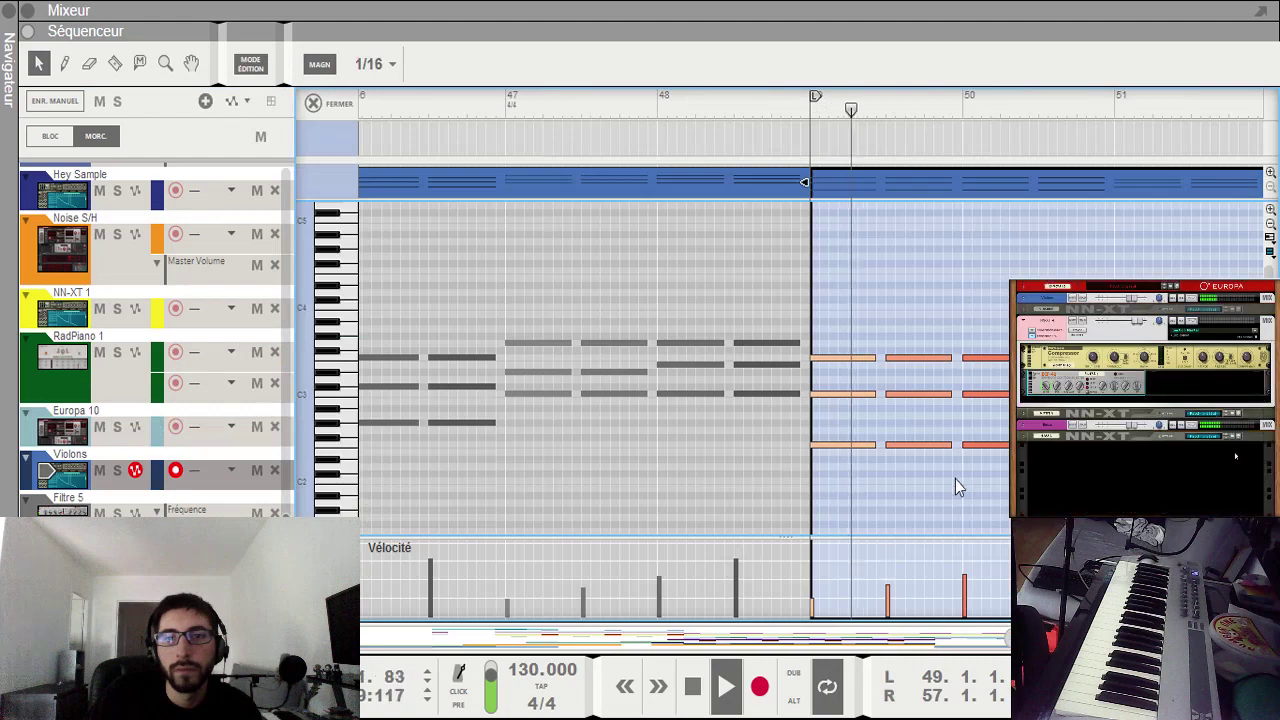
pyautogui.hscroll(5, 901, 335)
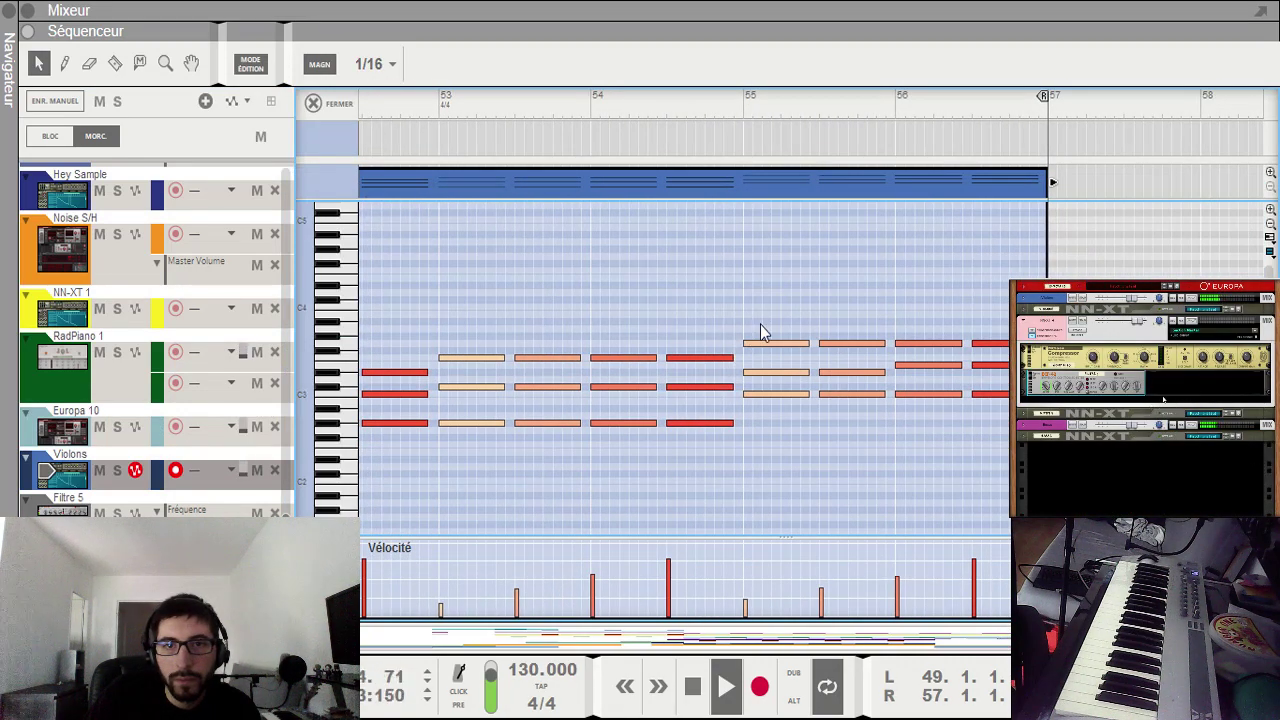
pyautogui.moveTo(700, 378); pyautogui.dragTo(707, 346)
pyautogui.click(752, 262)
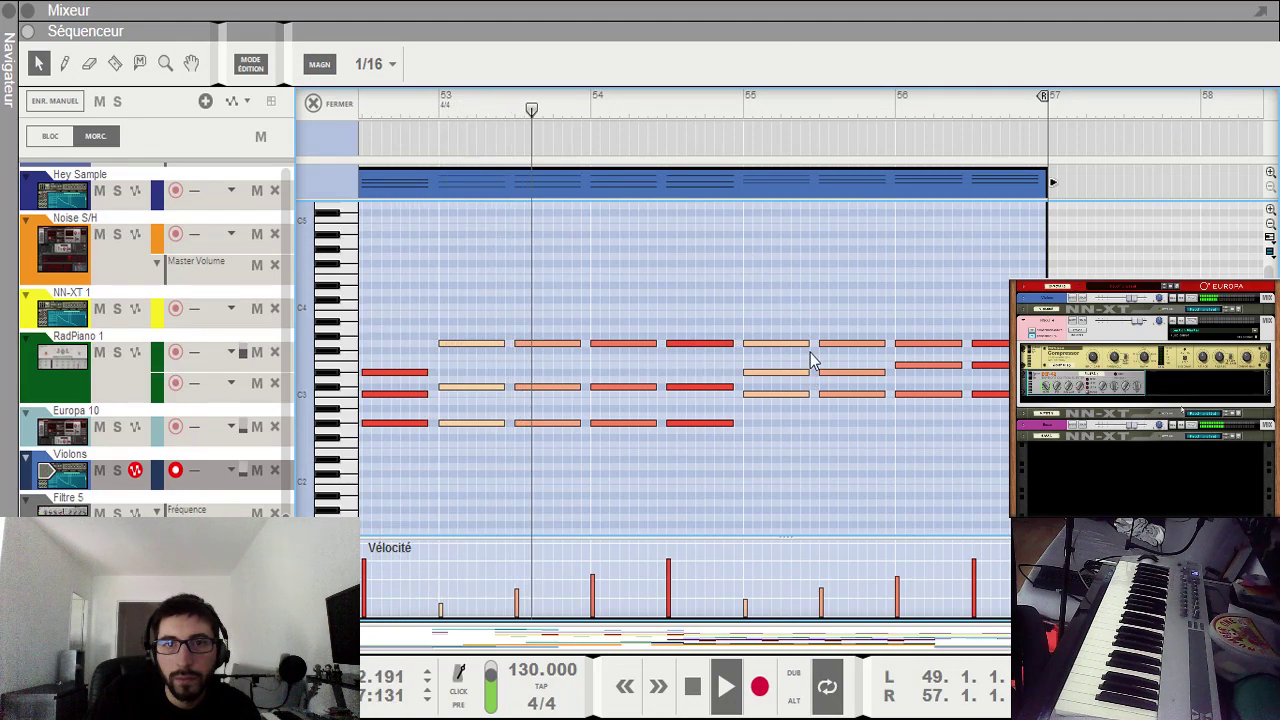
# Step: Raise the top notes of the Violons chords in bar 56 to C4 and the middle notes to G3, and leave the clip
pyautogui.moveTo(912, 326); pyautogui.dragTo(925, 295)
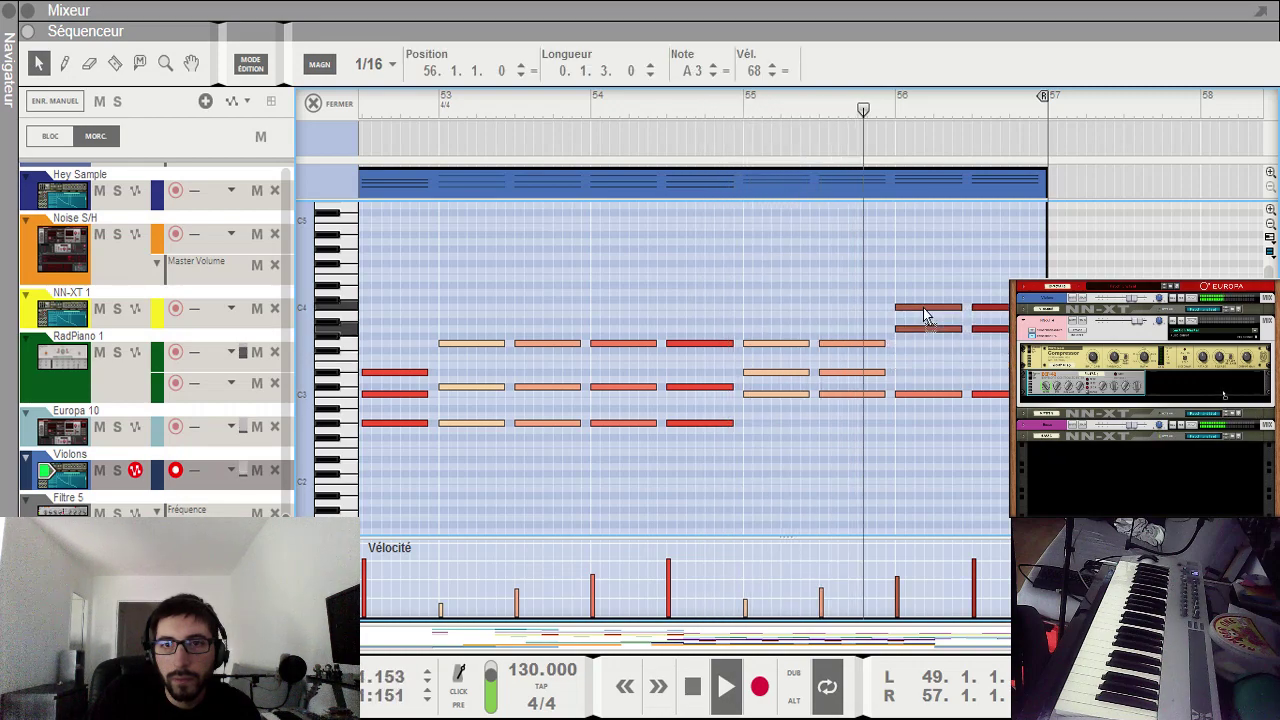
pyautogui.moveTo(1028, 330); pyautogui.dragTo(1020, 334)
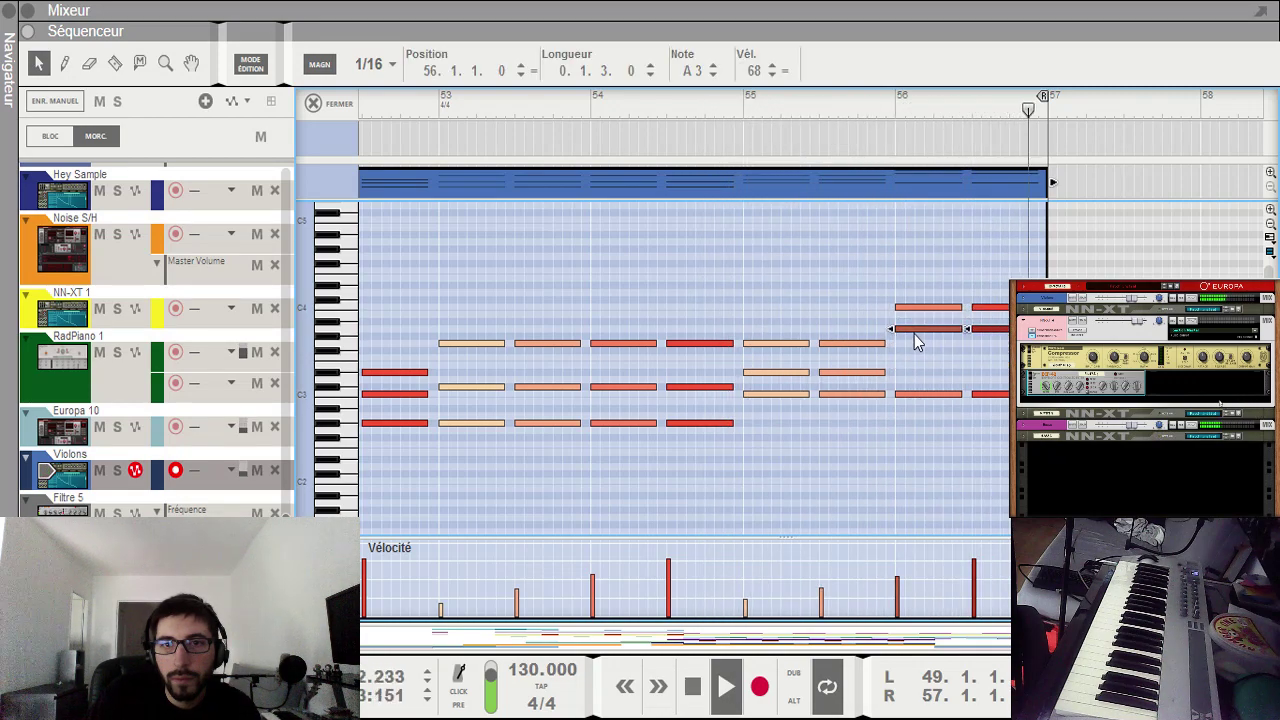
pyautogui.moveTo(916, 333); pyautogui.dragTo(915, 344)
pyautogui.click(935, 379)
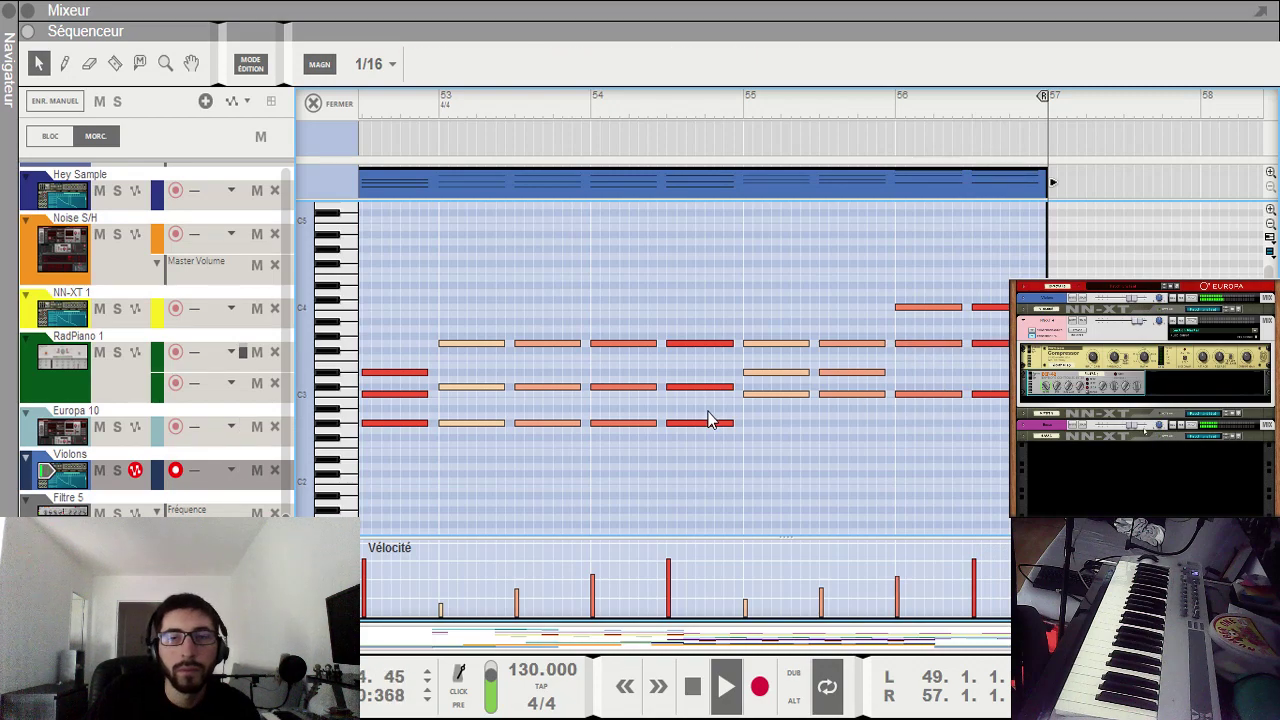
pyautogui.press('Tab')
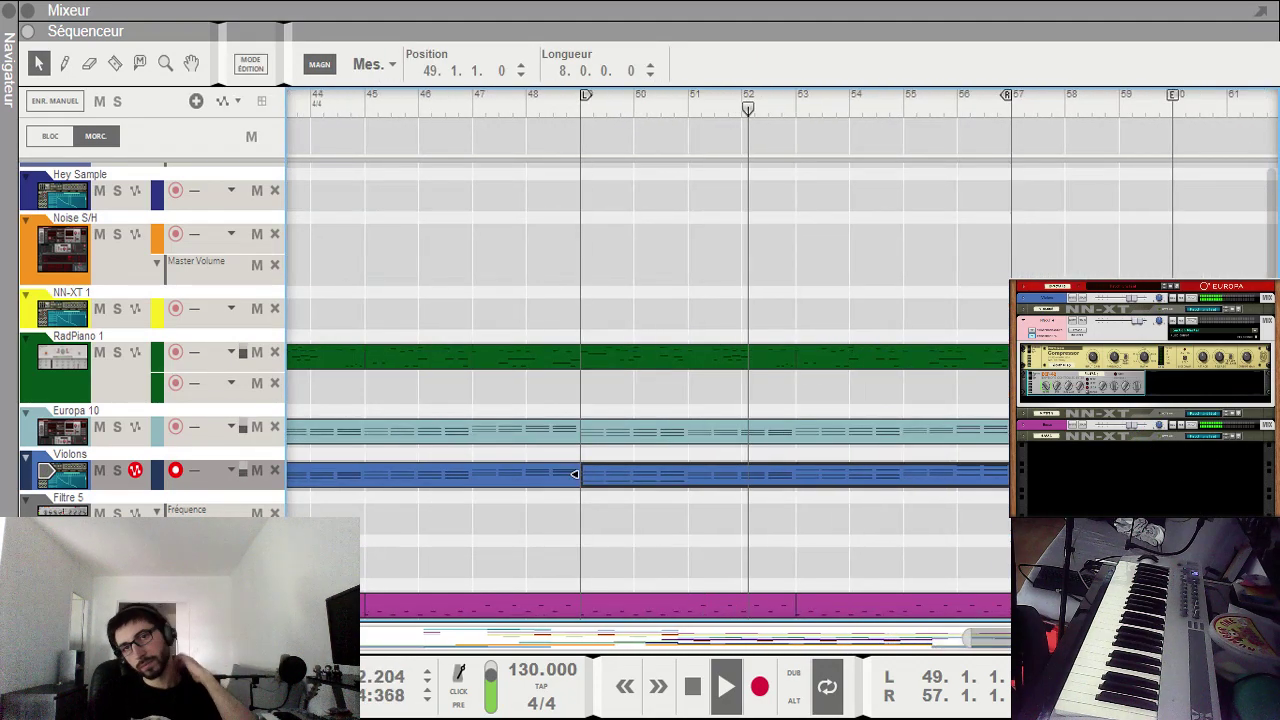
# Step: Mute the Europa 10, Violons and Basse saturee clips from bar 49 to bar 57, including the Mod1 Dest1 Amt automation clips
pyautogui.keyDown('shift'); pyautogui.click(687, 432); pyautogui.keyUp('shift')
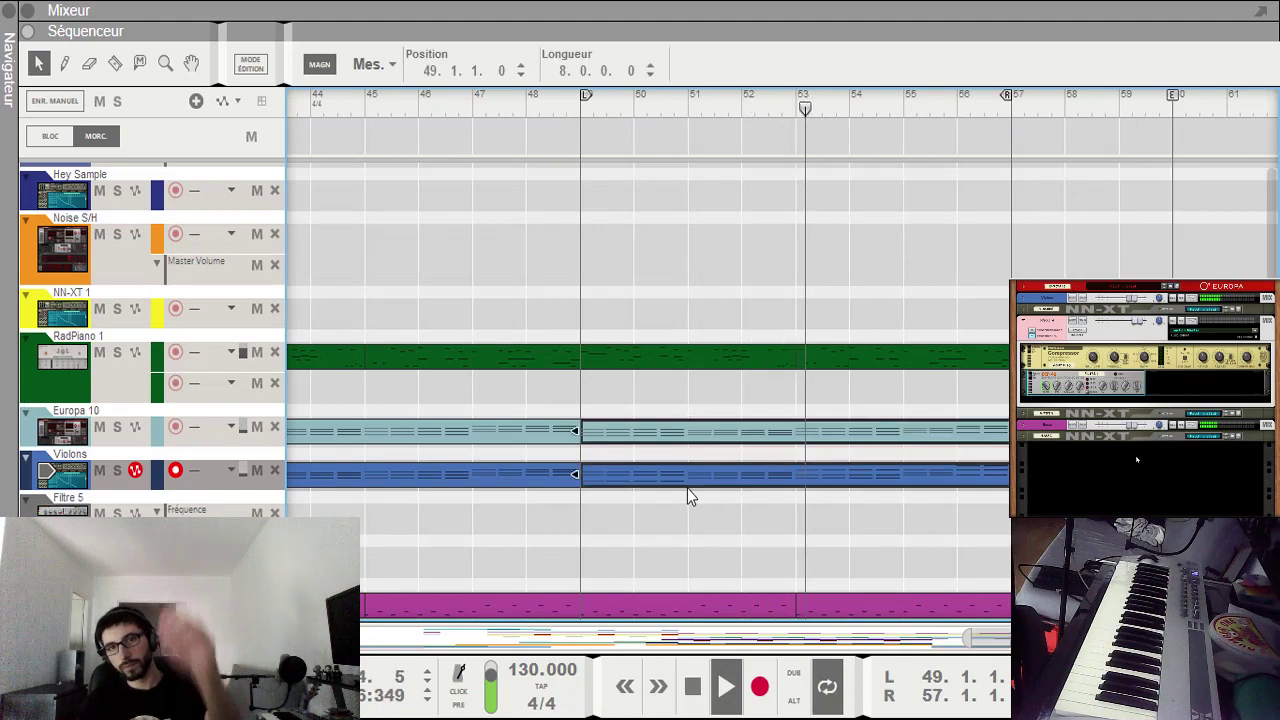
pyautogui.press('m')
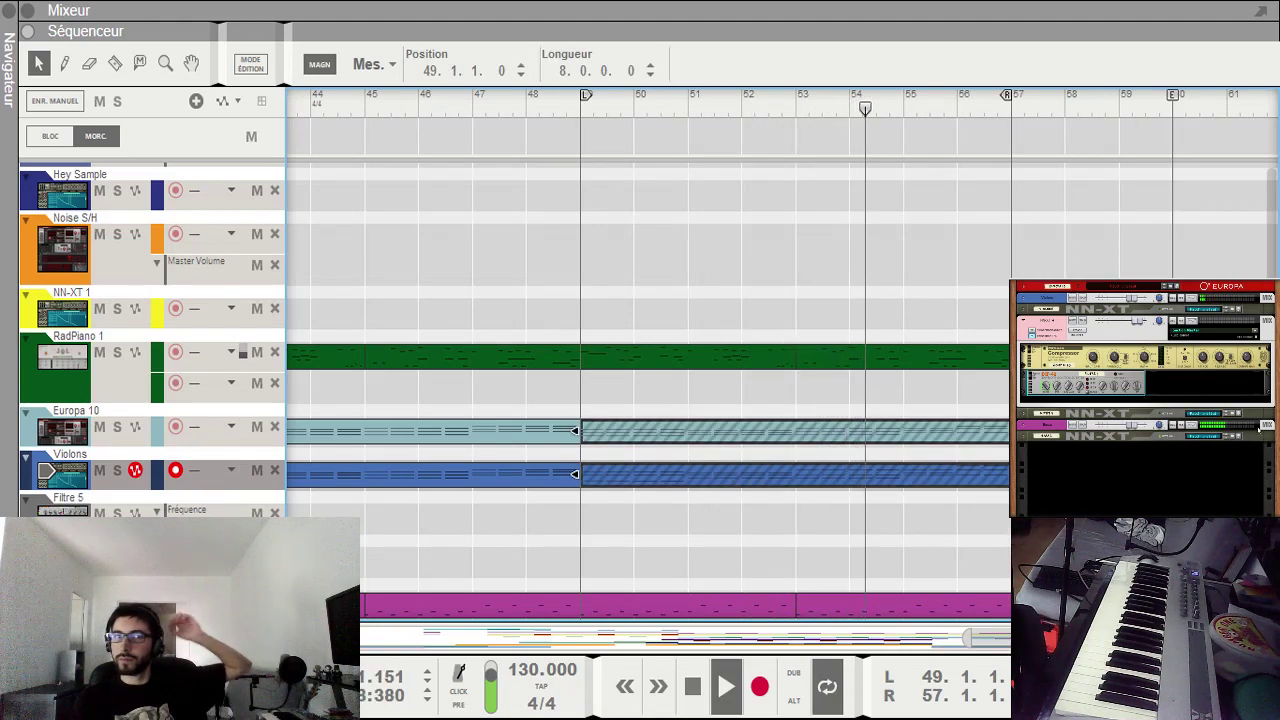
pyautogui.scroll(6, 648, 390)
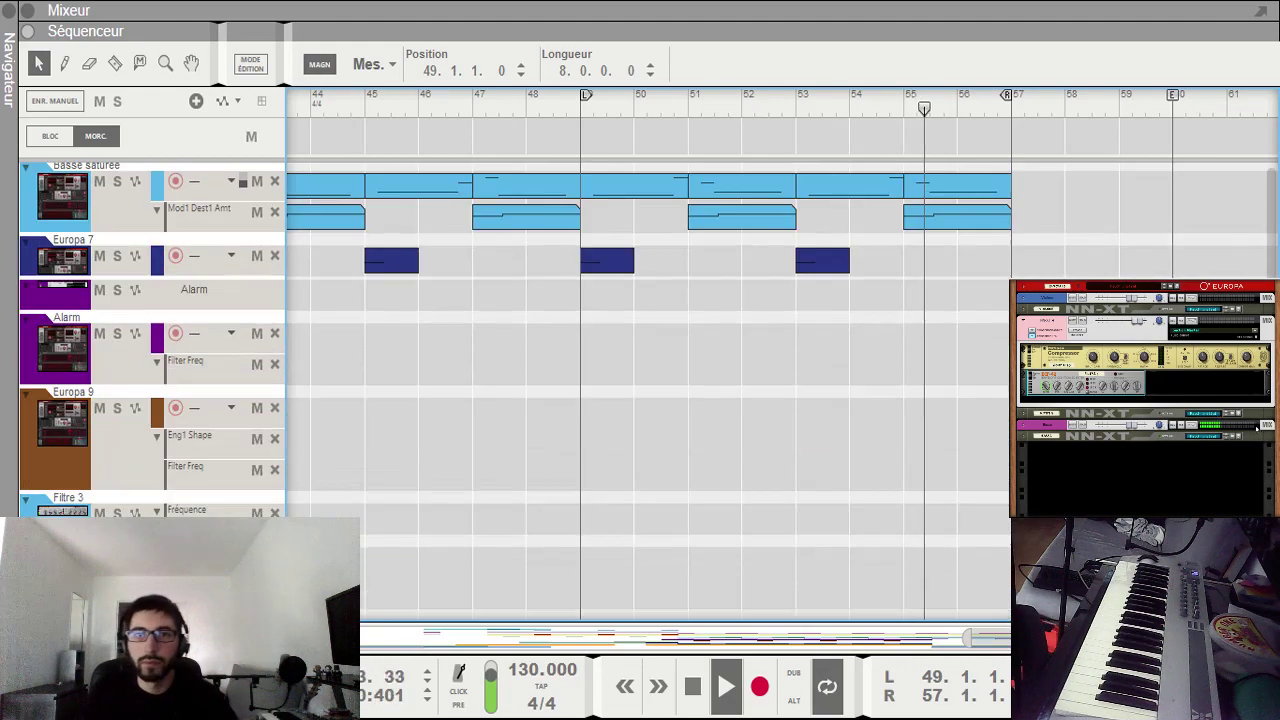
pyautogui.moveTo(1008, 418); pyautogui.dragTo(586, 470)
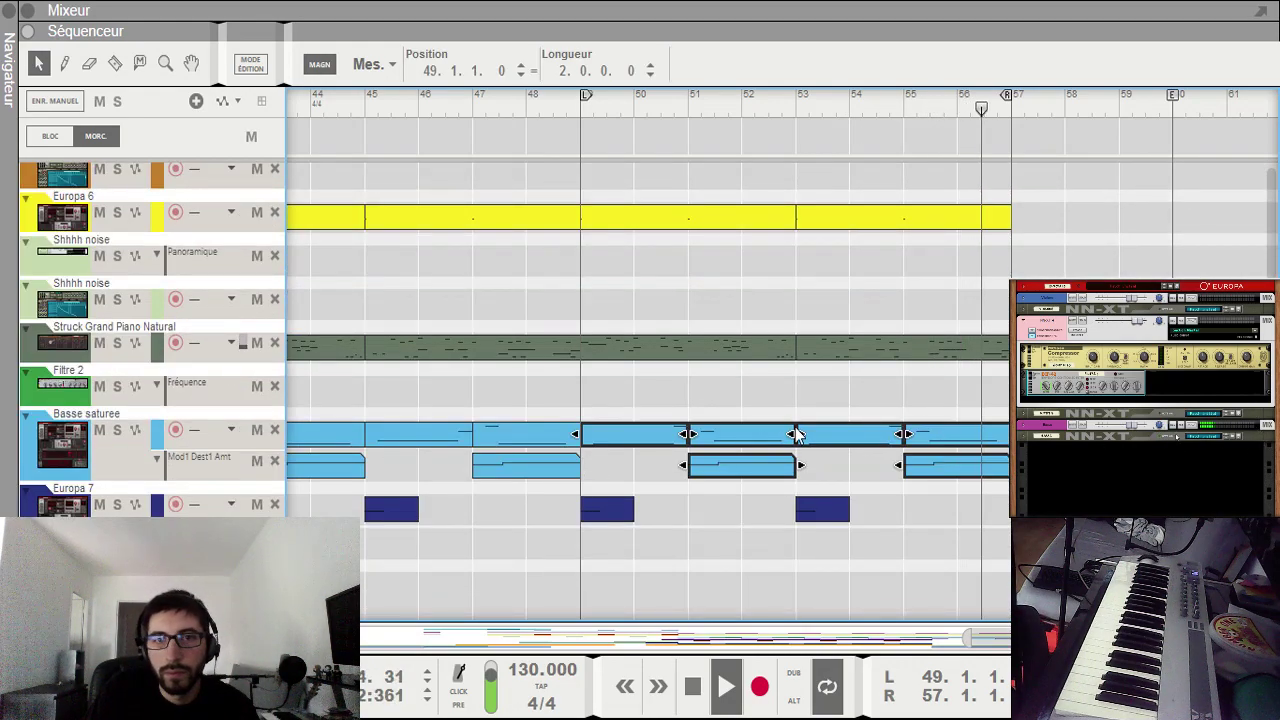
pyautogui.press('m')
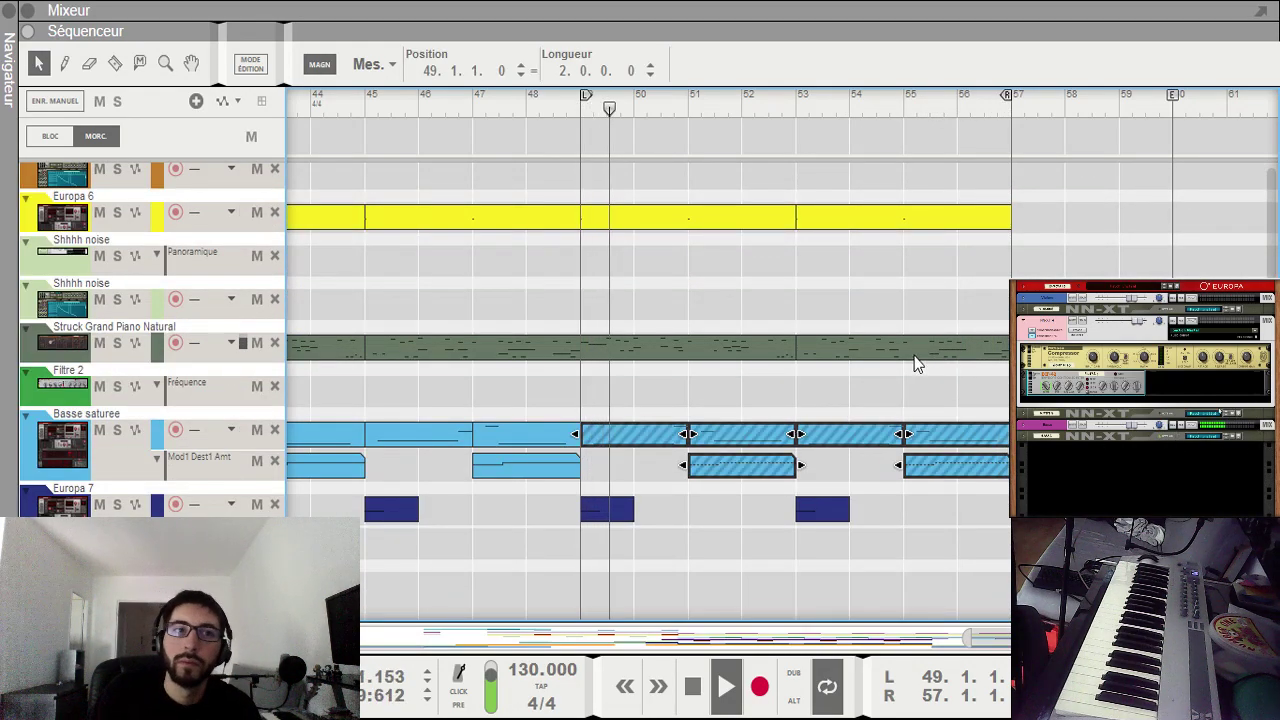
# Step: Look through all tracks between bars 49 and 57 to check which clips are still playing
pyautogui.scroll(5, 900, 365)
pyautogui.scroll(-9, 873, 365)
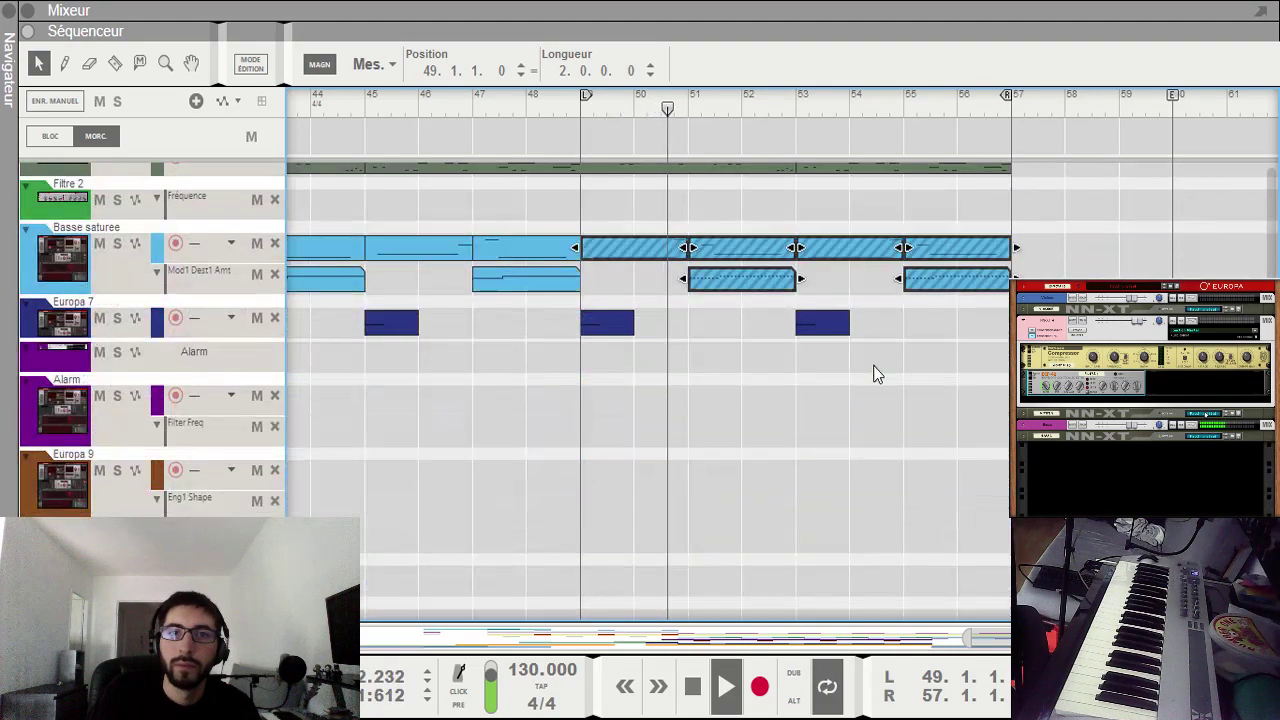
pyautogui.scroll(10, 873, 365)
pyautogui.scroll(1, 881, 372)
pyautogui.scroll(-7, 883, 374)
pyautogui.scroll(5, 884, 375)
pyautogui.scroll(-3, 887, 382)
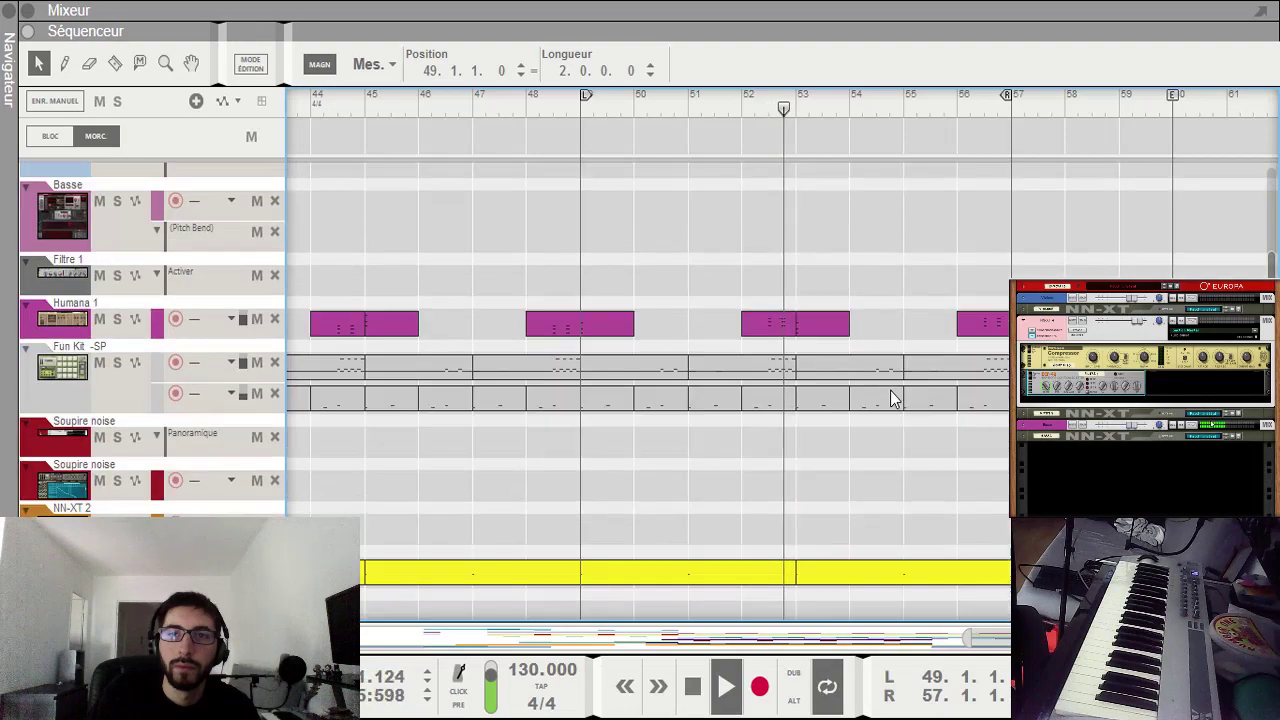
pyautogui.scroll(-8, 895, 396)
pyautogui.scroll(-7, 900, 395)
pyautogui.scroll(6, 905, 396)
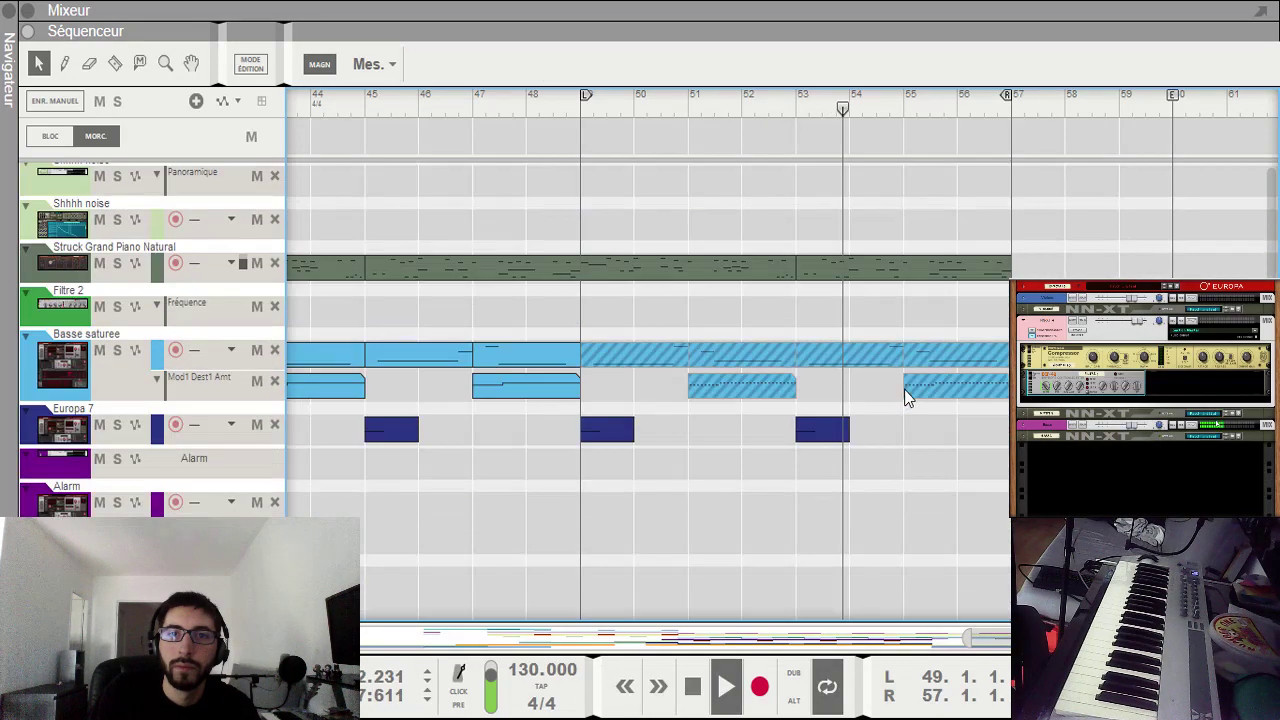
# Step: Set the left loop locator to bar 41 and play the song from near its beginning
pyautogui.moveTo(1000, 635); pyautogui.dragTo(843, 634)
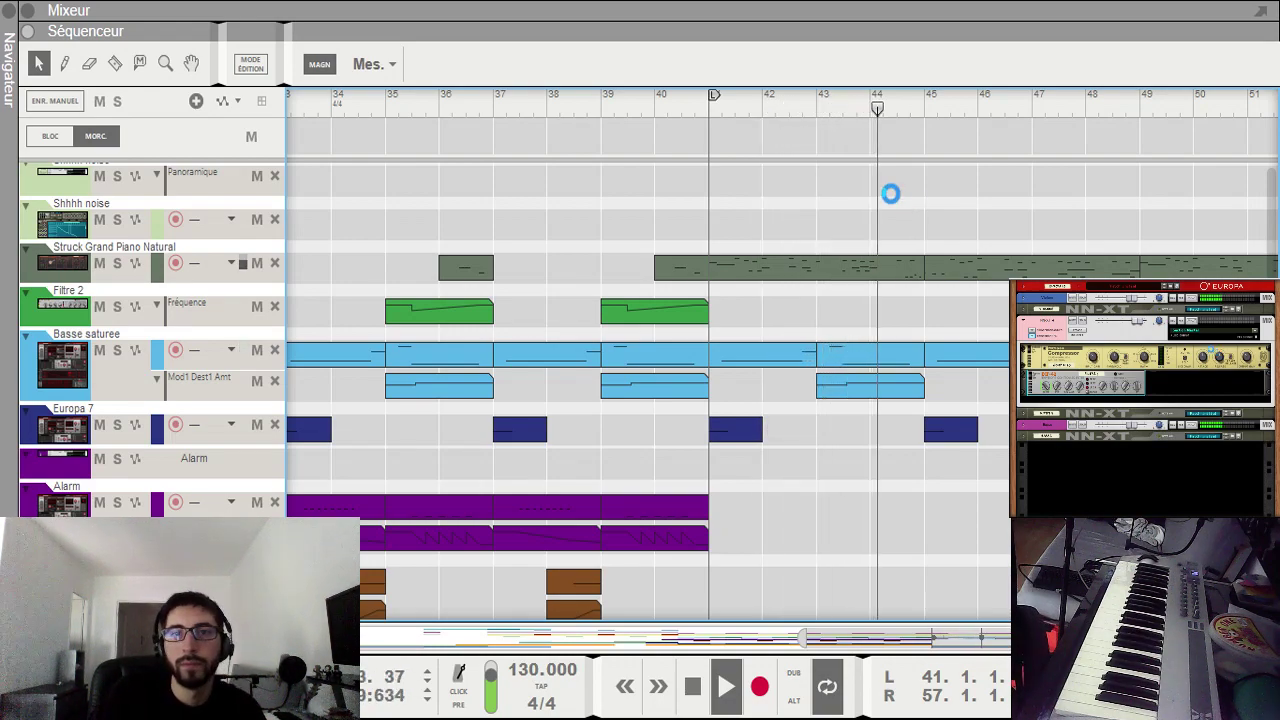
pyautogui.click(443, 636)
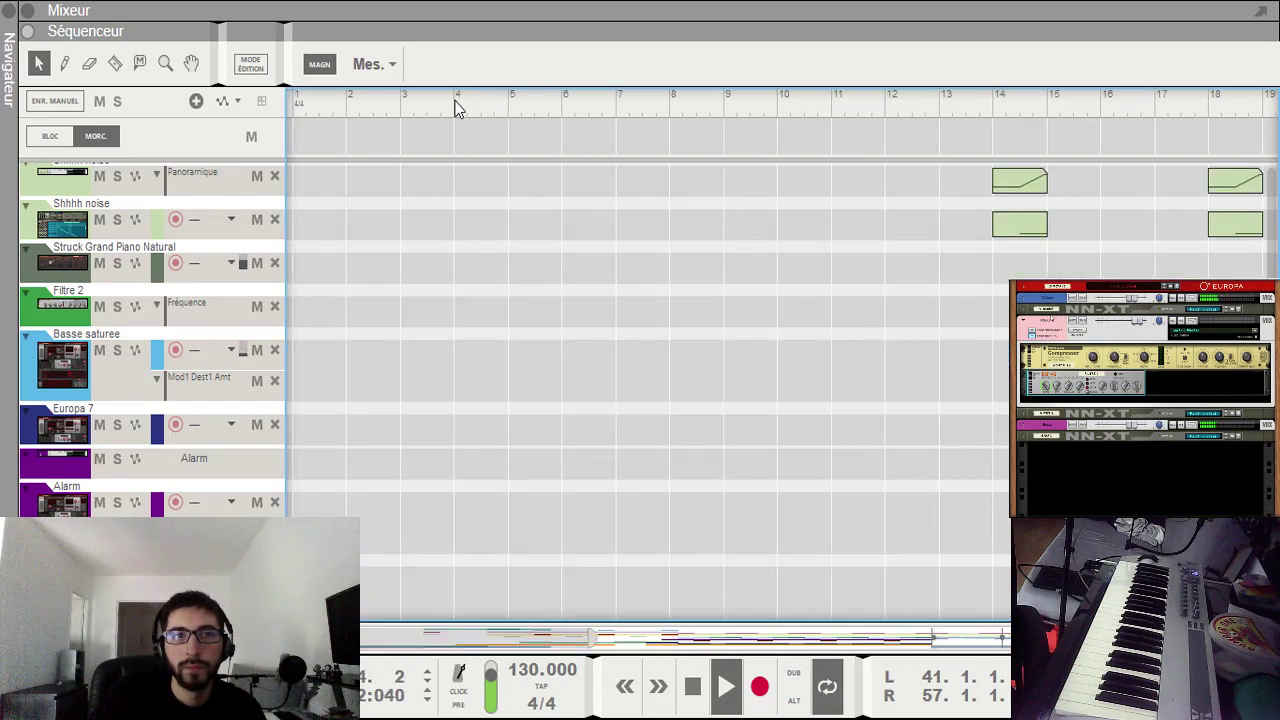
# Step: Follow the playback through the opening of the song up to bar 21, reviewing the clips on each track
pyautogui.scroll(-10, 782, 425)
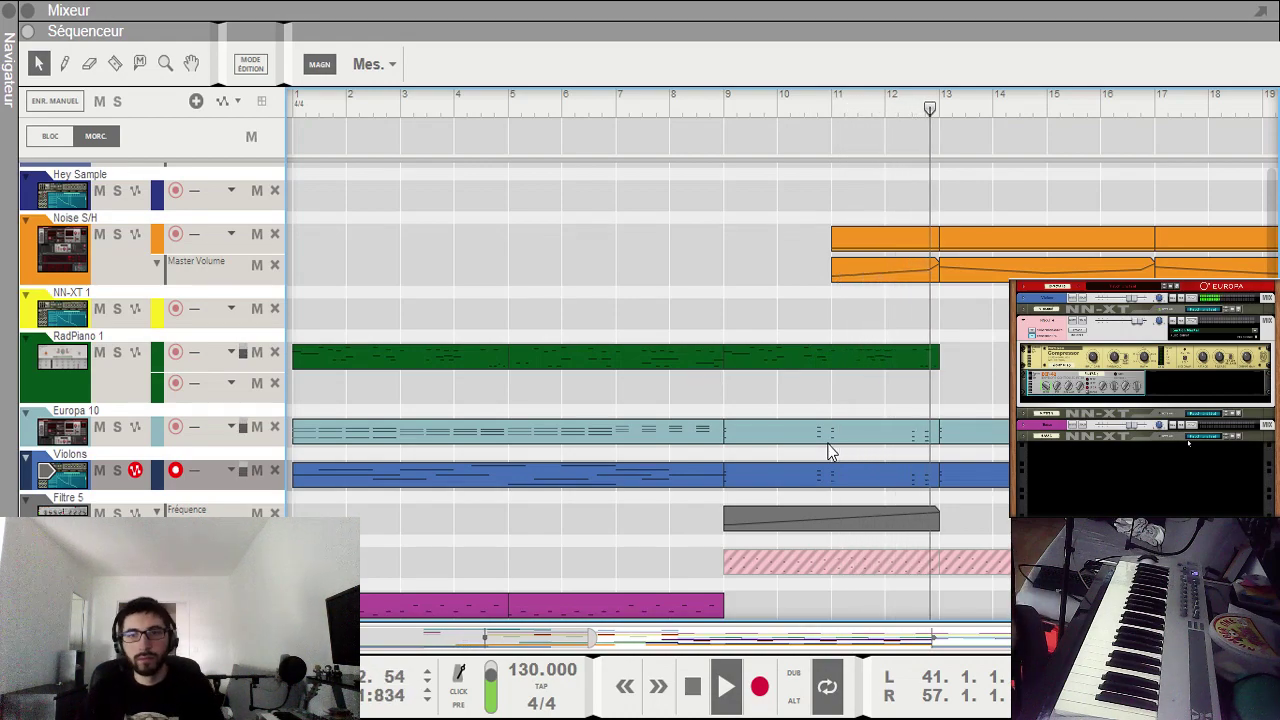
pyautogui.moveTo(437, 638); pyautogui.dragTo(566, 643)
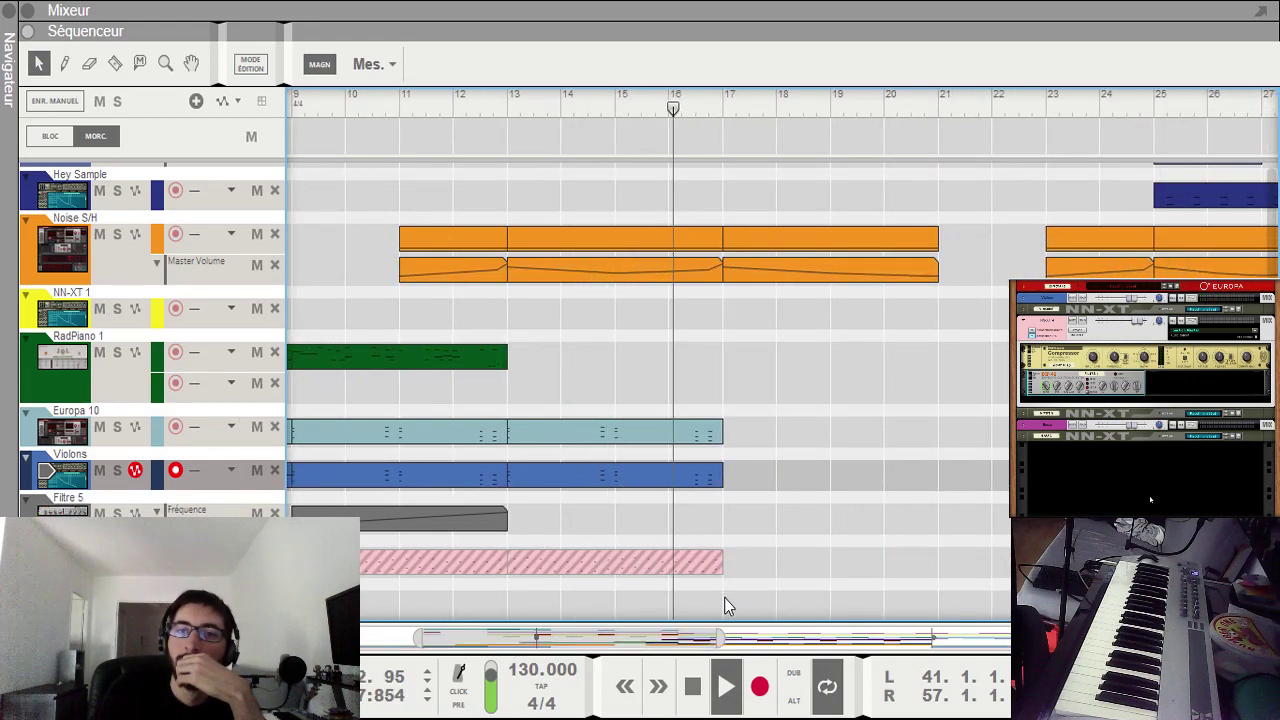
pyautogui.hscroll(4, 717, 633)
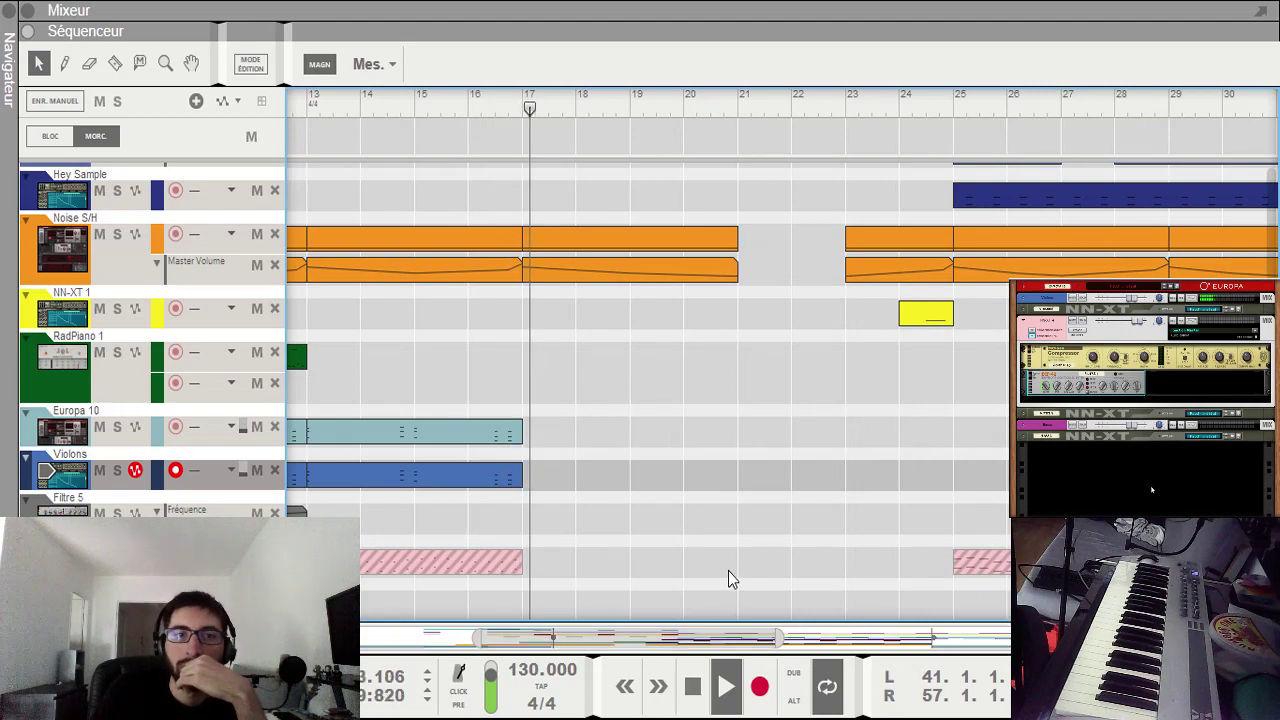
pyautogui.scroll(-5, 737, 565)
pyautogui.scroll(-5, 741, 563)
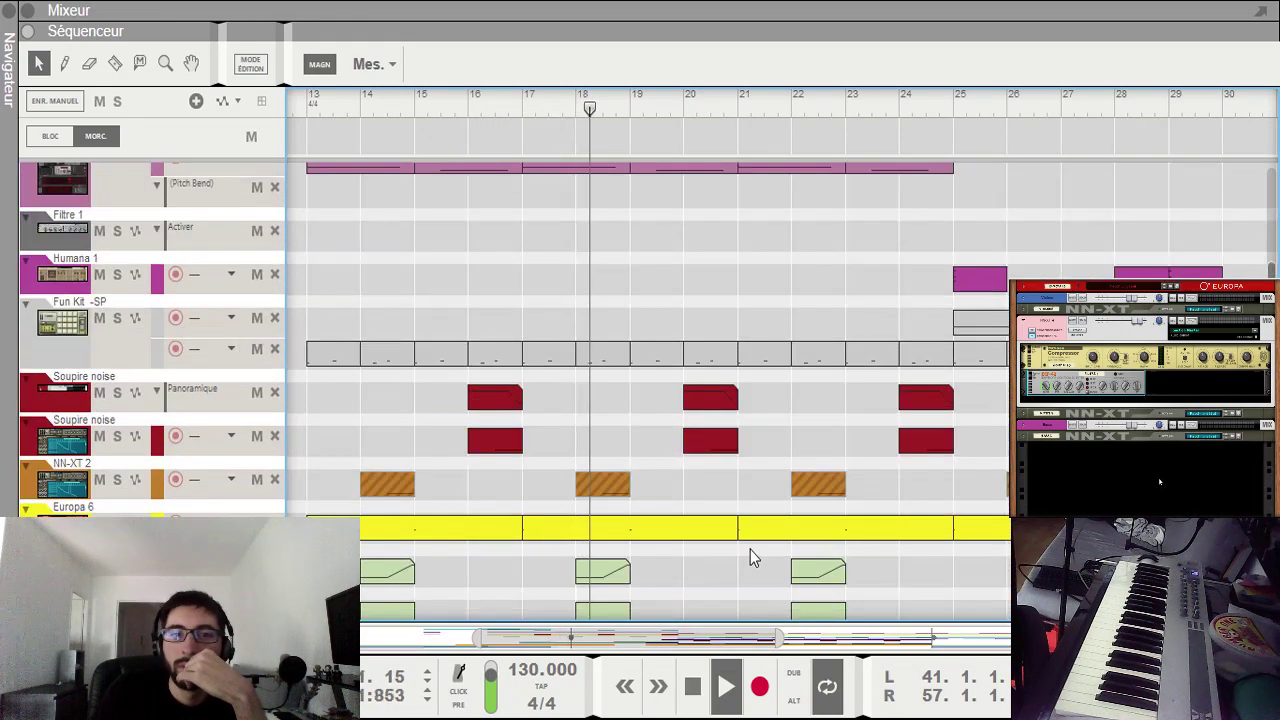
pyautogui.scroll(-1, 750, 549)
pyautogui.scroll(5, 750, 547)
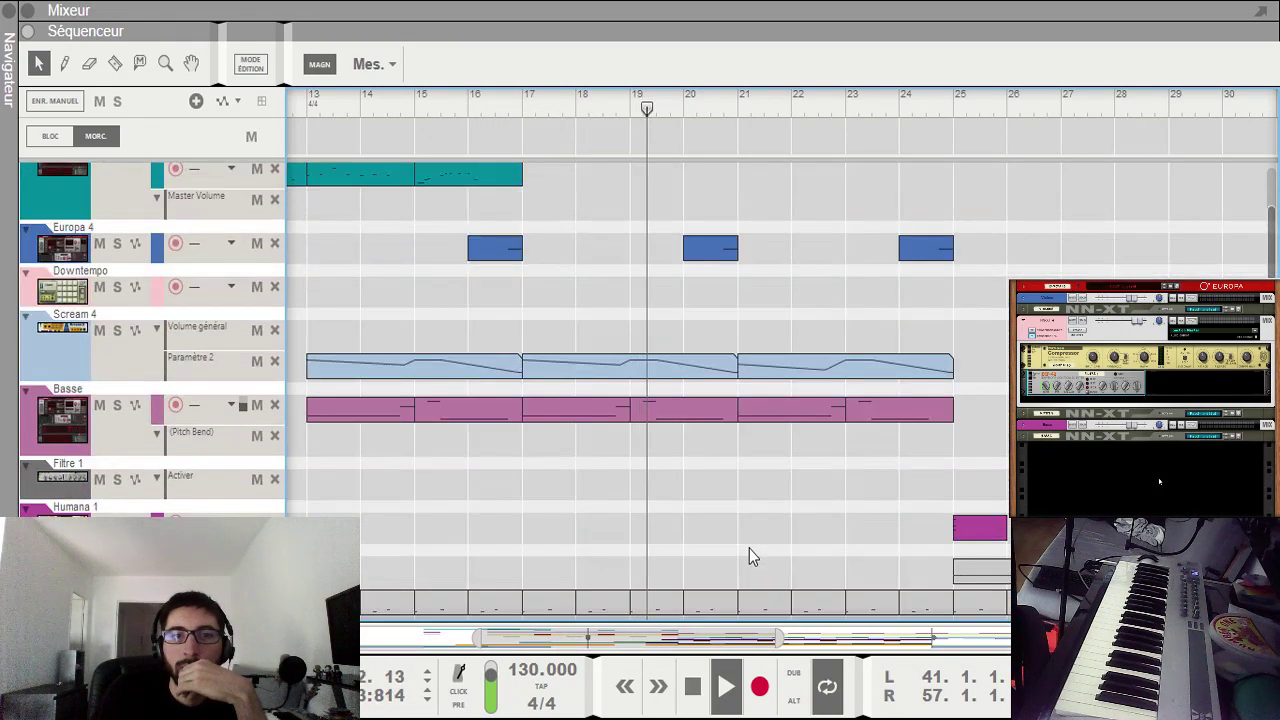
pyautogui.scroll(-4, 749, 548)
pyautogui.scroll(-6, 742, 545)
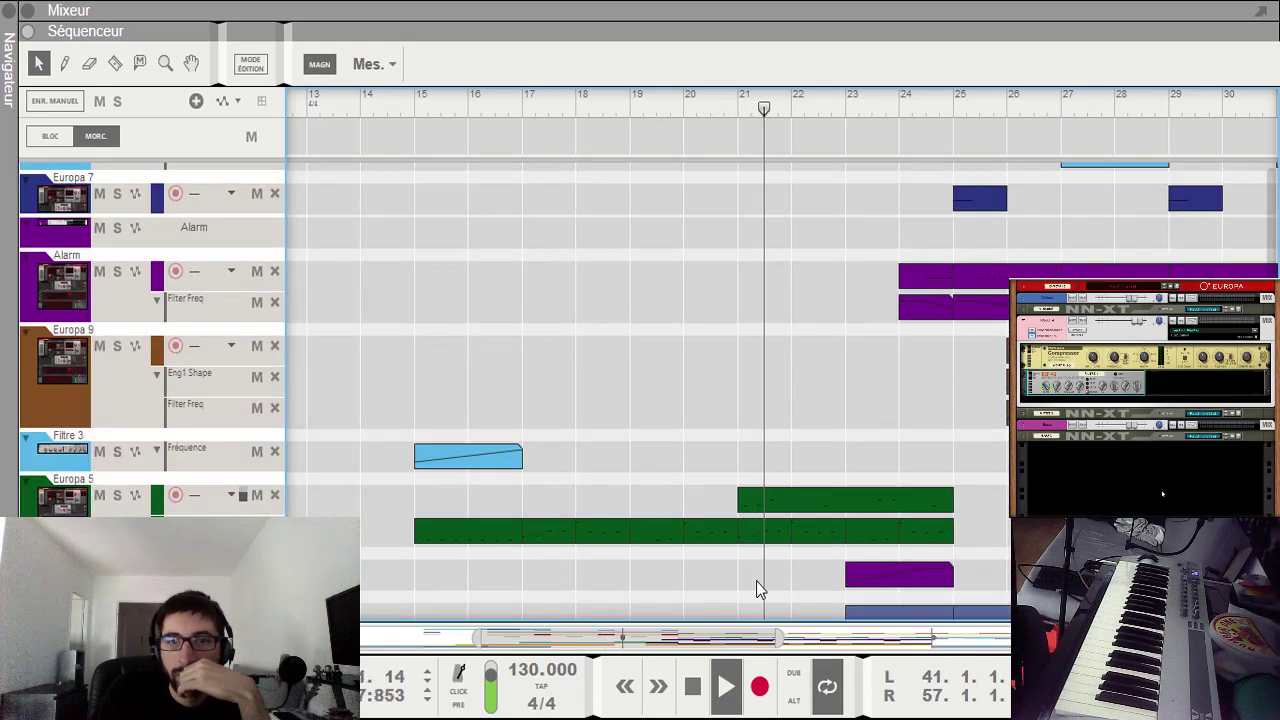
pyautogui.scroll(-1, 740, 590)
# Step: Follow the playback from bar 23 into the section starting at bar 41, examining which track clips end there
pyautogui.moveTo(658, 635); pyautogui.dragTo(776, 620)
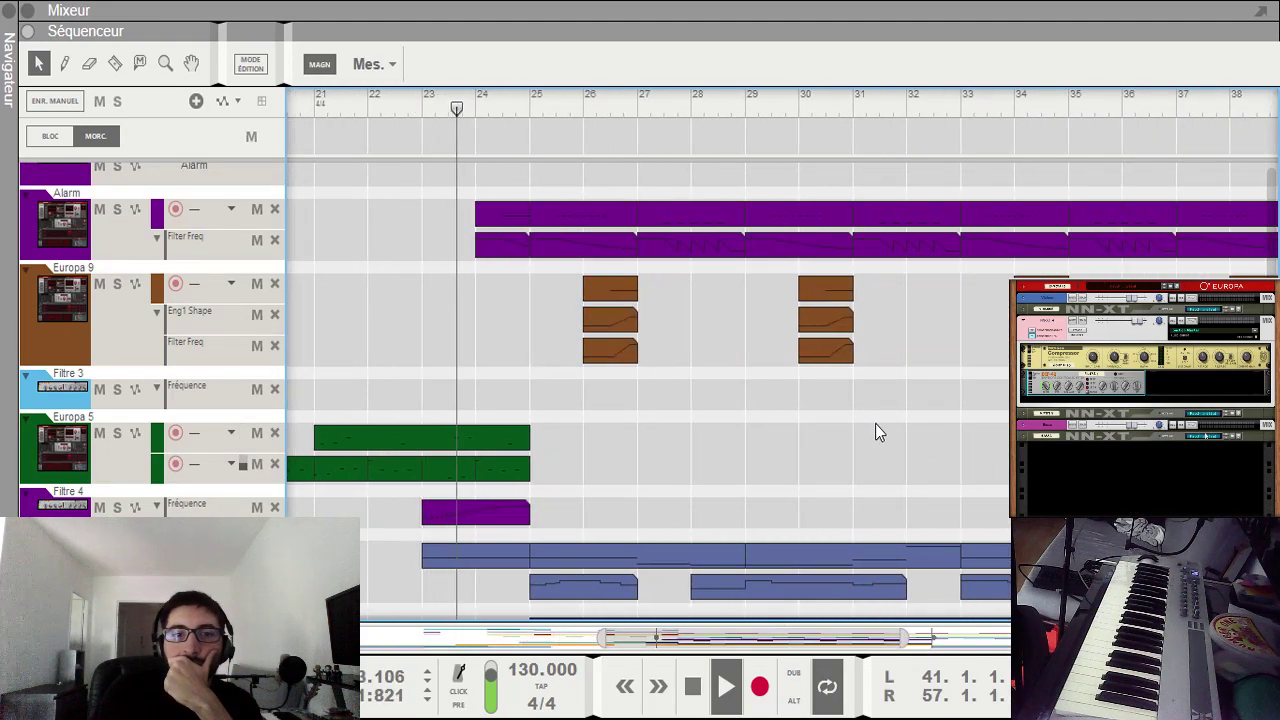
pyautogui.scroll(-2, 876, 423)
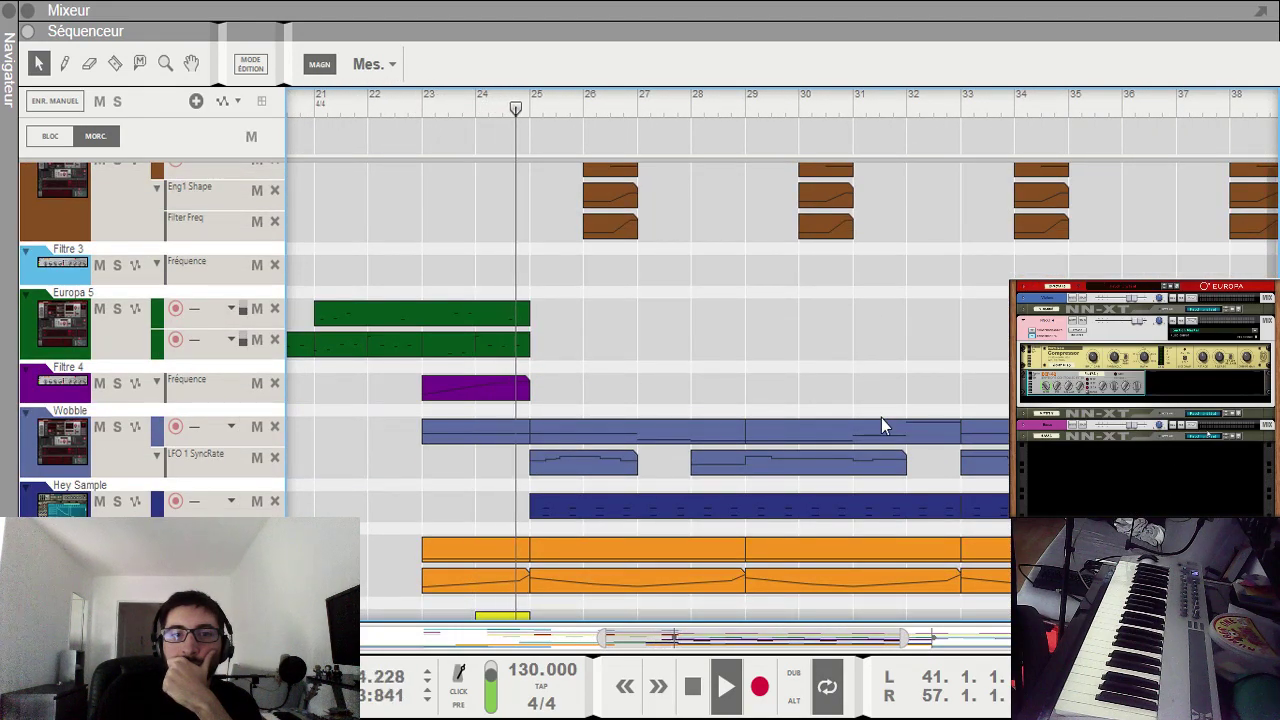
pyautogui.scroll(2, 881, 418)
pyautogui.scroll(-1, 882, 419)
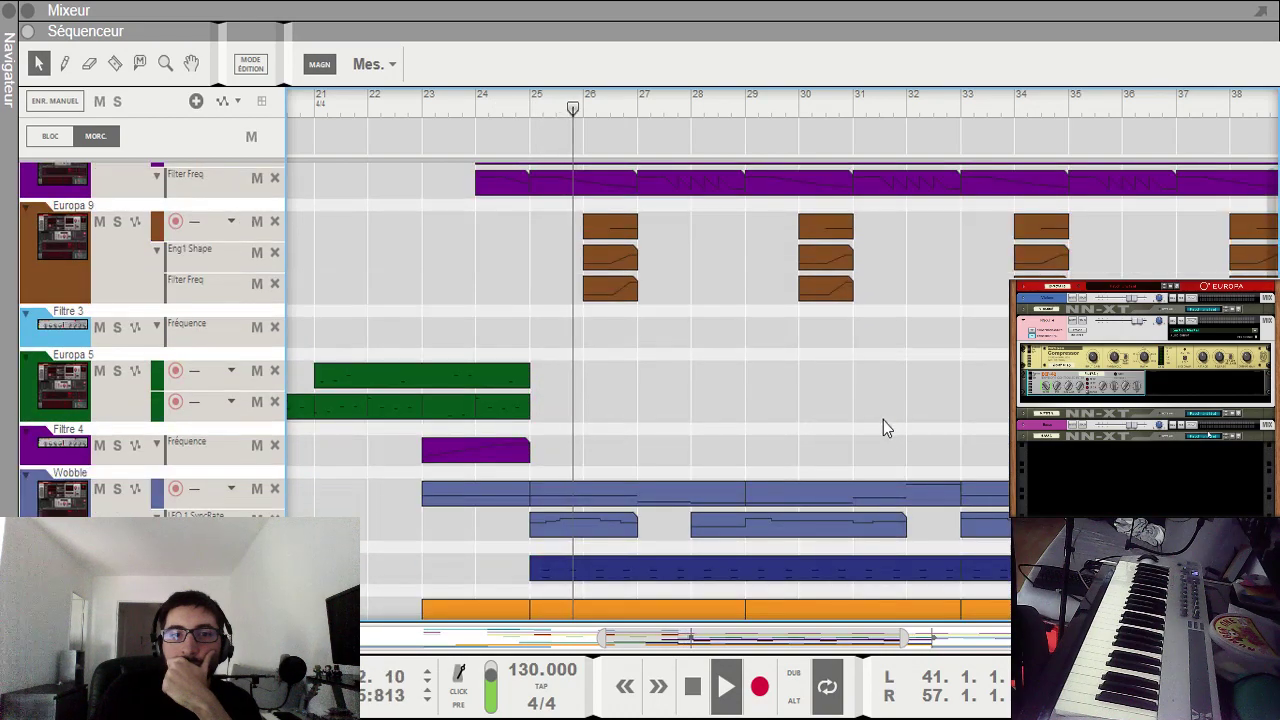
pyautogui.moveTo(714, 633); pyautogui.dragTo(794, 638)
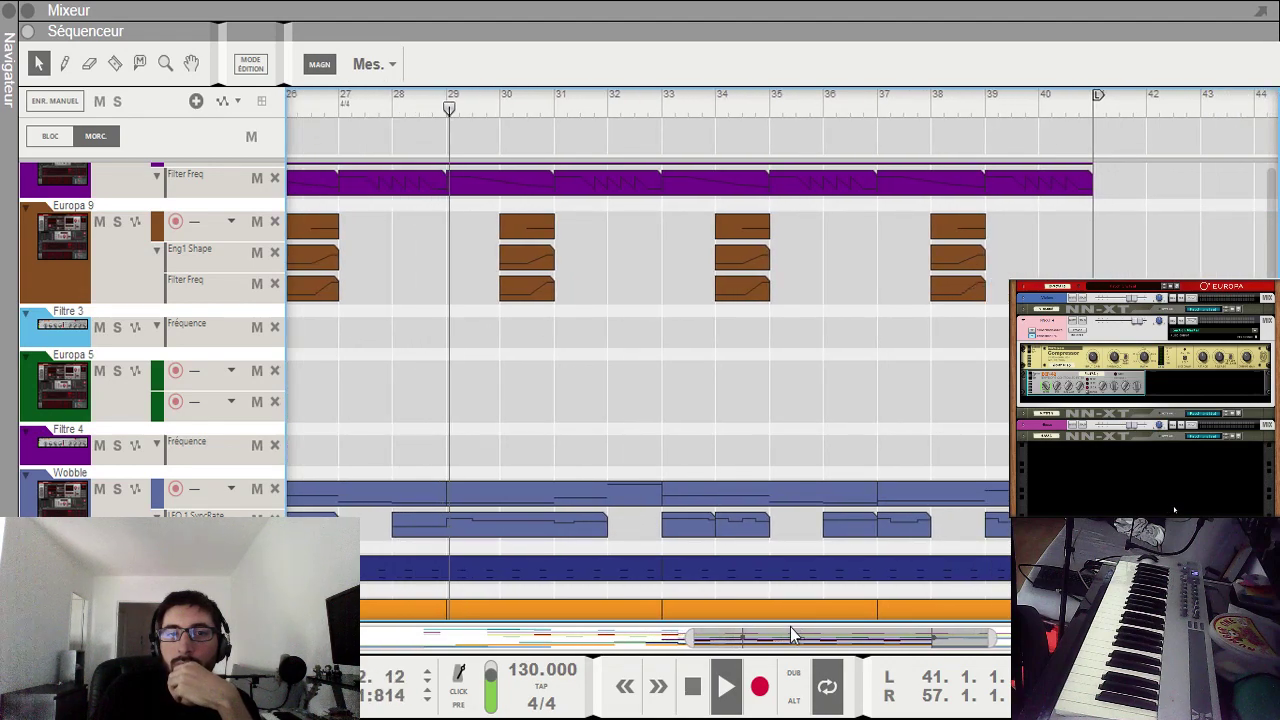
pyautogui.scroll(2, 731, 517)
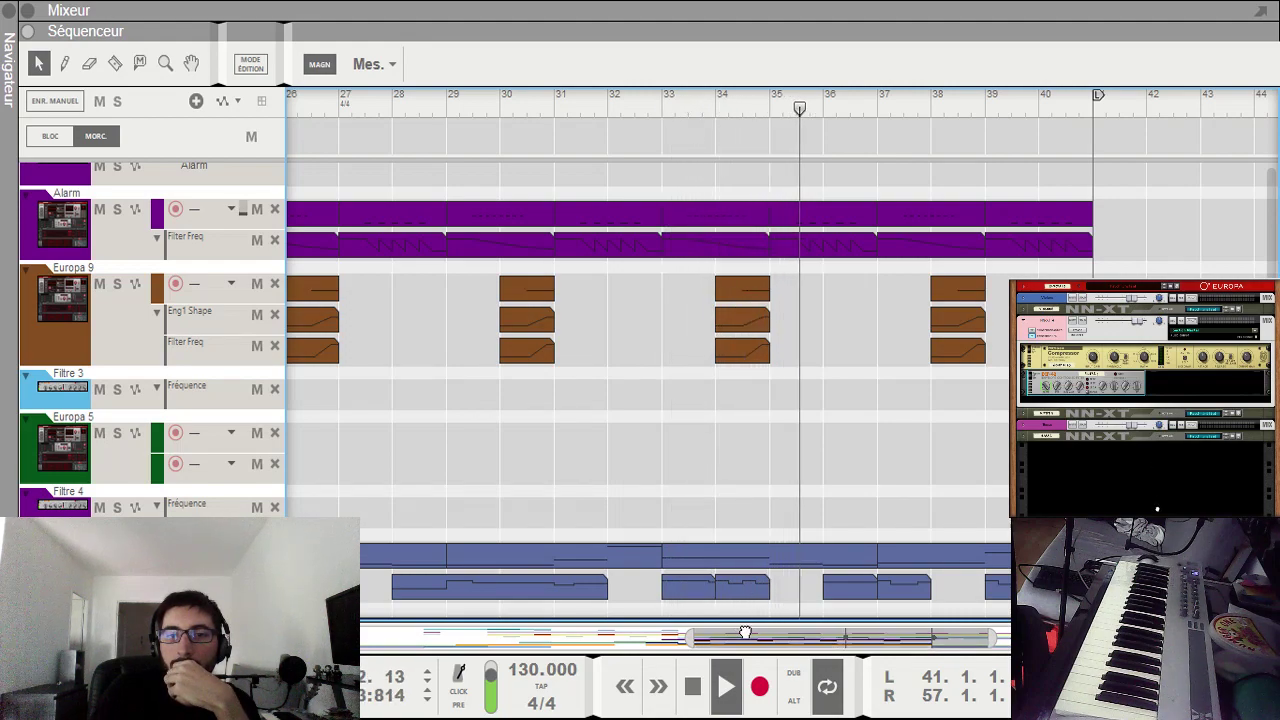
pyautogui.moveTo(746, 634); pyautogui.dragTo(814, 631)
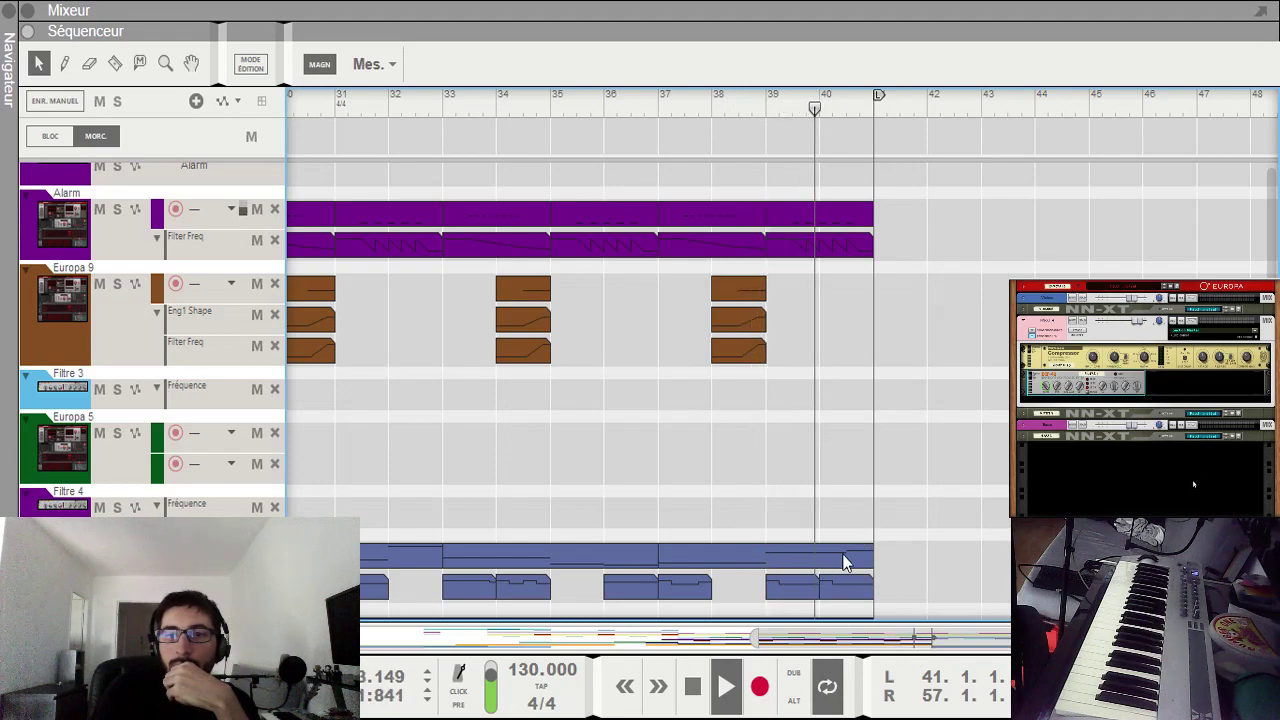
pyautogui.moveTo(840, 641); pyautogui.dragTo(946, 637)
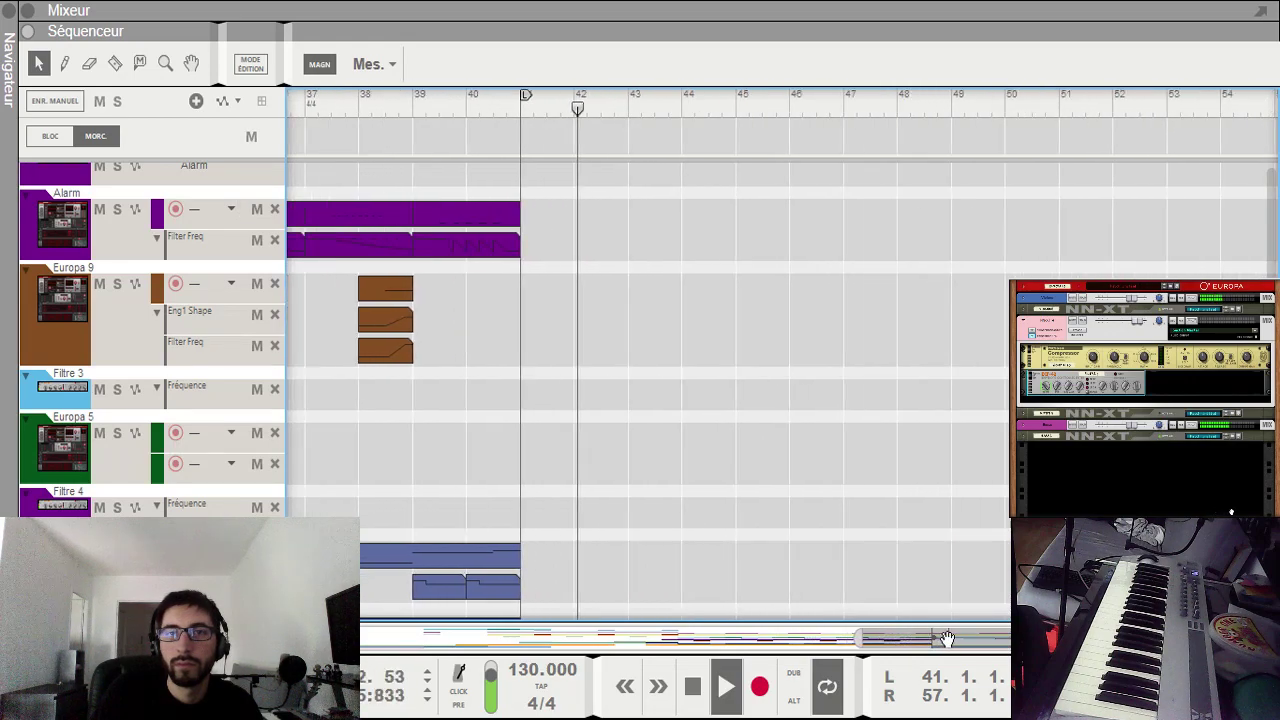
pyautogui.scroll(8, 955, 550)
pyautogui.scroll(10, 956, 537)
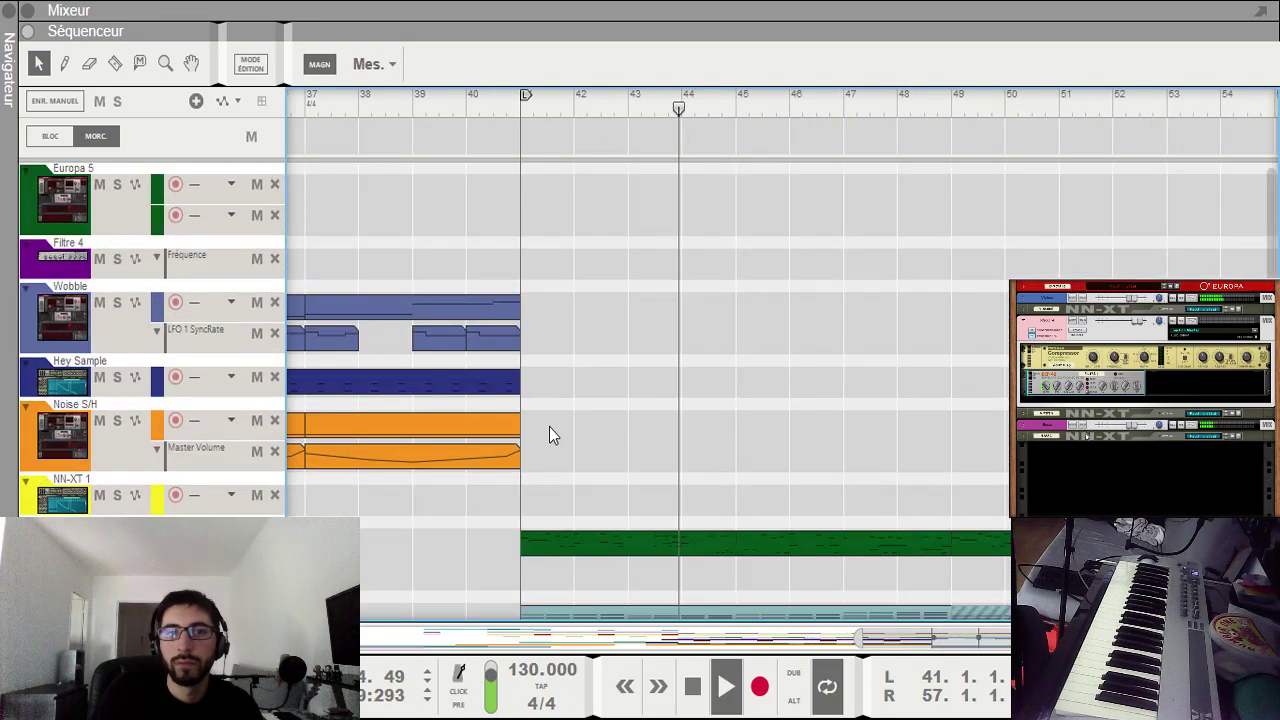
# Step: Duplicate the Noise S/H note and volume clips to bar 41, and lower the copy's Master Volume automation point at bar 45 to -∞ dB
pyautogui.moveTo(545, 410); pyautogui.dragTo(505, 442)
pyautogui.hotkey('ctrl', 'd')
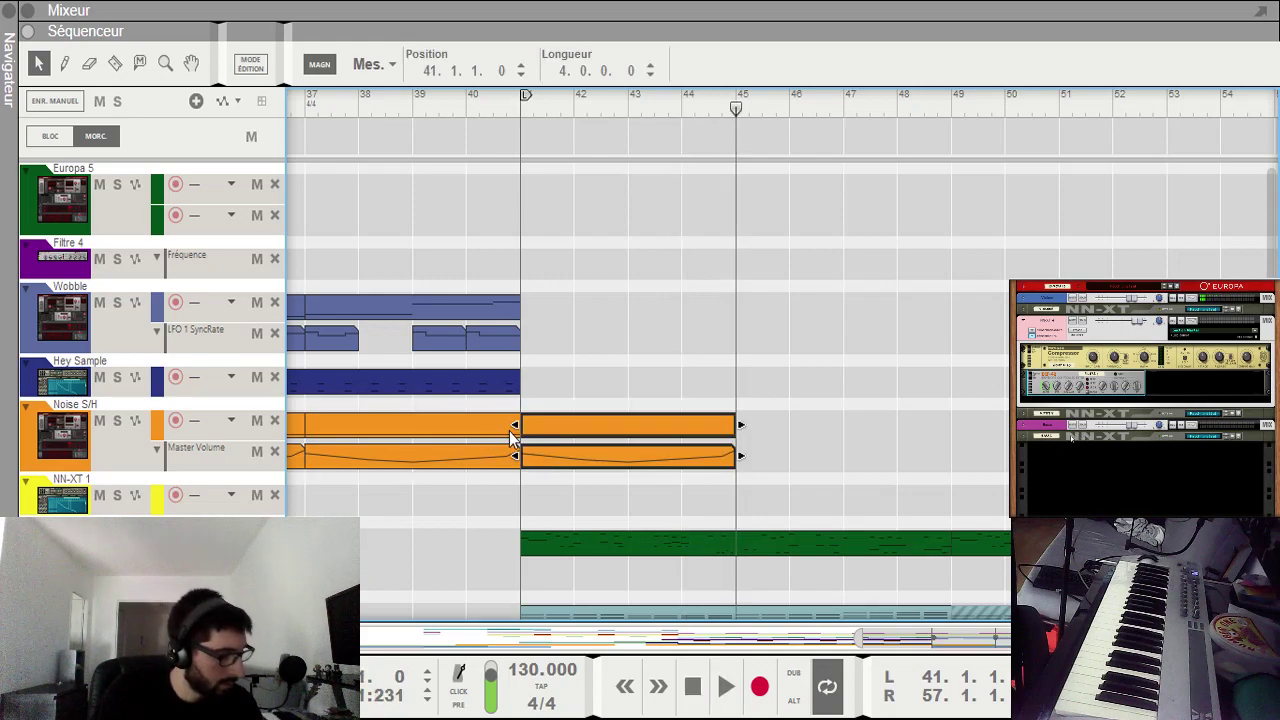
pyautogui.doubleClick(650, 457)
pyautogui.moveTo(715, 452); pyautogui.dragTo(755, 537)
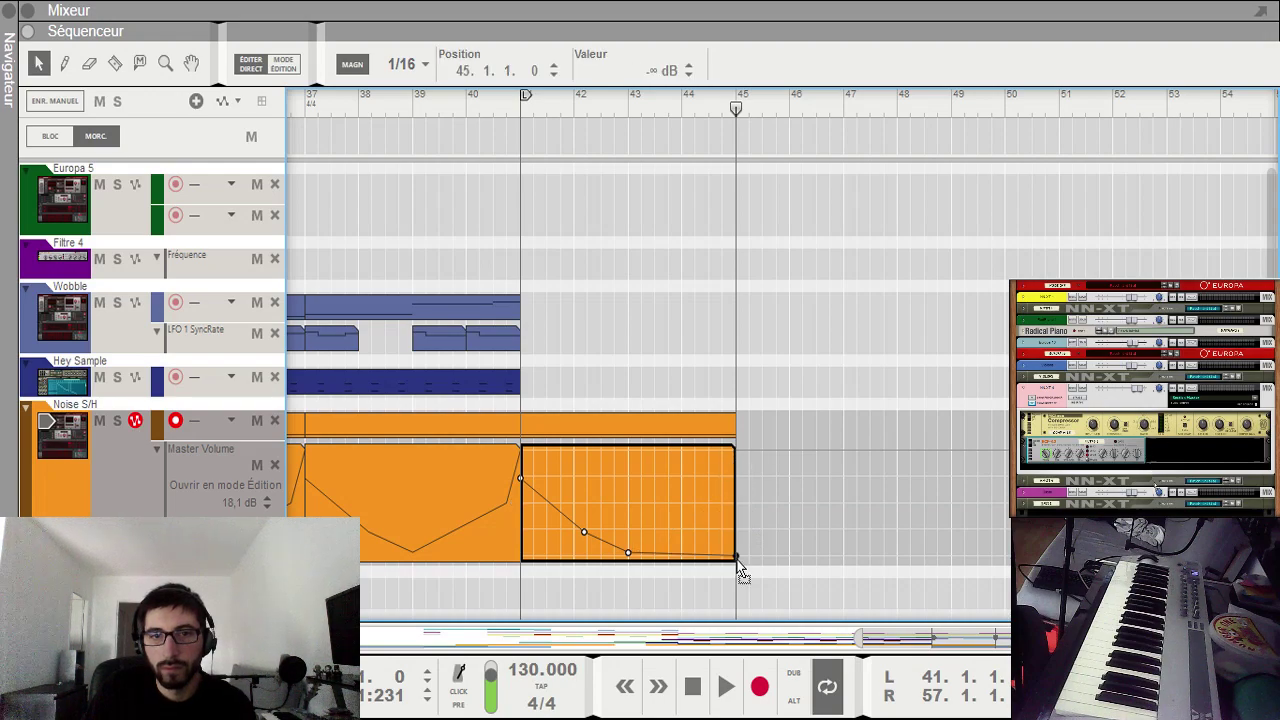
# Step: Play the section from bar 41 and review the clips on all tracks up to bar 57
pyautogui.click(519, 110)
pyautogui.press('space')
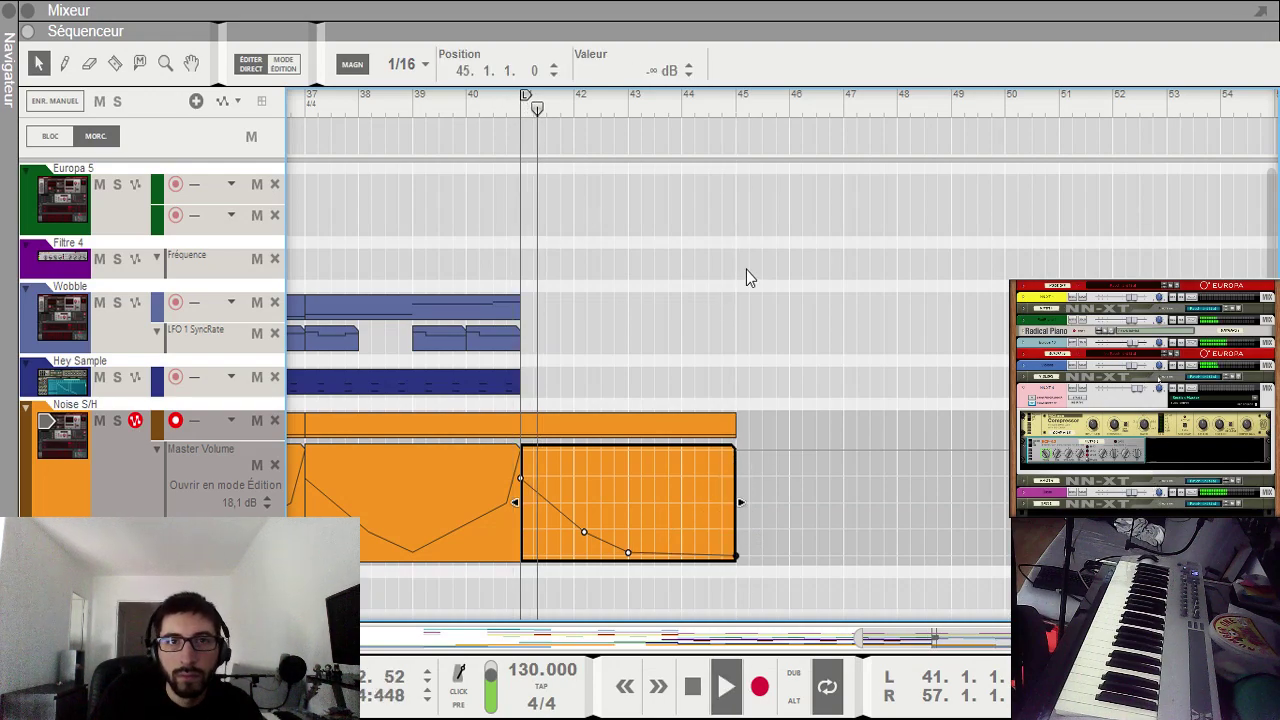
pyautogui.hotkey('ctrl', 'e')
pyautogui.scroll(20, 760, 375)
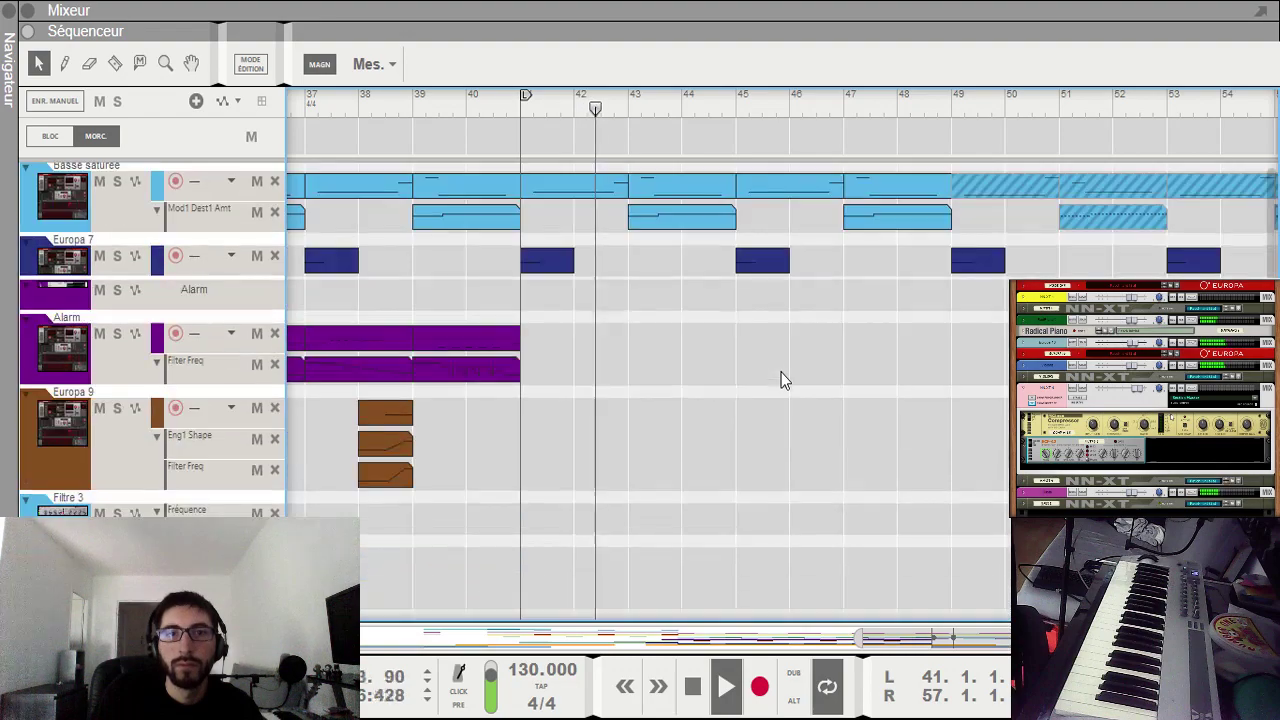
pyautogui.scroll(-10, 801, 364)
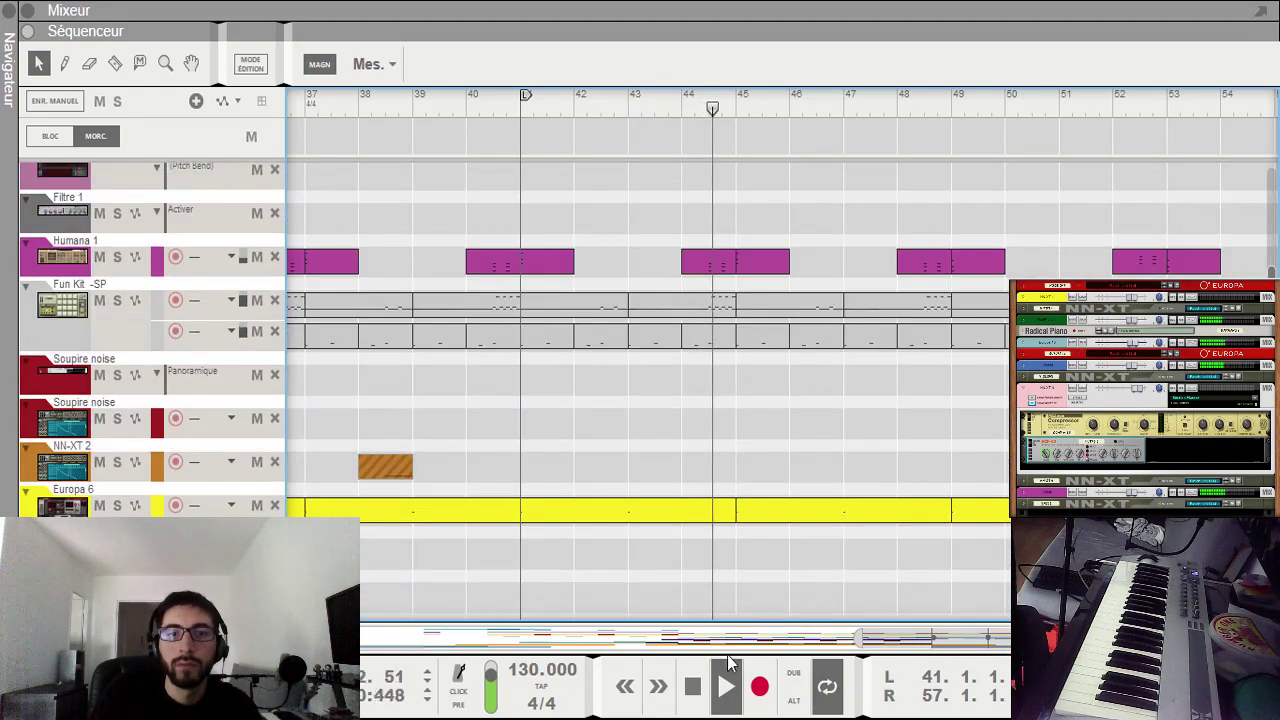
pyautogui.moveTo(894, 632); pyautogui.dragTo(1008, 642)
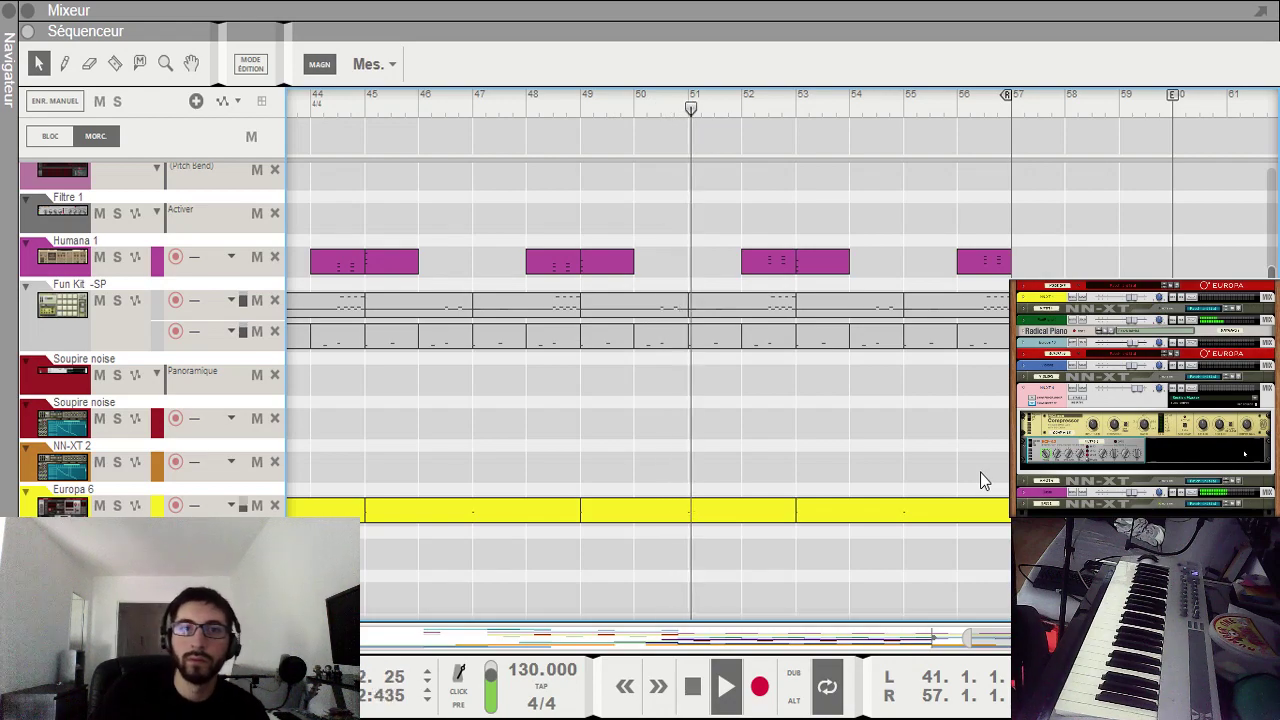
pyautogui.scroll(-10, 984, 340)
pyautogui.scroll(5, 988, 338)
pyautogui.scroll(-5, 988, 338)
pyautogui.scroll(5, 988, 338)
# Step: Try the right loop locator at bar 58 while playing past the section's end, and return the locator to bar 57
pyautogui.keyDown('alt'); pyautogui.click(1081, 110); pyautogui.keyUp('alt')
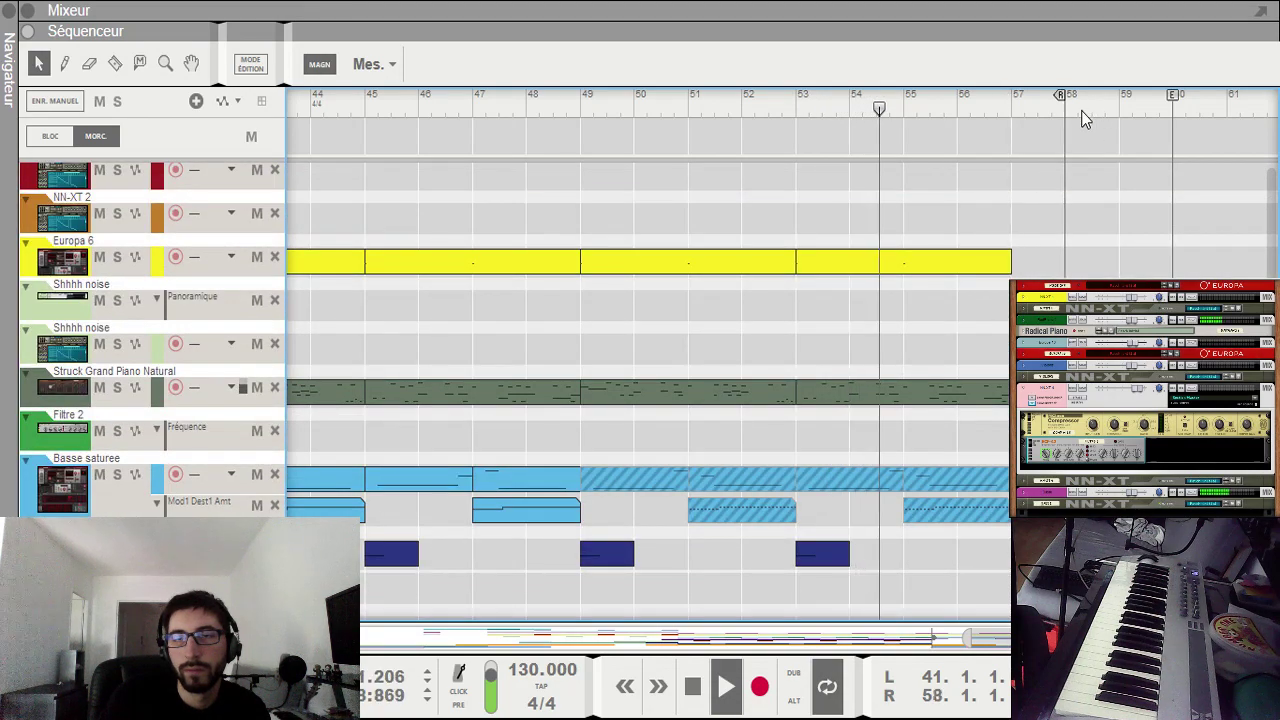
pyautogui.click(1222, 96)
pyautogui.click(1178, 106)
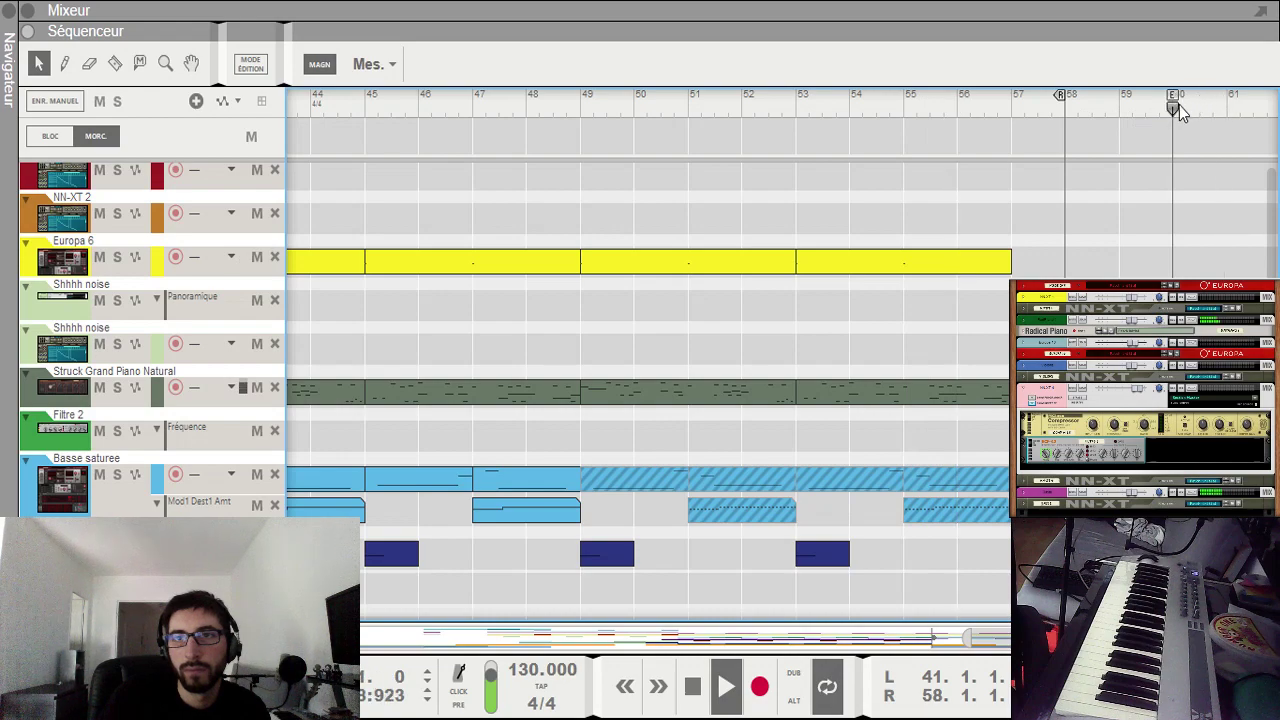
pyautogui.click(1097, 110)
pyautogui.click(1062, 106)
pyautogui.moveTo(1068, 96); pyautogui.dragTo(1012, 116)
# Step: Play the passage around bars 23 to 26, examining the clips where the Basse saturée track enters at bar 25
pyautogui.hscroll(-3, 1012, 110)
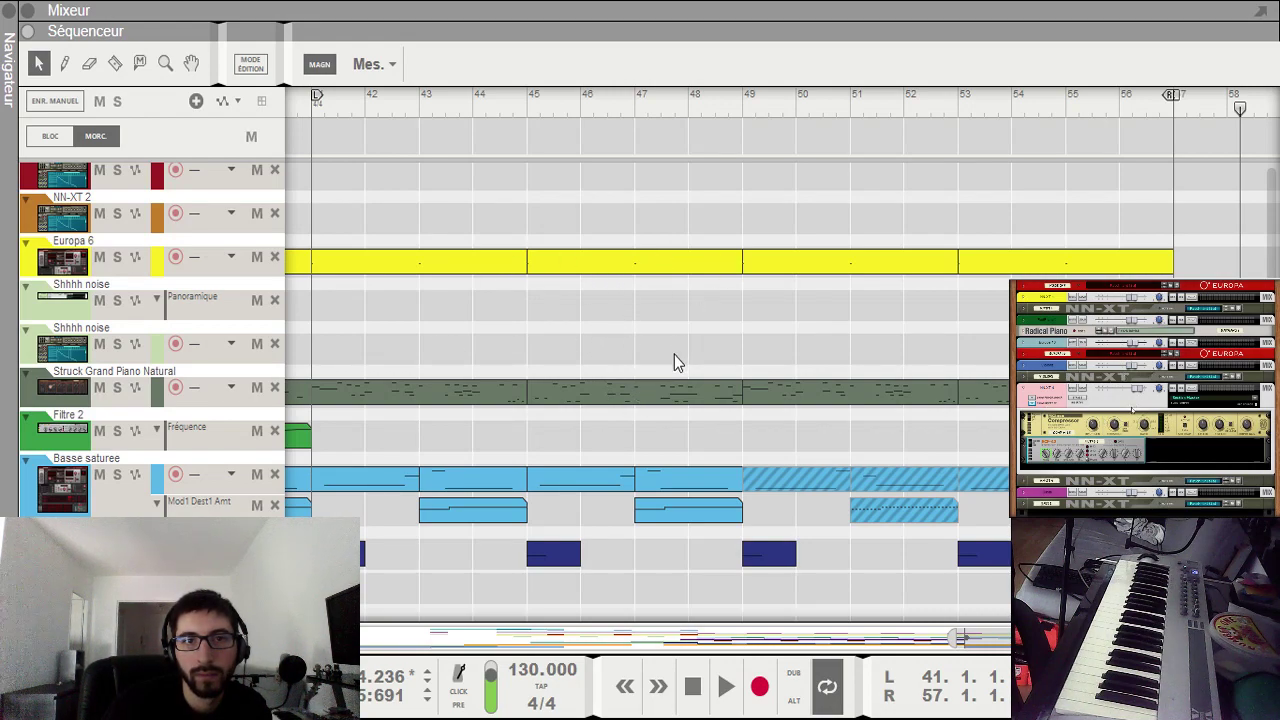
pyautogui.keyDown('alt'); pyautogui.click(641, 478); pyautogui.keyUp('alt')
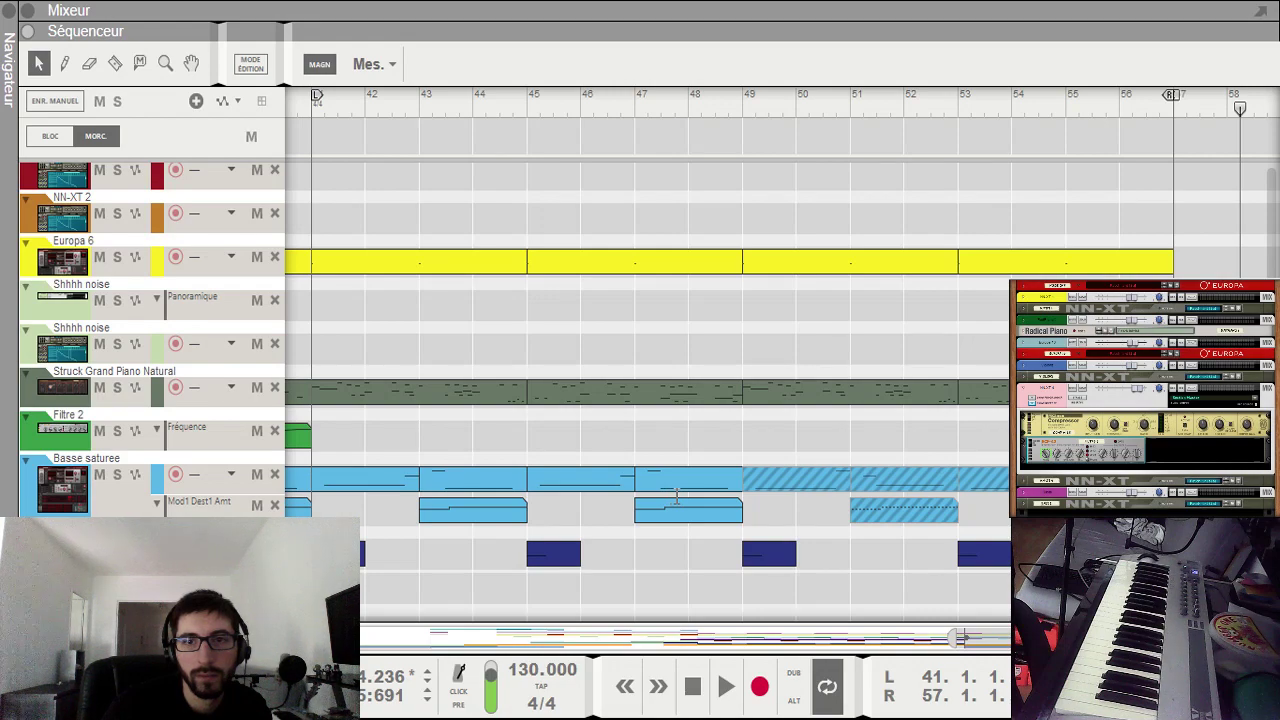
pyautogui.moveTo(757, 632); pyautogui.dragTo(680, 634)
pyautogui.click(846, 105)
pyautogui.press('space')
pyautogui.click(736, 96)
pyautogui.click(780, 108)
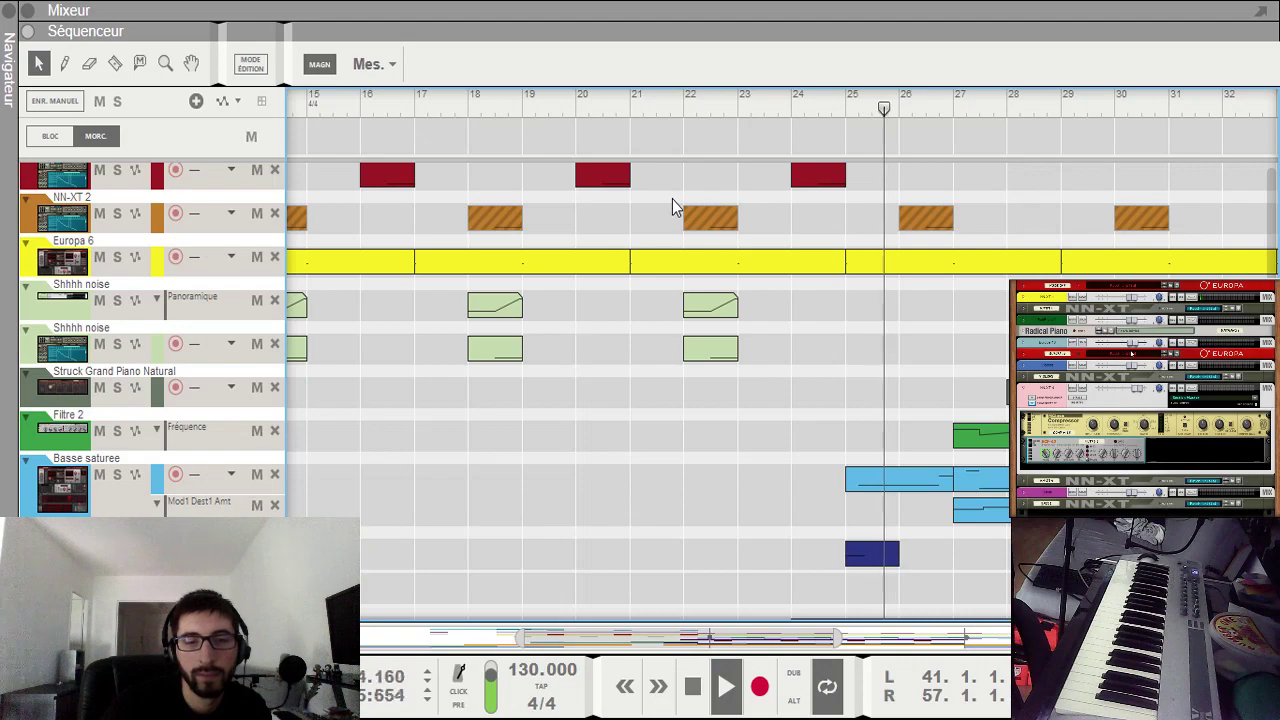
pyautogui.press('space')
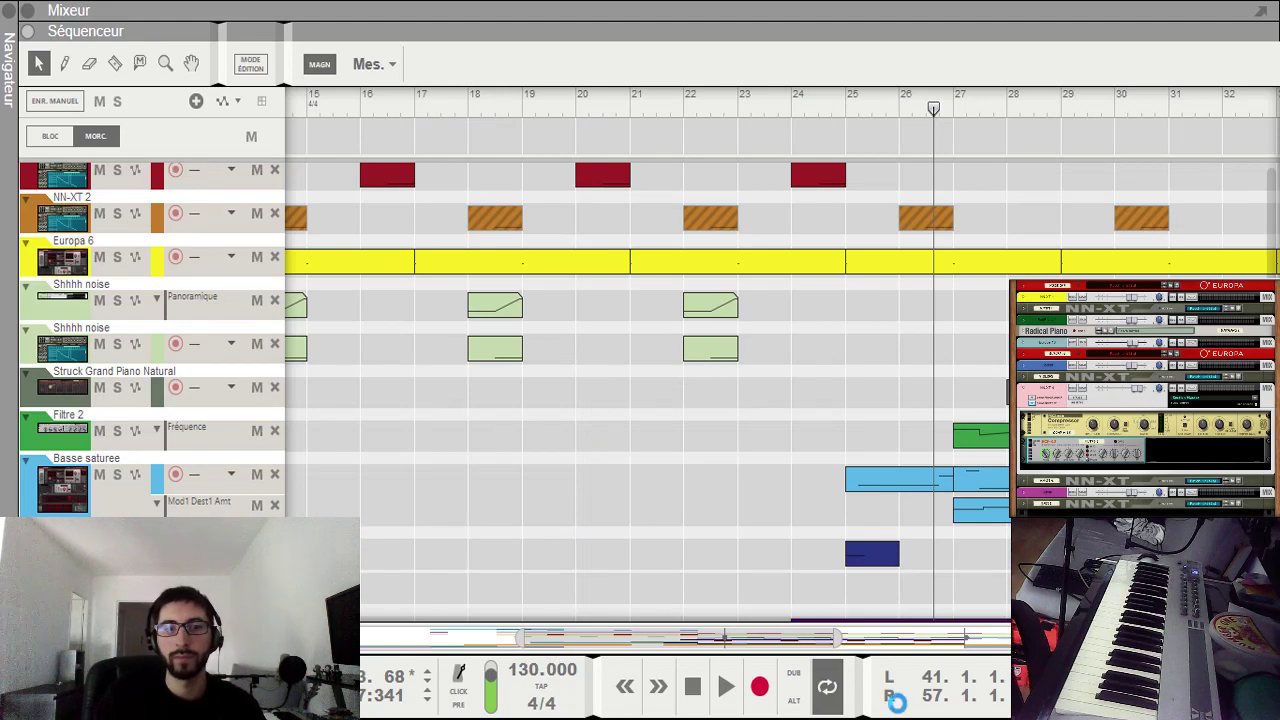
pyautogui.press('space')
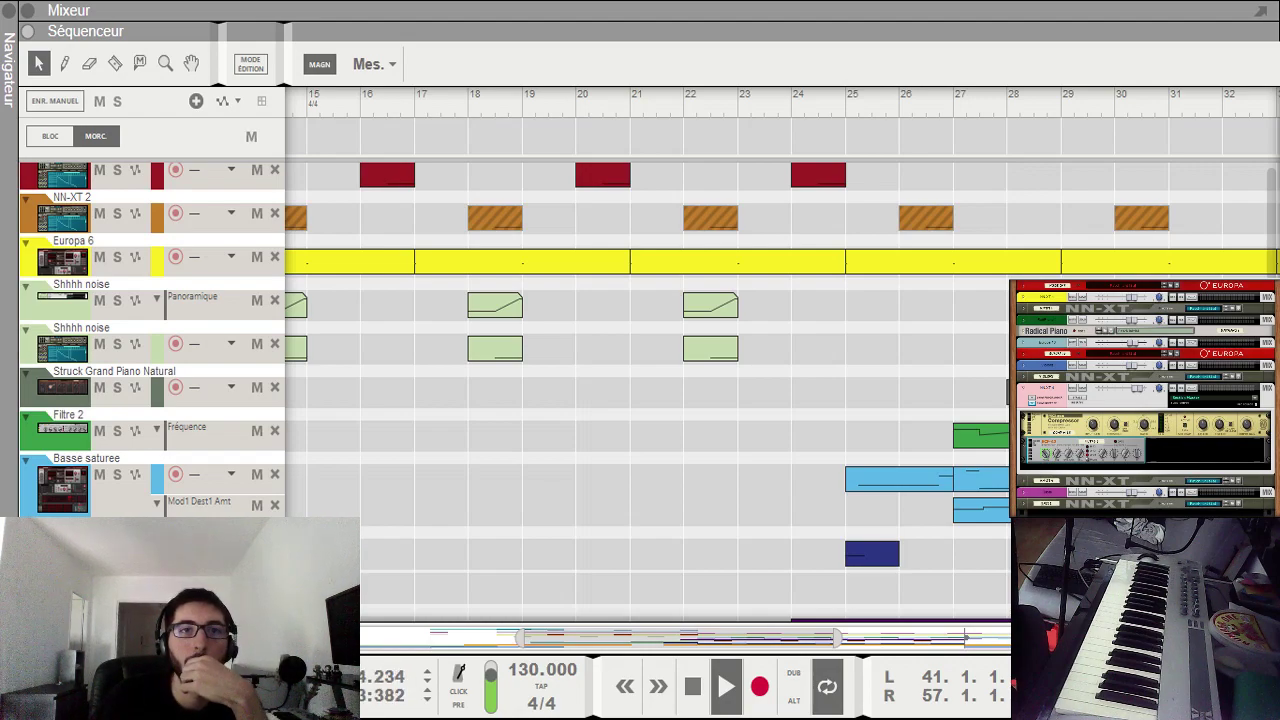
pyautogui.press('space')
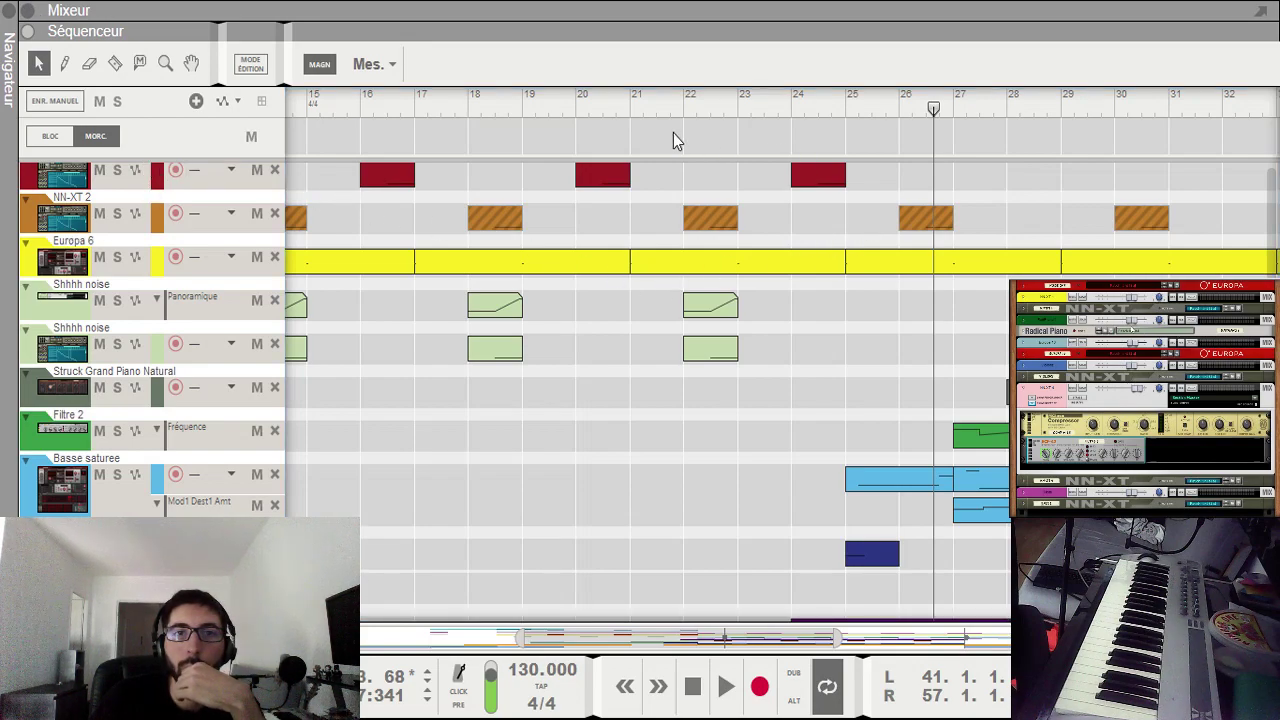
pyautogui.click(883, 104)
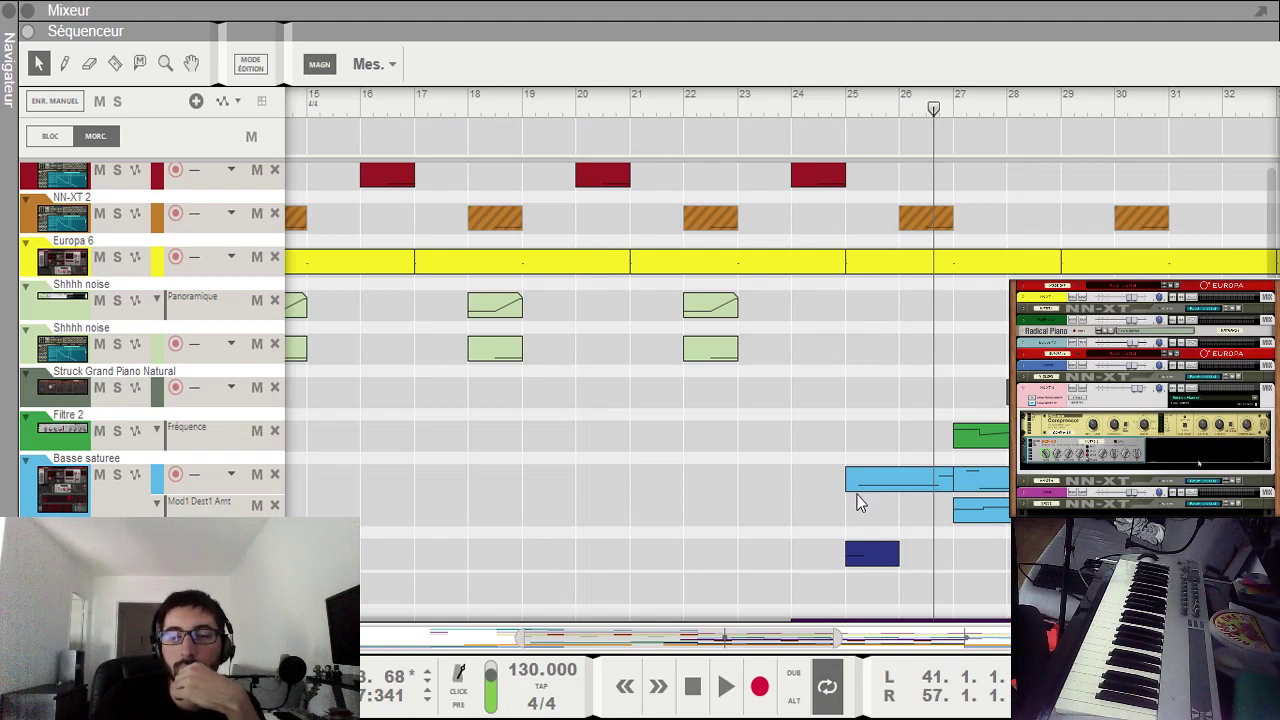